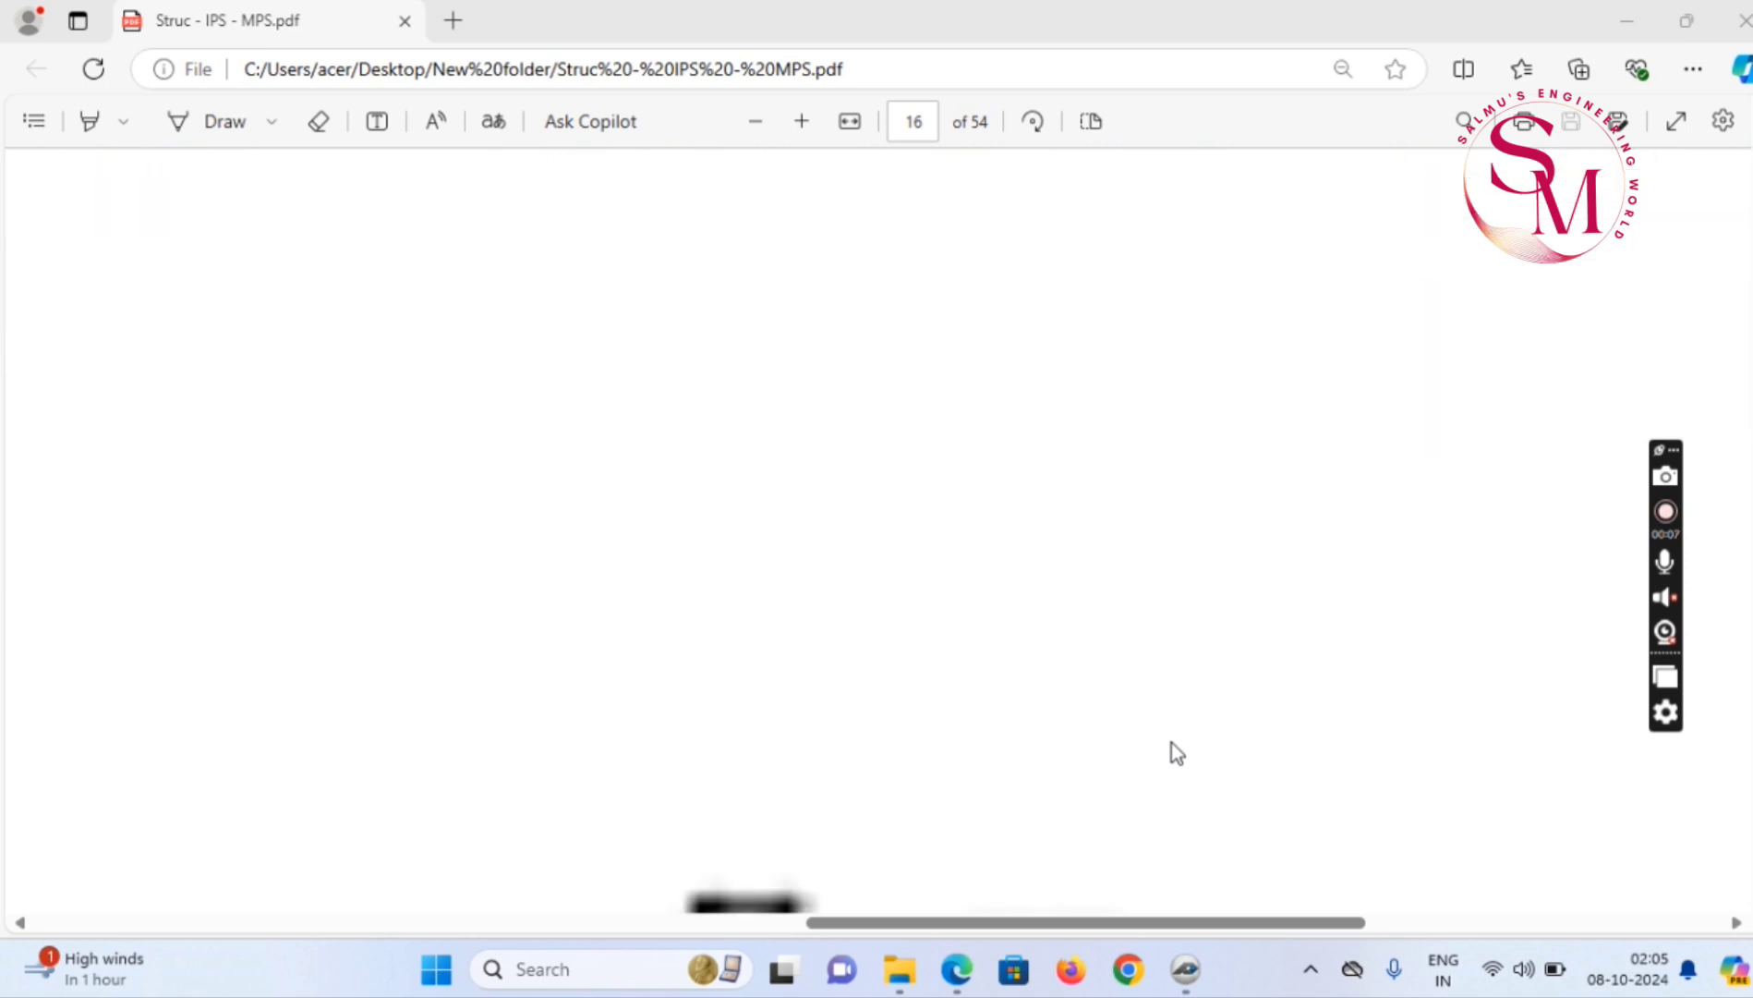
Check the stirrup section detail in the PDF, switch to PlanSwift and examine the F1 footings with C1 columns on the plan
{"action": "scroll", "coordinate": [1172, 743], "scroll_direction": "down", "scroll_amount": 3}
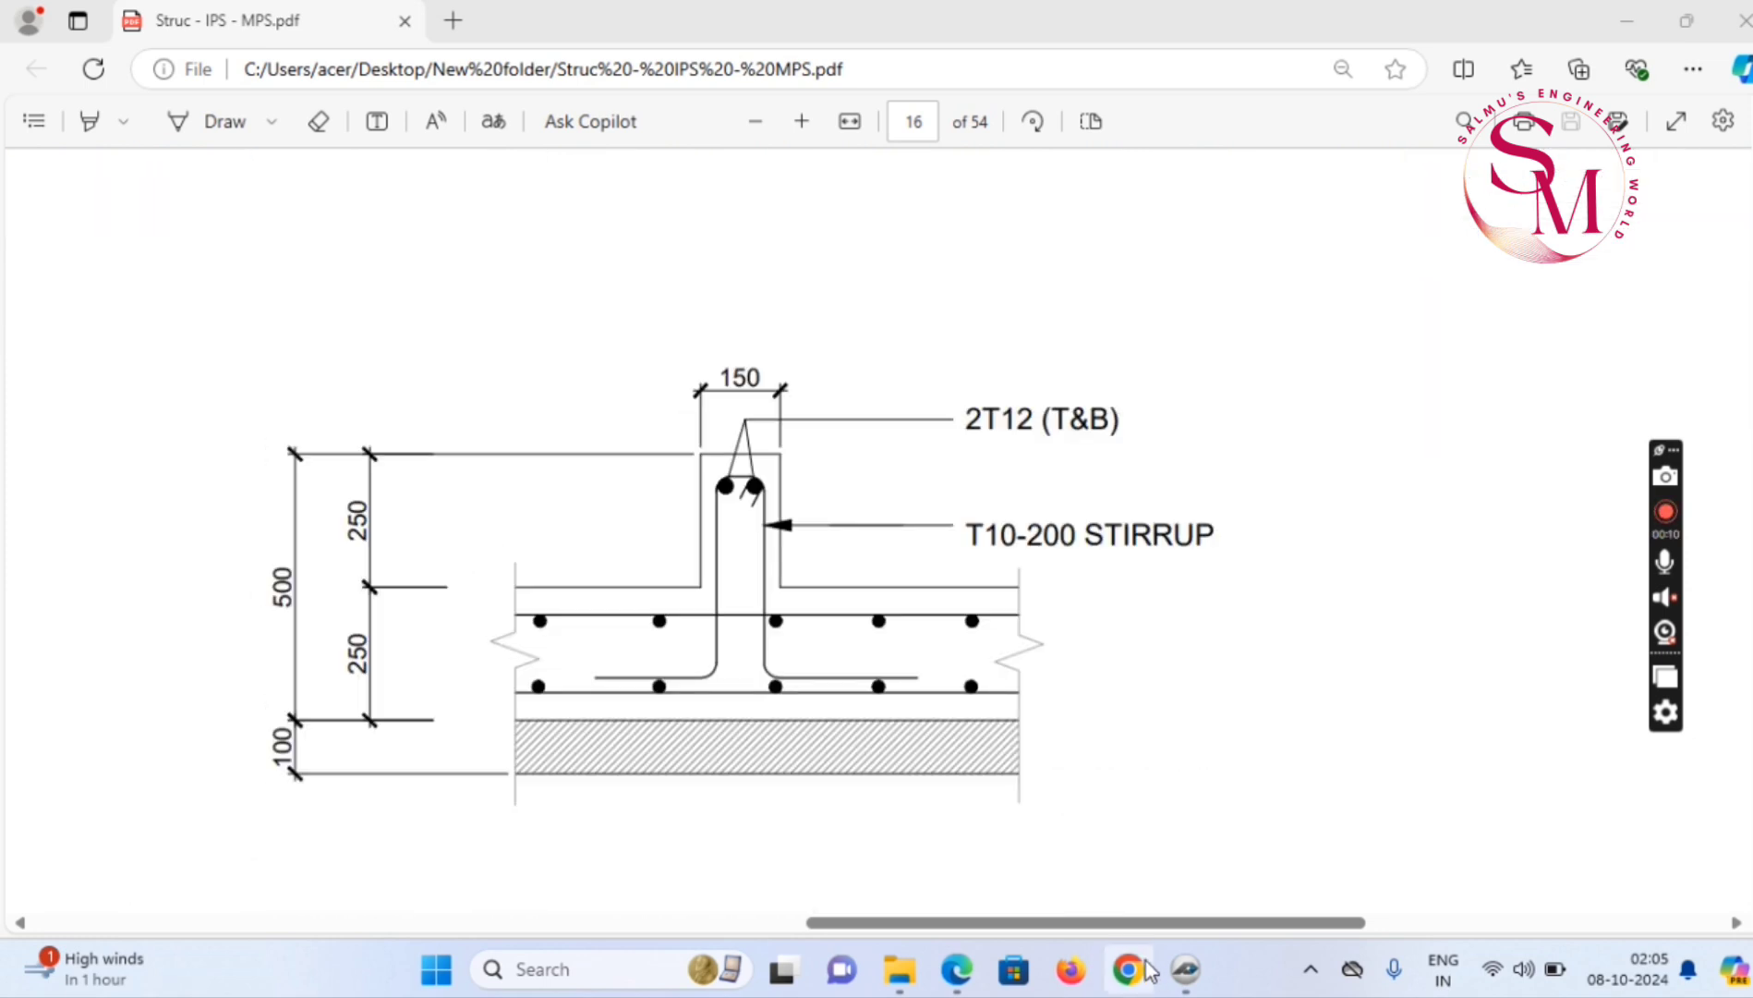
{"action": "left_click", "coordinate": [1184, 968]}
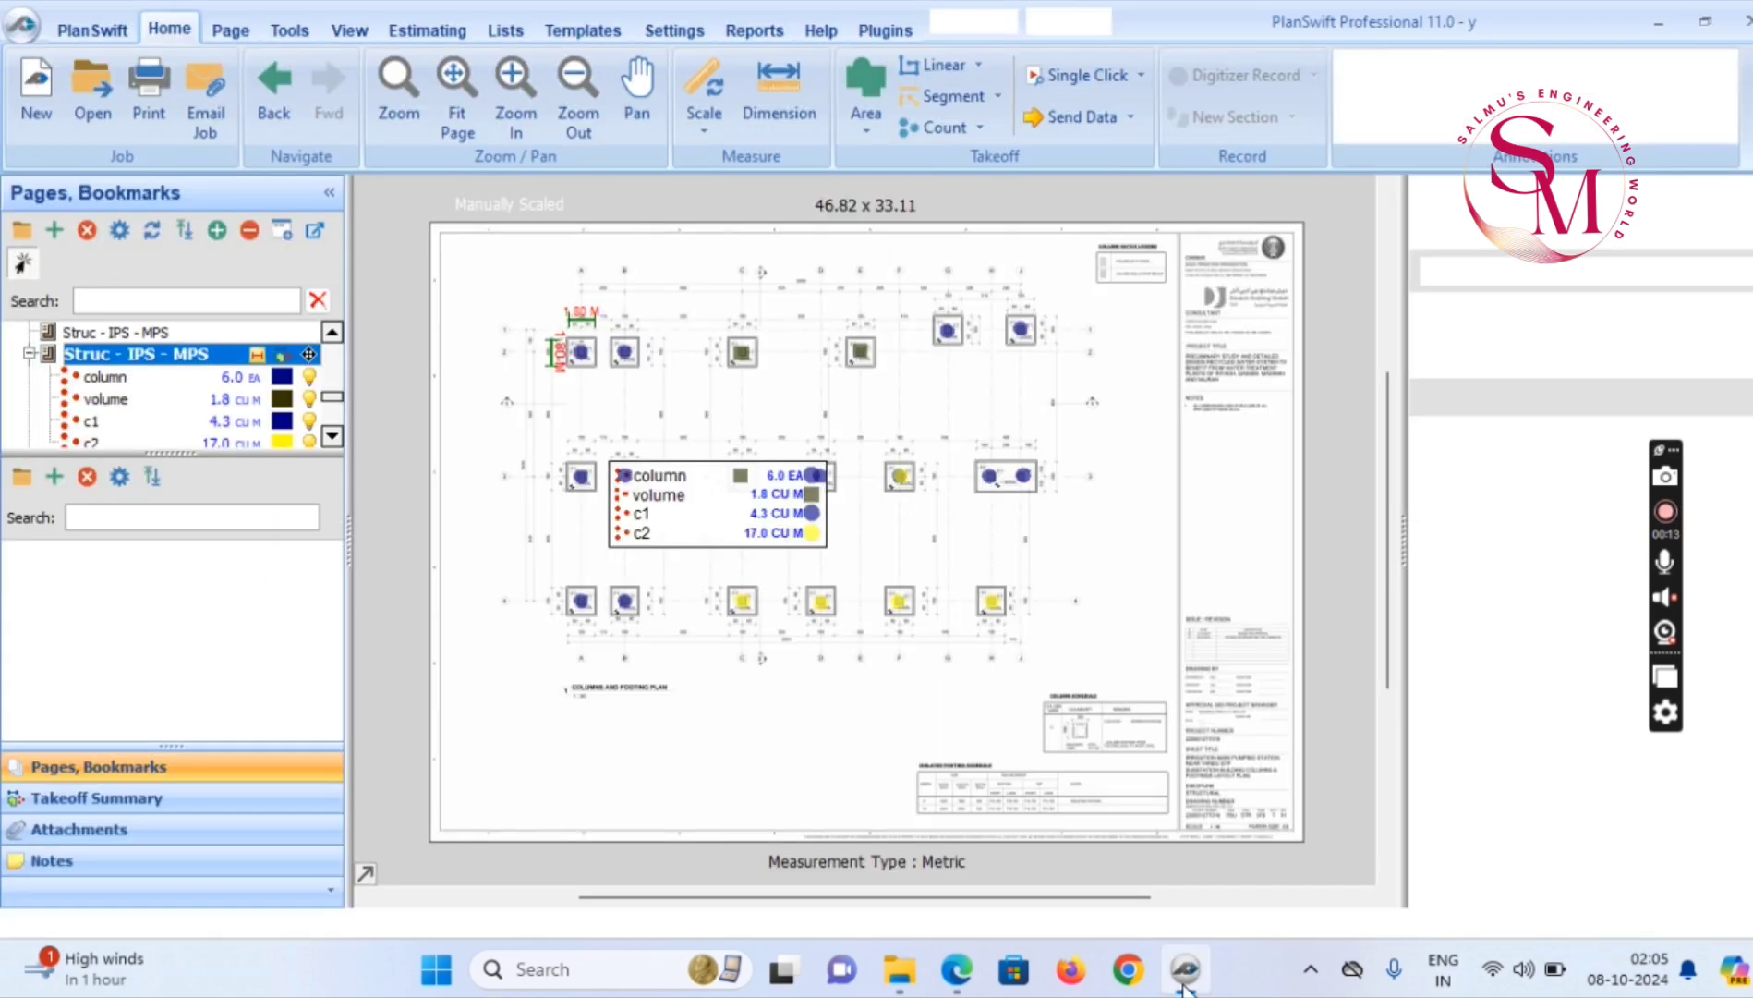
{"action": "scroll", "coordinate": [879, 455], "scroll_direction": "up", "scroll_amount": 3}
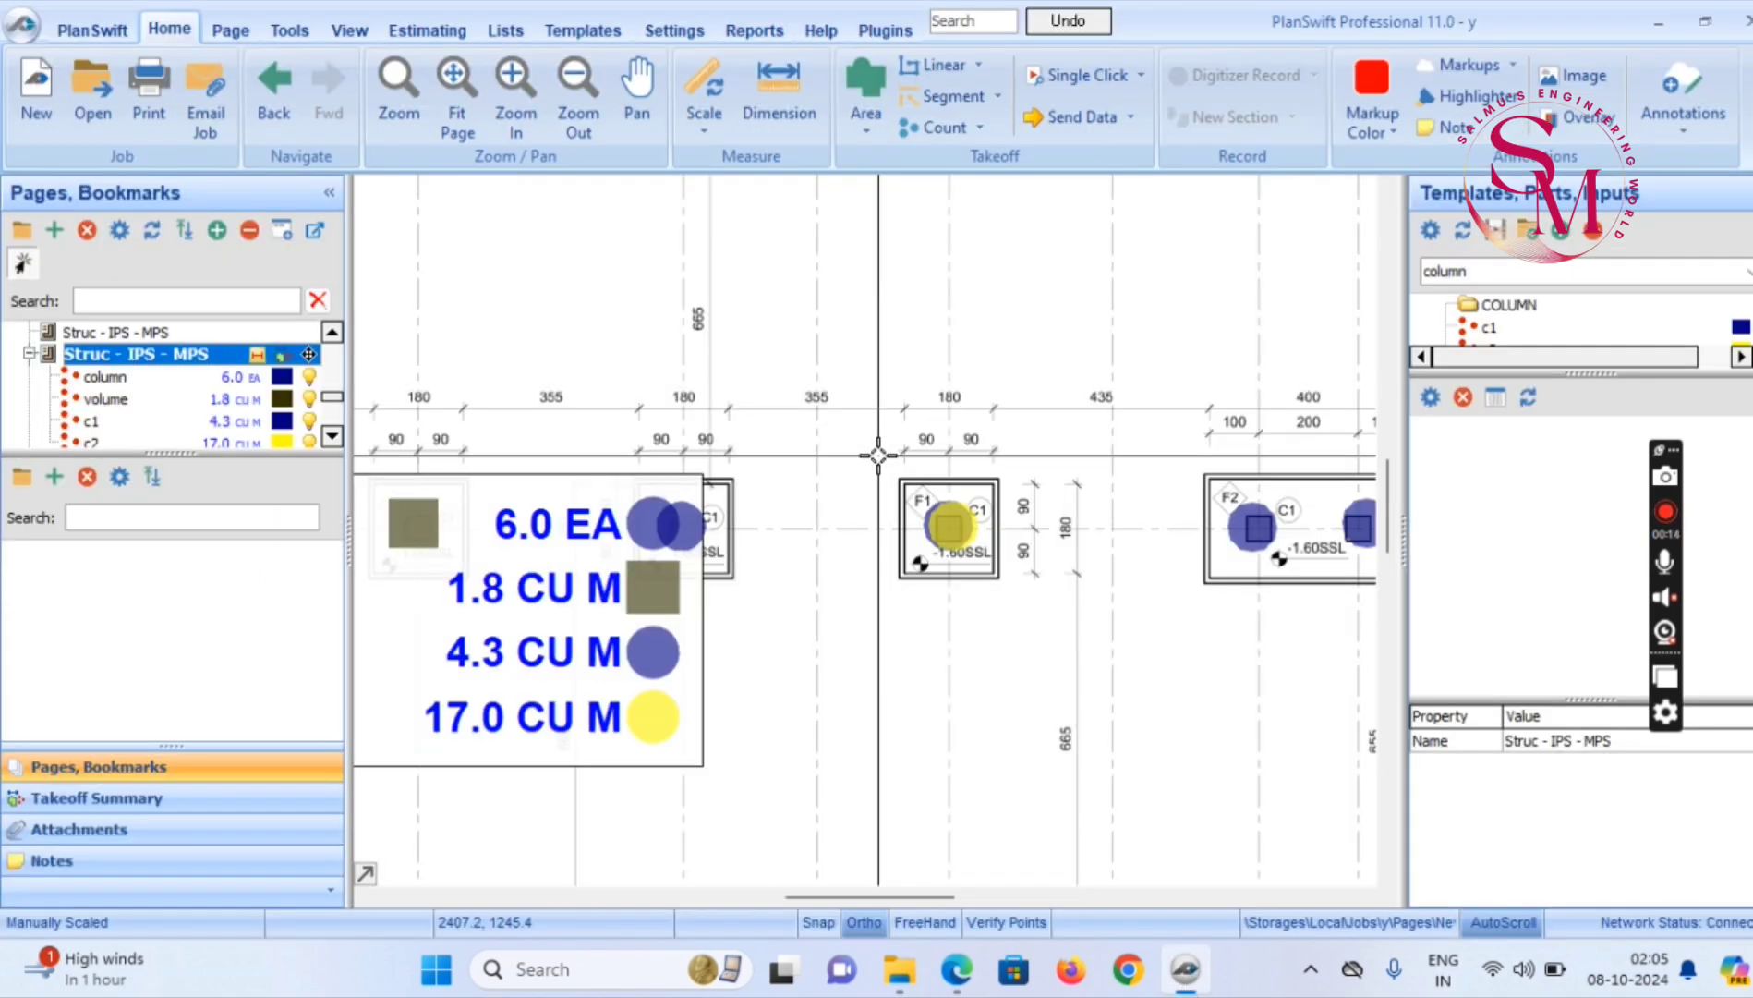
{"action": "mouse_move", "coordinate": [878, 456]}
{"action": "left_mouse_down"}
{"action": "mouse_move", "coordinate": [853, 586]}
{"action": "mouse_move", "coordinate": [1235, 899]}
{"action": "left_mouse_up"}
{"action": "scroll", "coordinate": [809, 453], "scroll_direction": "down", "scroll_amount": 3}
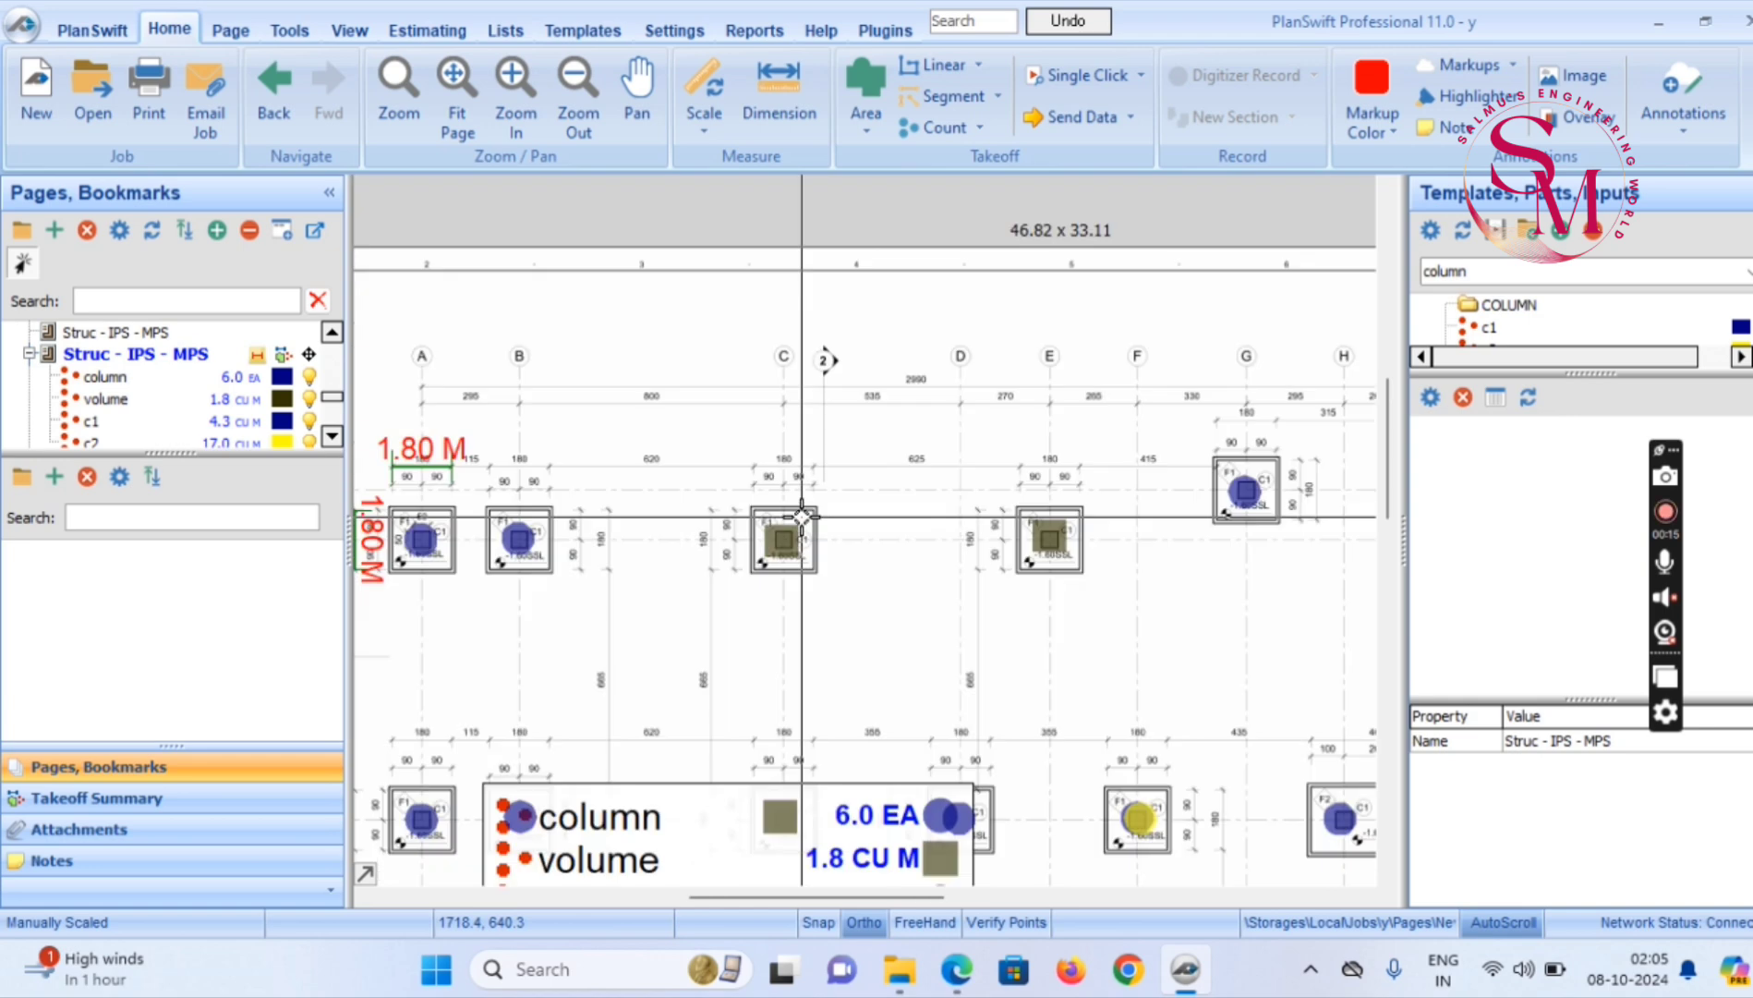
{"action": "scroll", "coordinate": [765, 573], "scroll_direction": "up", "scroll_amount": 5}
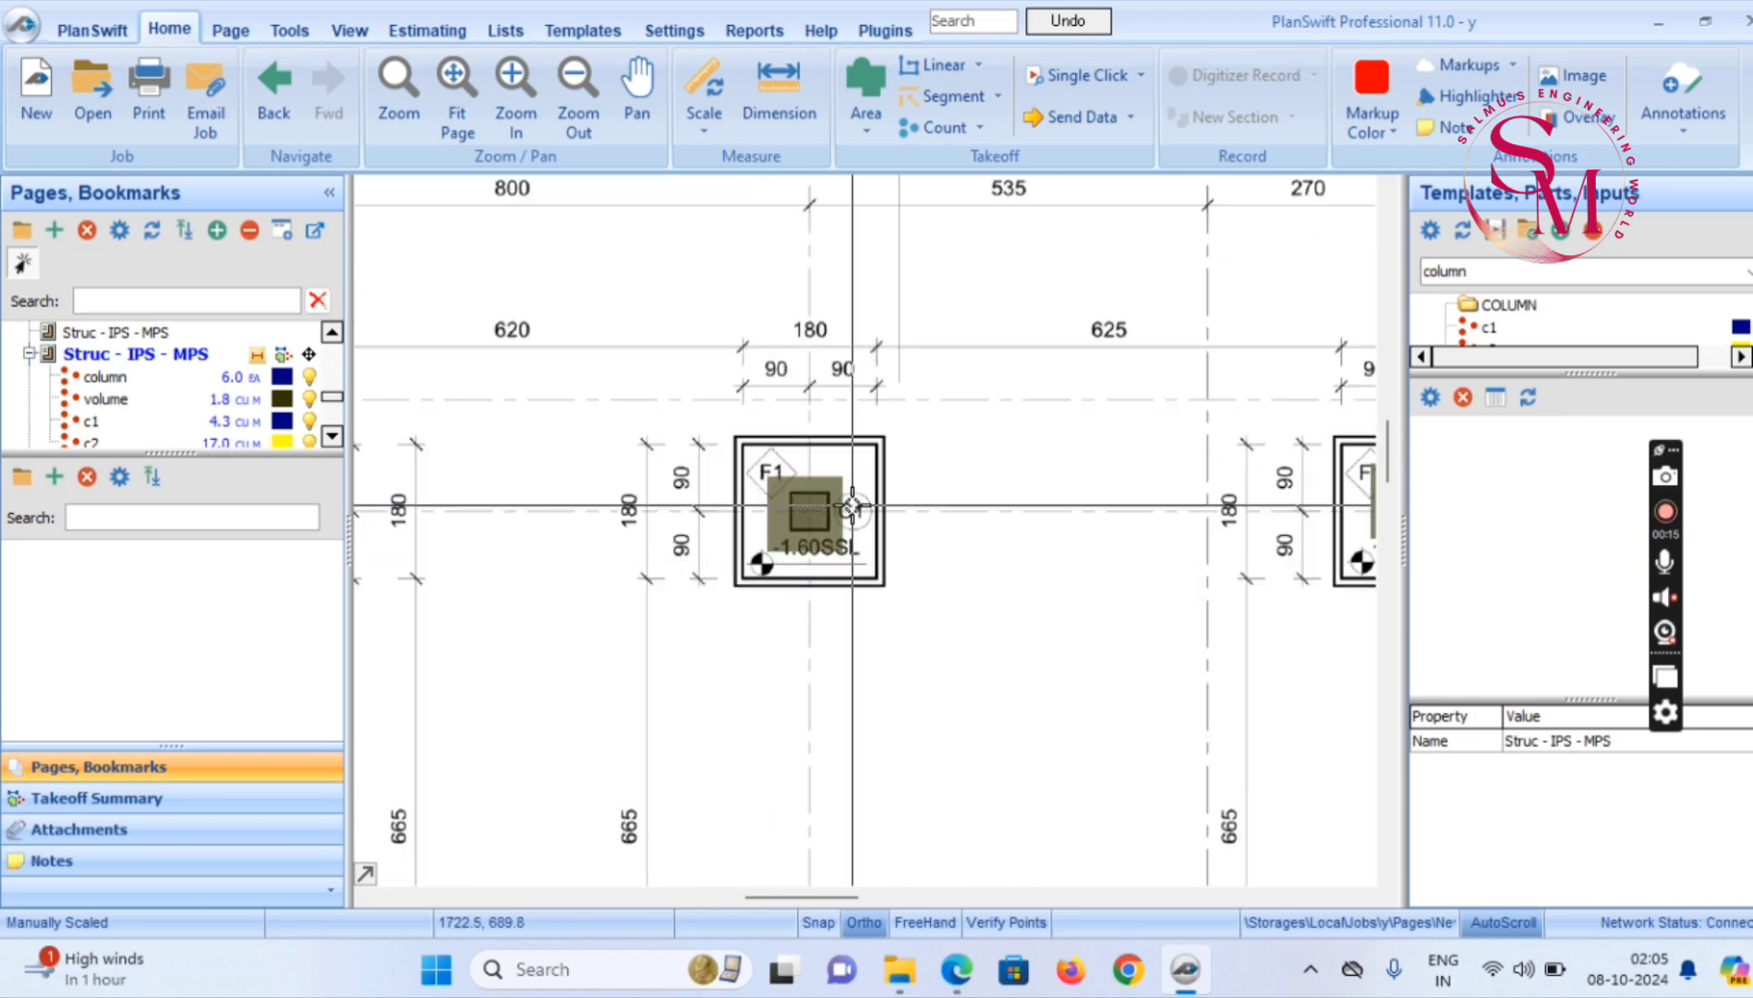
{"action": "scroll", "coordinate": [763, 561], "scroll_direction": "down", "scroll_amount": 3}
{"action": "scroll", "coordinate": [534, 540], "scroll_direction": "up", "scroll_amount": 4}
{"action": "scroll", "coordinate": [533, 541], "scroll_direction": "down", "scroll_amount": 3}
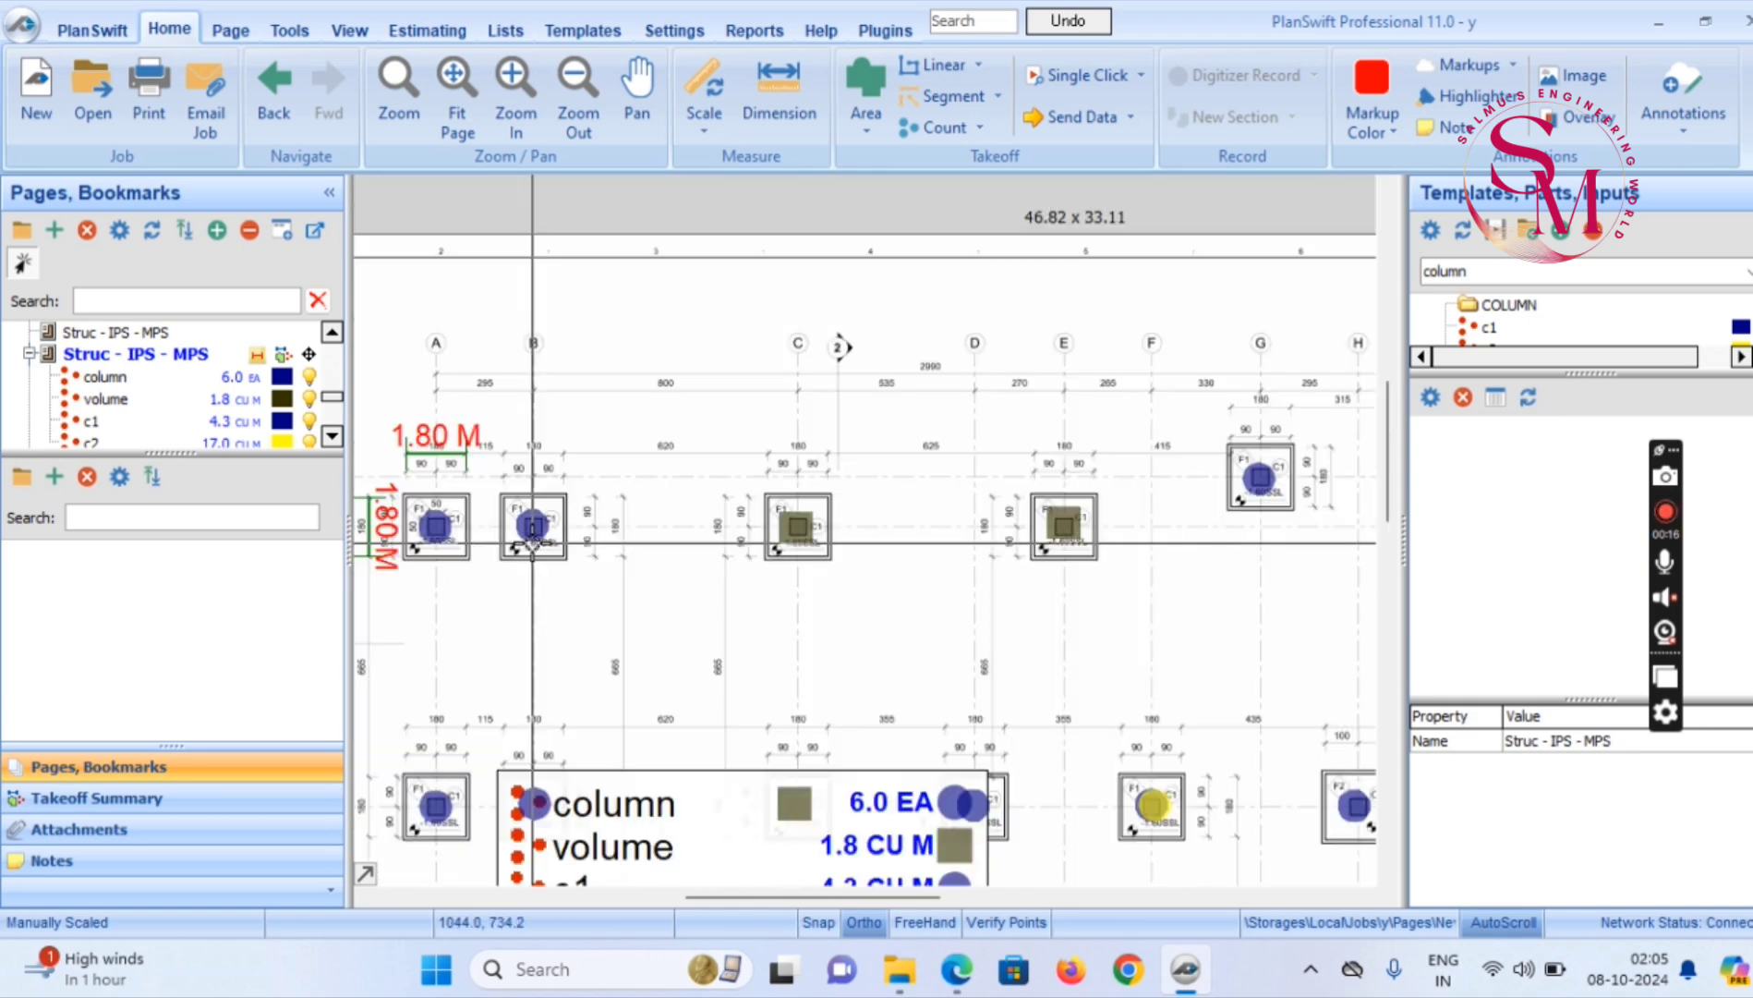
{"action": "scroll", "coordinate": [1063, 554], "scroll_direction": "up", "scroll_amount": 3}
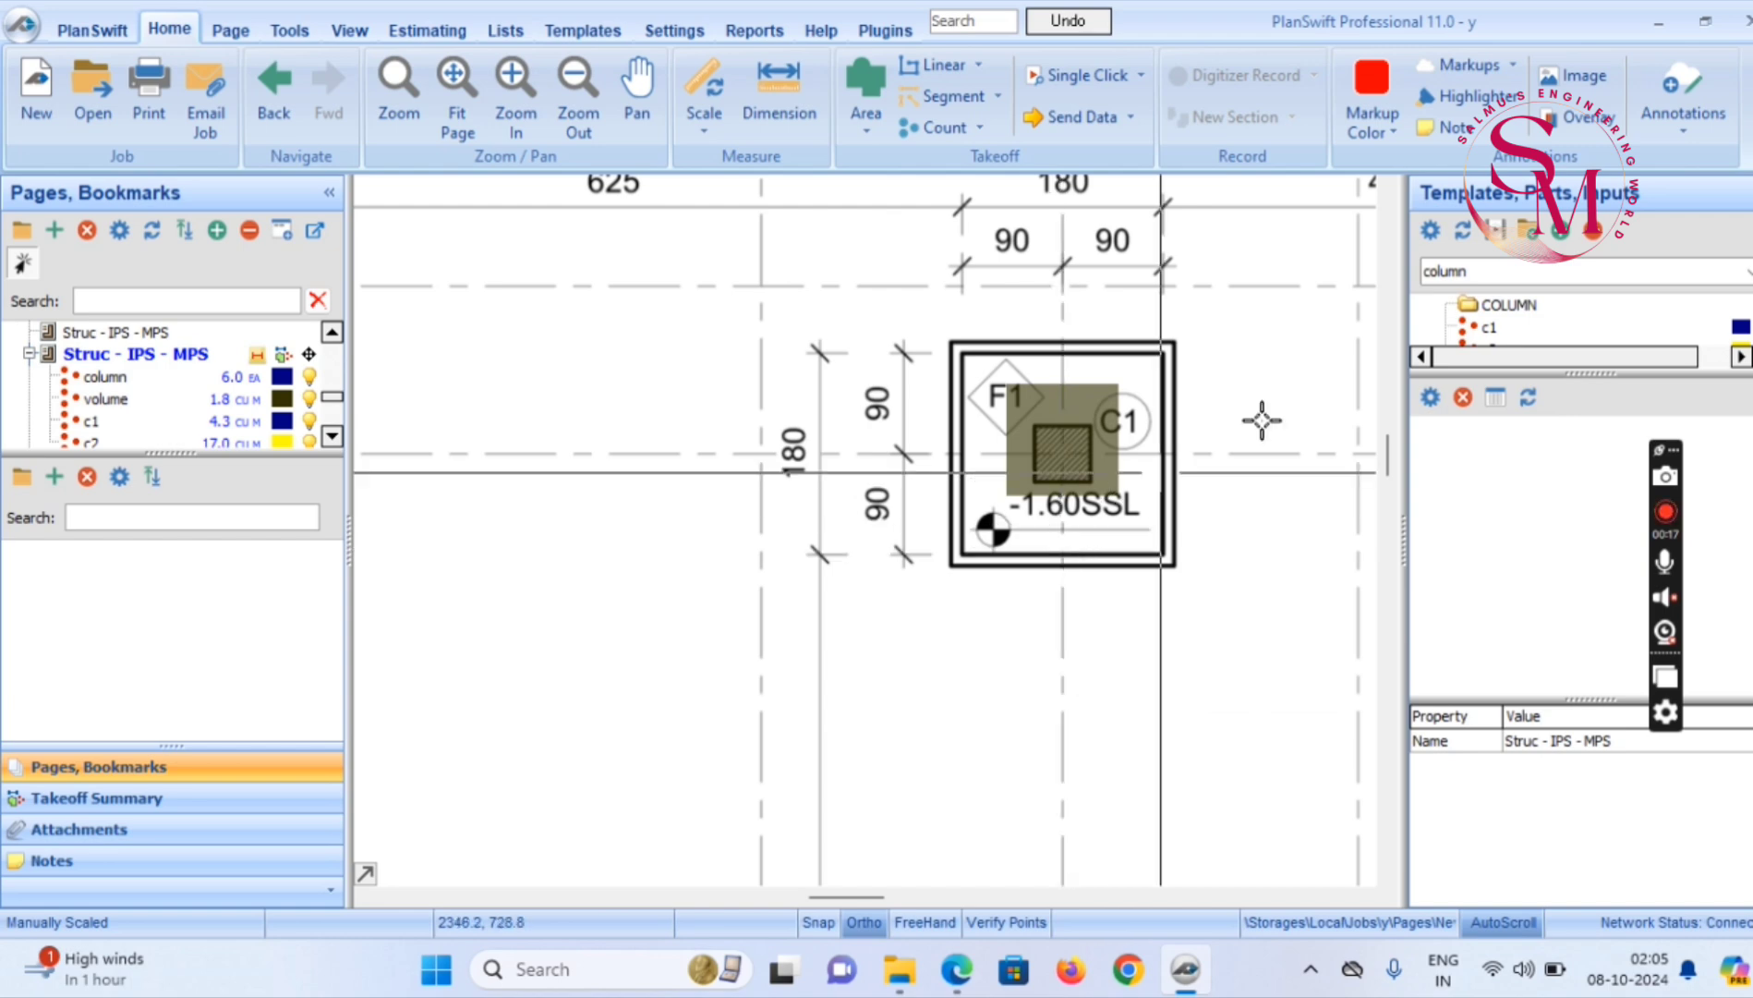
{"action": "scroll", "coordinate": [1573, 333], "scroll_direction": "down", "scroll_amount": 1}
{"action": "scroll", "coordinate": [1574, 332], "scroll_direction": "up", "scroll_amount": 1}
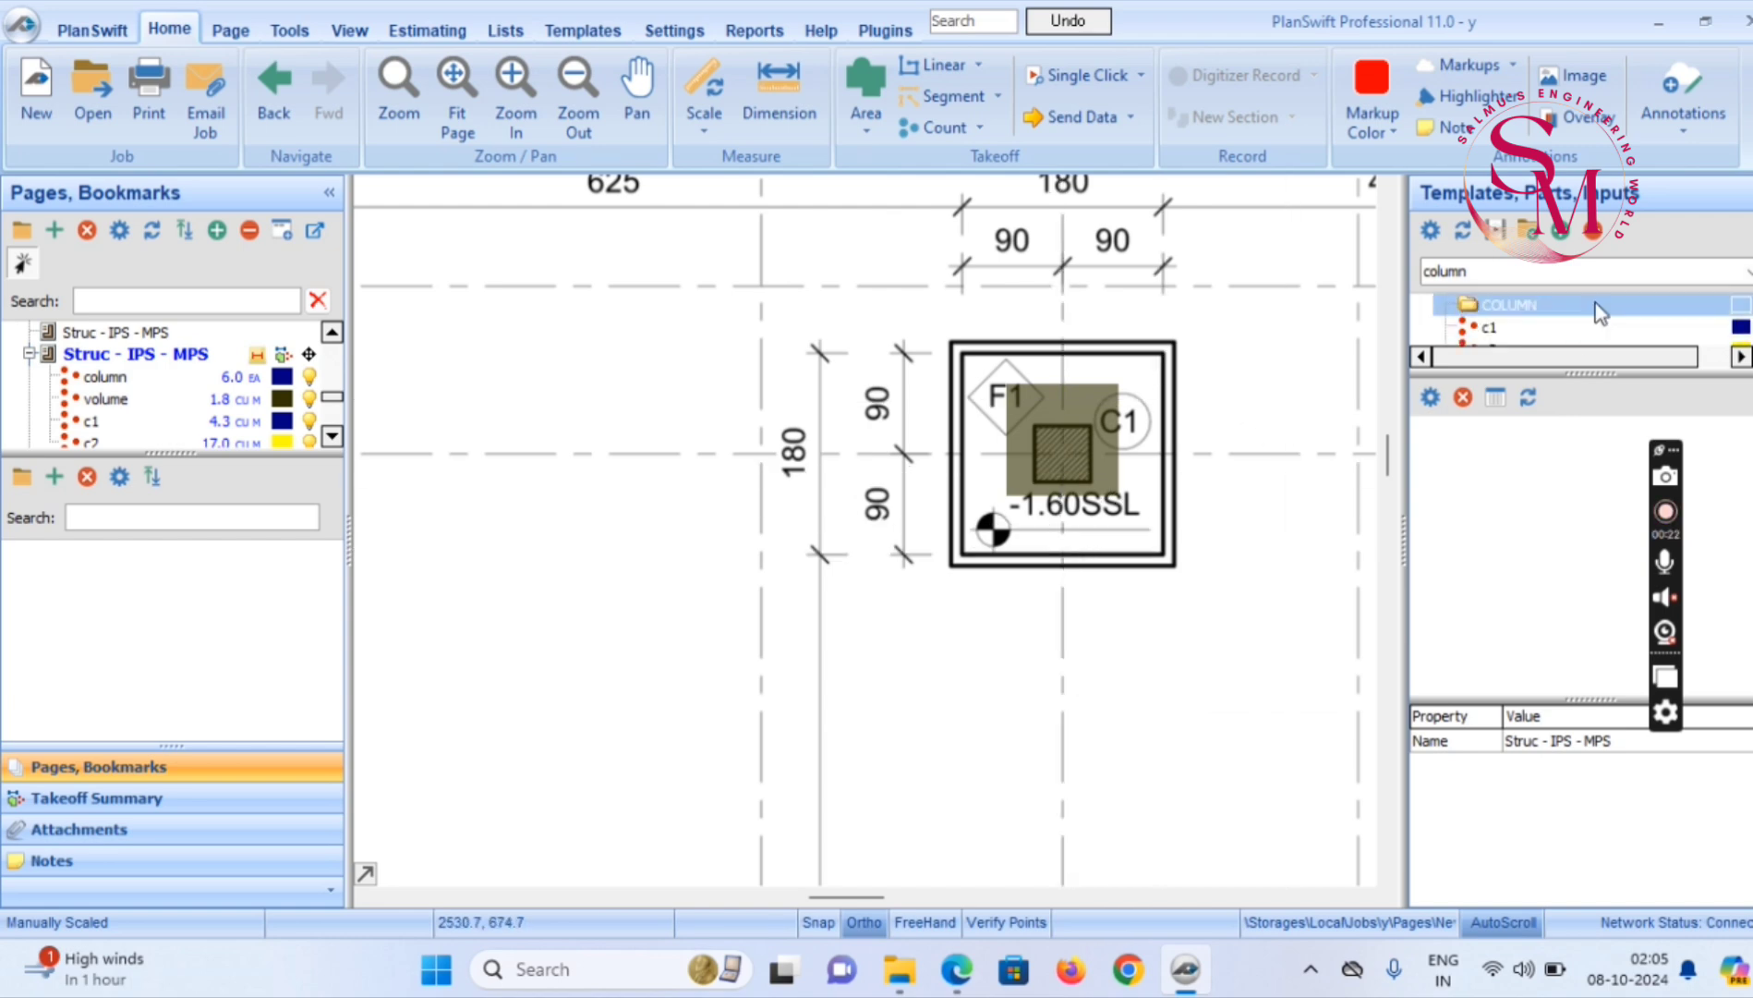
Create a new template tab named STEEL with Local storage
{"action": "left_click", "coordinate": [579, 27]}
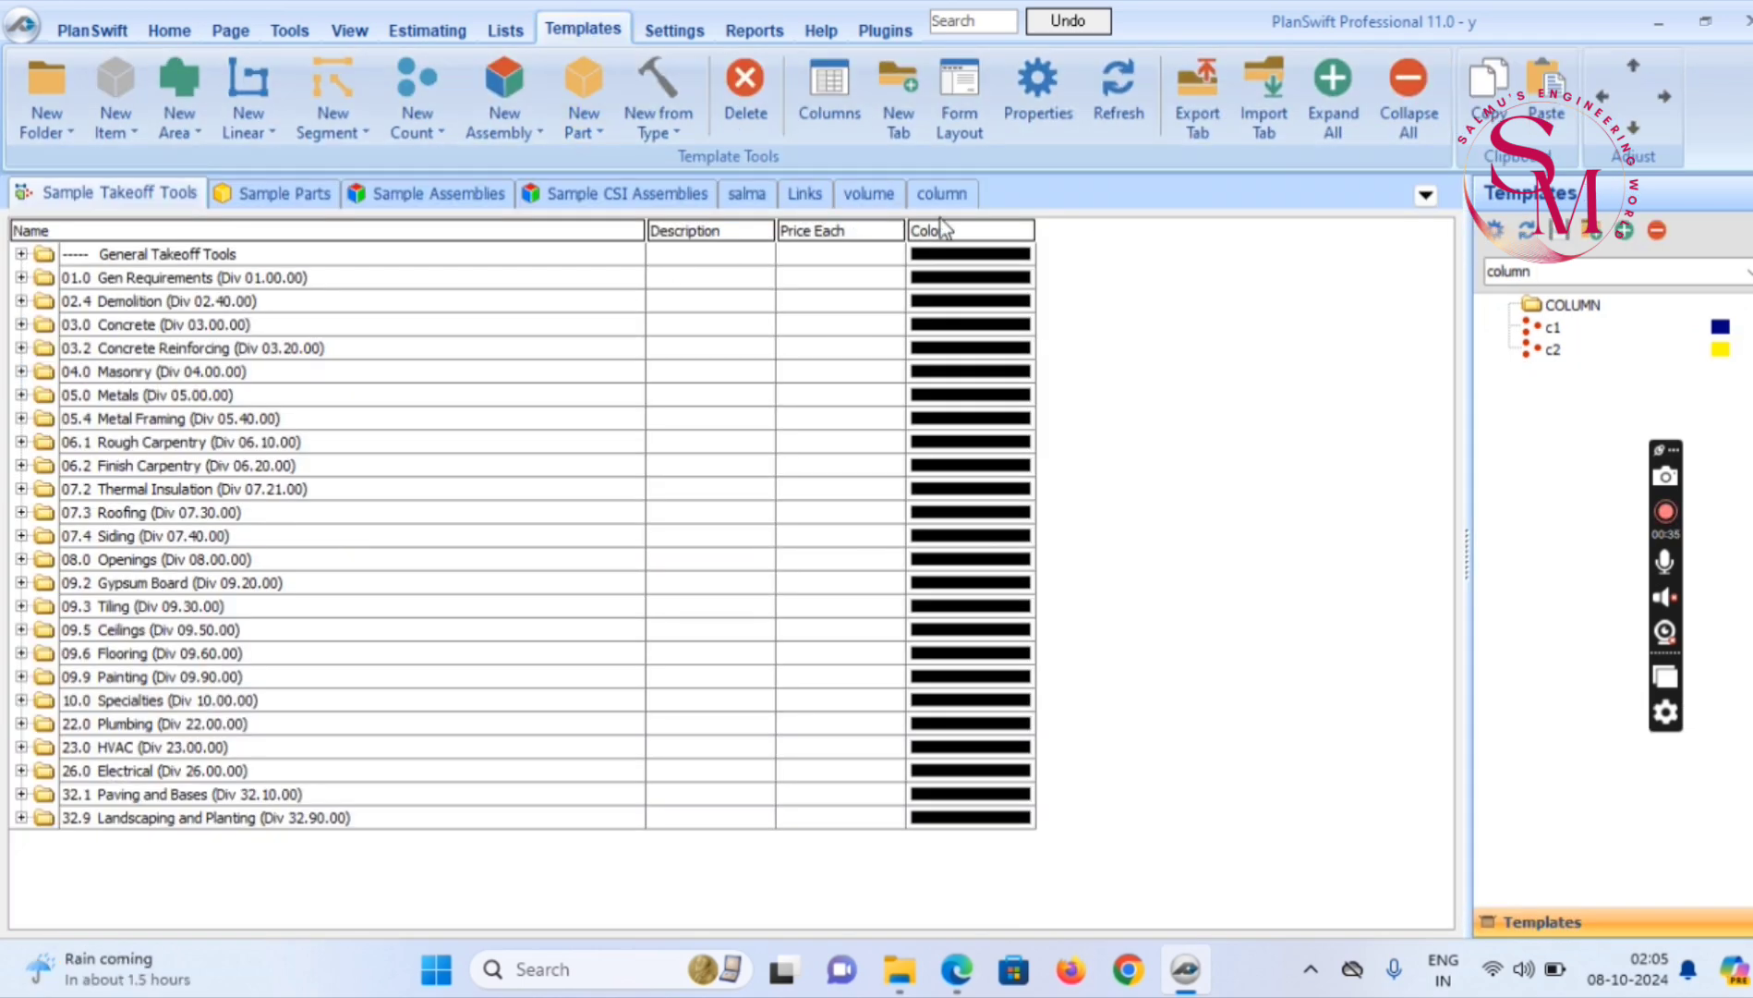
{"action": "left_click", "coordinate": [883, 131]}
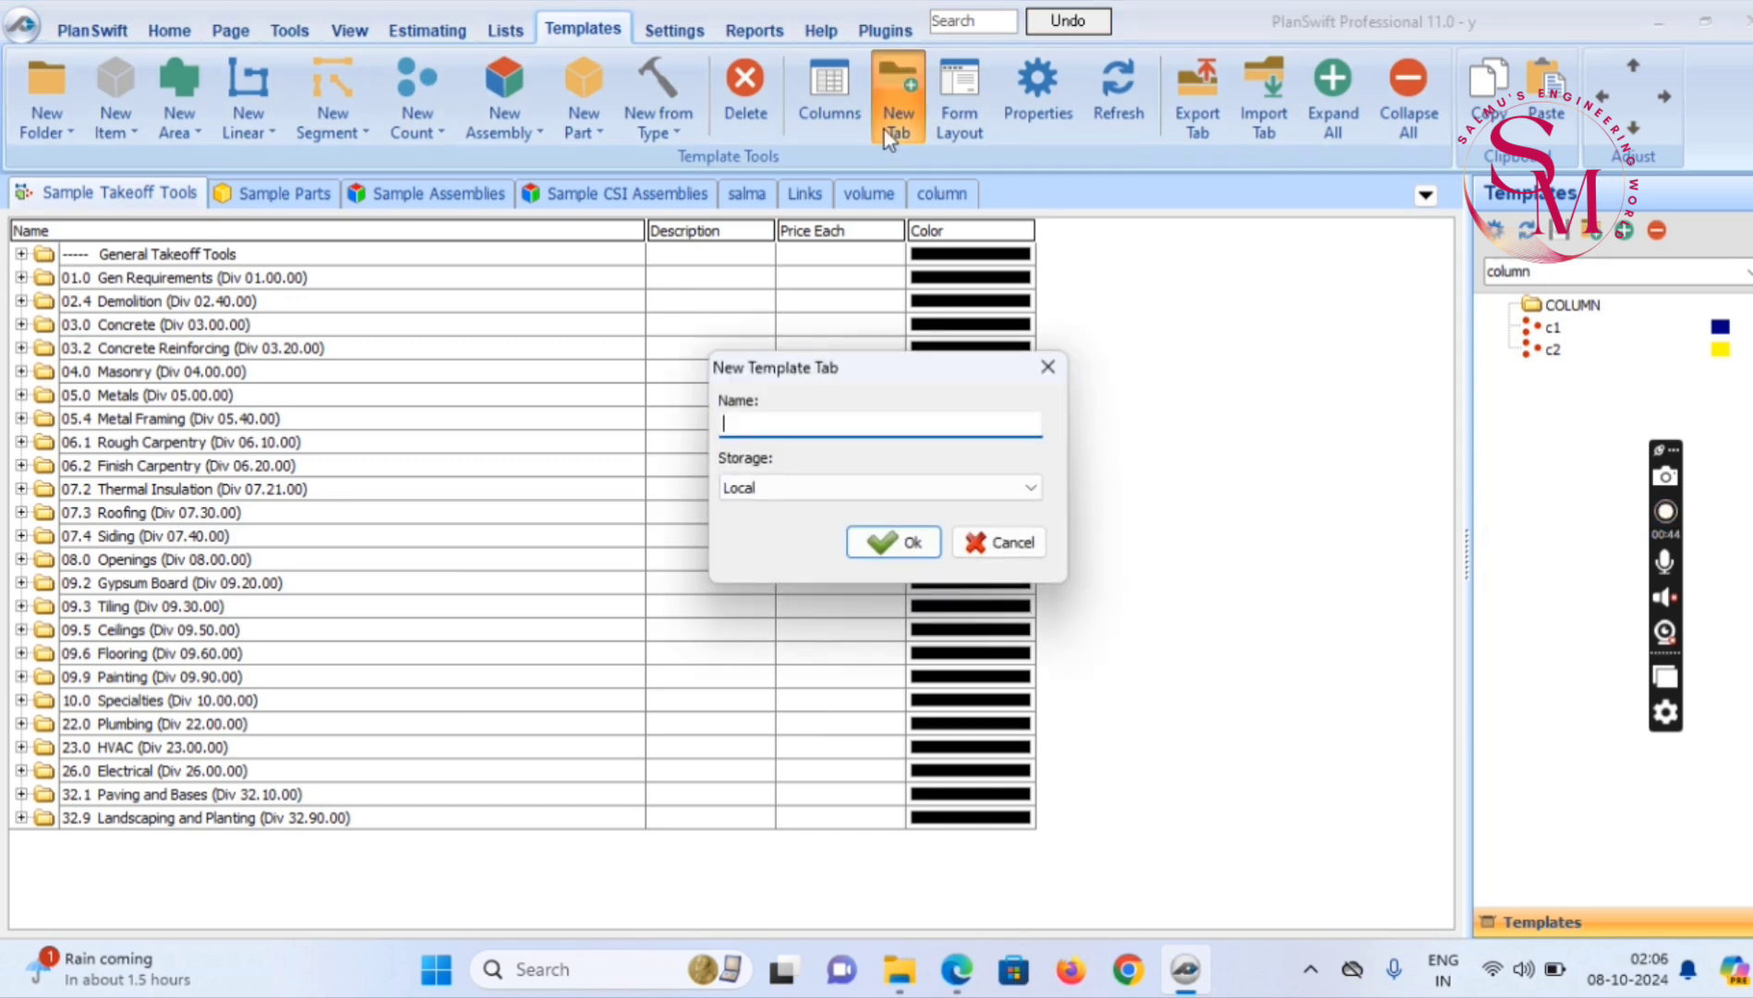
{"action": "type", "text": "STe"}
{"action": "key", "text": "BackSpace"}
{"action": "type", "text": "EEL"}
{"action": "left_click", "coordinate": [889, 549]}
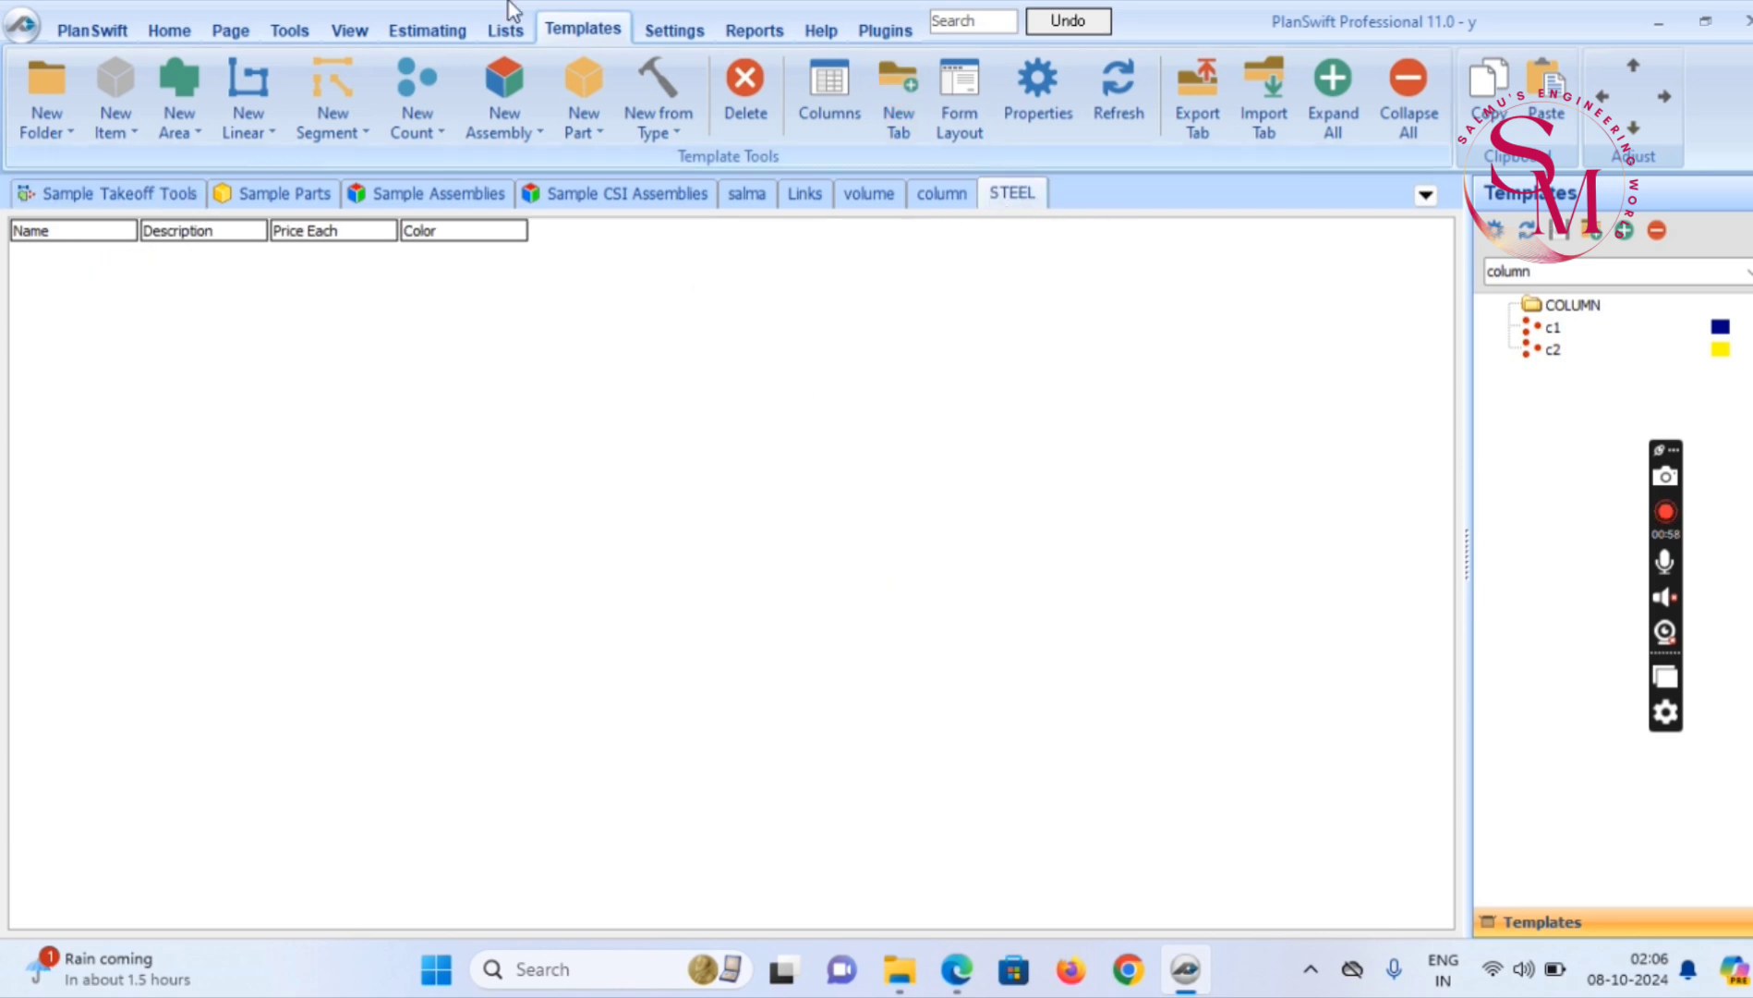
Add a folder named STEEL REINFORCEMENT to the STEEL template tab
{"action": "left_click", "coordinate": [46, 96]}
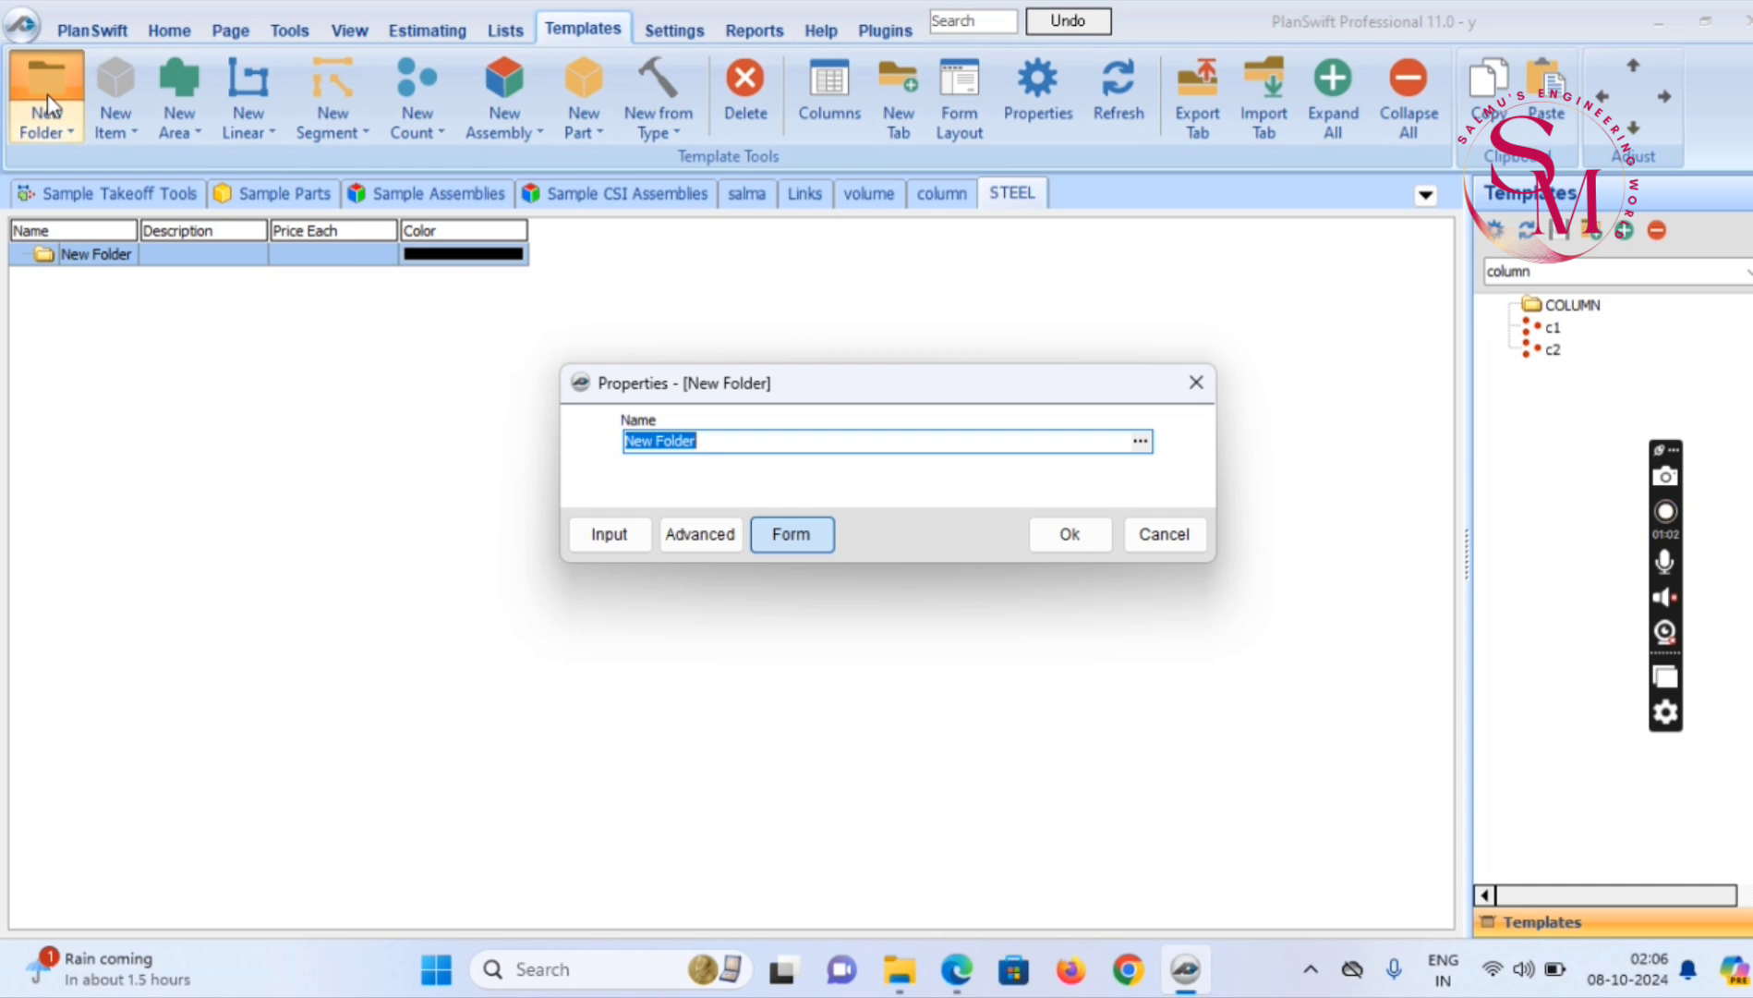
{"action": "type", "text": "STEE"}
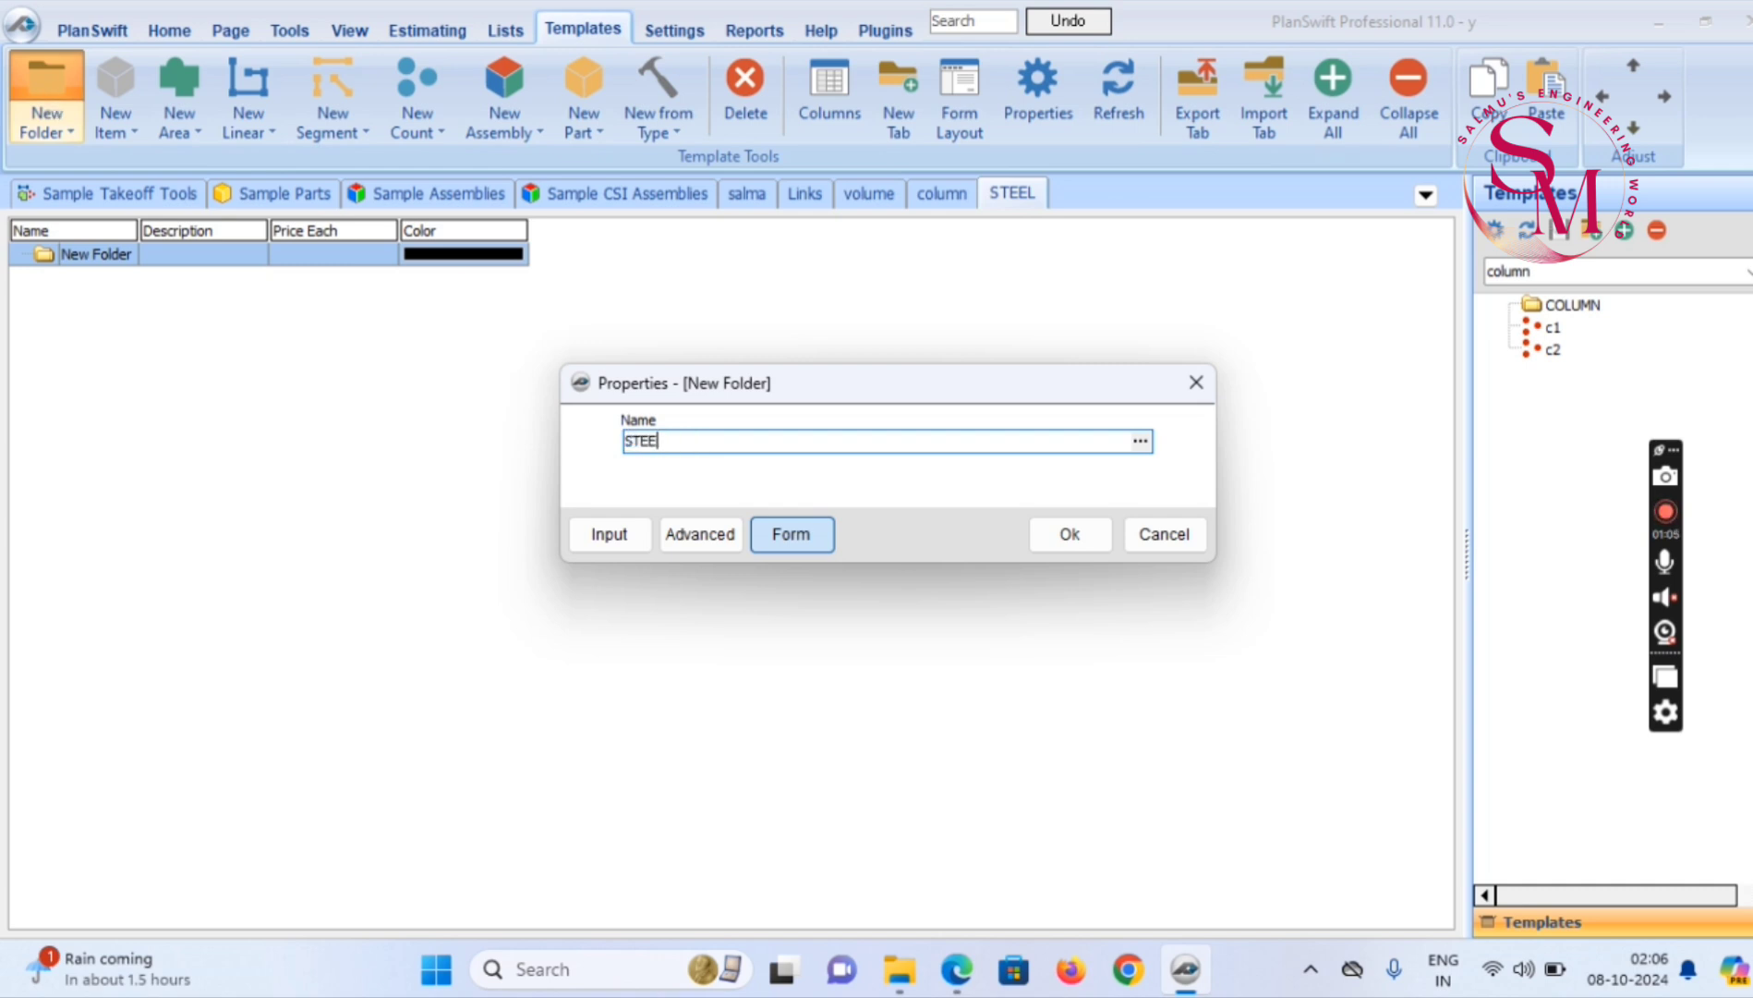
{"action": "type", "text": "L REINFORCEMEN"}
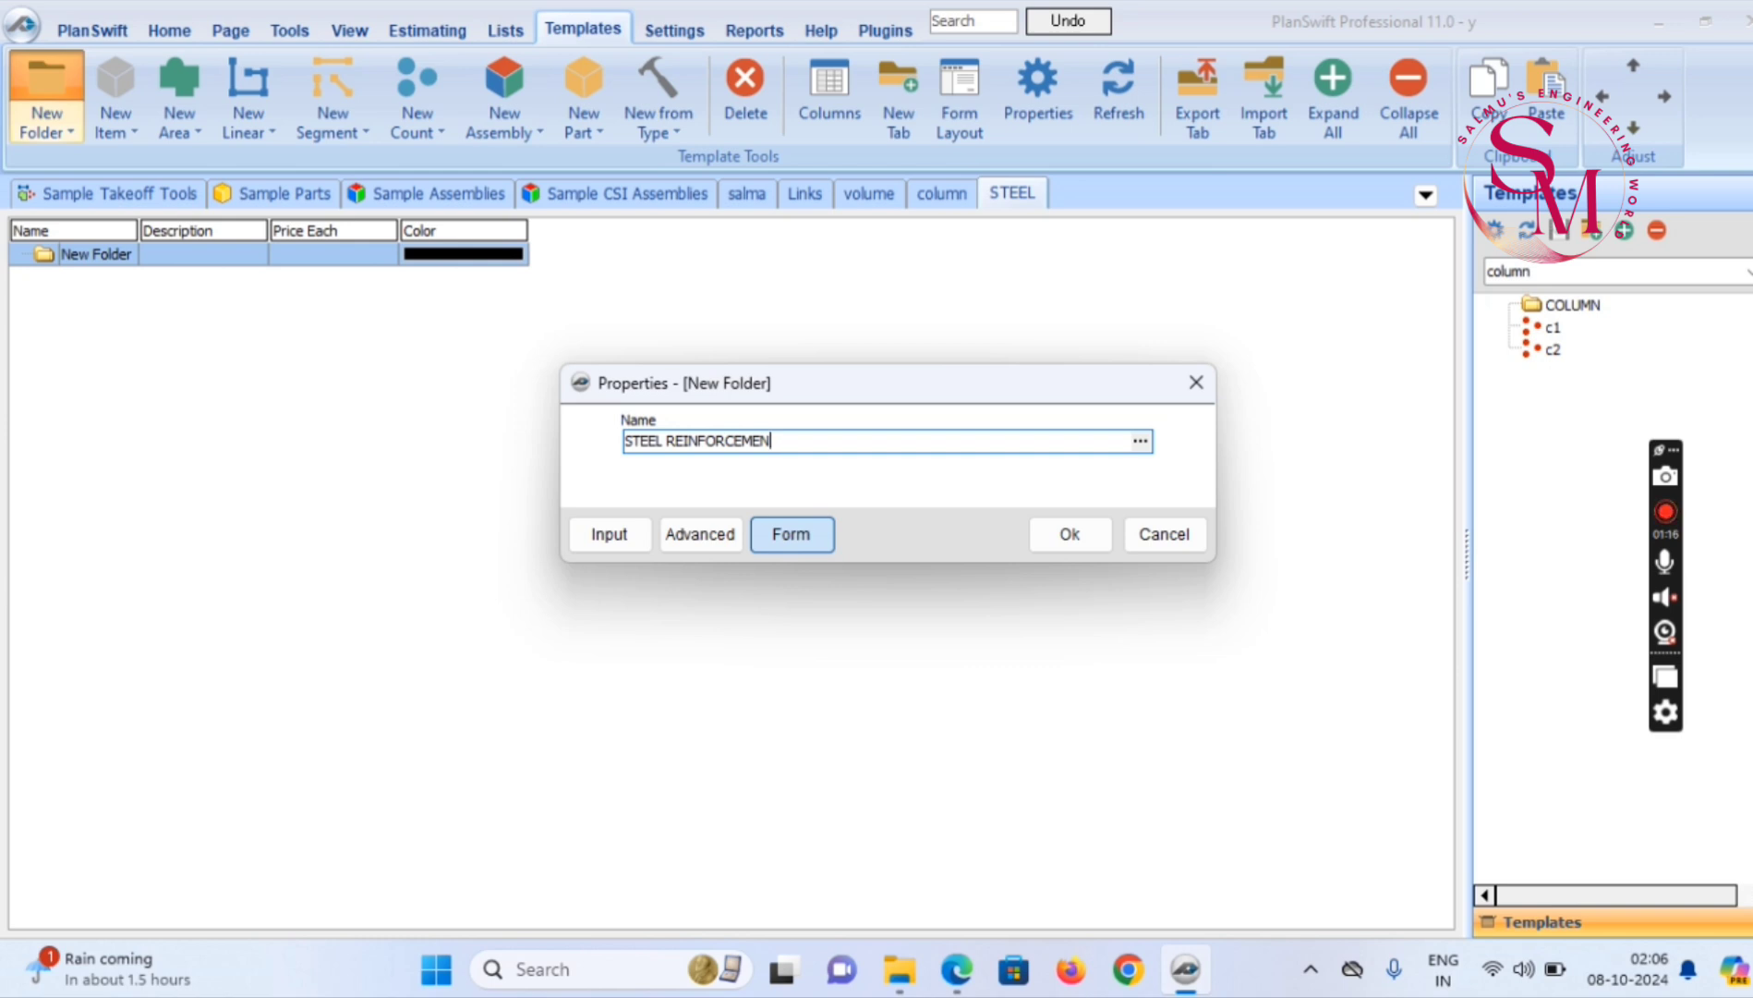
{"action": "type", "text": "T"}
{"action": "left_click", "coordinate": [1063, 536]}
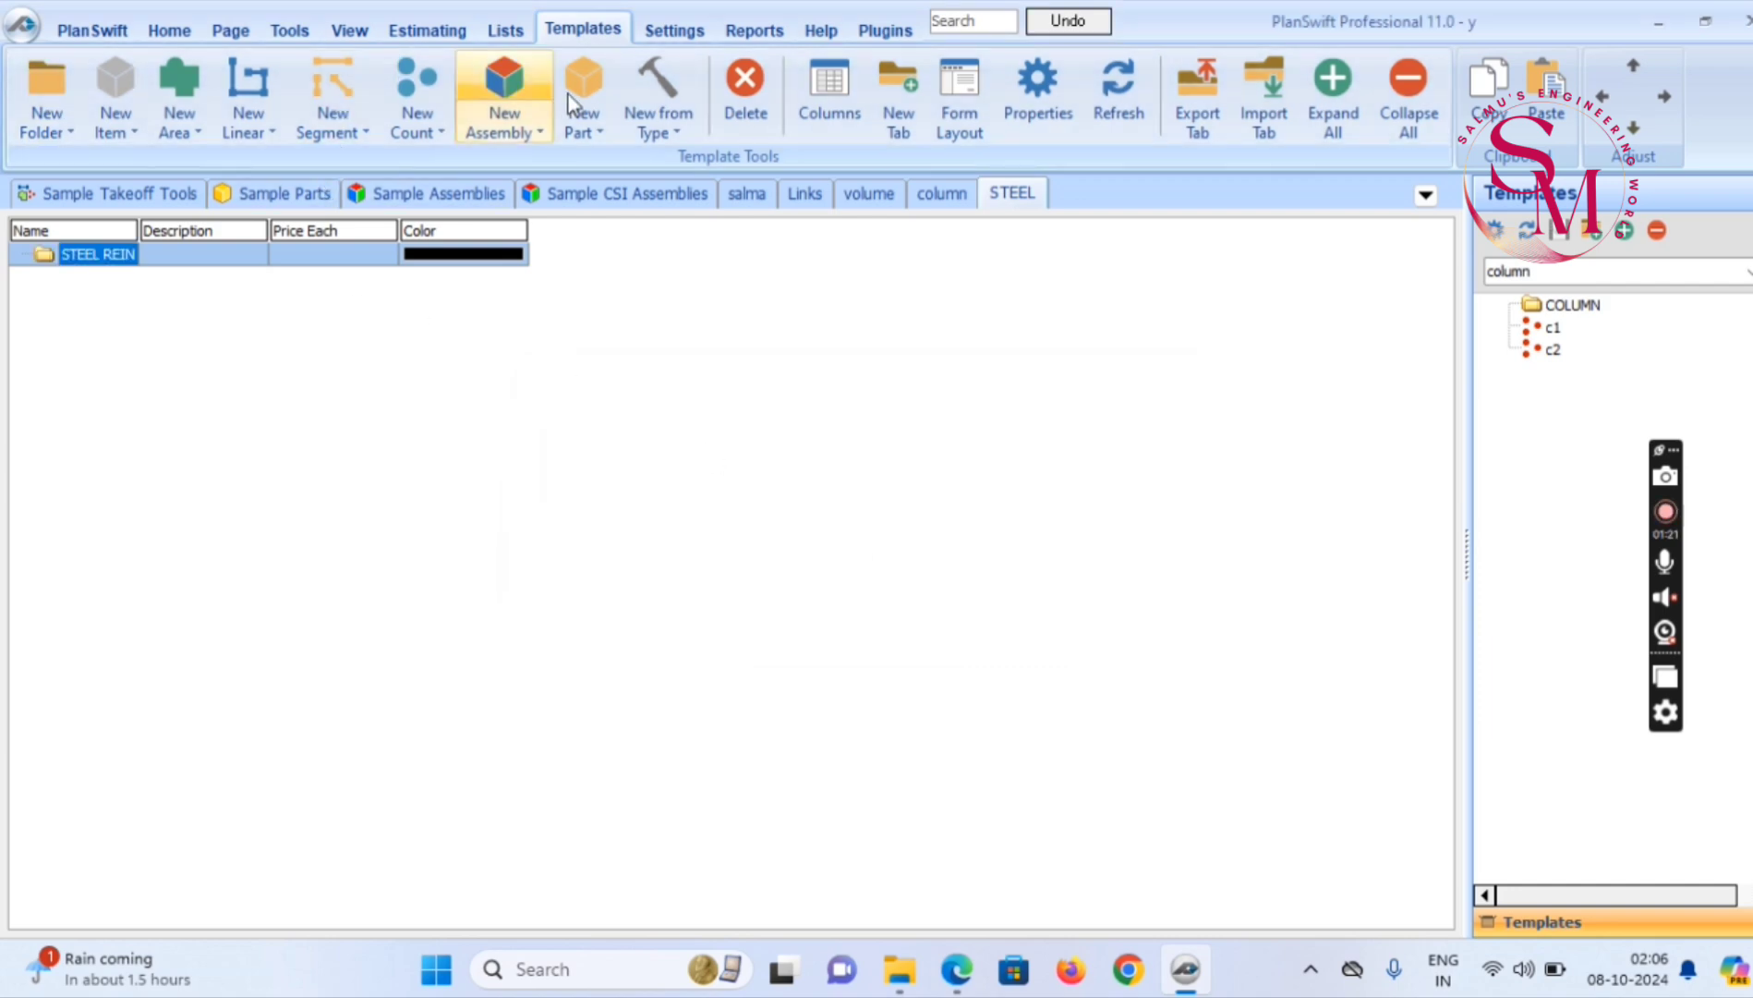
Create a scaled count template named "NECK -column c1" in dark teal-blue, and widen the Name column to fit the full names
{"action": "left_click", "coordinate": [408, 92]}
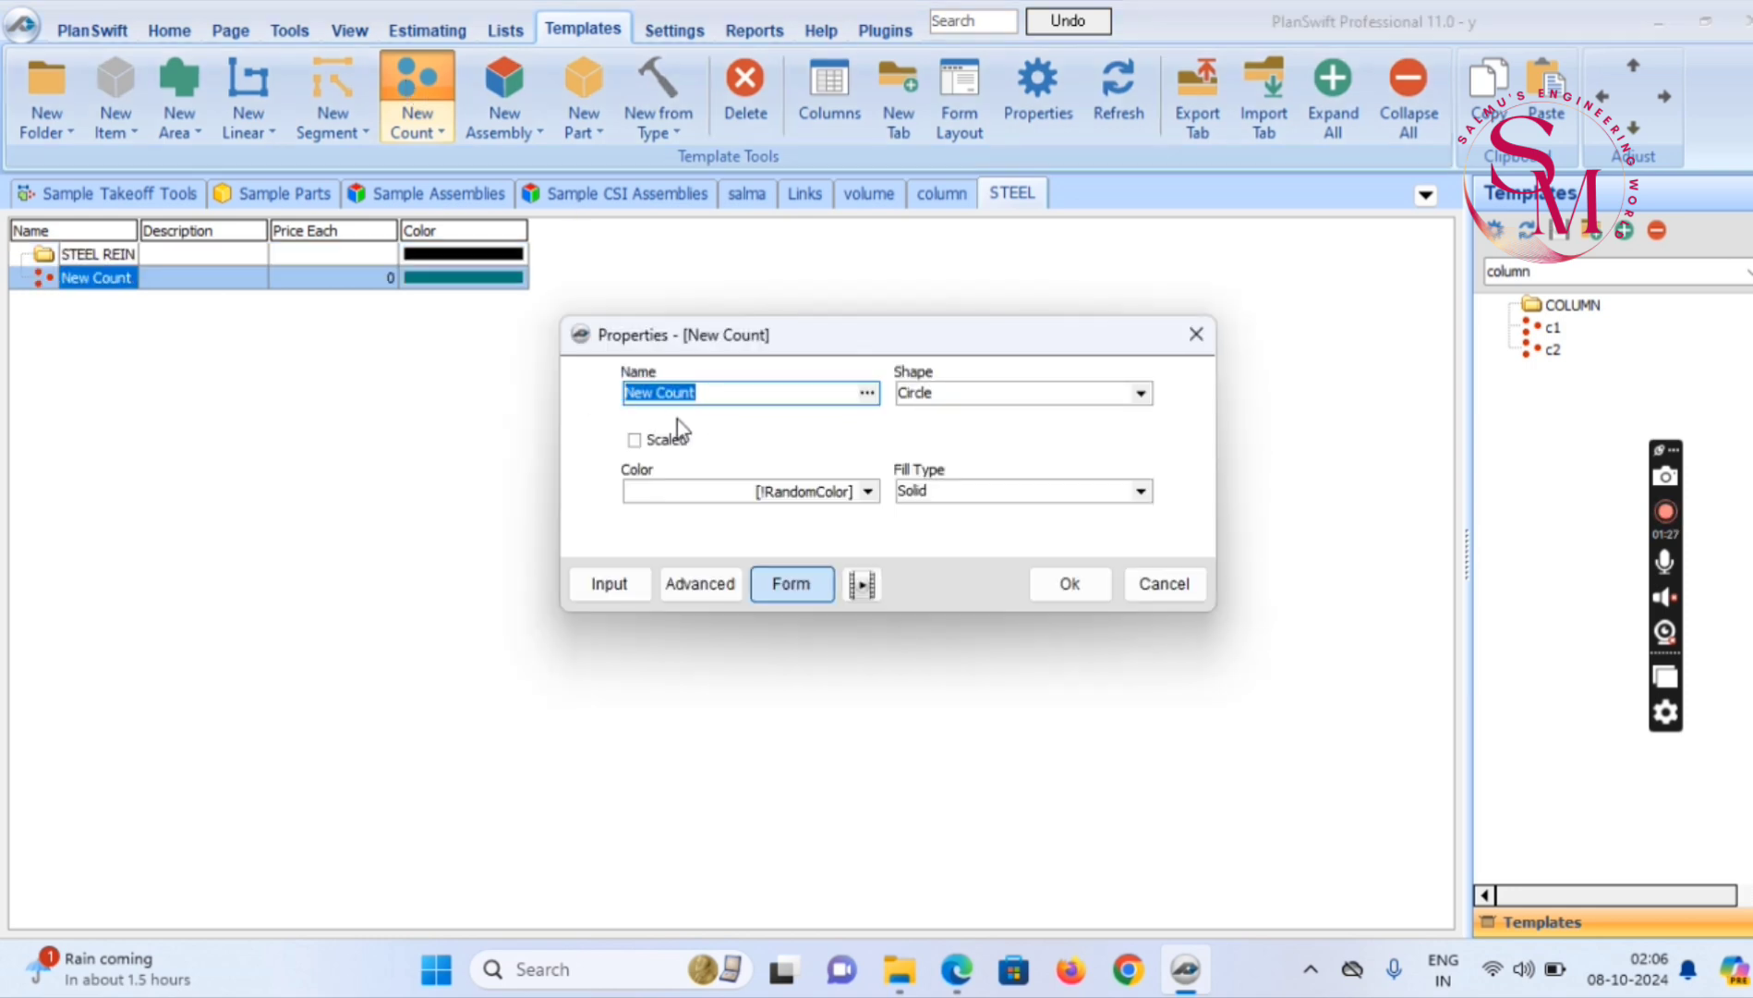
{"action": "type", "text": "NECK"}
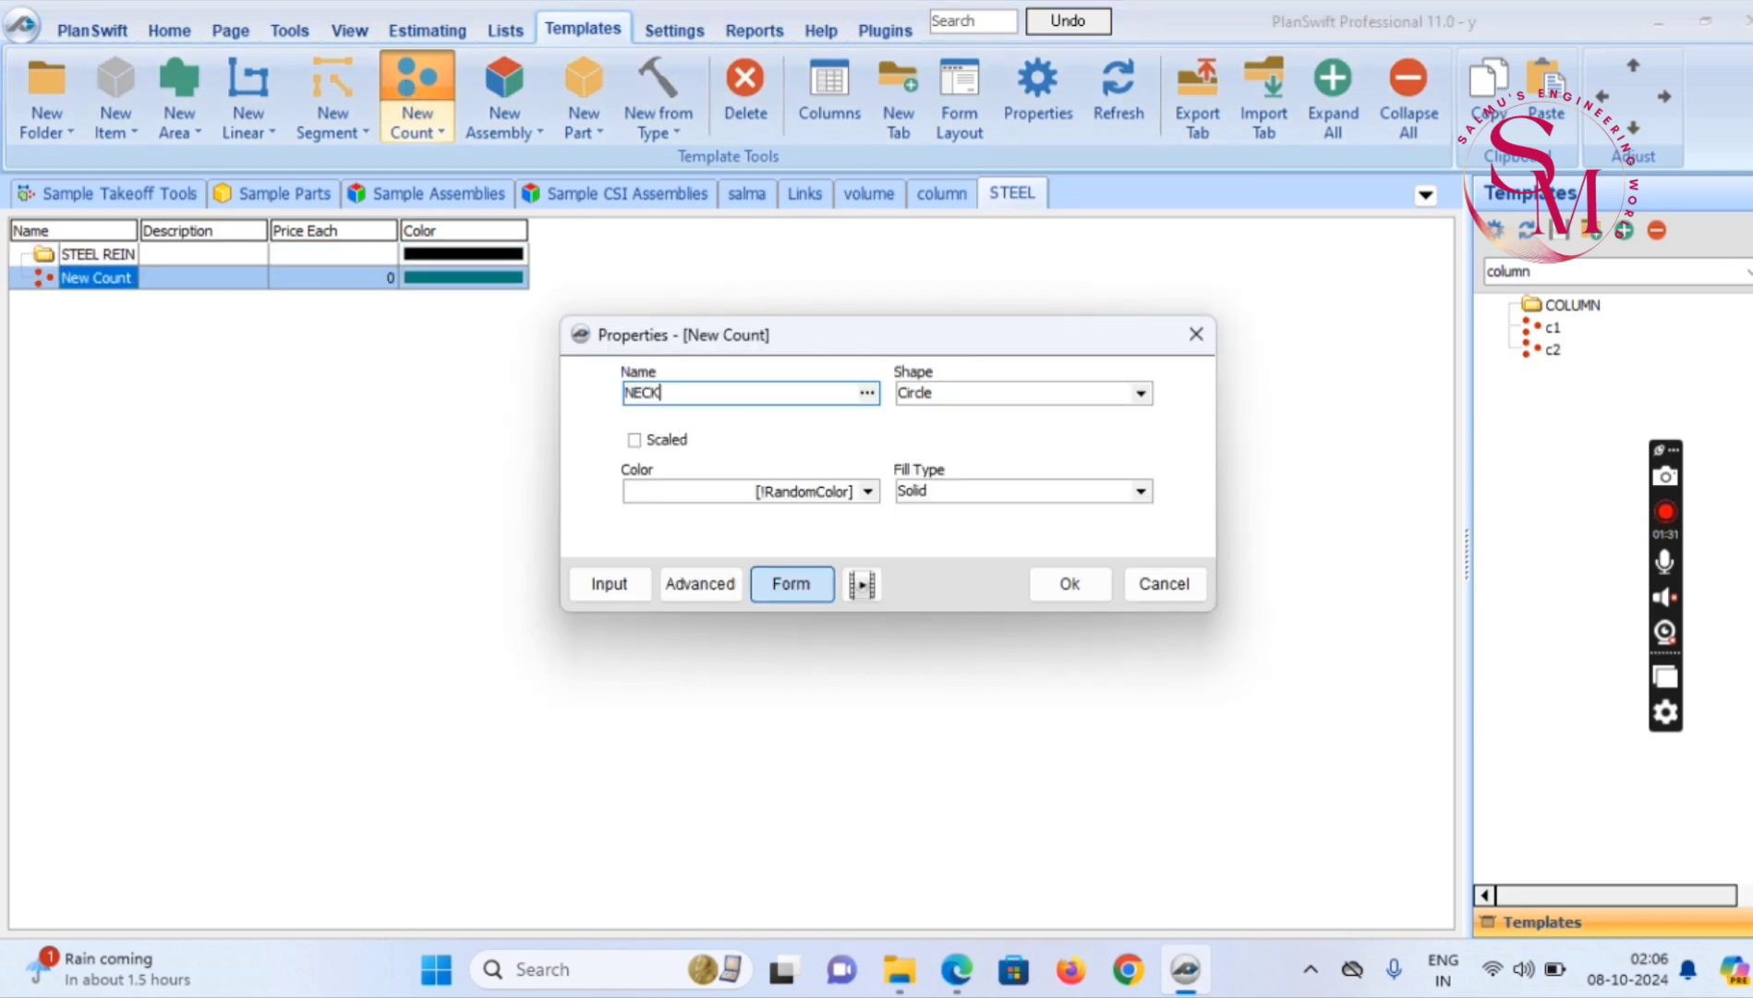
{"action": "type", "text": " C"}
{"action": "type", "text": "column"}
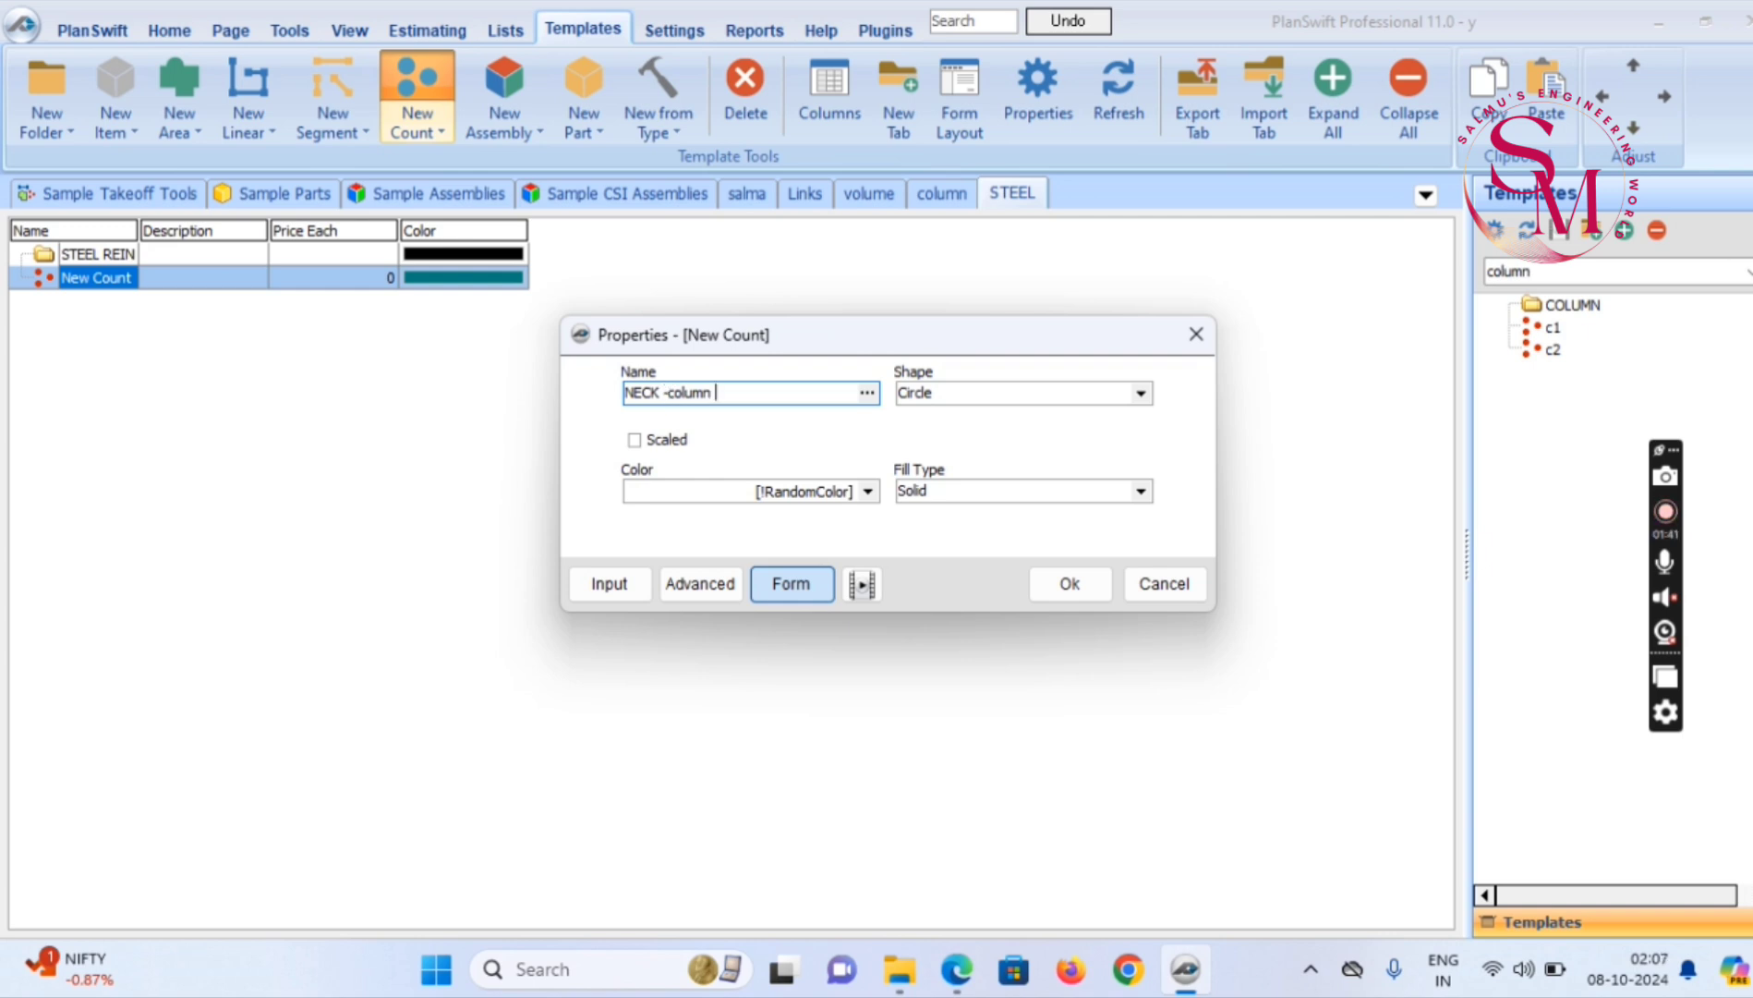
{"action": "type", "text": "c1"}
{"action": "left_click", "coordinate": [634, 439]}
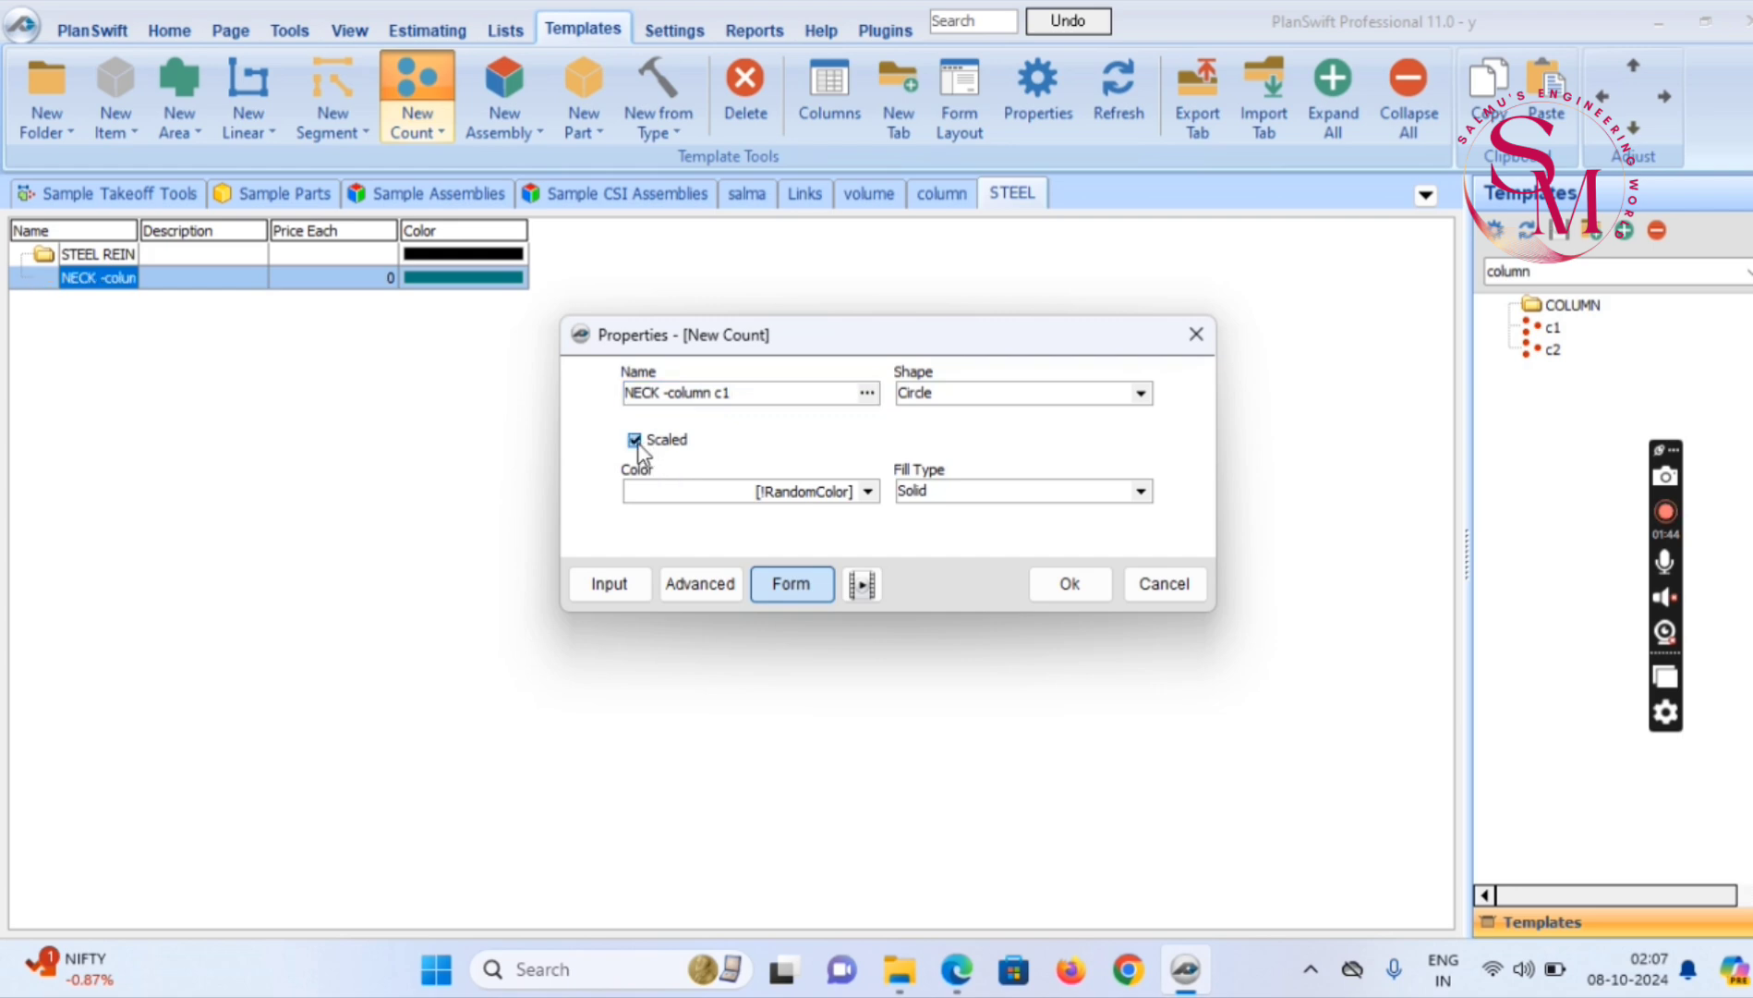
{"action": "left_click", "coordinate": [867, 495]}
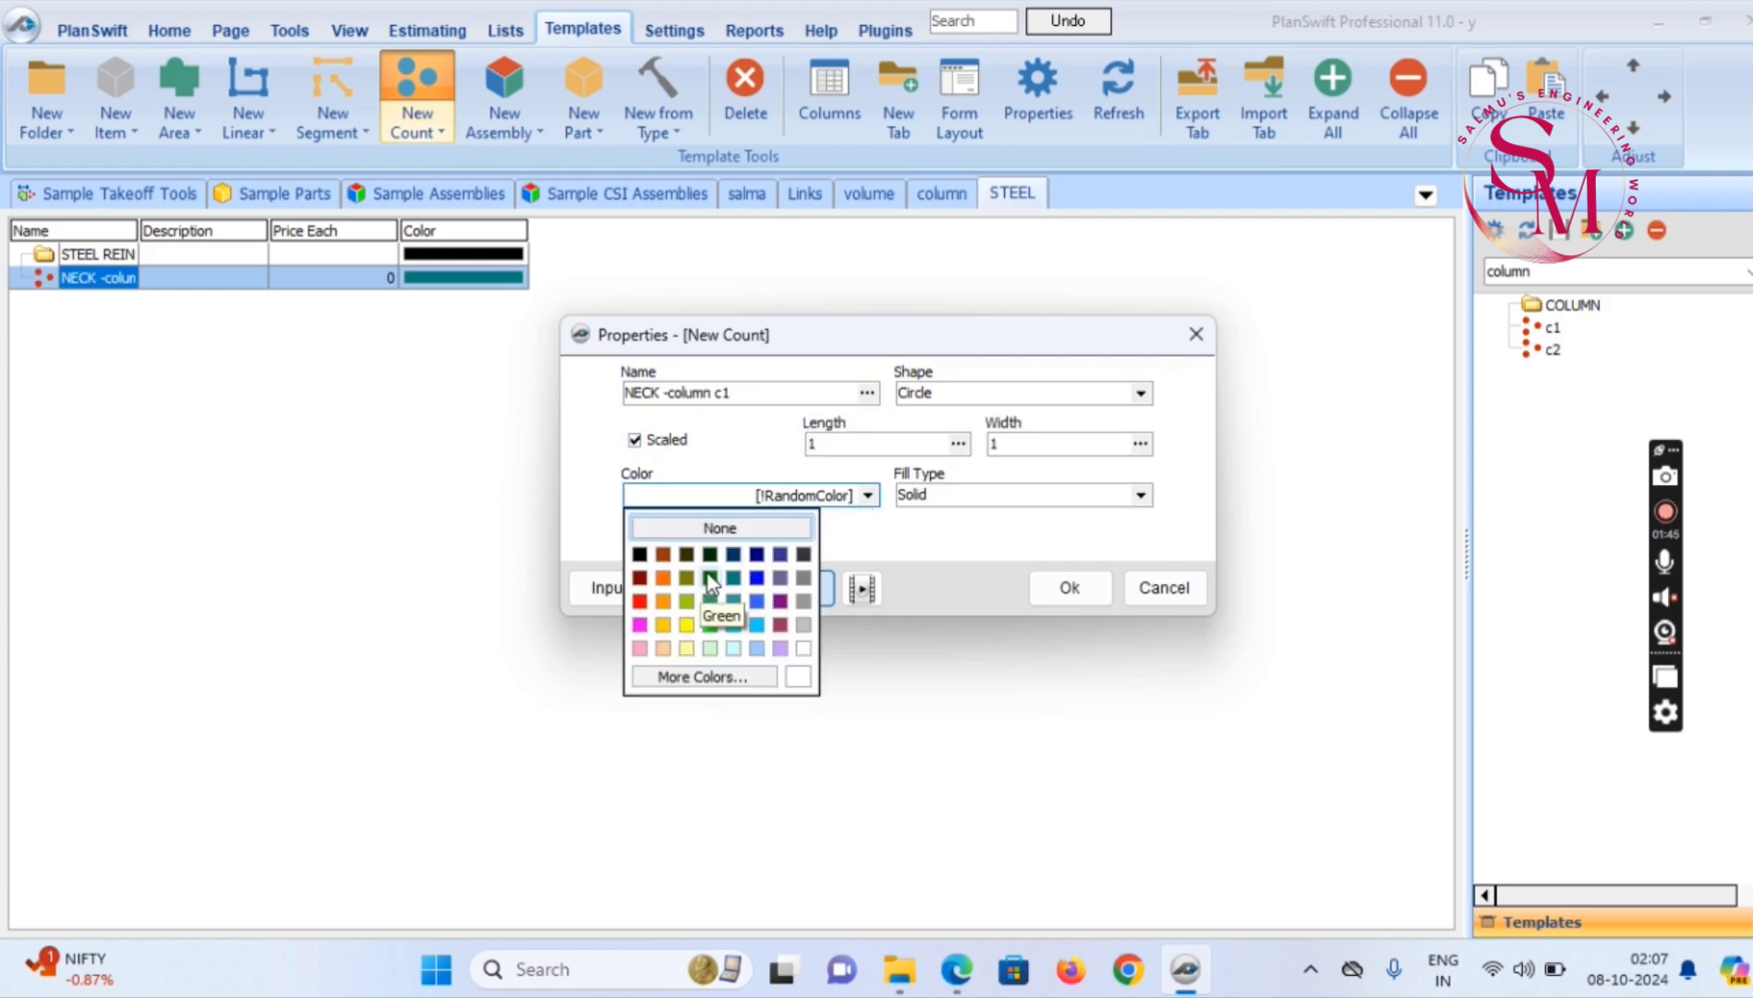
{"action": "left_click", "coordinate": [737, 555]}
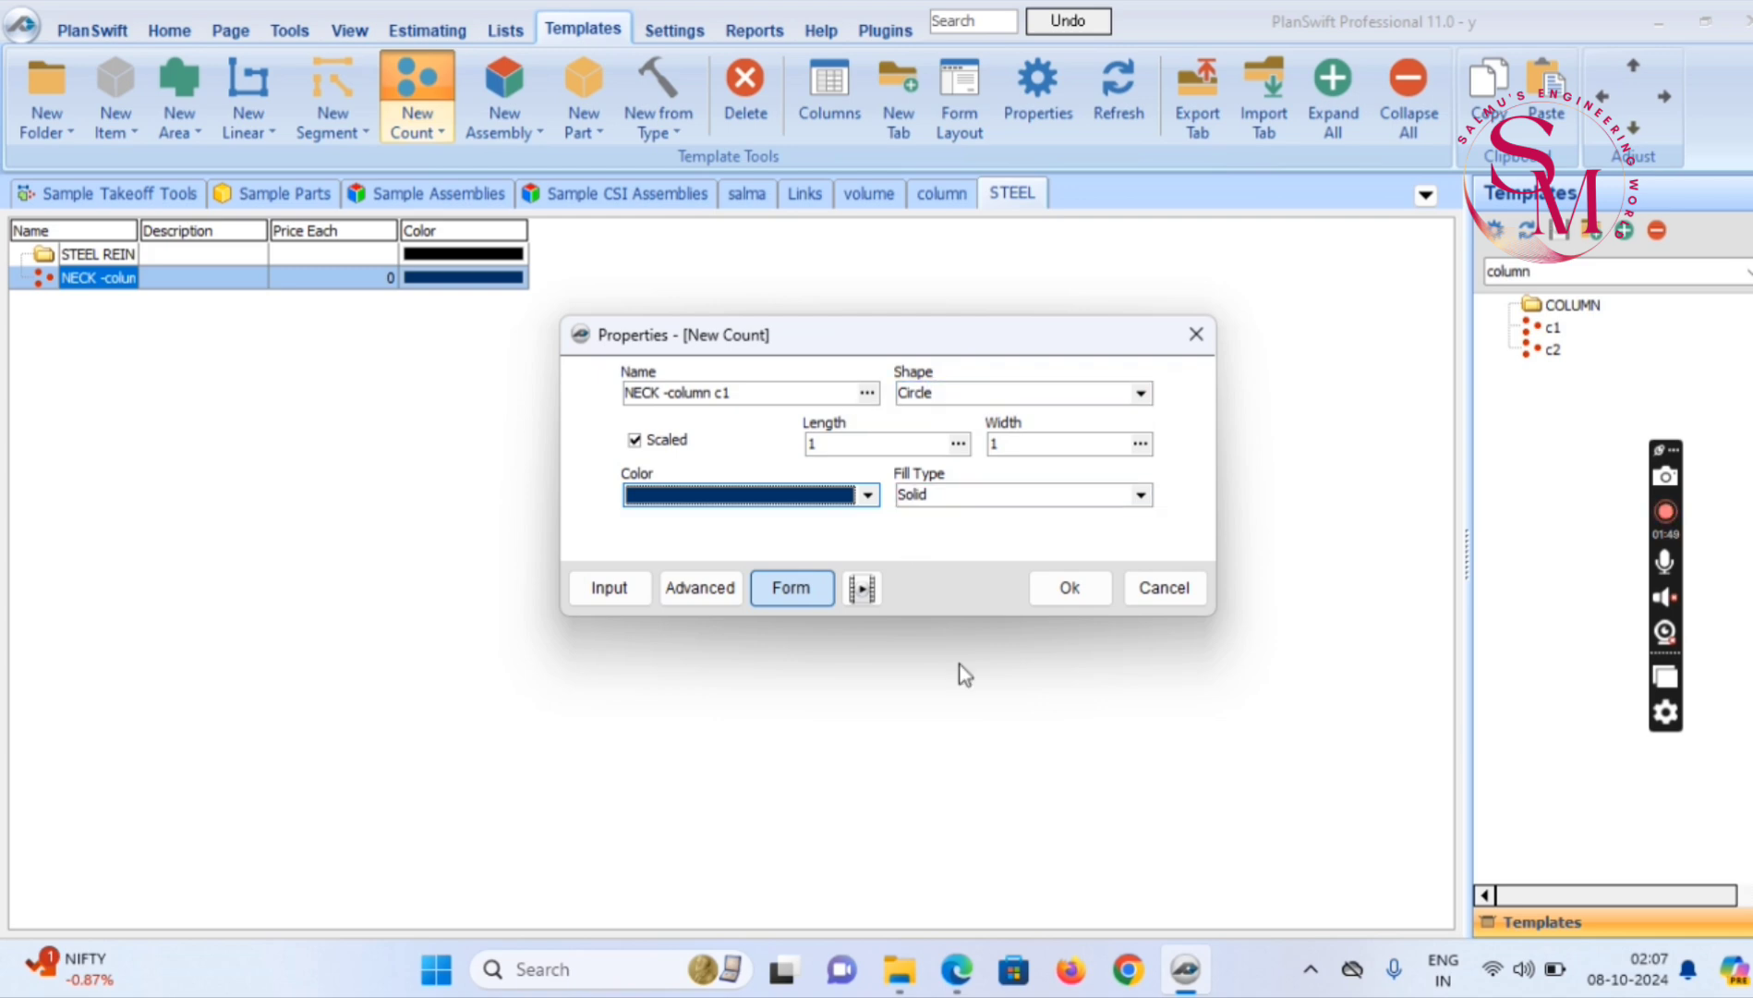
{"action": "left_click", "coordinate": [1093, 598]}
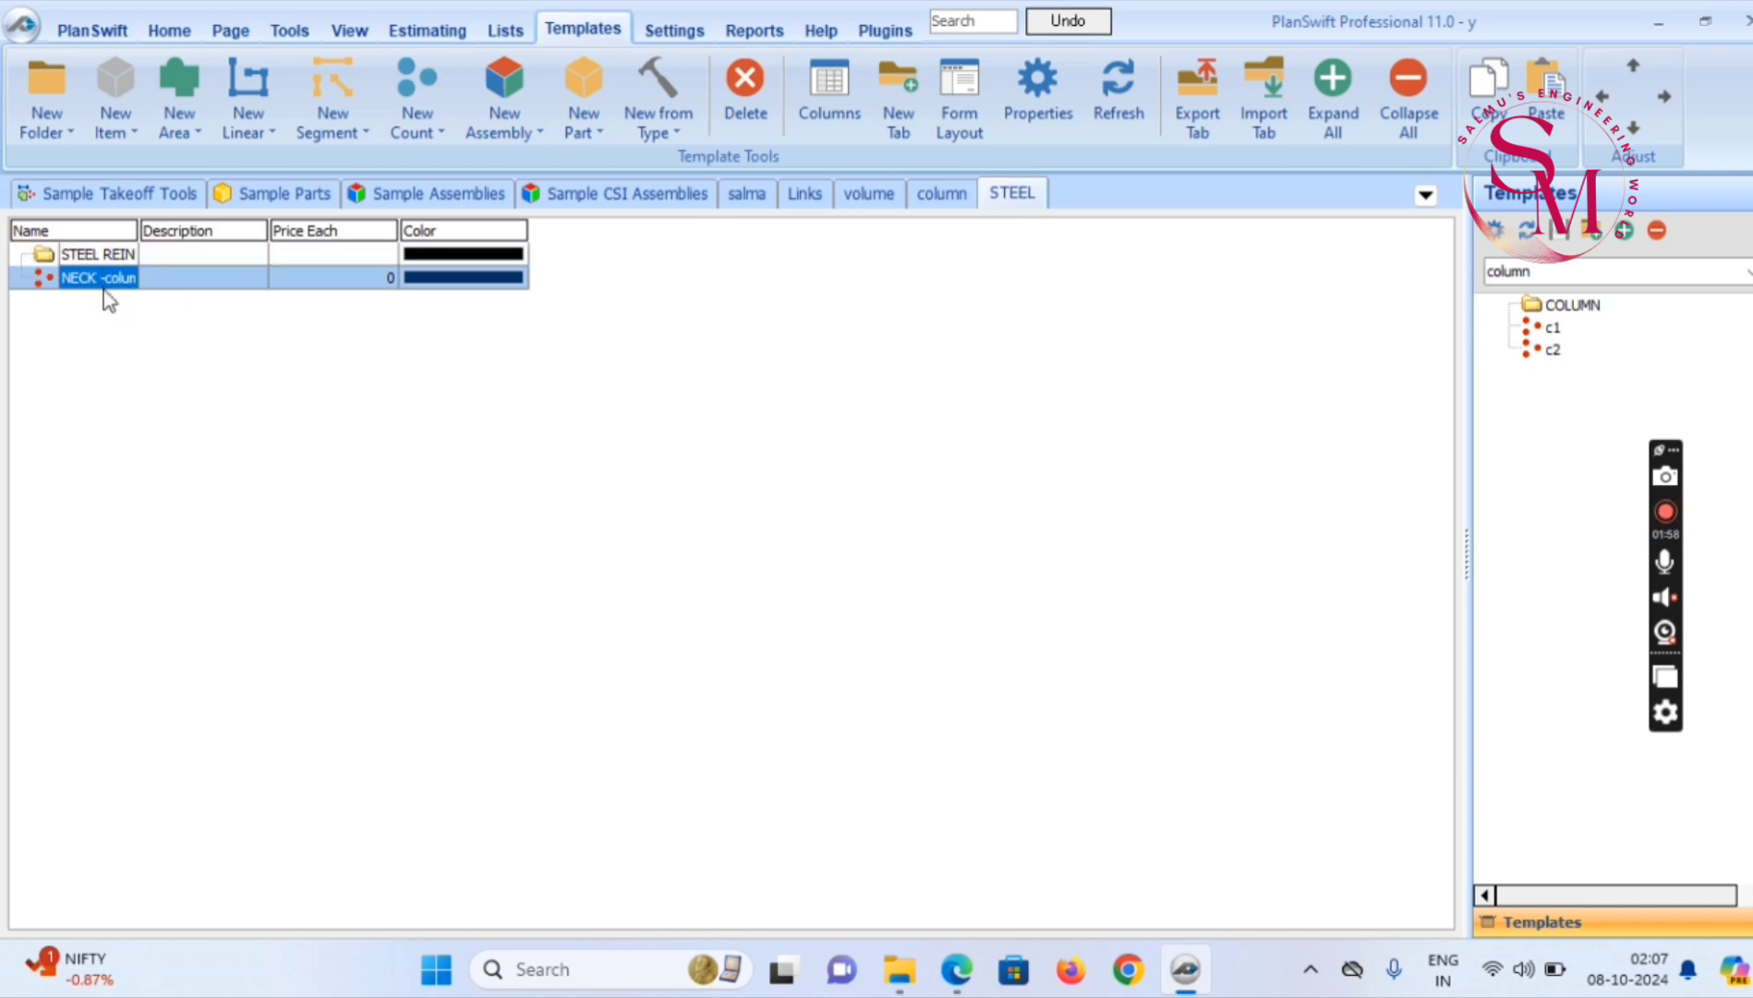
{"action": "left_click_drag", "start_coordinate": [134, 229], "coordinate": [245, 232]}
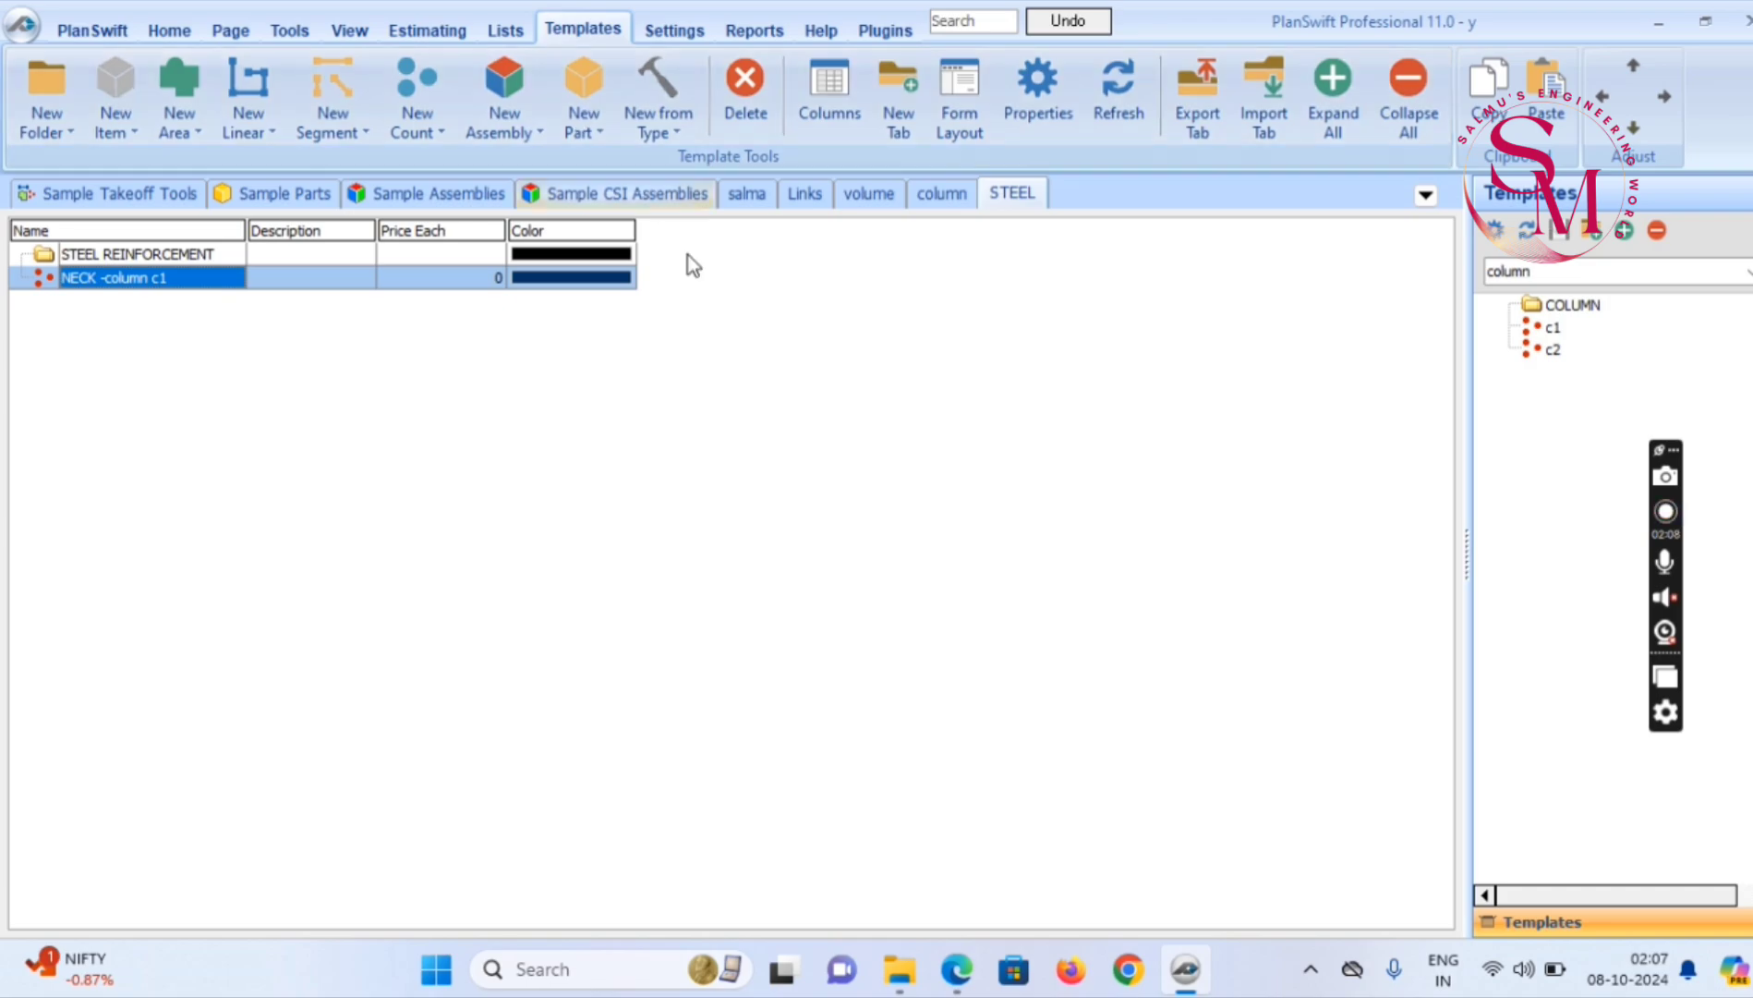
Create a second scaled count template named "NECK column c2" with a navy blue colour
{"action": "left_click", "coordinate": [420, 86]}
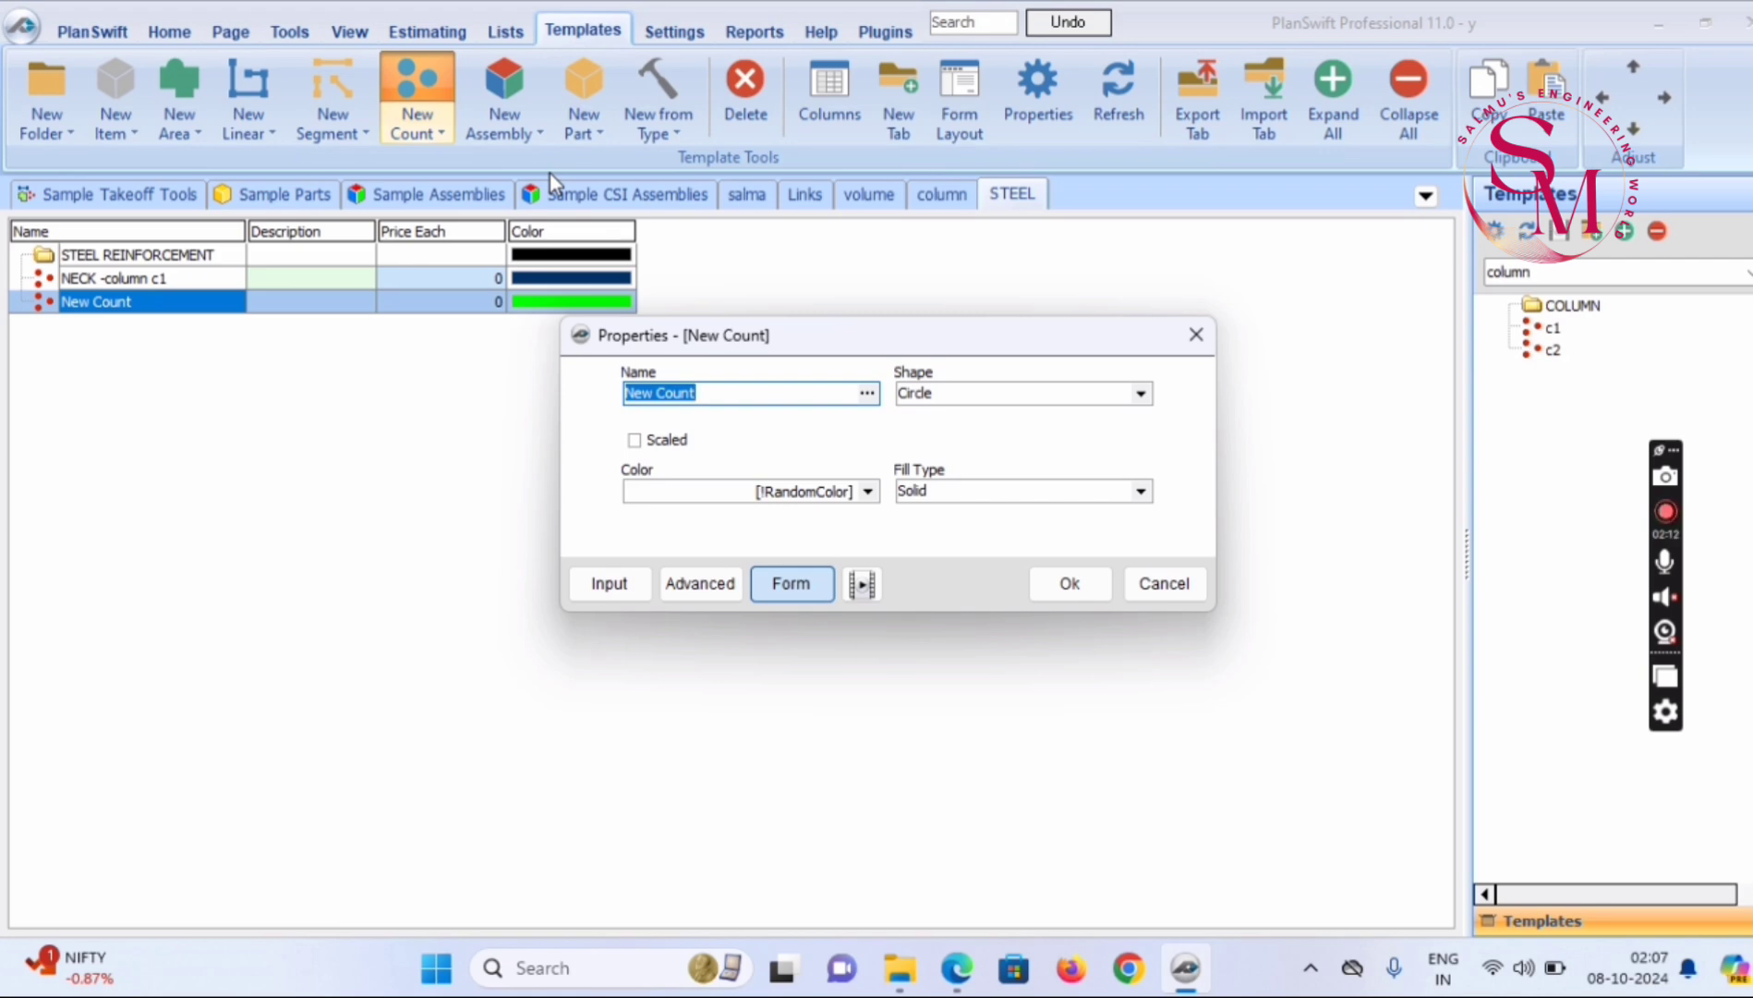
{"action": "type", "text": "NECK "}
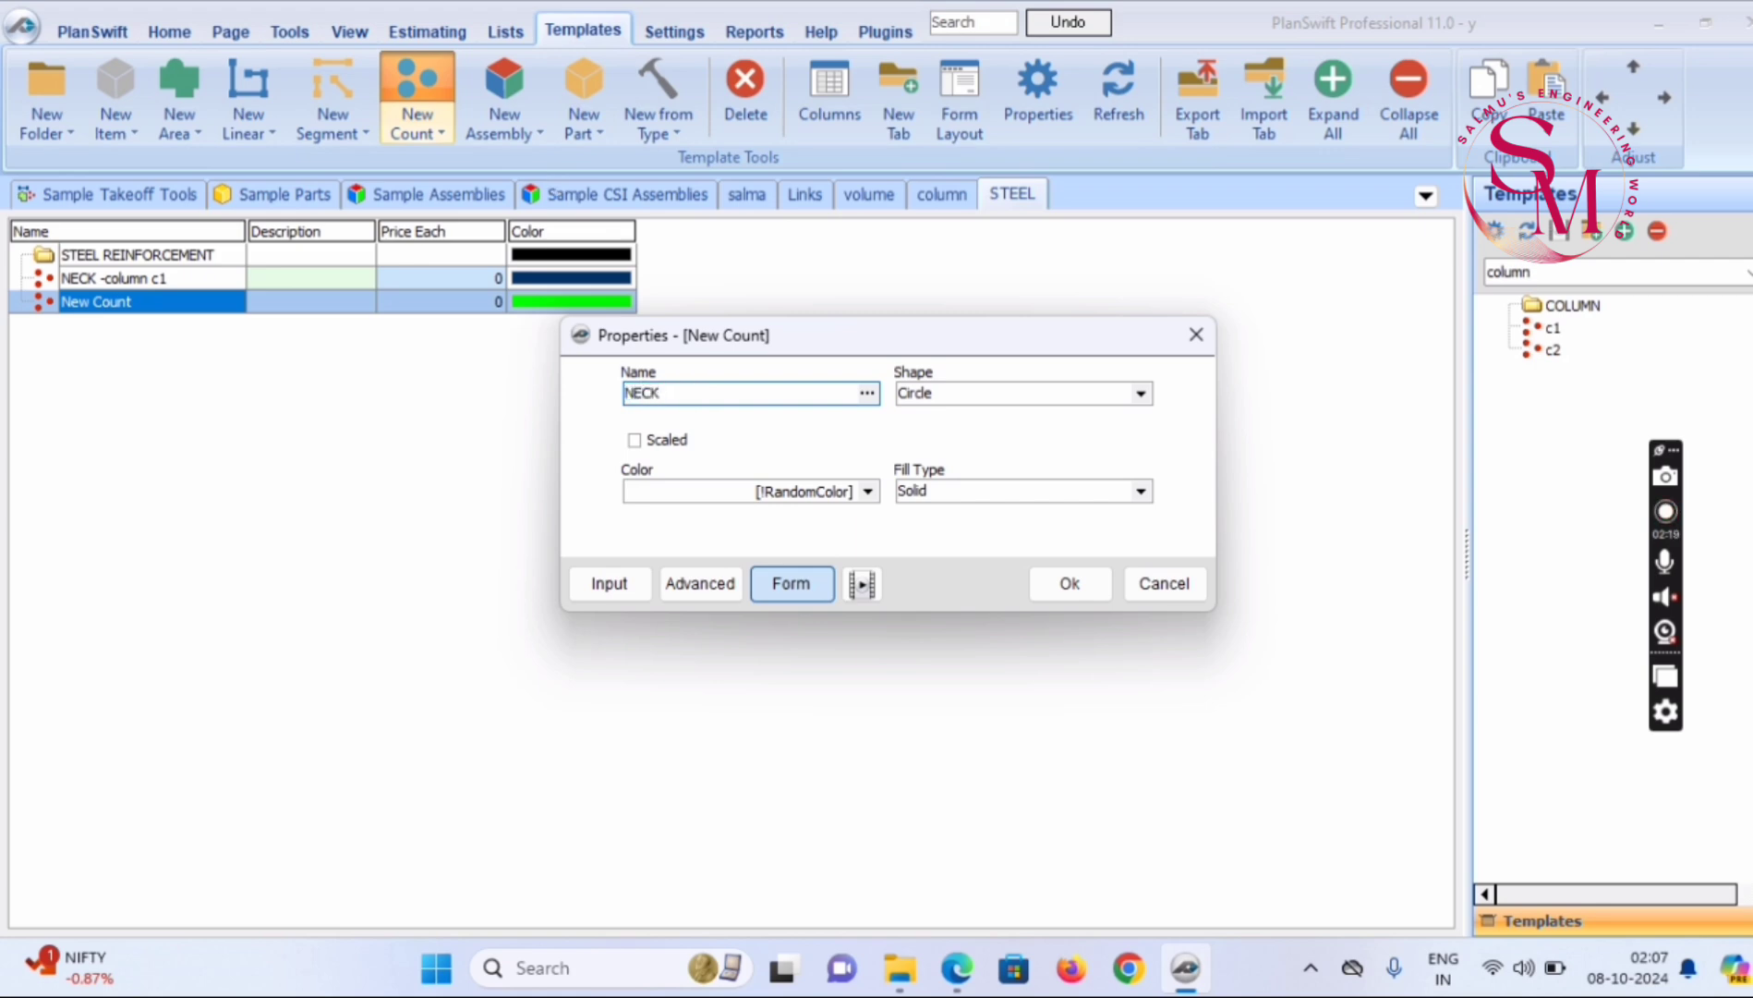
{"action": "type", "text": "column c2"}
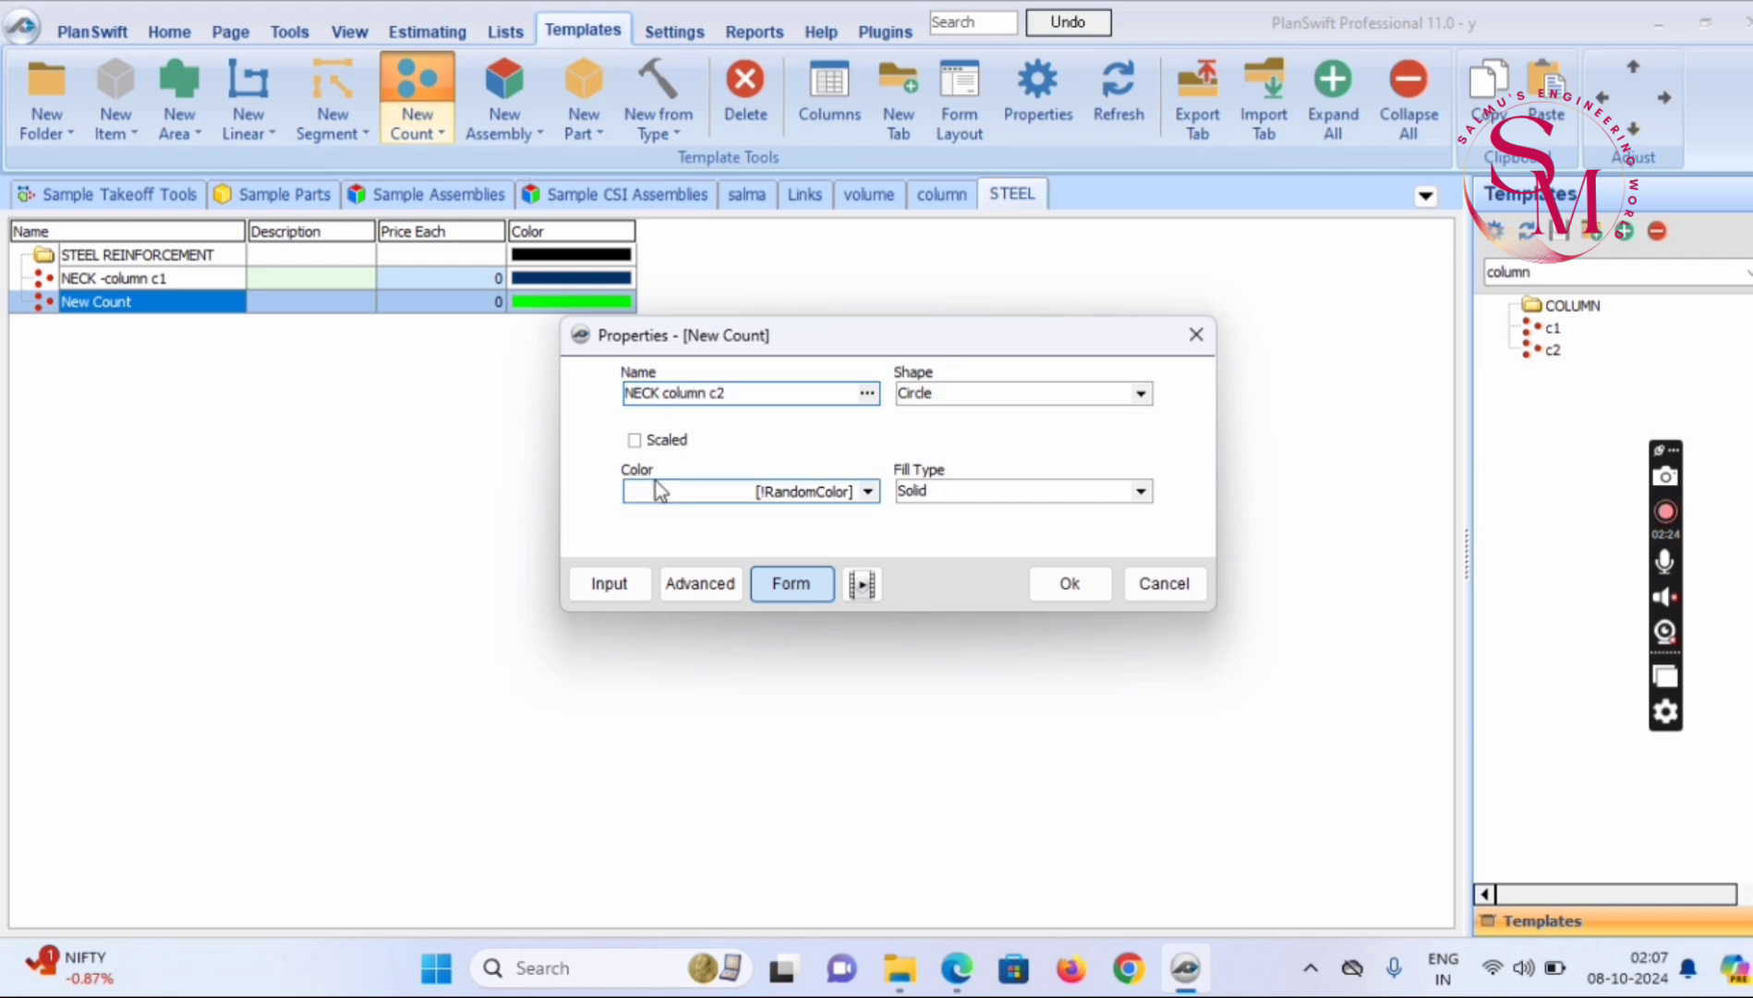
{"action": "left_click", "coordinate": [634, 440]}
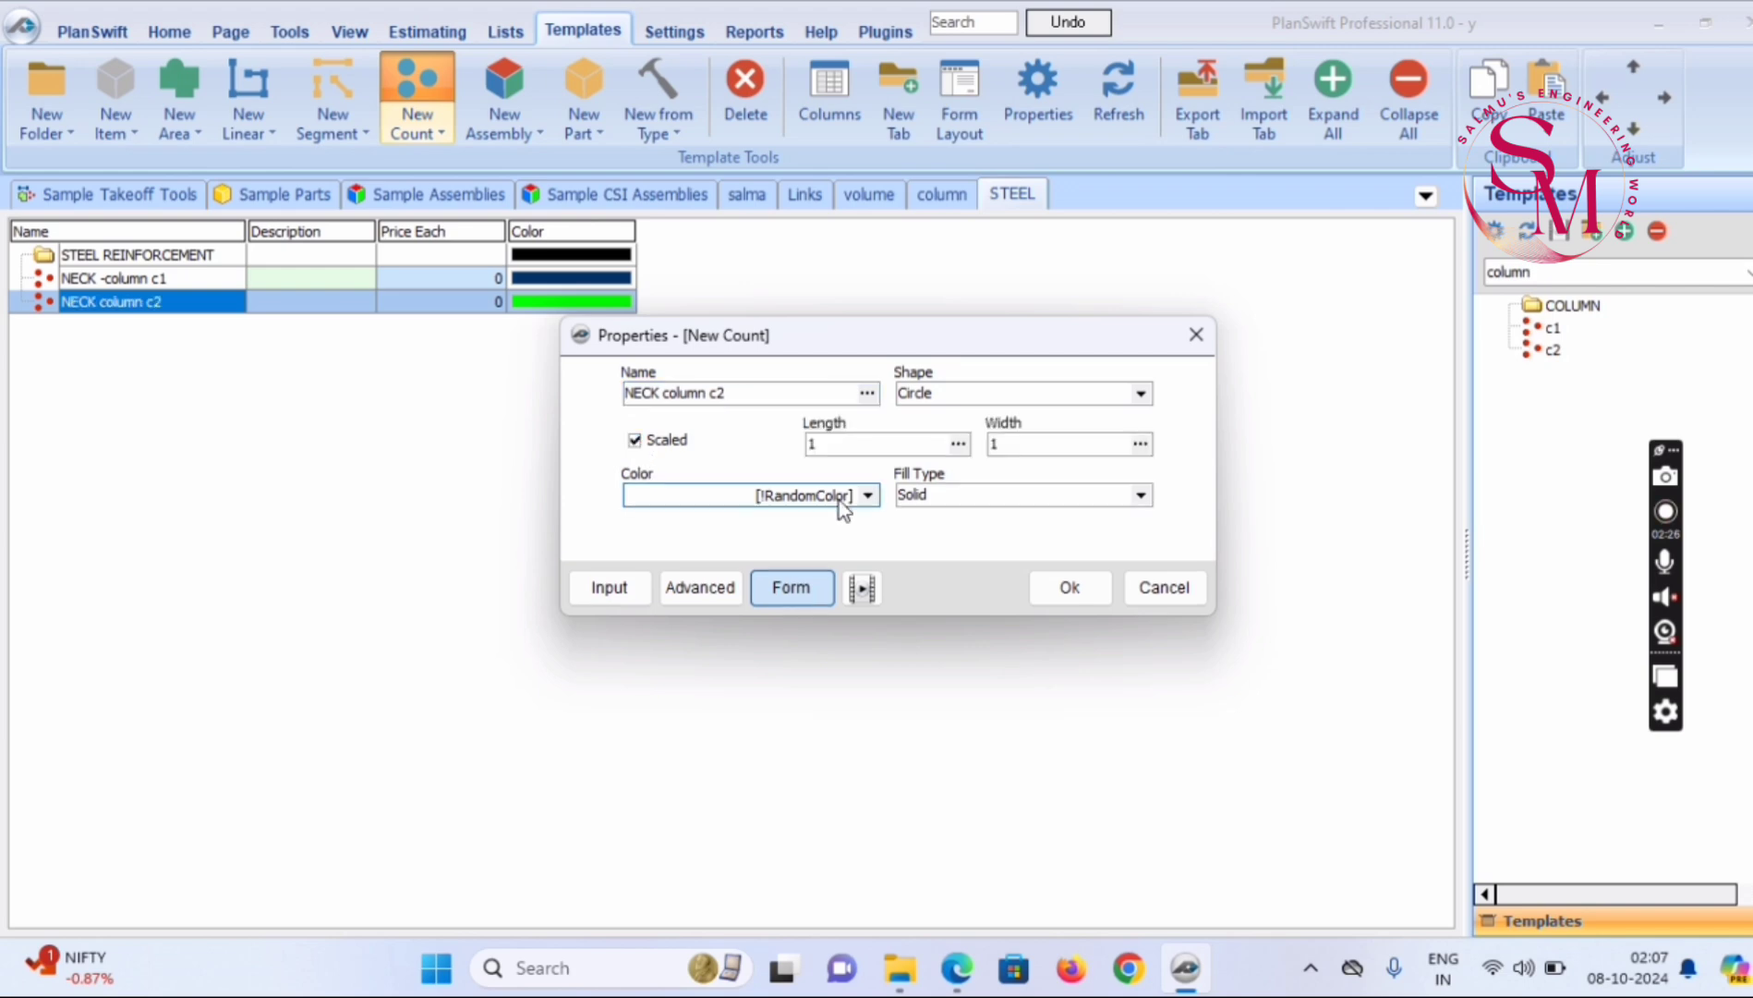
{"action": "left_click", "coordinate": [867, 495]}
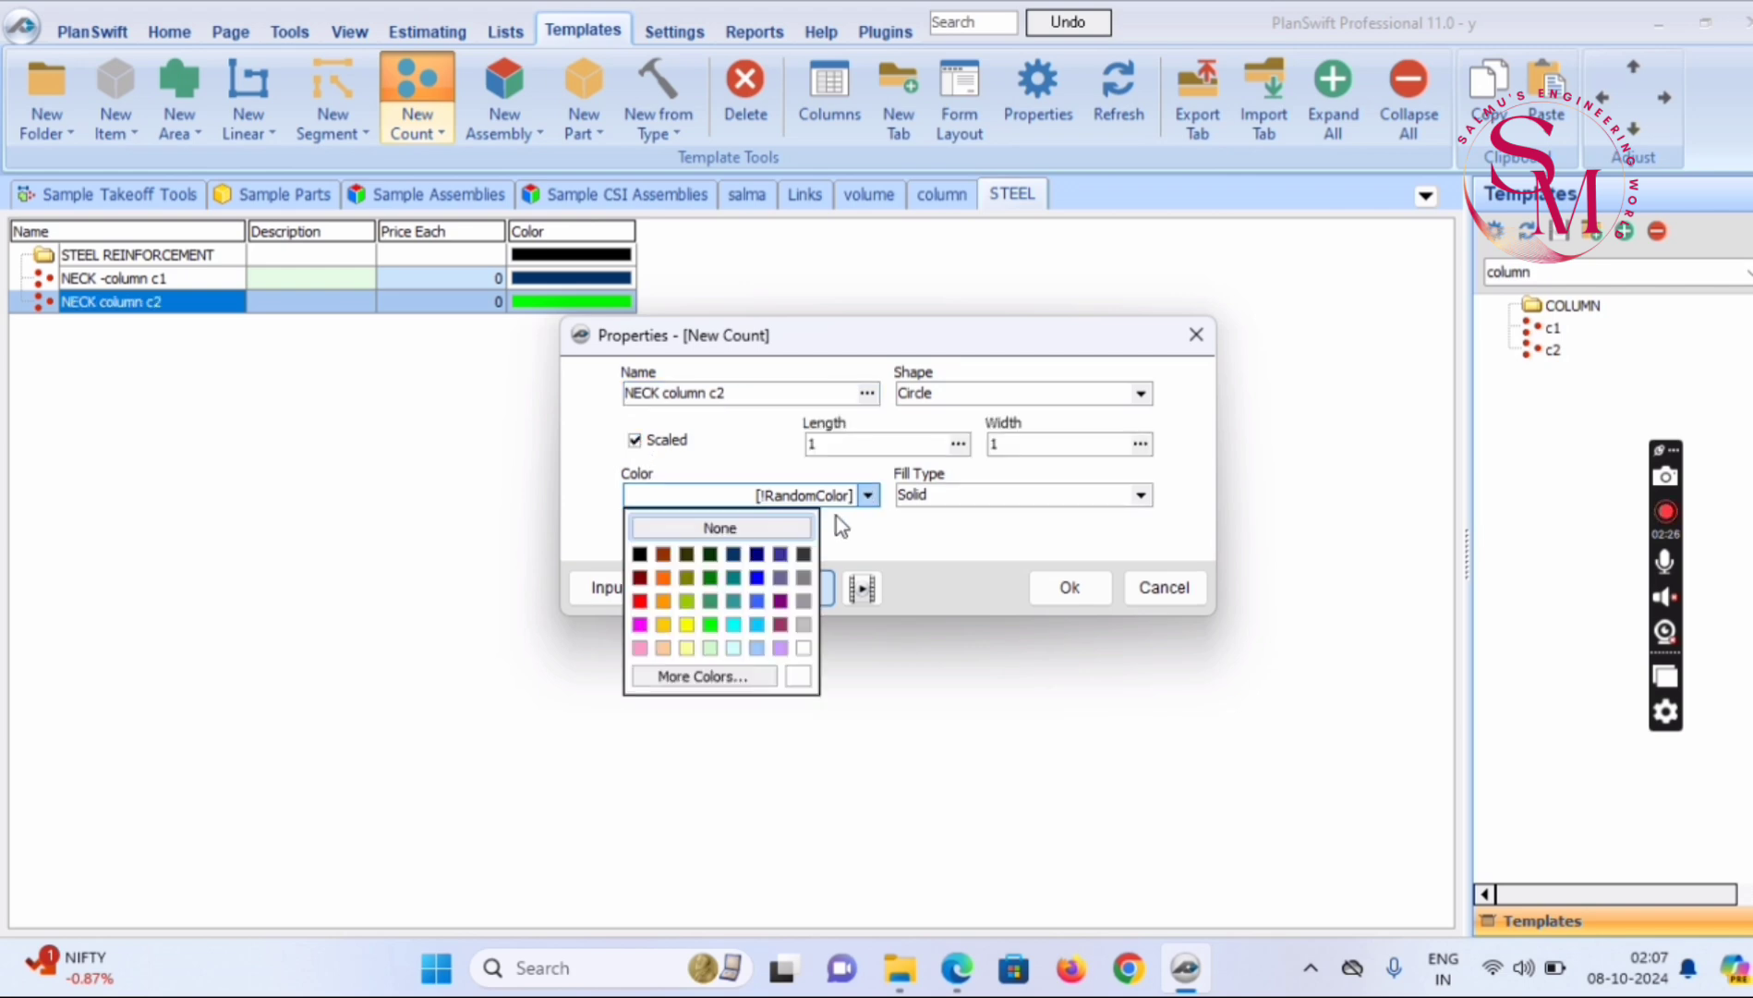
{"action": "left_click", "coordinate": [755, 555]}
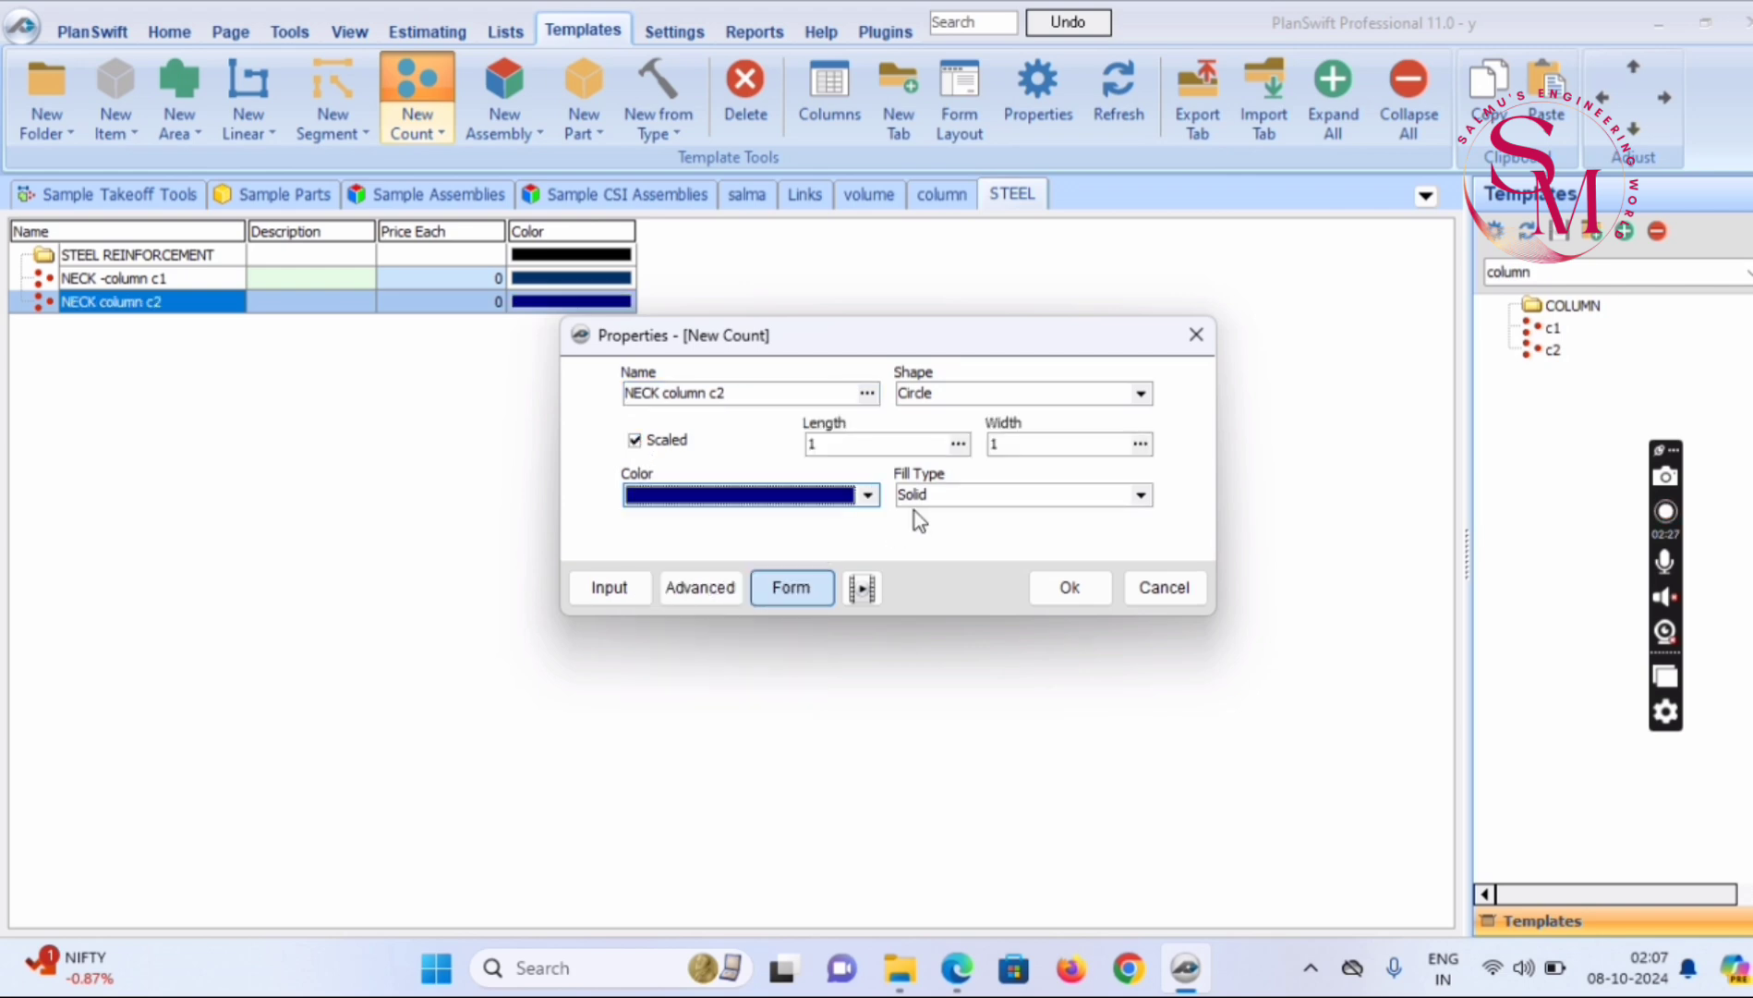
{"action": "left_click", "coordinate": [1070, 588]}
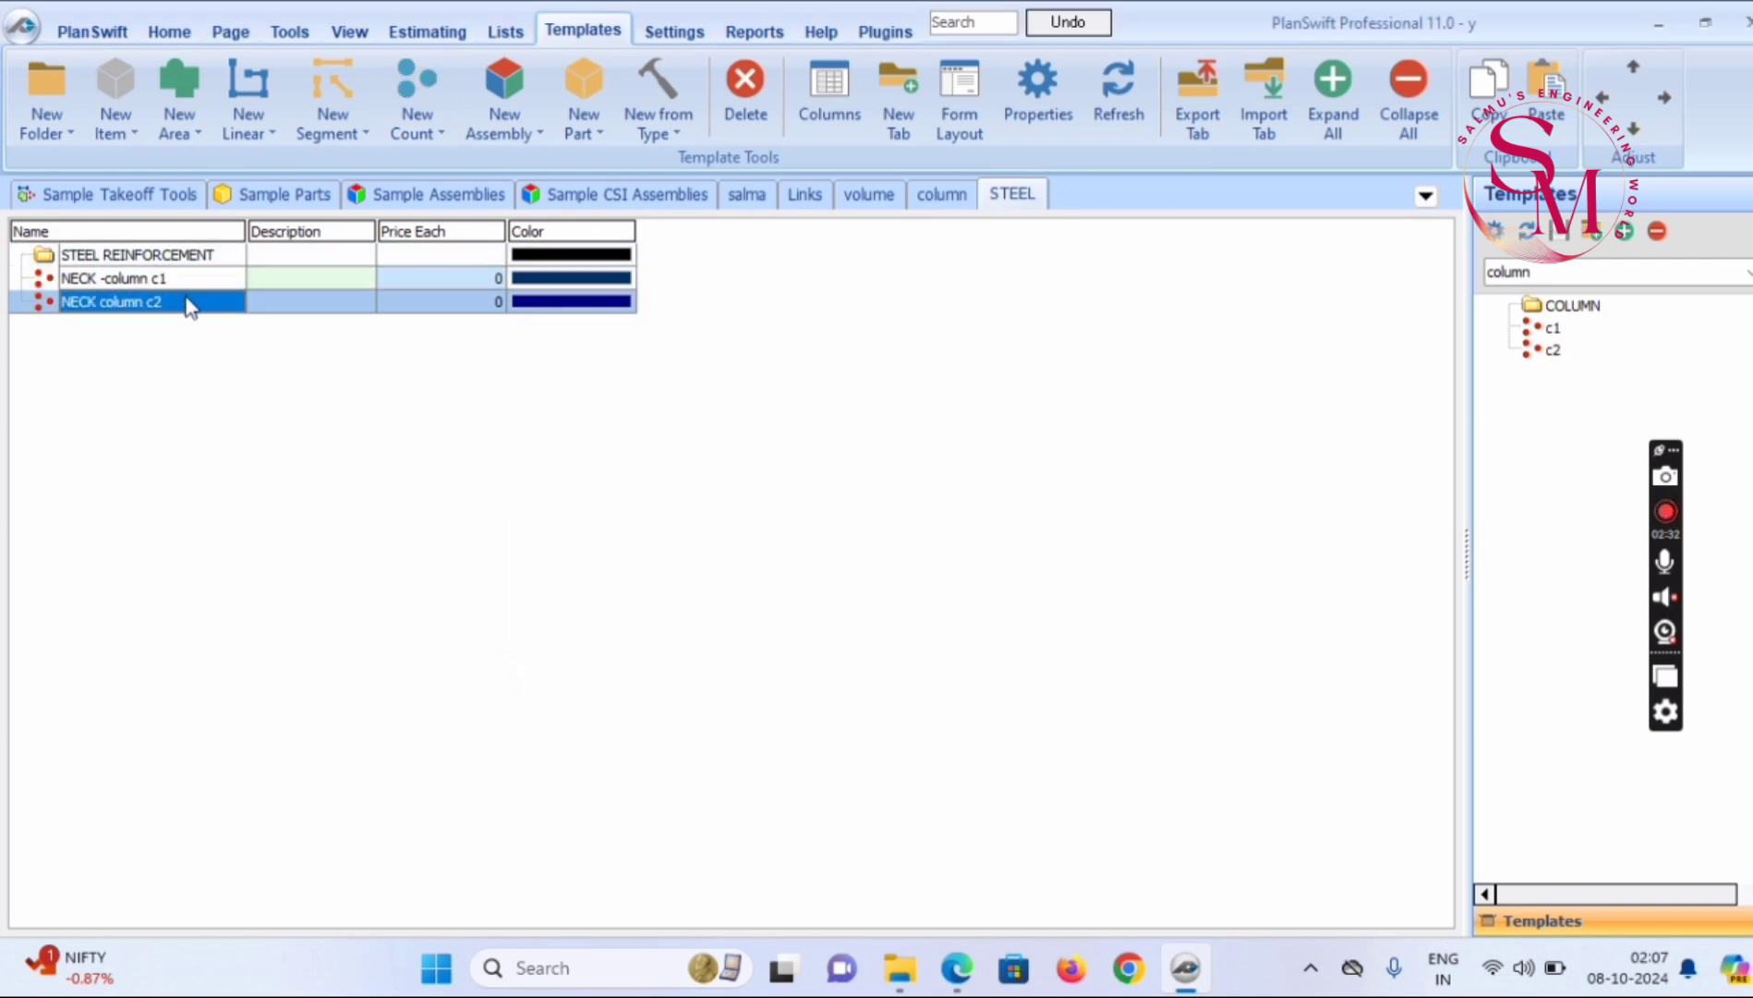
Open the advanced properties of the NECK -column c1 count template
{"action": "right_click", "coordinate": [134, 306]}
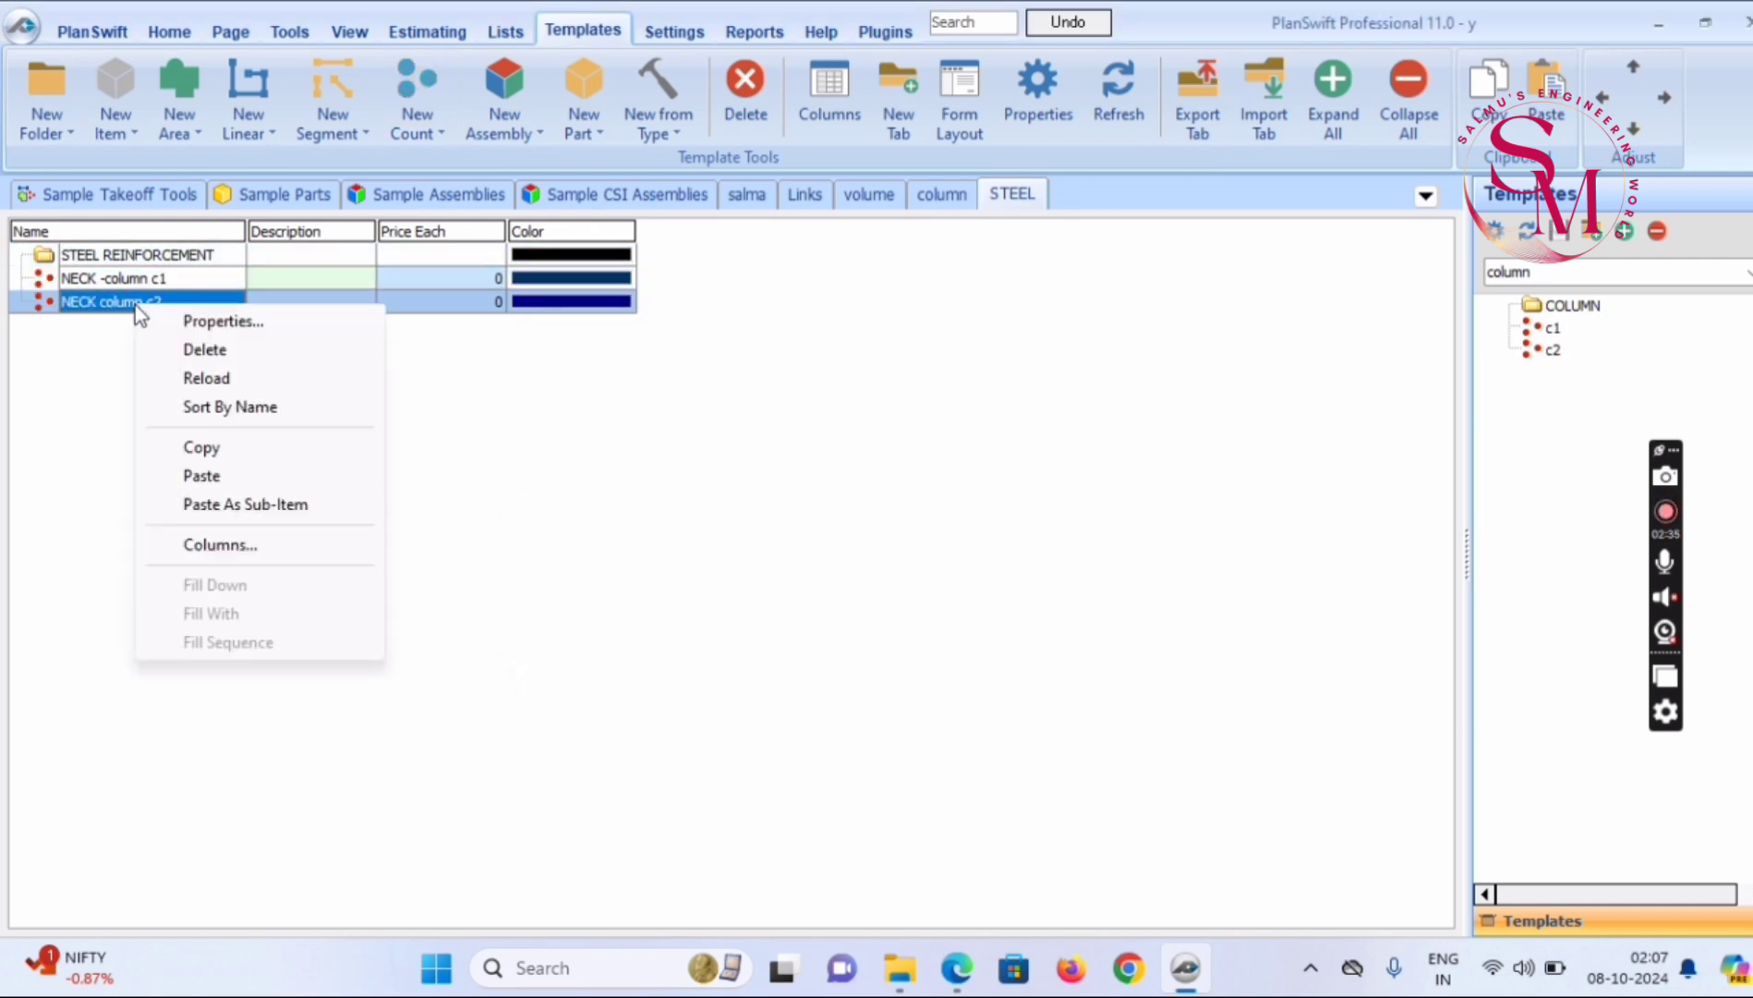
{"action": "left_click", "coordinate": [80, 303]}
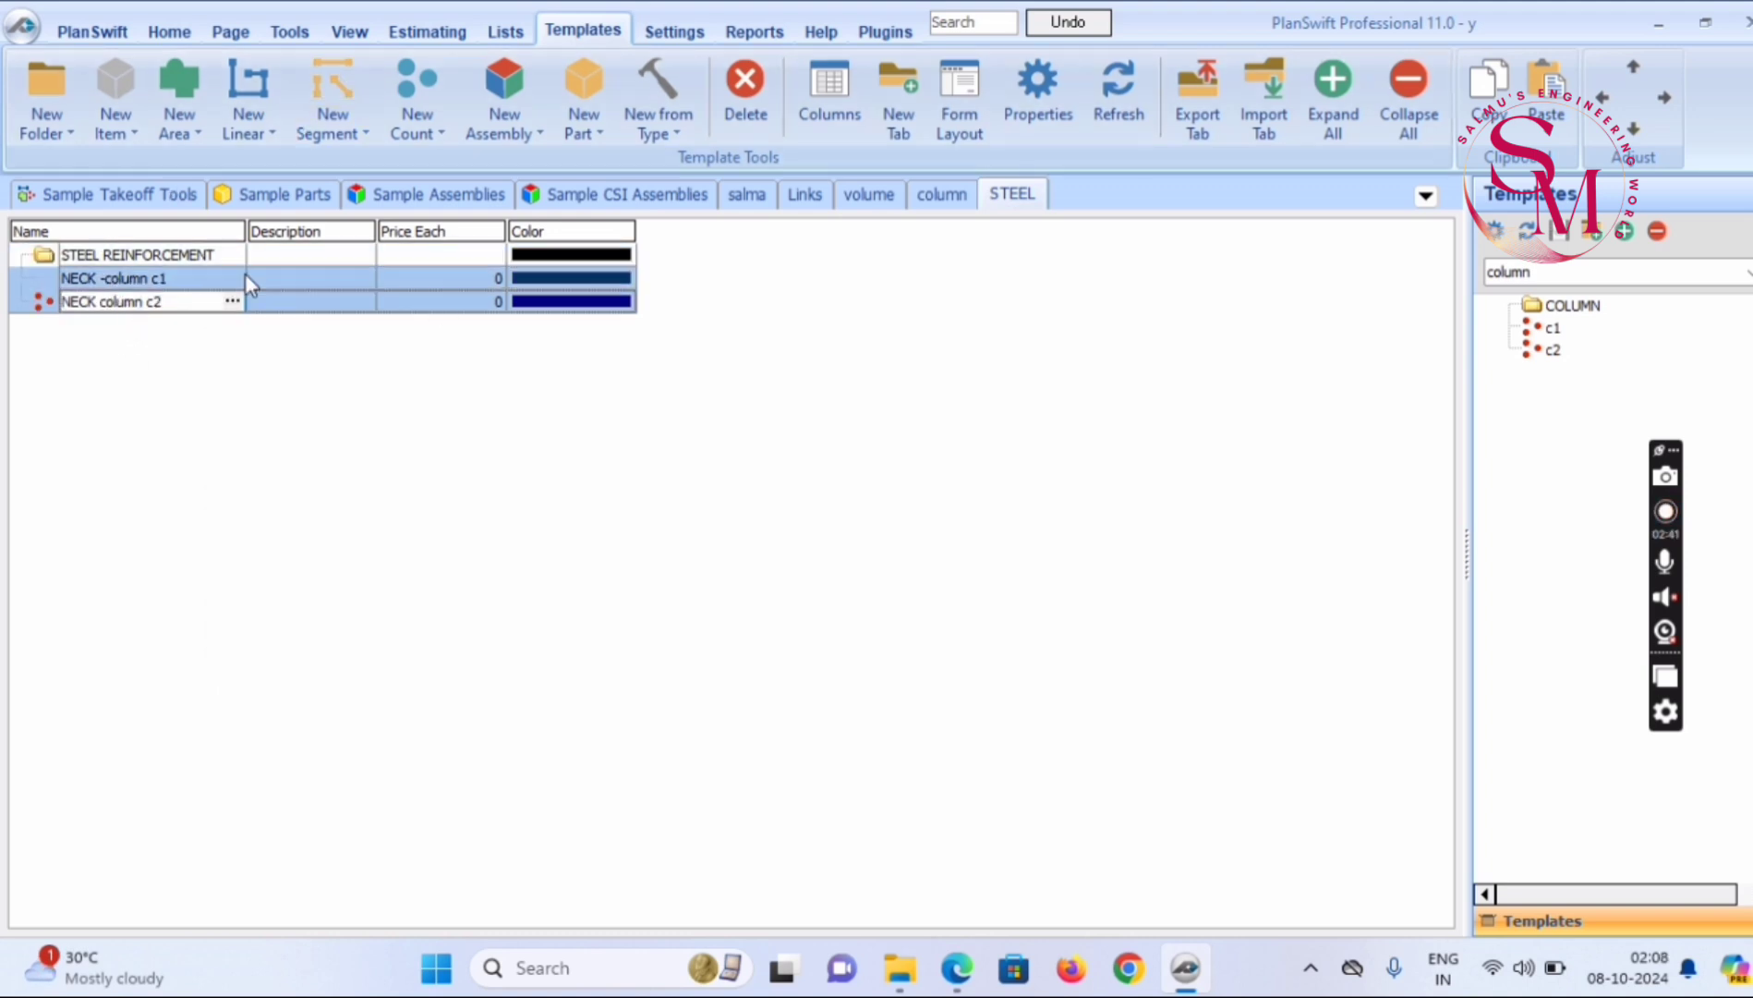
{"action": "left_click", "coordinate": [296, 284]}
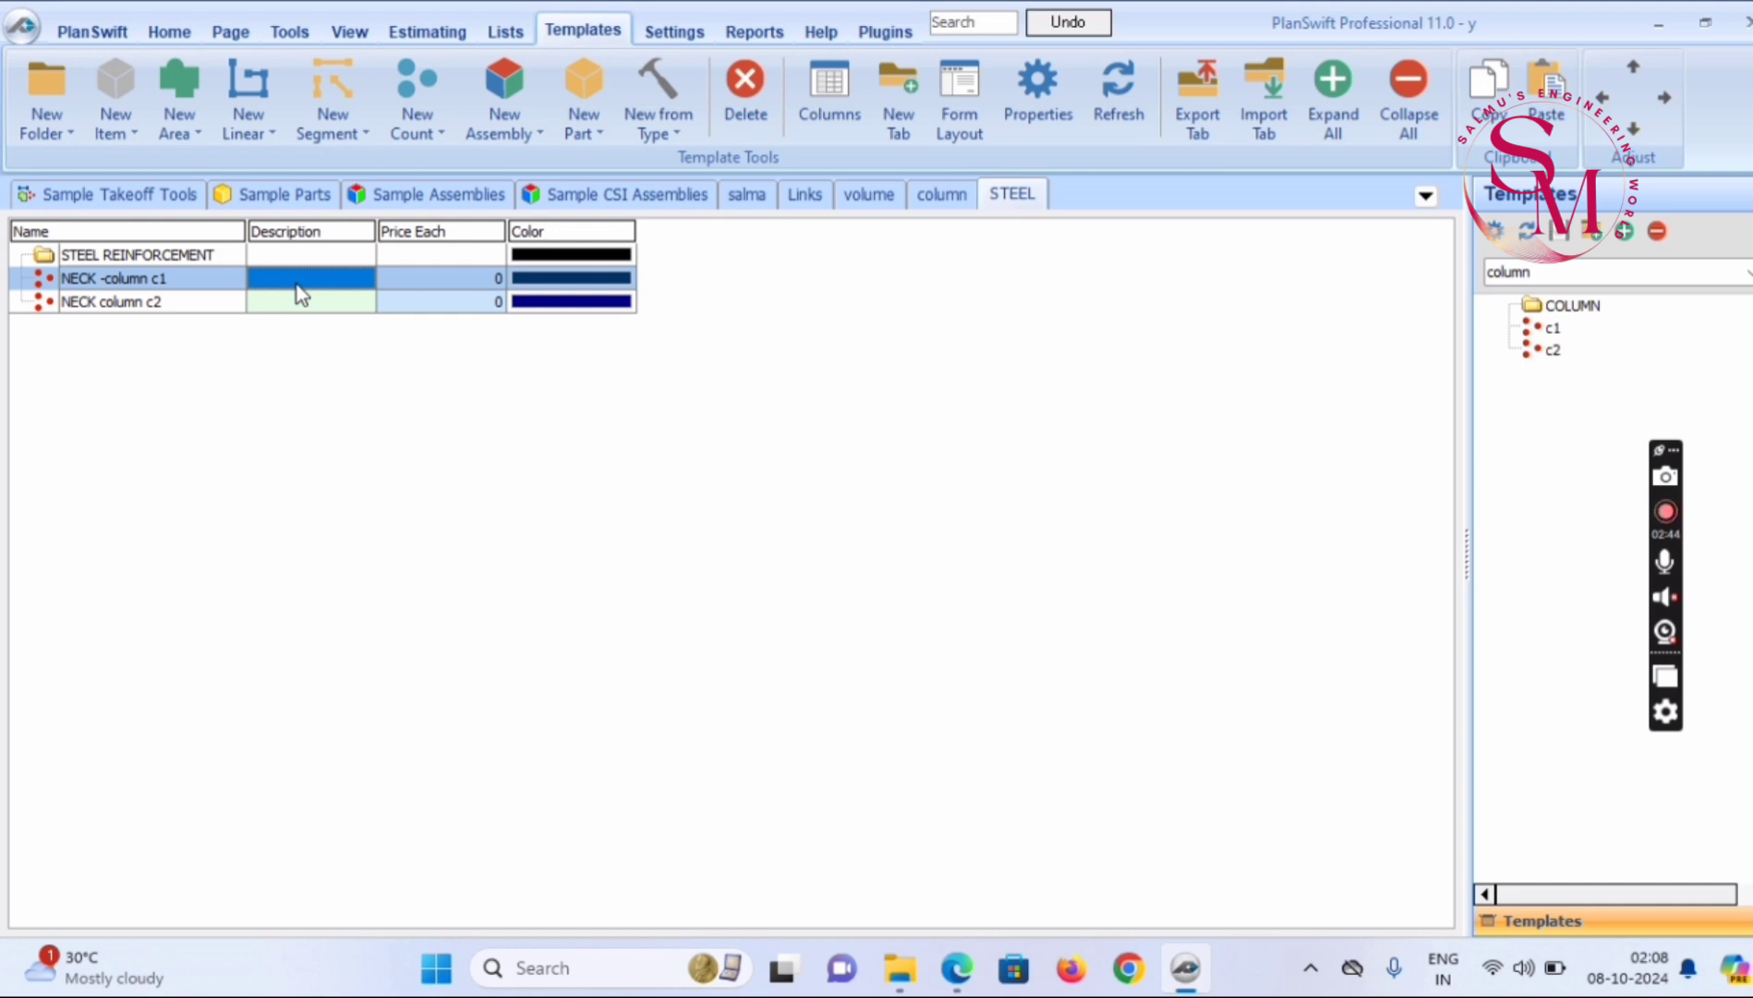
{"action": "right_click", "coordinate": [295, 285]}
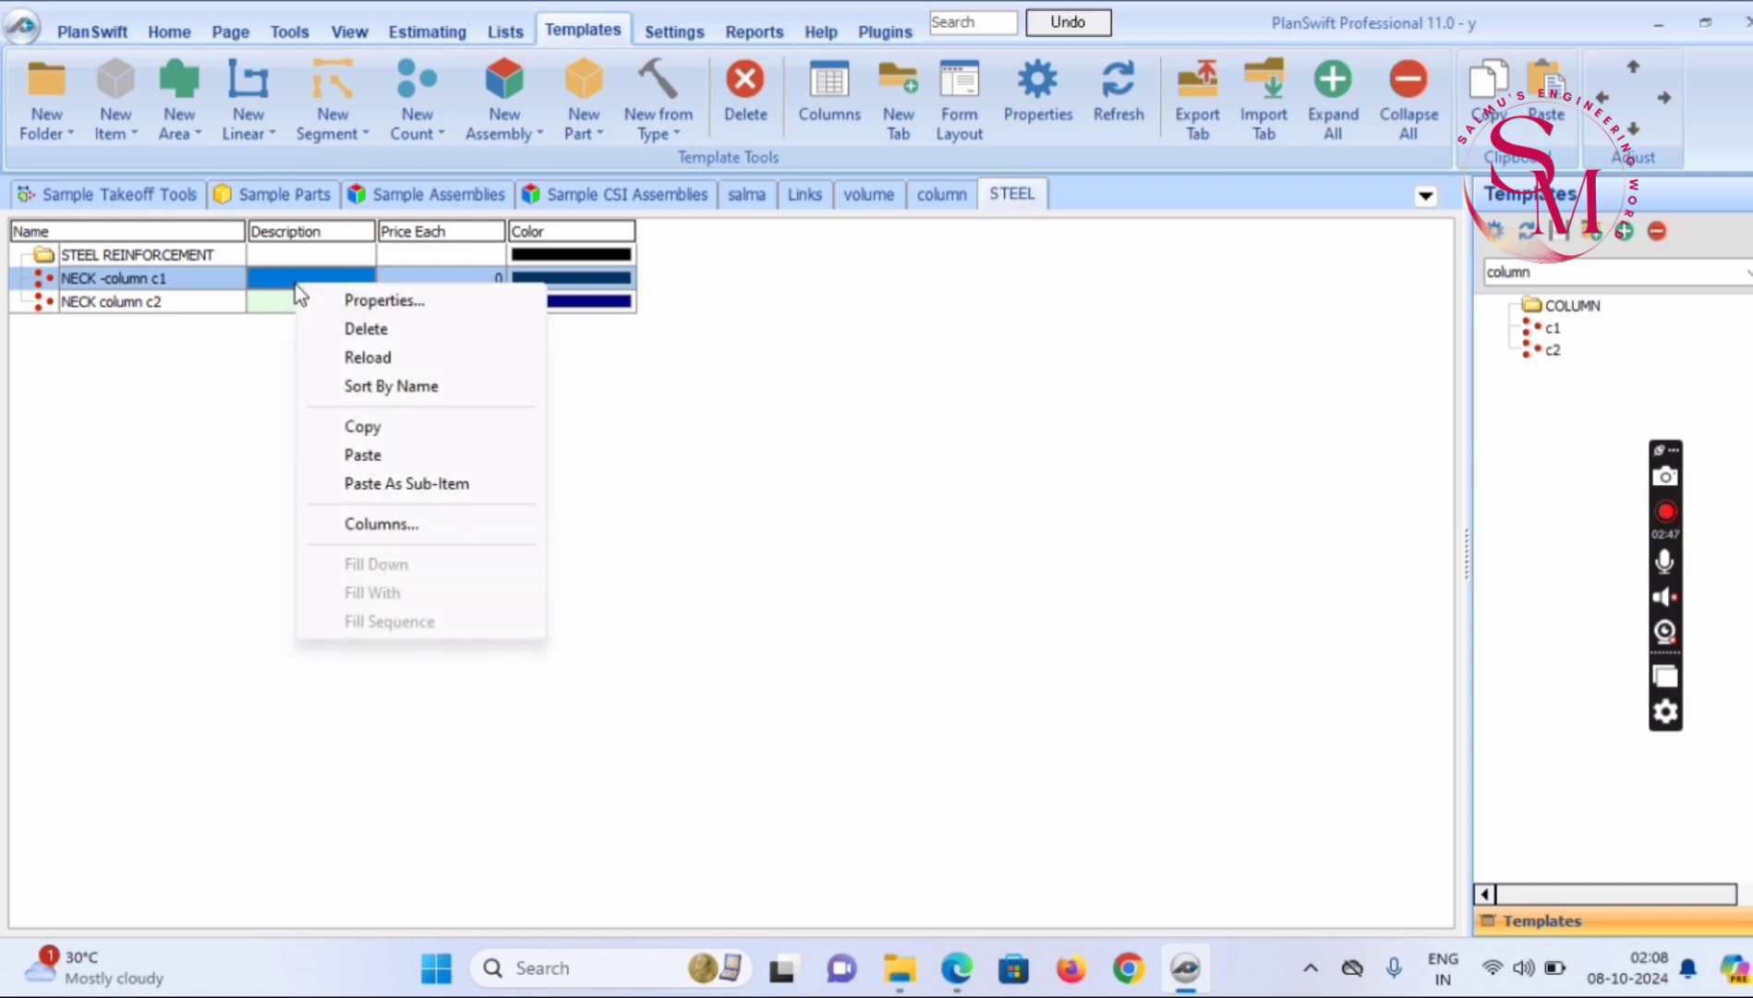
{"action": "left_click", "coordinate": [346, 308]}
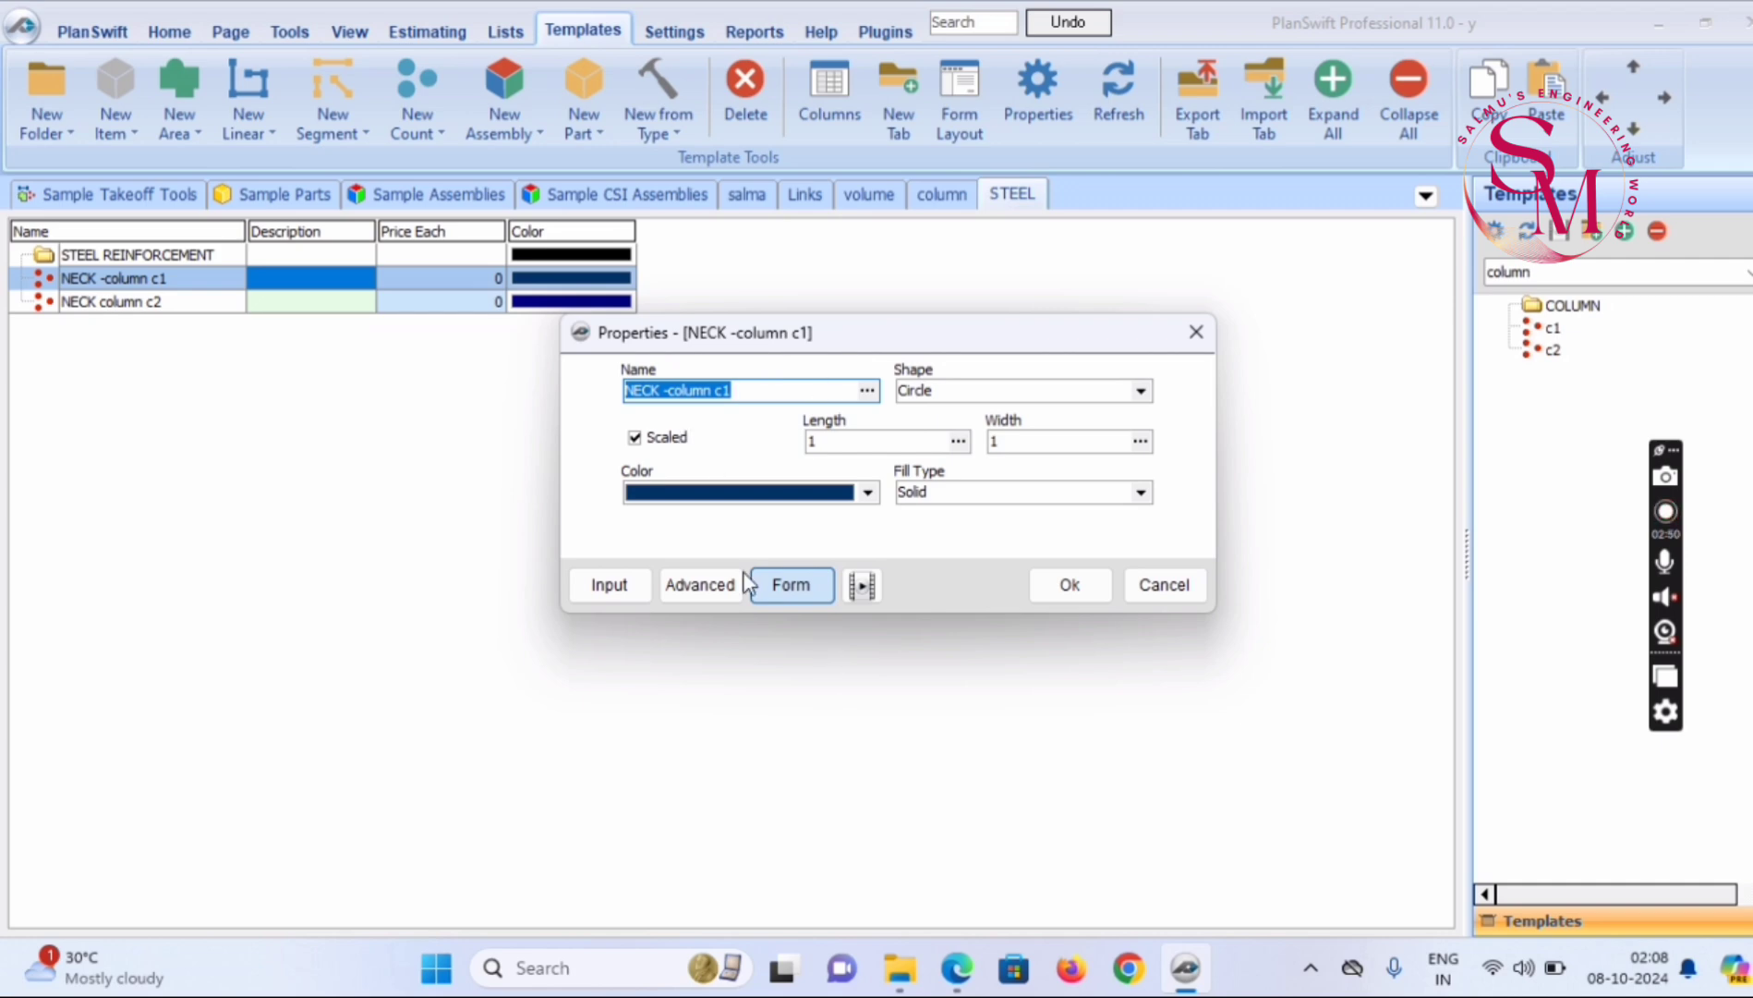
{"action": "left_click", "coordinate": [707, 586]}
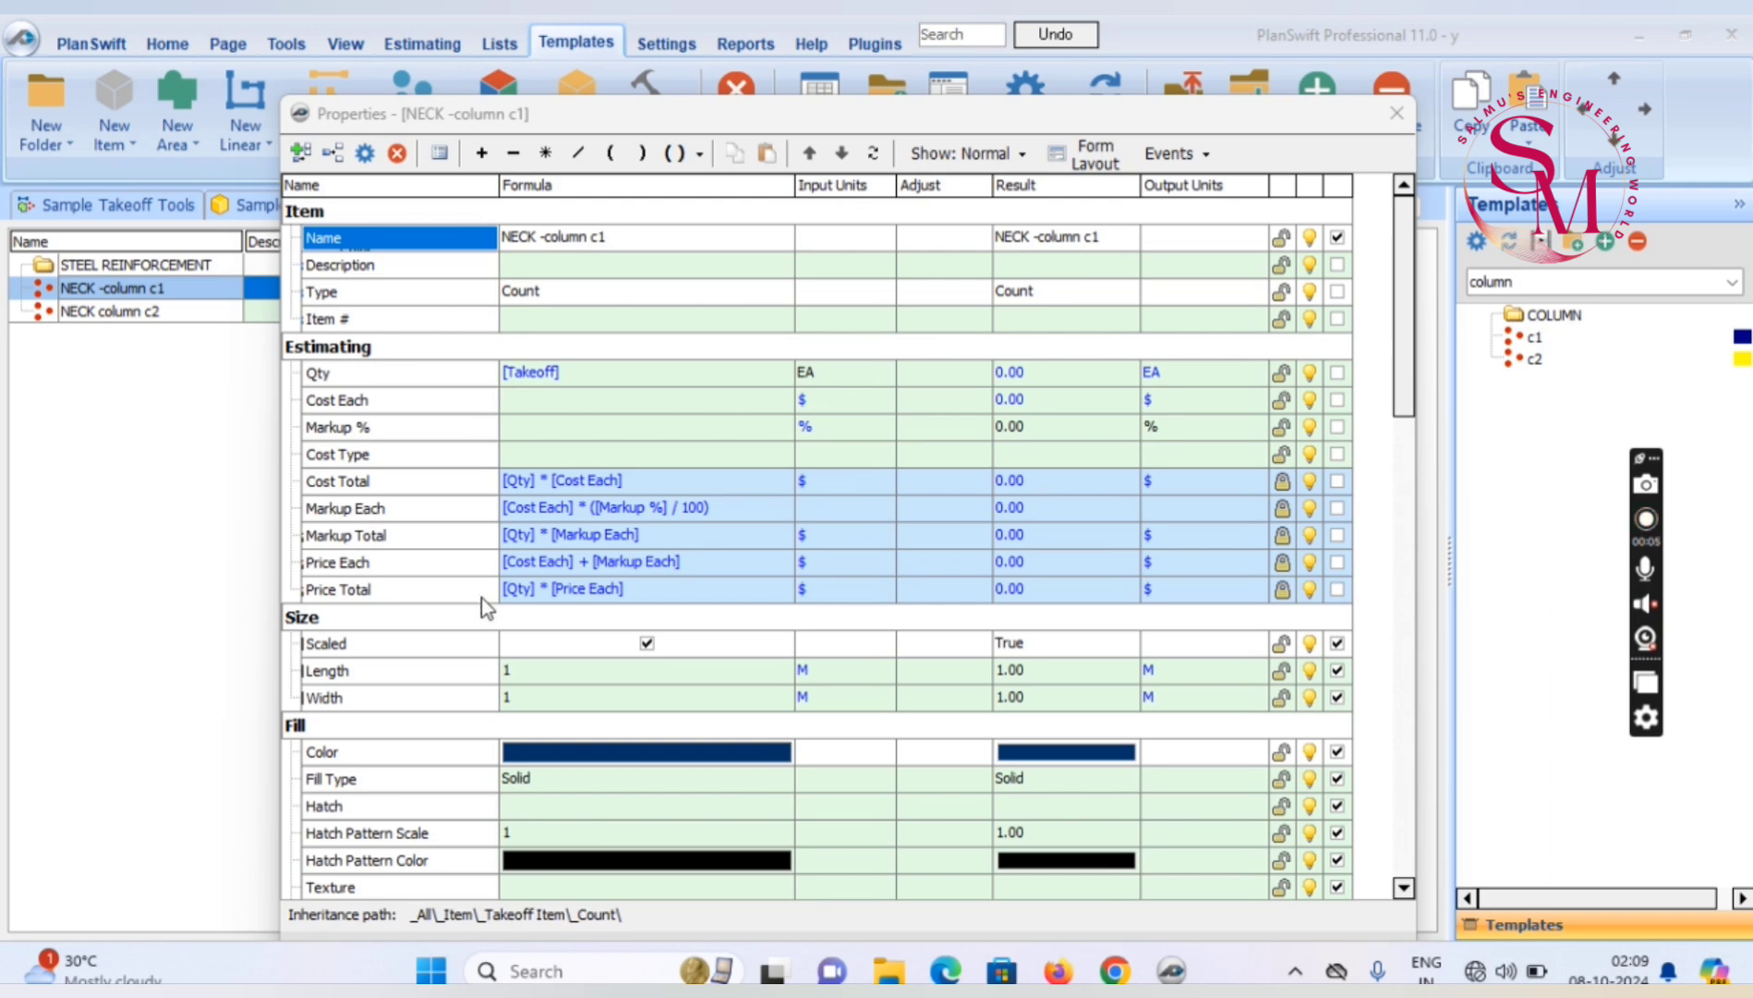
Add a number property named Dia to the Estimating group of NECK -column c1
{"action": "left_click", "coordinate": [296, 155]}
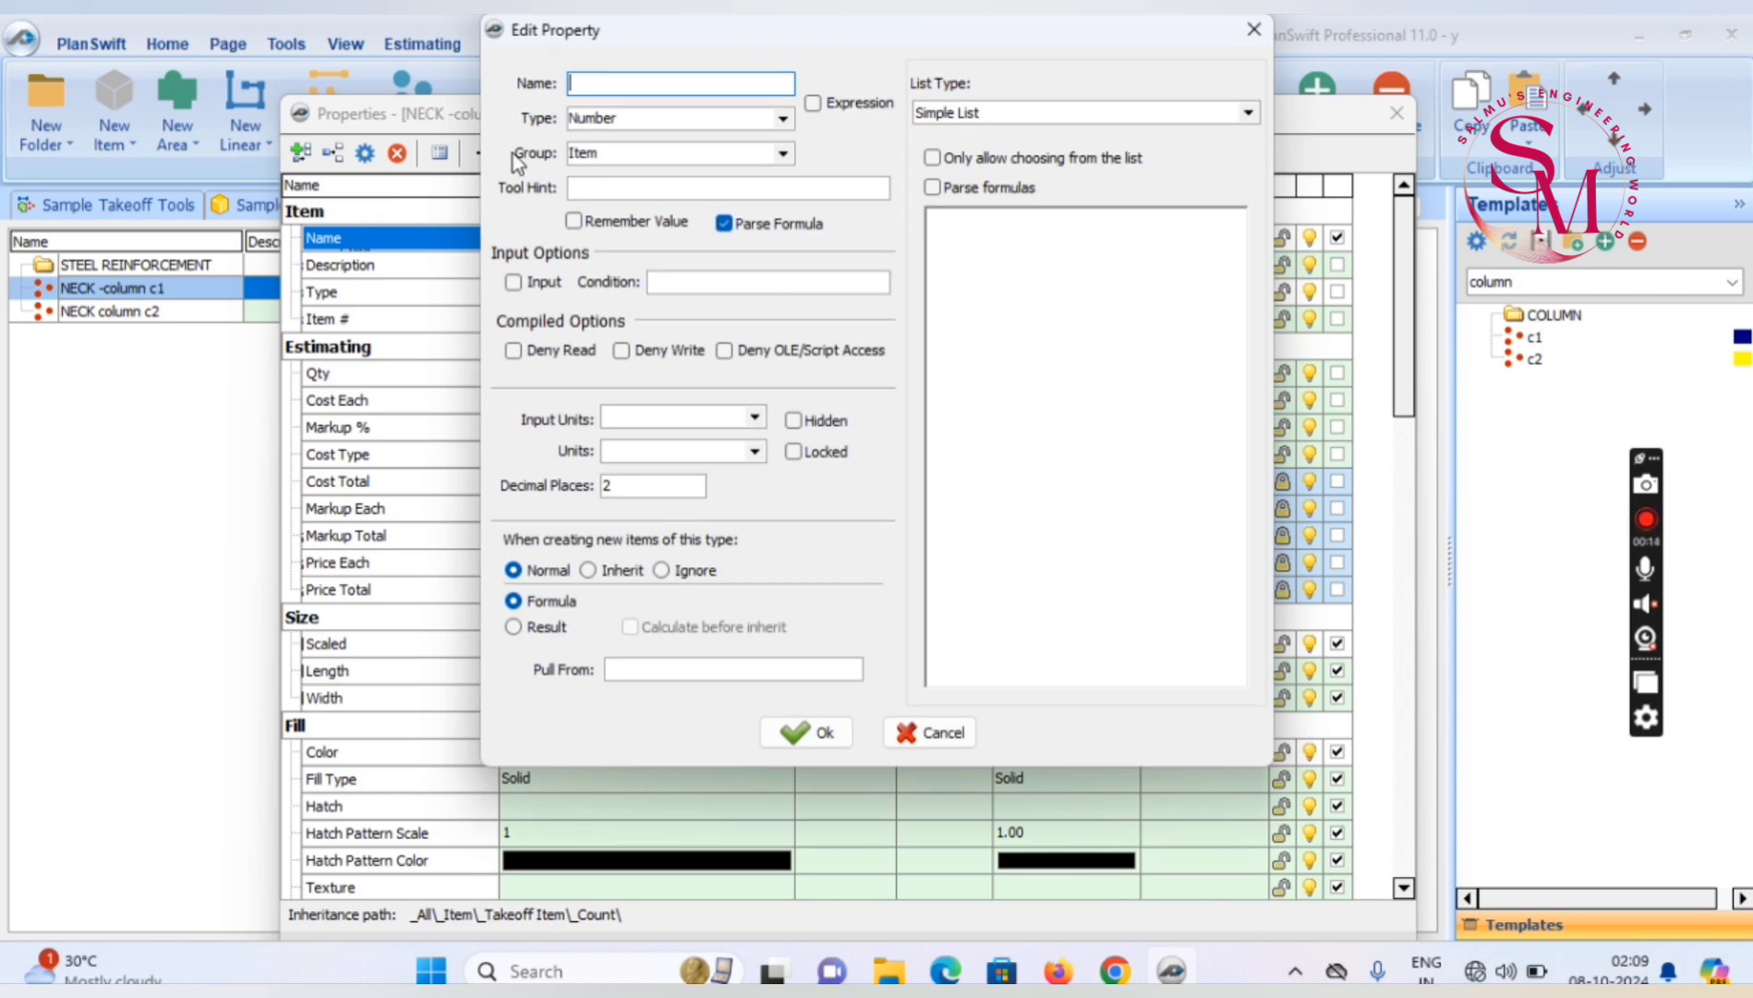
{"action": "type", "text": "d"}
{"action": "key", "text": "BackSpace"}
{"action": "type", "text": "Dia"}
{"action": "left_click", "coordinate": [783, 153]}
{"action": "left_click", "coordinate": [707, 193]}
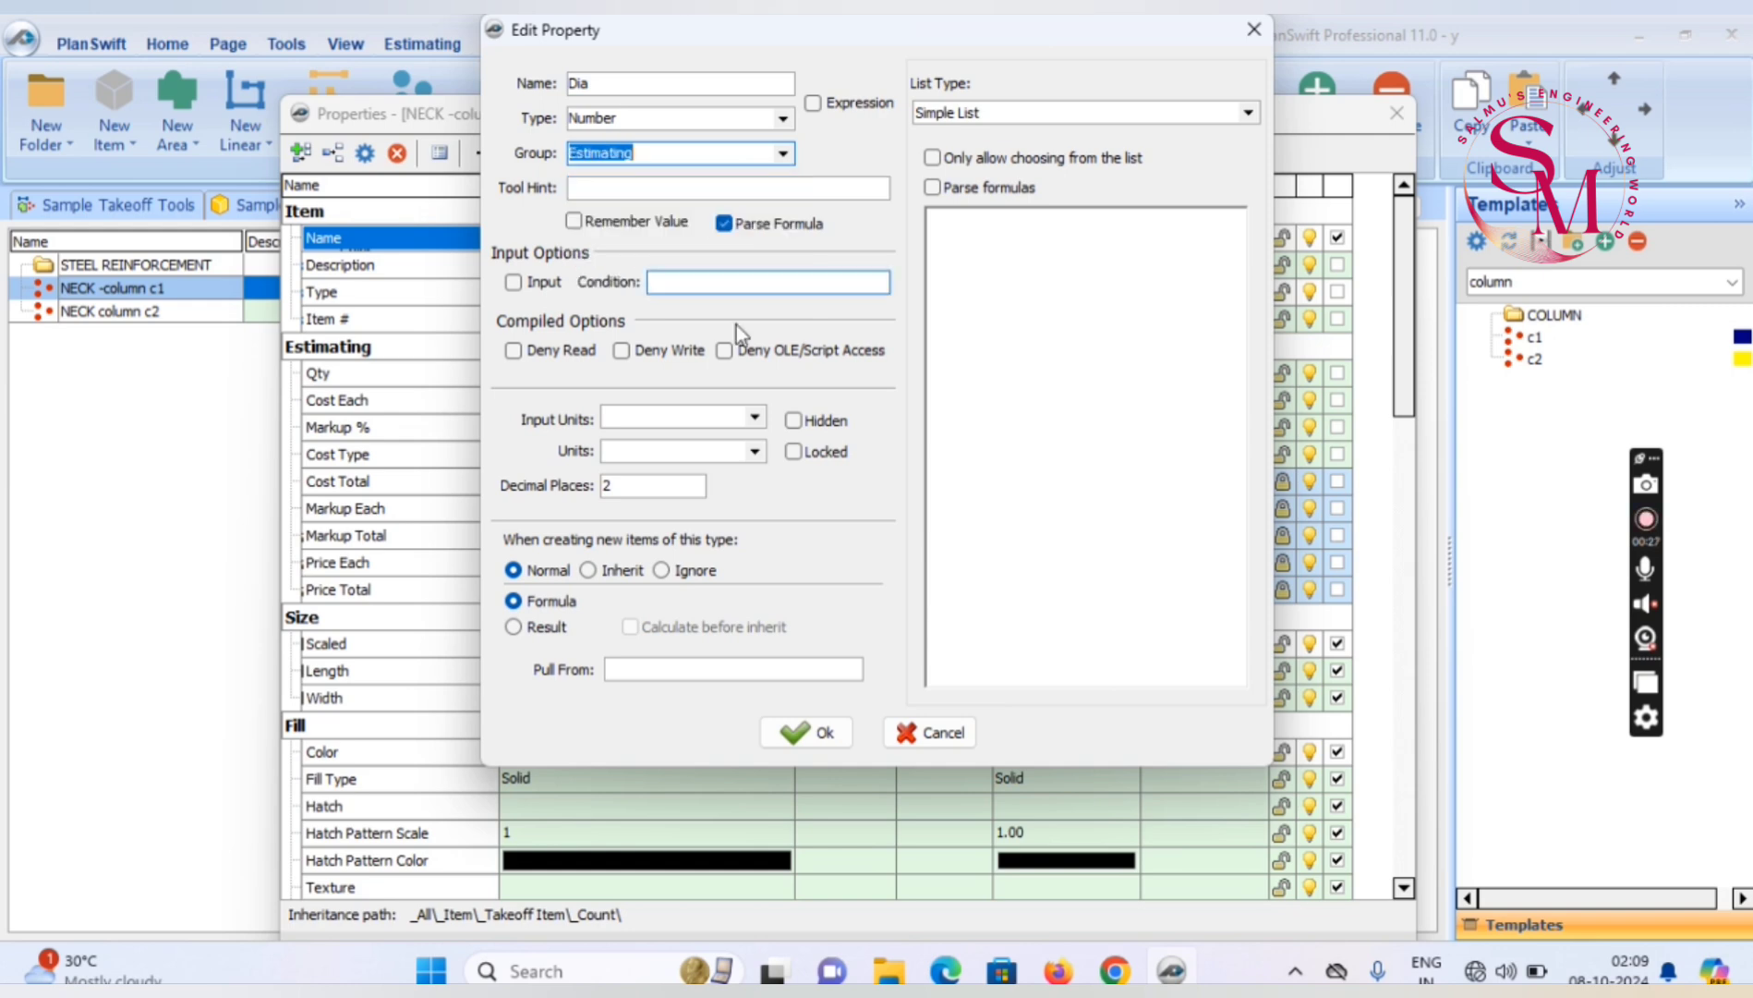
{"action": "left_click", "coordinate": [836, 730]}
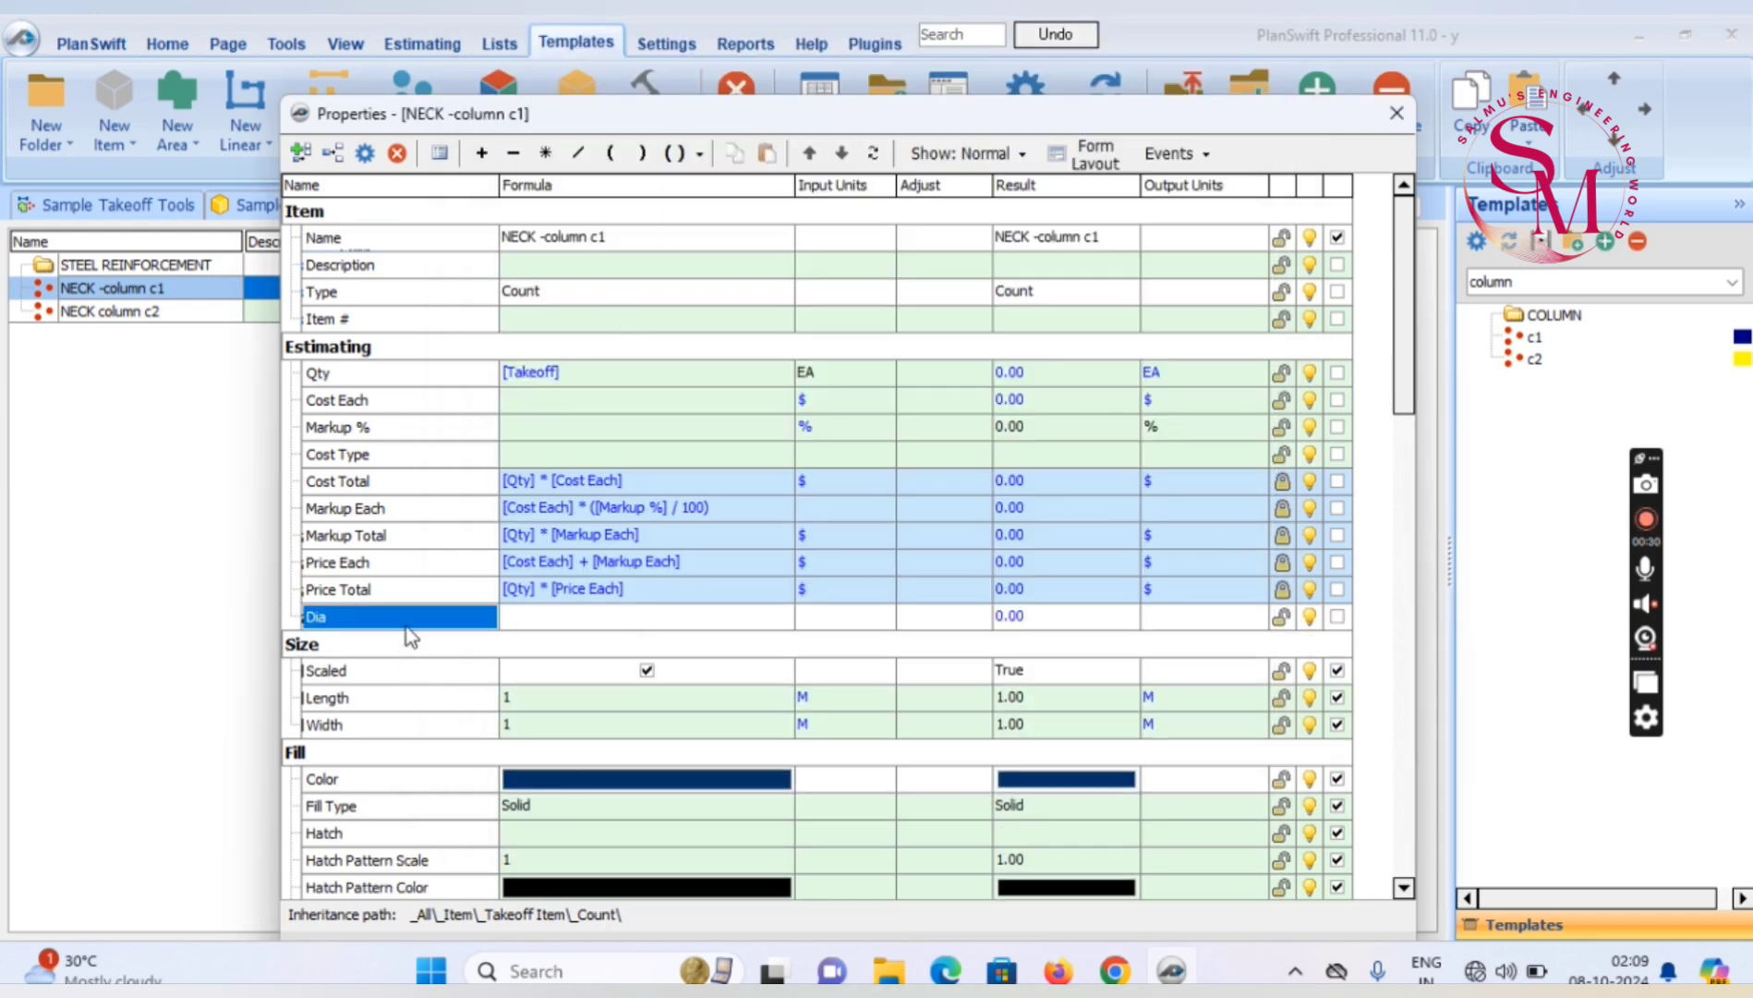
Reorder the Estimating properties so that Dia sits directly below Qty
{"action": "left_click", "coordinate": [806, 159]}
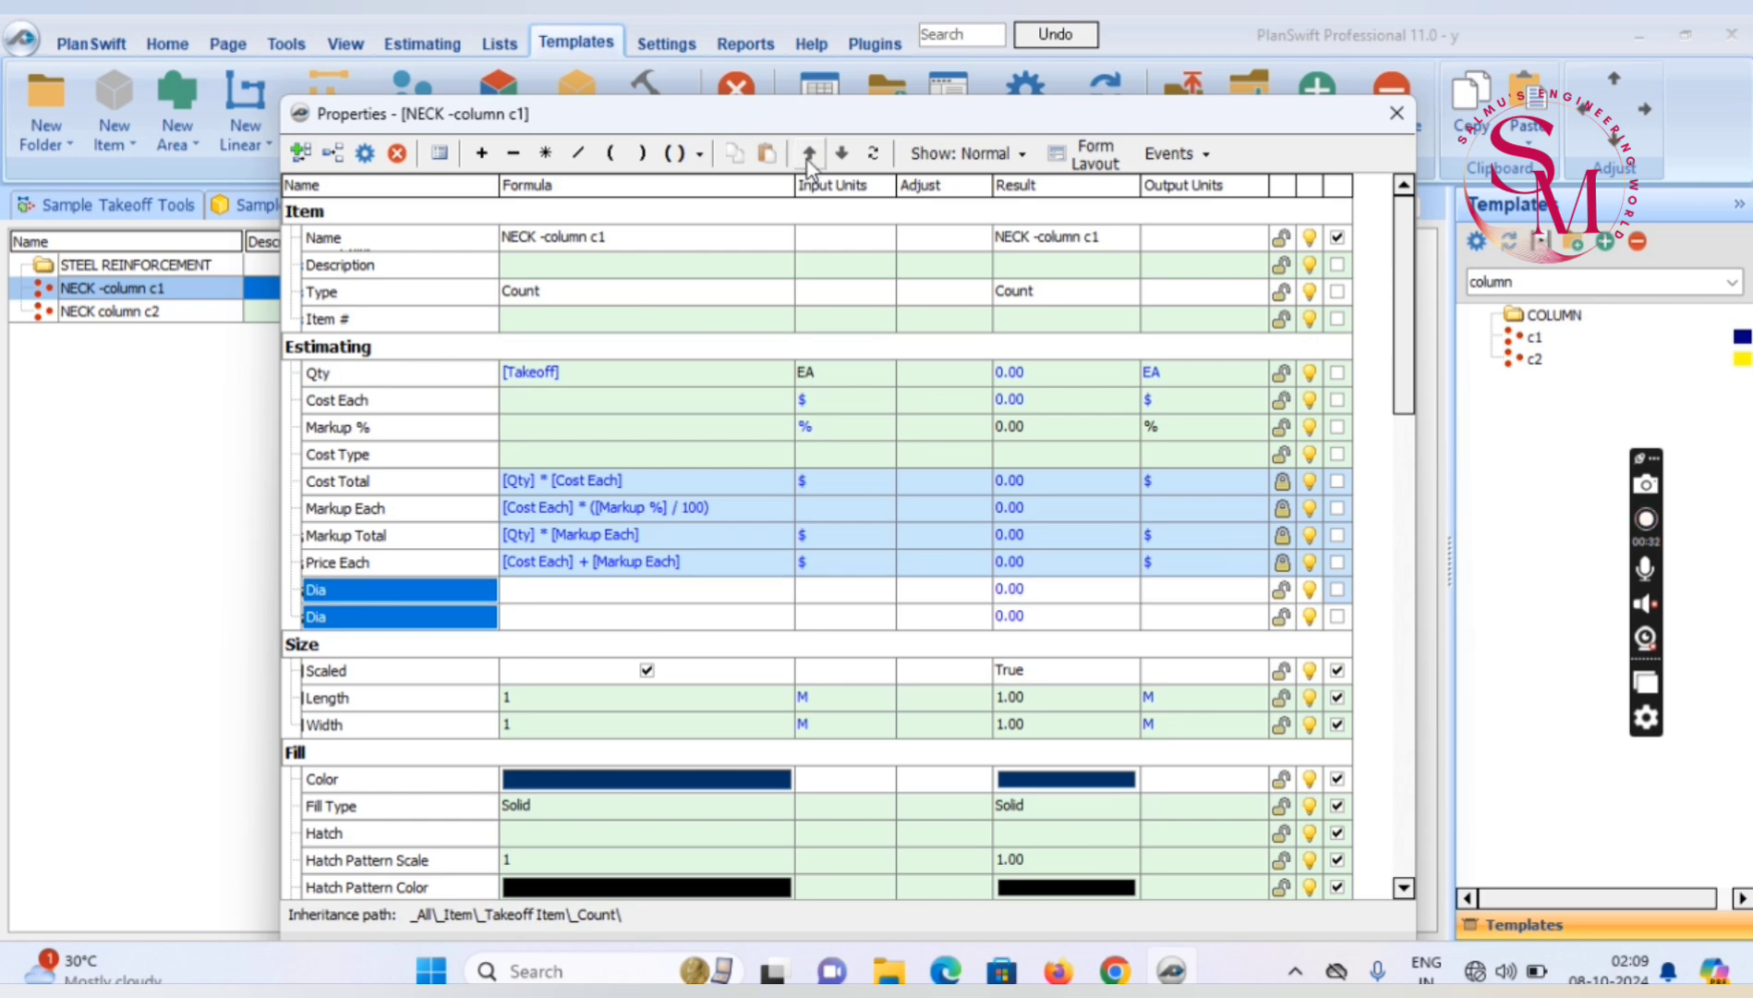
{"action": "left_click", "coordinate": [806, 160]}
{"action": "left_click", "coordinate": [806, 160]}
{"action": "left_click", "coordinate": [807, 160]}
{"action": "left_click", "coordinate": [807, 160]}
{"action": "left_click", "coordinate": [806, 160]}
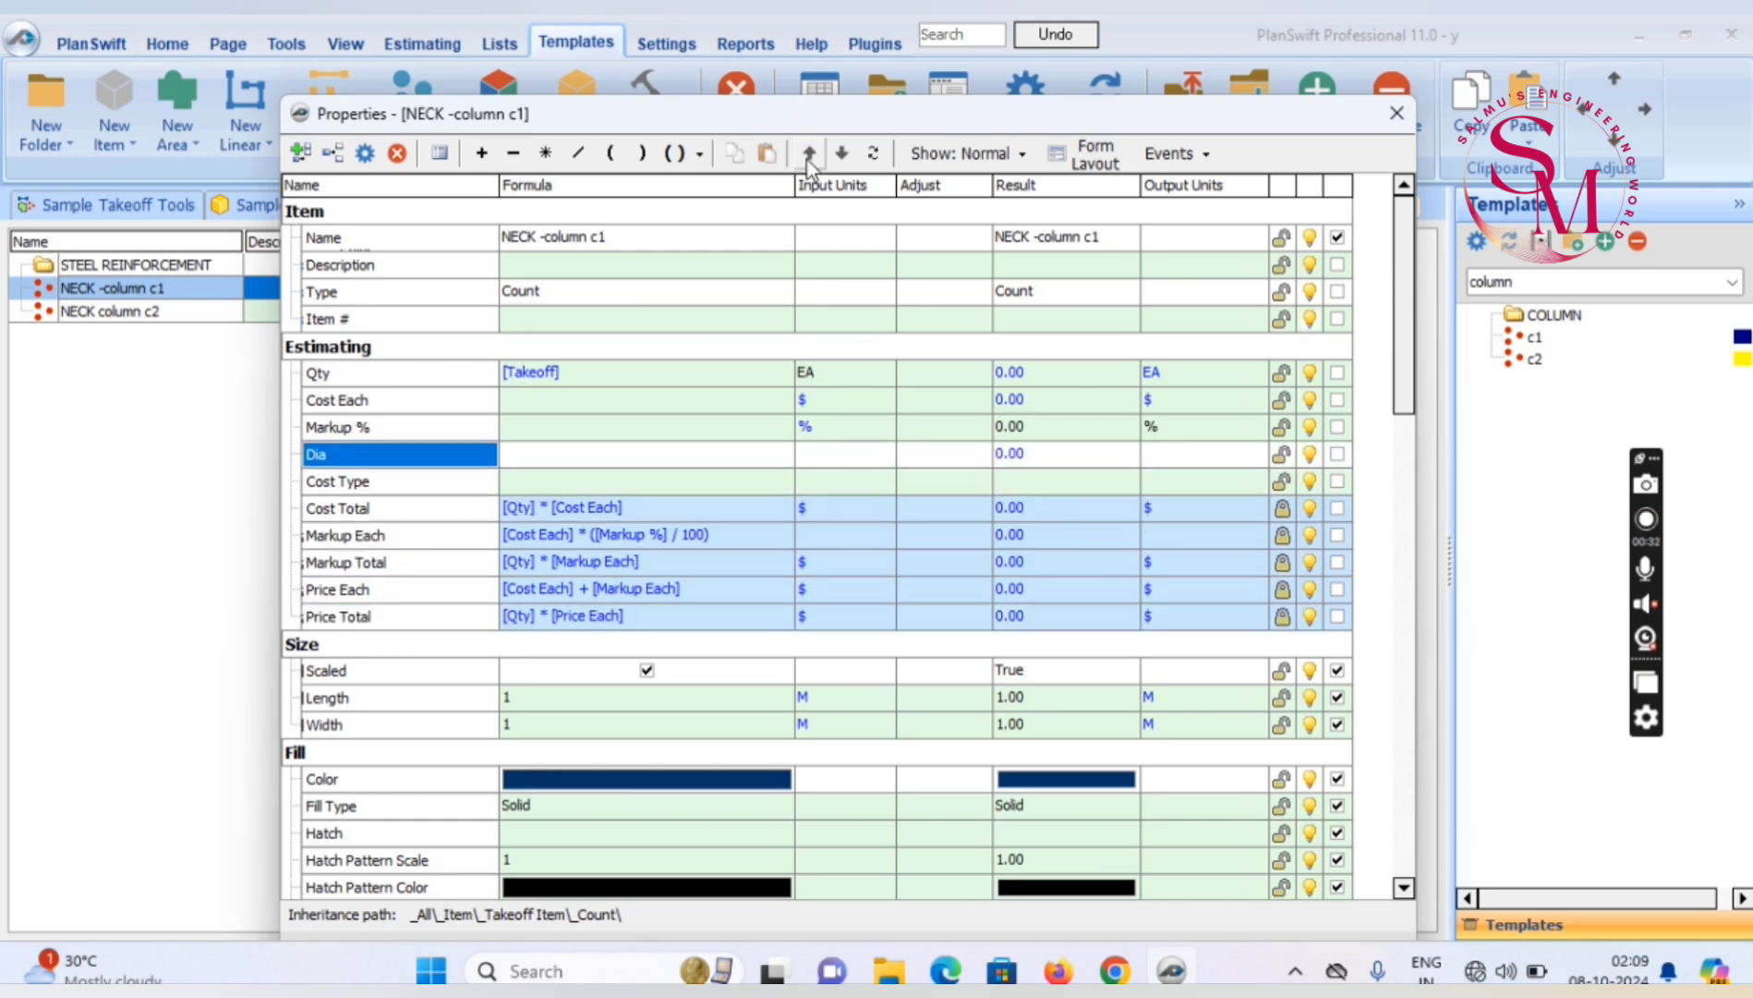
{"action": "left_click", "coordinate": [806, 160]}
{"action": "left_click", "coordinate": [806, 160]}
{"action": "left_click", "coordinate": [807, 160]}
{"action": "left_click", "coordinate": [841, 152]}
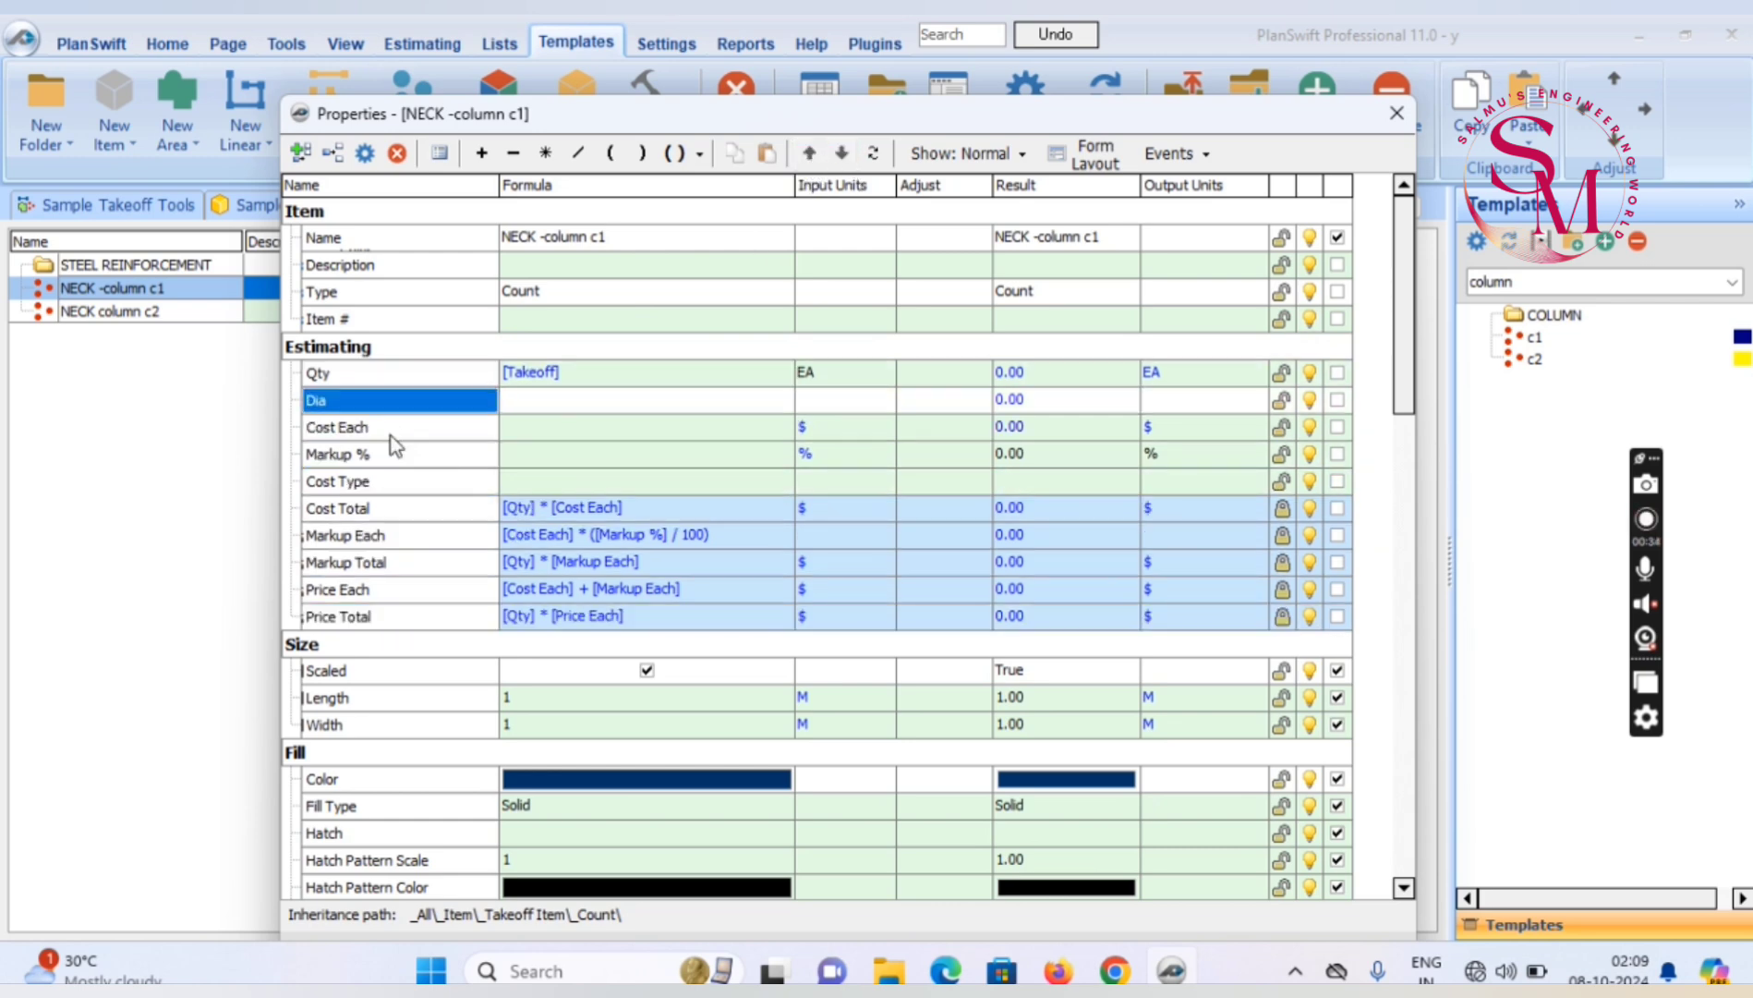
Add a number property named bar wgt to the Estimating group and place it directly below Dia
{"action": "left_click", "coordinate": [302, 153]}
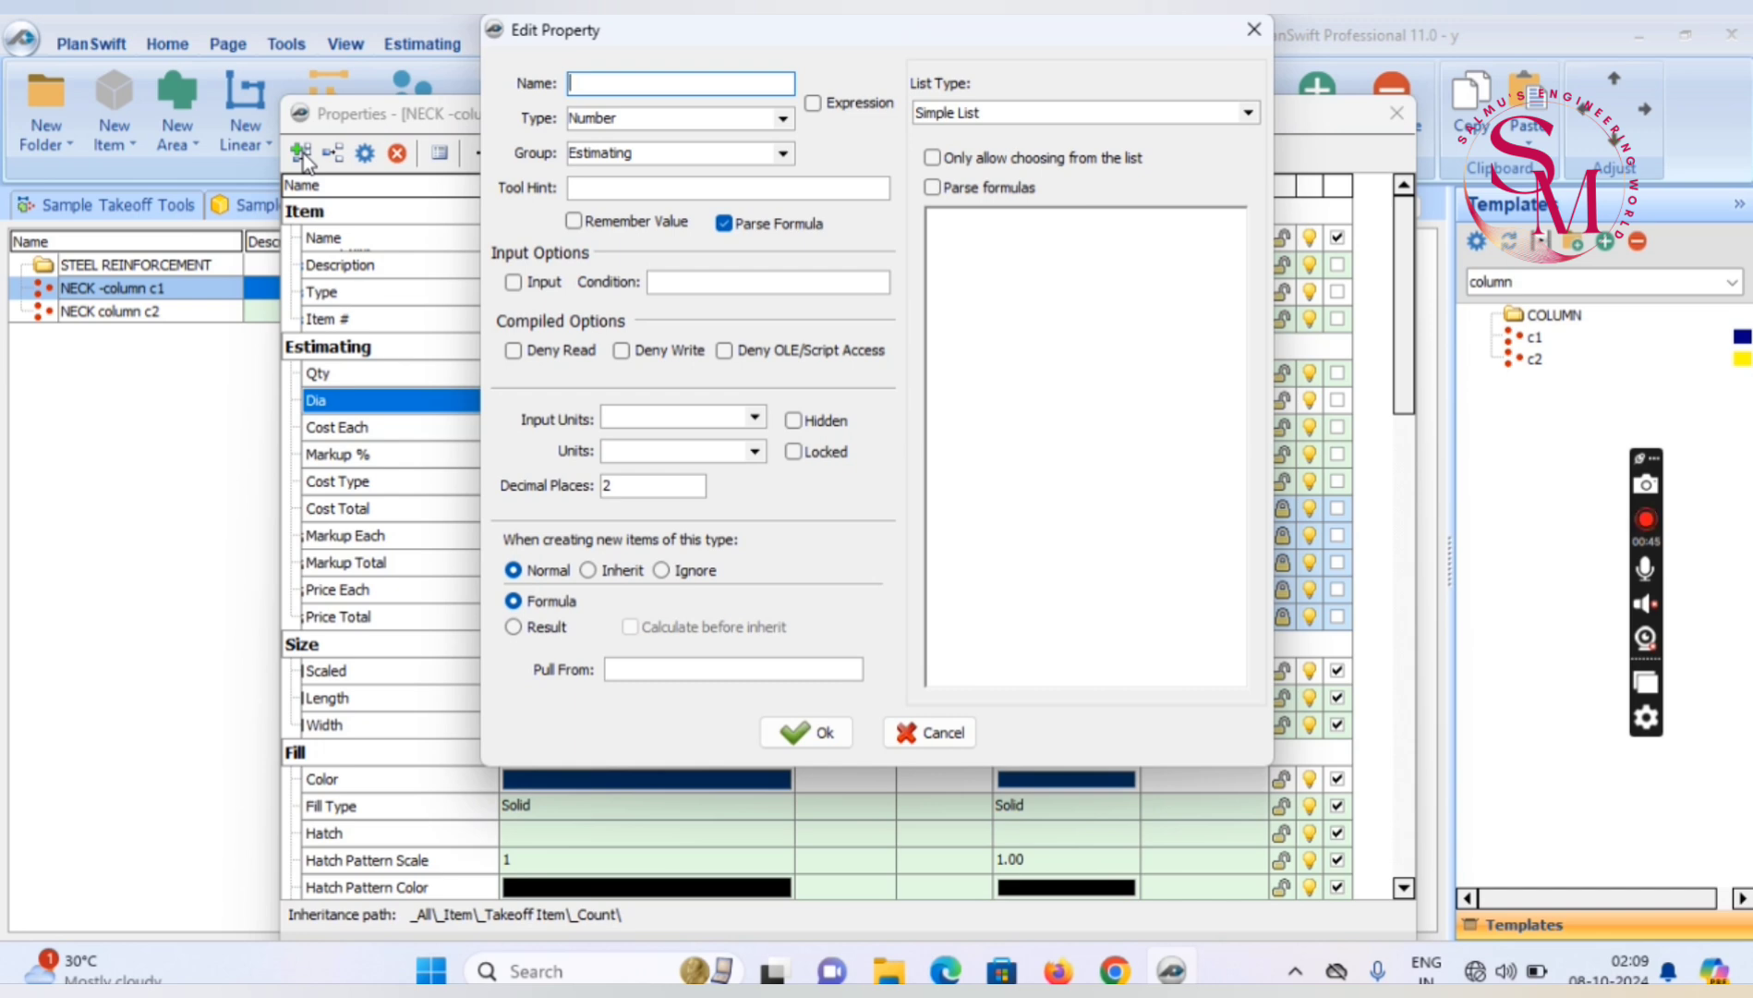
{"action": "type", "text": "bar wgt"}
{"action": "left_click", "coordinate": [804, 732]}
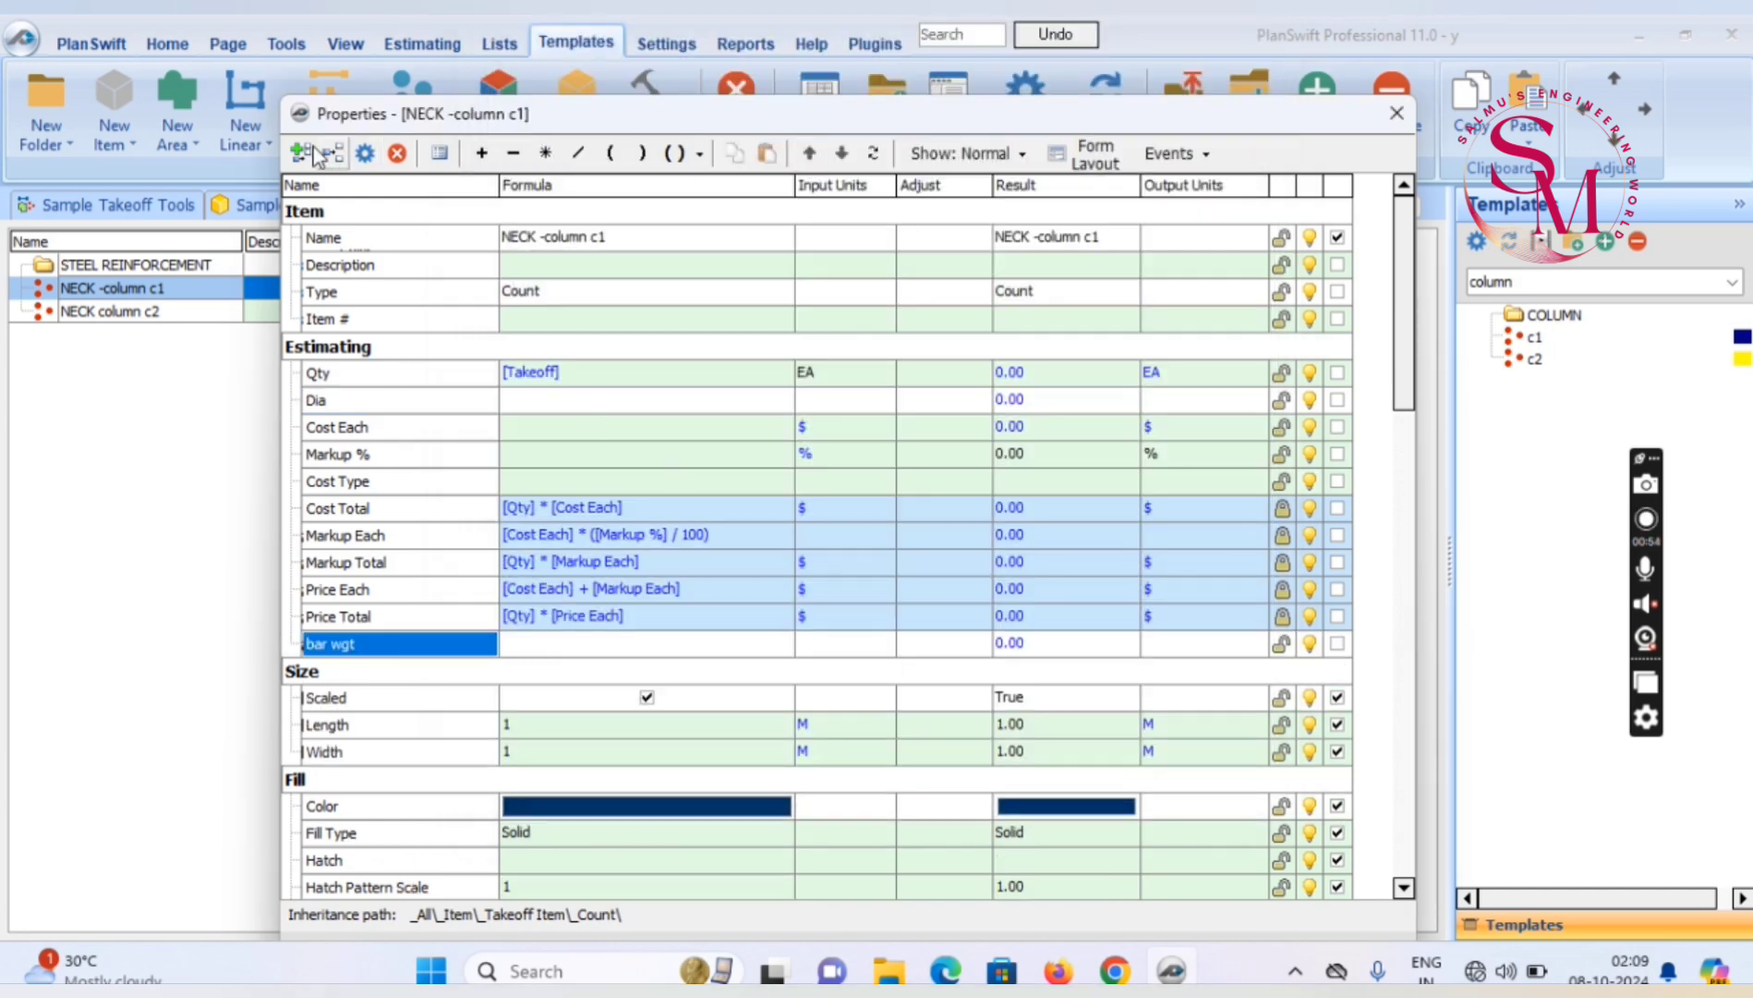
{"action": "left_click", "coordinate": [813, 157]}
{"action": "left_click", "coordinate": [813, 157]}
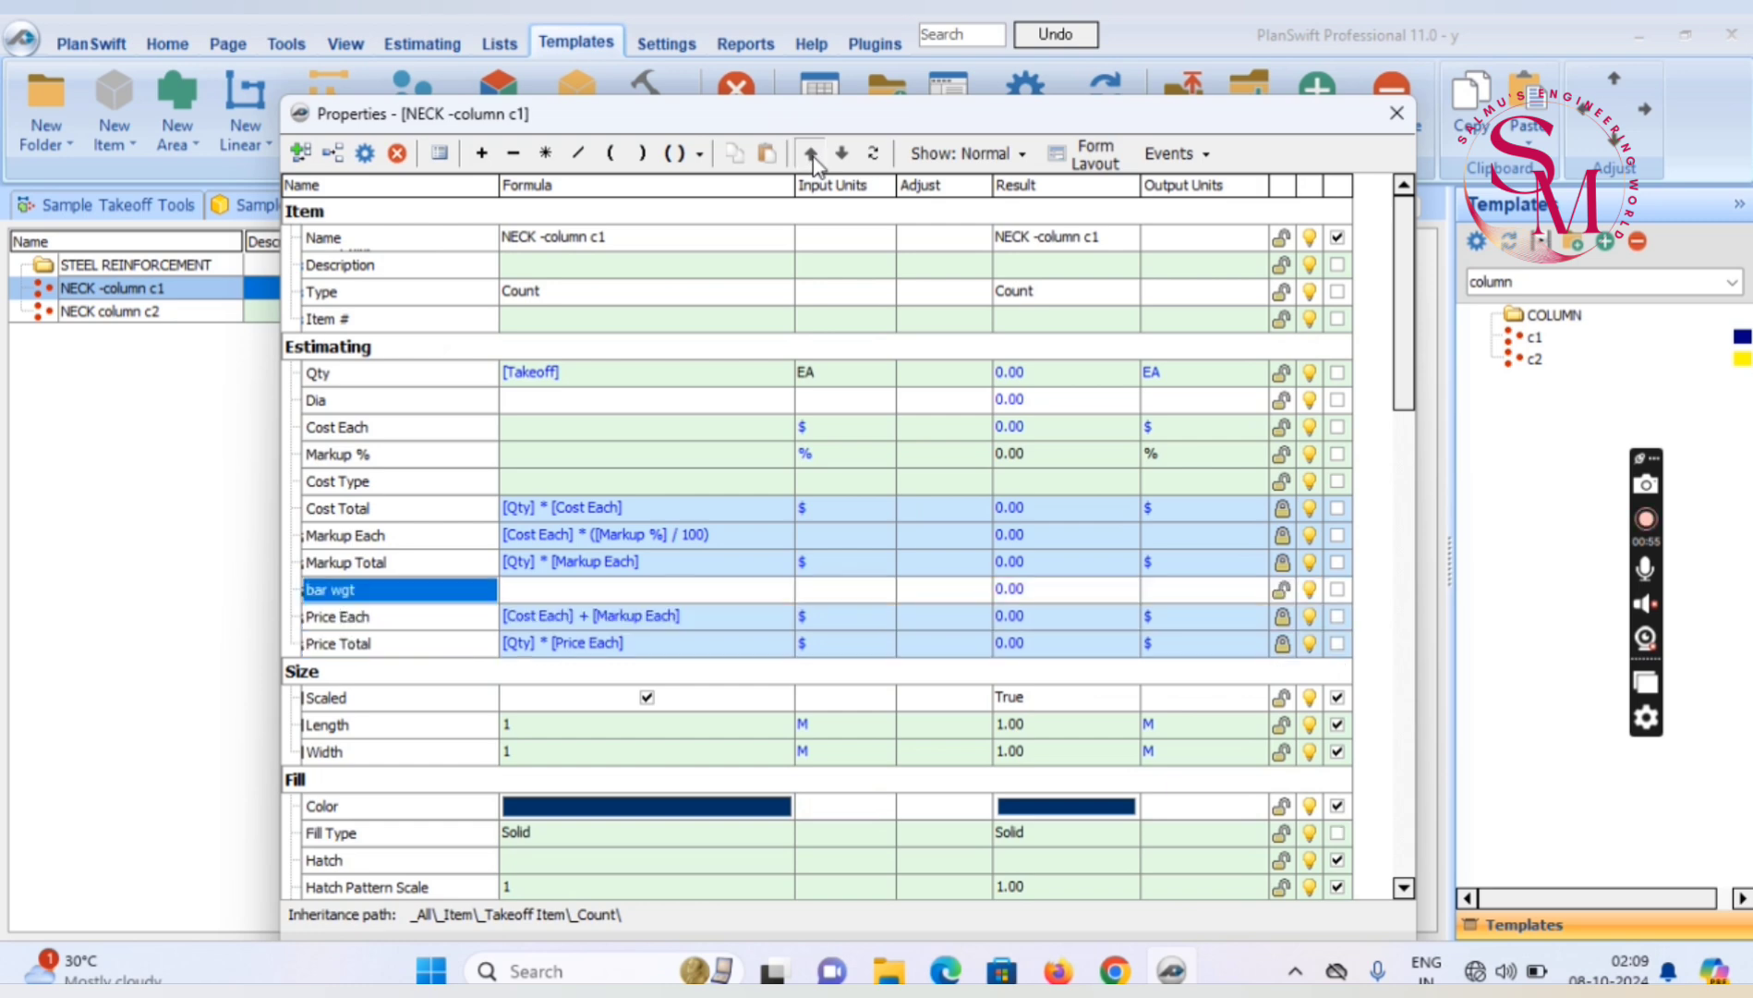
{"action": "left_click", "coordinate": [813, 157]}
{"action": "left_click", "coordinate": [813, 157]}
{"action": "left_click", "coordinate": [813, 157]}
{"action": "left_click", "coordinate": [813, 157]}
{"action": "left_click", "coordinate": [813, 157]}
{"action": "left_click", "coordinate": [813, 157]}
{"action": "left_click", "coordinate": [813, 157]}
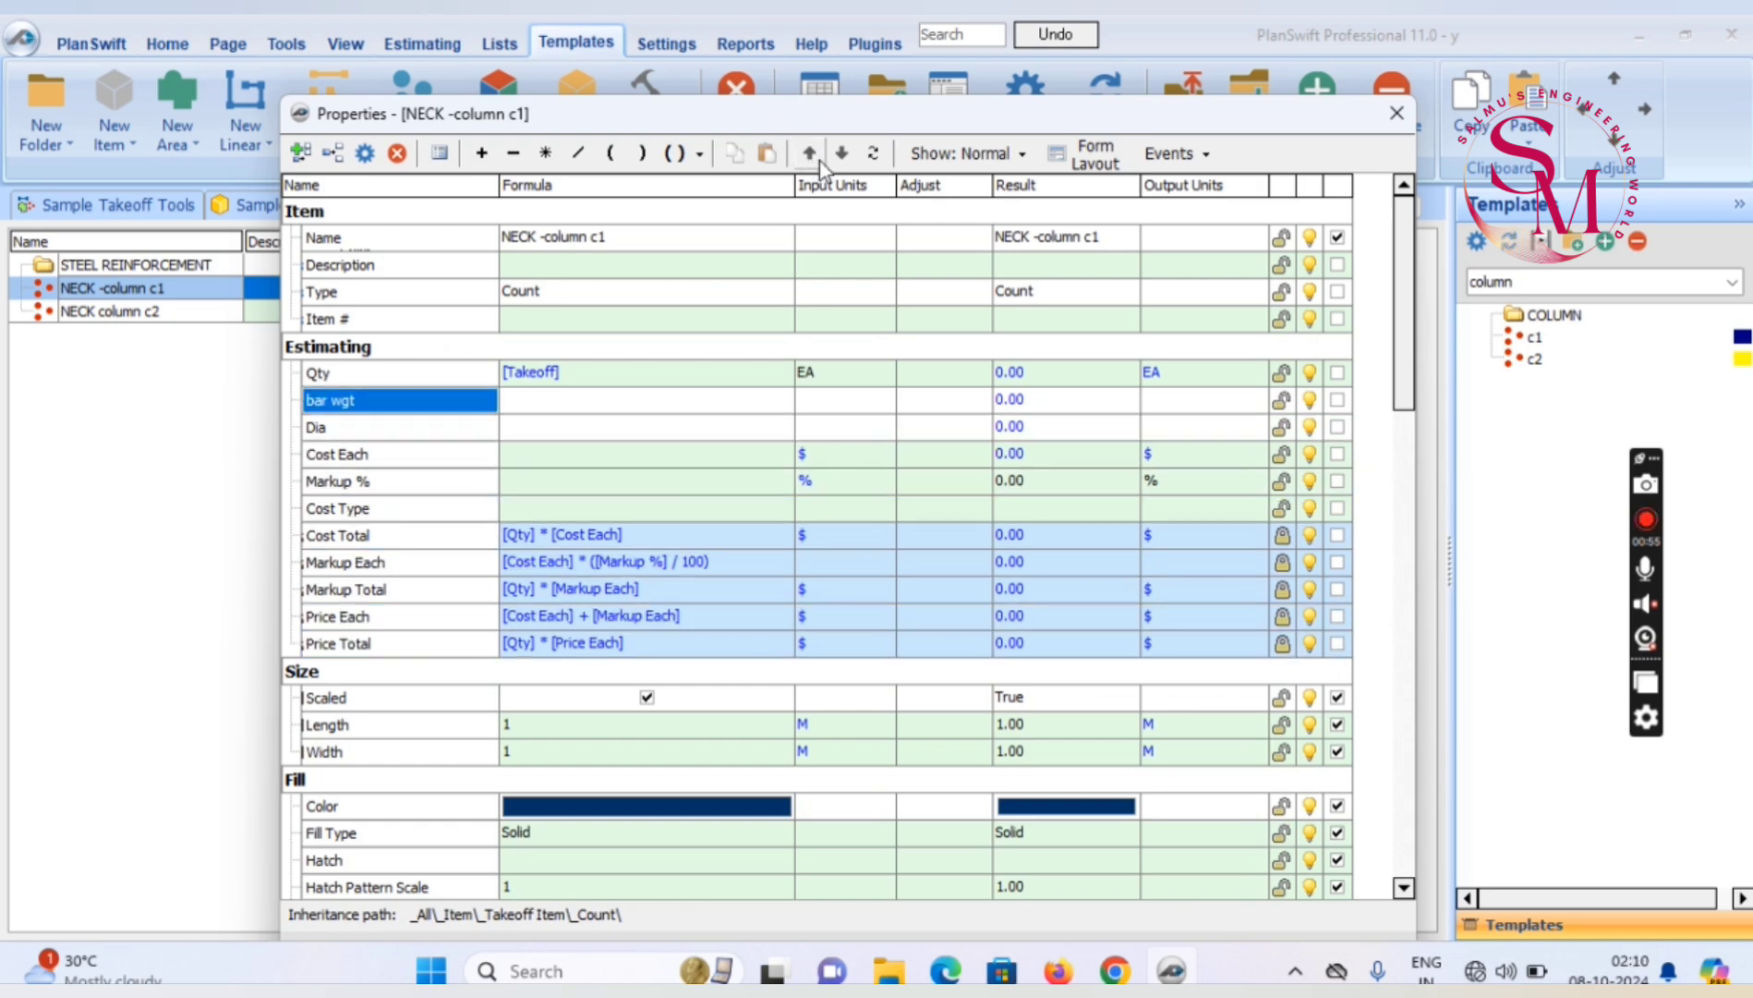
{"action": "left_click", "coordinate": [841, 155]}
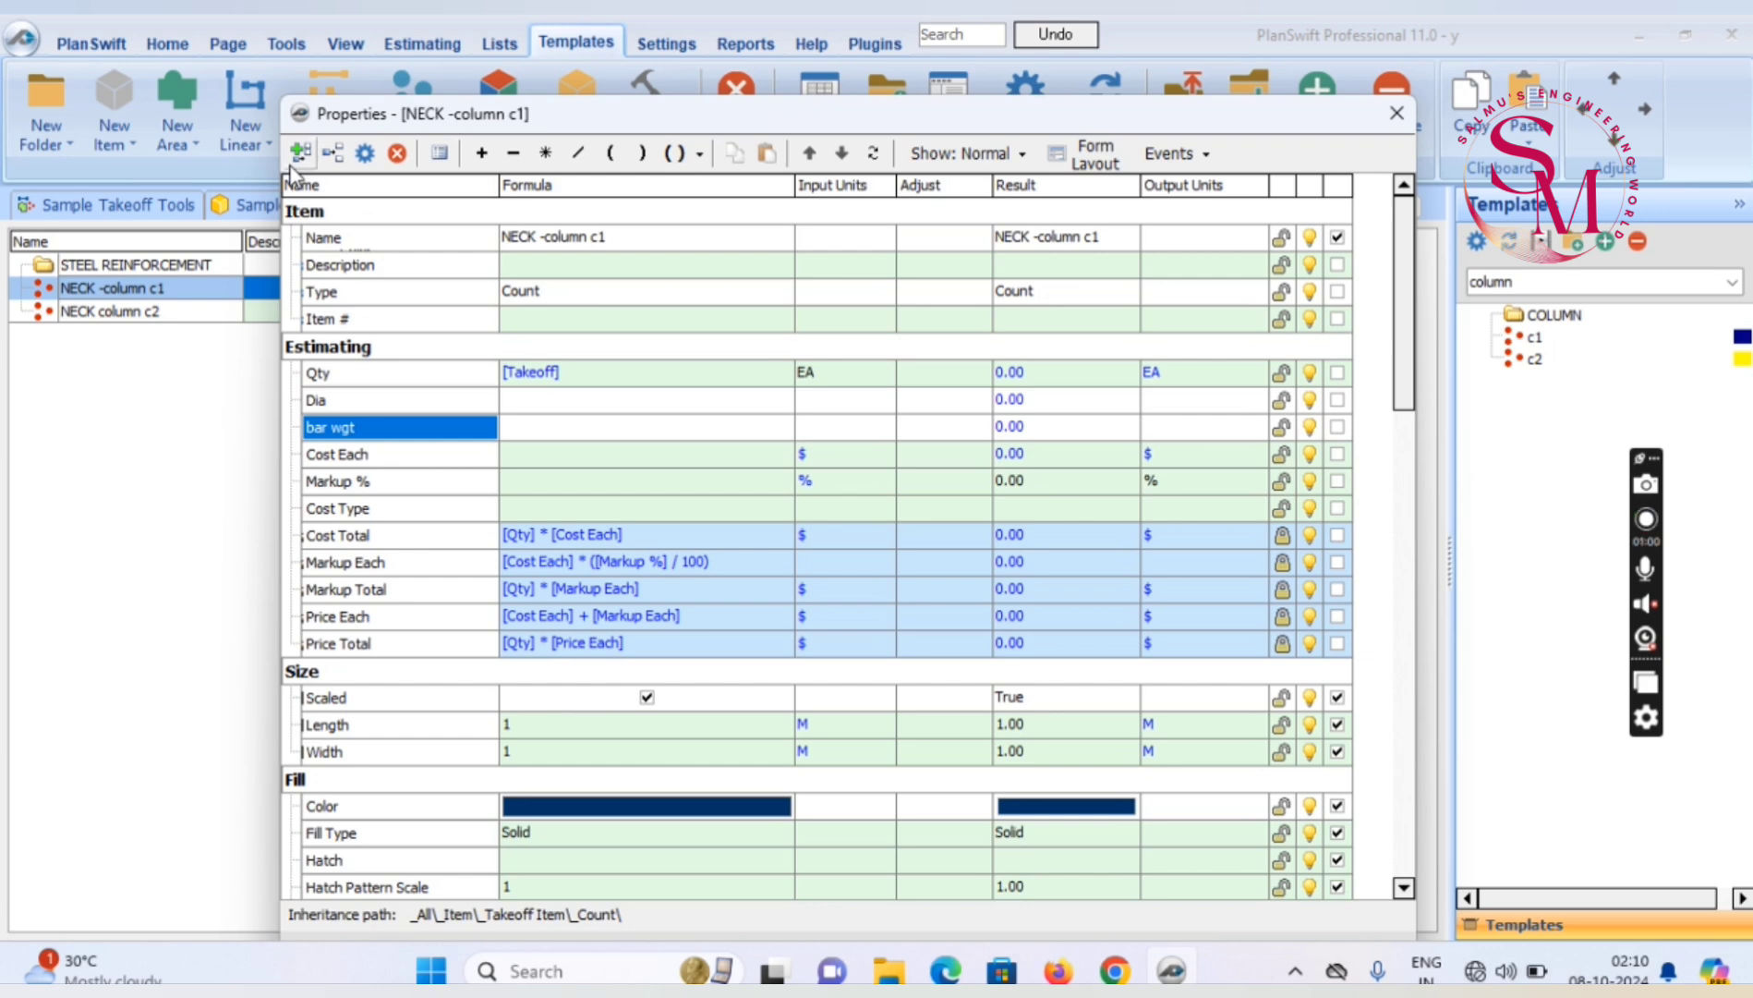
Add a number property named rod qty to the Estimating group and place it directly below bar wgt
{"action": "left_click", "coordinate": [294, 165]}
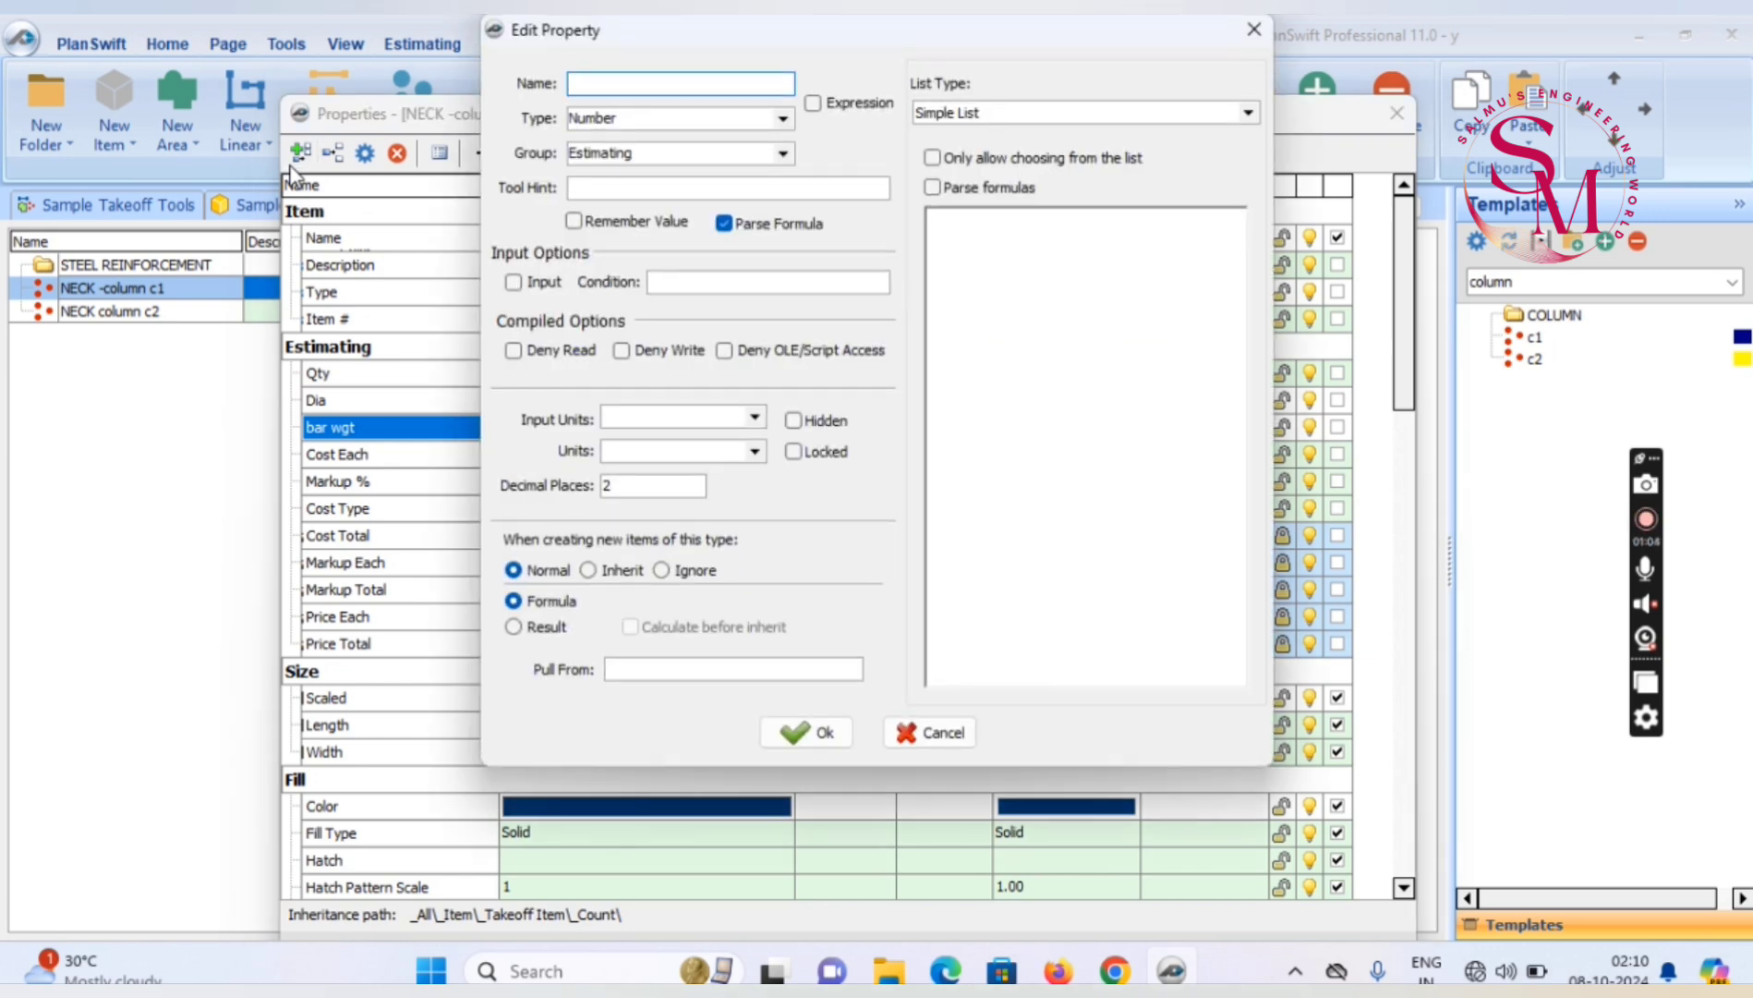
{"action": "type", "text": "rod qty"}
{"action": "left_click", "coordinate": [812, 743]}
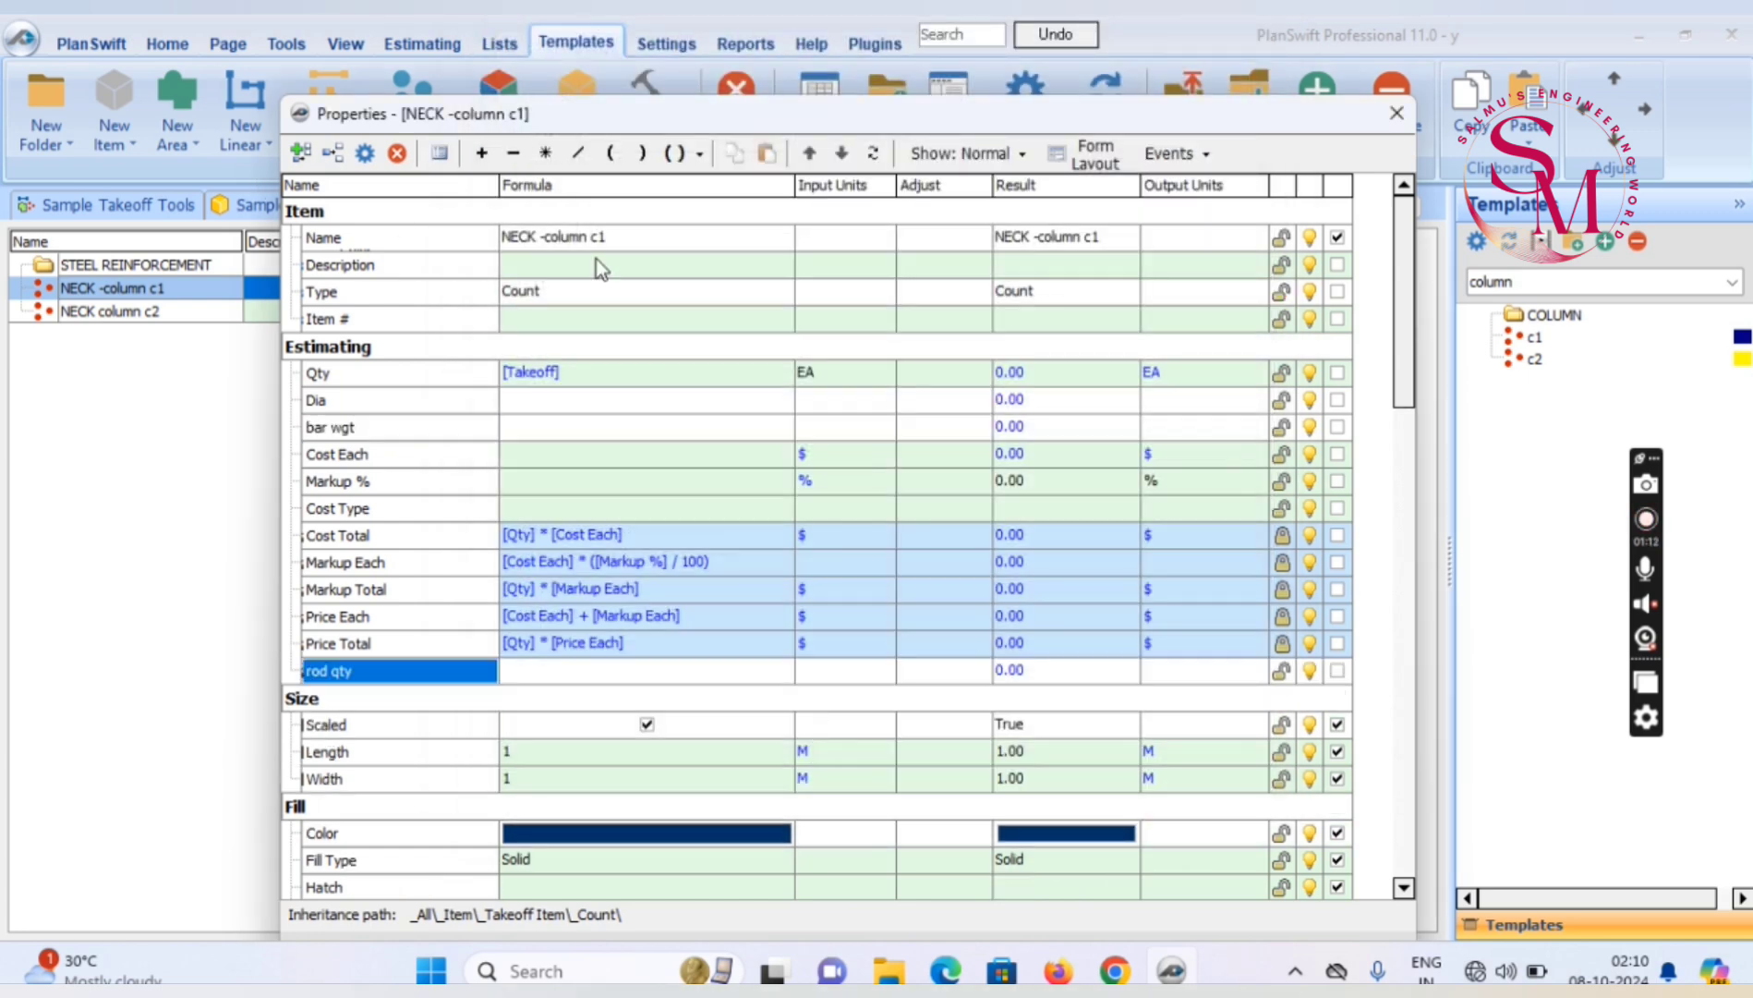
{"action": "left_click", "coordinate": [820, 166]}
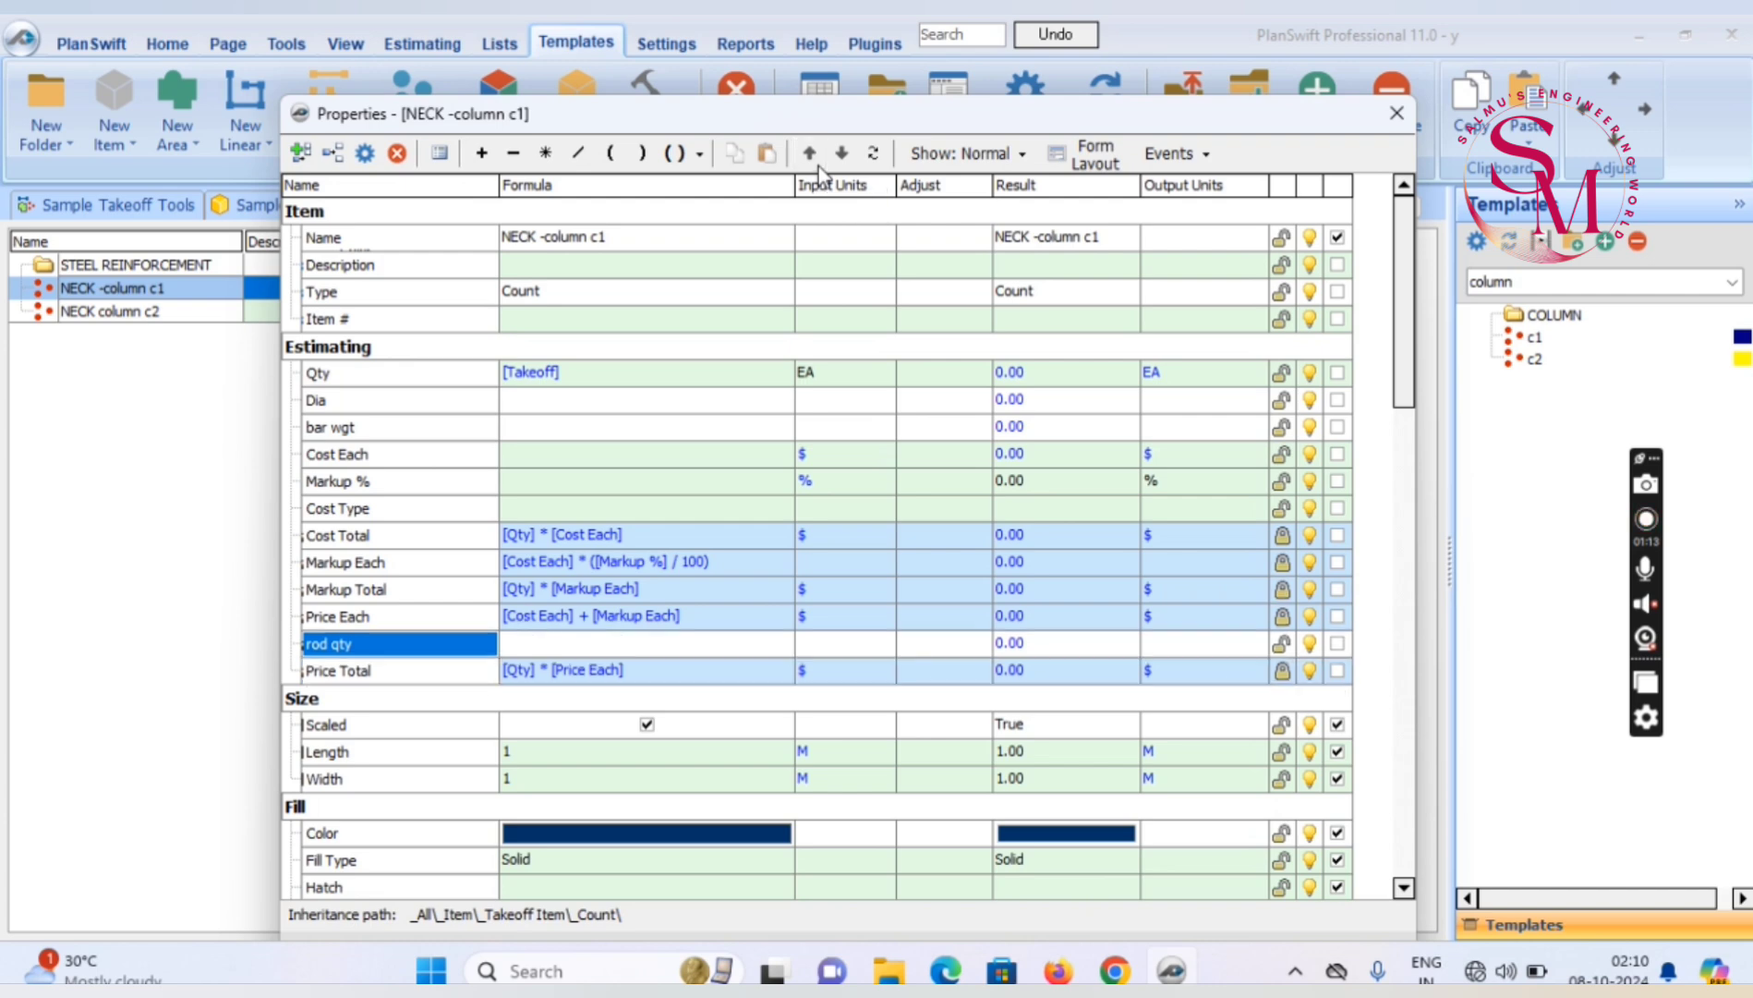
{"action": "left_click", "coordinate": [819, 165]}
{"action": "left_click", "coordinate": [819, 166]}
{"action": "left_click", "coordinate": [819, 166]}
{"action": "left_click", "coordinate": [816, 164]}
{"action": "left_click", "coordinate": [817, 165]}
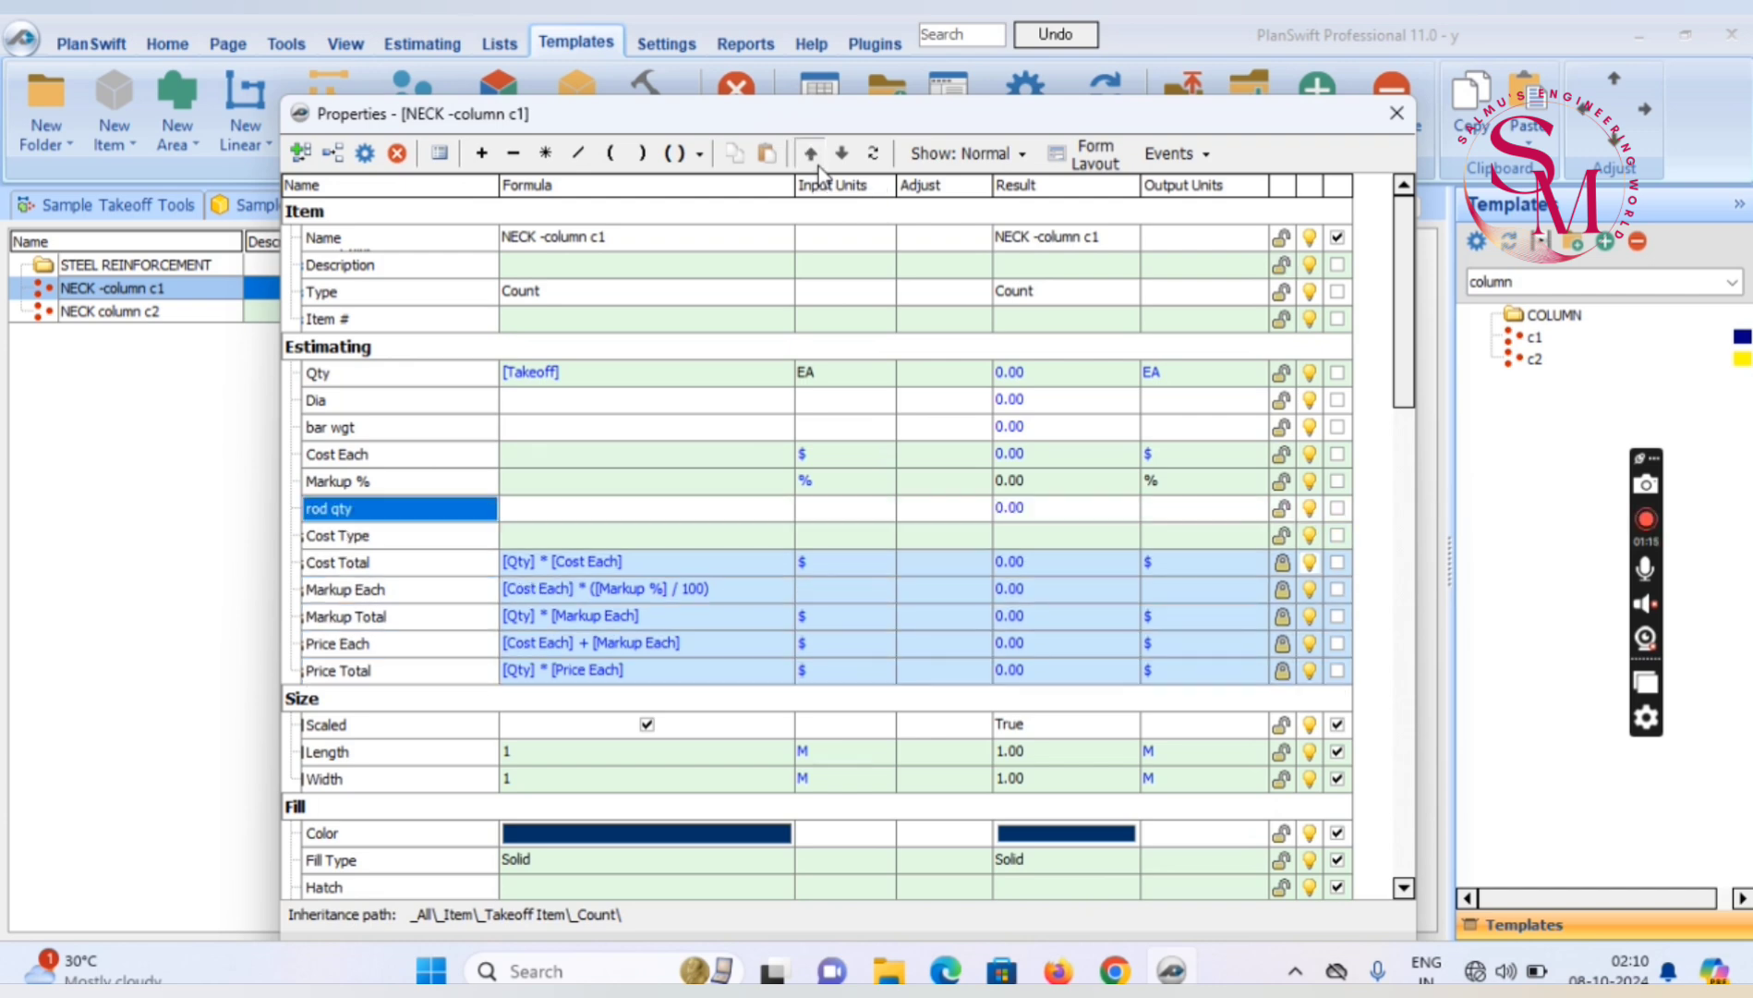
{"action": "left_click", "coordinate": [816, 164]}
{"action": "left_click", "coordinate": [817, 165]}
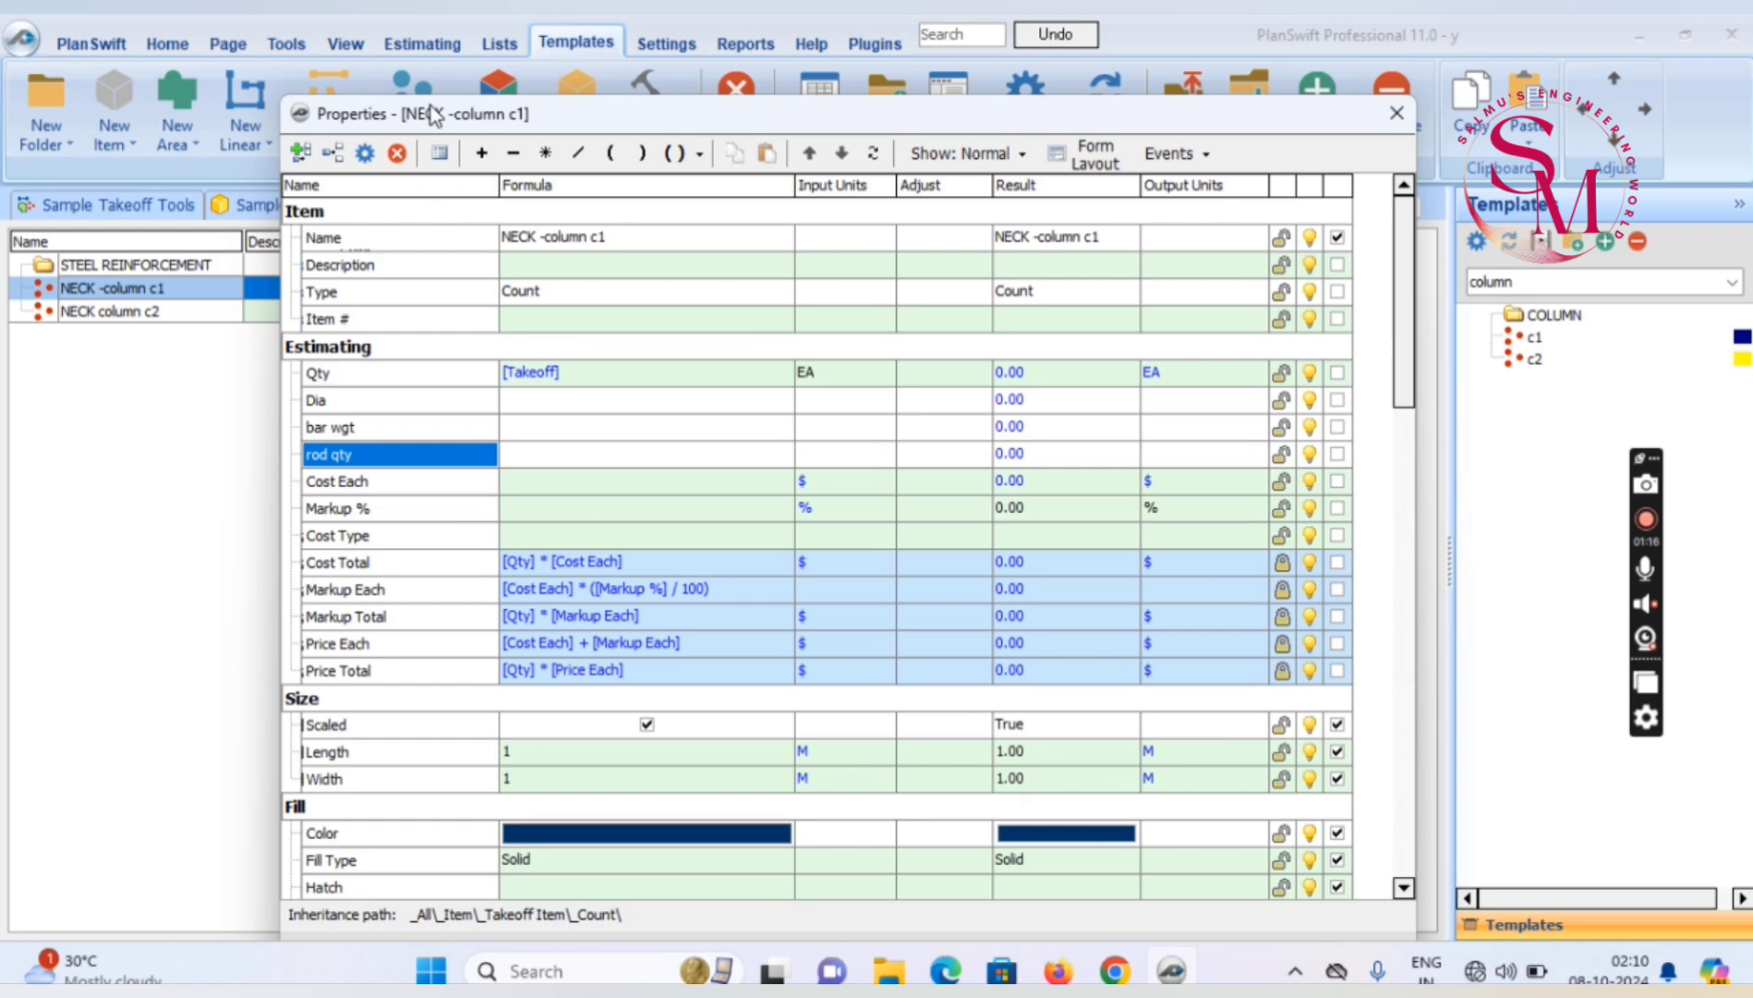
Add two number properties named neck hgt and extra to the Estimating group
{"action": "left_click", "coordinate": [300, 153]}
{"action": "type", "text": "n"}
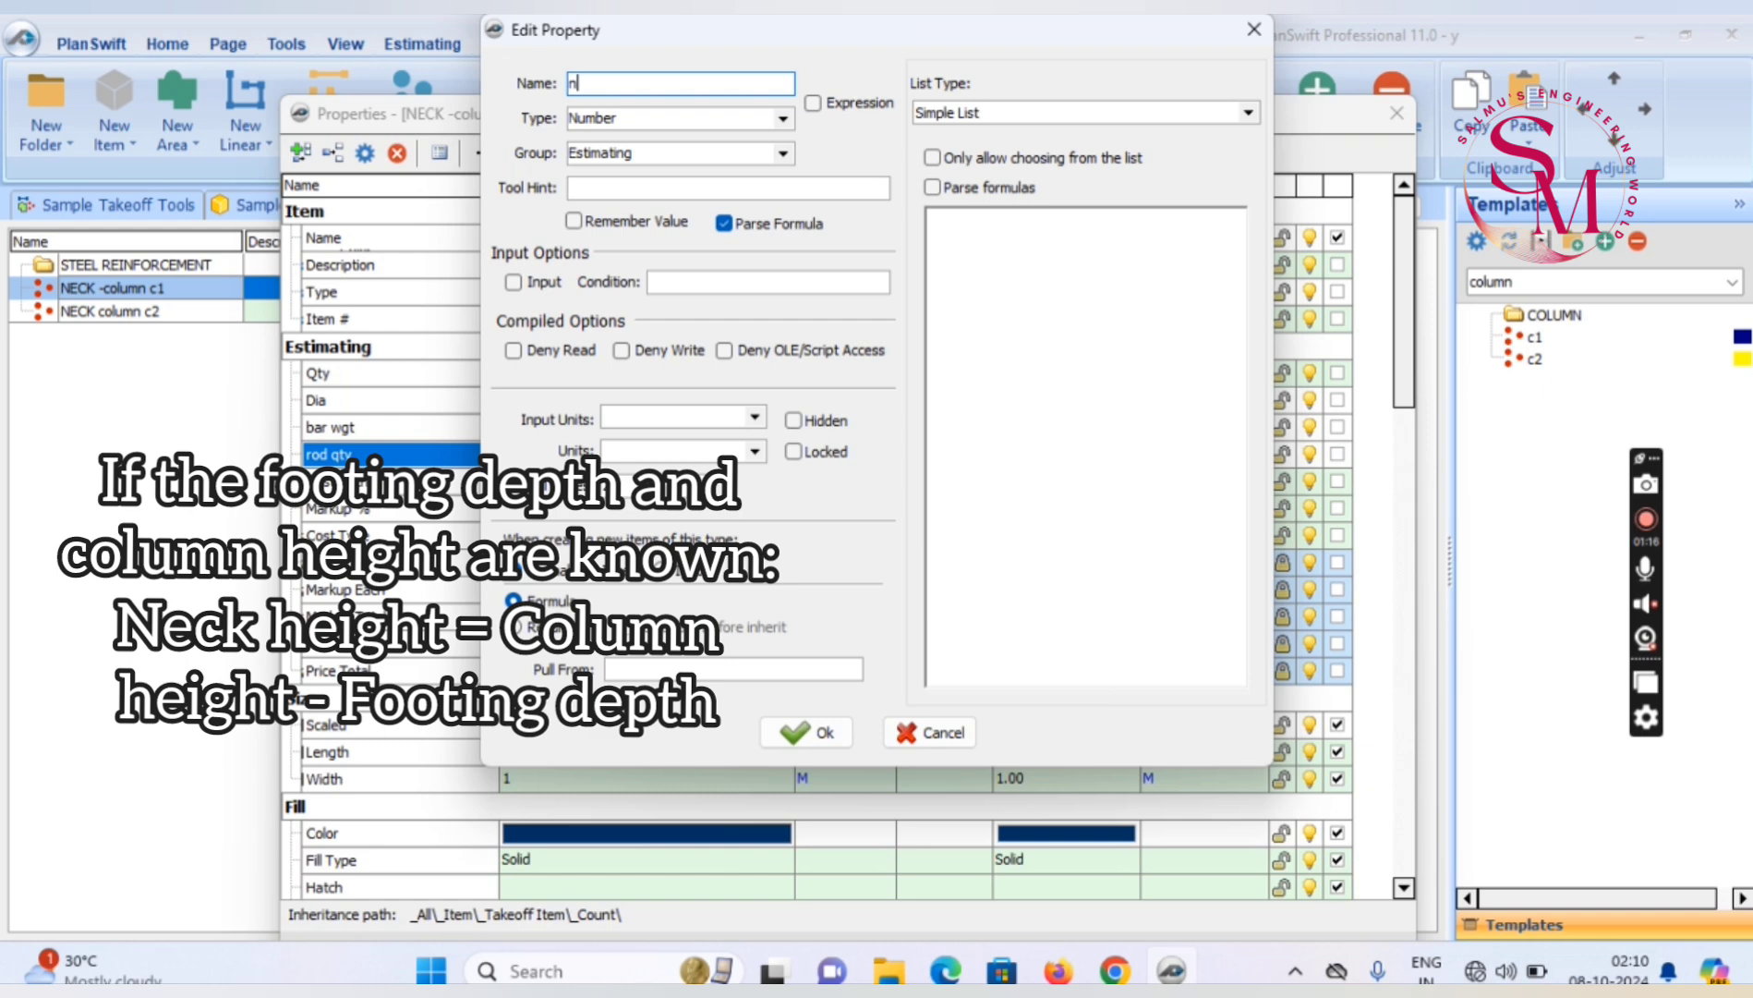
{"action": "type", "text": "eck hgt"}
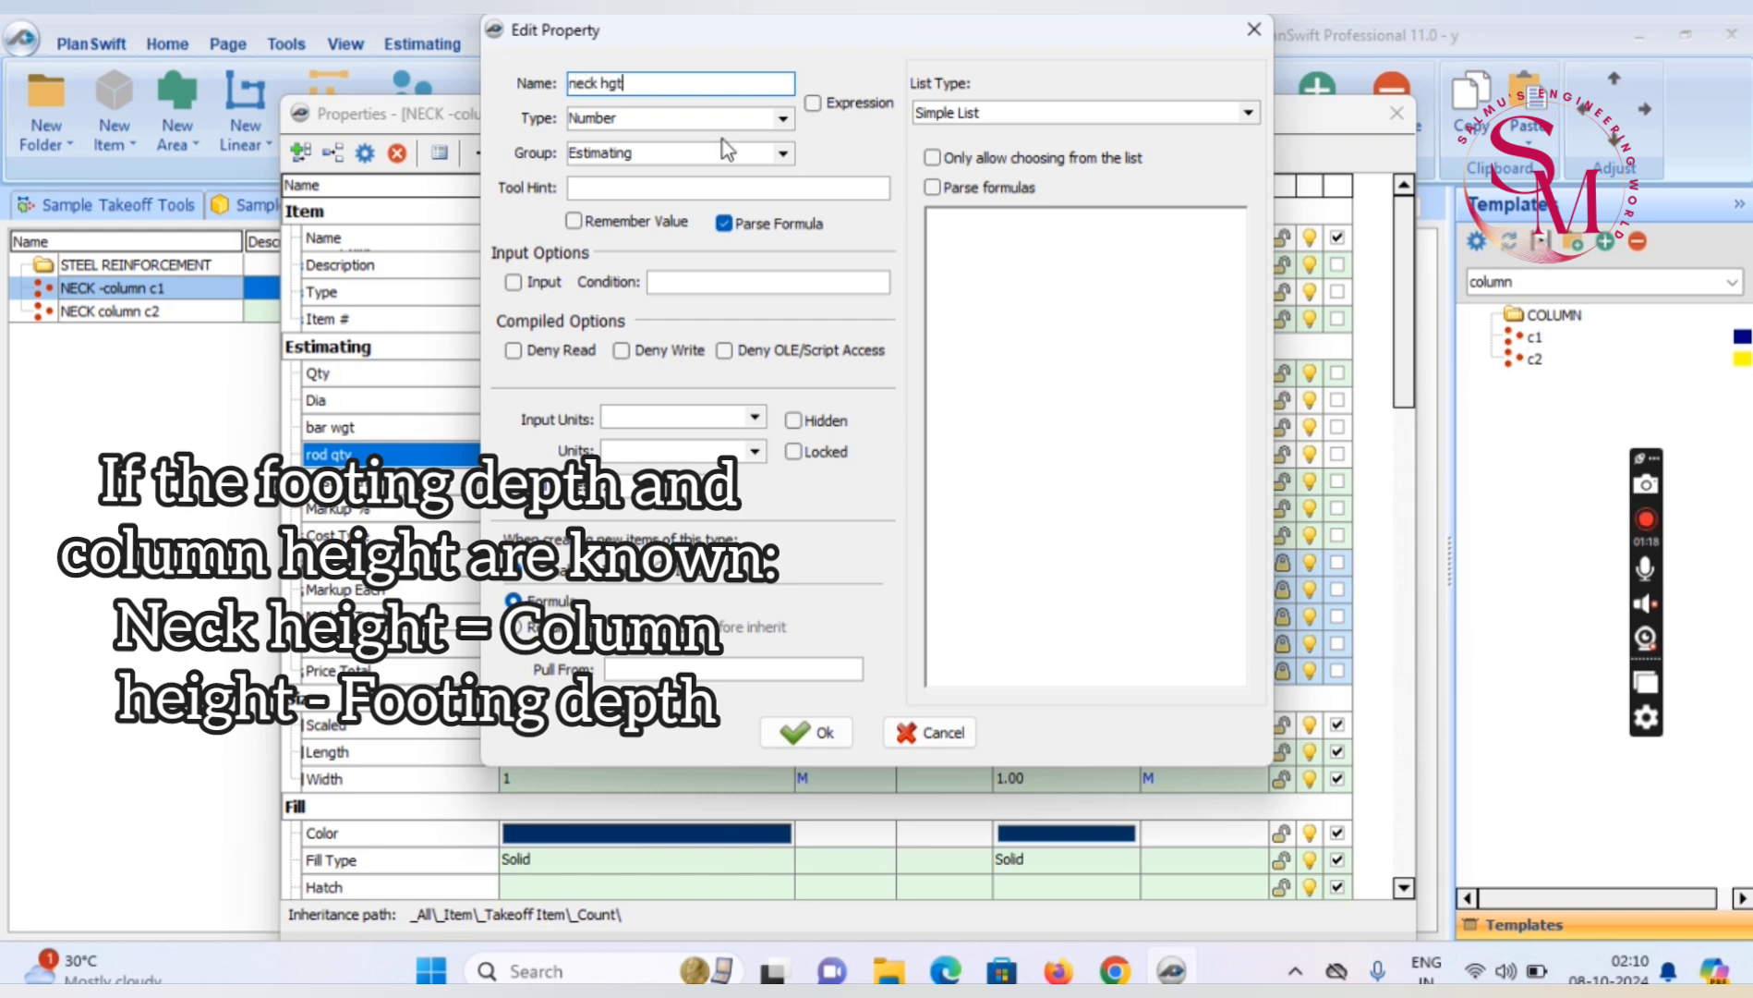
{"action": "left_click", "coordinate": [801, 744]}
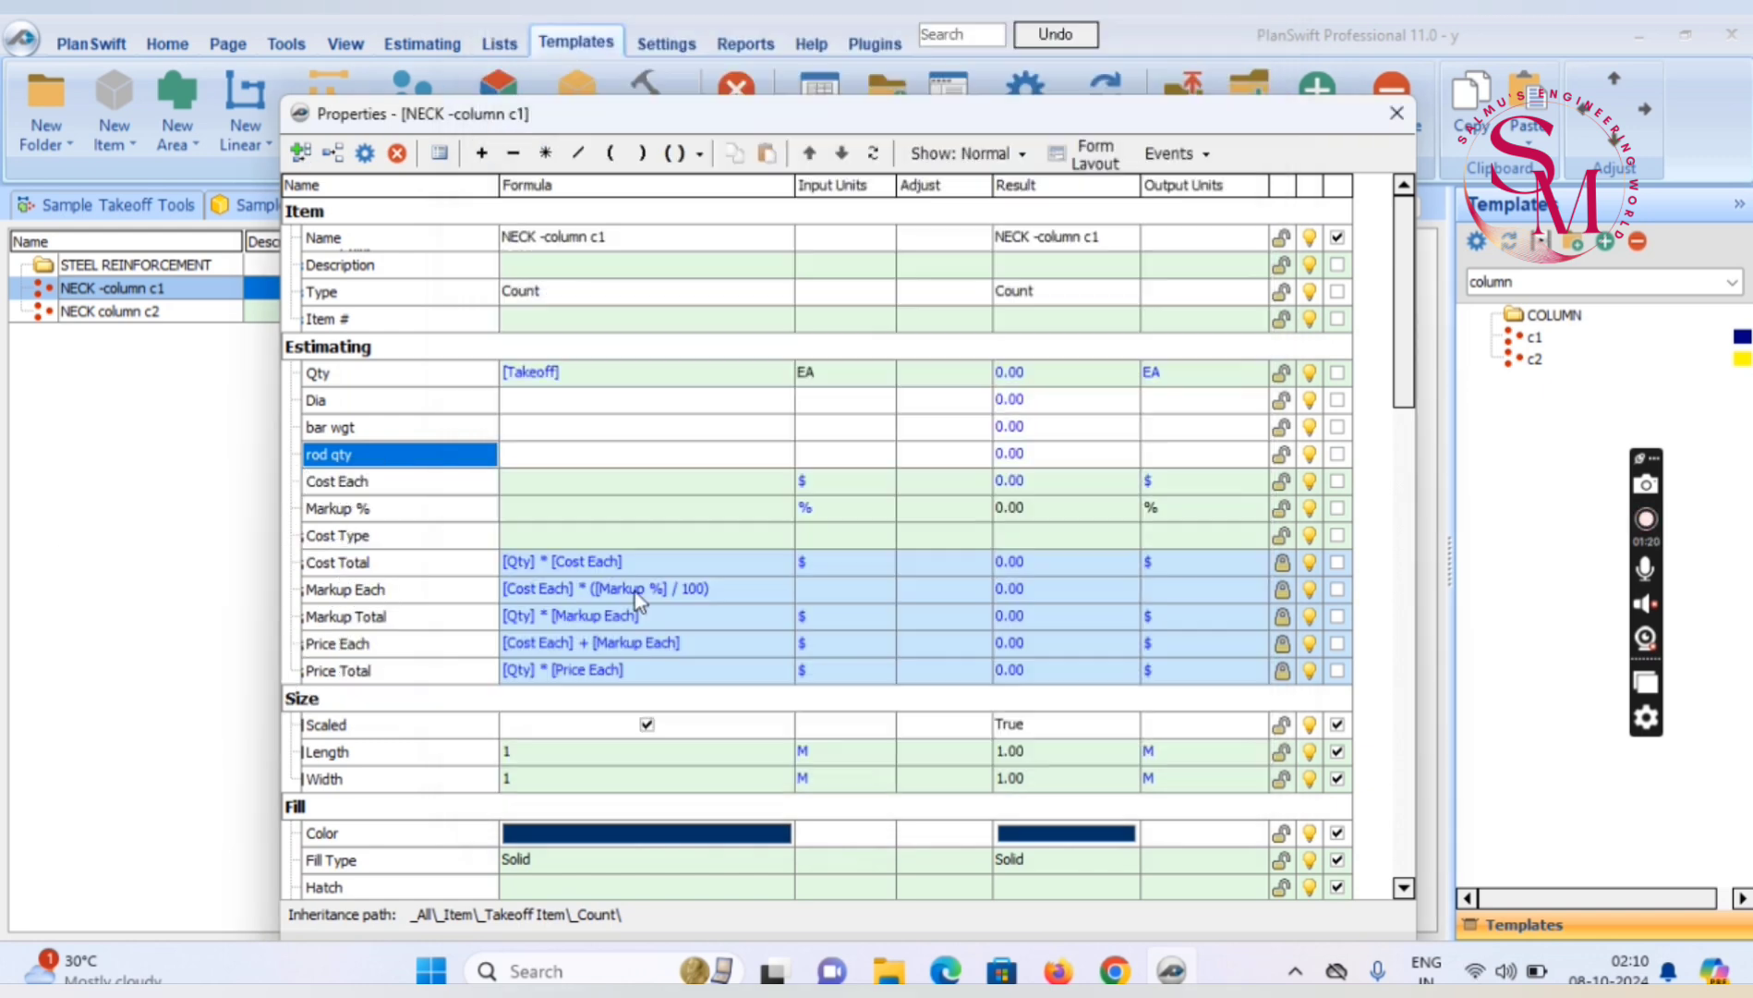
{"action": "left_click", "coordinate": [302, 152]}
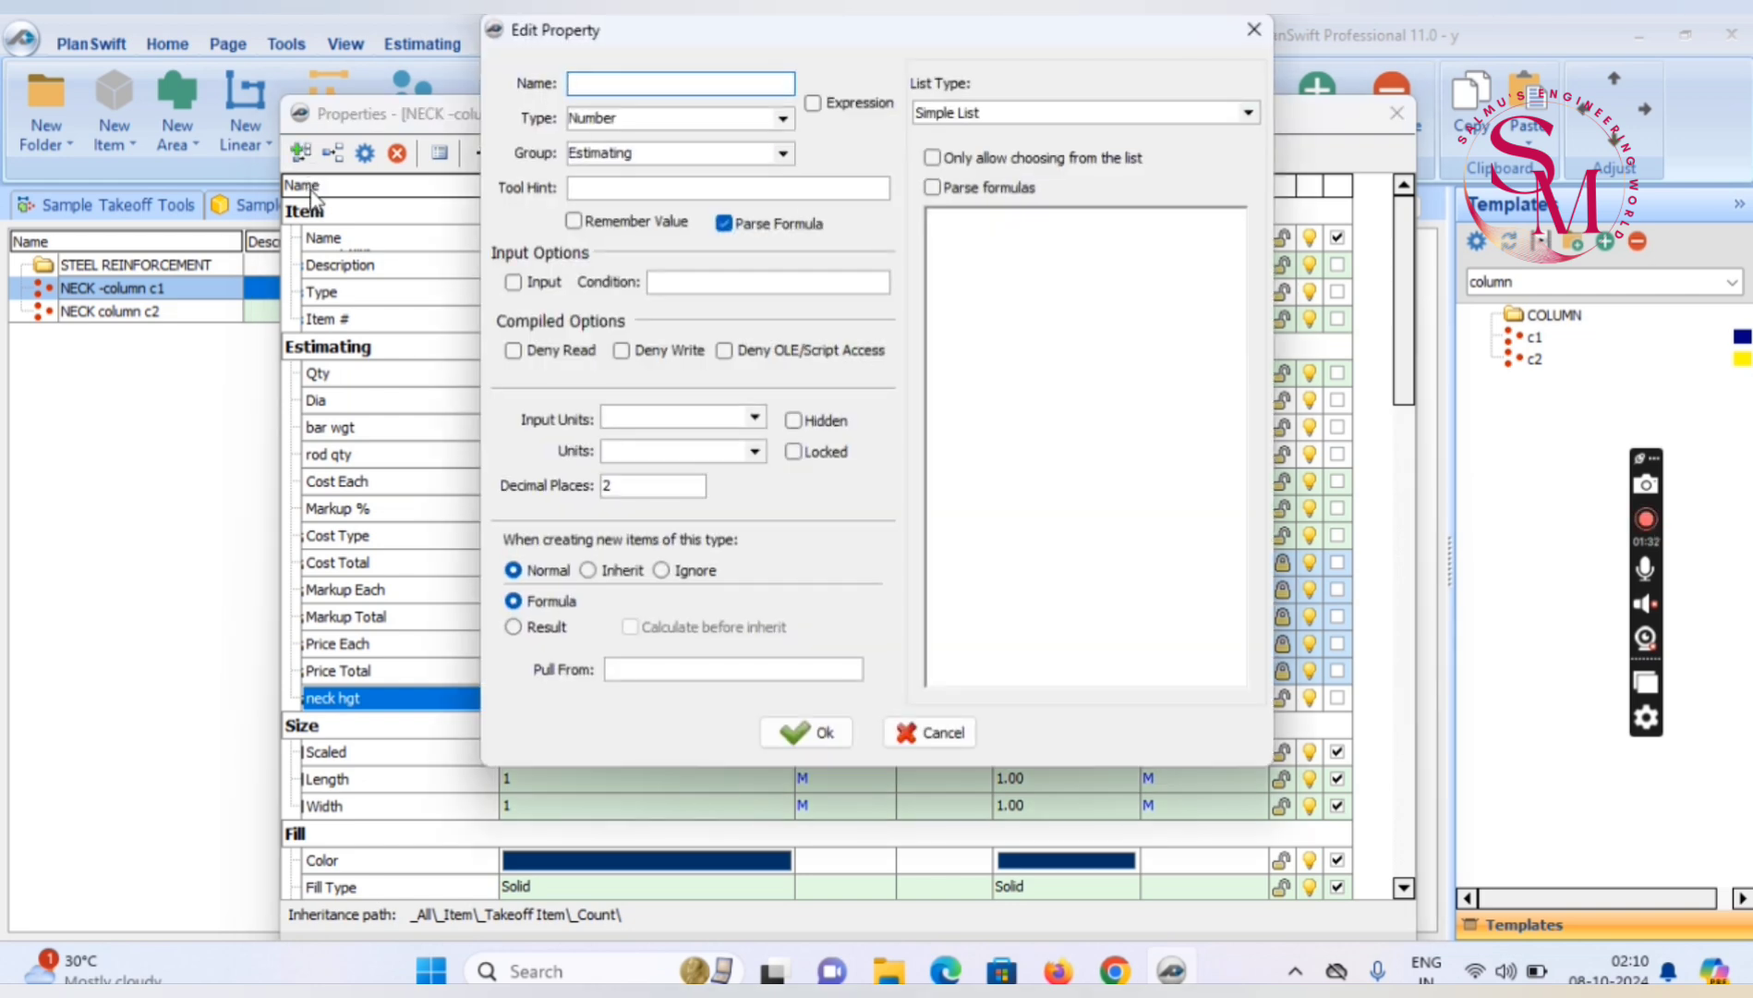
{"action": "type", "text": "extra"}
{"action": "left_click", "coordinate": [819, 732]}
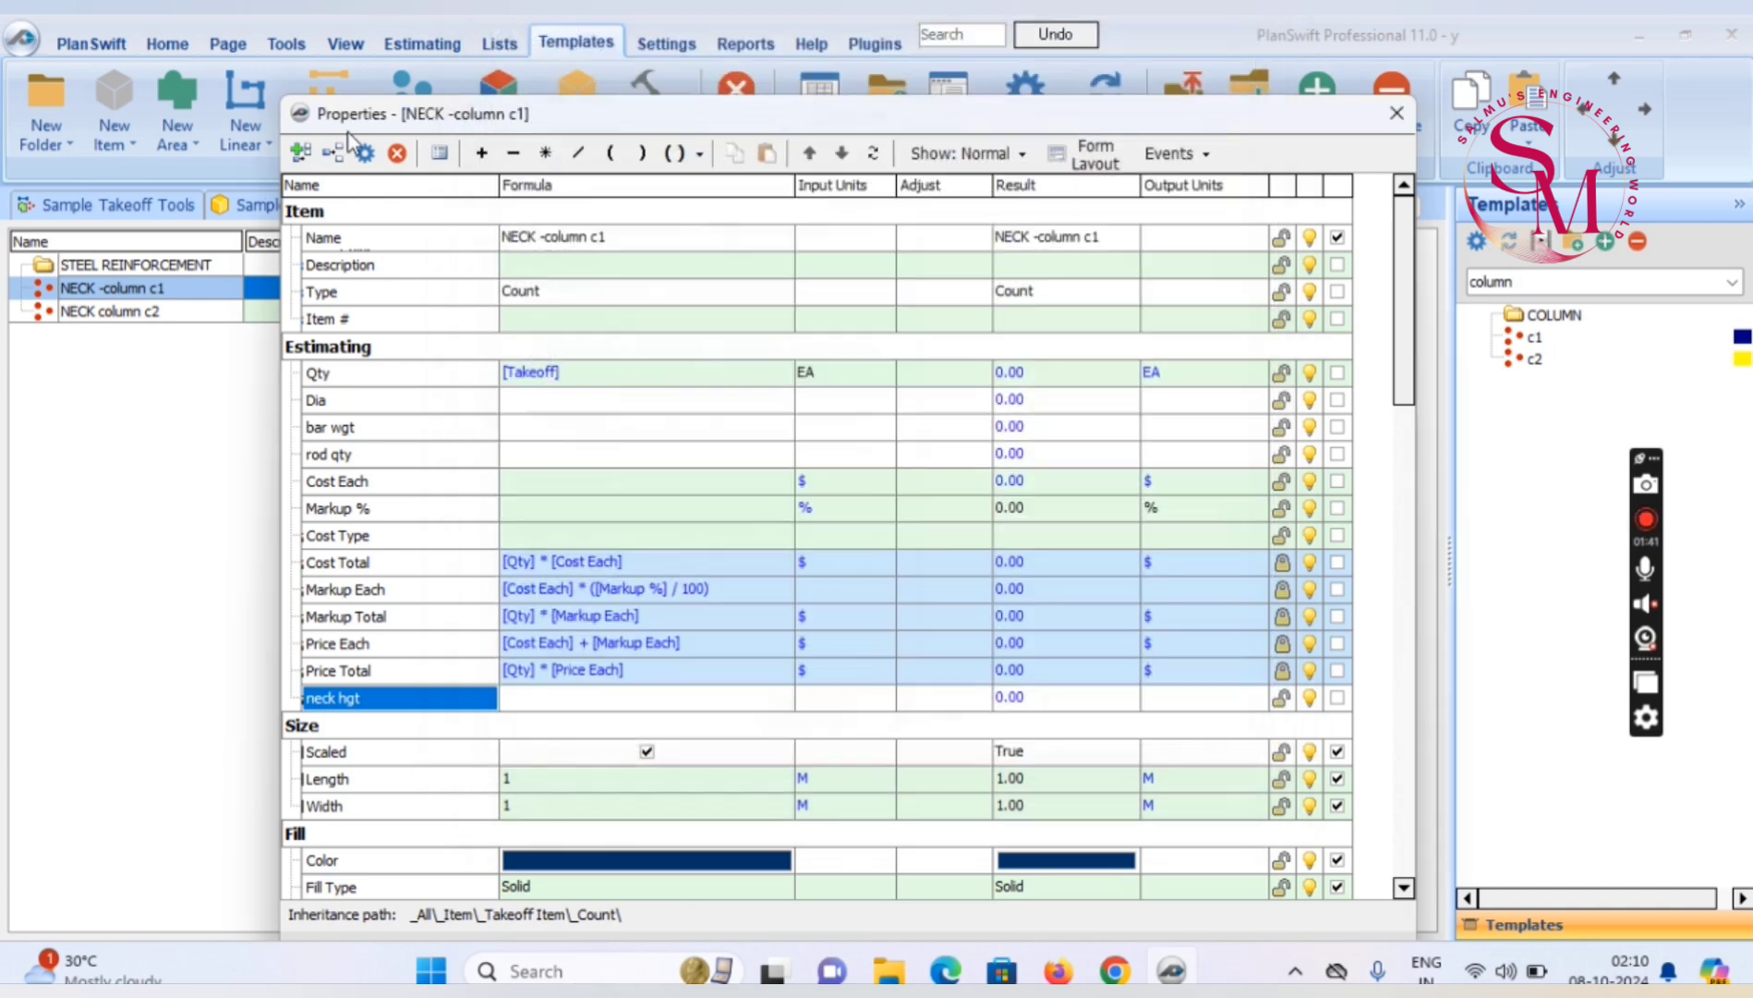
Add number properties named hz.bend and hzb.side to the Estimating group for the horizontal bend
{"action": "left_click", "coordinate": [299, 155]}
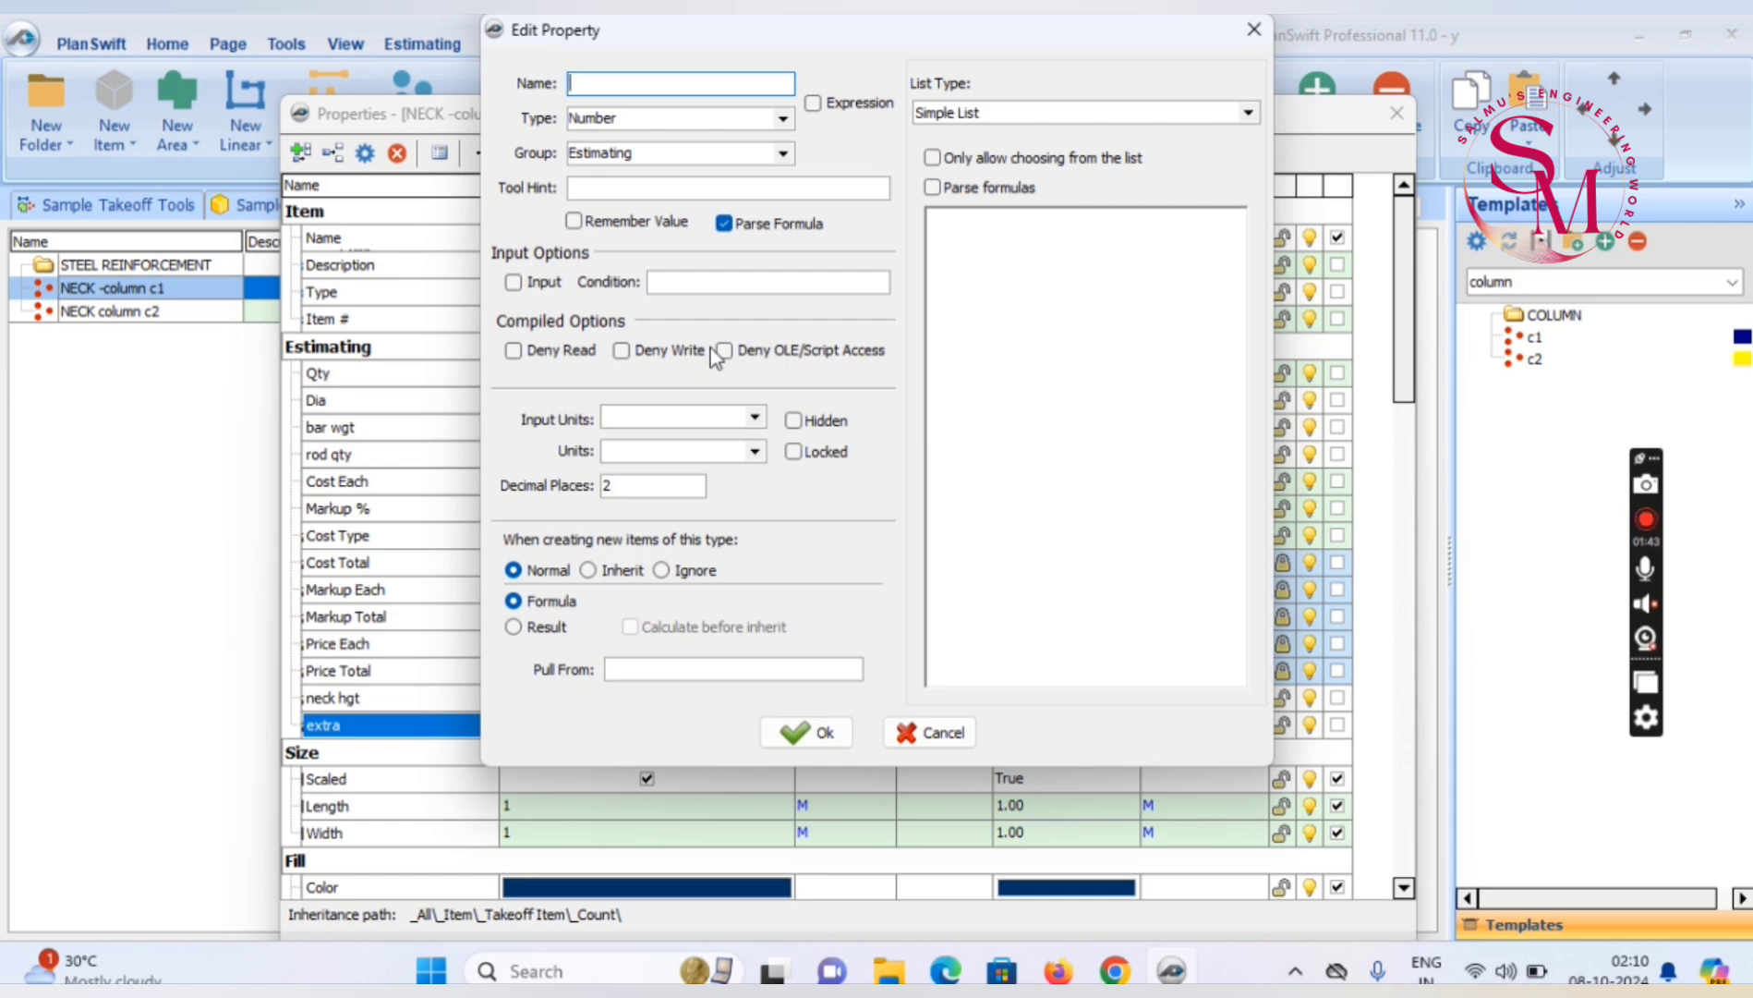
{"action": "type", "text": "hz.bend"}
{"action": "left_click", "coordinate": [820, 733]}
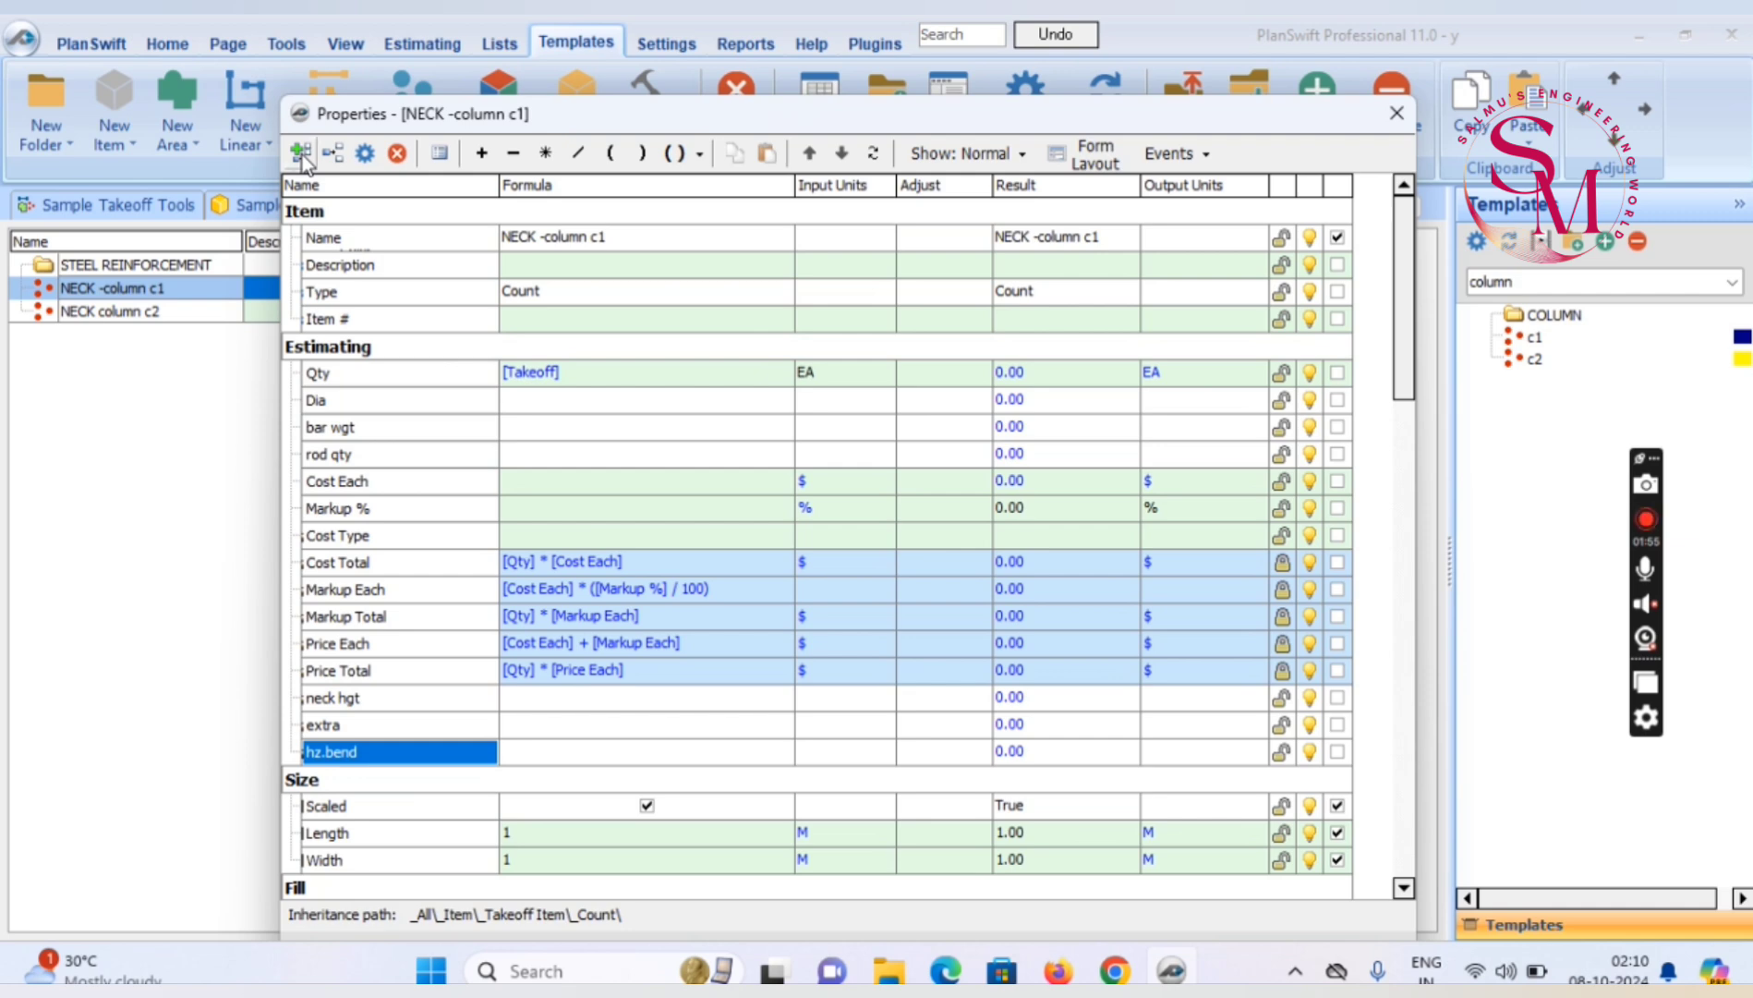
{"action": "left_click", "coordinate": [301, 153]}
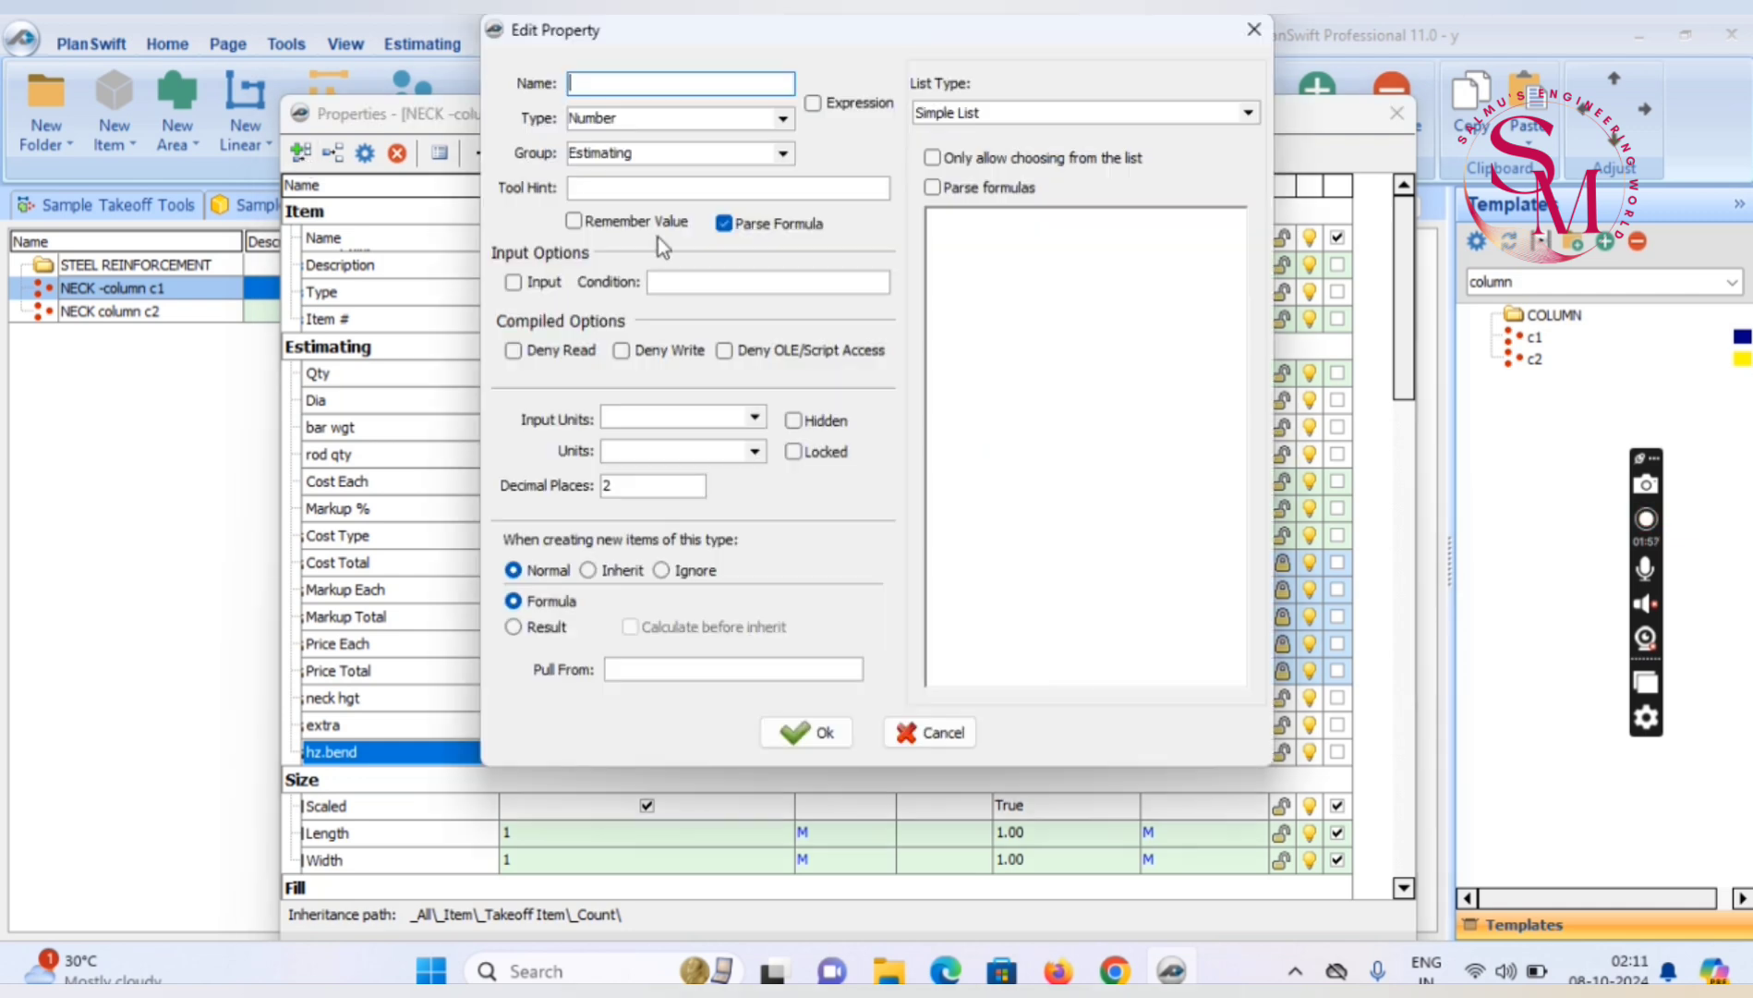
{"action": "type", "text": "hzb.side"}
{"action": "left_click", "coordinate": [817, 734]}
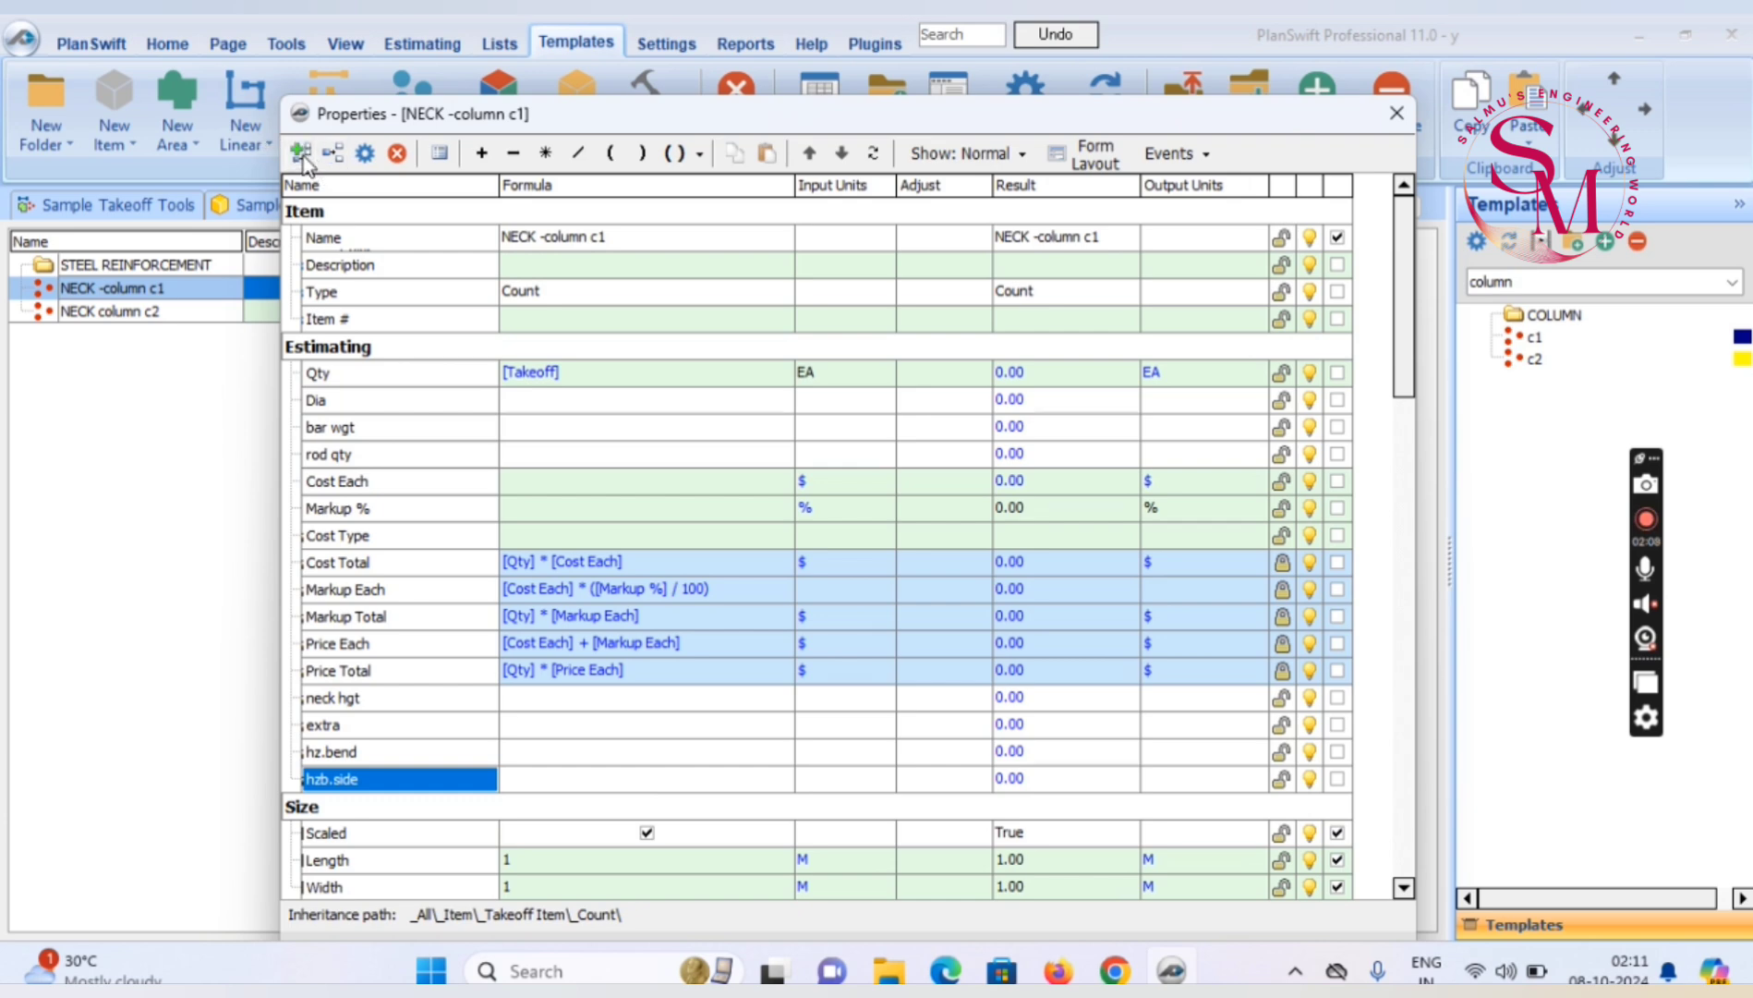
Add number properties named v.bend and v bend sid to the Estimating group for the vertical bend
{"action": "left_click", "coordinate": [302, 155]}
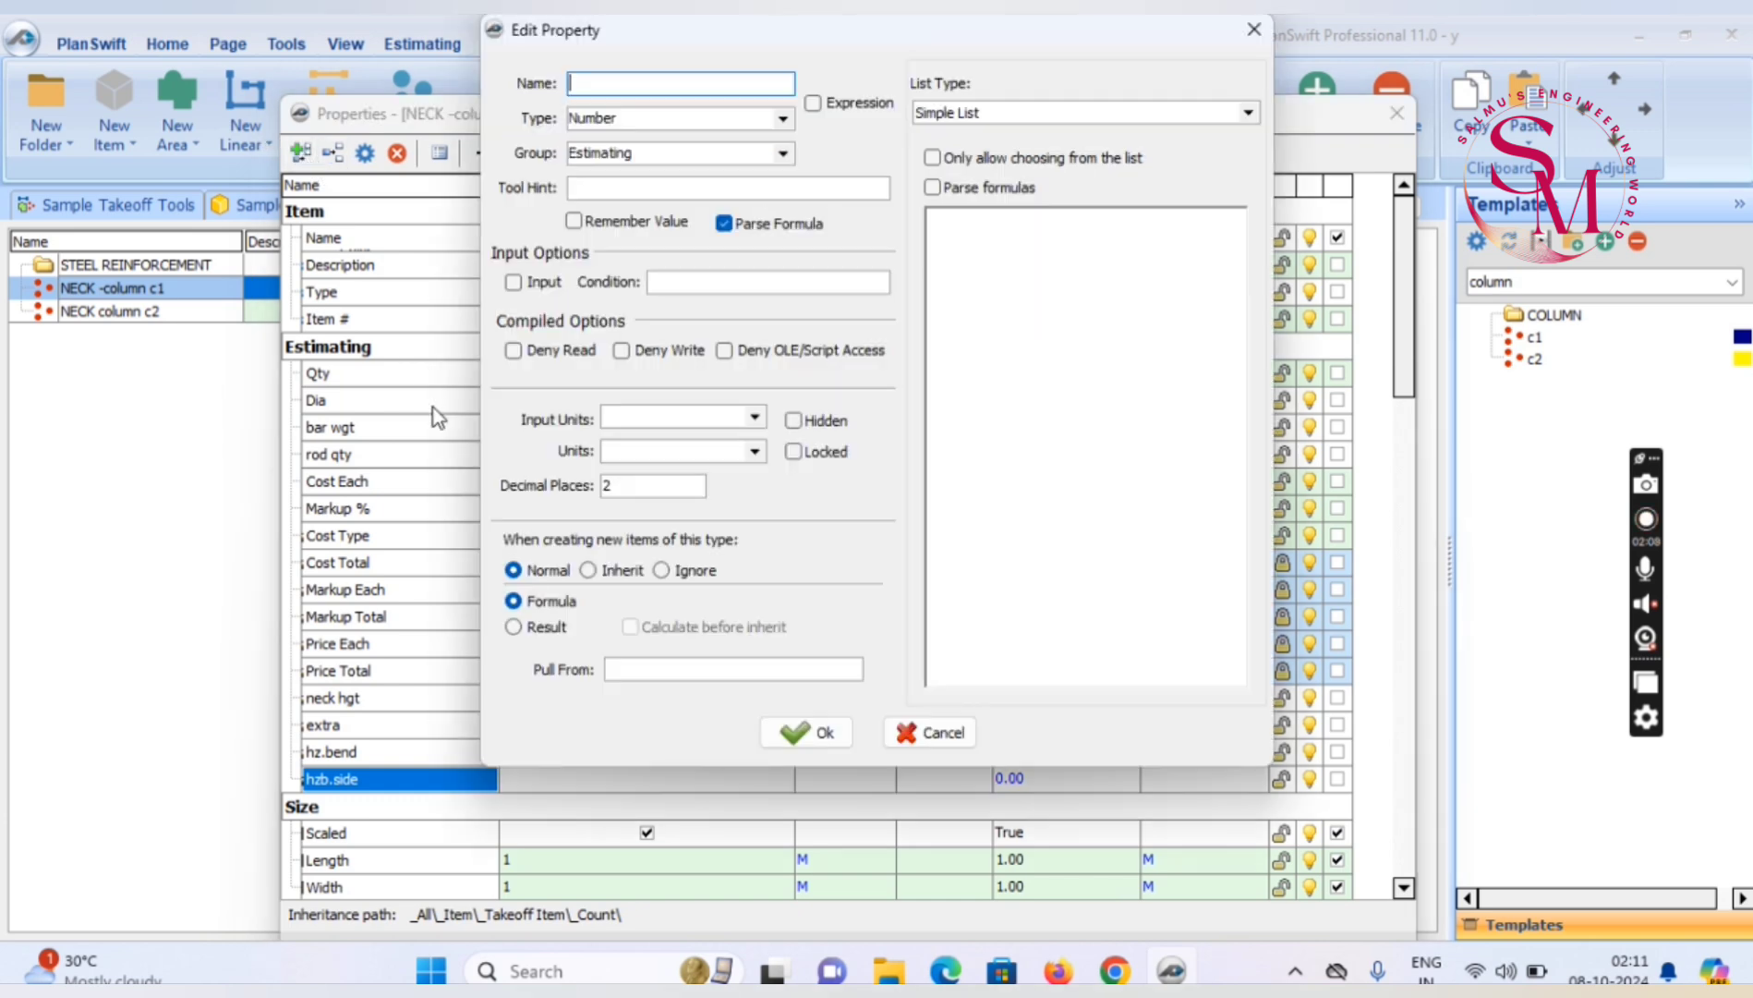
{"action": "type", "text": "v.bend"}
{"action": "left_click", "coordinate": [801, 732]}
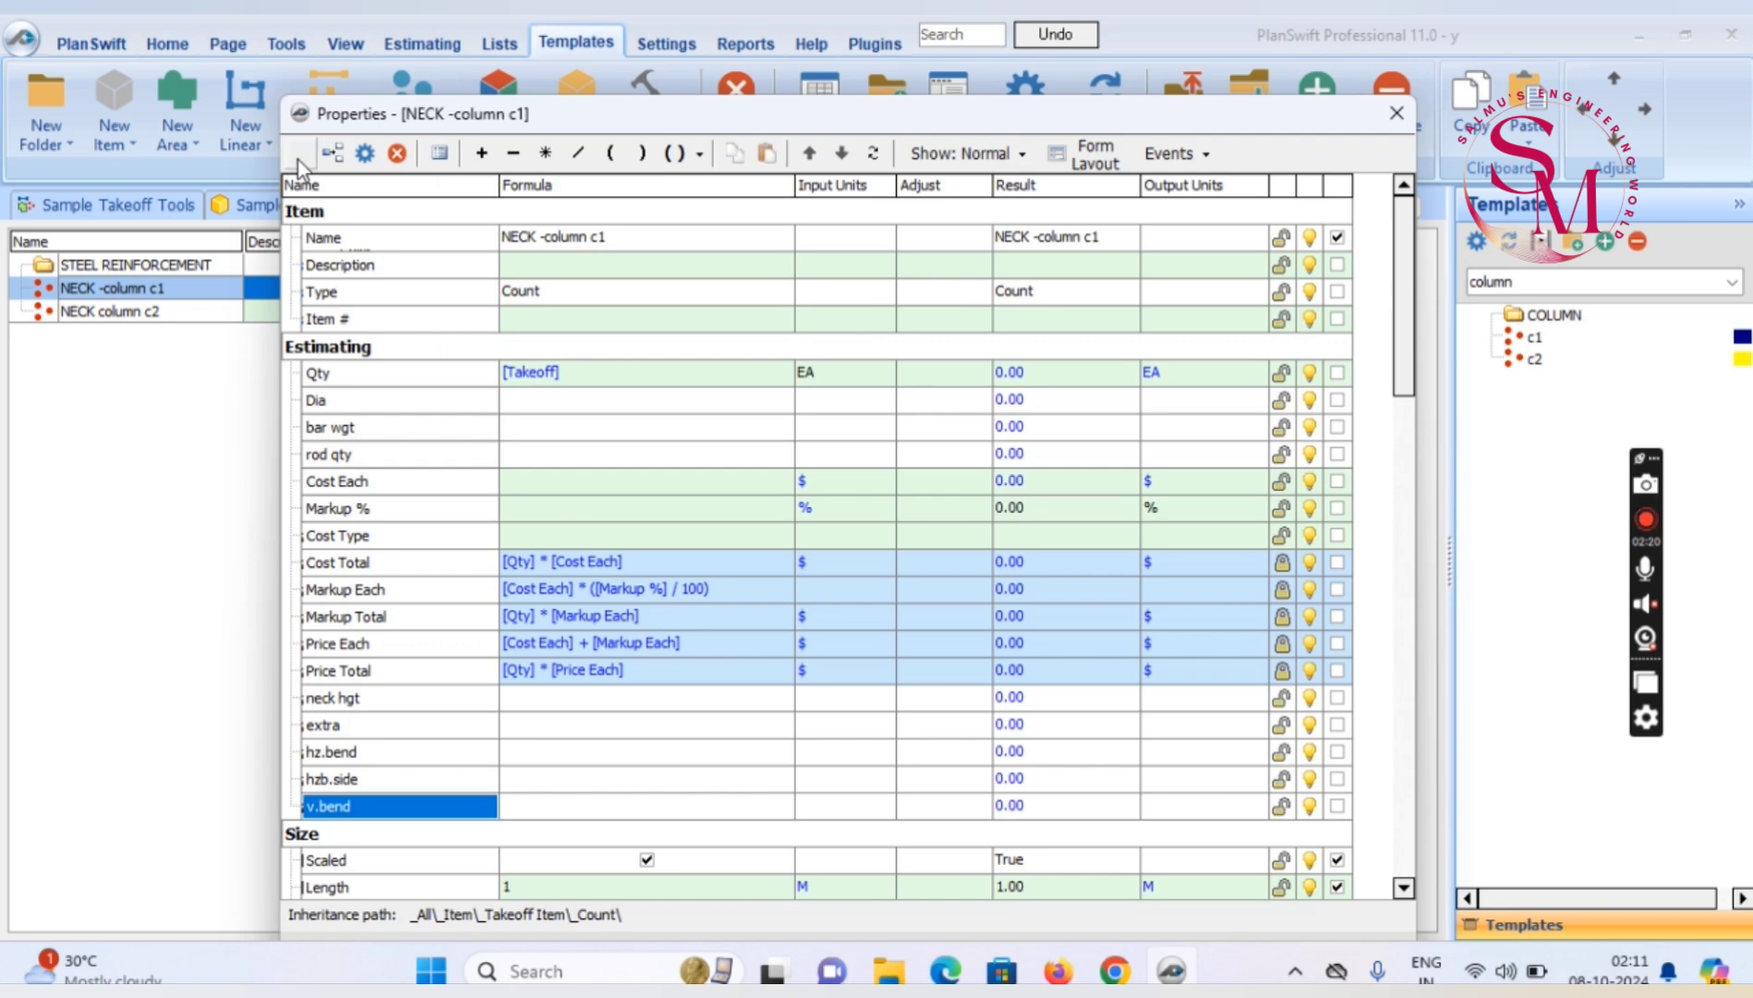
{"action": "left_click", "coordinate": [298, 152]}
{"action": "type", "text": "v"}
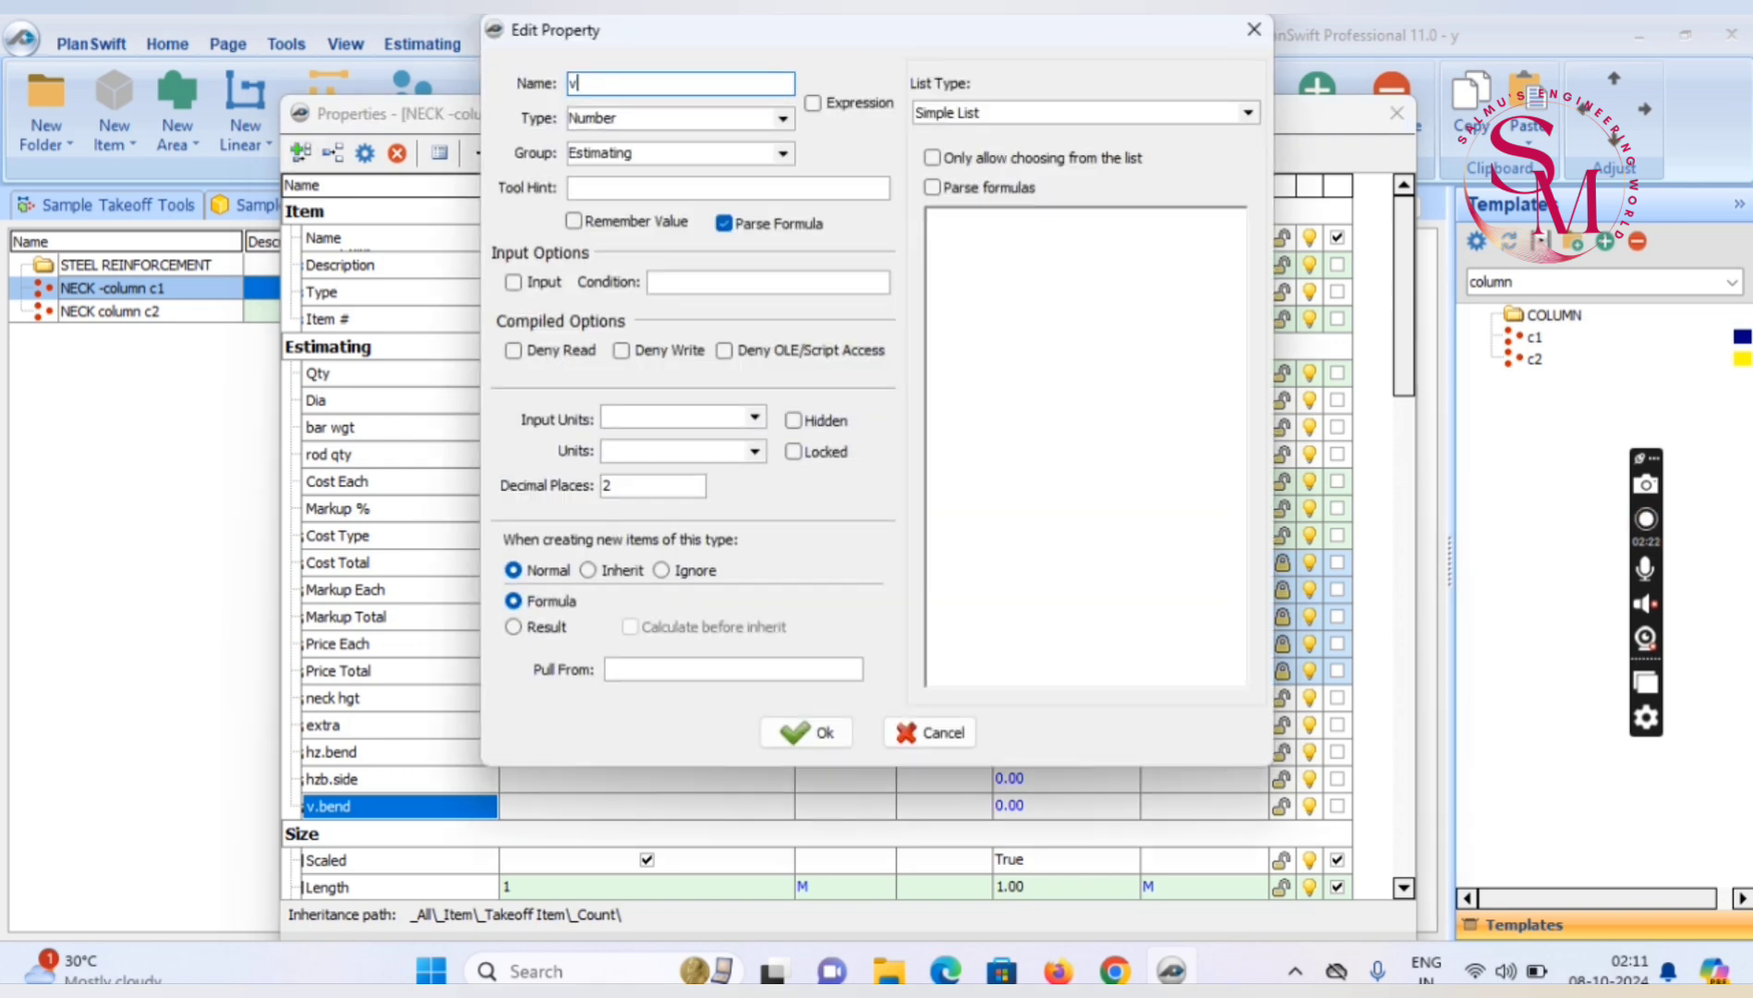
{"action": "type", "text": " bend sid"}
{"action": "left_click", "coordinate": [806, 733]}
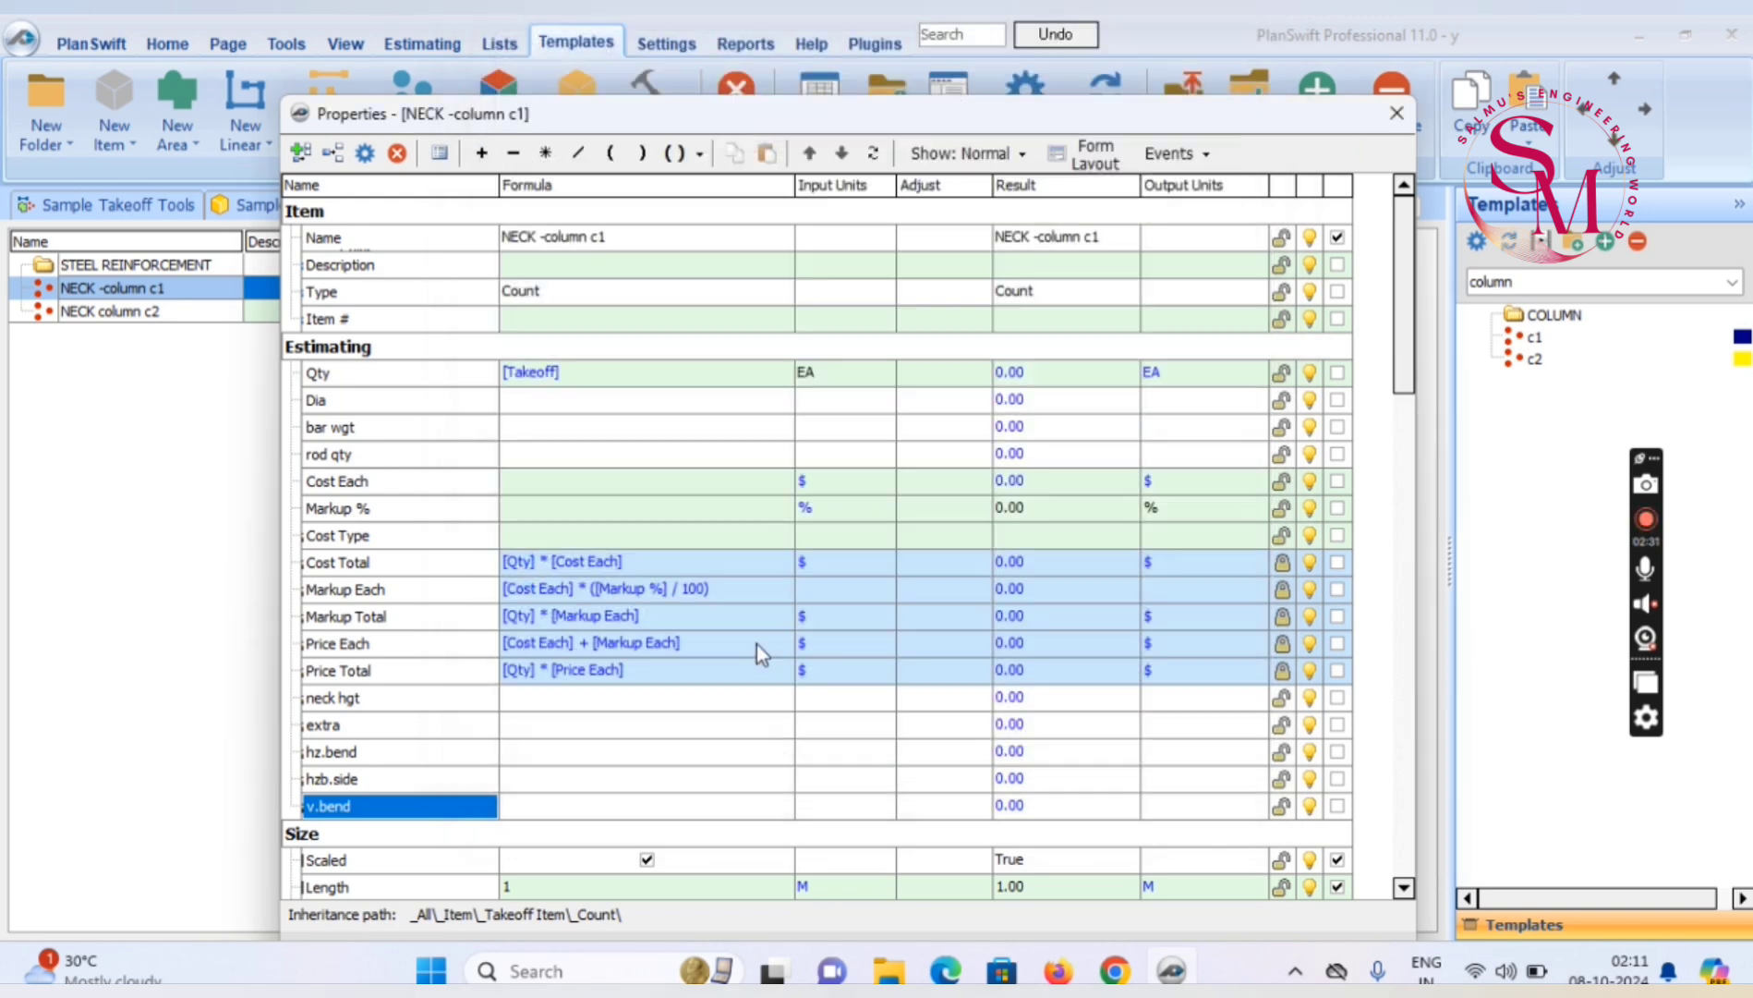
Add a number property named sum of bend to the Estimating group
{"action": "left_click", "coordinate": [302, 154]}
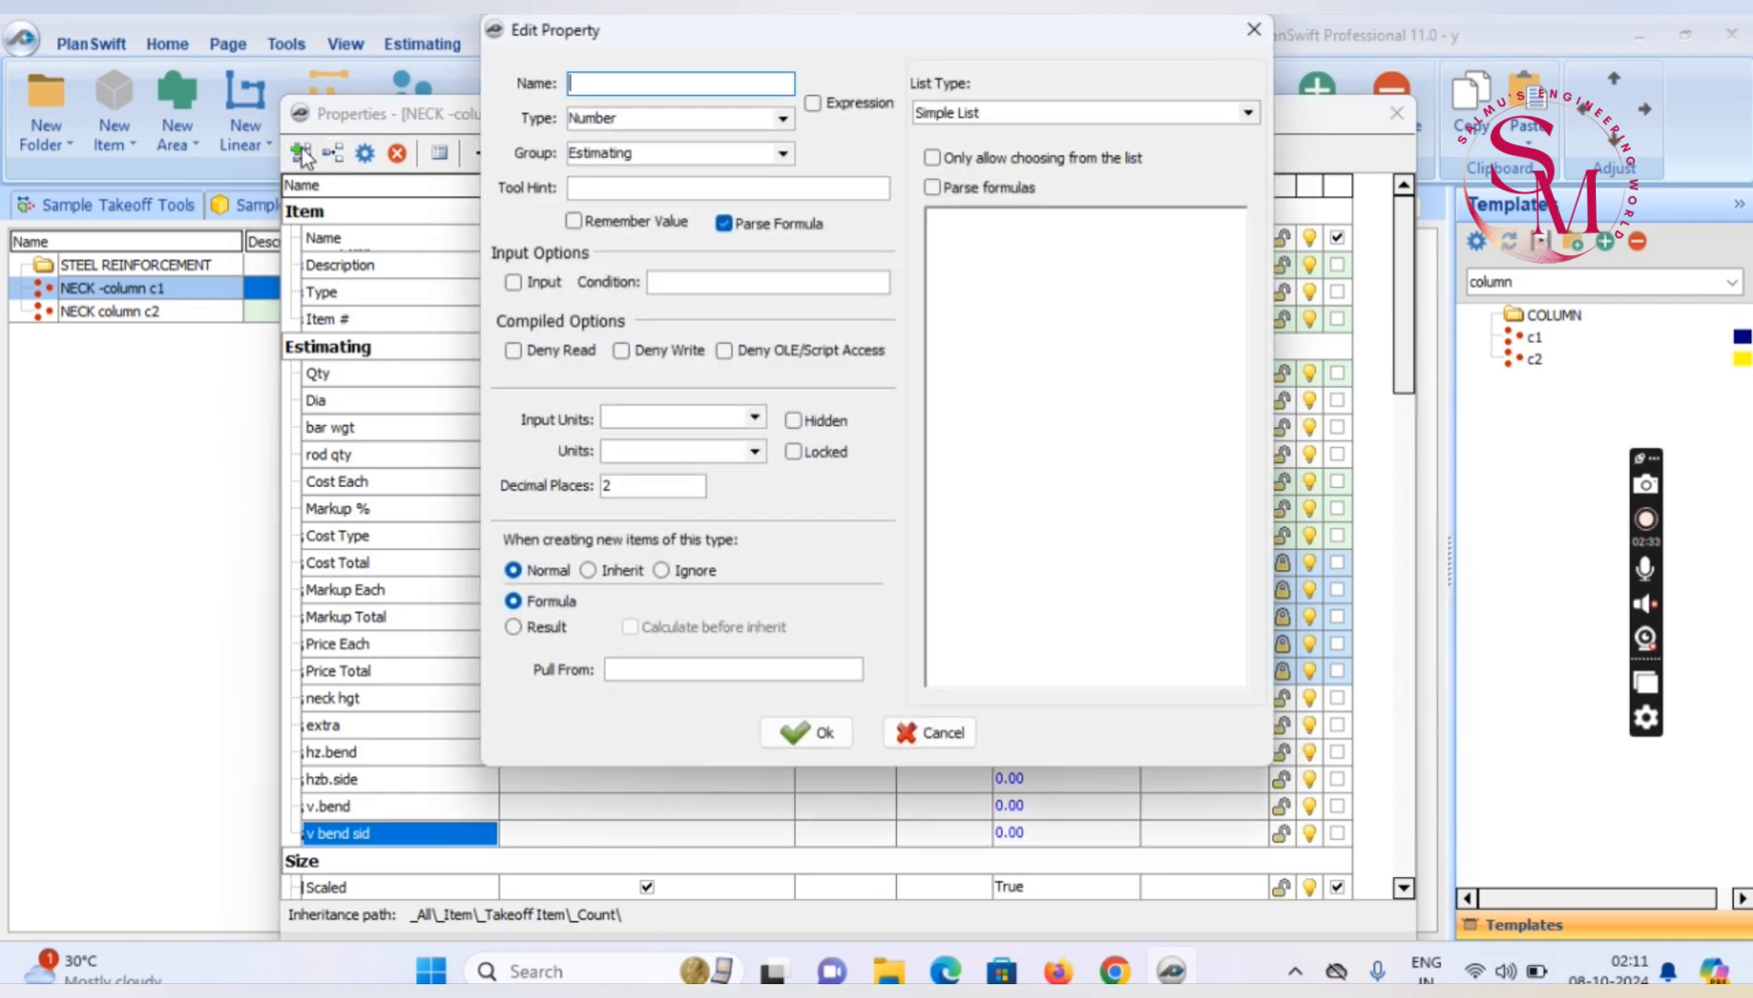
{"action": "type", "text": "sum of bend"}
{"action": "left_click", "coordinate": [822, 734]}
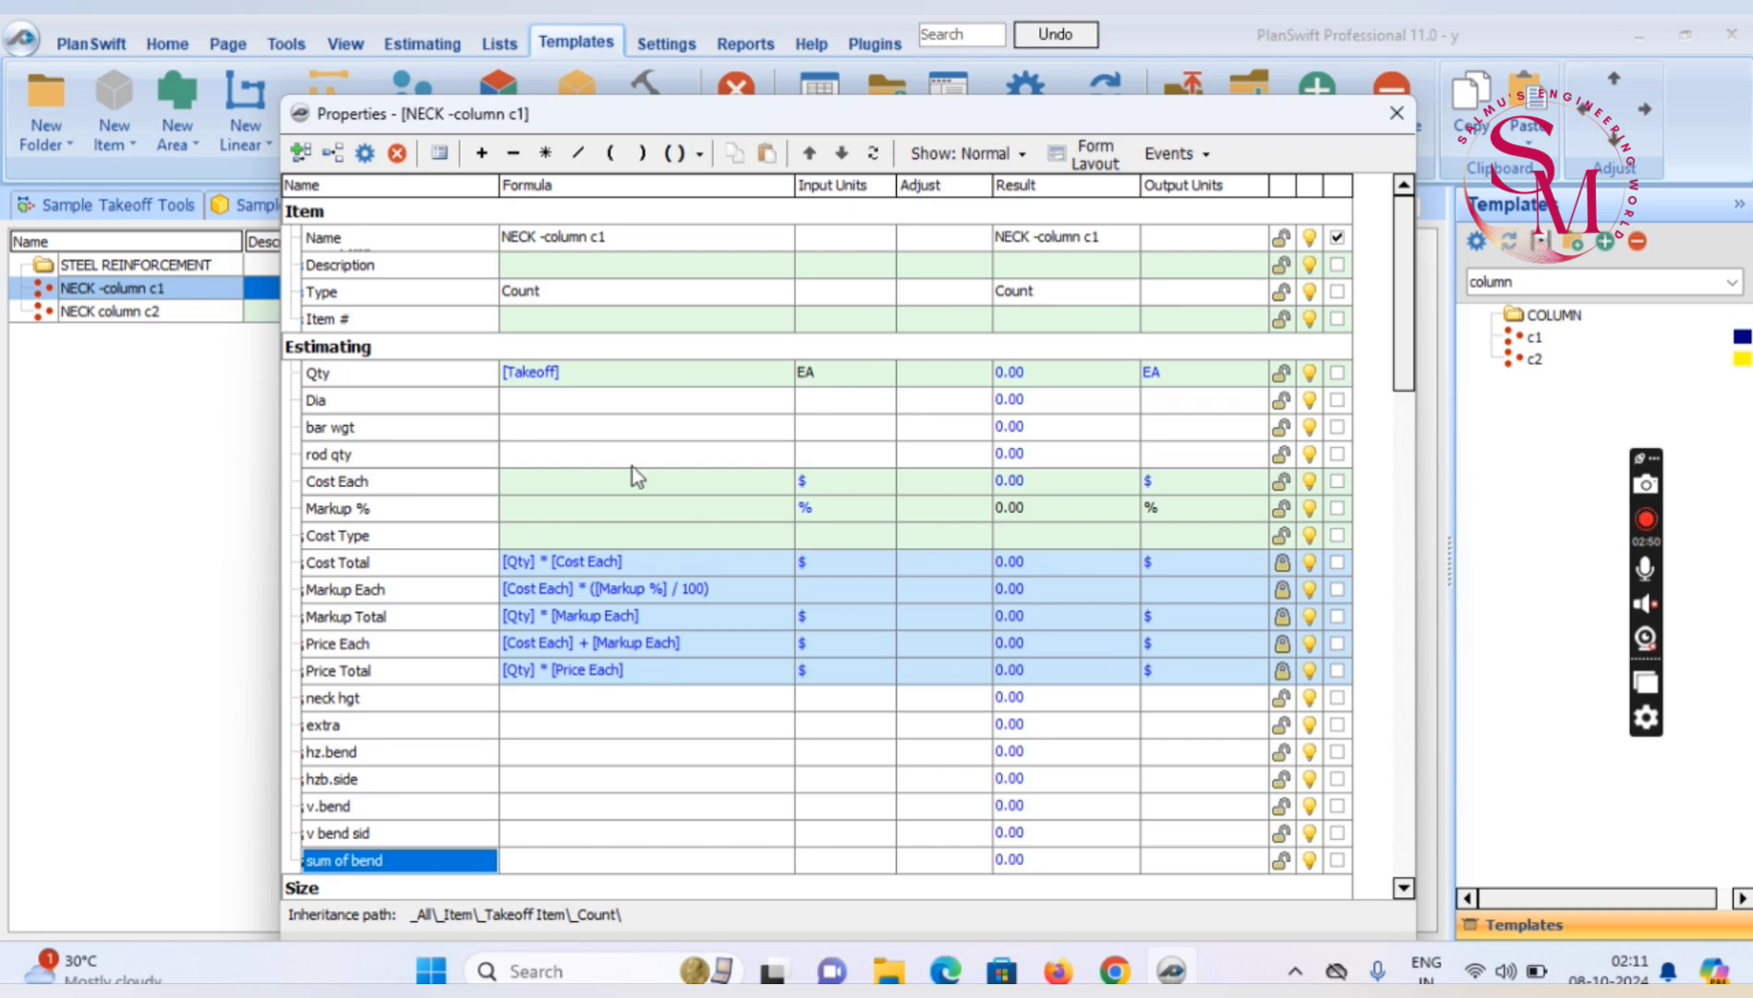
Reorder the Estimating properties so that neck hgt sits directly below rod qty
{"action": "left_click", "coordinate": [372, 727]}
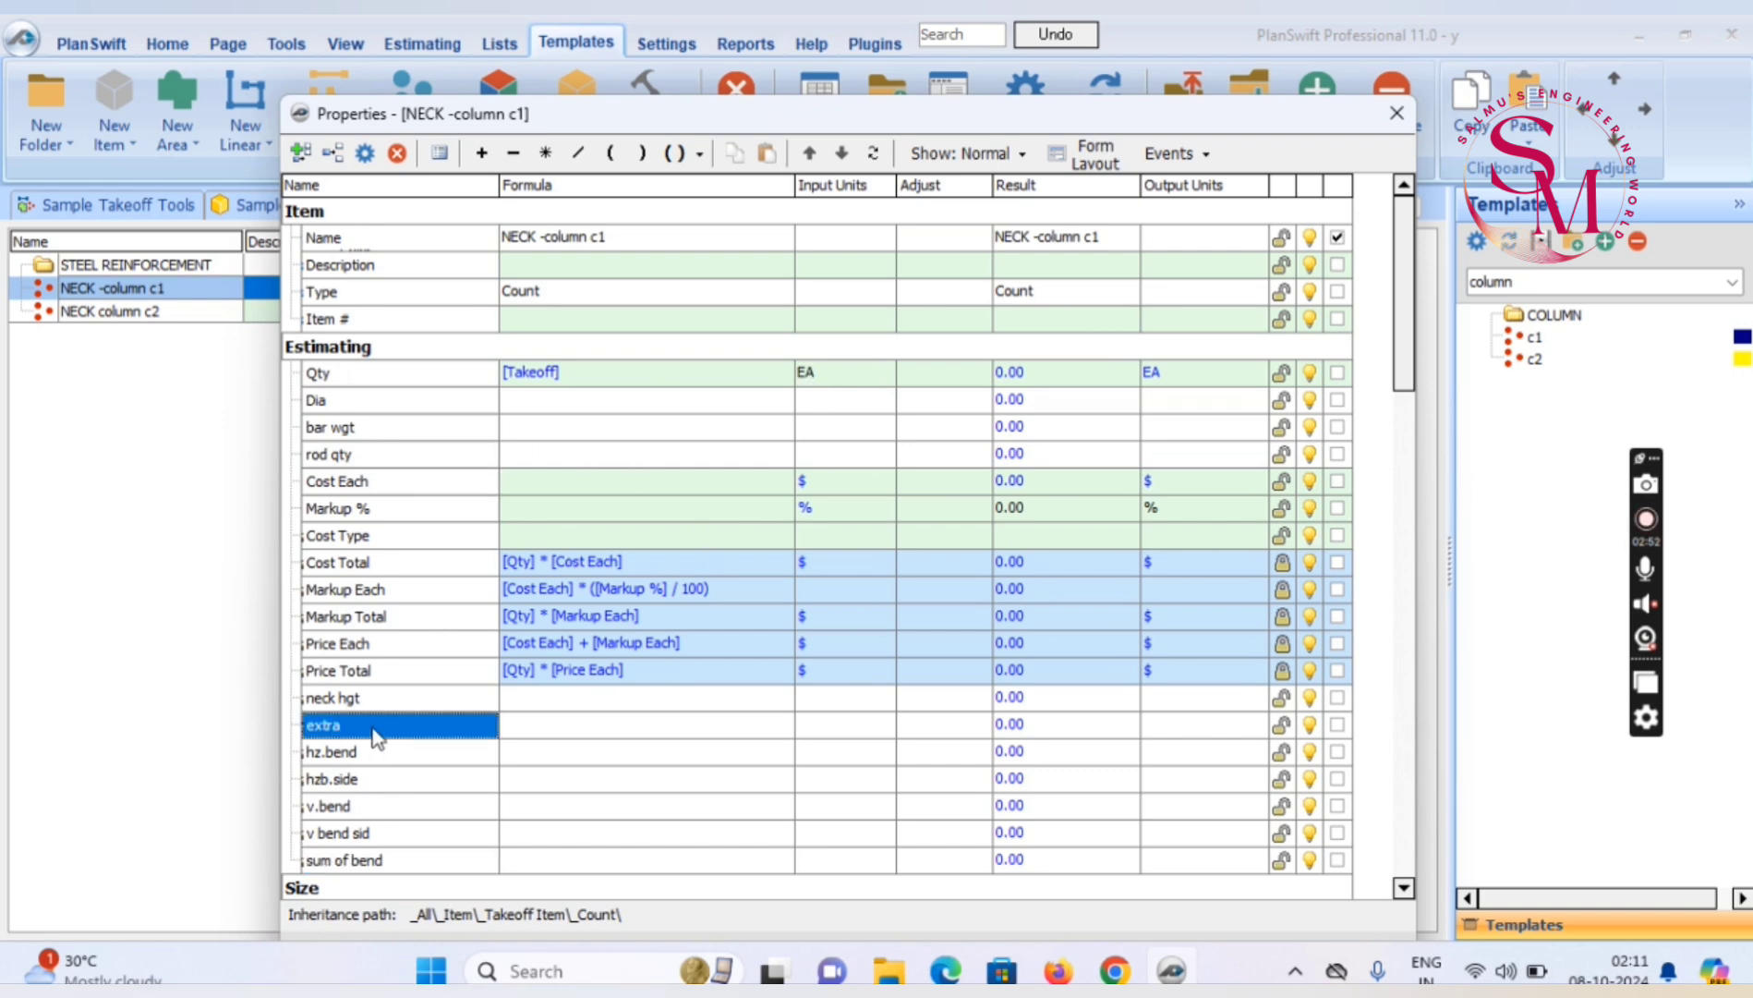
{"action": "scroll", "coordinate": [374, 735], "scroll_direction": "down", "scroll_amount": 3}
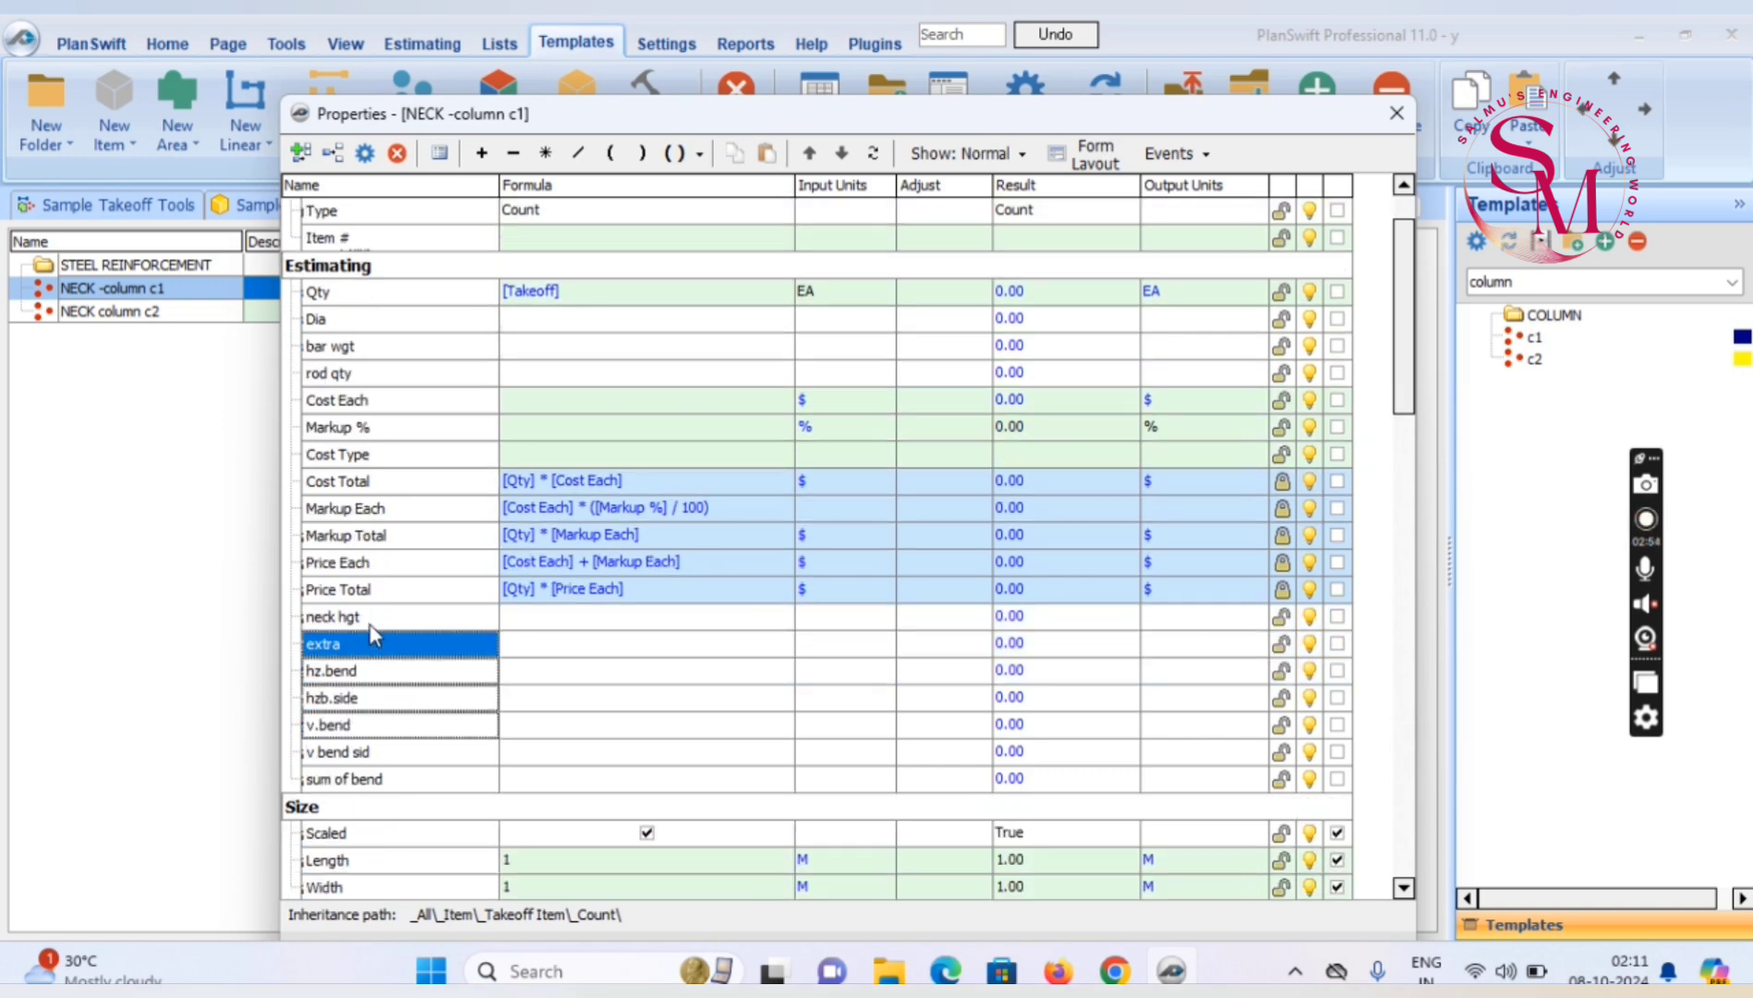
{"action": "left_click", "coordinate": [372, 617]}
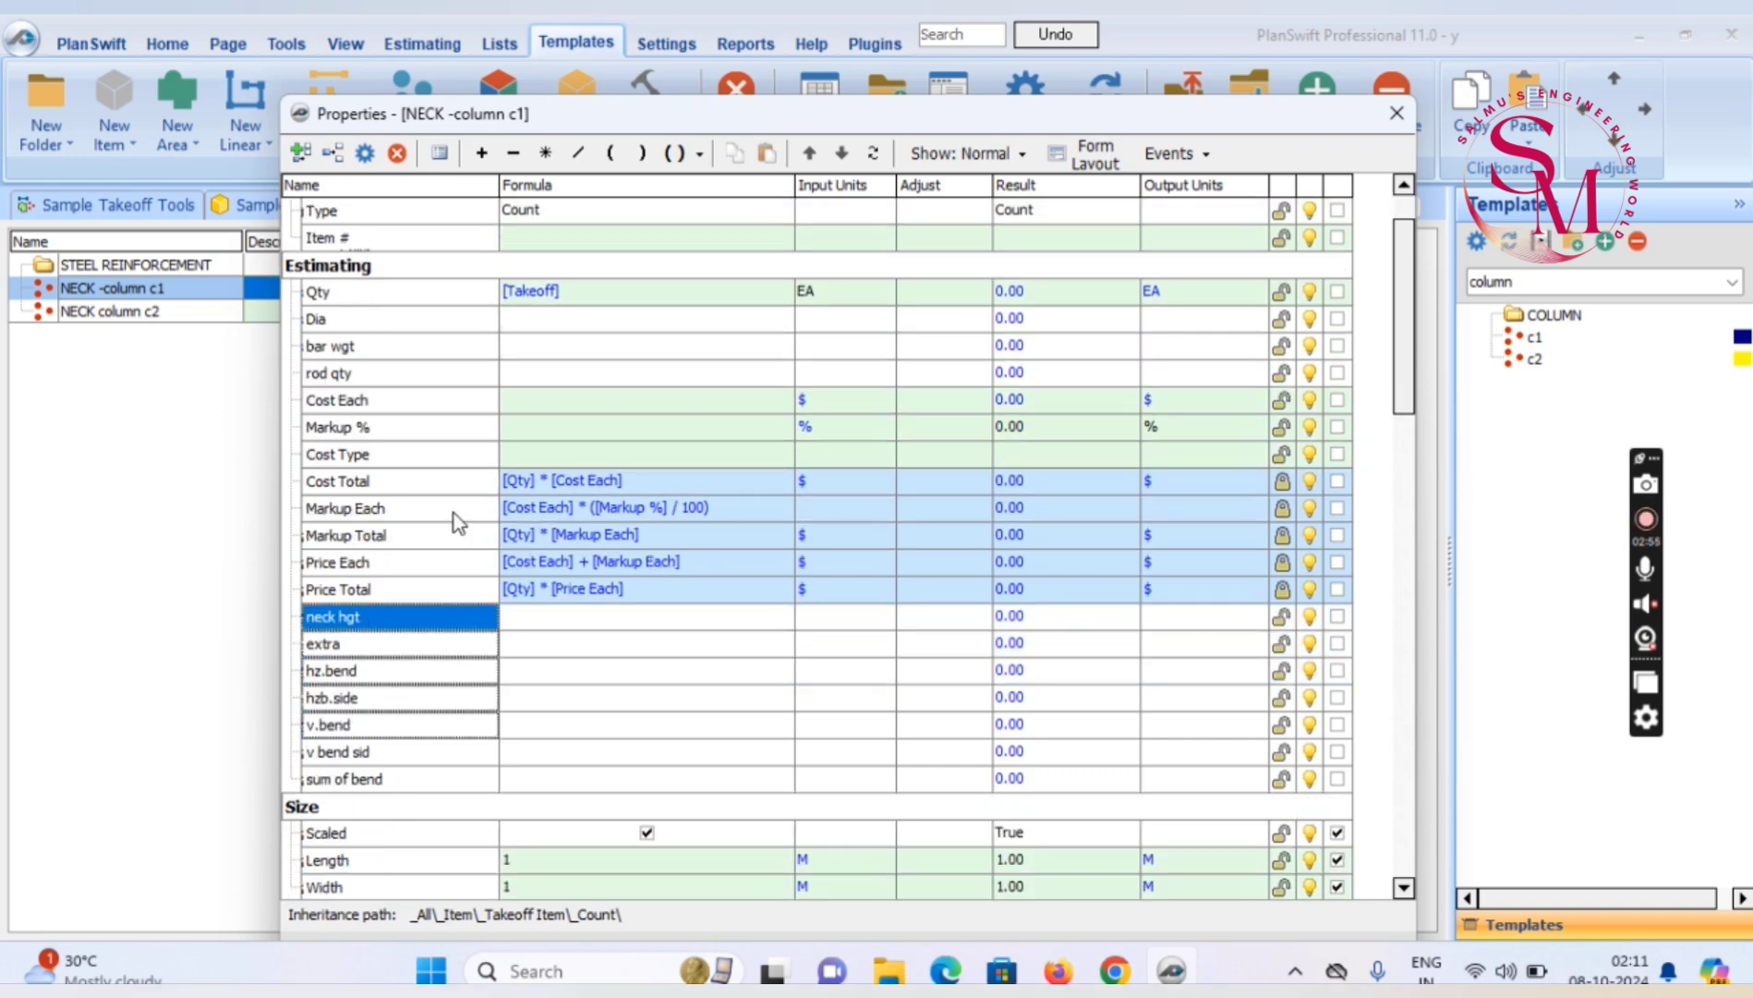
{"action": "left_click", "coordinate": [810, 154]}
{"action": "left_click", "coordinate": [810, 154]}
{"action": "left_click", "coordinate": [810, 155]}
{"action": "left_click", "coordinate": [810, 154]}
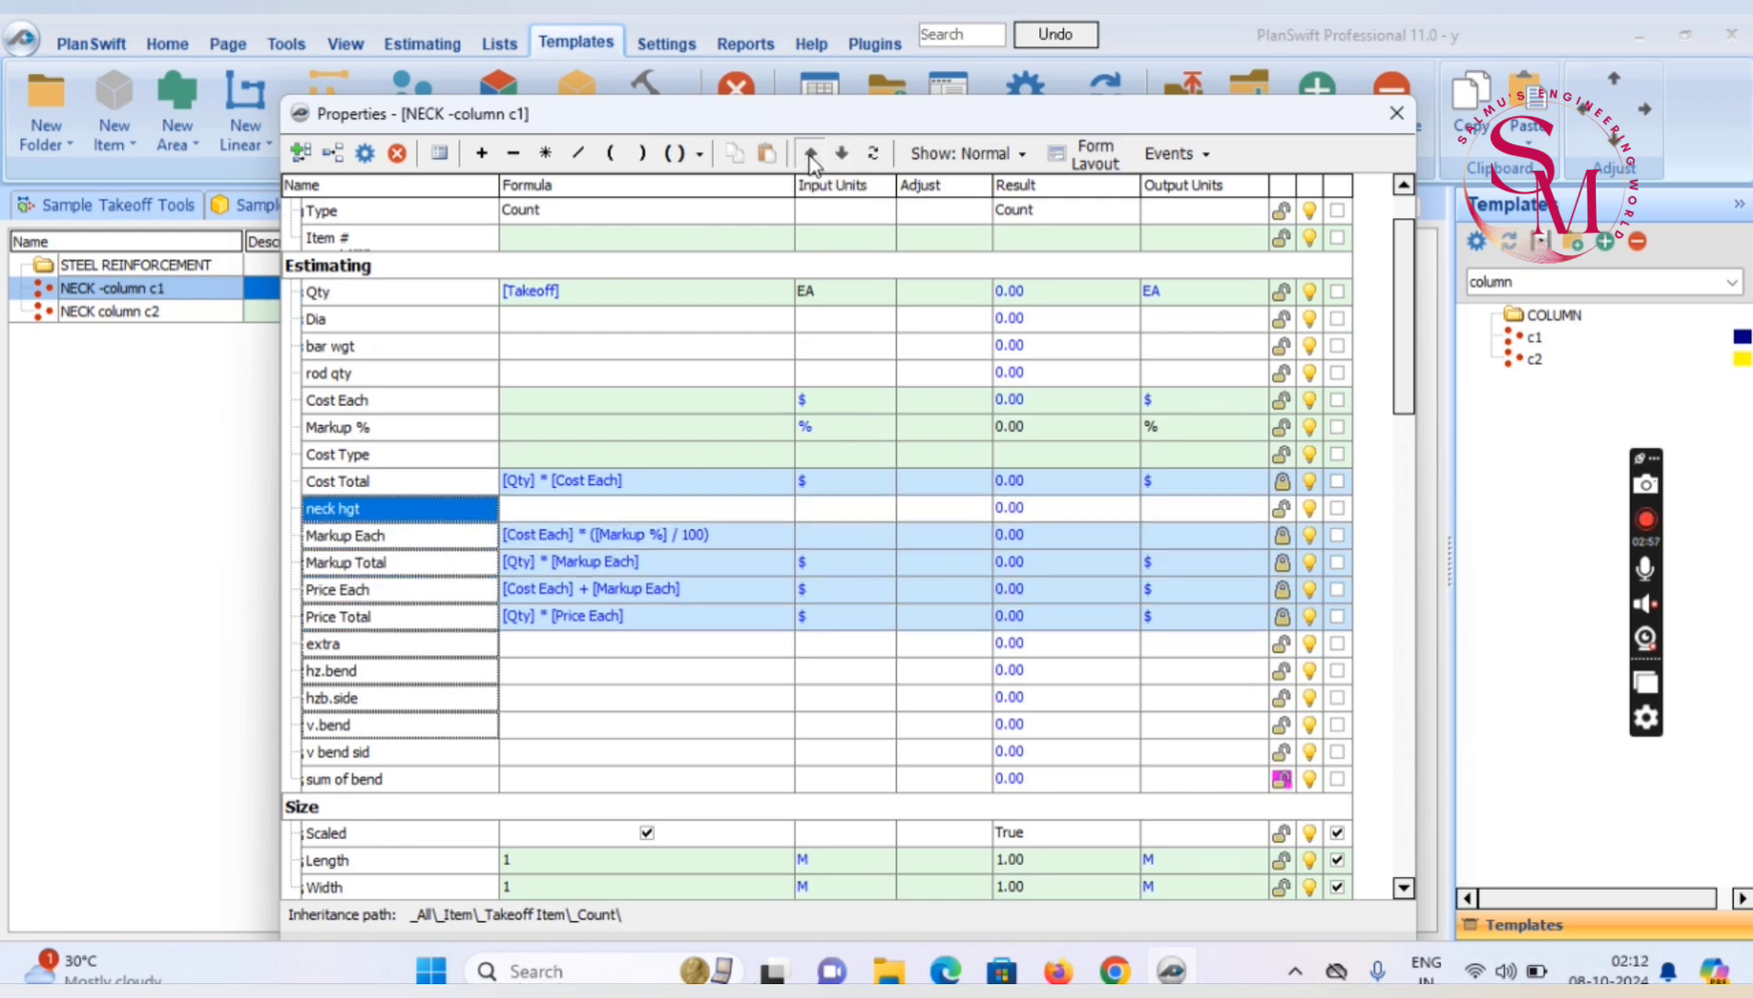
{"action": "left_click", "coordinate": [810, 155]}
{"action": "left_click", "coordinate": [810, 155]}
{"action": "left_click", "coordinate": [810, 155]}
{"action": "left_click", "coordinate": [810, 155]}
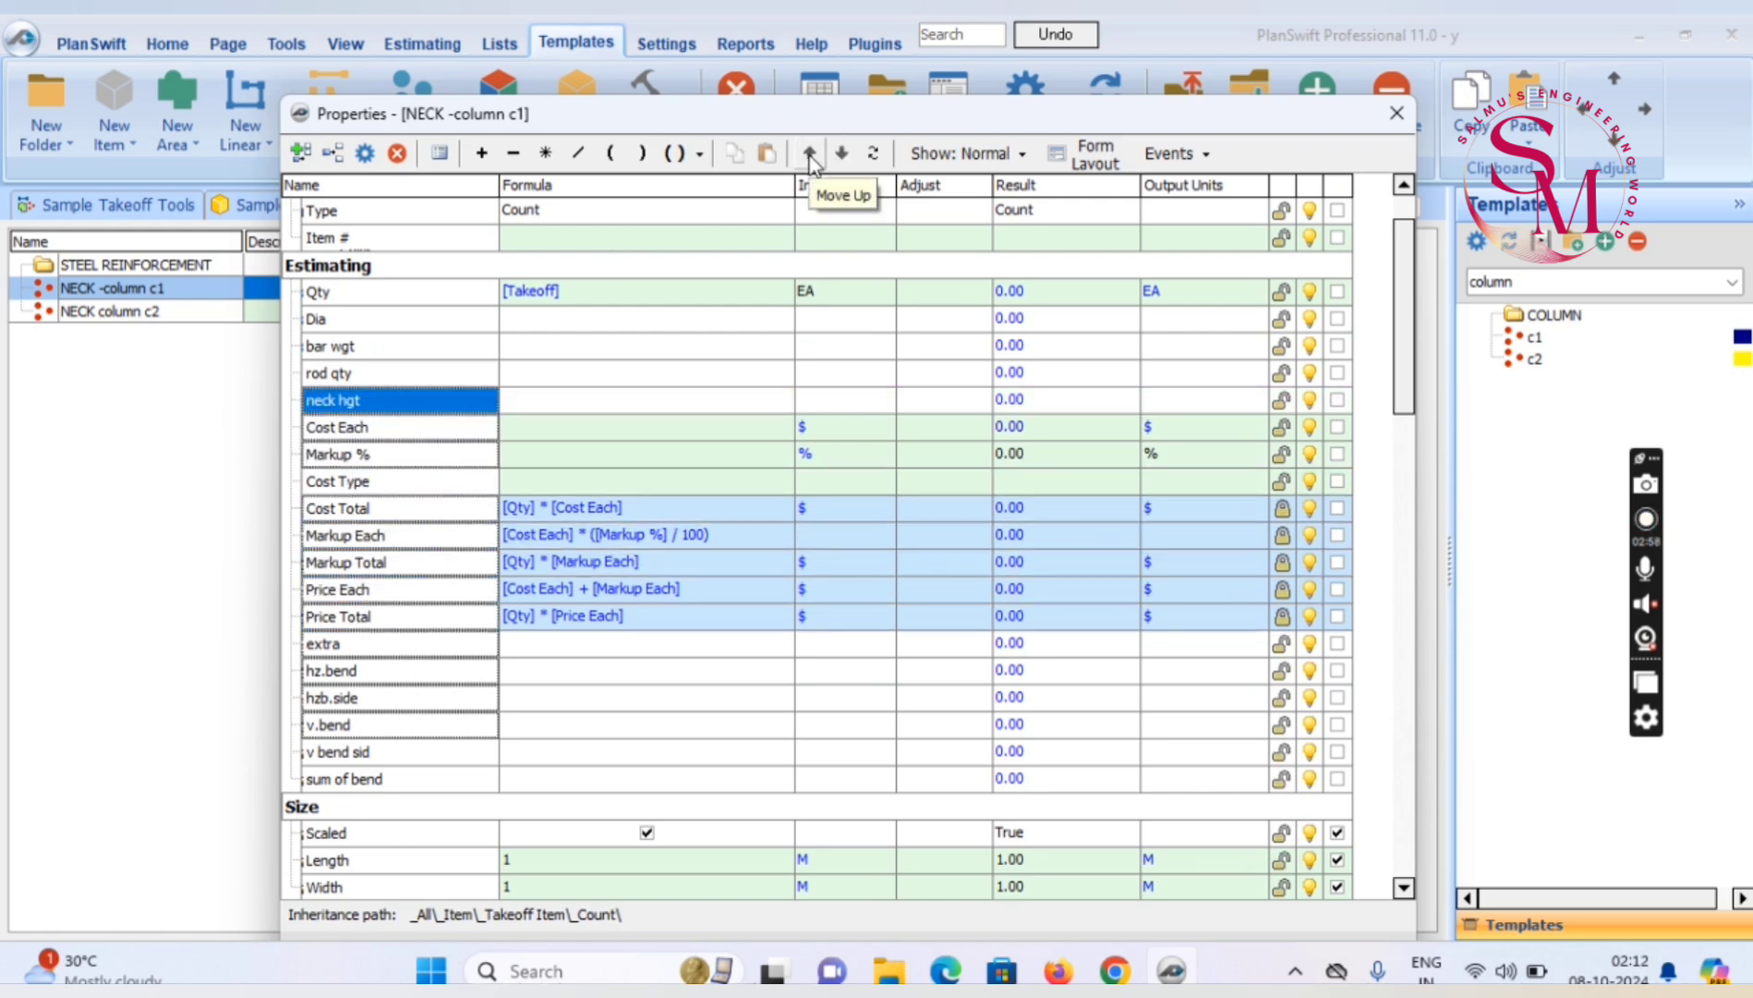
Move the extra property up in the Estimating group to directly below neck hgt
{"action": "left_click", "coordinate": [368, 646]}
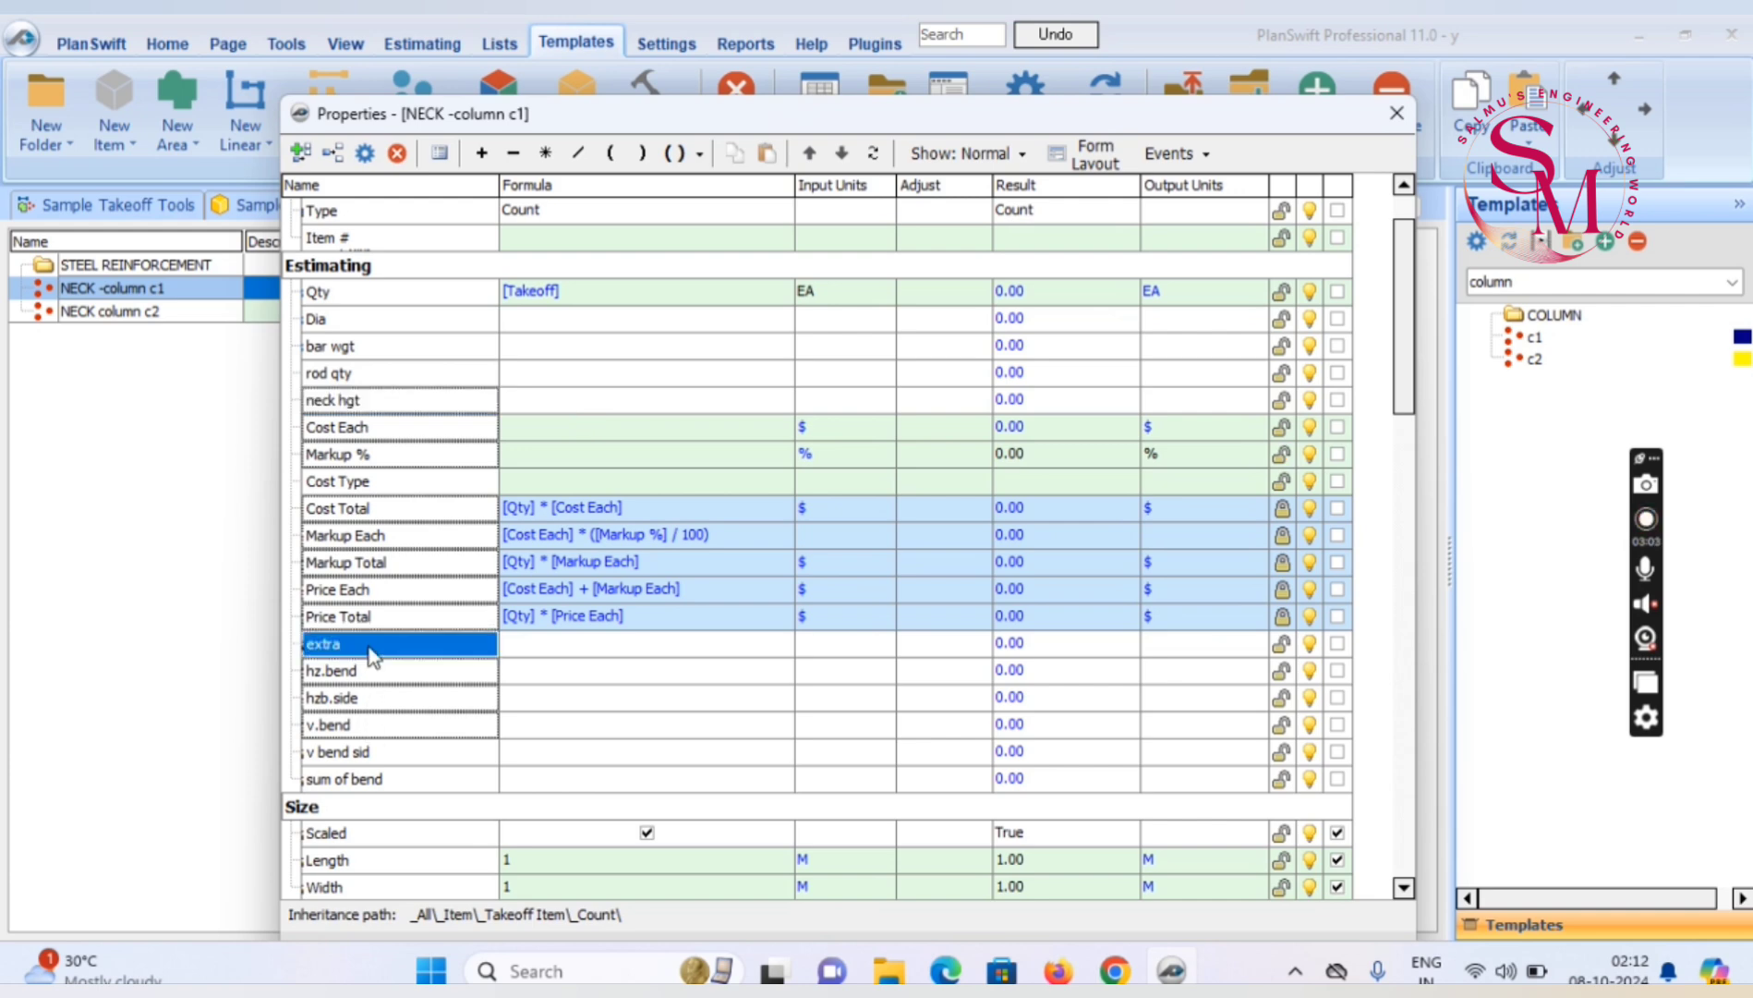
{"action": "left_click", "coordinate": [810, 154]}
{"action": "left_click", "coordinate": [810, 154]}
{"action": "left_click", "coordinate": [810, 155]}
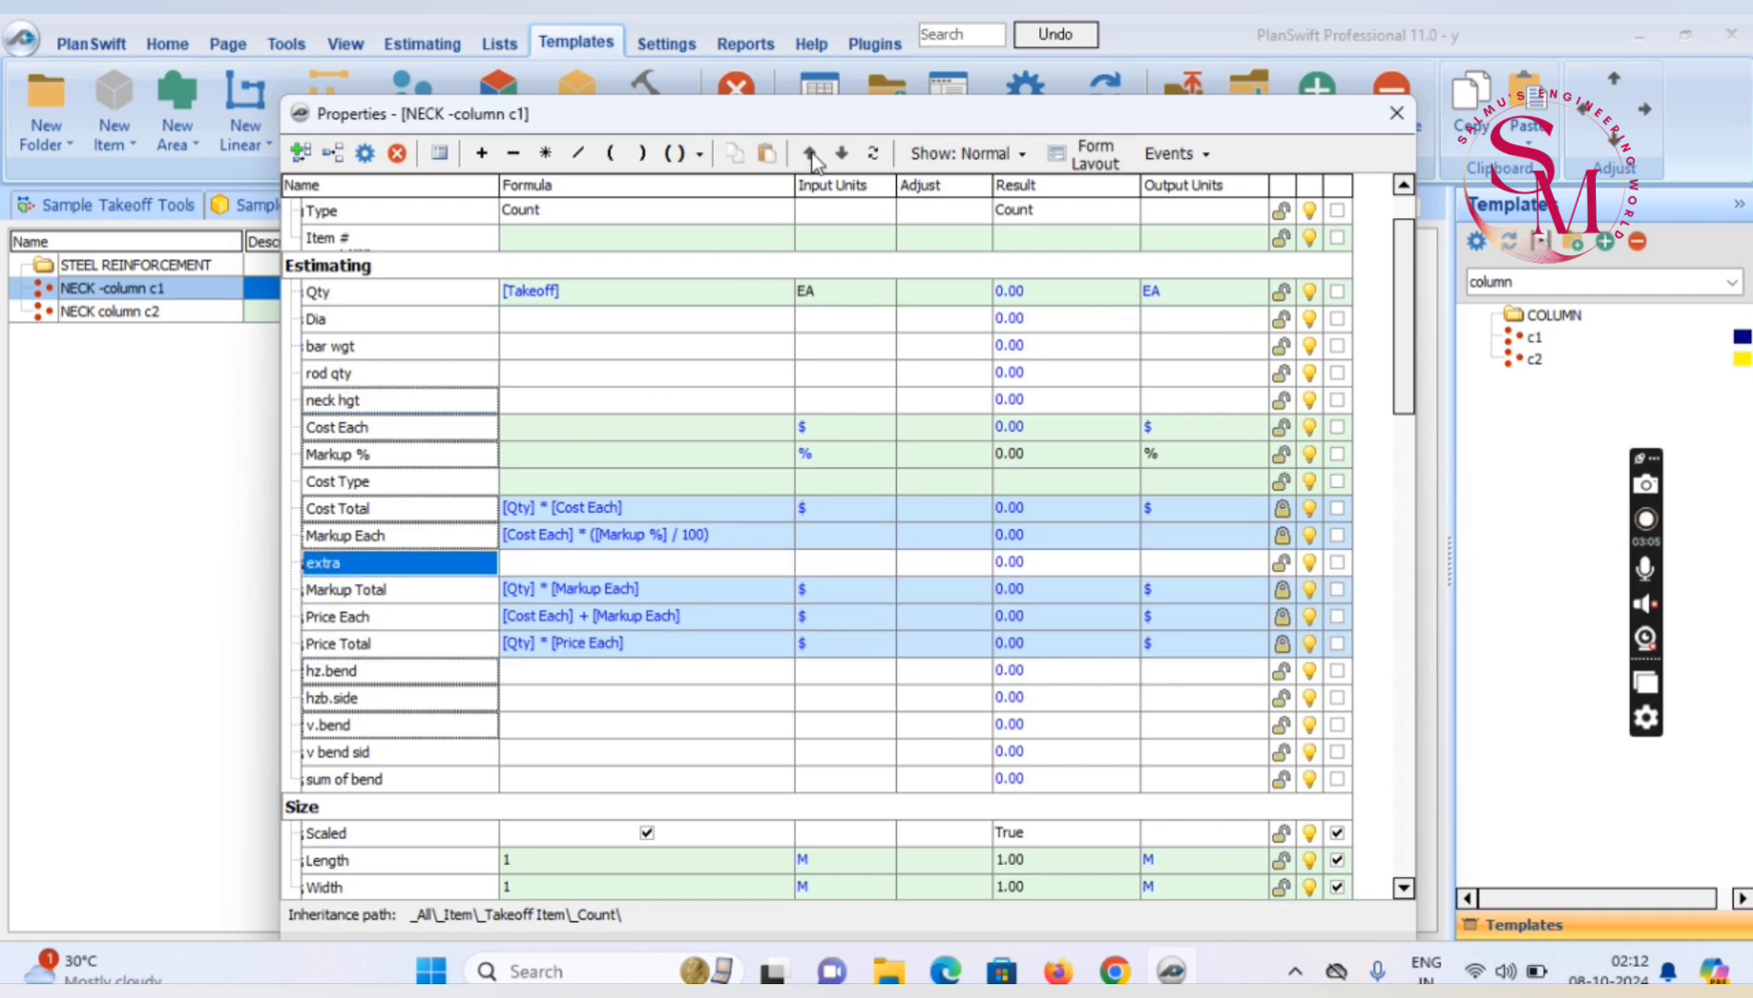
{"action": "left_click", "coordinate": [810, 154]}
{"action": "left_click", "coordinate": [810, 154]}
{"action": "left_click", "coordinate": [810, 154]}
{"action": "left_click", "coordinate": [810, 154]}
{"action": "left_click", "coordinate": [810, 155]}
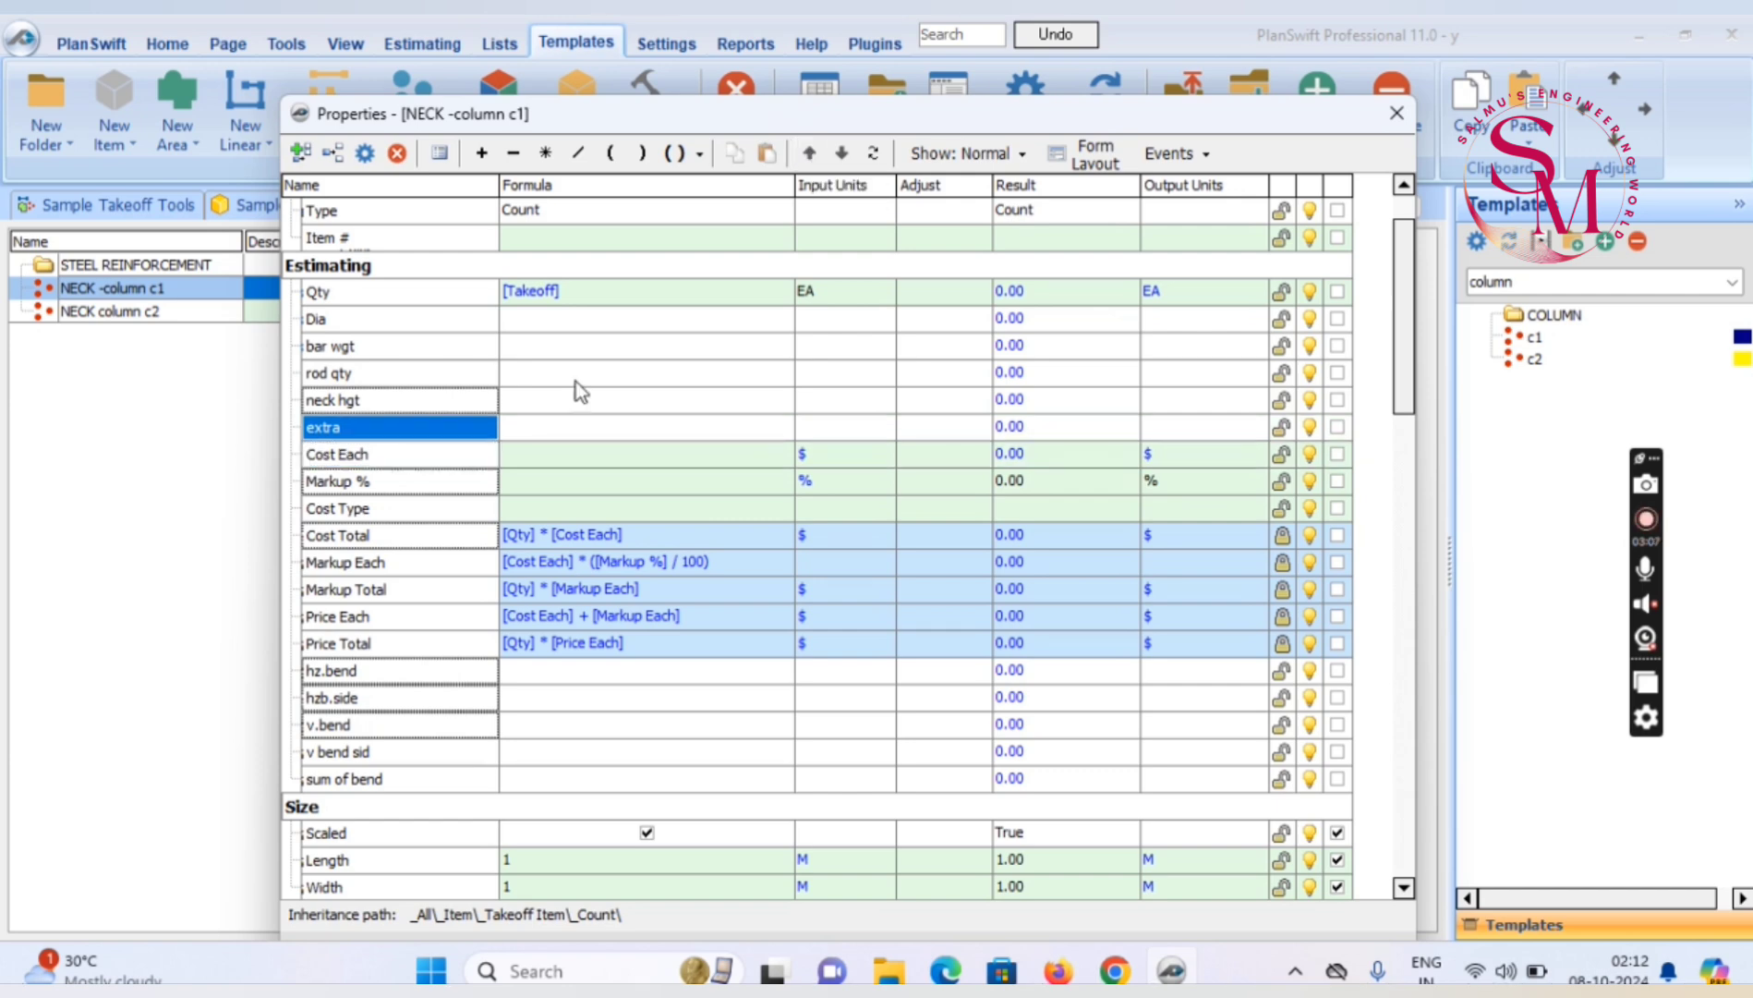
Move the hz.bend property up in the Estimating group to directly below extra
{"action": "left_click", "coordinate": [369, 671]}
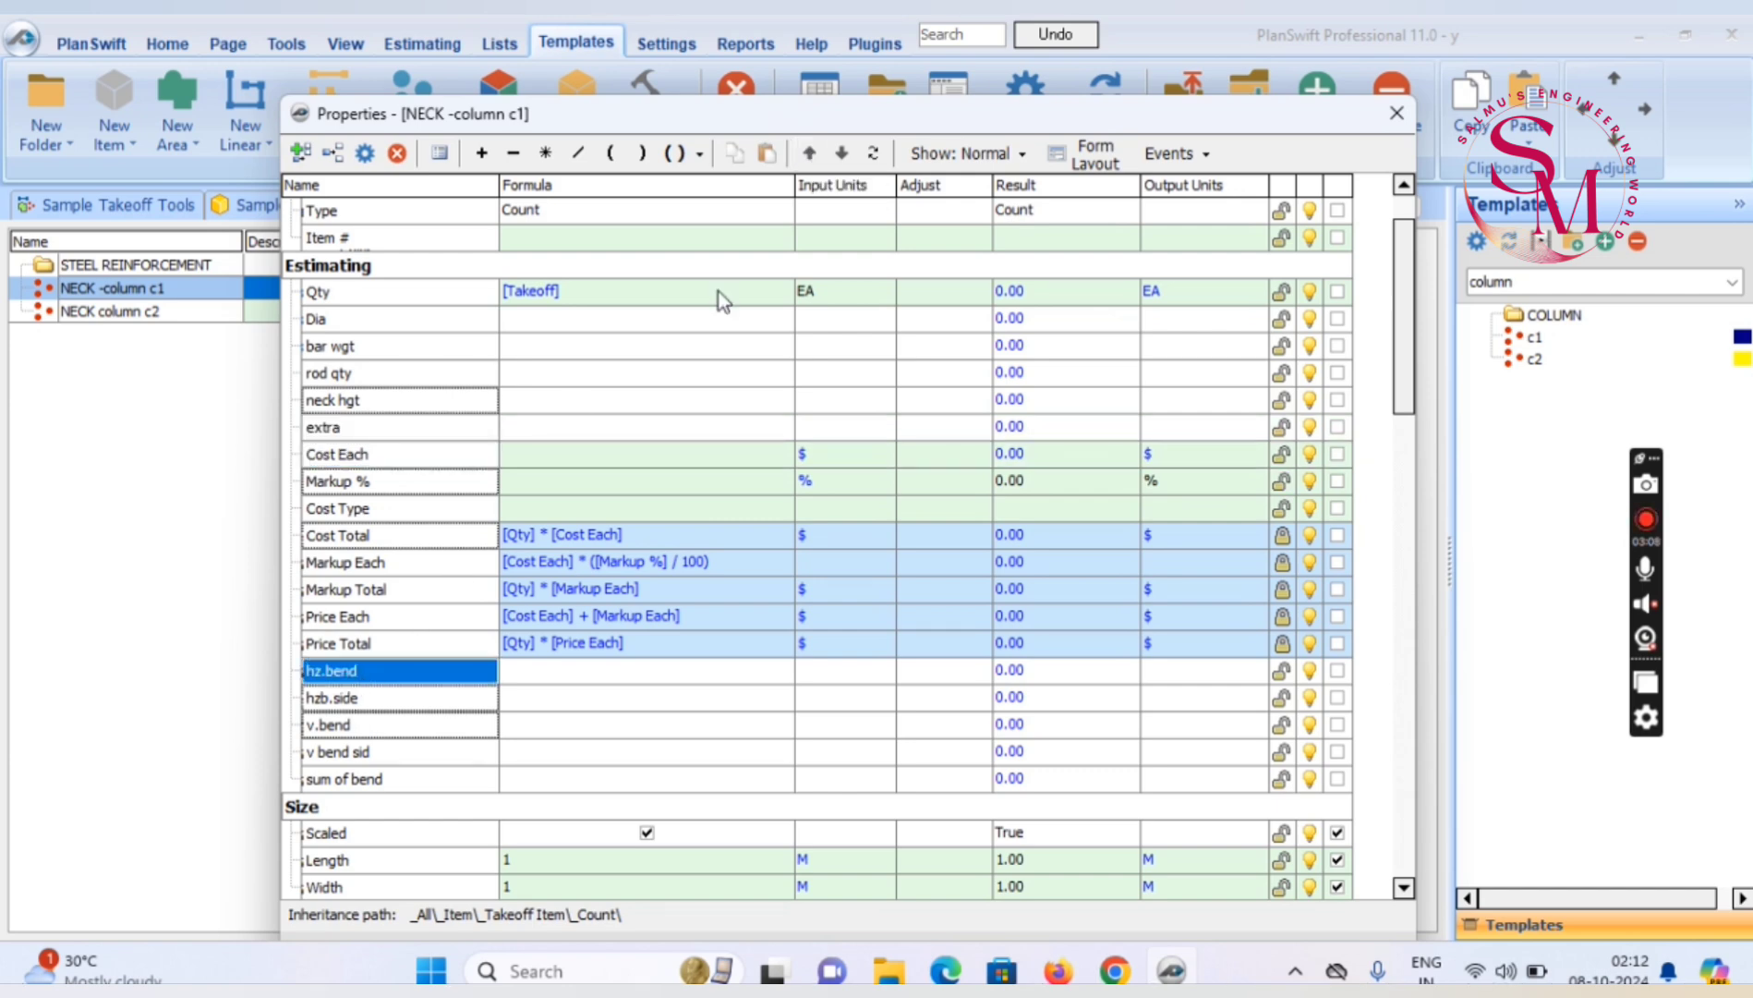
{"action": "left_click", "coordinate": [813, 154]}
{"action": "left_click", "coordinate": [813, 155]}
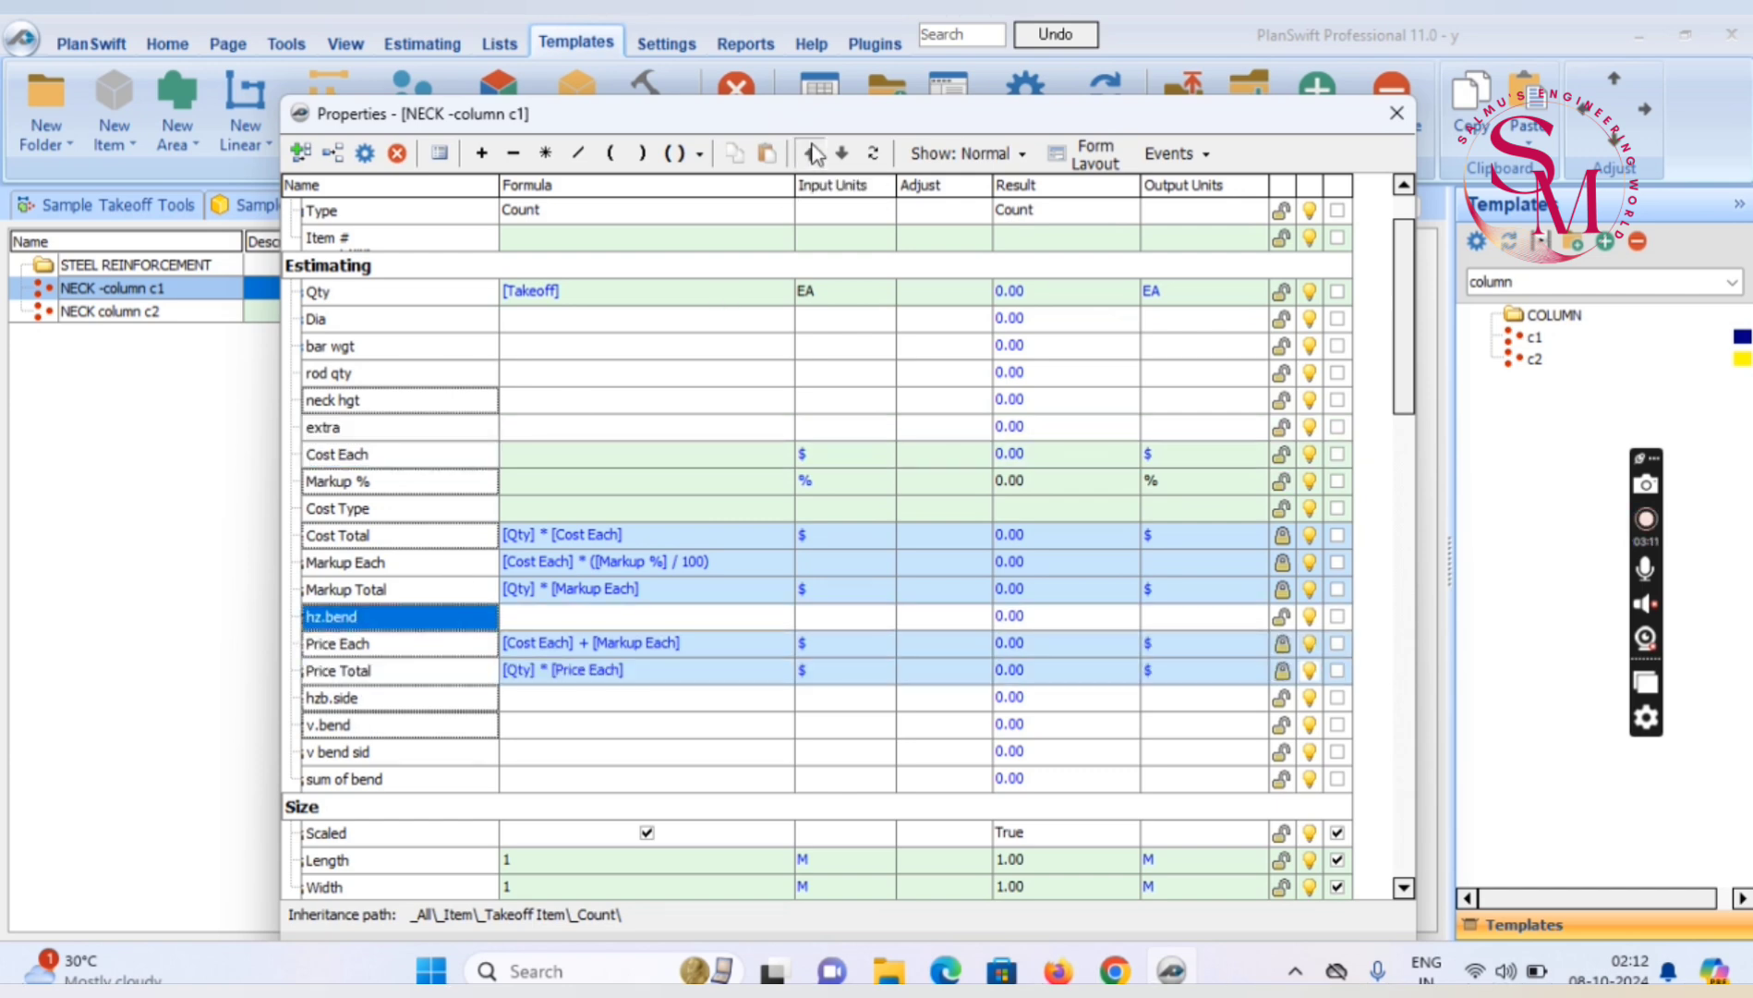
{"action": "left_click", "coordinate": [813, 154]}
{"action": "left_click", "coordinate": [813, 155]}
{"action": "left_click", "coordinate": [812, 154]}
{"action": "left_click", "coordinate": [813, 154]}
{"action": "left_click", "coordinate": [813, 154]}
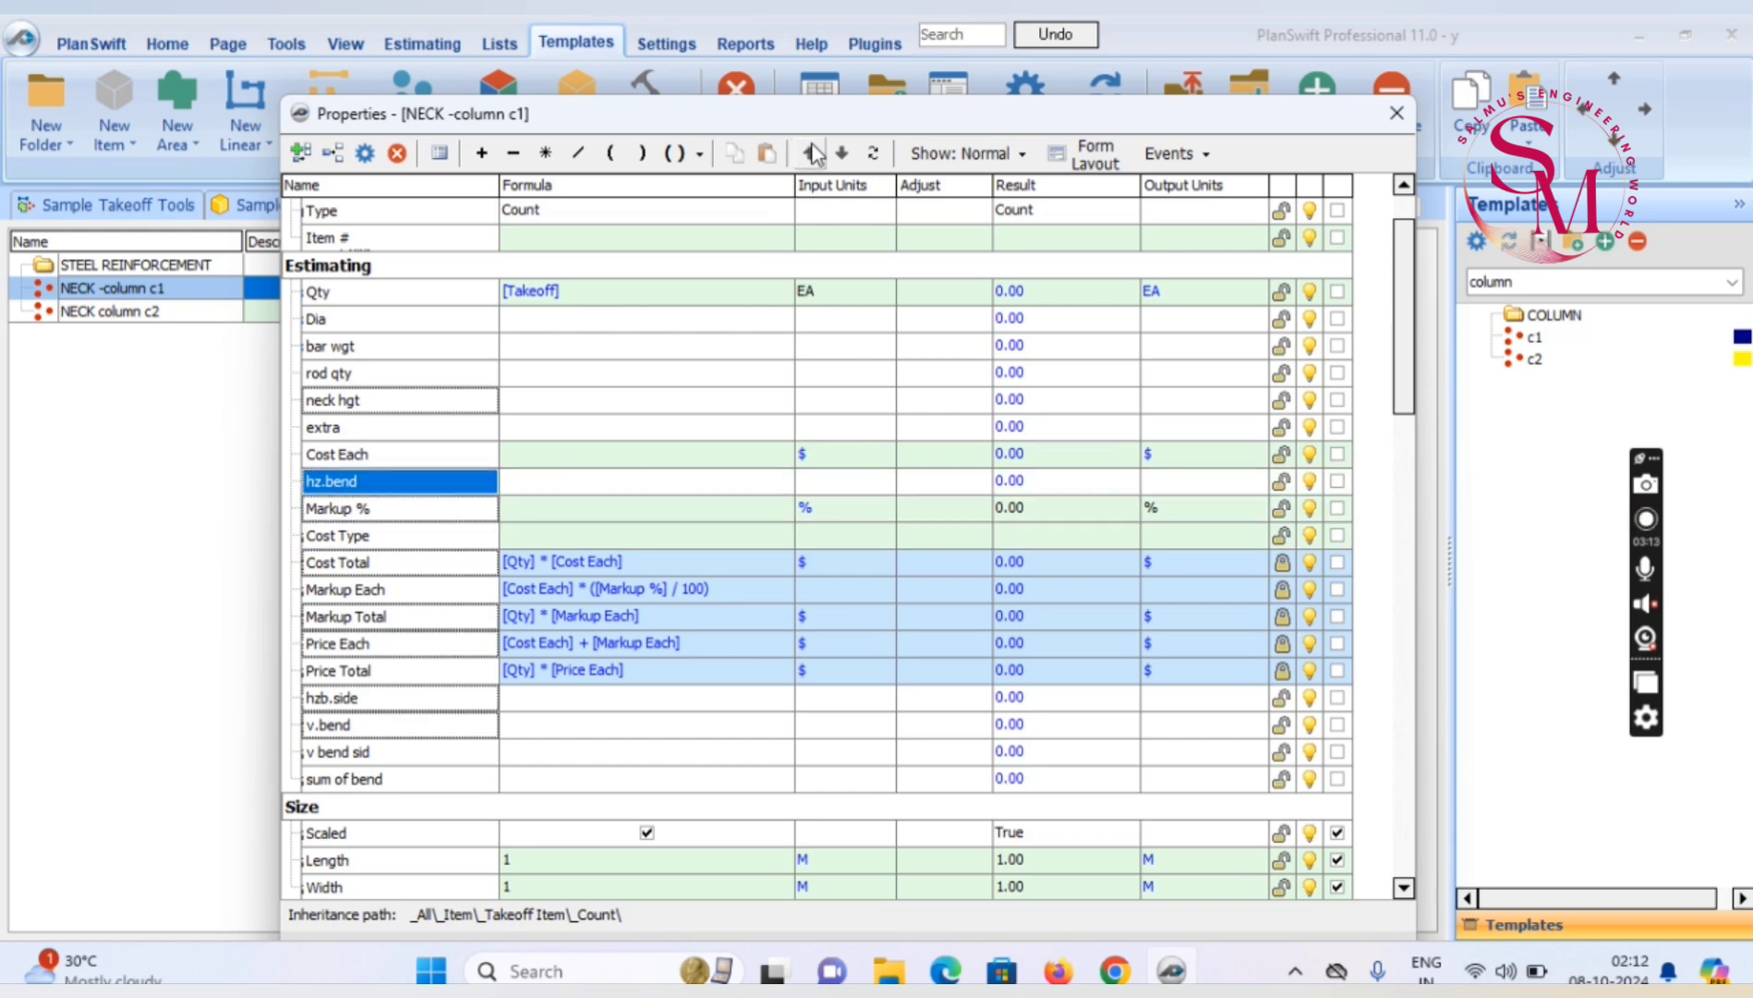
{"action": "left_click", "coordinate": [812, 155]}
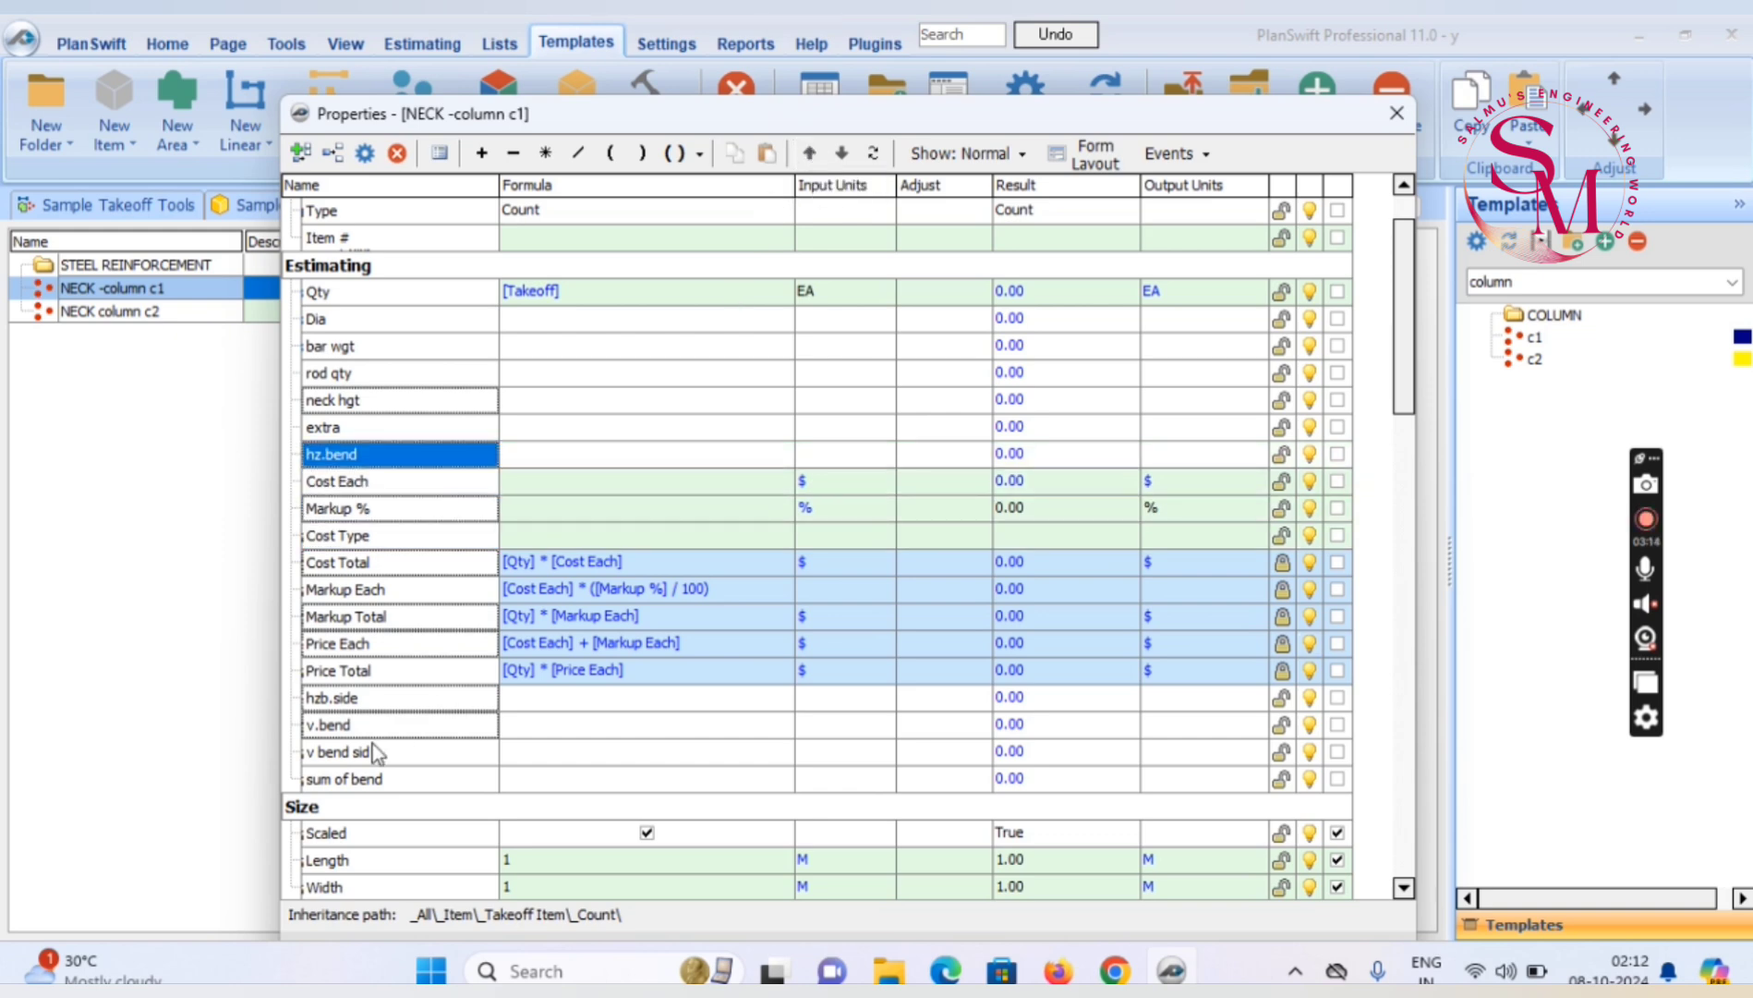
Move the hzb.side property up in the Estimating group to directly below hz.bend
{"action": "left_click", "coordinate": [361, 700]}
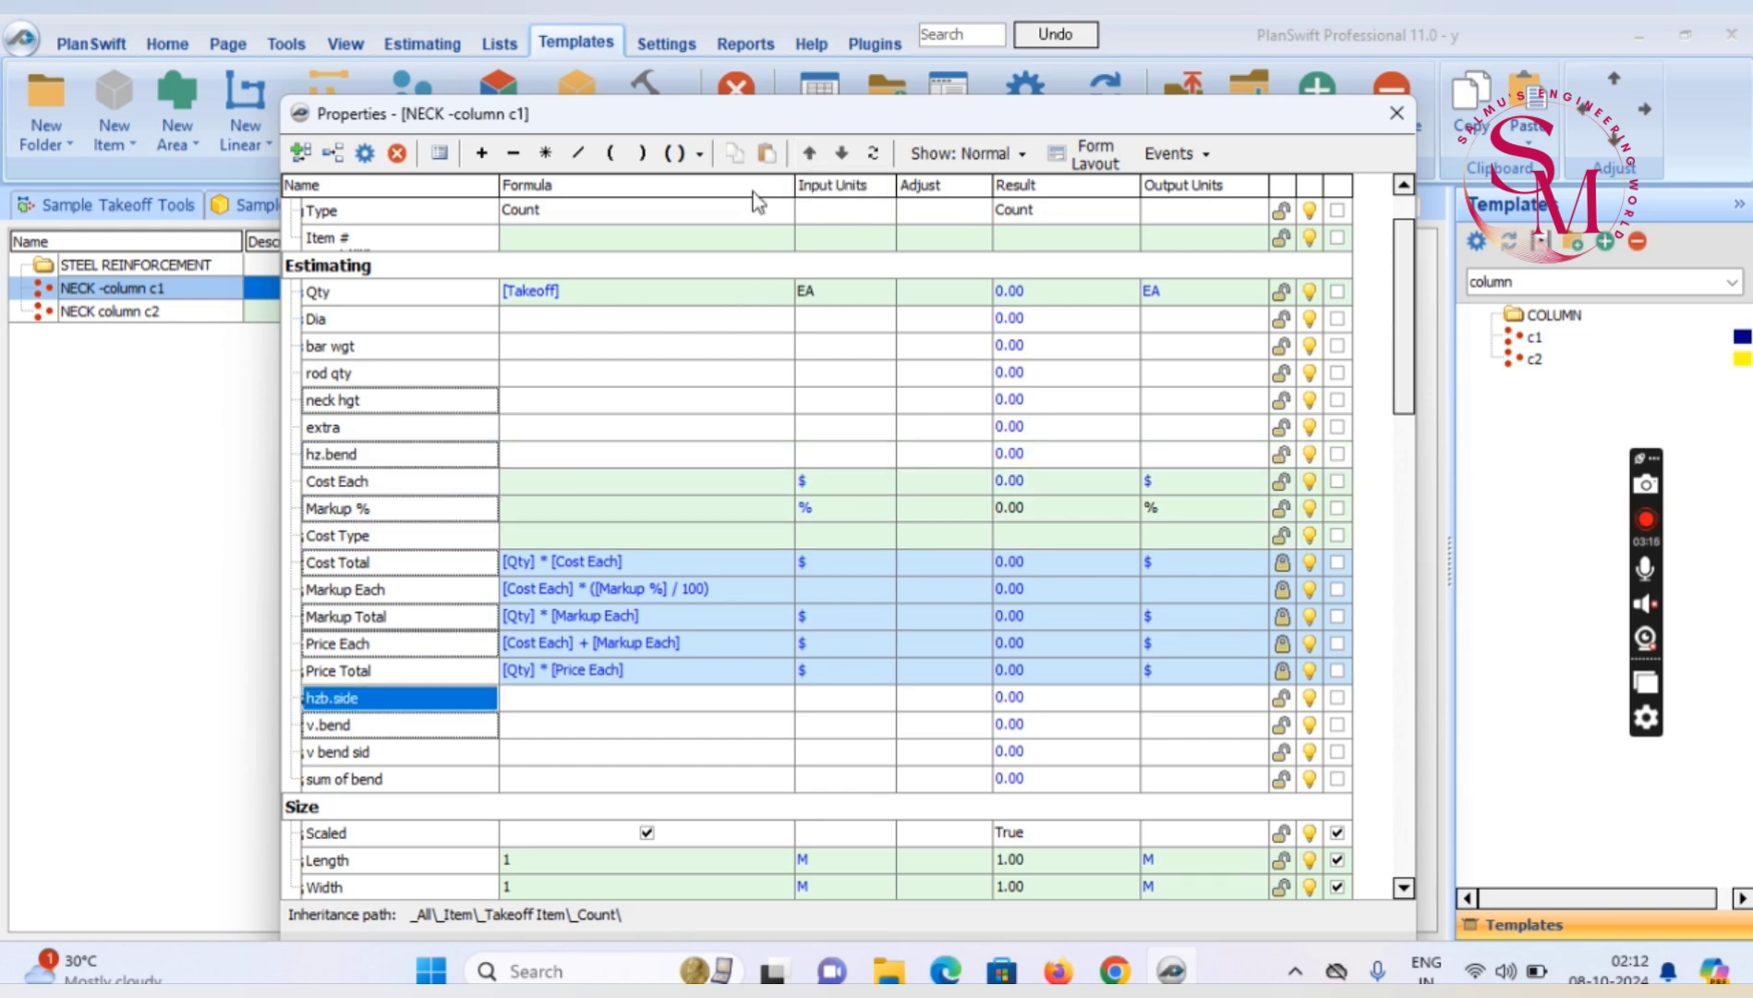
{"action": "left_click", "coordinate": [804, 152]}
{"action": "left_click", "coordinate": [804, 153]}
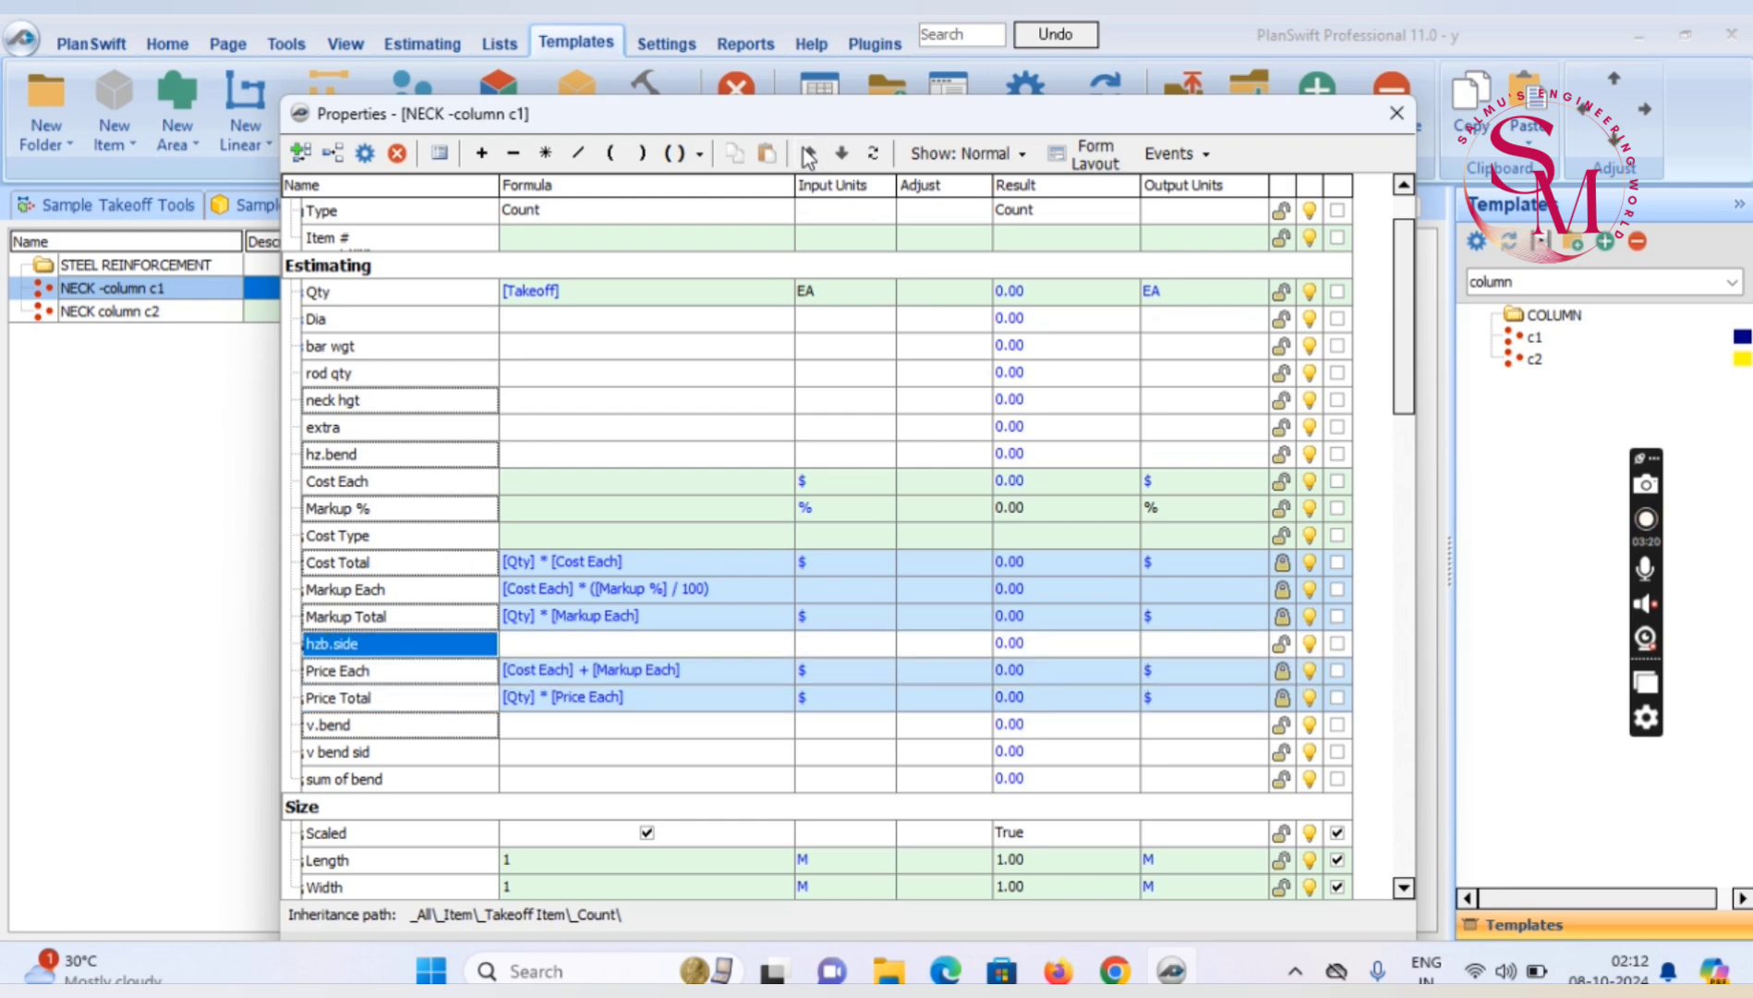
{"action": "left_click", "coordinate": [803, 153]}
{"action": "left_click", "coordinate": [804, 153]}
{"action": "left_click", "coordinate": [808, 153]}
{"action": "left_click", "coordinate": [808, 153]}
{"action": "left_click", "coordinate": [808, 153]}
{"action": "left_click", "coordinate": [807, 154]}
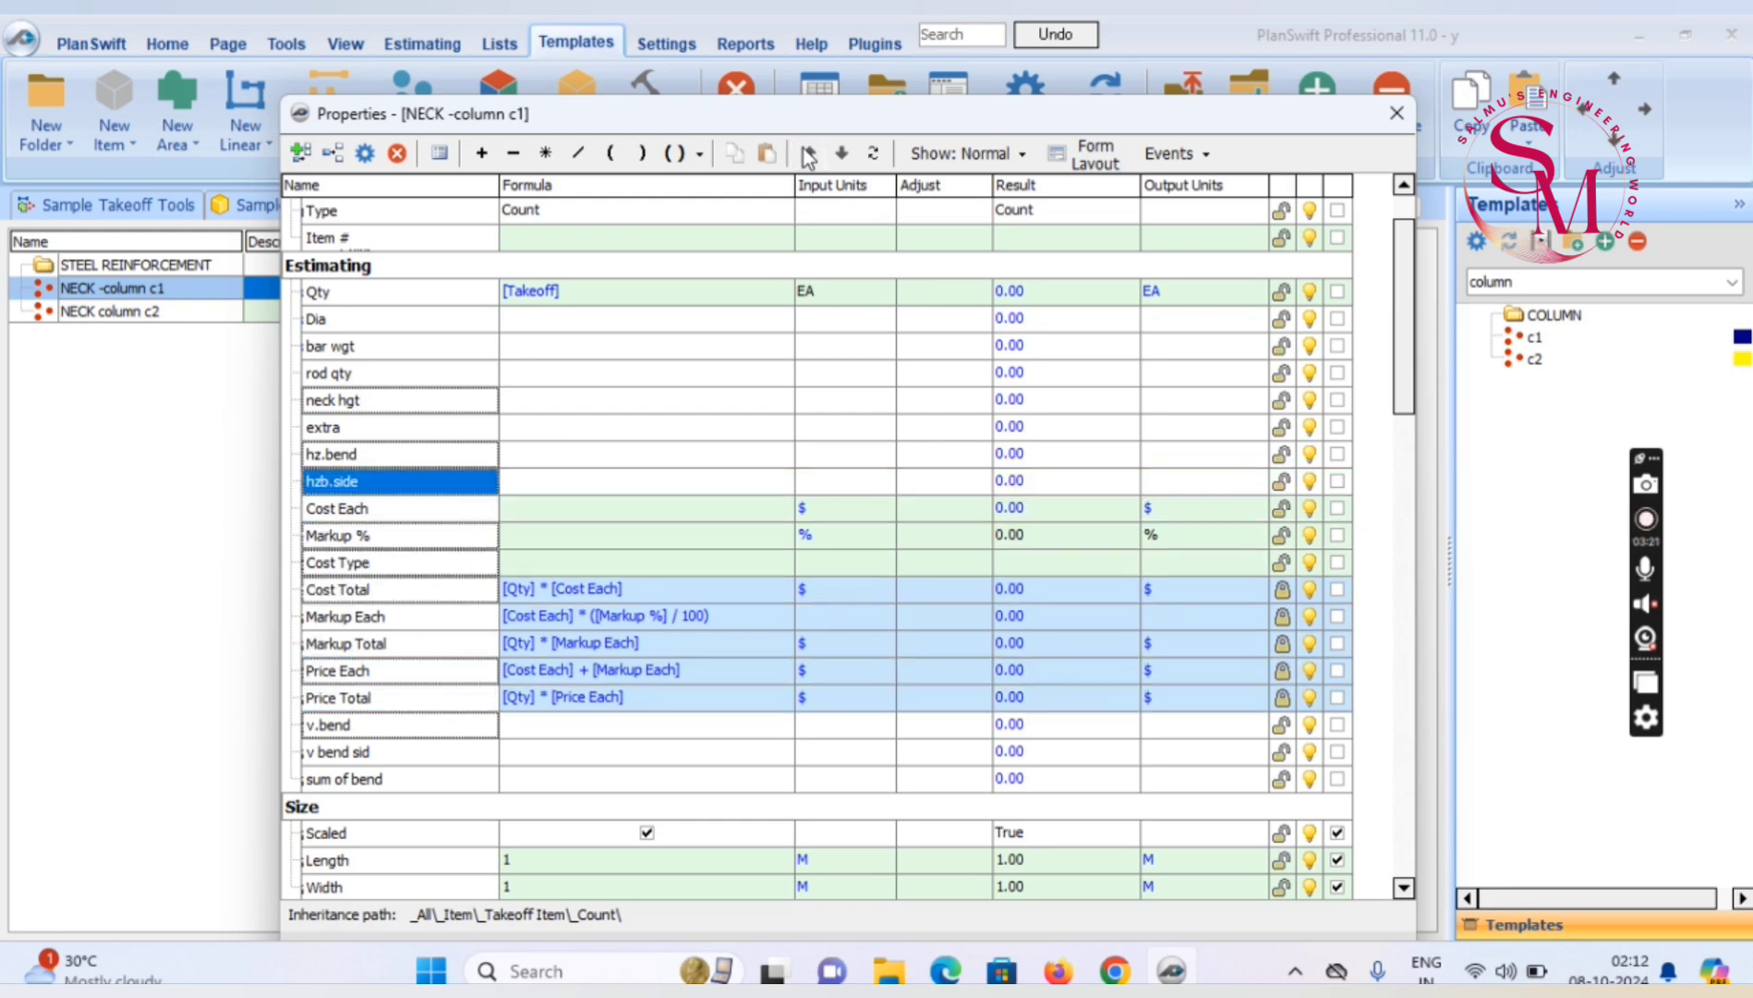
{"action": "left_click", "coordinate": [808, 154]}
{"action": "left_click", "coordinate": [841, 153]}
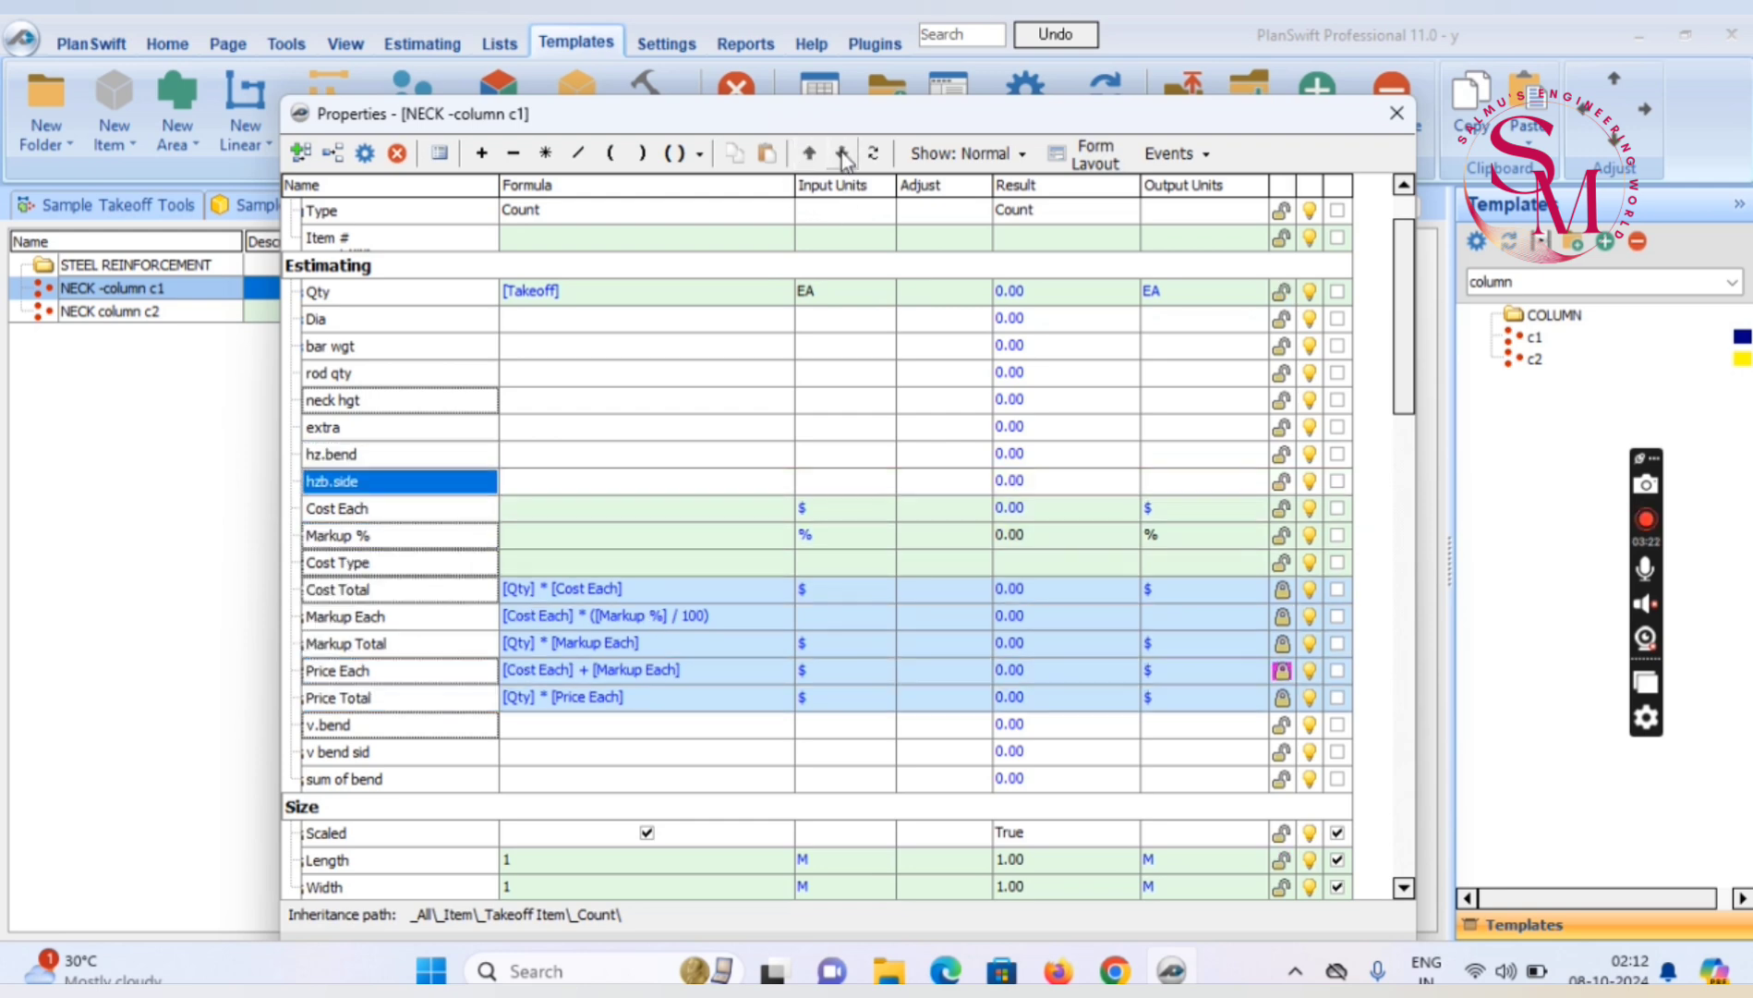
Move the v.bend property up in the Estimating group to directly below hzb.side
{"action": "left_click", "coordinate": [355, 728]}
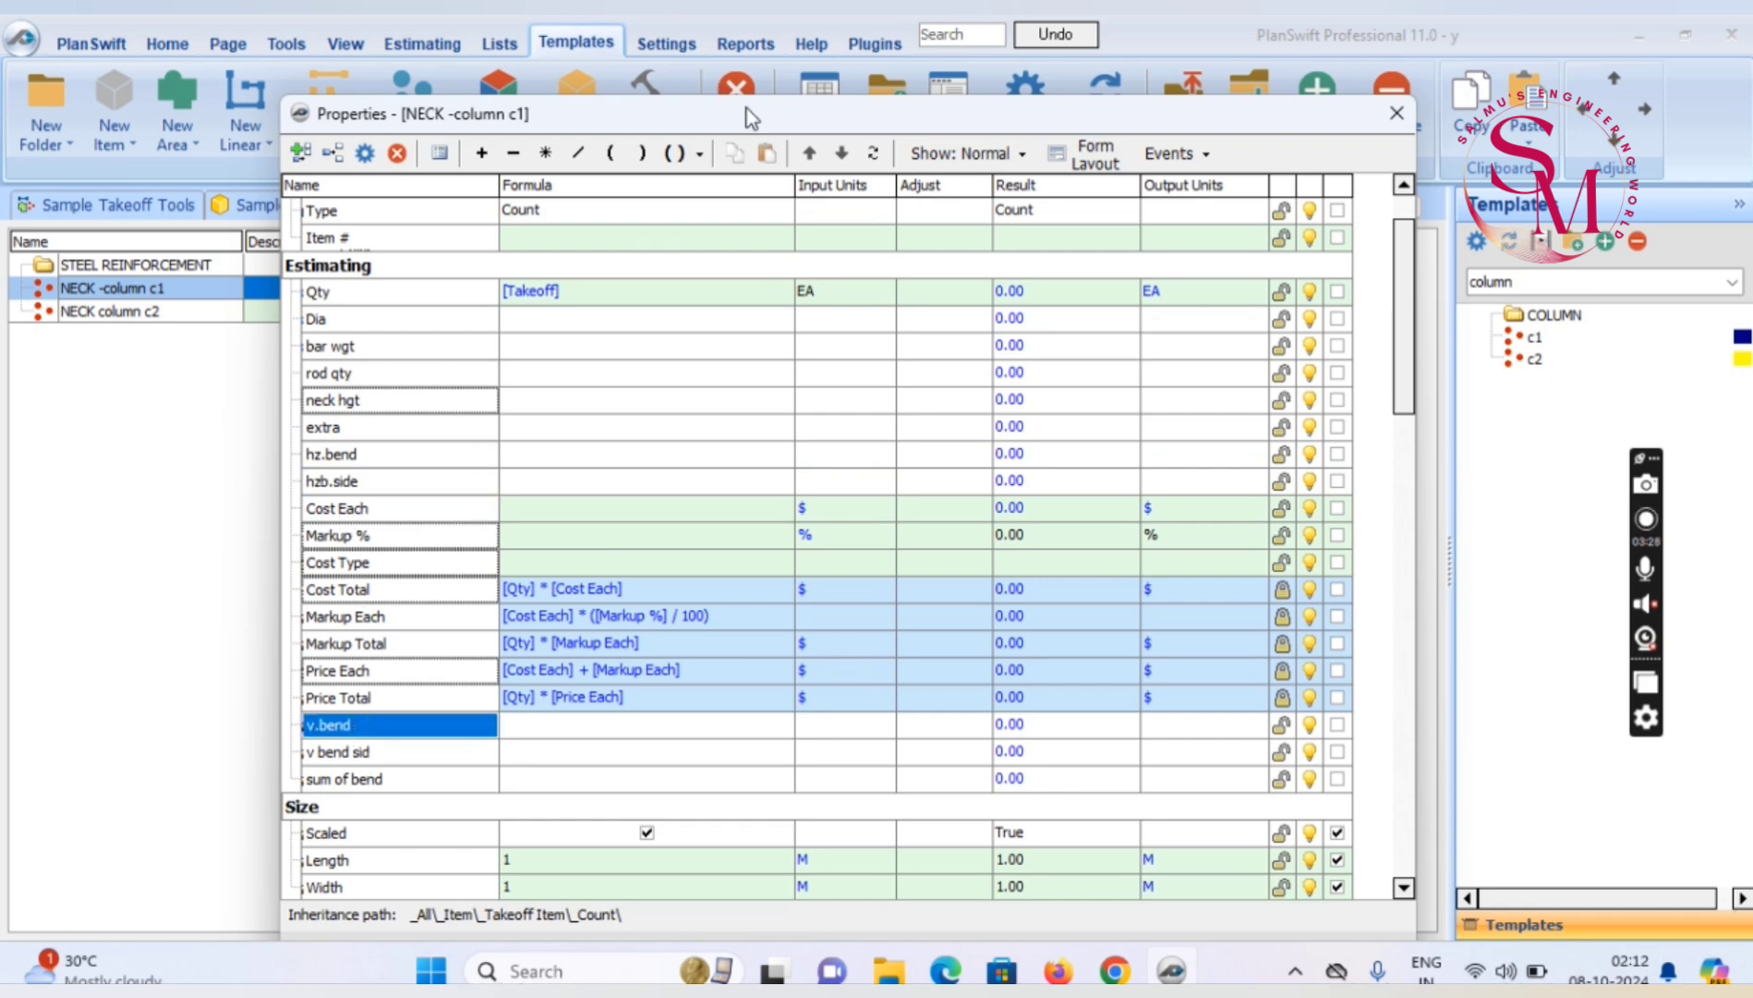
{"action": "left_click", "coordinate": [810, 153]}
{"action": "left_click", "coordinate": [809, 154]}
{"action": "left_click", "coordinate": [809, 153]}
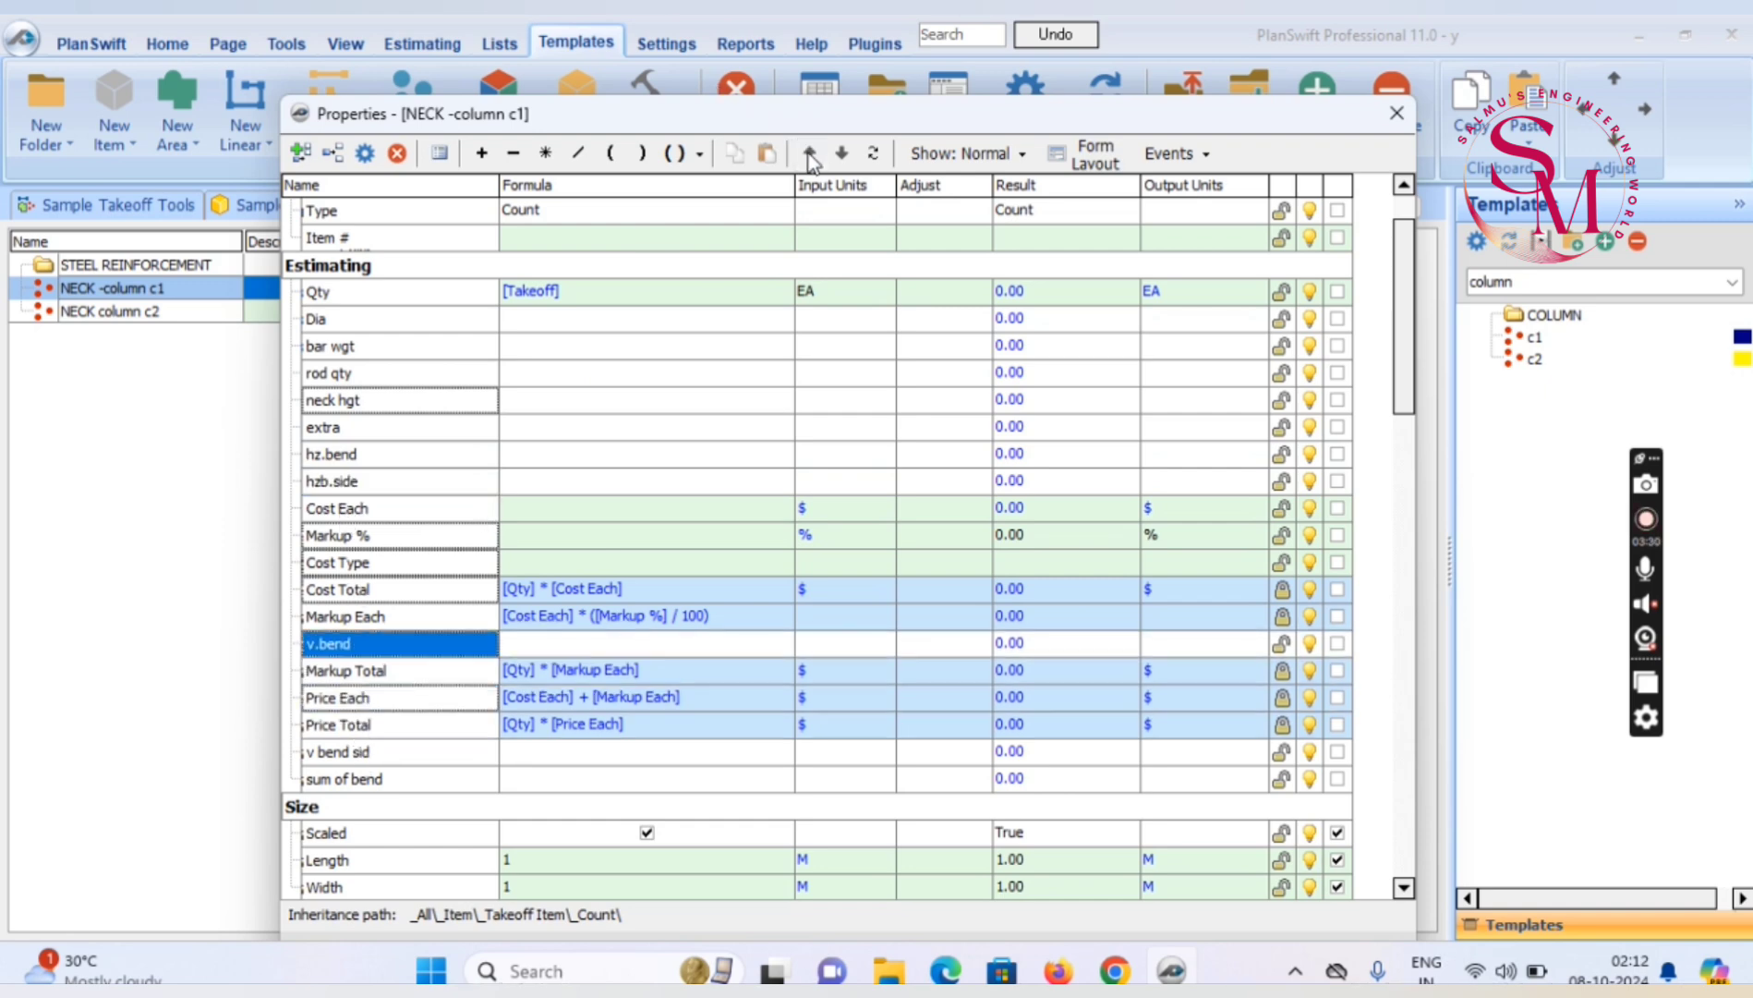
{"action": "left_click", "coordinate": [809, 154]}
{"action": "left_click", "coordinate": [809, 154]}
{"action": "left_click", "coordinate": [810, 154]}
{"action": "left_click", "coordinate": [809, 153]}
{"action": "left_click", "coordinate": [810, 154]}
{"action": "left_click", "coordinate": [809, 153]}
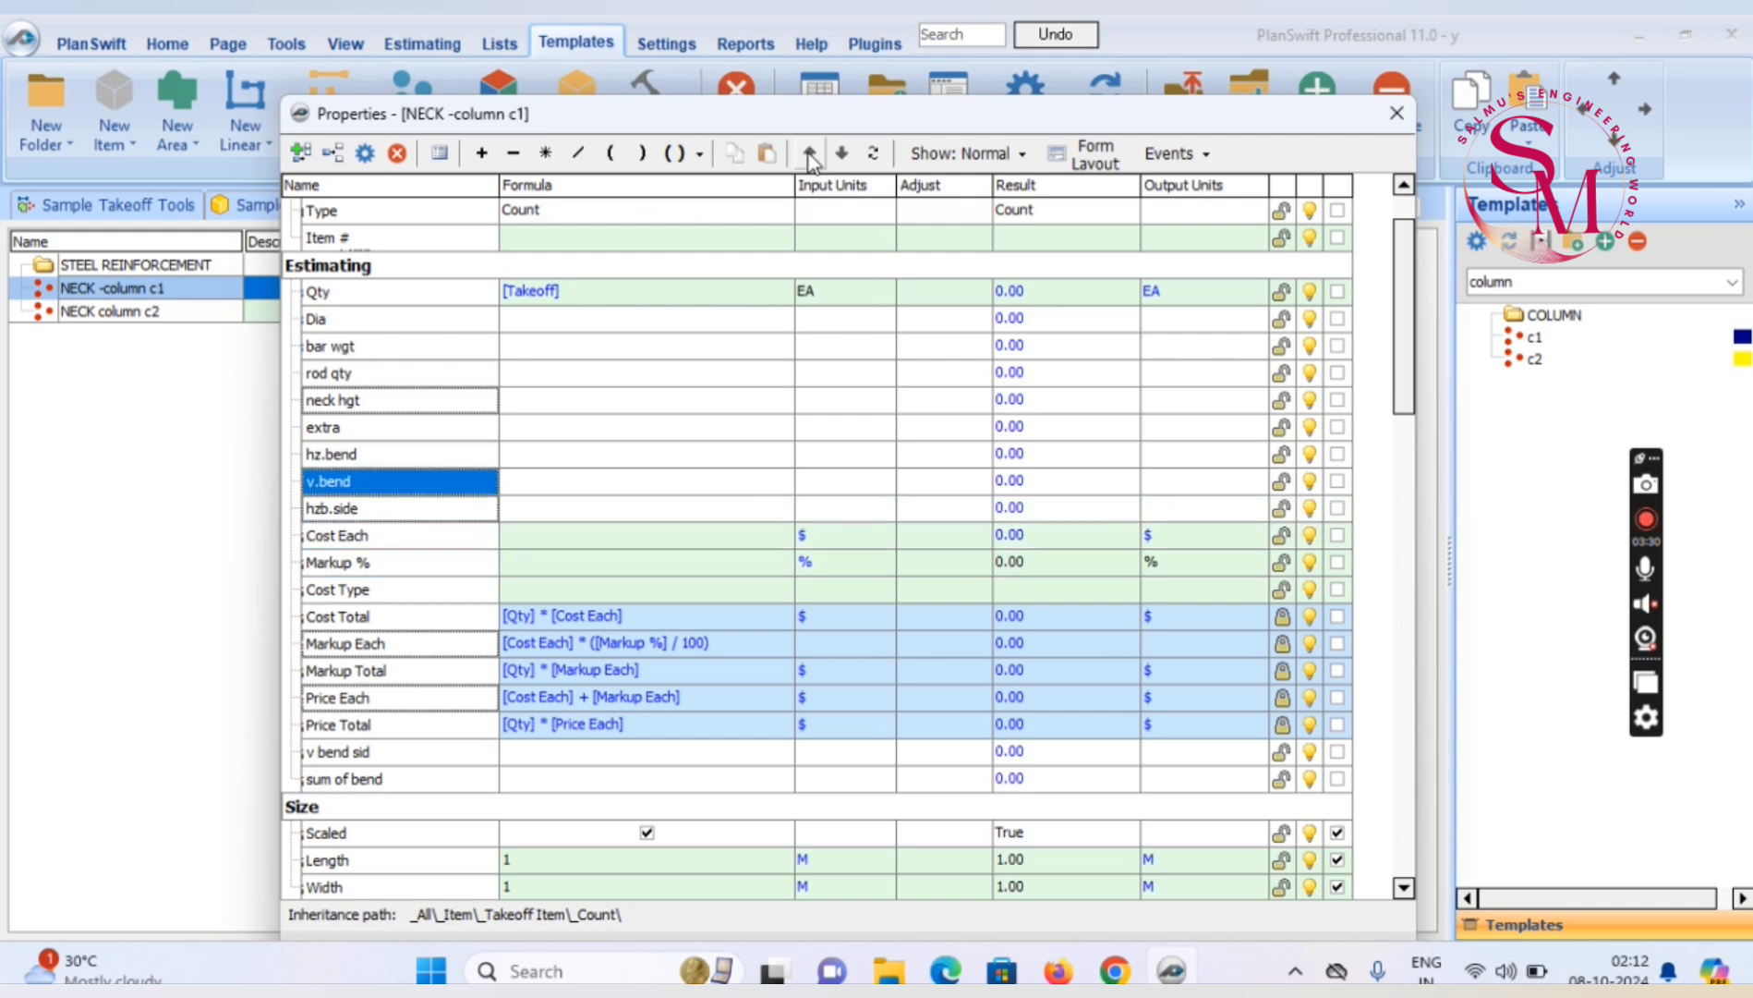
{"action": "left_click", "coordinate": [841, 153]}
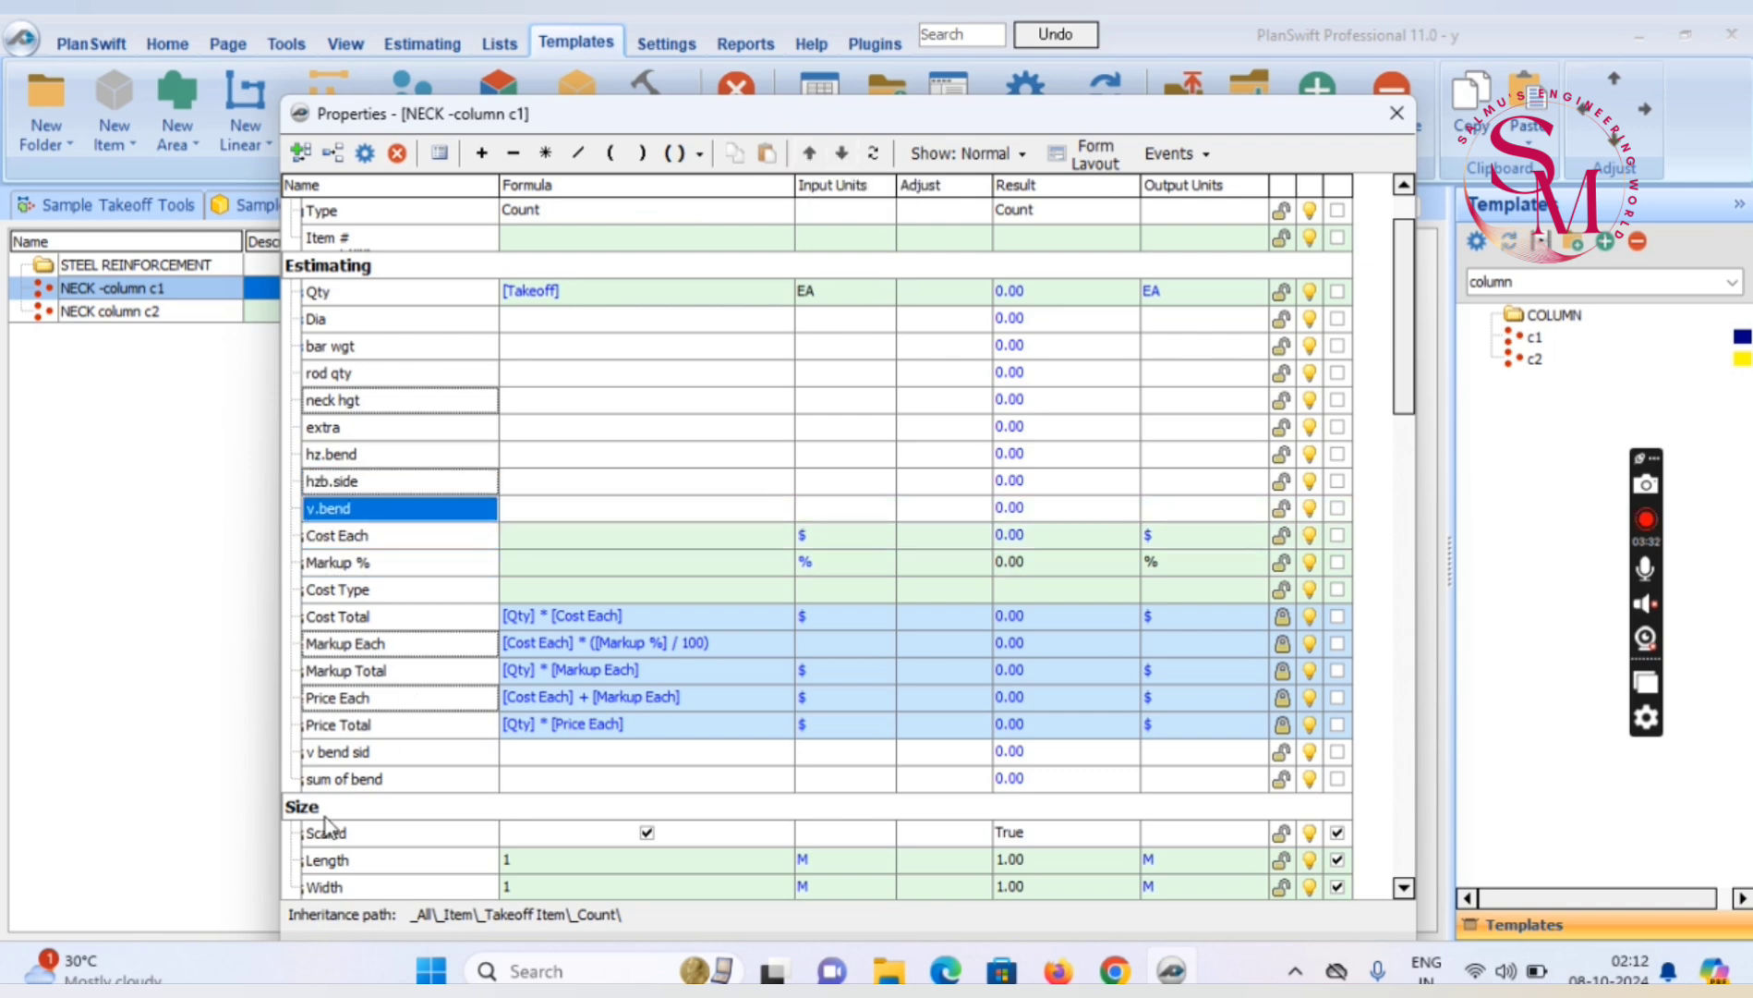
Move the v bend sid property up in the Estimating group to directly below v.bend
{"action": "left_click", "coordinate": [355, 754]}
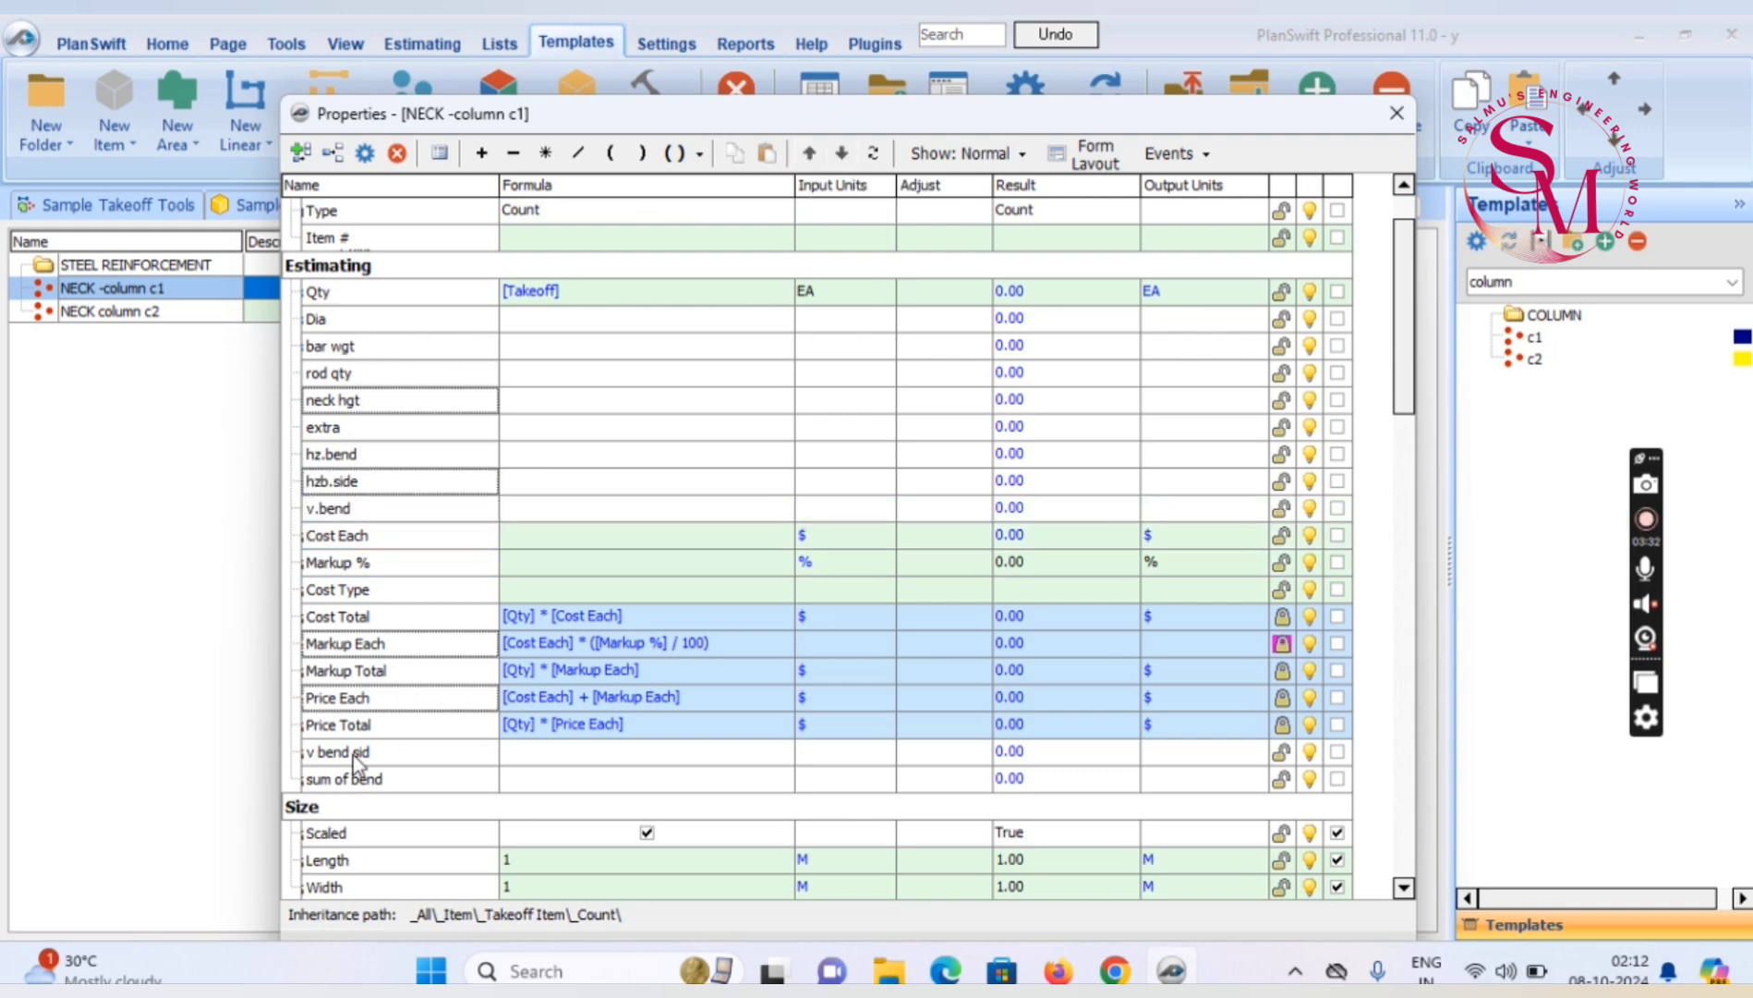
{"action": "left_click", "coordinate": [810, 154]}
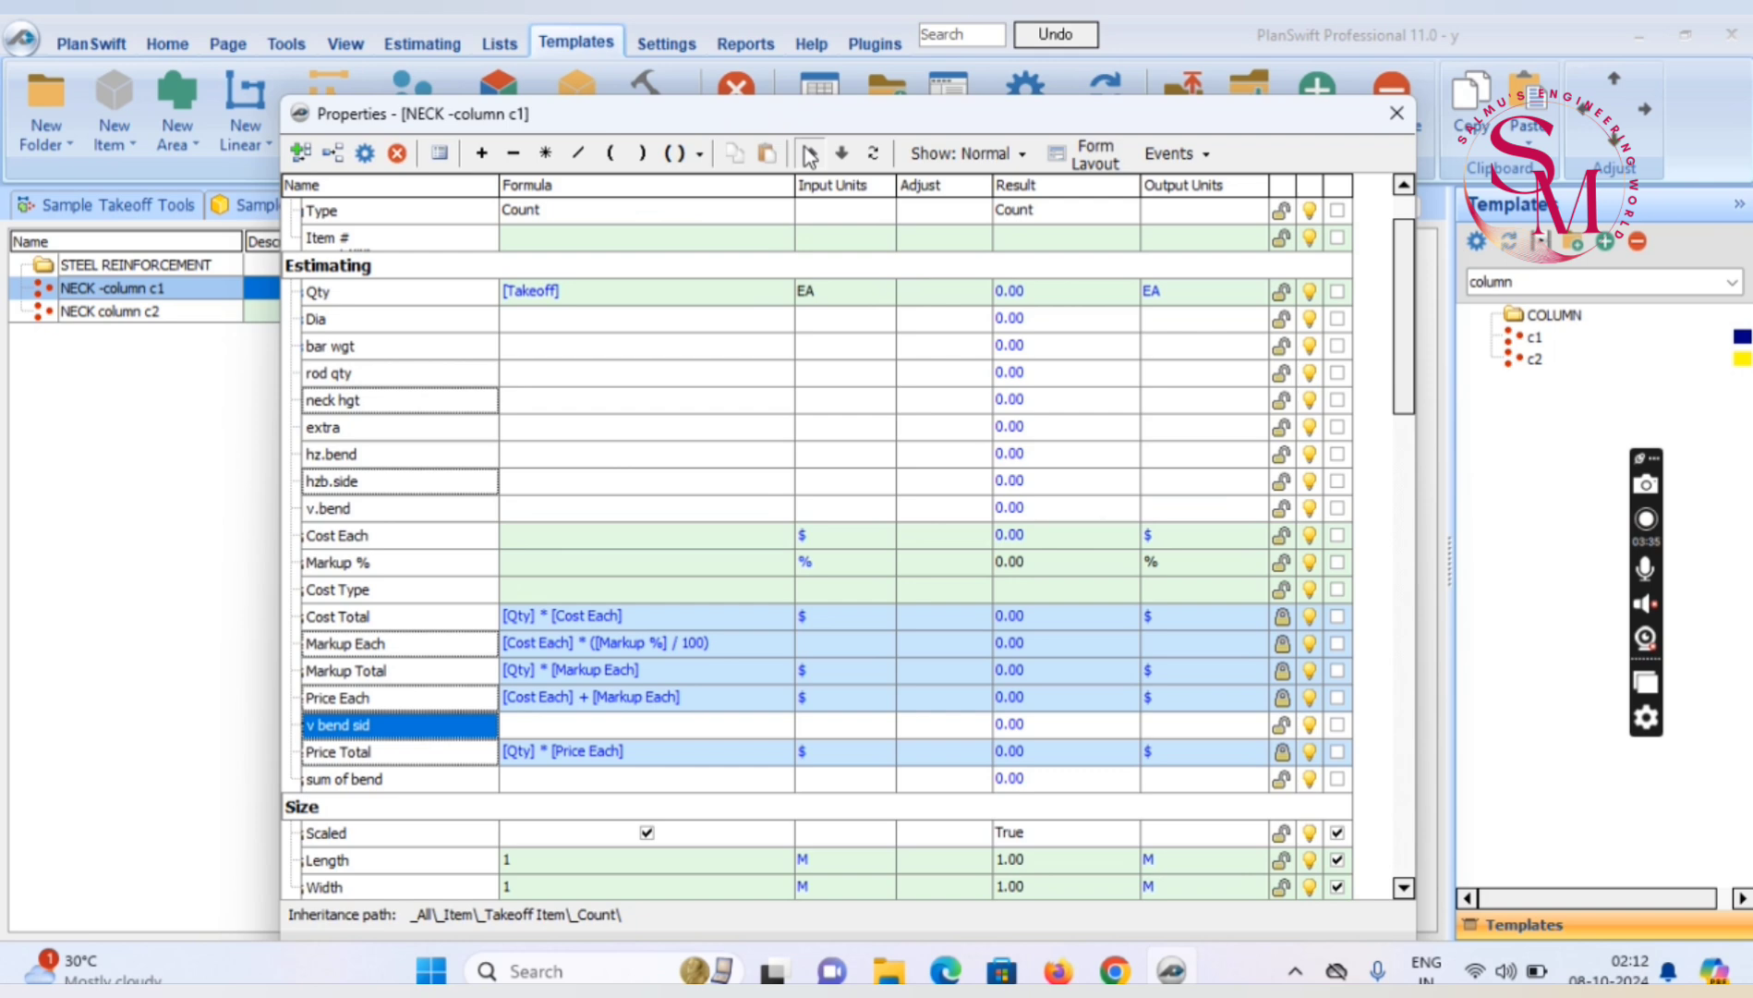
{"action": "left_click", "coordinate": [810, 153]}
{"action": "left_click", "coordinate": [809, 153]}
{"action": "left_click", "coordinate": [809, 153]}
{"action": "left_click", "coordinate": [809, 153]}
{"action": "left_click", "coordinate": [809, 154]}
{"action": "left_click", "coordinate": [809, 154]}
{"action": "left_click", "coordinate": [809, 153]}
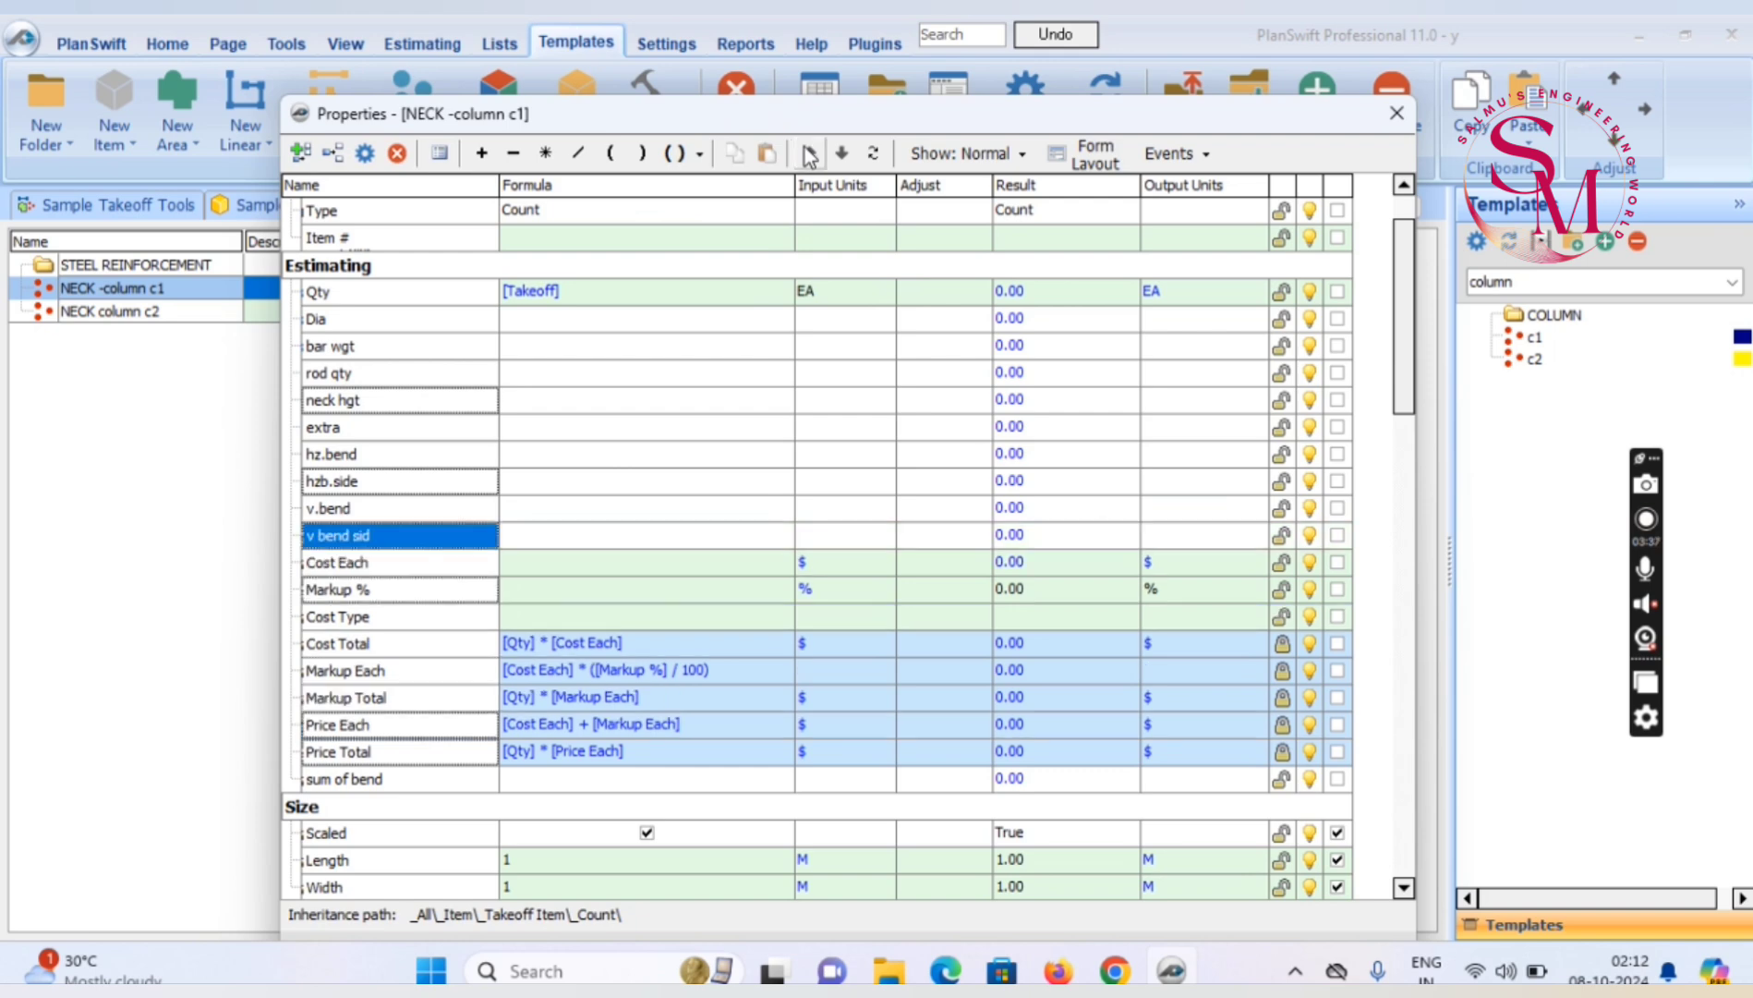
Move the sum of bend property up in the Estimating group to directly below v bend sid
{"action": "left_click", "coordinate": [415, 791]}
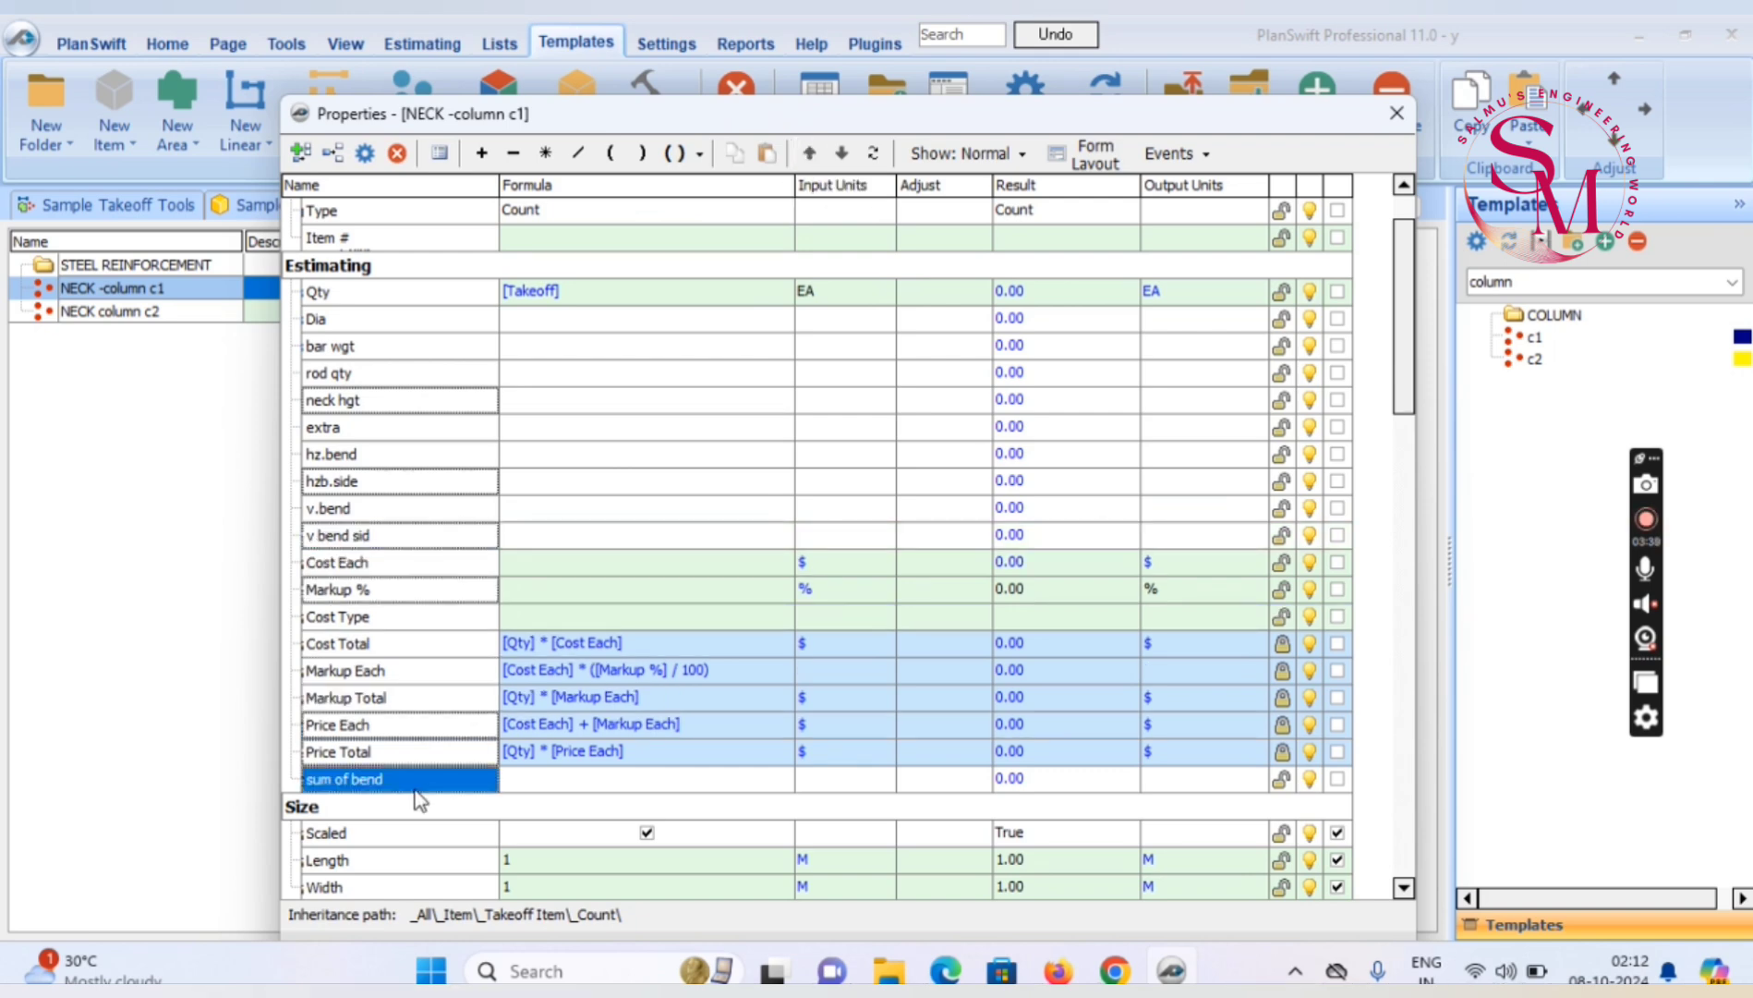
{"action": "left_click", "coordinate": [812, 162]}
{"action": "left_click", "coordinate": [812, 162]}
{"action": "left_click", "coordinate": [812, 161]}
{"action": "left_click", "coordinate": [812, 161]}
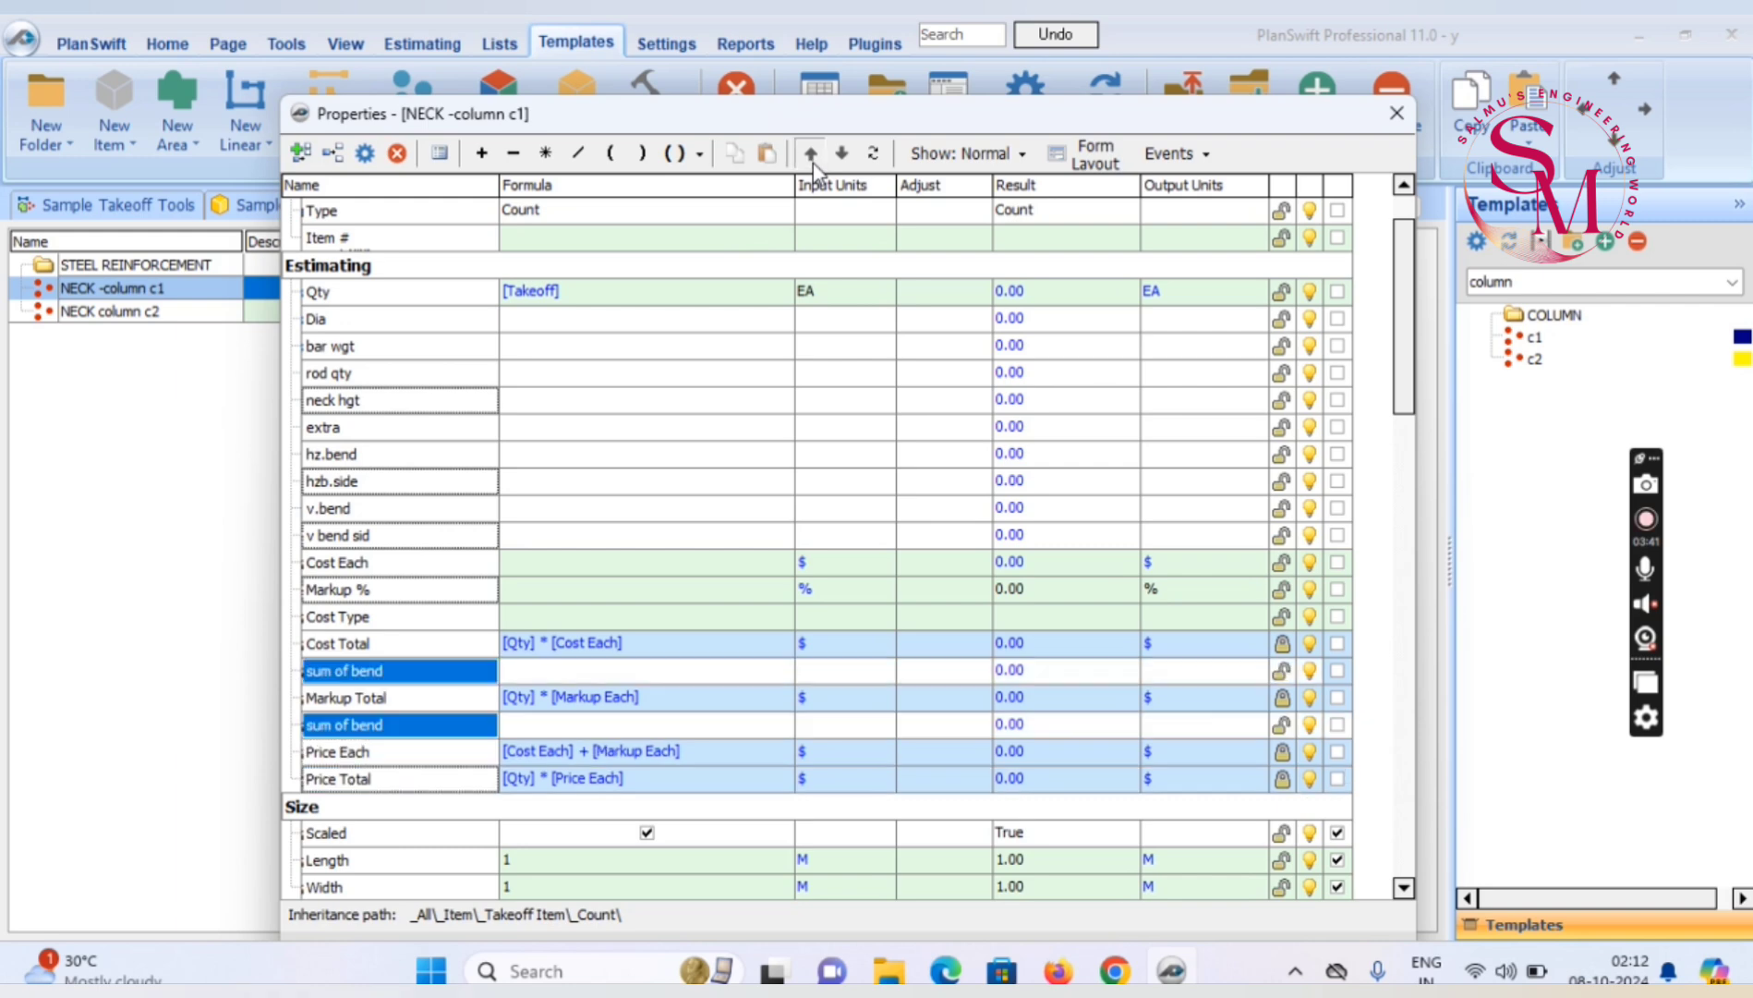
{"action": "left_click", "coordinate": [812, 161]}
{"action": "left_click", "coordinate": [812, 162]}
{"action": "left_click", "coordinate": [812, 162]}
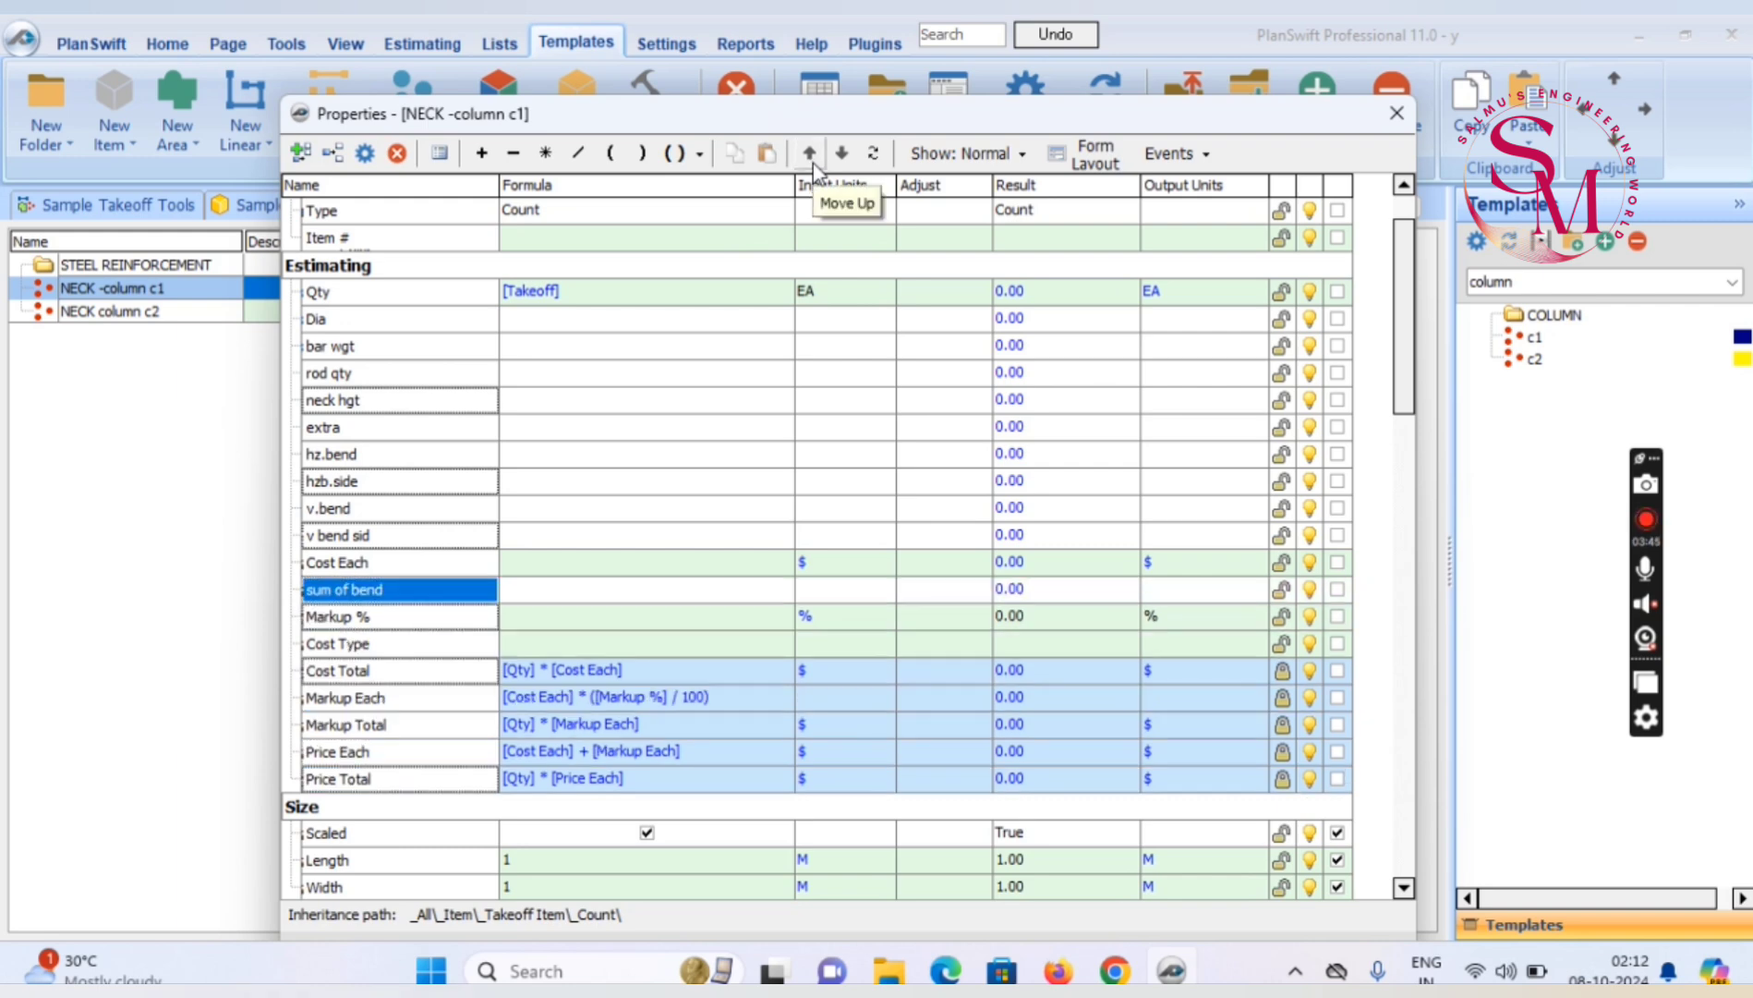
{"action": "left_click", "coordinate": [812, 162]}
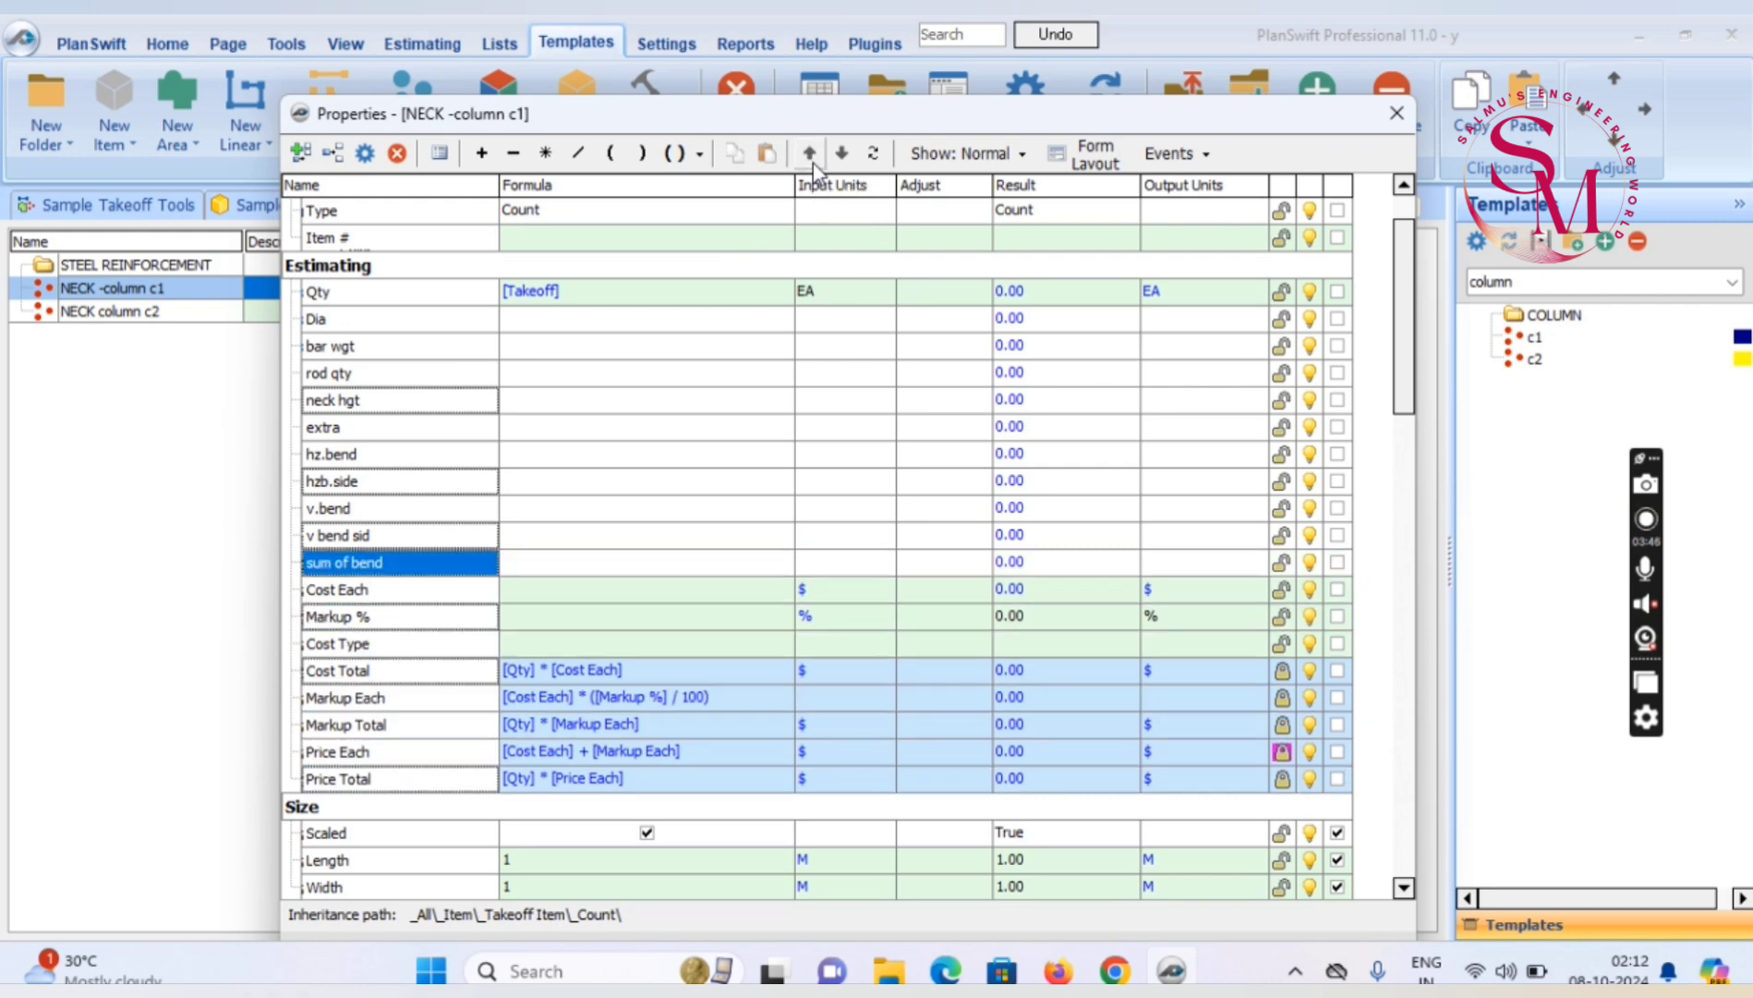
Rename the v bend sid property as v bend side
{"action": "left_click", "coordinate": [346, 536]}
{"action": "left_click", "coordinate": [347, 534]}
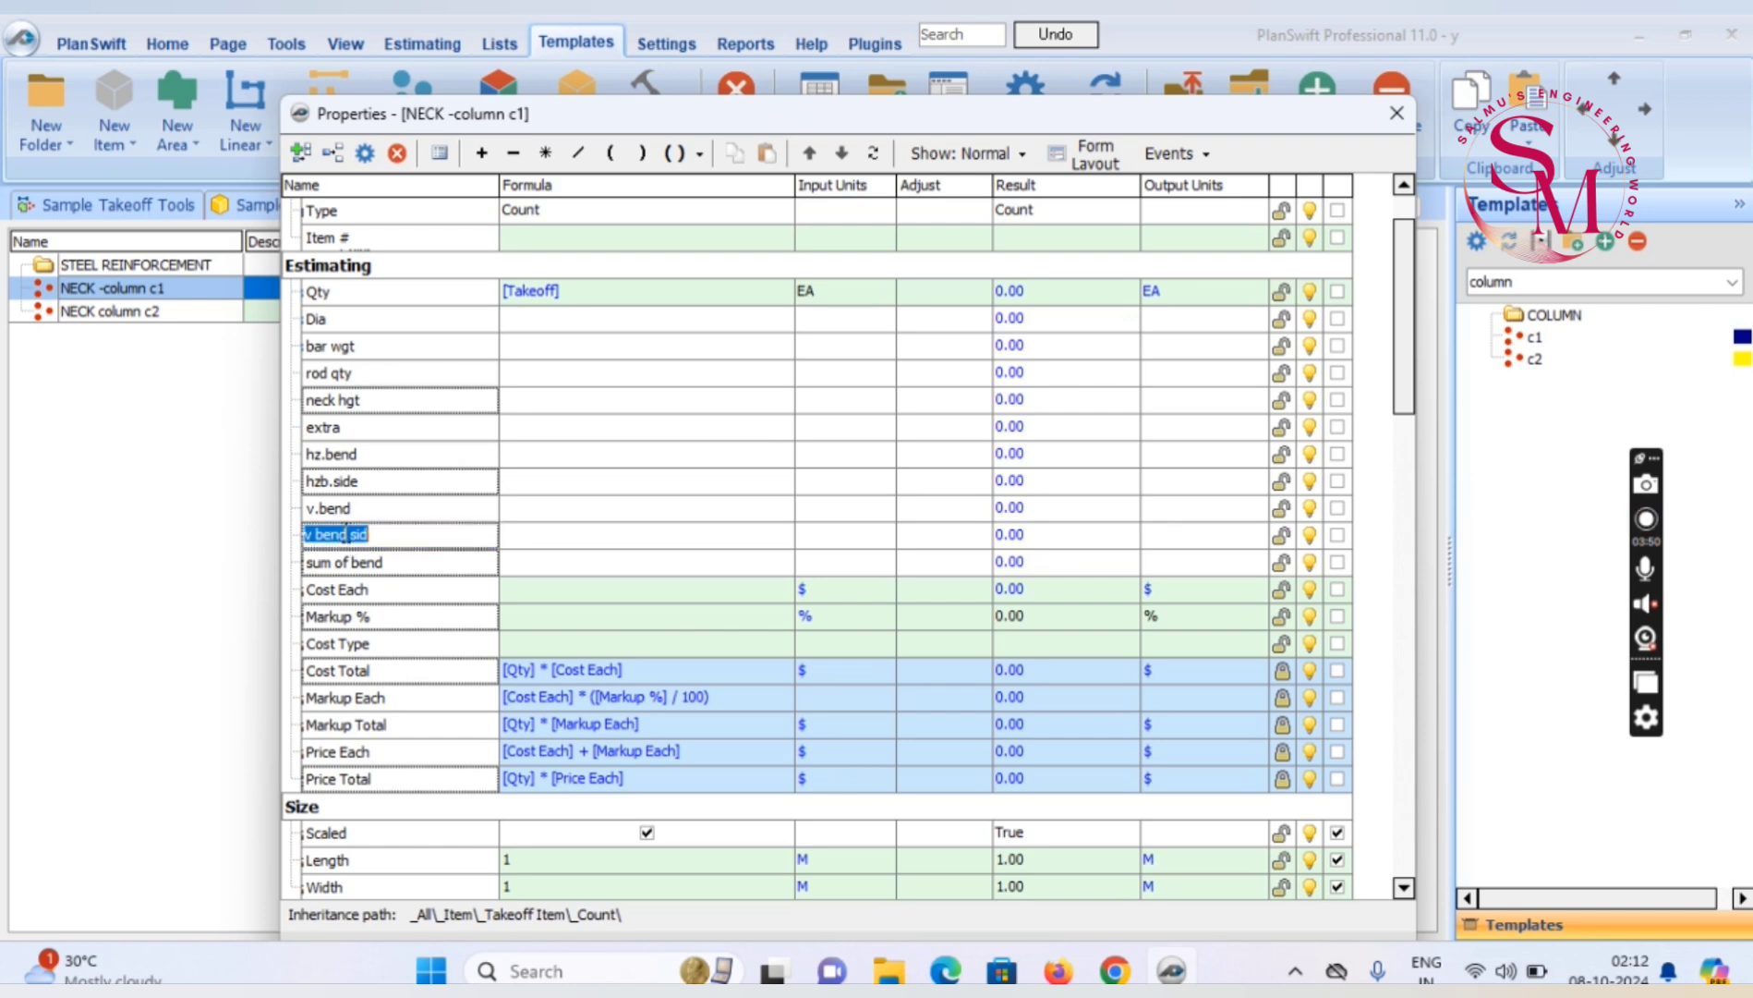
{"action": "left_click", "coordinate": [394, 536]}
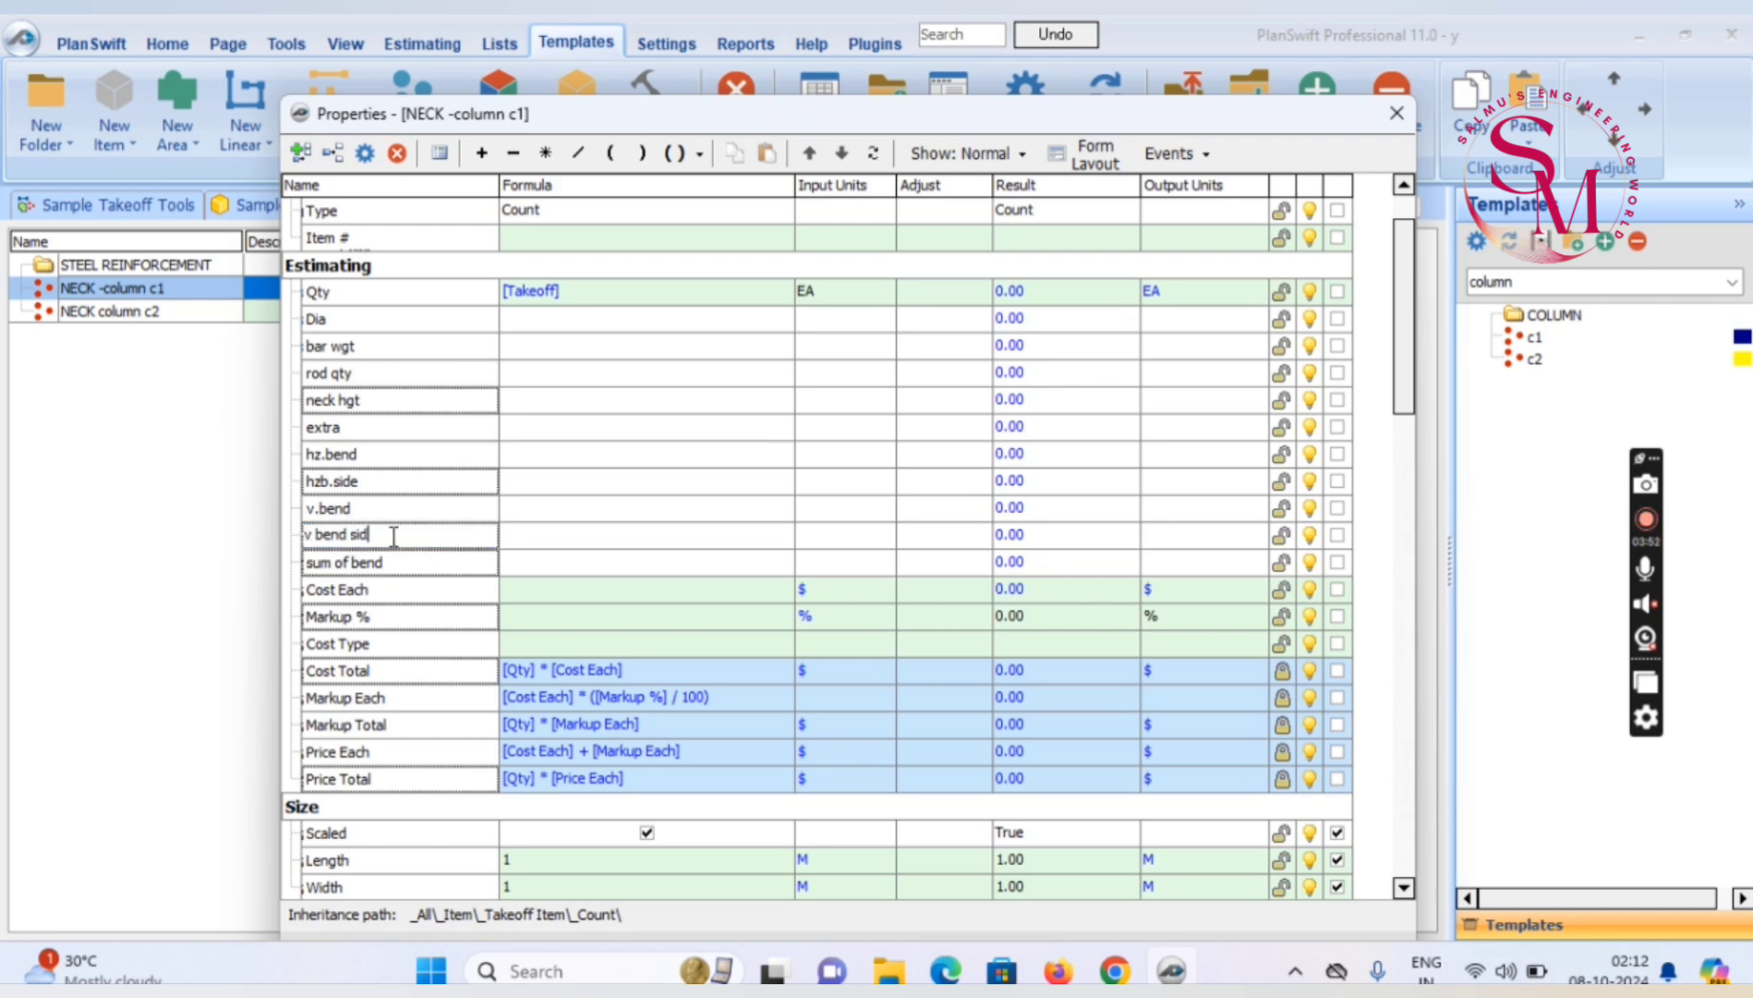
{"action": "type", "text": "e"}
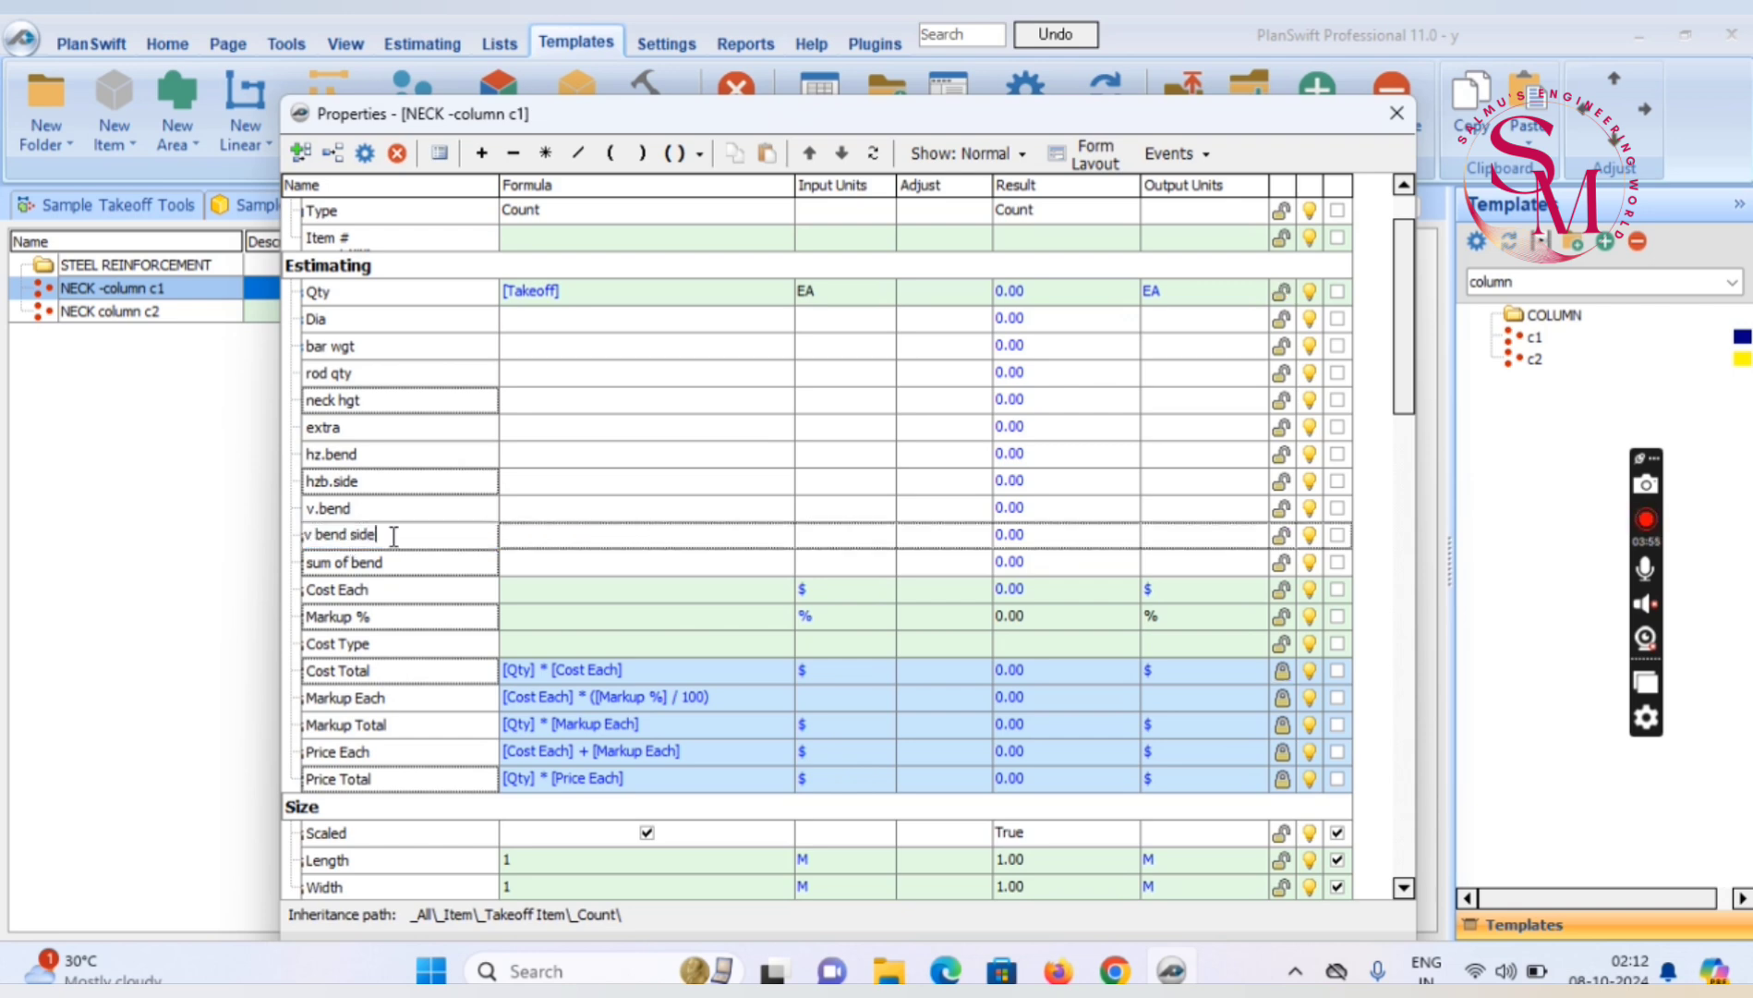
{"action": "left_click", "coordinate": [778, 811]}
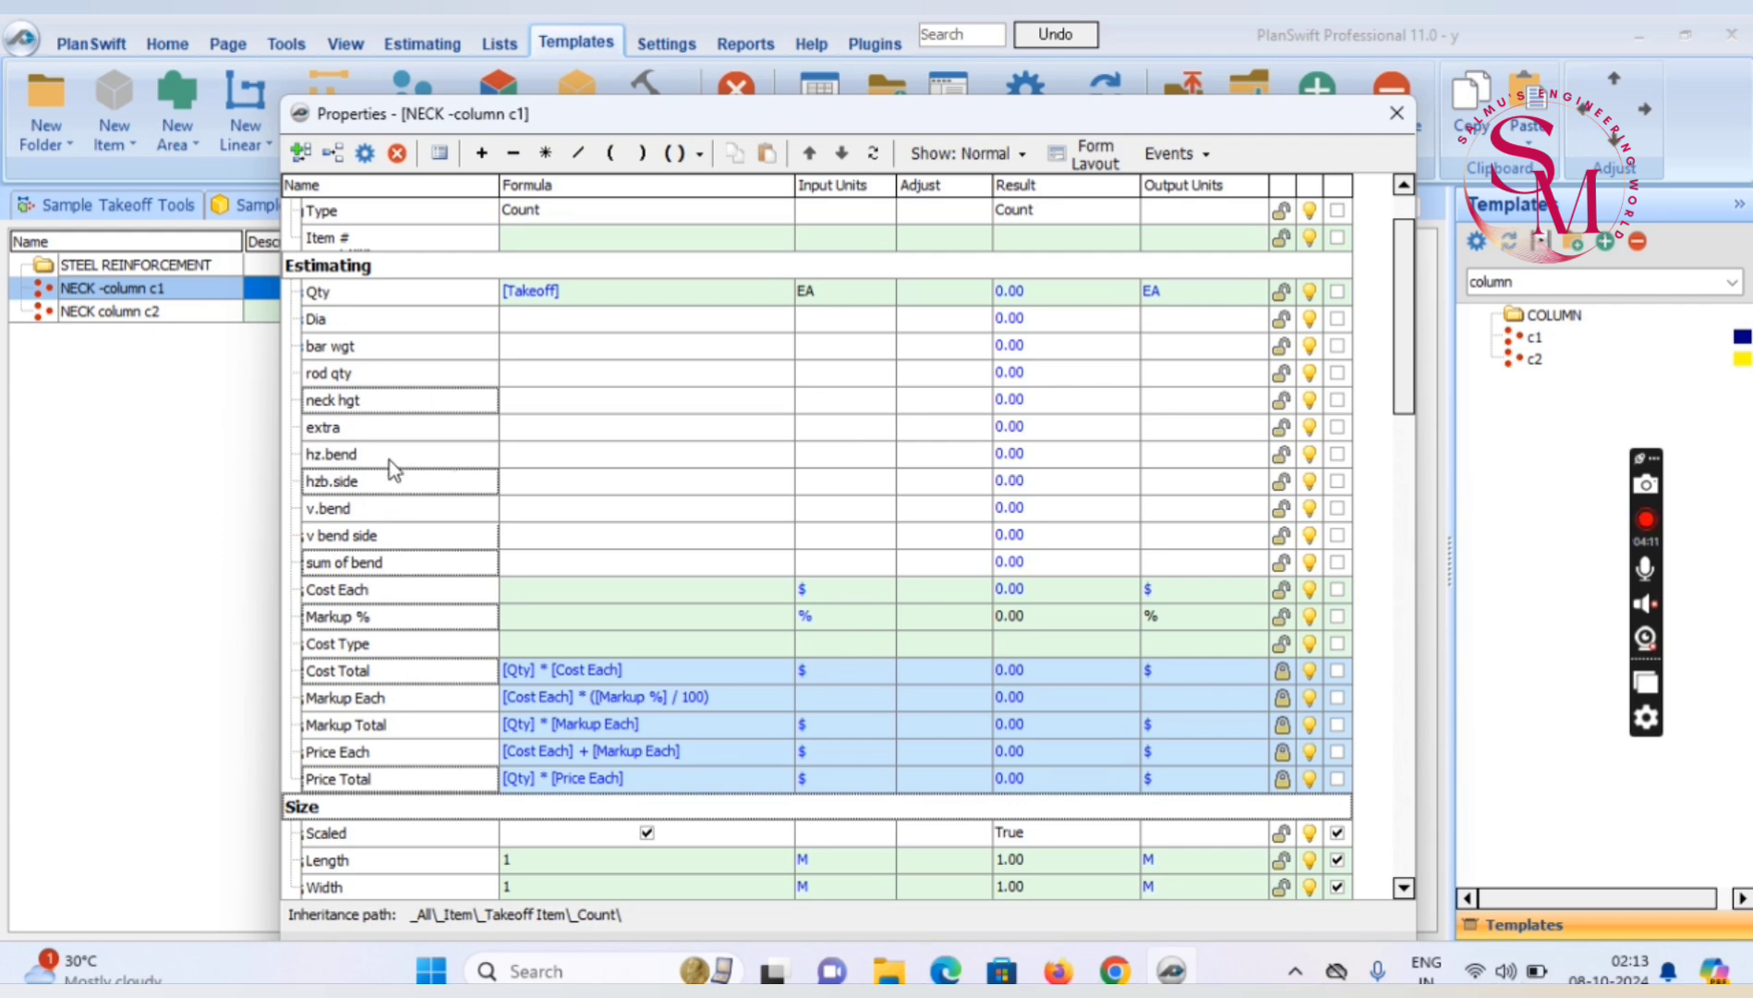
Enable all ten custom Estimating properties as inputs, from Dia through sum of bend
{"action": "left_click", "coordinate": [1337, 319]}
{"action": "left_click", "coordinate": [1336, 346]}
{"action": "left_click", "coordinate": [1337, 373]}
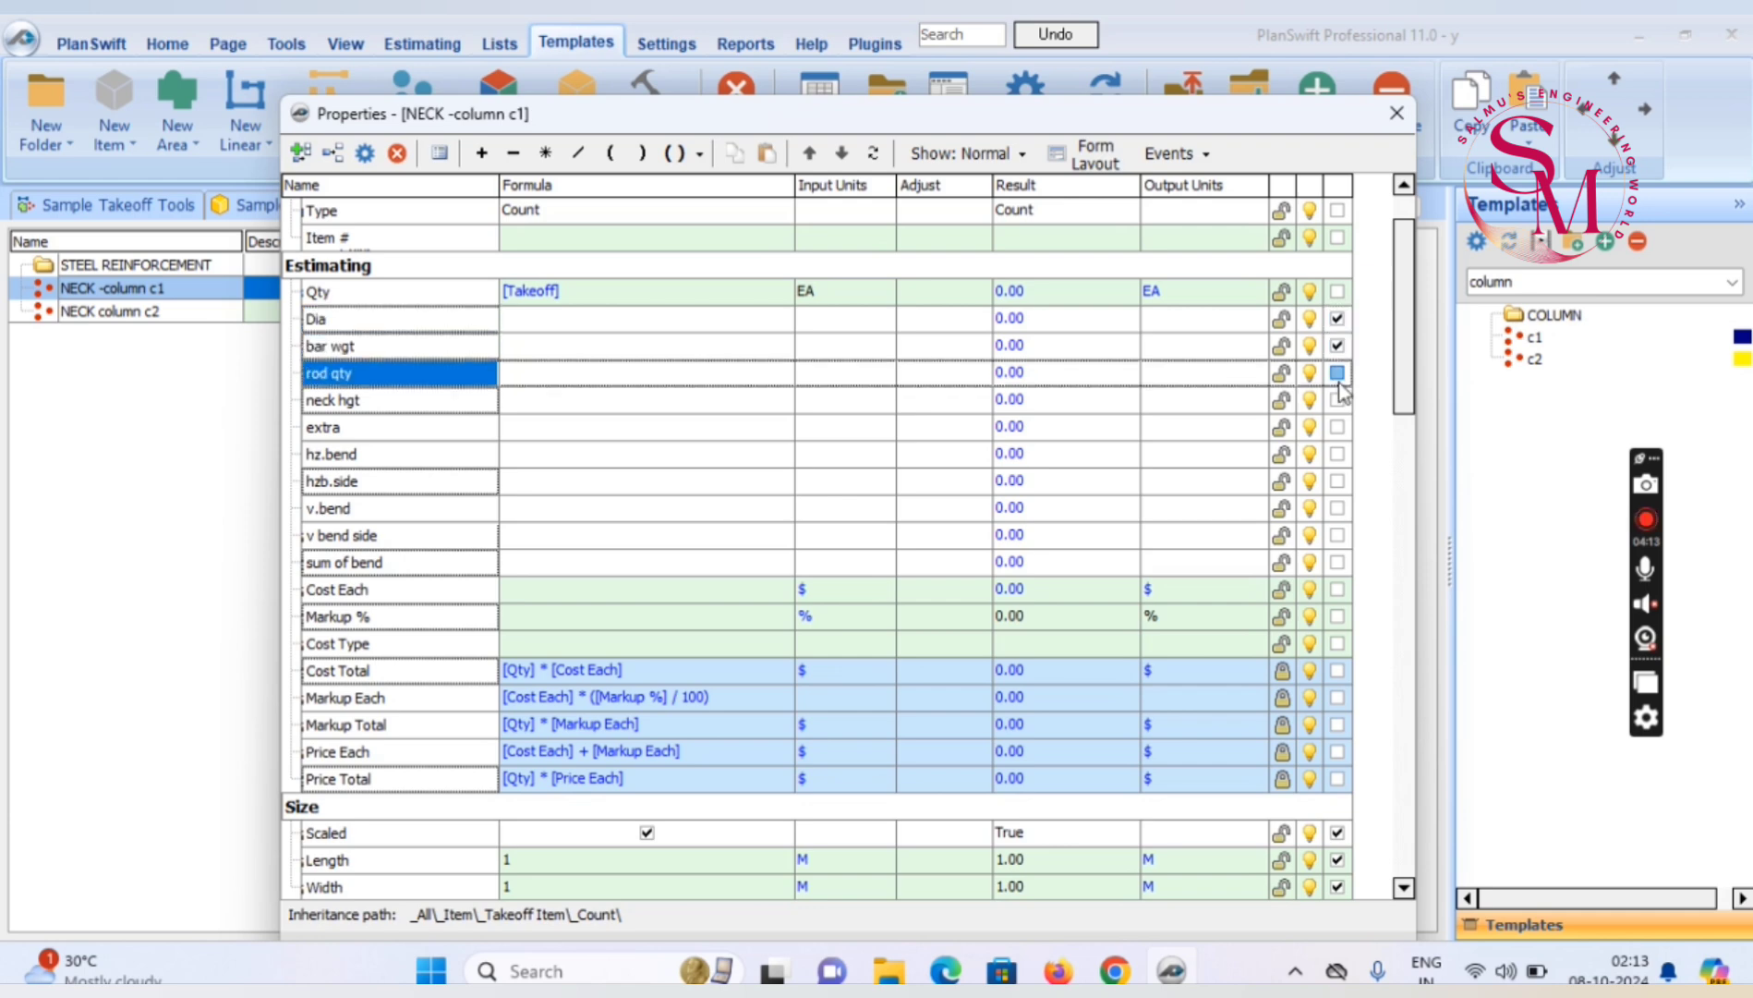
{"action": "left_click", "coordinate": [1337, 399]}
{"action": "left_click", "coordinate": [1337, 427]}
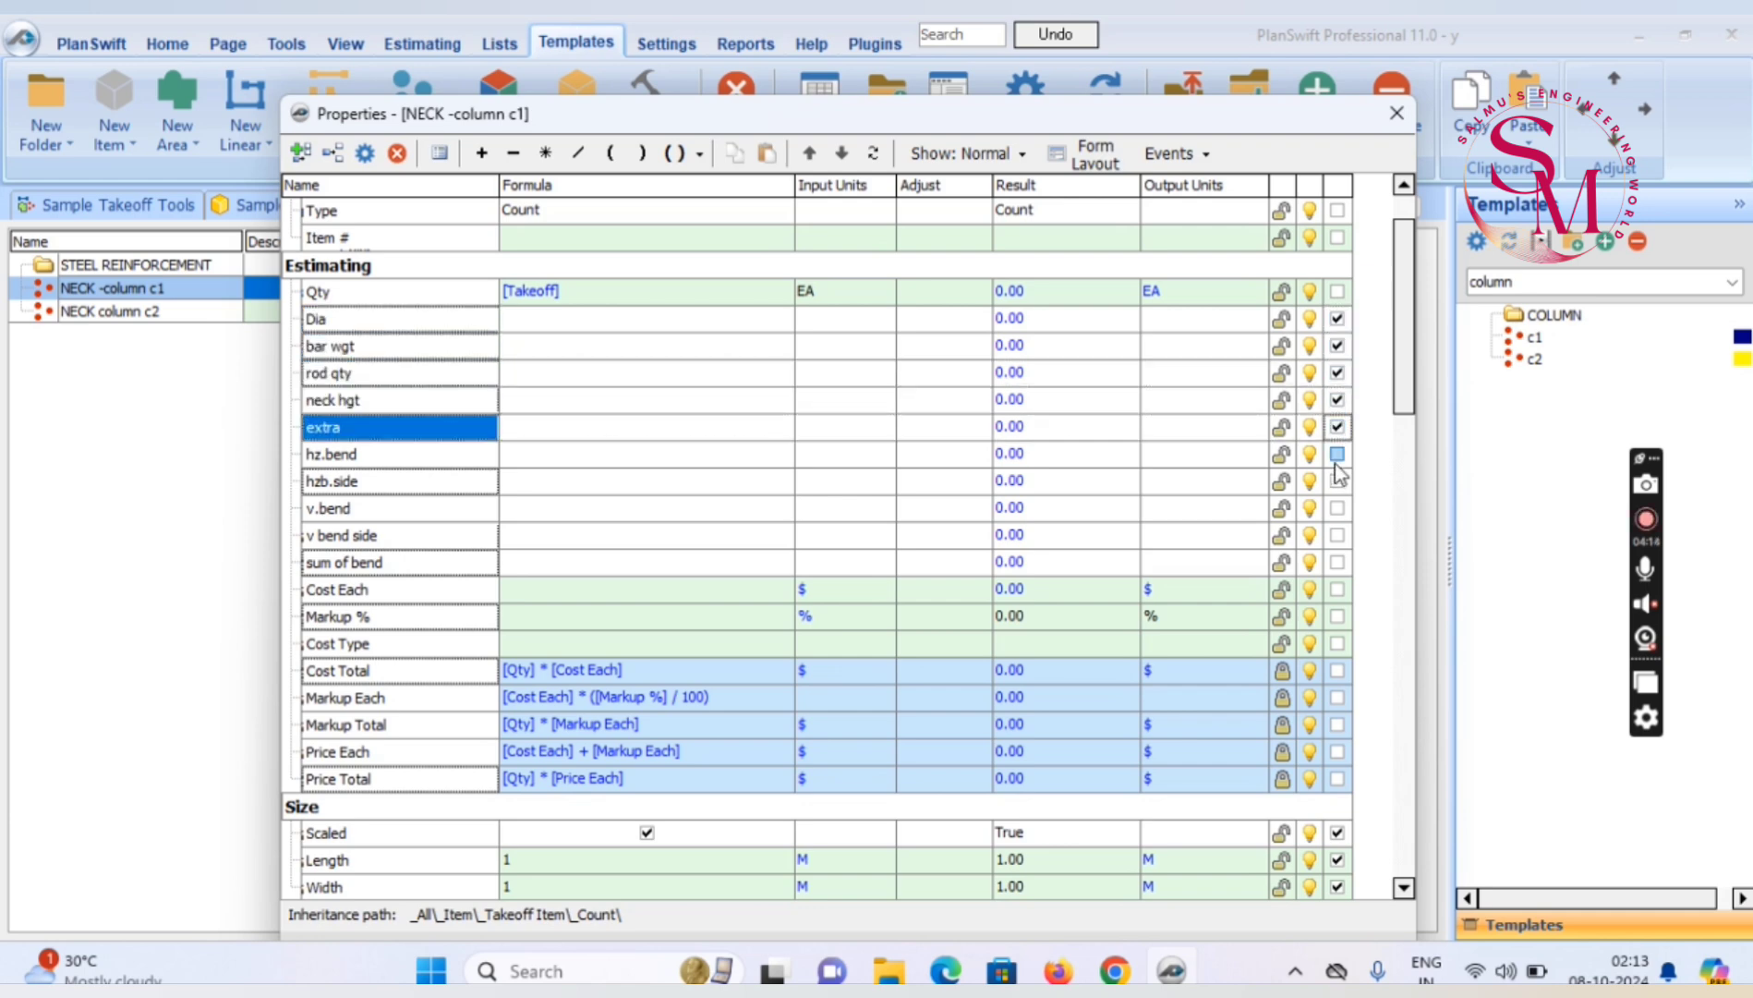
{"action": "left_click", "coordinate": [1337, 453]}
{"action": "left_click", "coordinate": [1336, 480]}
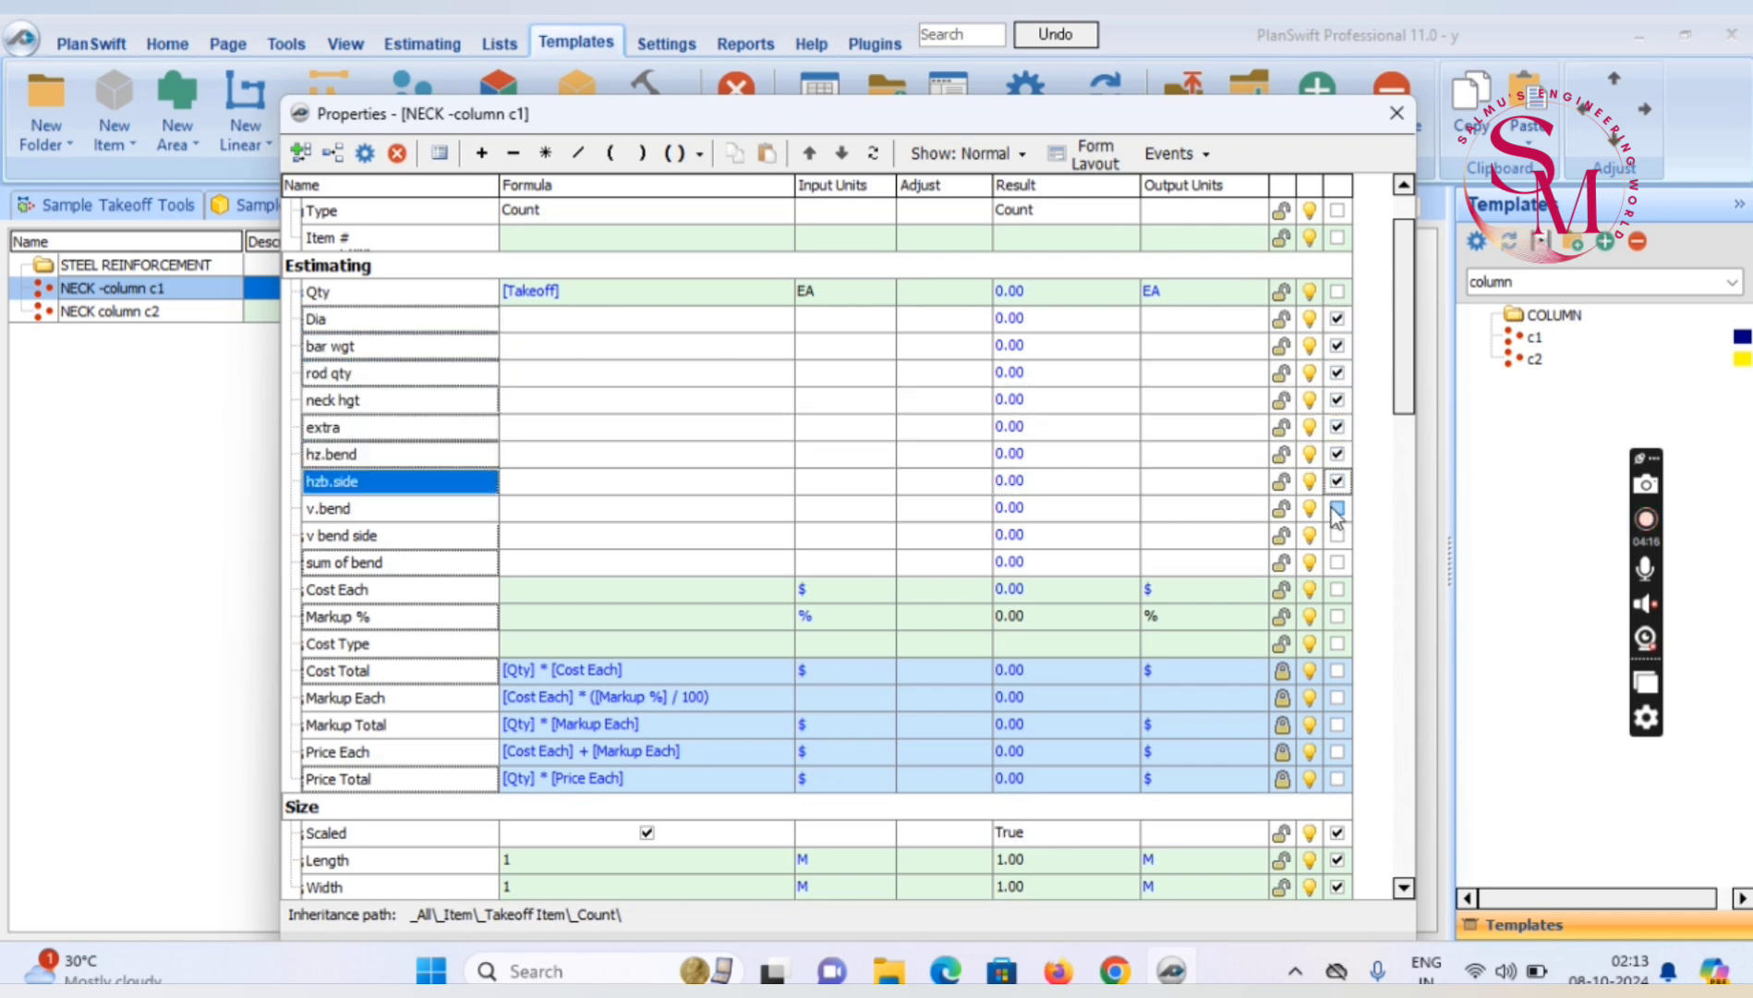
{"action": "left_click", "coordinate": [1337, 509]}
{"action": "left_click", "coordinate": [1337, 534]}
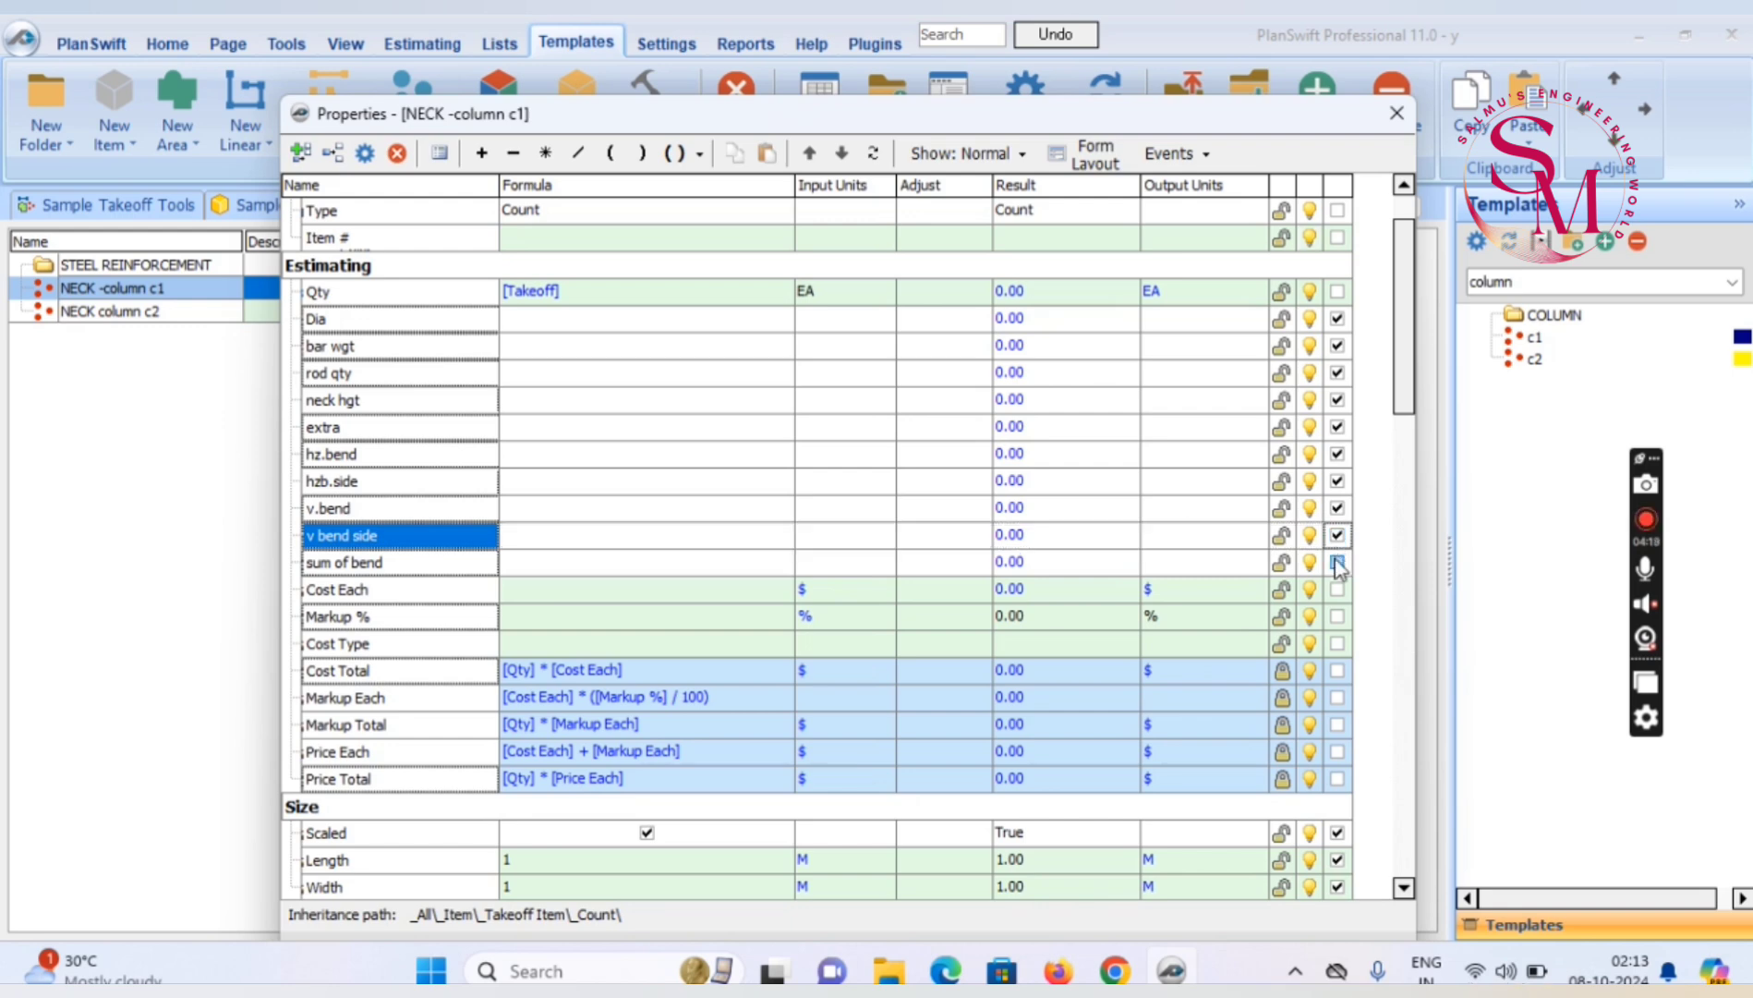
{"action": "left_click", "coordinate": [1337, 562]}
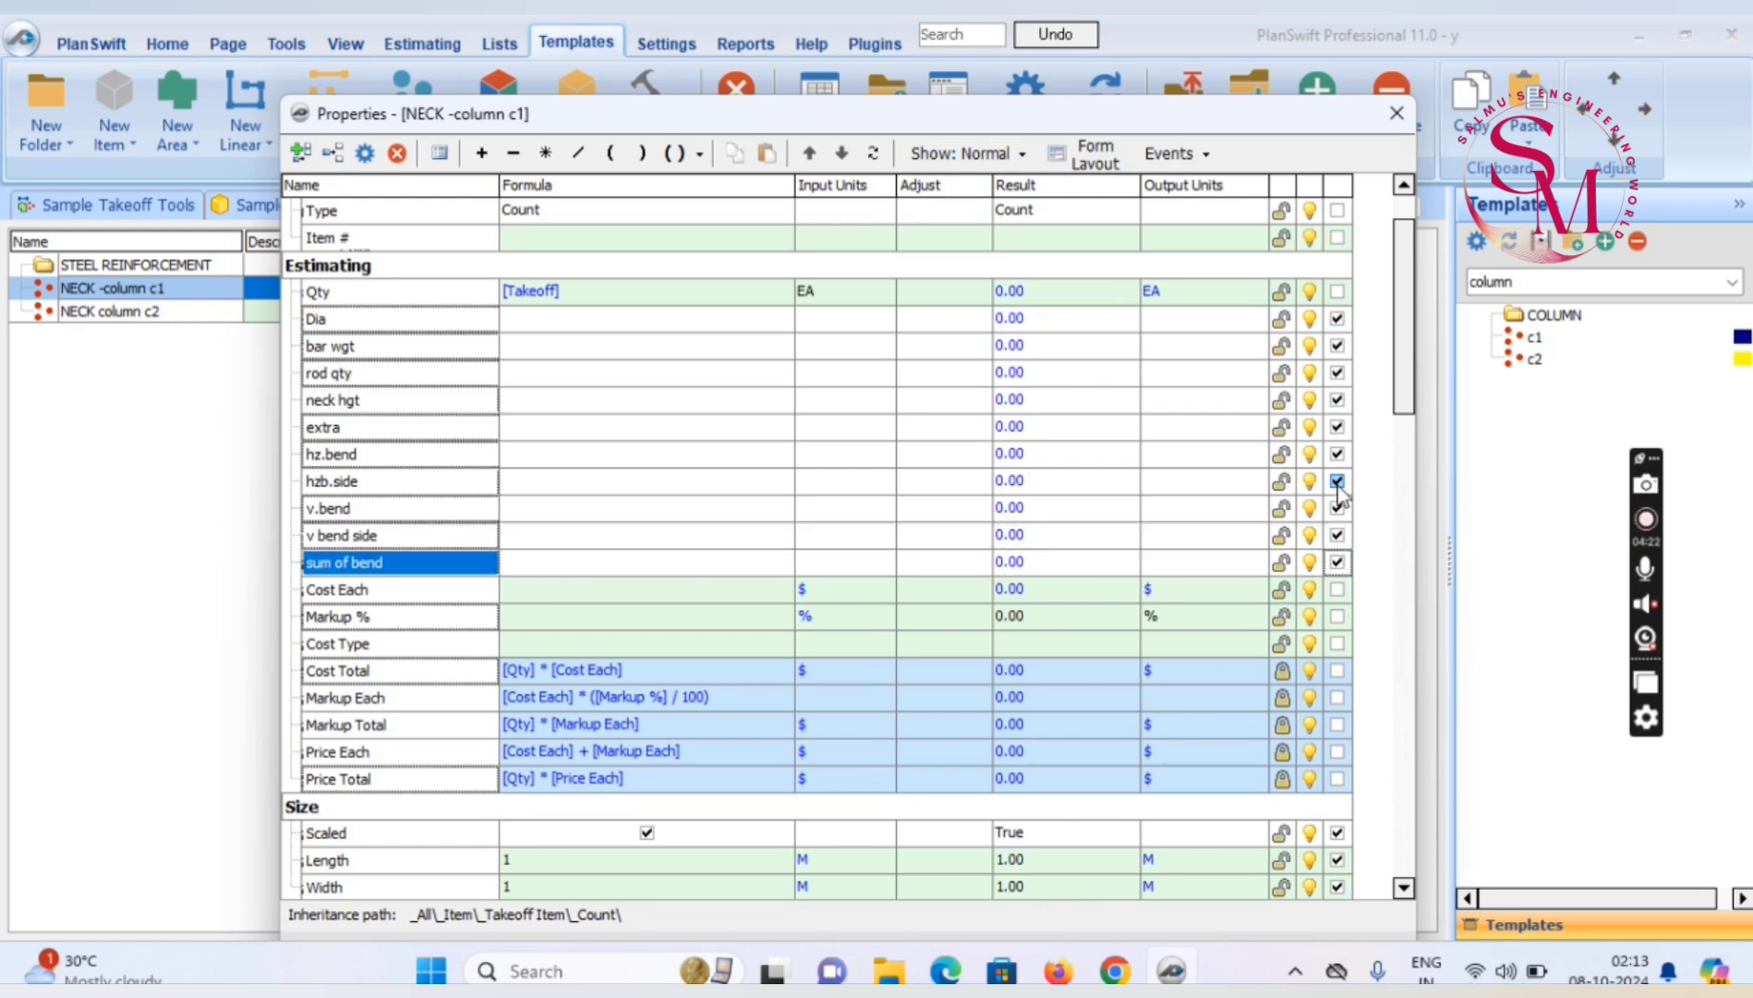
{"action": "left_click", "coordinate": [1335, 561]}
In the form layout, show units for Dia and bar wgt and place Dia on the same row as Name
{"action": "left_click", "coordinate": [963, 155]}
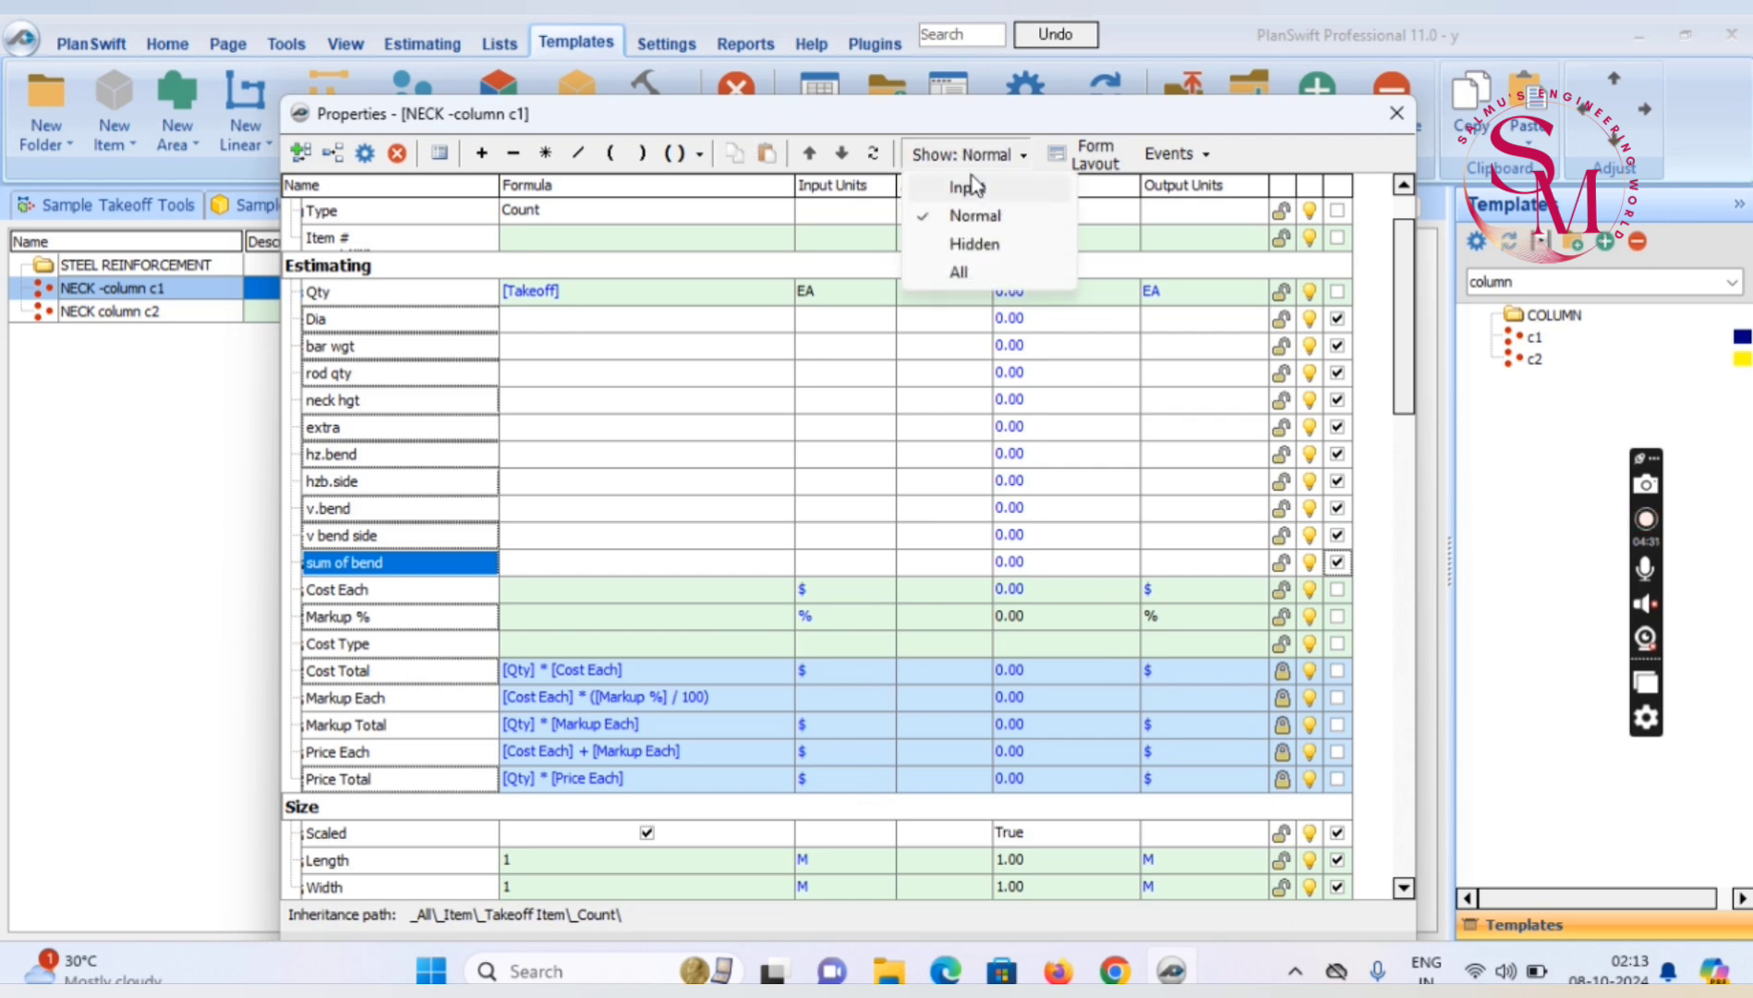
{"action": "left_click", "coordinate": [1082, 166]}
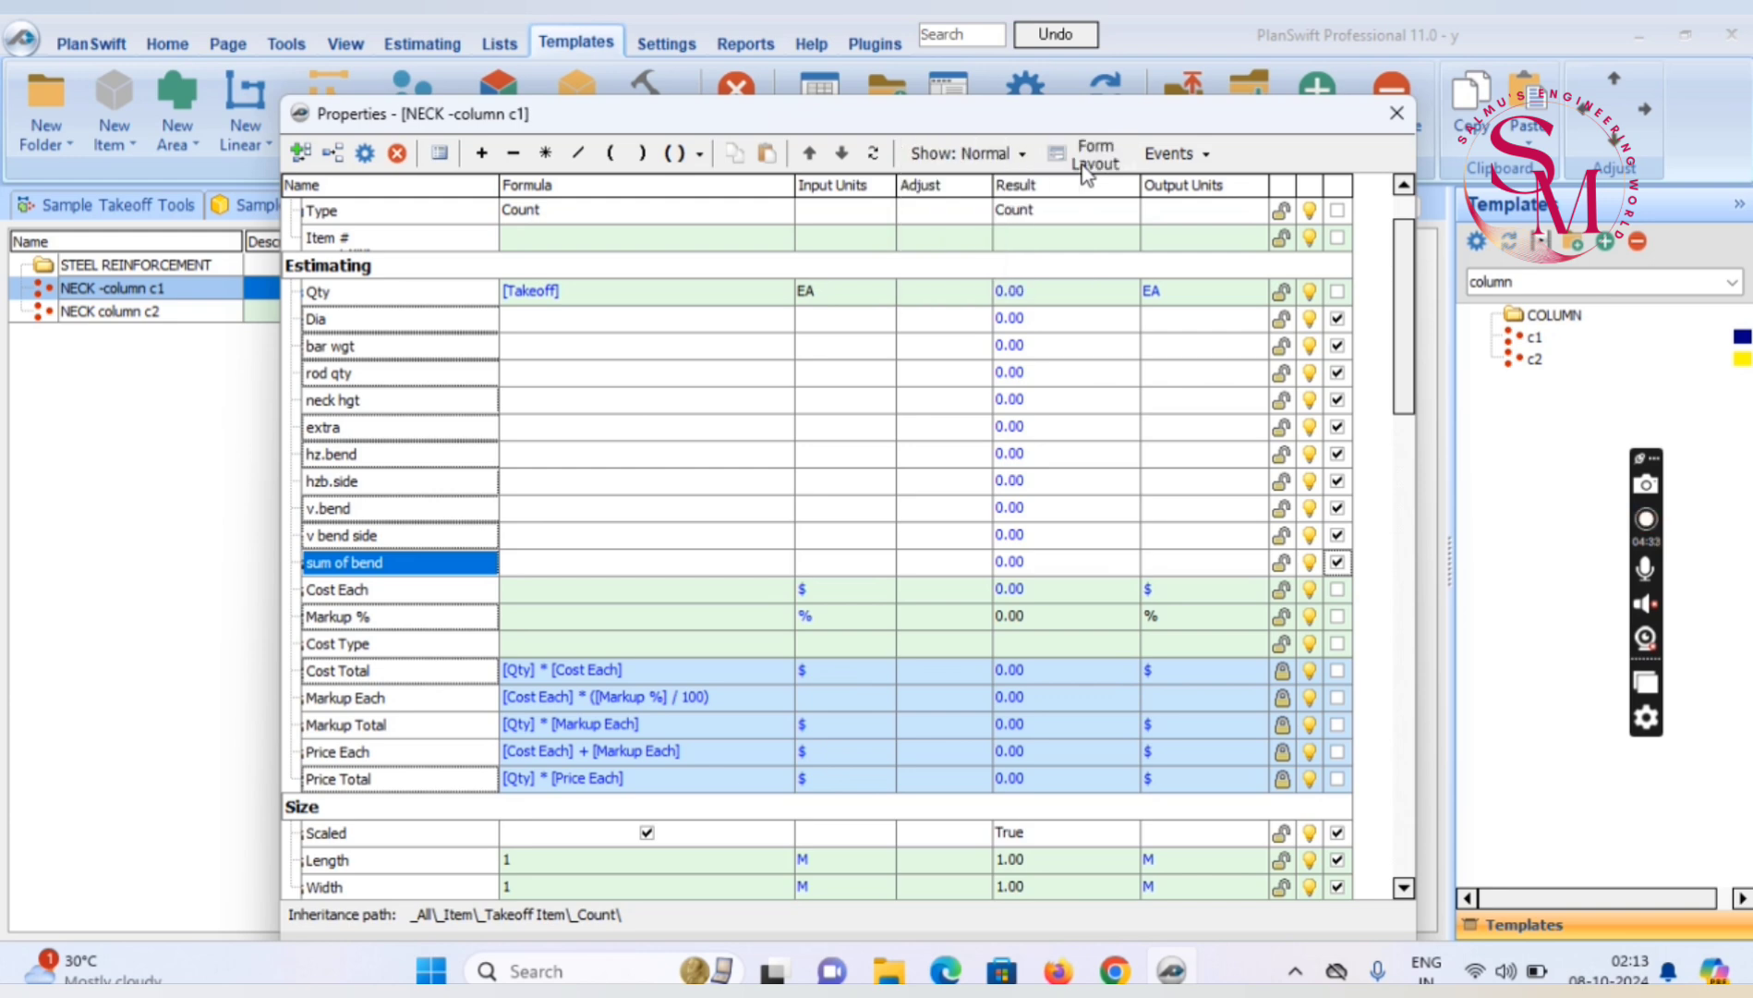
{"action": "left_click", "coordinate": [1087, 175]}
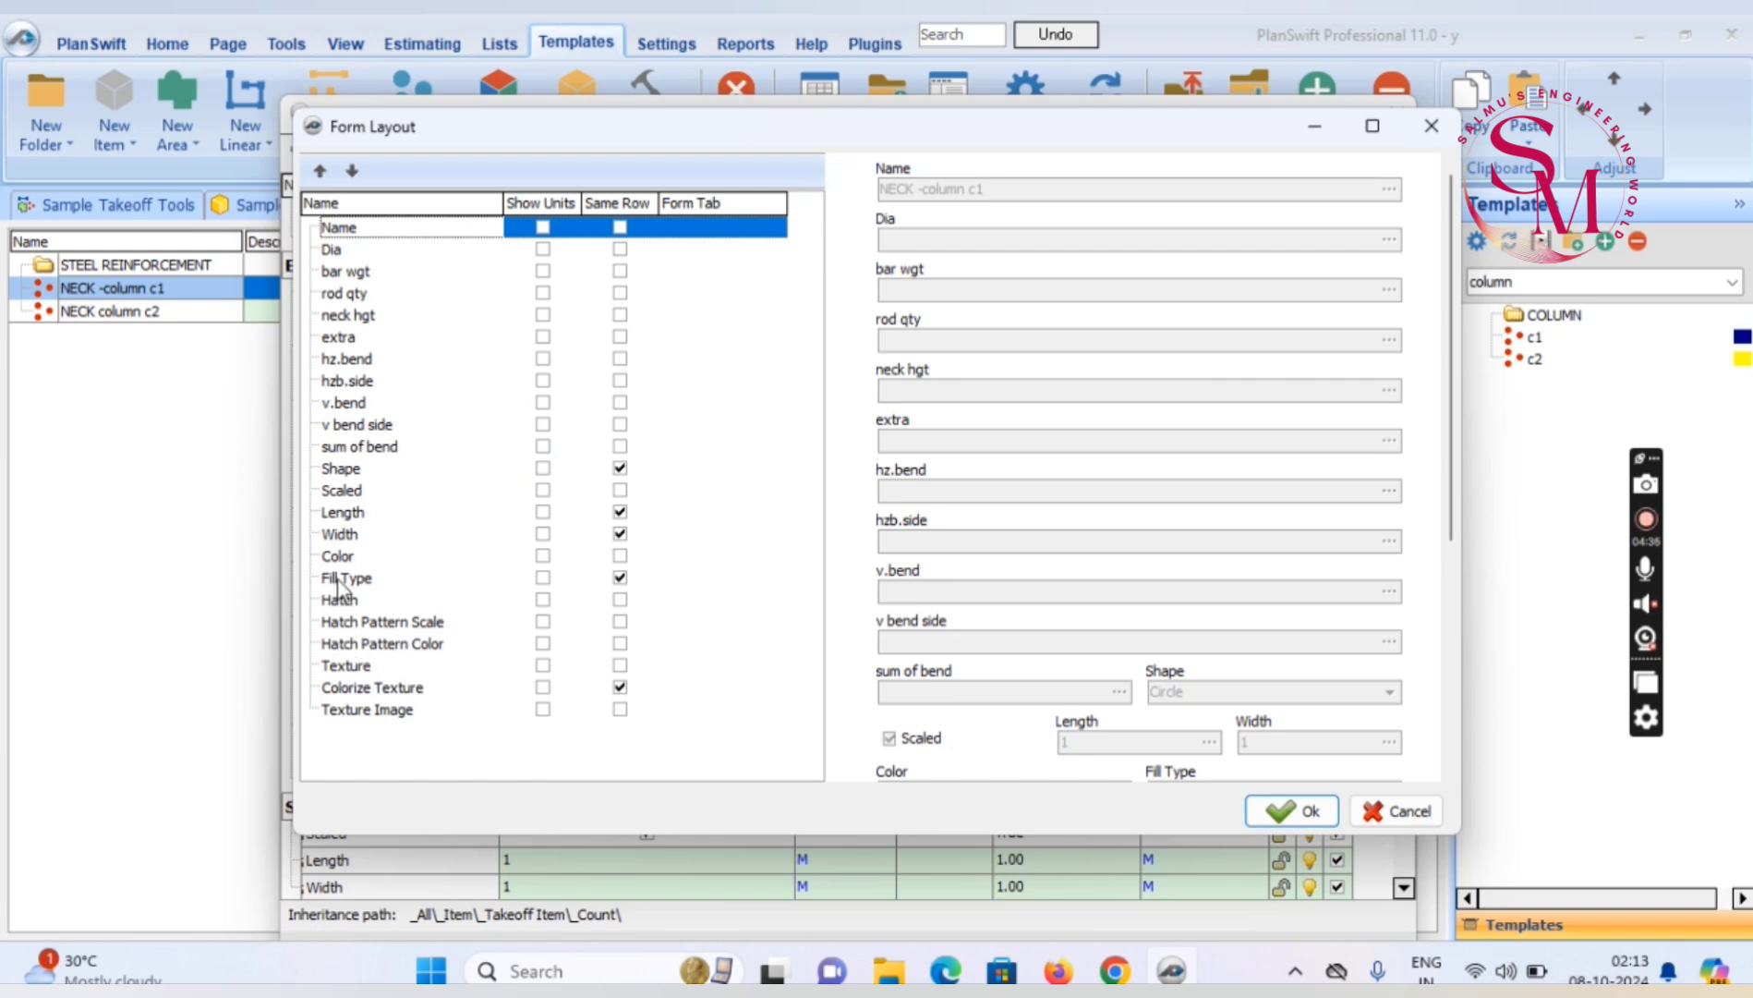
{"action": "left_click", "coordinate": [621, 468]}
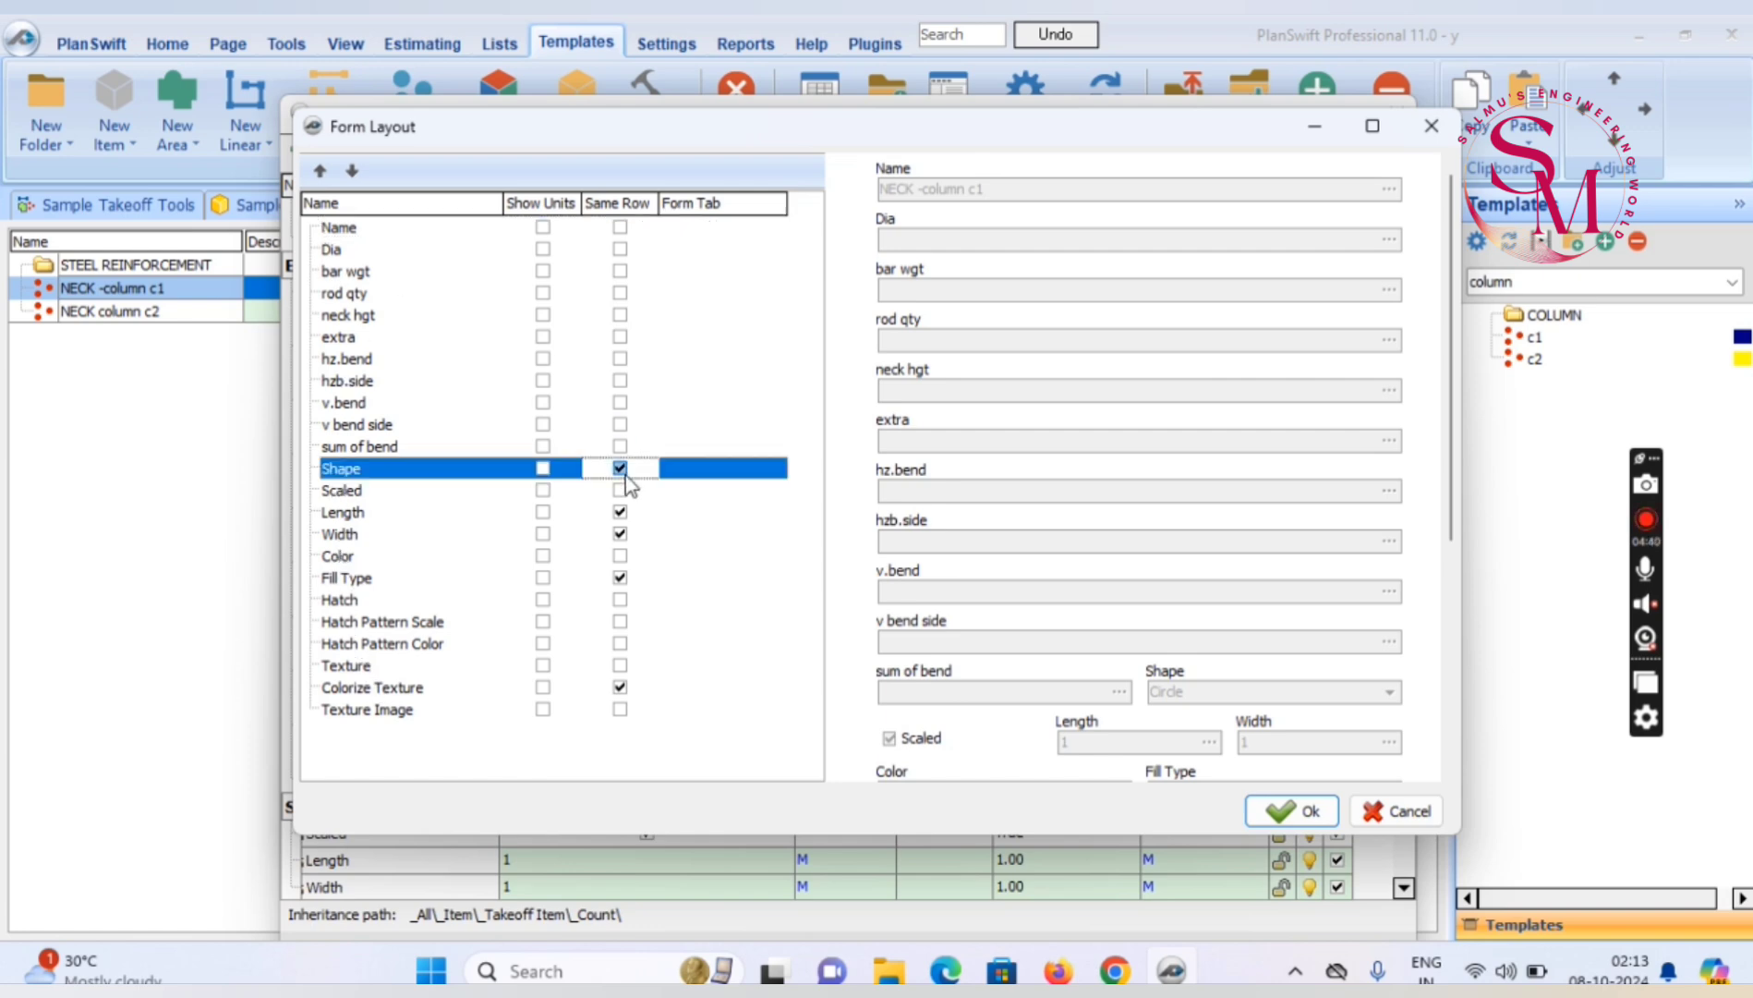
{"action": "left_click", "coordinate": [620, 468]}
{"action": "left_click", "coordinate": [359, 249]}
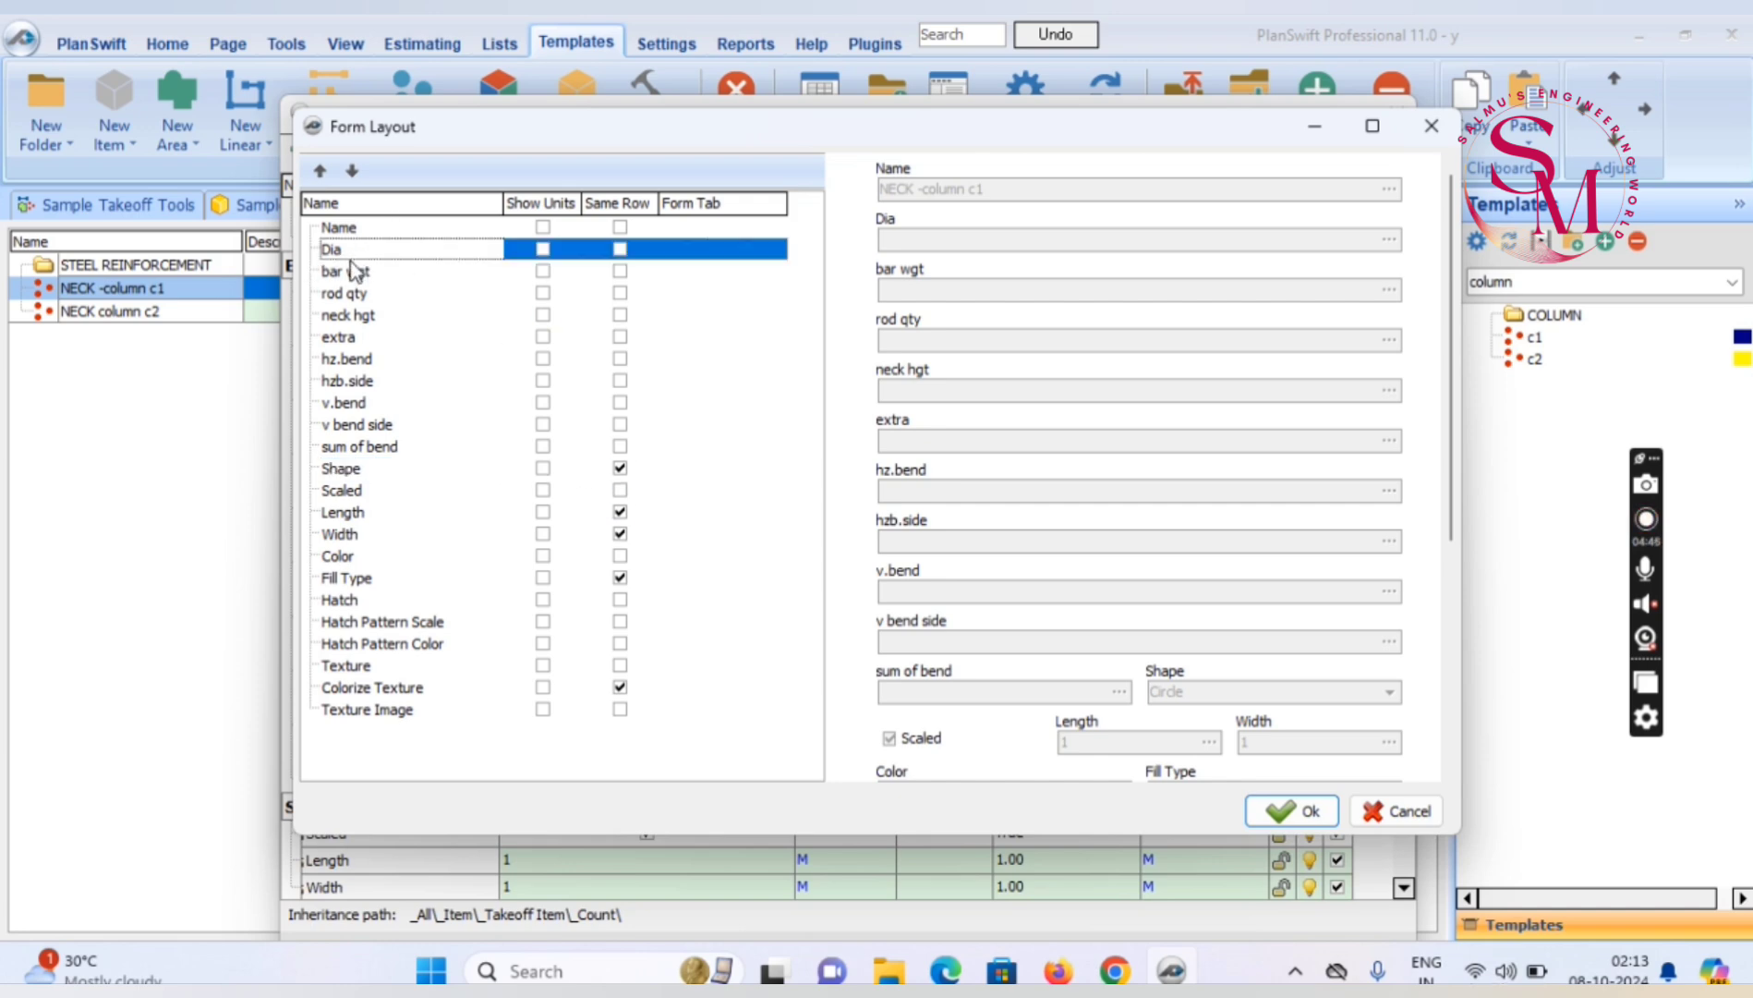
{"action": "left_click", "coordinate": [545, 255]}
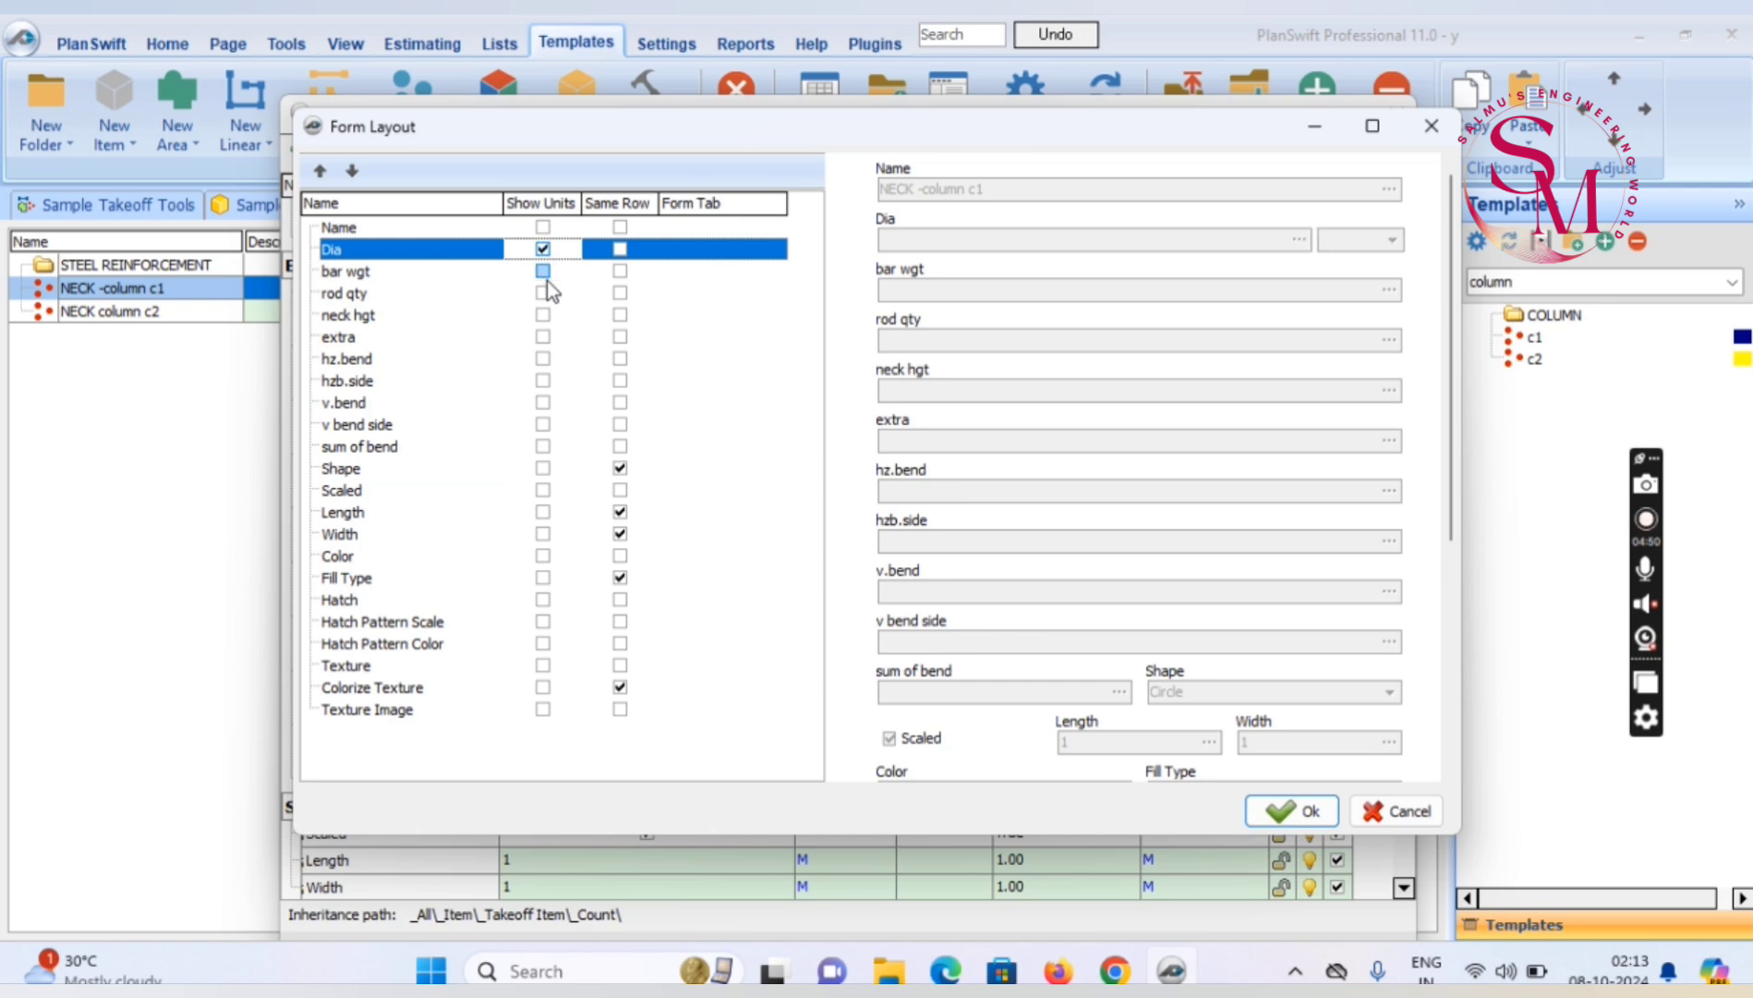
{"action": "left_click", "coordinate": [546, 277]}
{"action": "left_click", "coordinate": [543, 273]}
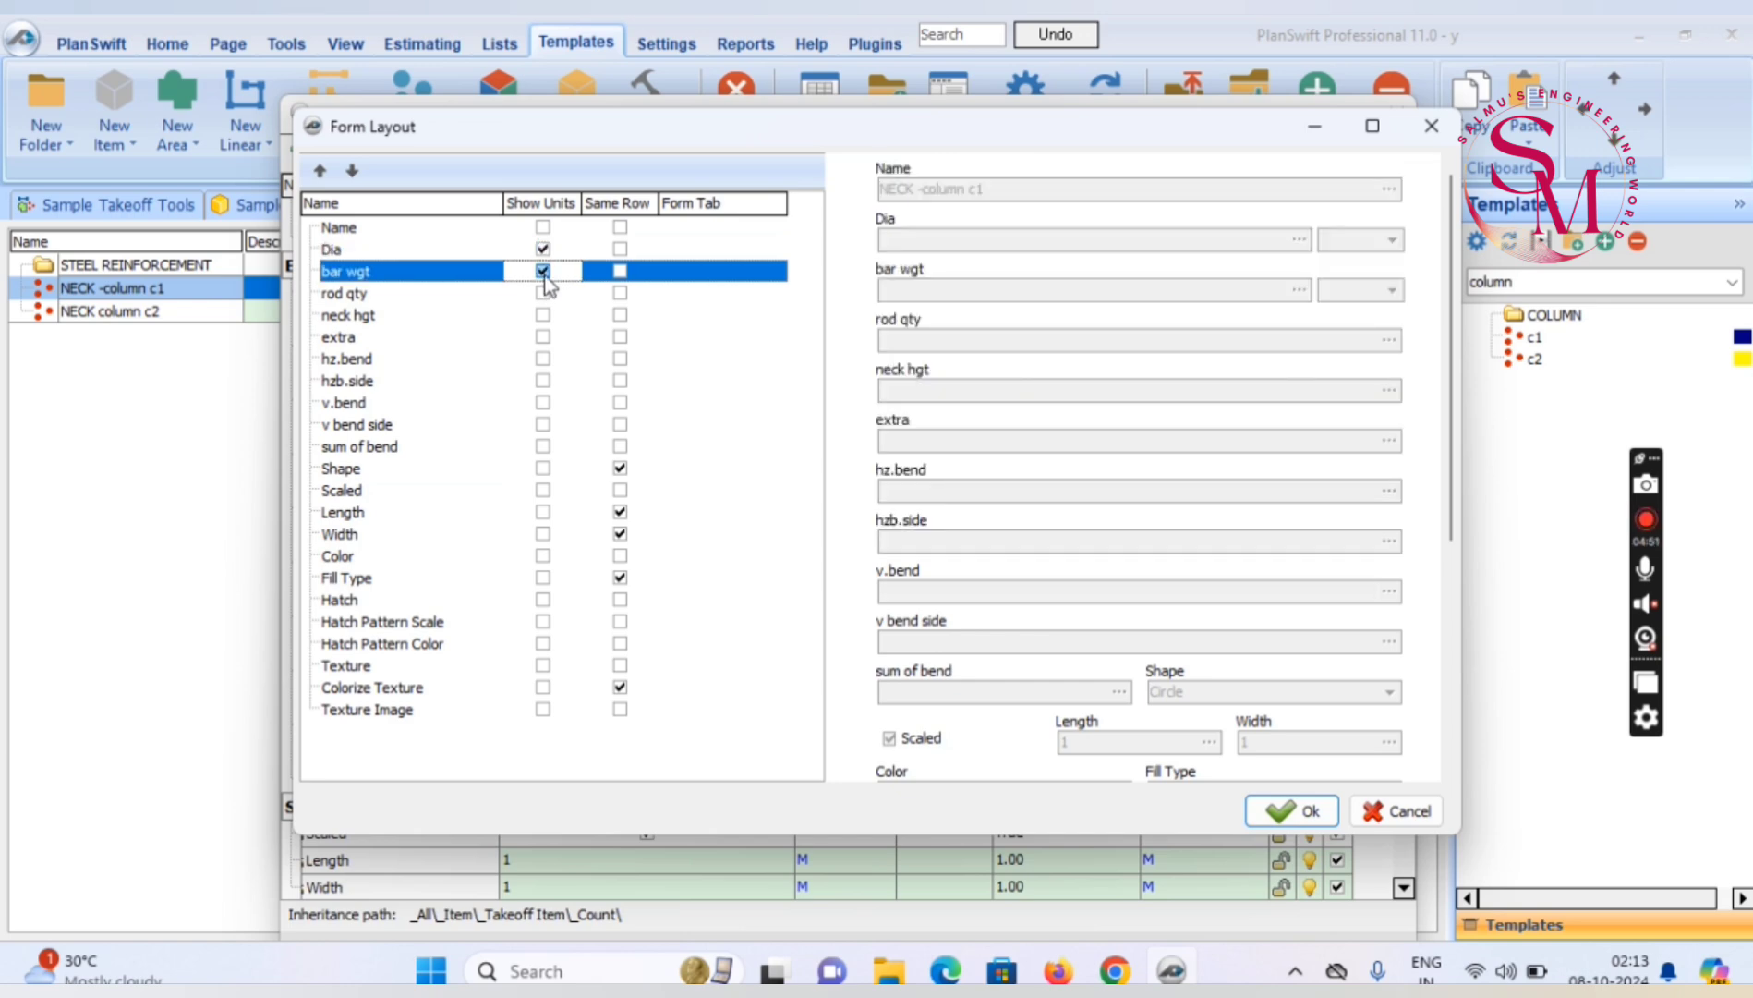
{"action": "left_click", "coordinate": [618, 256]}
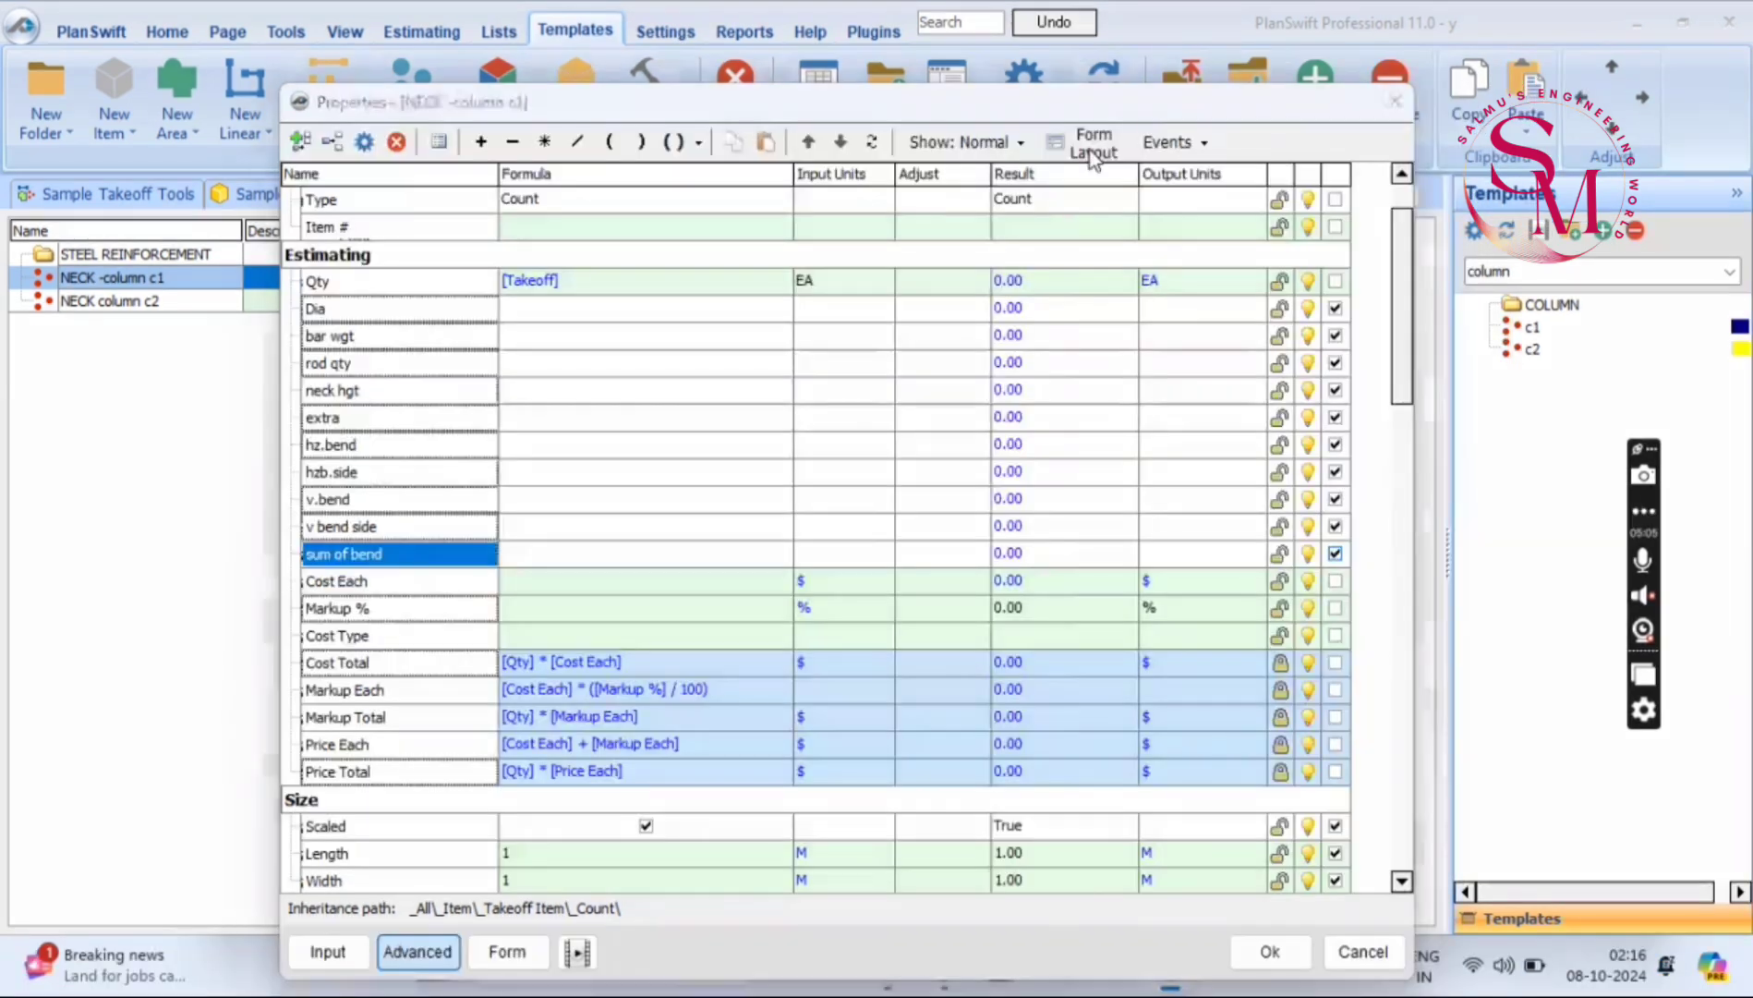
Review the General and bend pages of the item's form layout, then accept the layout
{"action": "left_click", "coordinate": [1089, 150]}
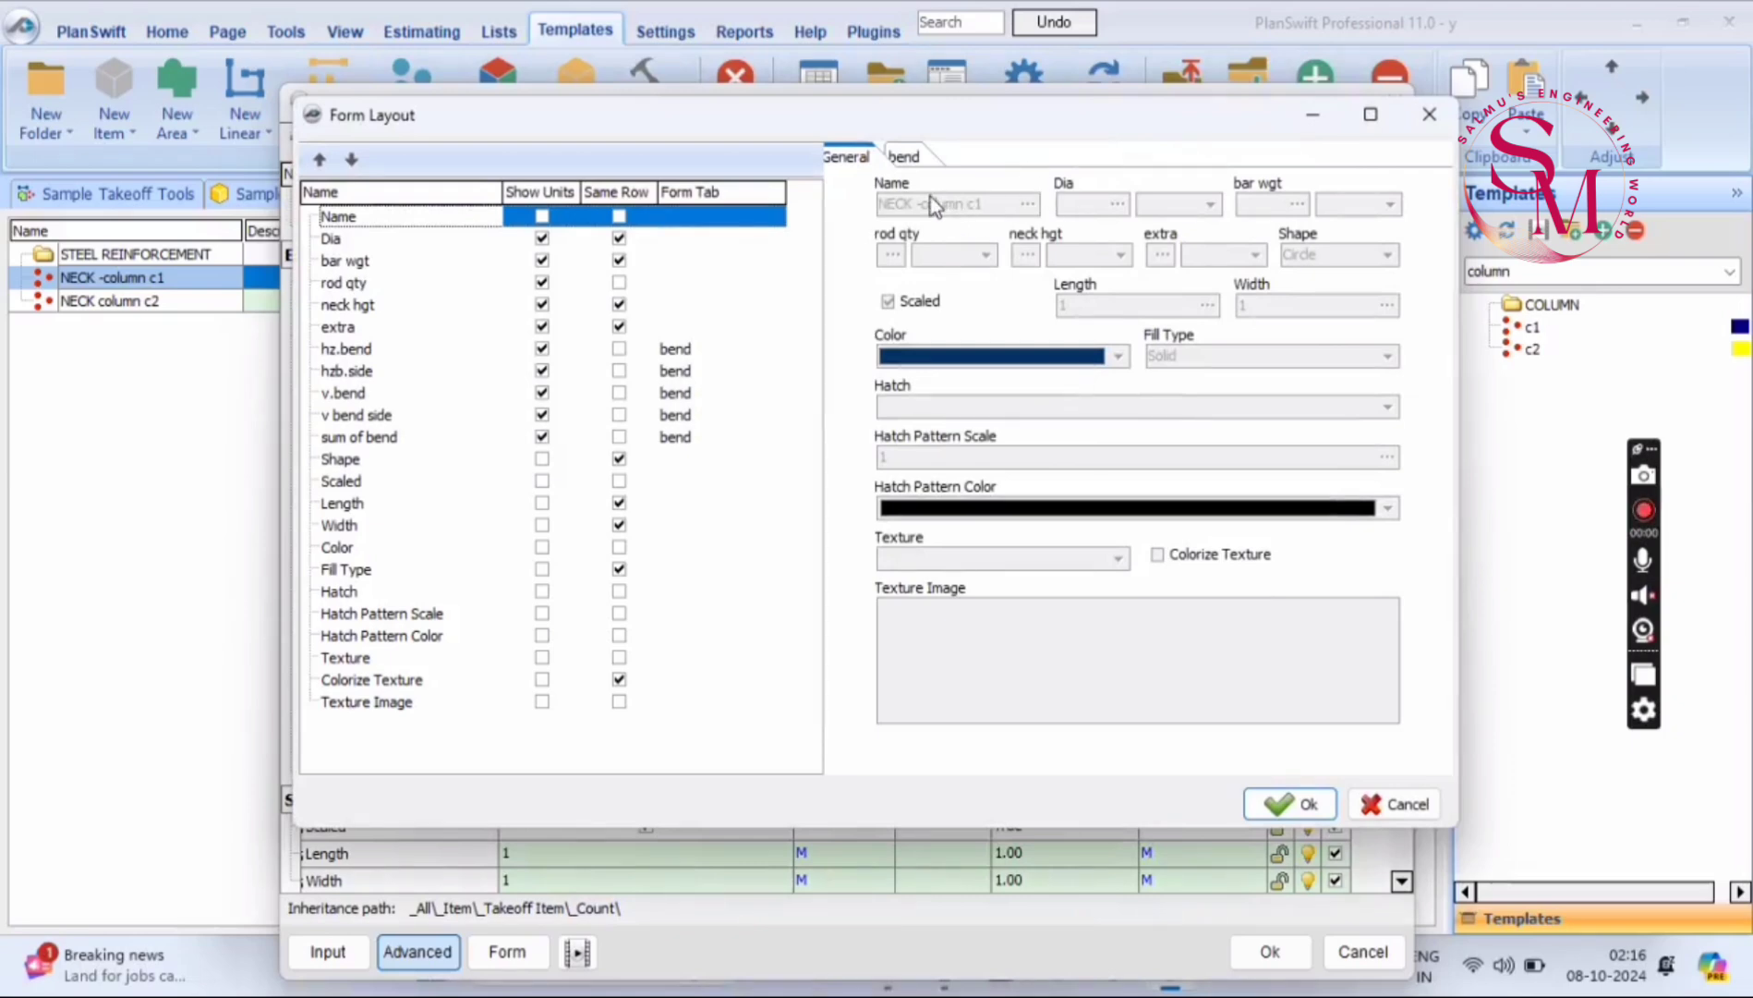
{"action": "left_click", "coordinate": [903, 156]}
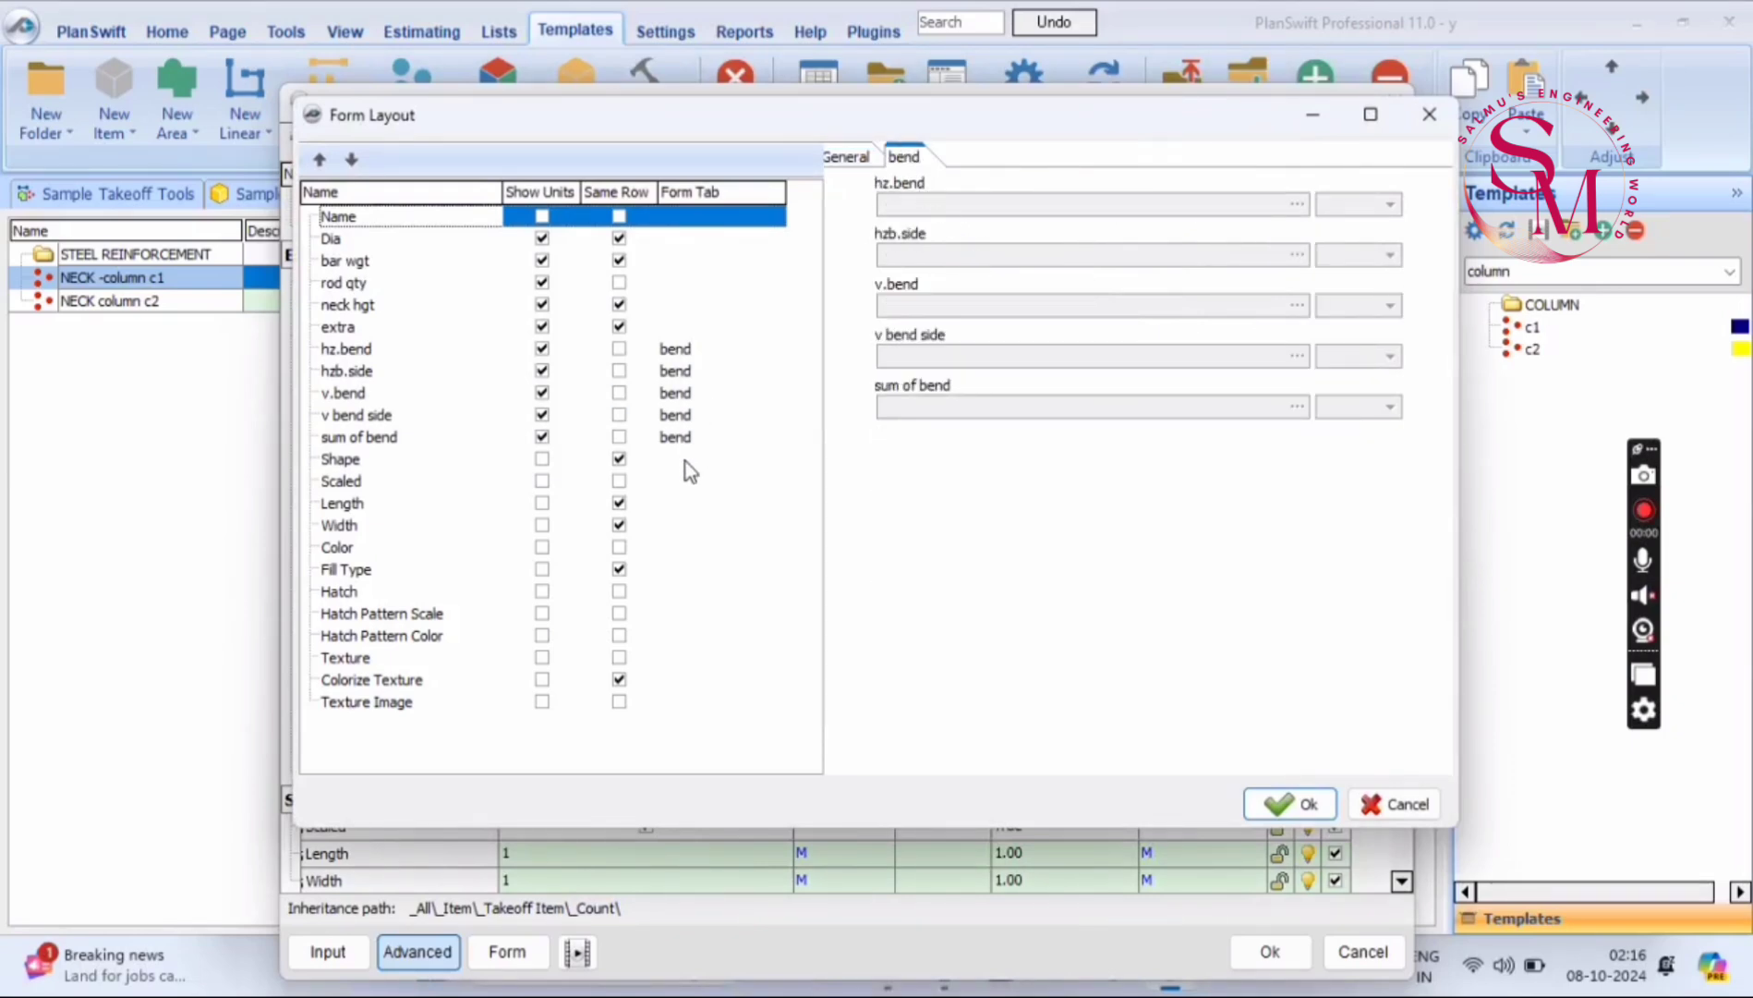
{"action": "left_click", "coordinate": [844, 159]}
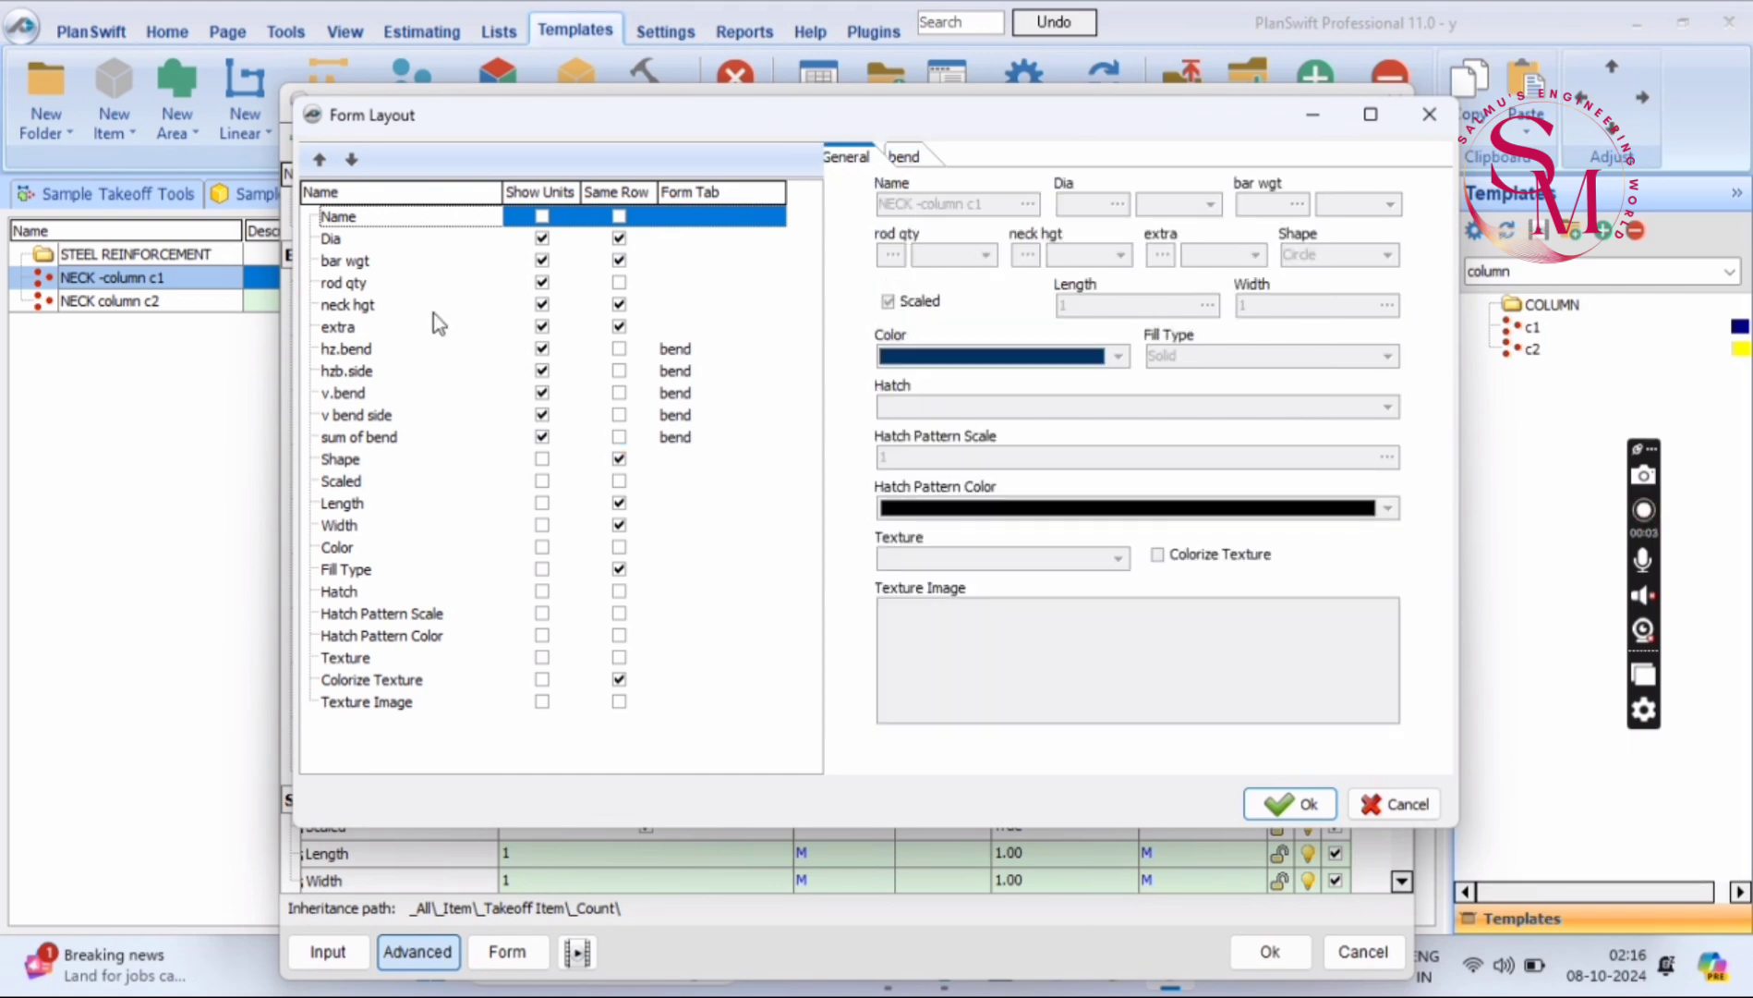
{"action": "left_click", "coordinate": [1290, 804]}
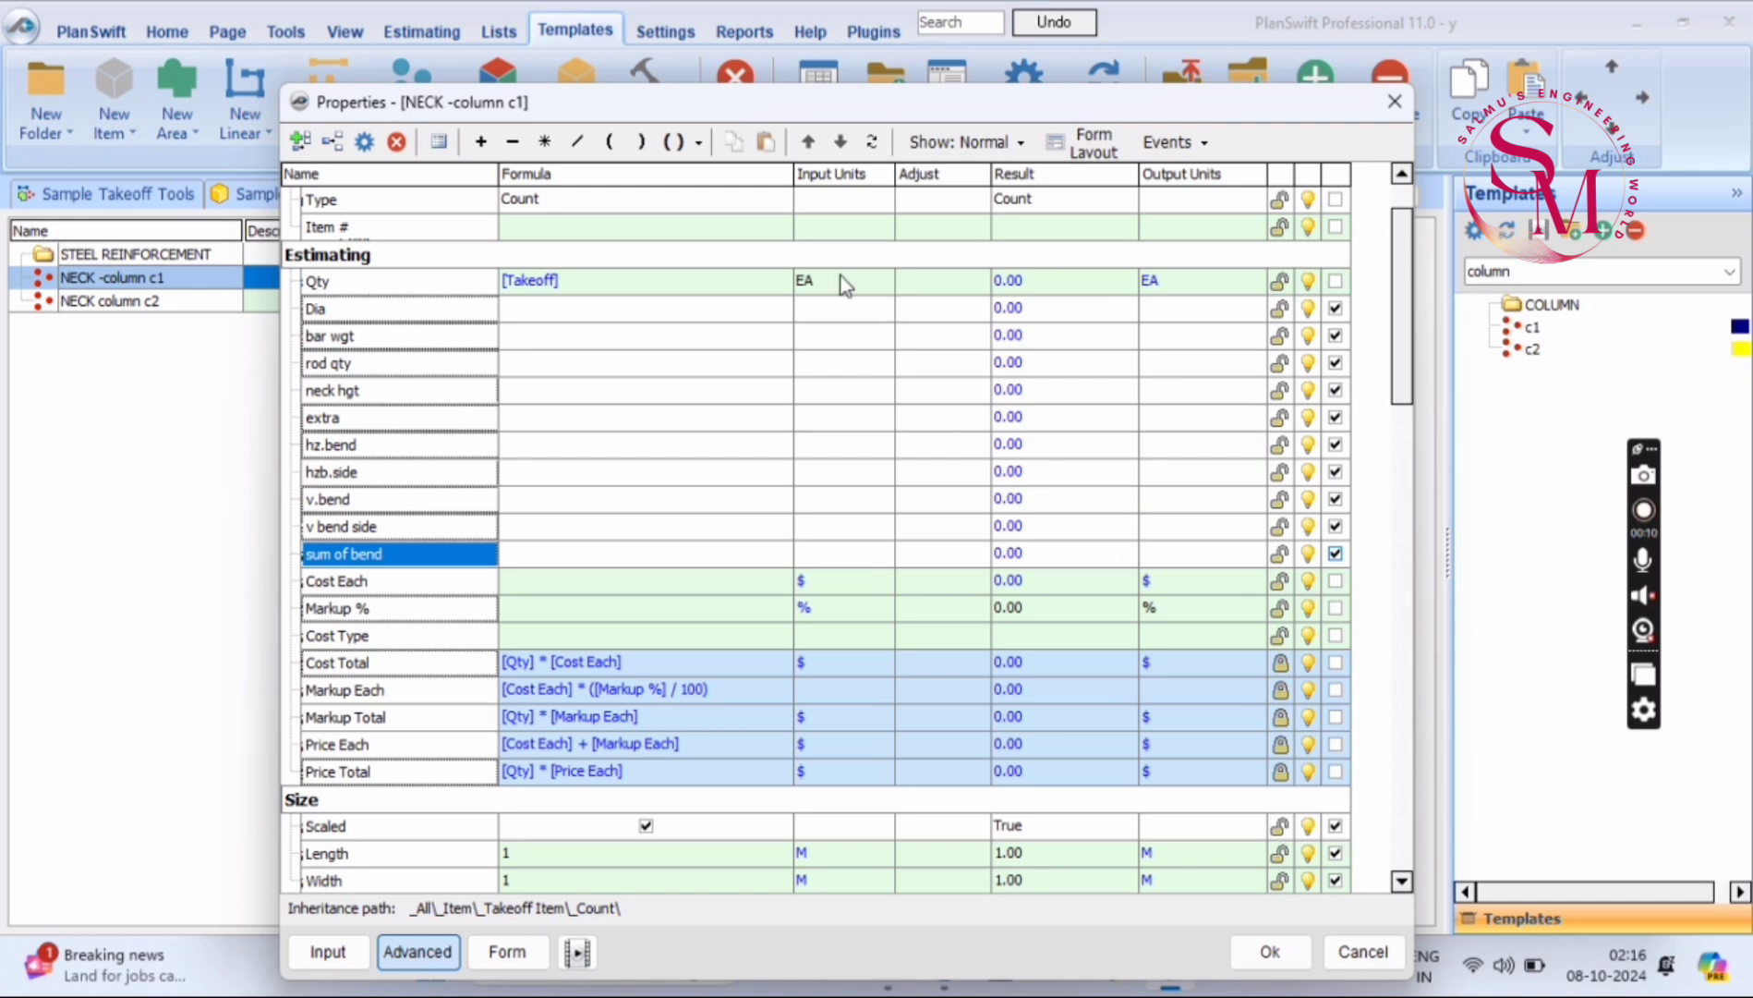
Set the input units of the Qty property to kg after checking the available unit options
{"action": "left_click", "coordinate": [888, 290]}
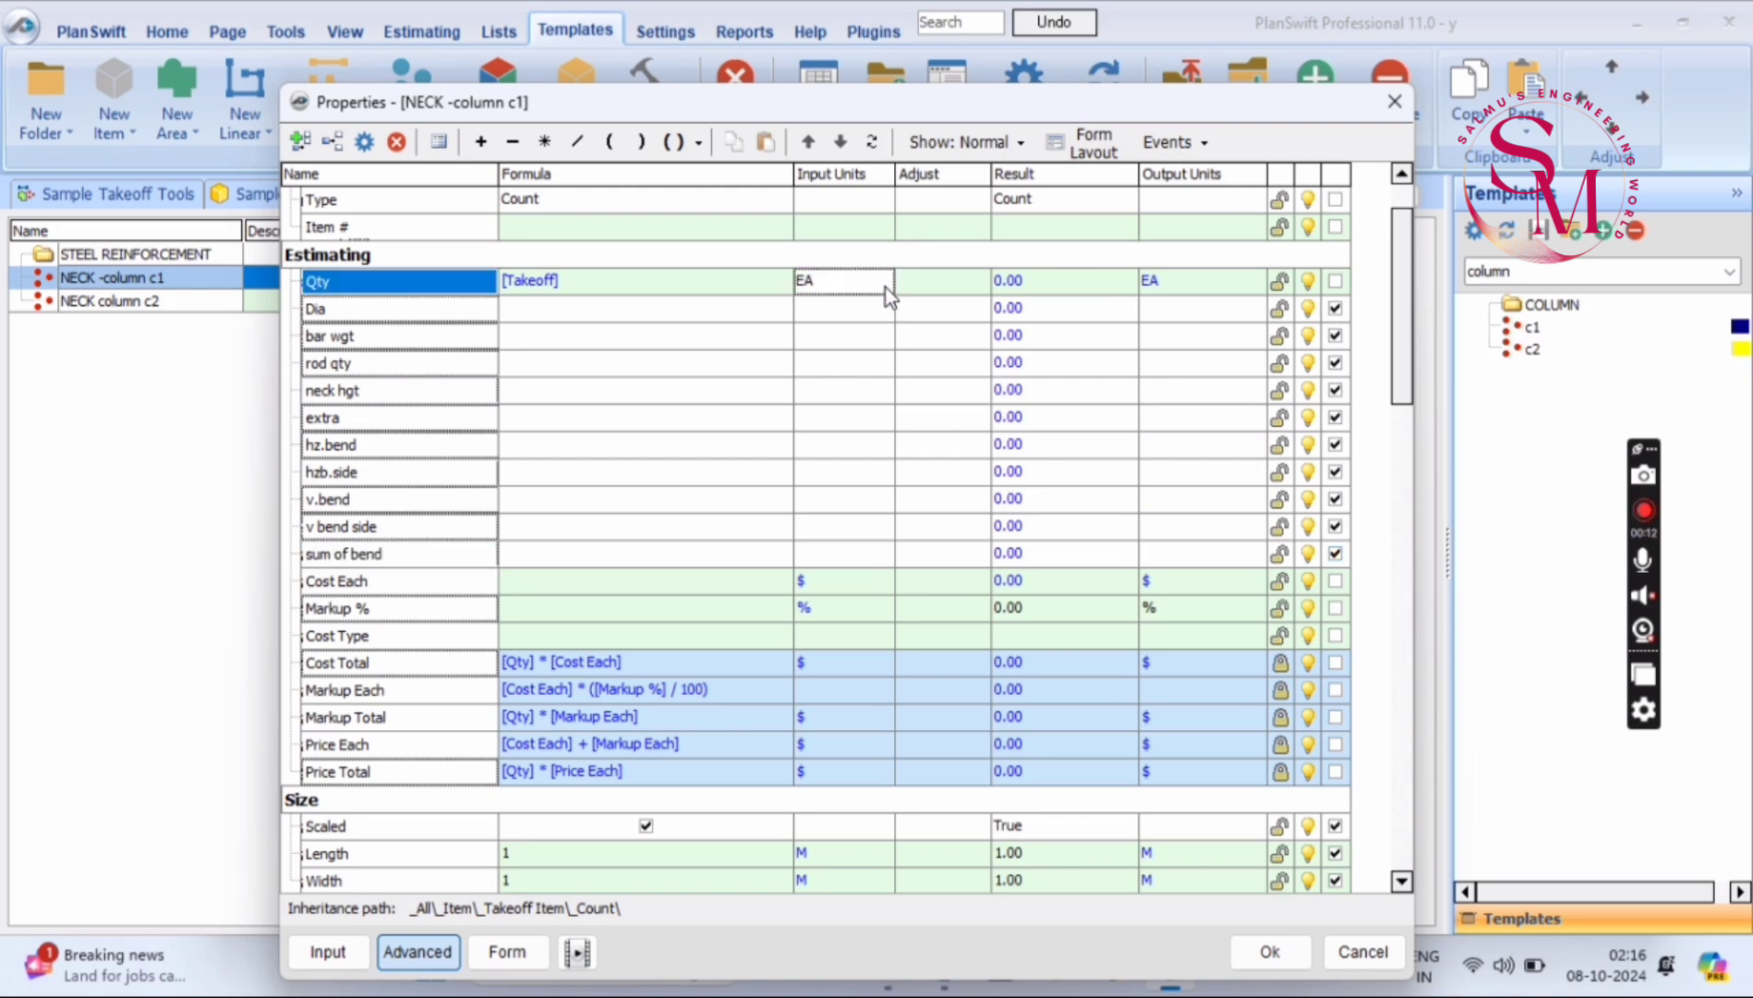
{"action": "left_click", "coordinate": [882, 281]}
{"action": "left_click", "coordinate": [882, 281]}
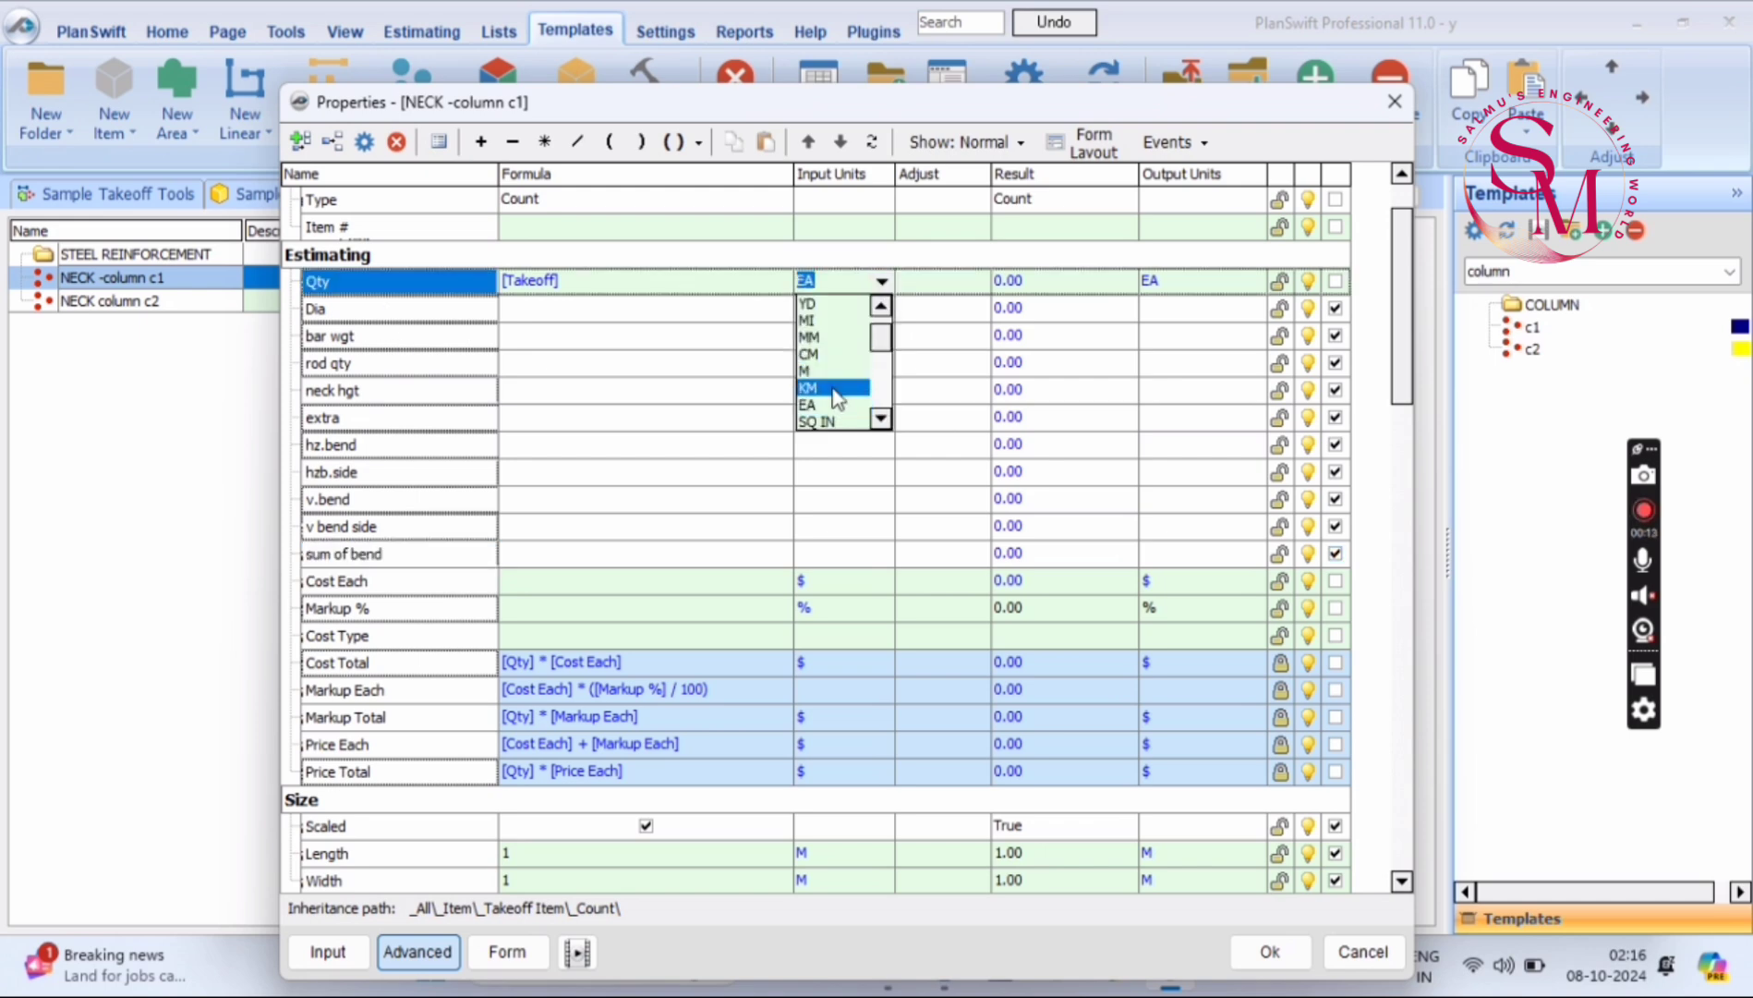
{"action": "scroll", "coordinate": [832, 421], "scroll_direction": "down", "scroll_amount": 5}
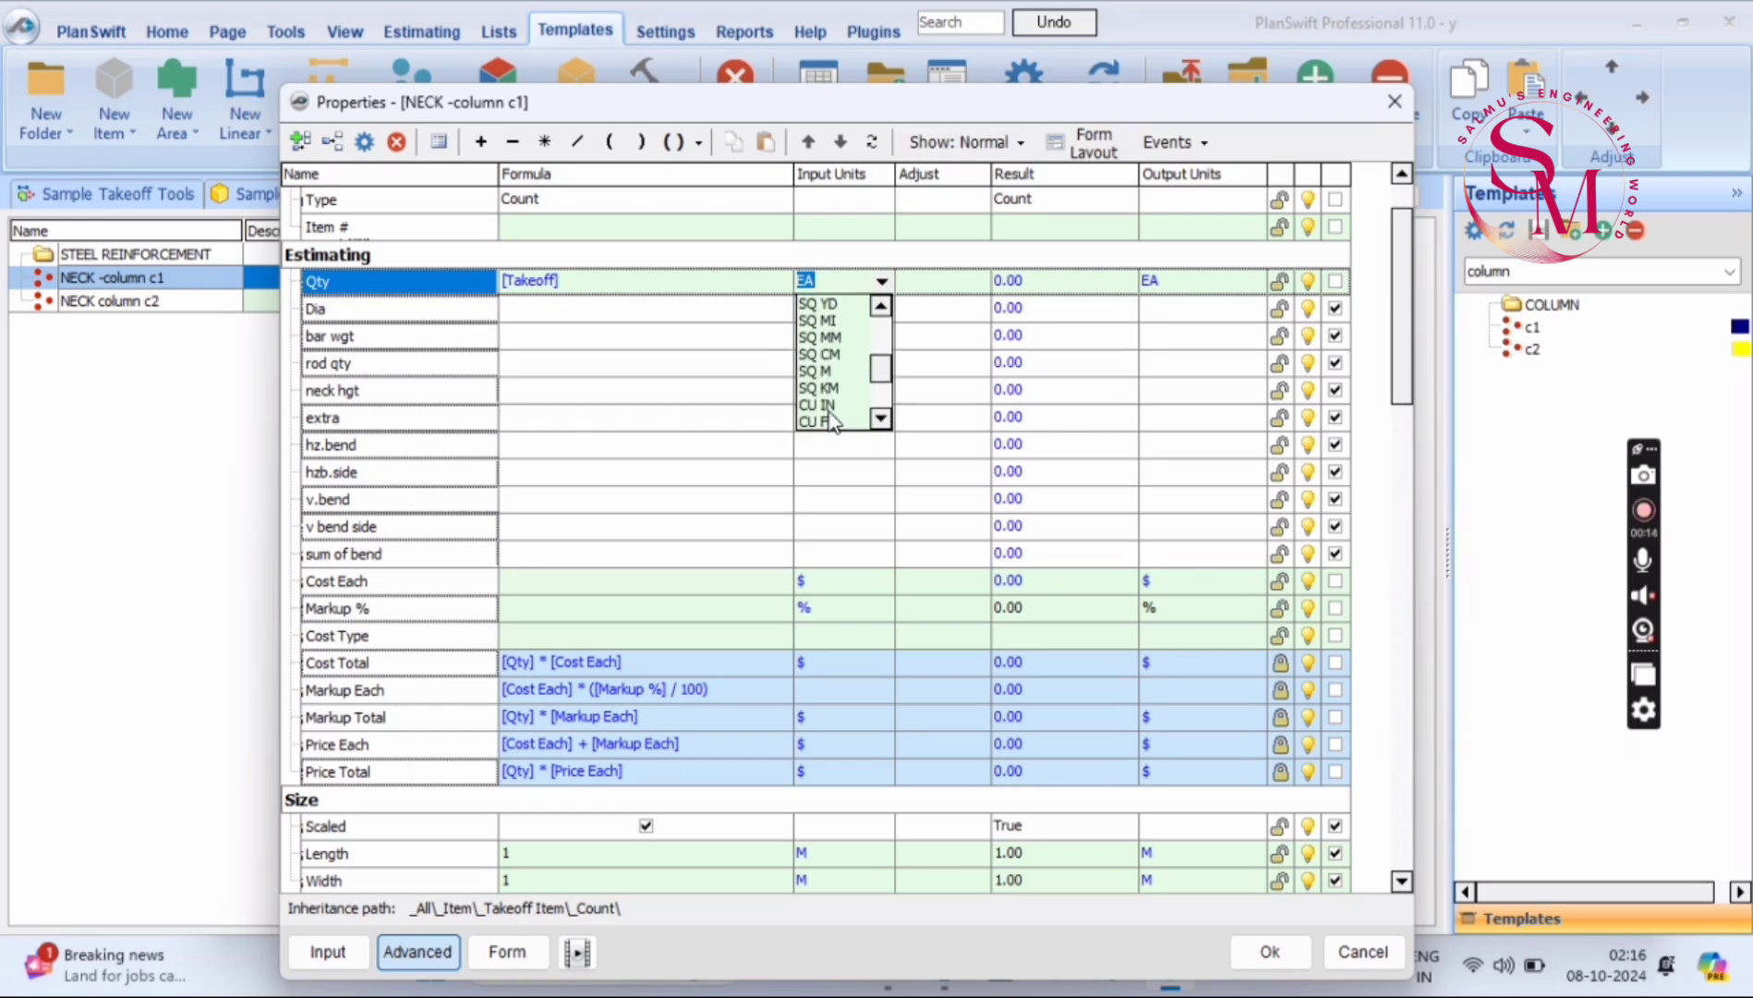
{"action": "scroll", "coordinate": [832, 420], "scroll_direction": "down", "scroll_amount": 1}
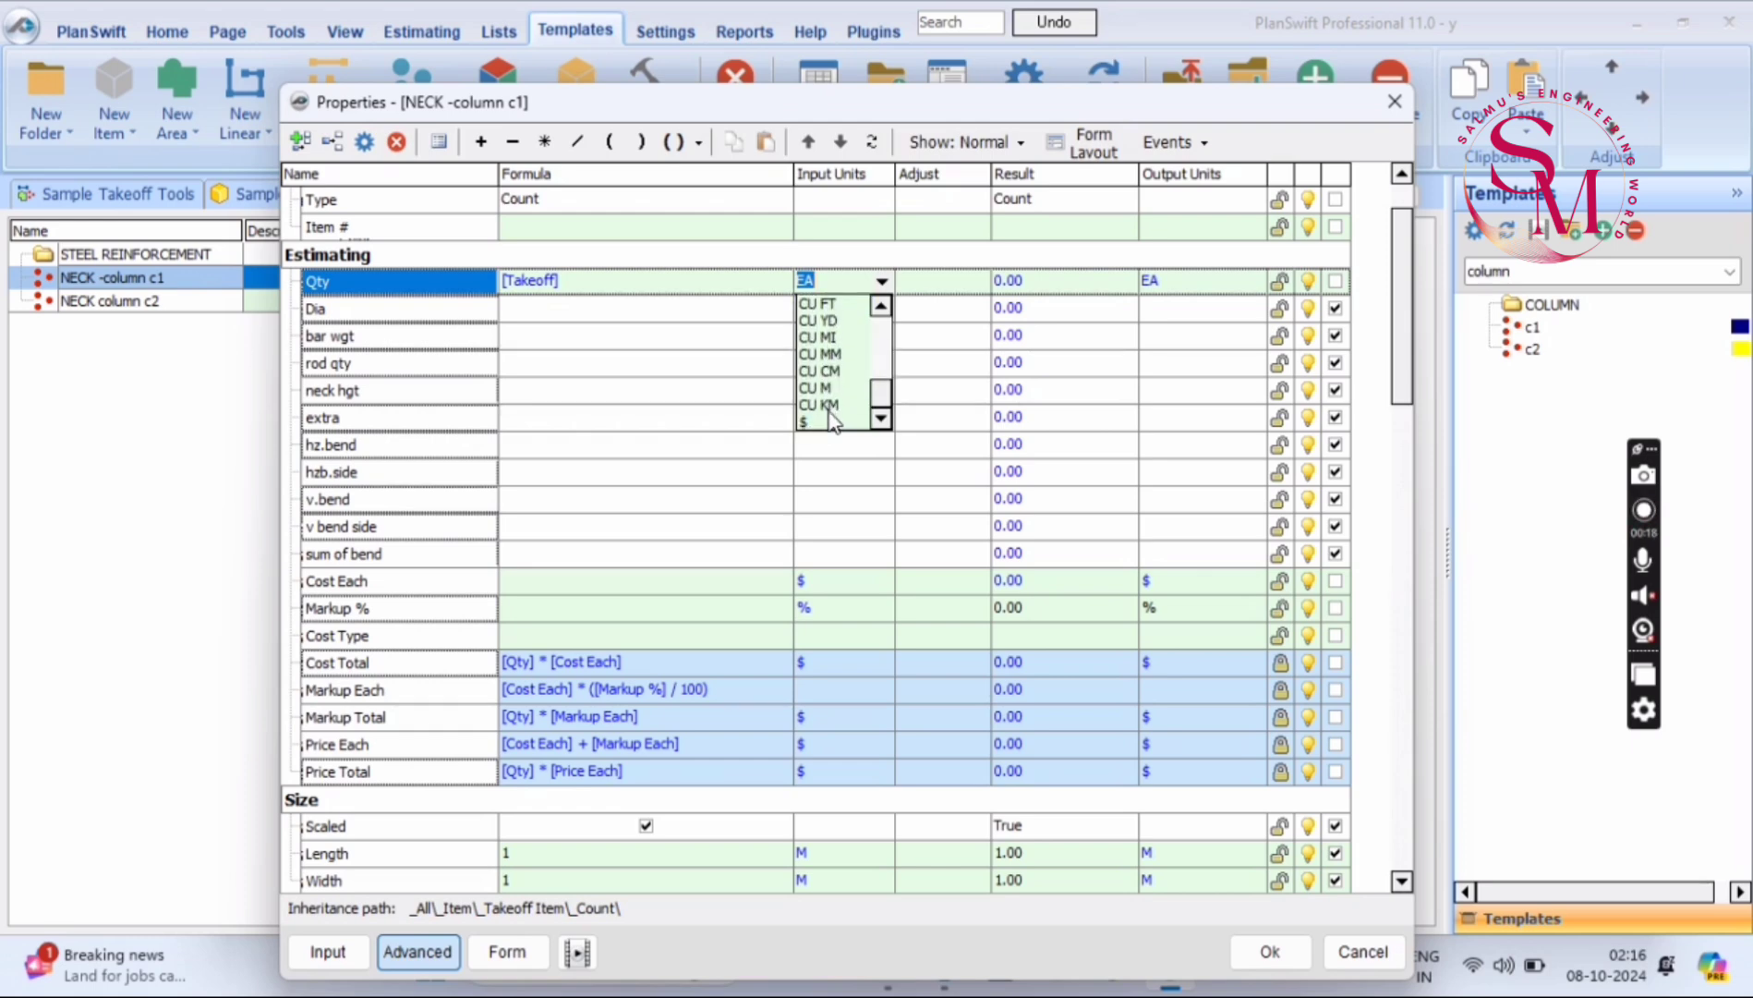
{"action": "scroll", "coordinate": [832, 420], "scroll_direction": "up", "scroll_amount": 8}
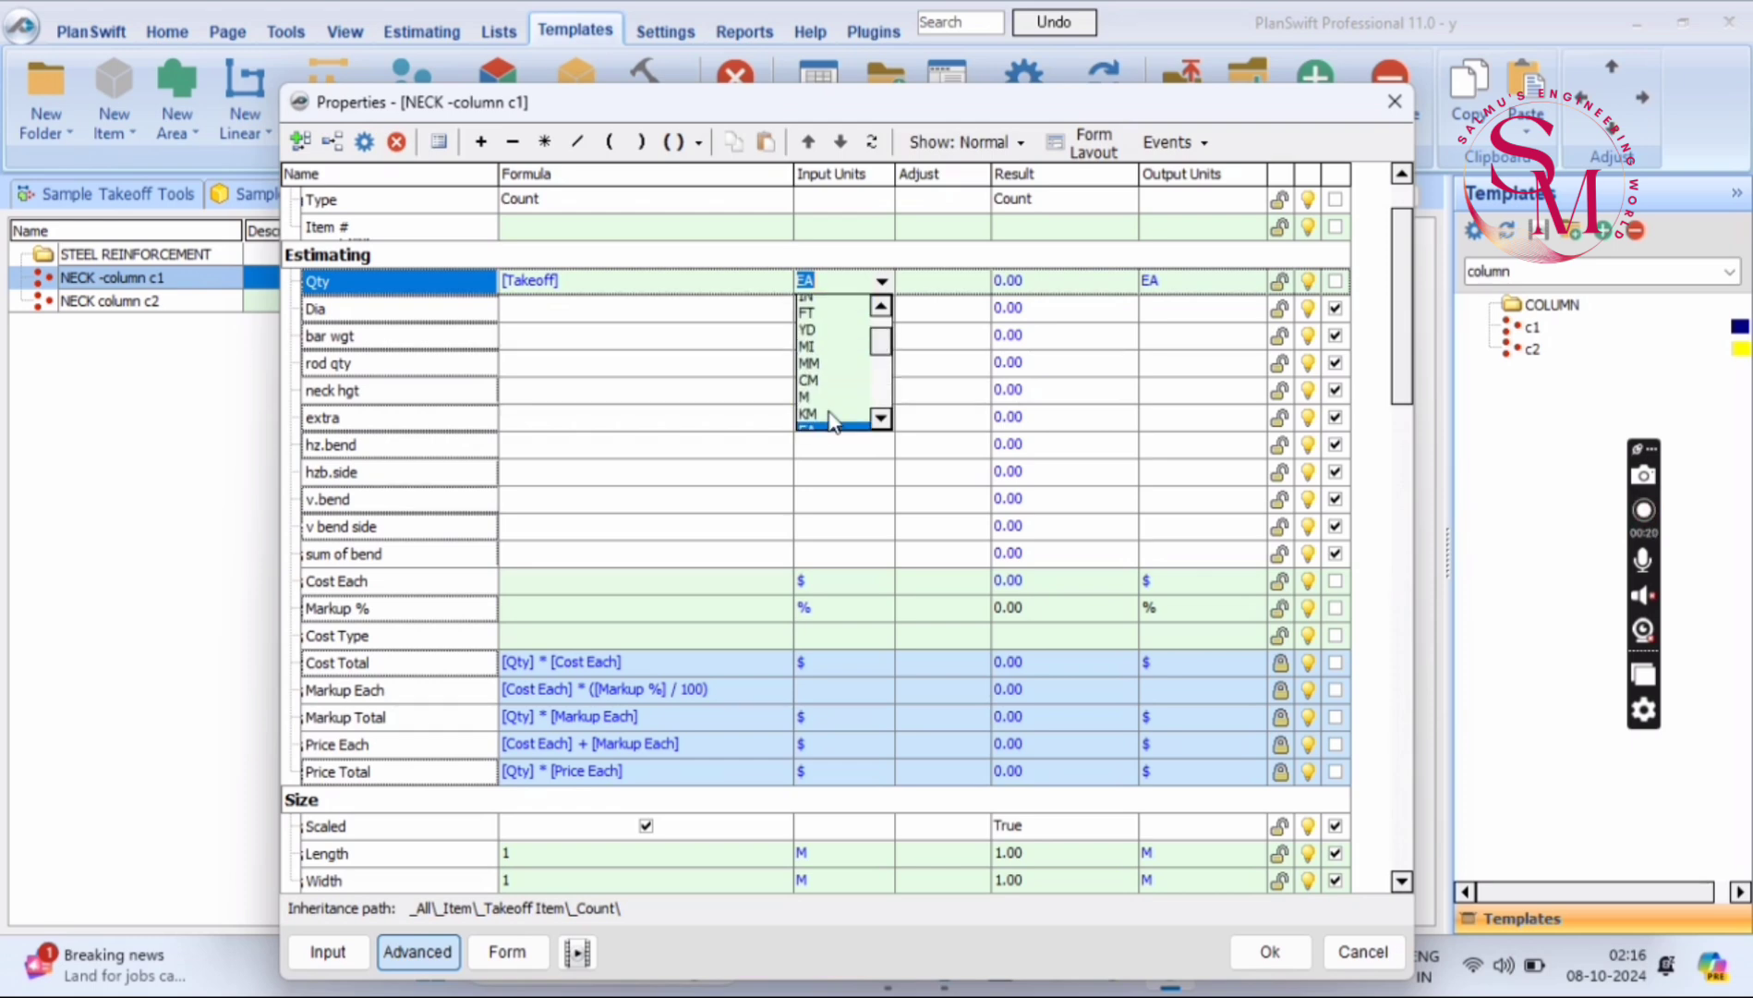
{"action": "scroll", "coordinate": [832, 421], "scroll_direction": "up", "scroll_amount": 1}
{"action": "scroll", "coordinate": [832, 420], "scroll_direction": "down", "scroll_amount": 5}
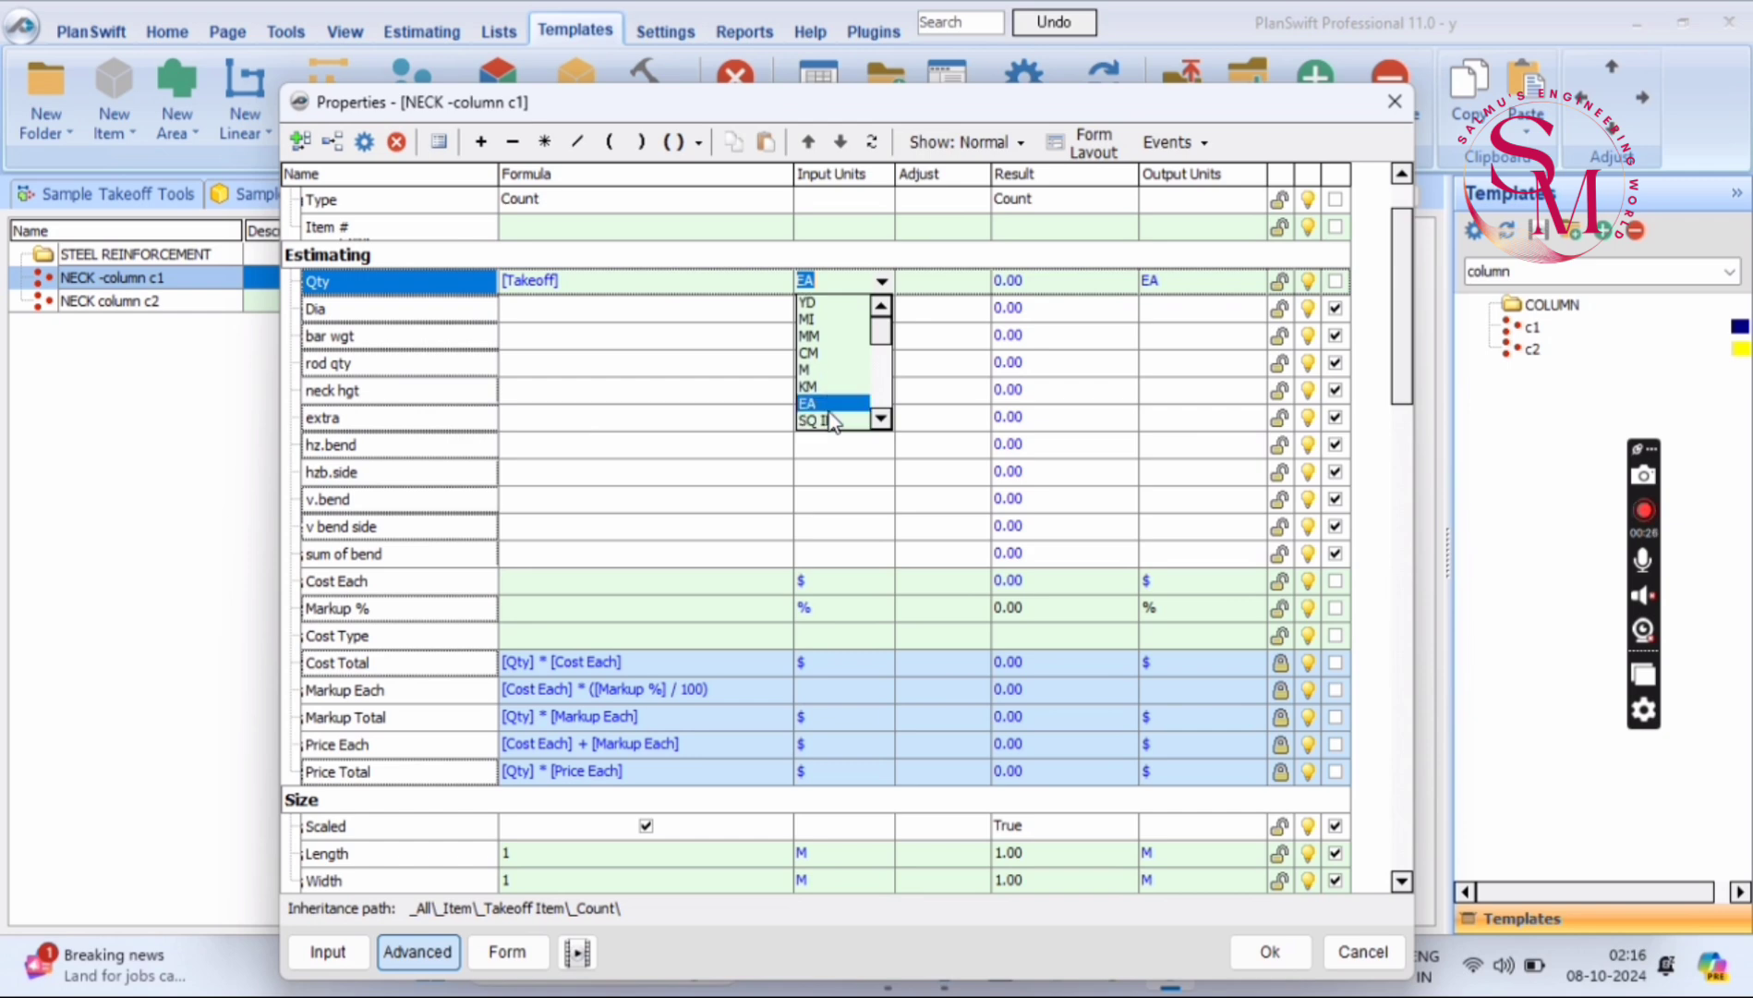
{"action": "scroll", "coordinate": [833, 420], "scroll_direction": "up", "scroll_amount": 5}
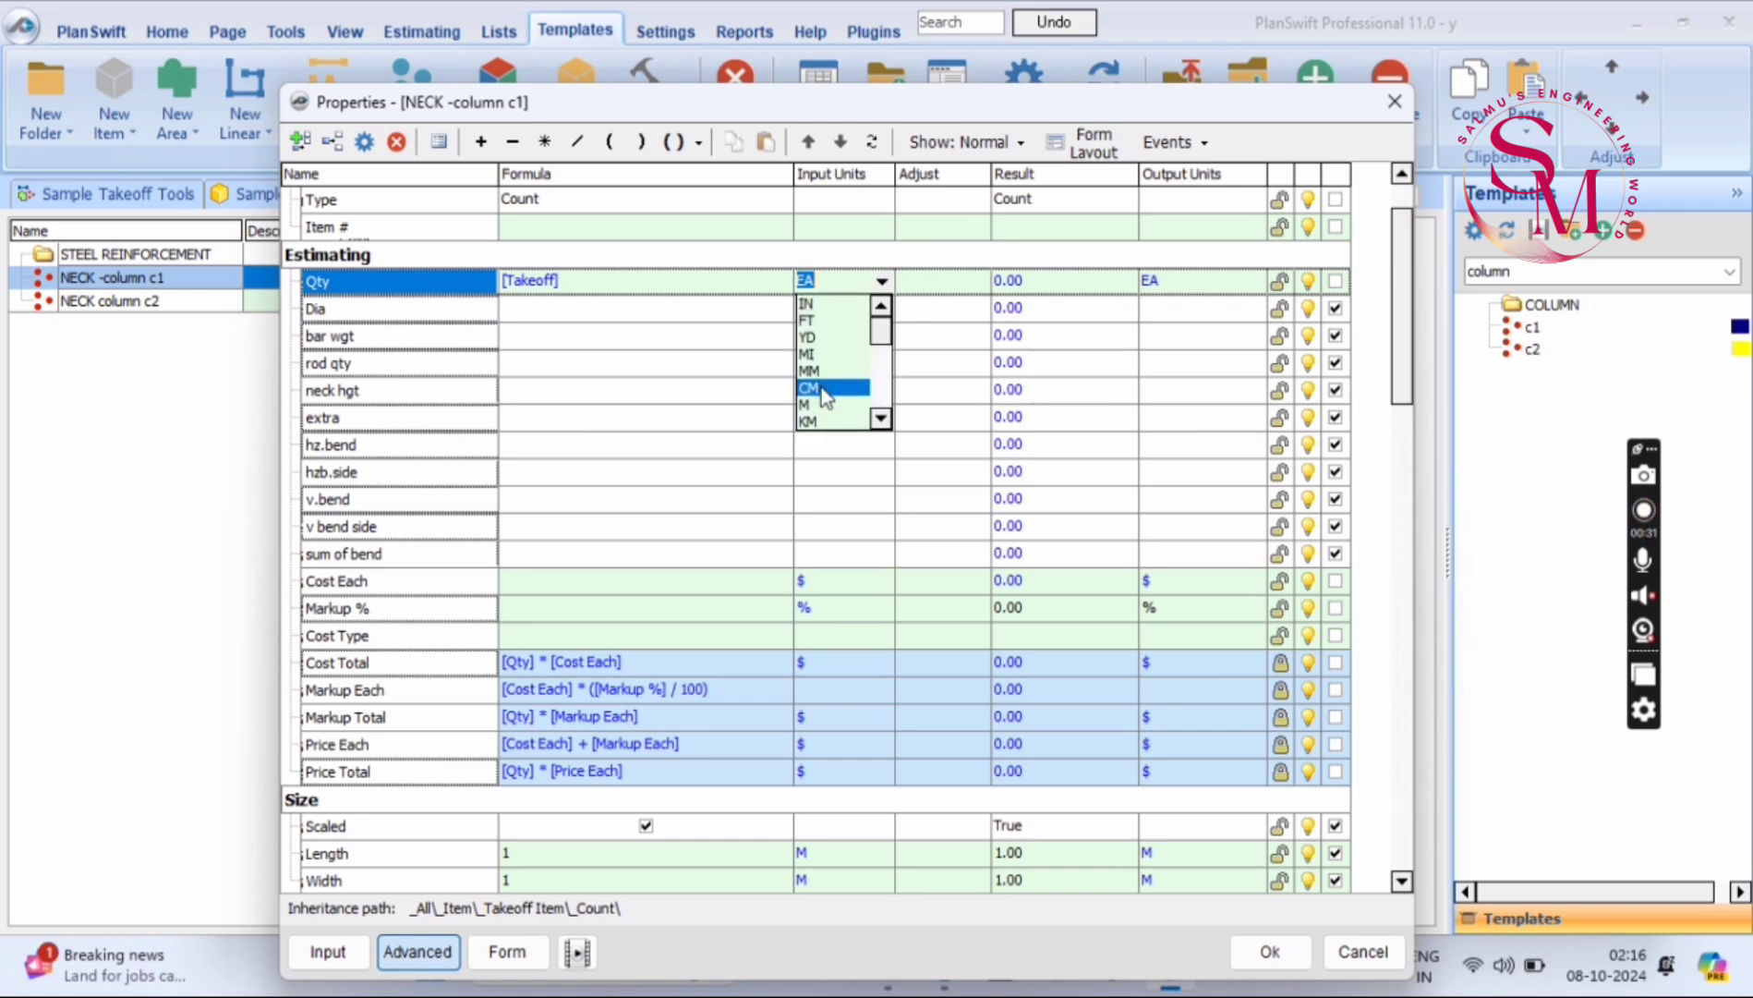
{"action": "scroll", "coordinate": [822, 391], "scroll_direction": "down", "scroll_amount": 4}
{"action": "scroll", "coordinate": [825, 399], "scroll_direction": "down", "scroll_amount": 8}
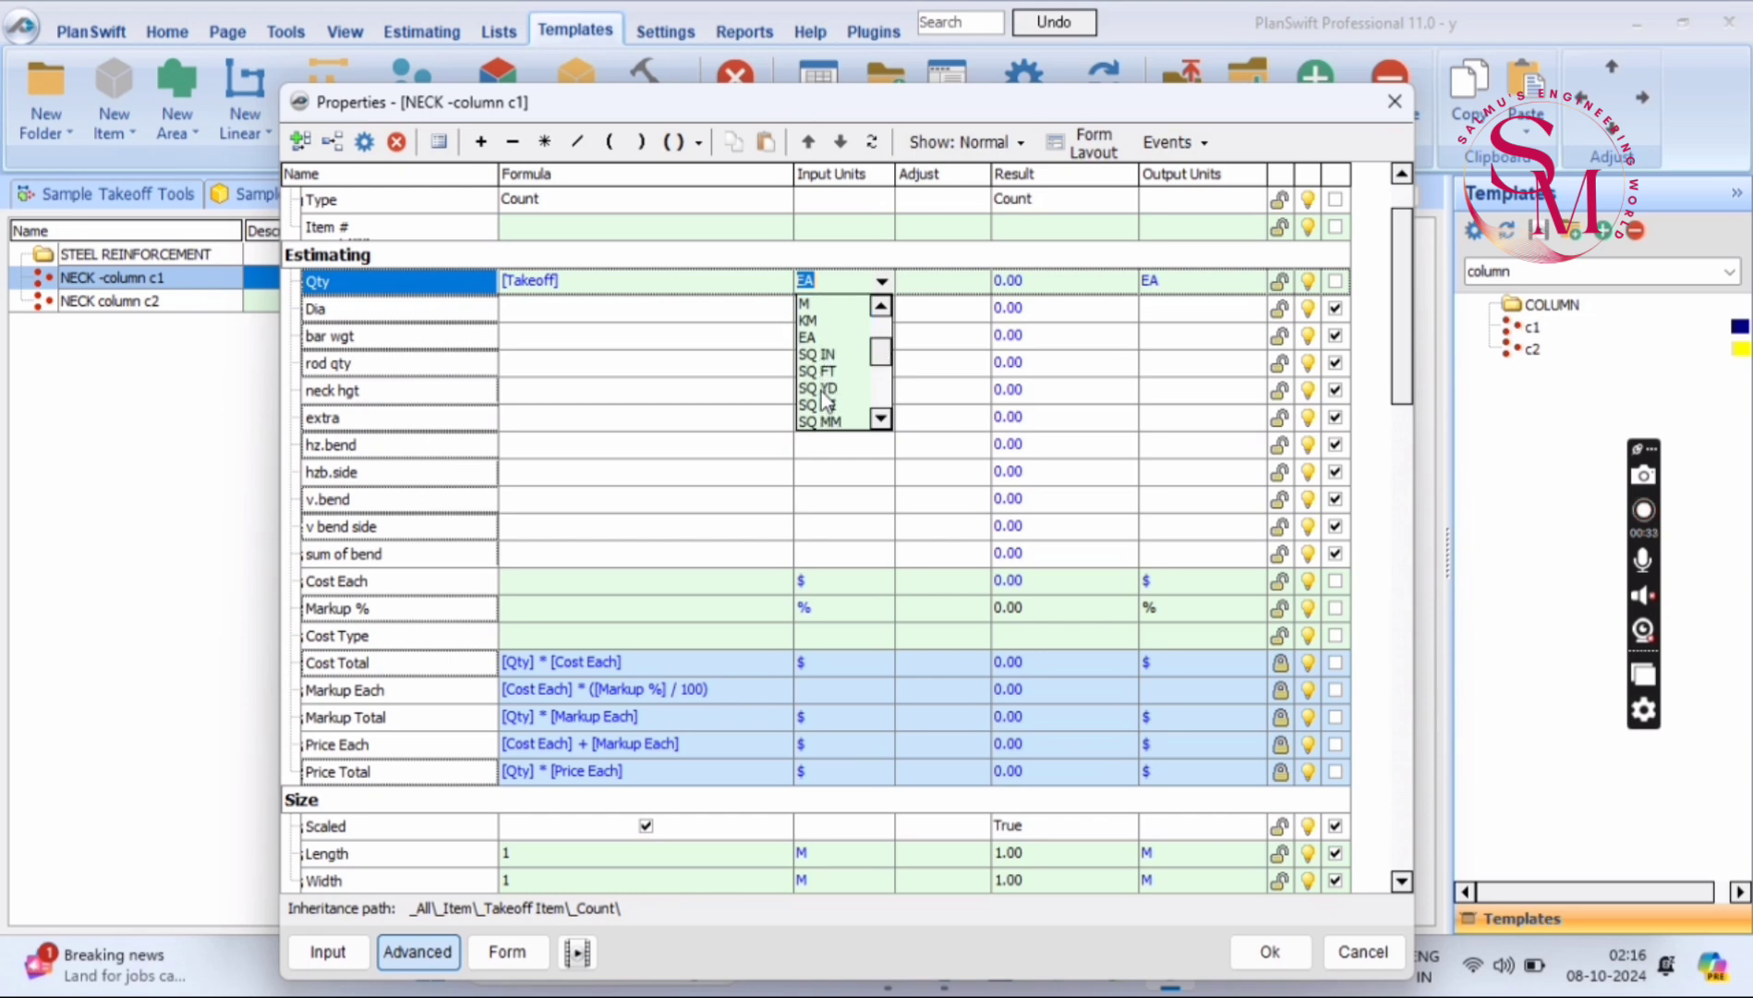
{"action": "scroll", "coordinate": [823, 397], "scroll_direction": "down", "scroll_amount": 6}
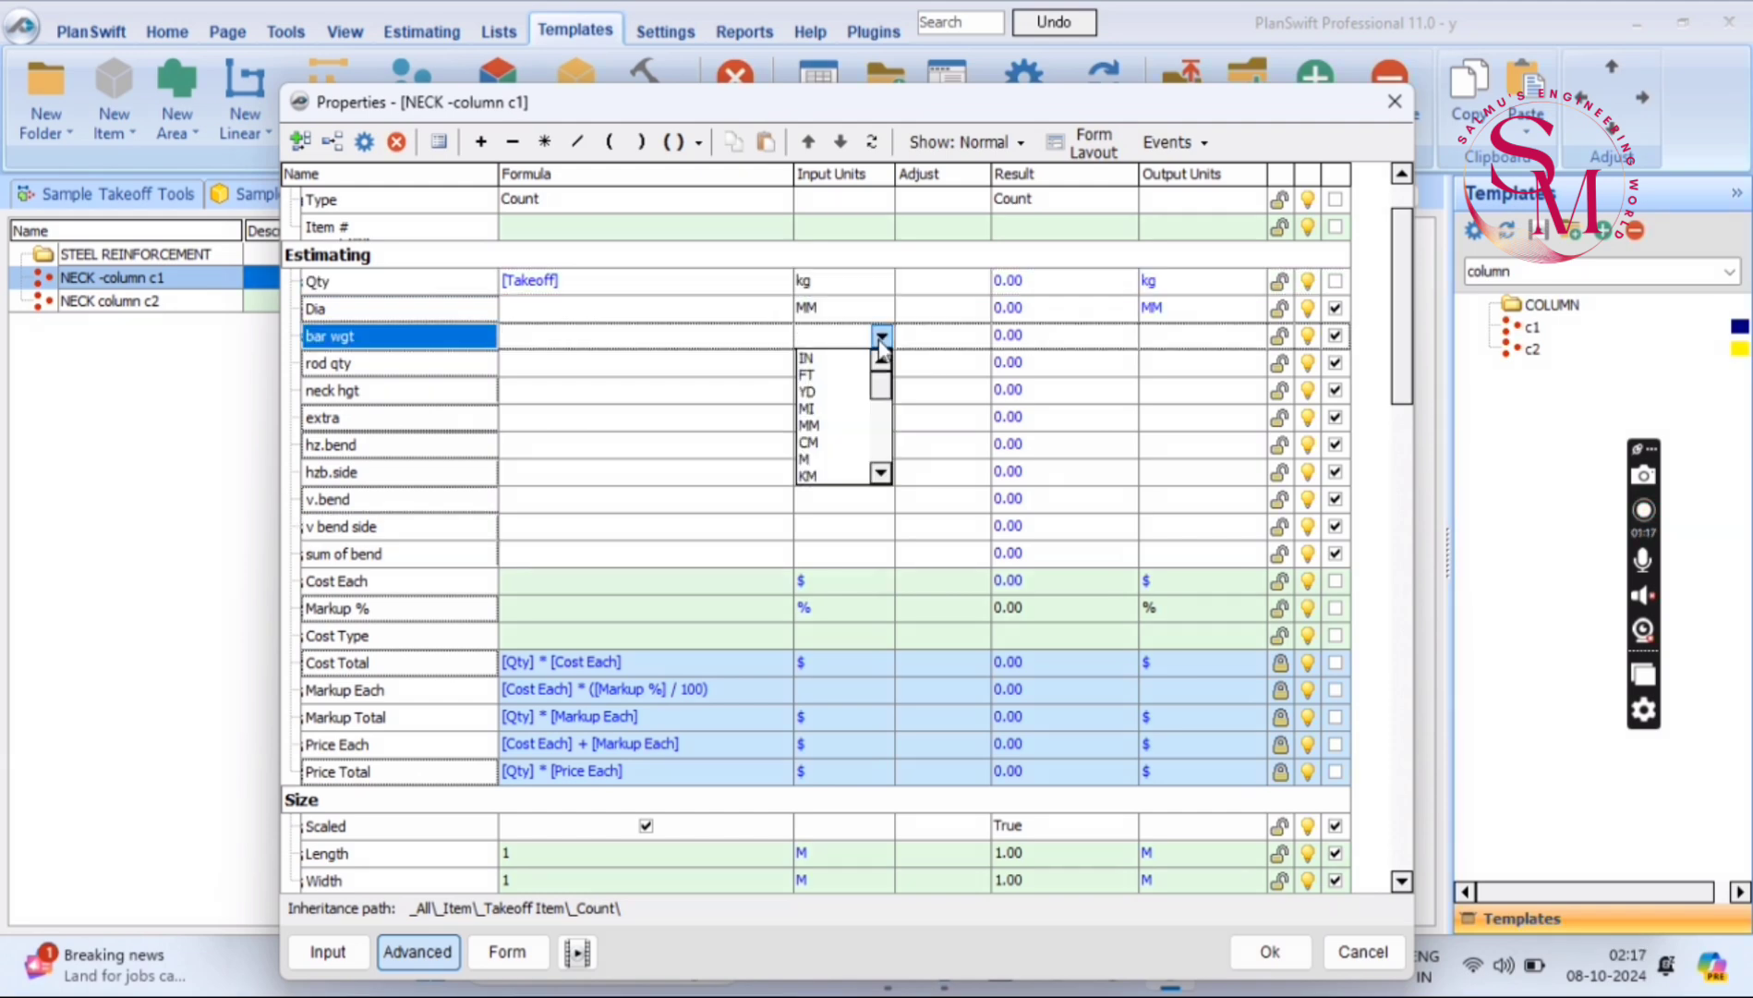
Set the input units of bar wgt to kg and of rod qty to M
{"action": "left_click", "coordinate": [882, 336]}
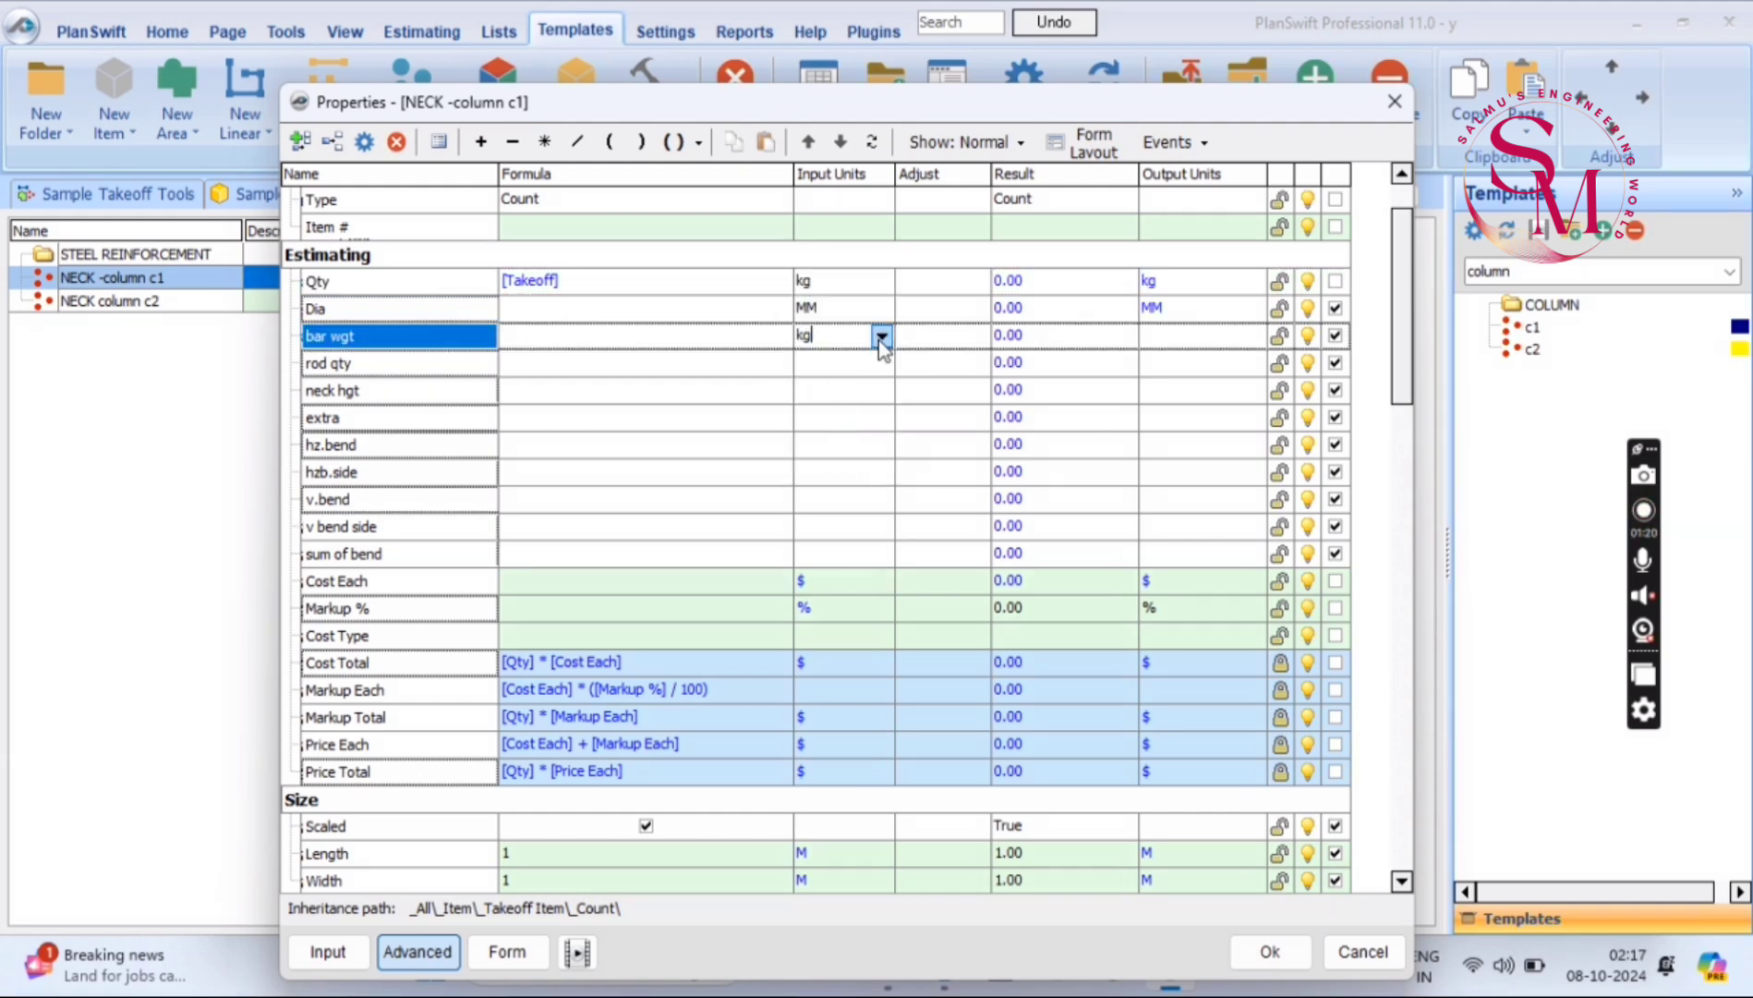
{"action": "left_click", "coordinate": [880, 372]}
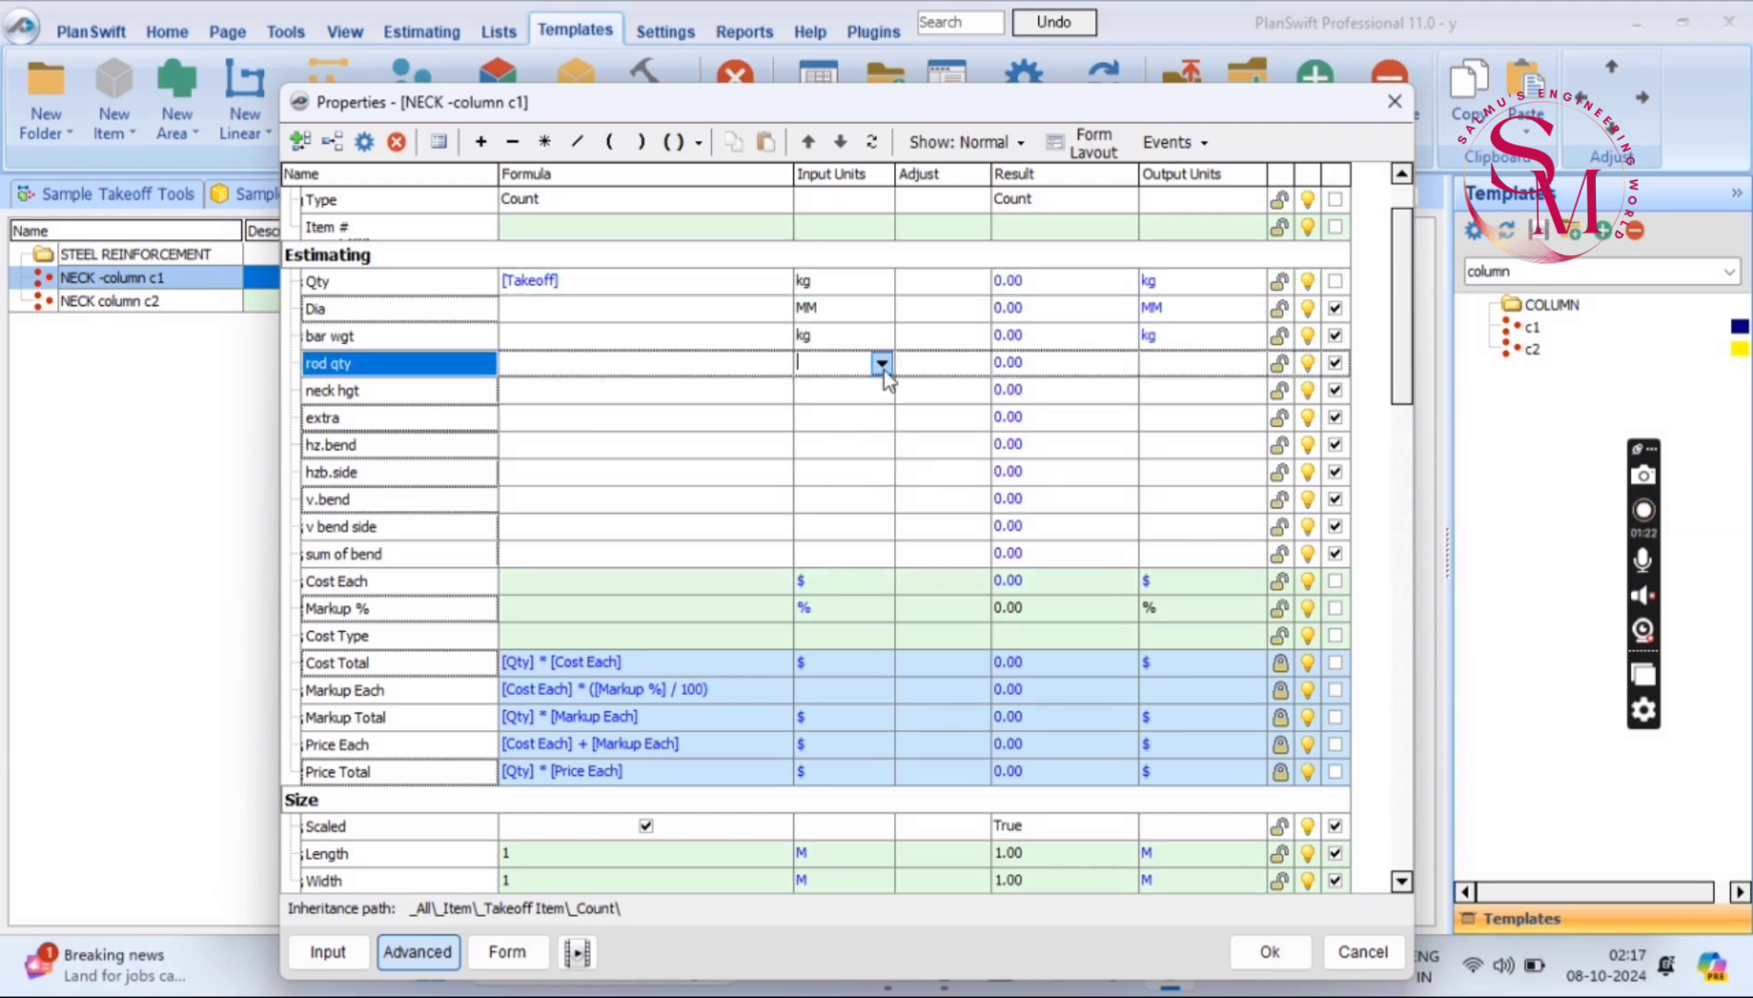
{"action": "left_click", "coordinate": [883, 365]}
{"action": "type", "text": "m"}
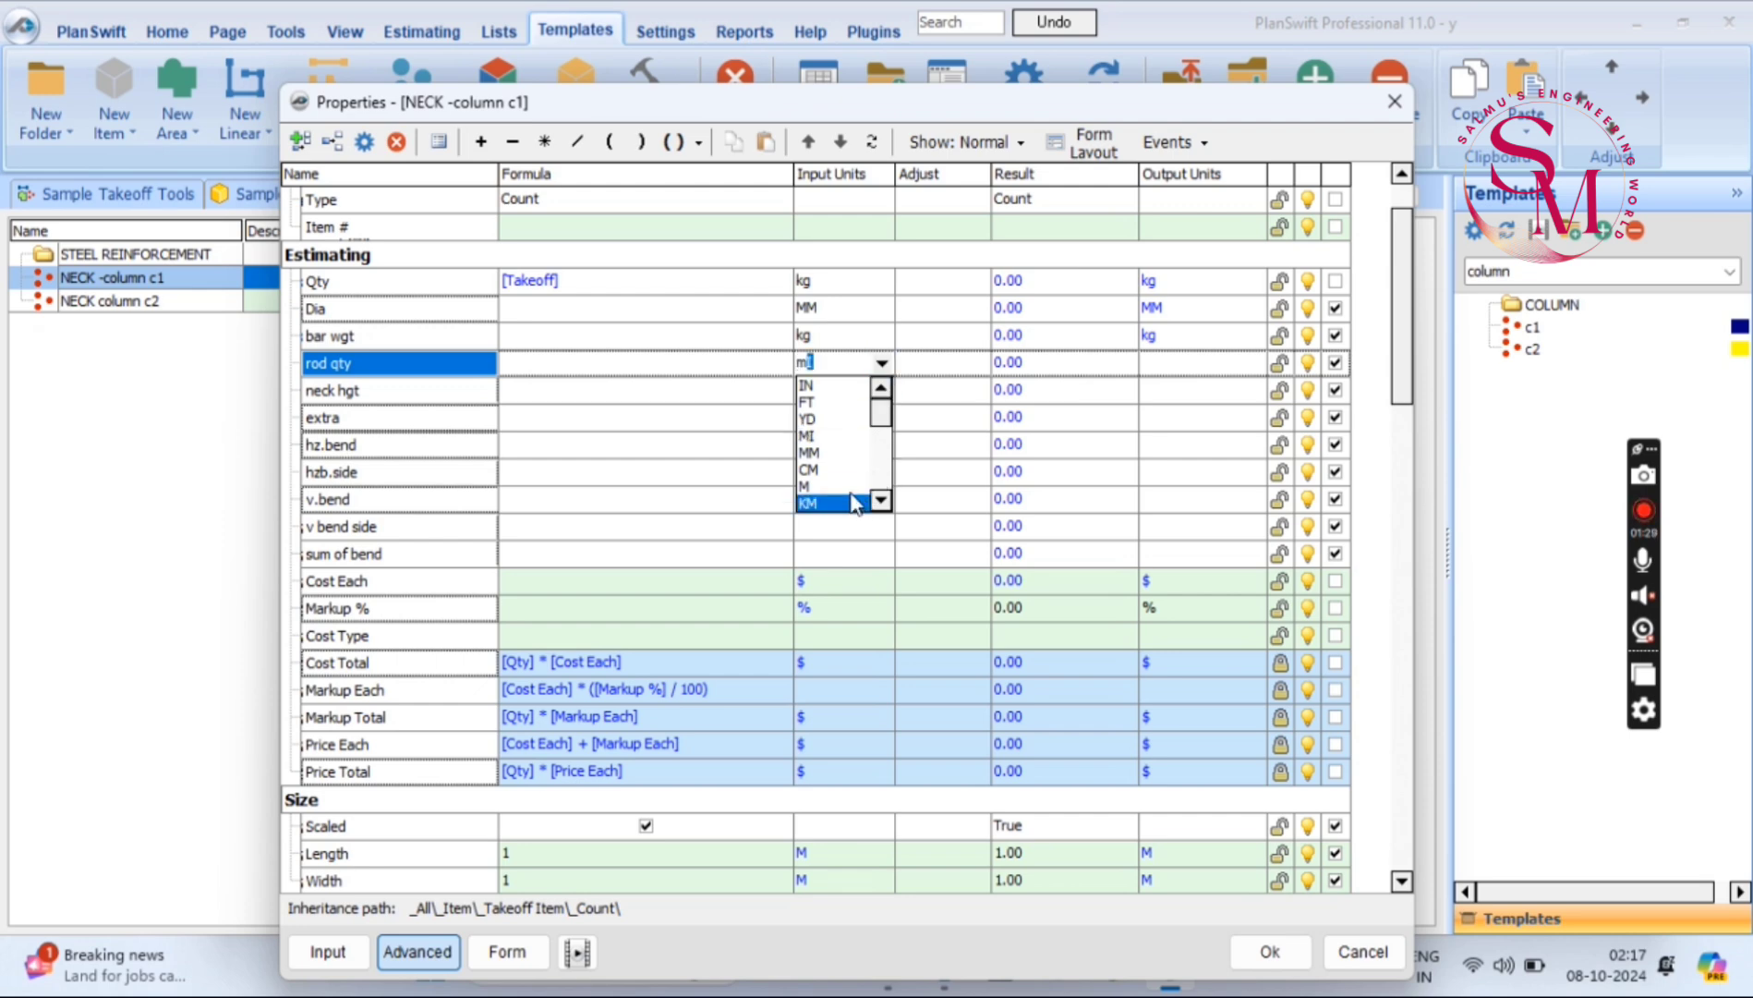
{"action": "left_click", "coordinate": [836, 486]}
Set the input units of the neck hgt property to M
{"action": "left_click", "coordinate": [881, 398]}
{"action": "left_click", "coordinate": [882, 390]}
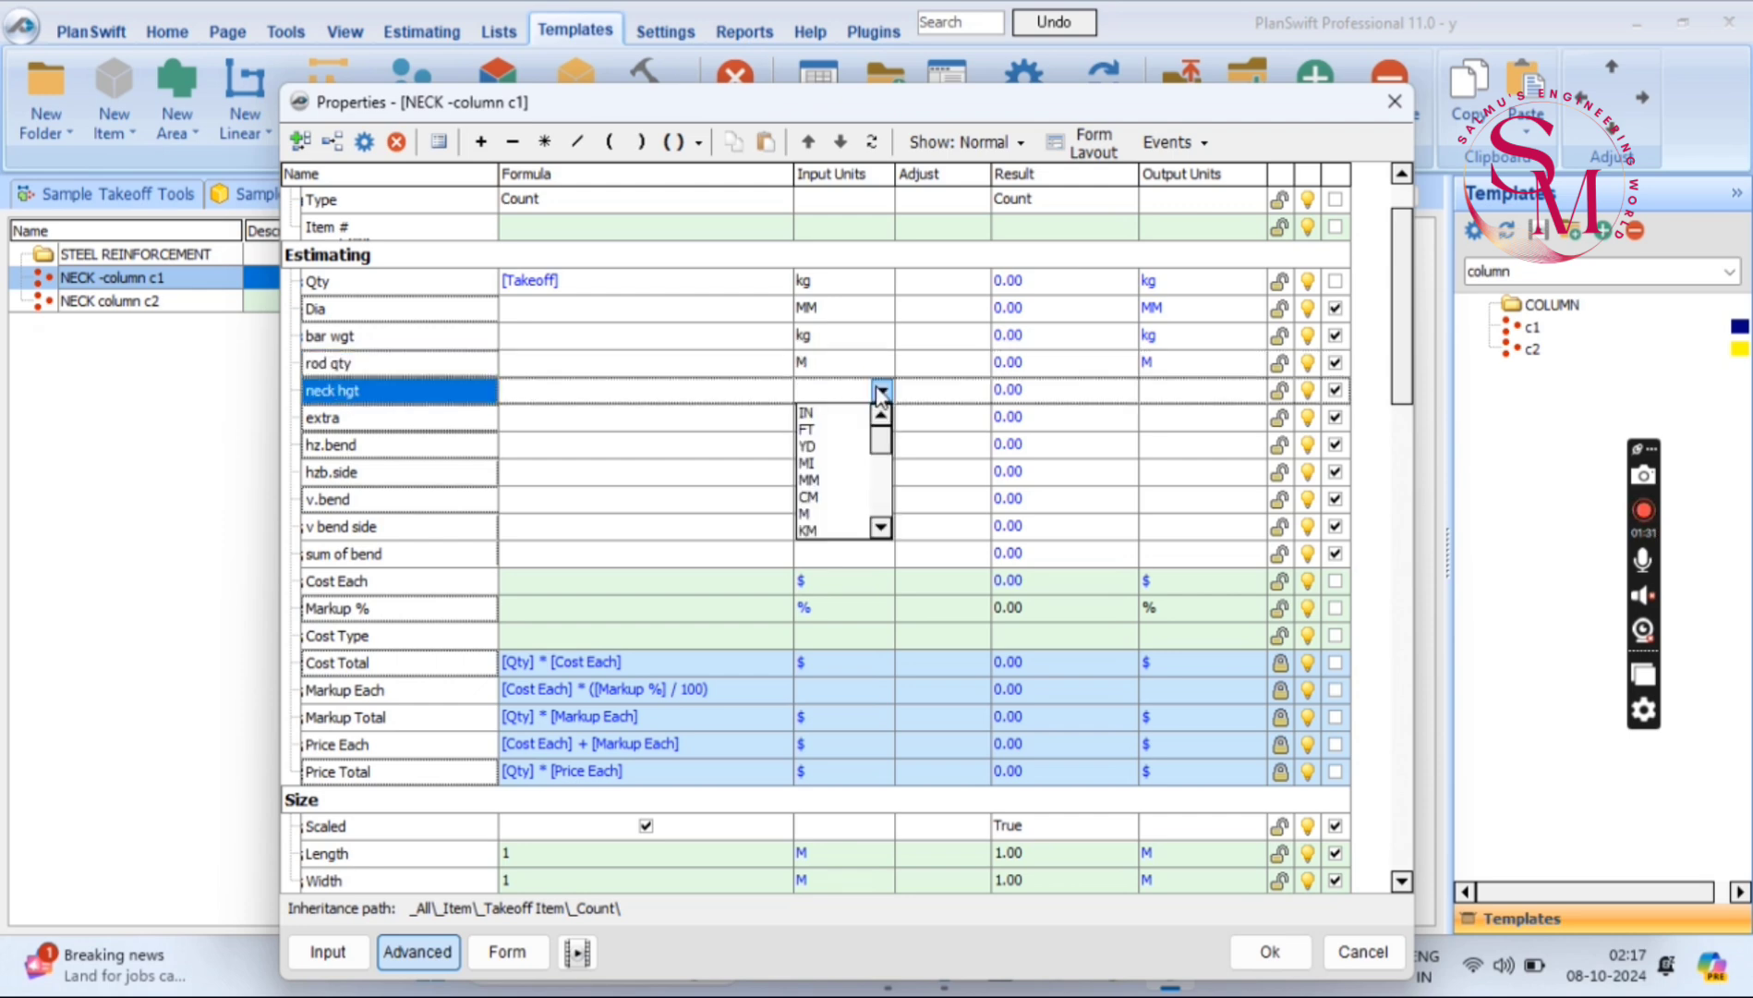
{"action": "left_click", "coordinate": [839, 392]}
{"action": "type", "text": "mi"}
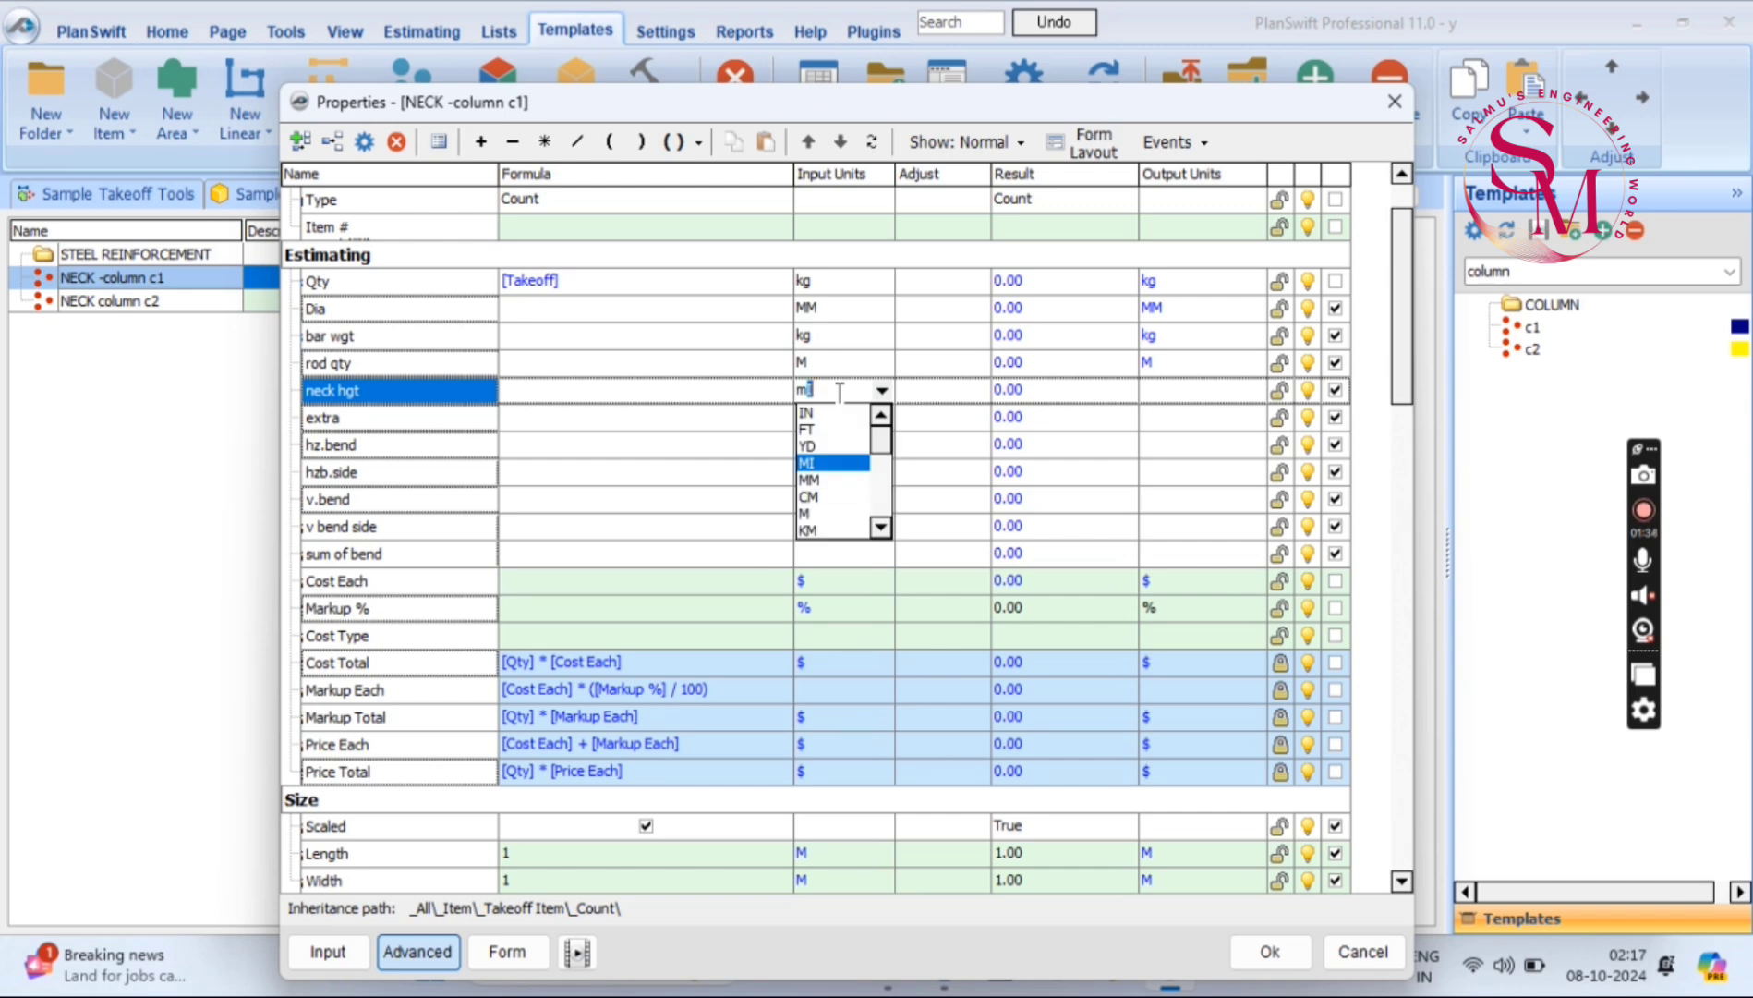
{"action": "scroll", "coordinate": [836, 517], "scroll_direction": "down", "scroll_amount": 2}
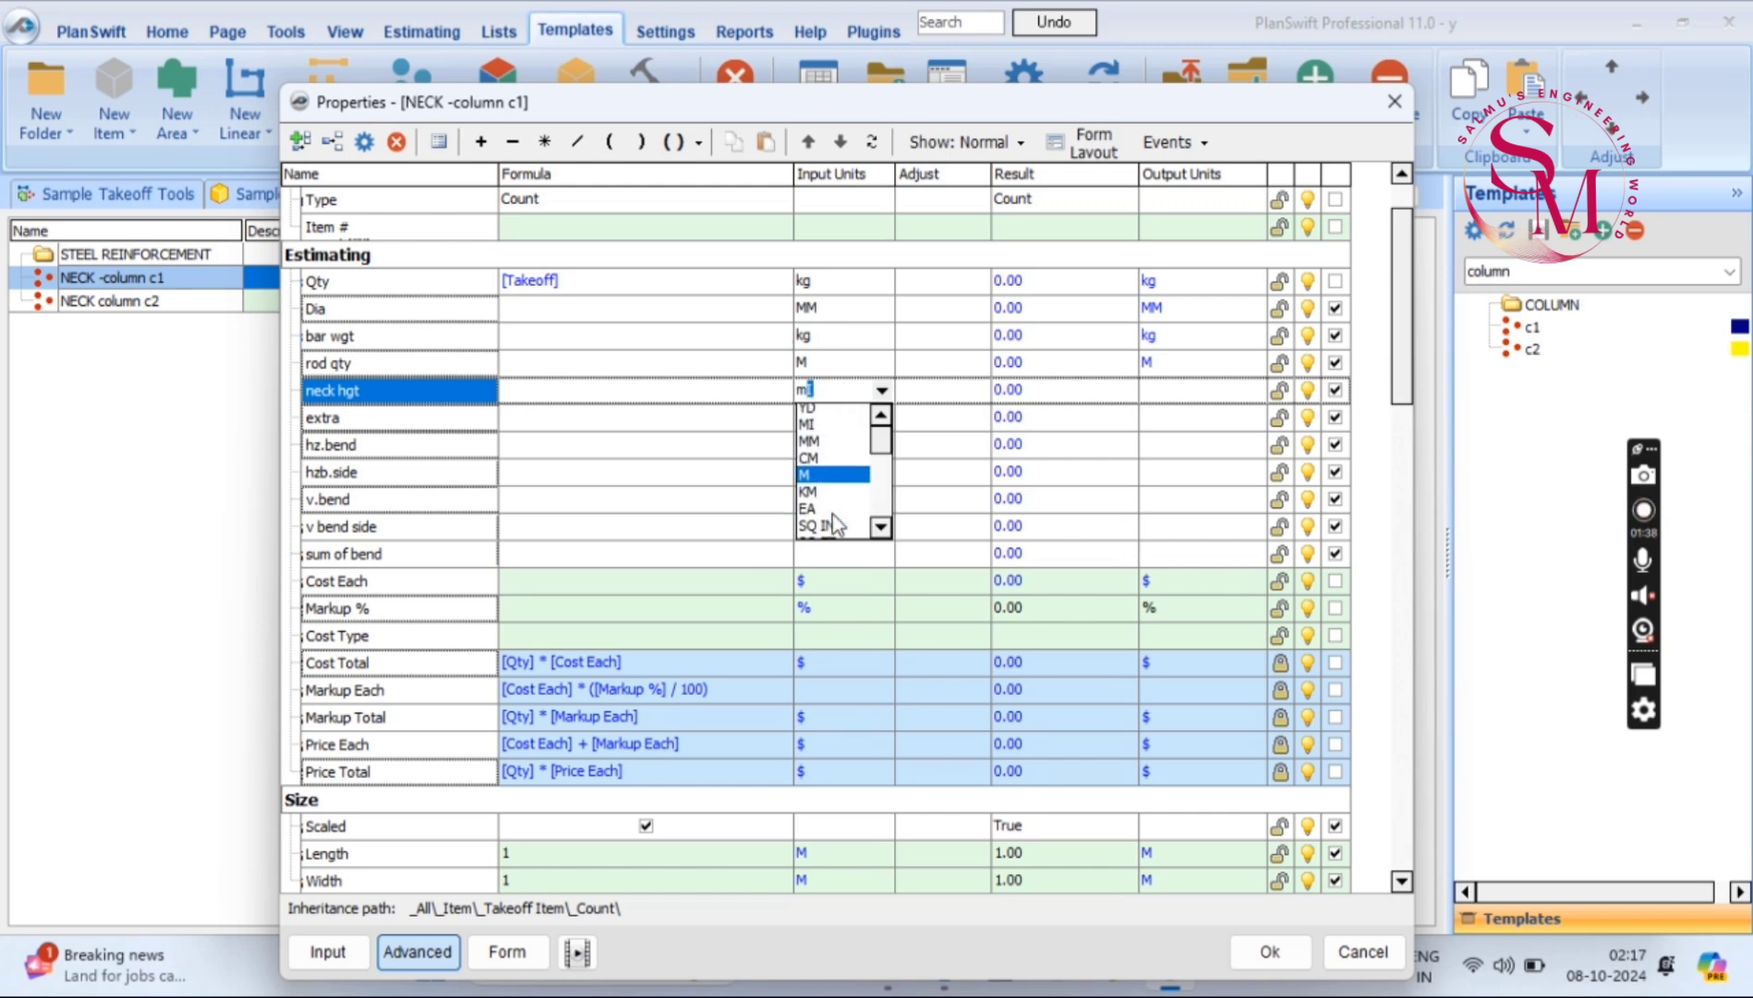
{"action": "scroll", "coordinate": [836, 494], "scroll_direction": "up", "scroll_amount": 2}
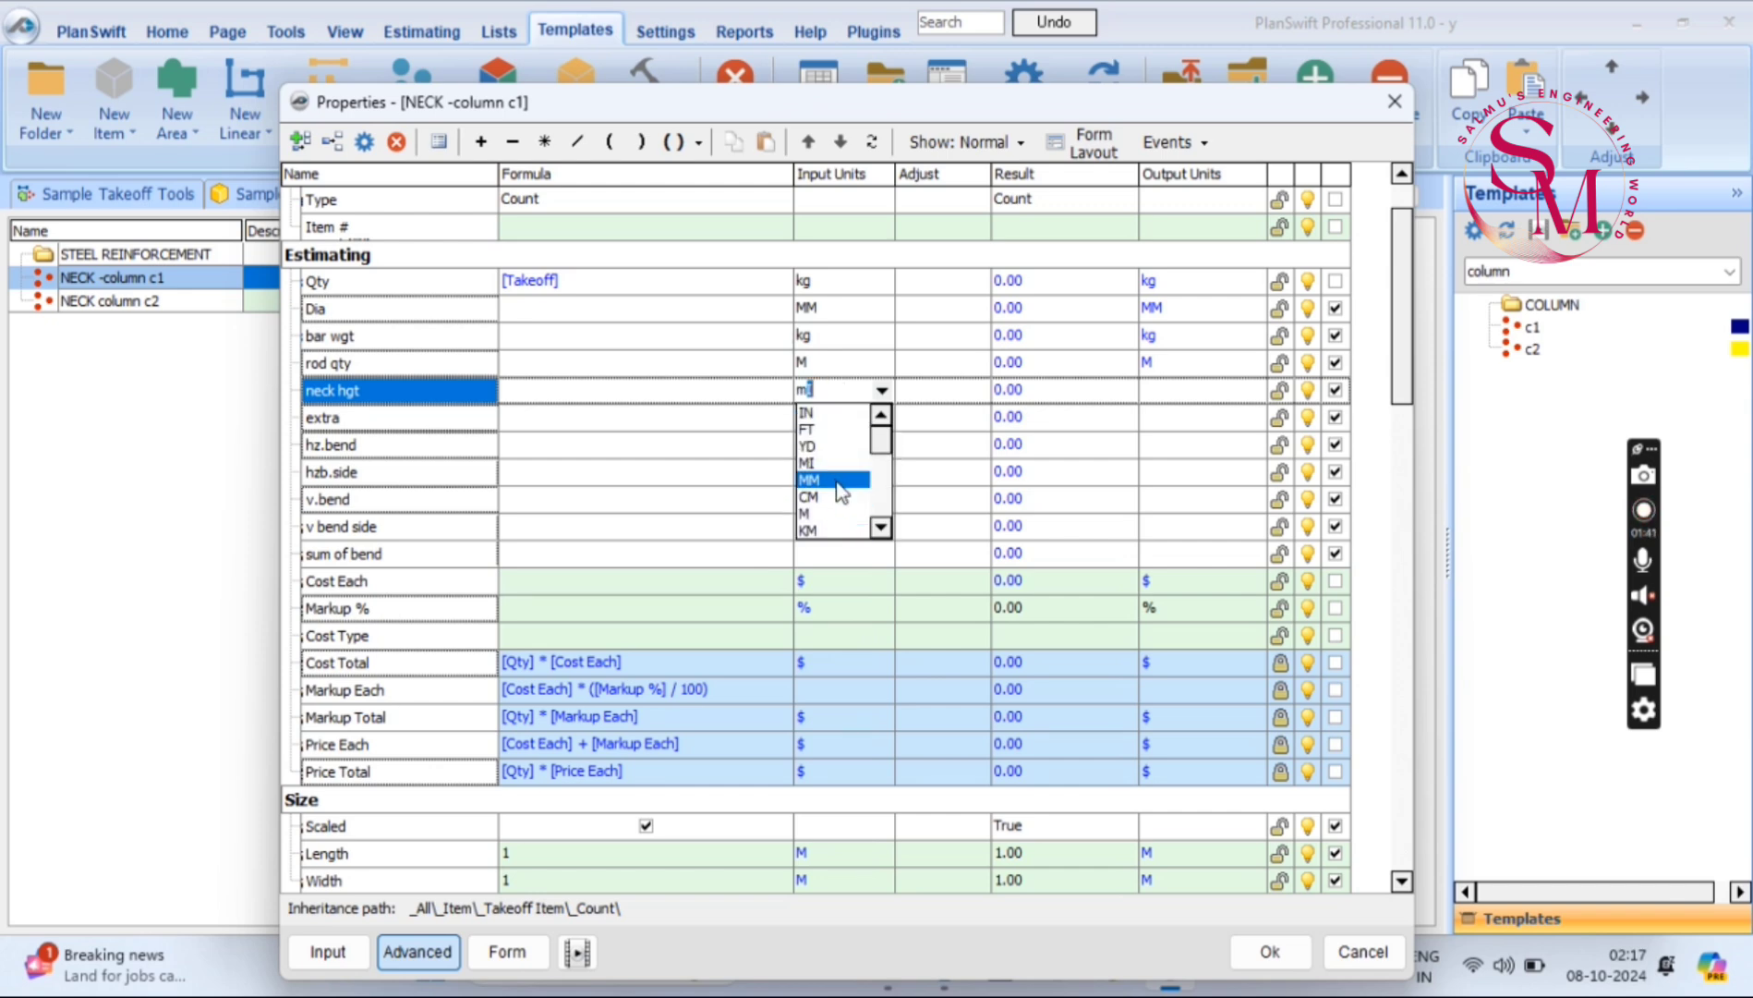
{"action": "key", "text": "BackSpace"}
{"action": "key", "text": "Return"}
{"action": "left_click", "coordinate": [881, 392]}
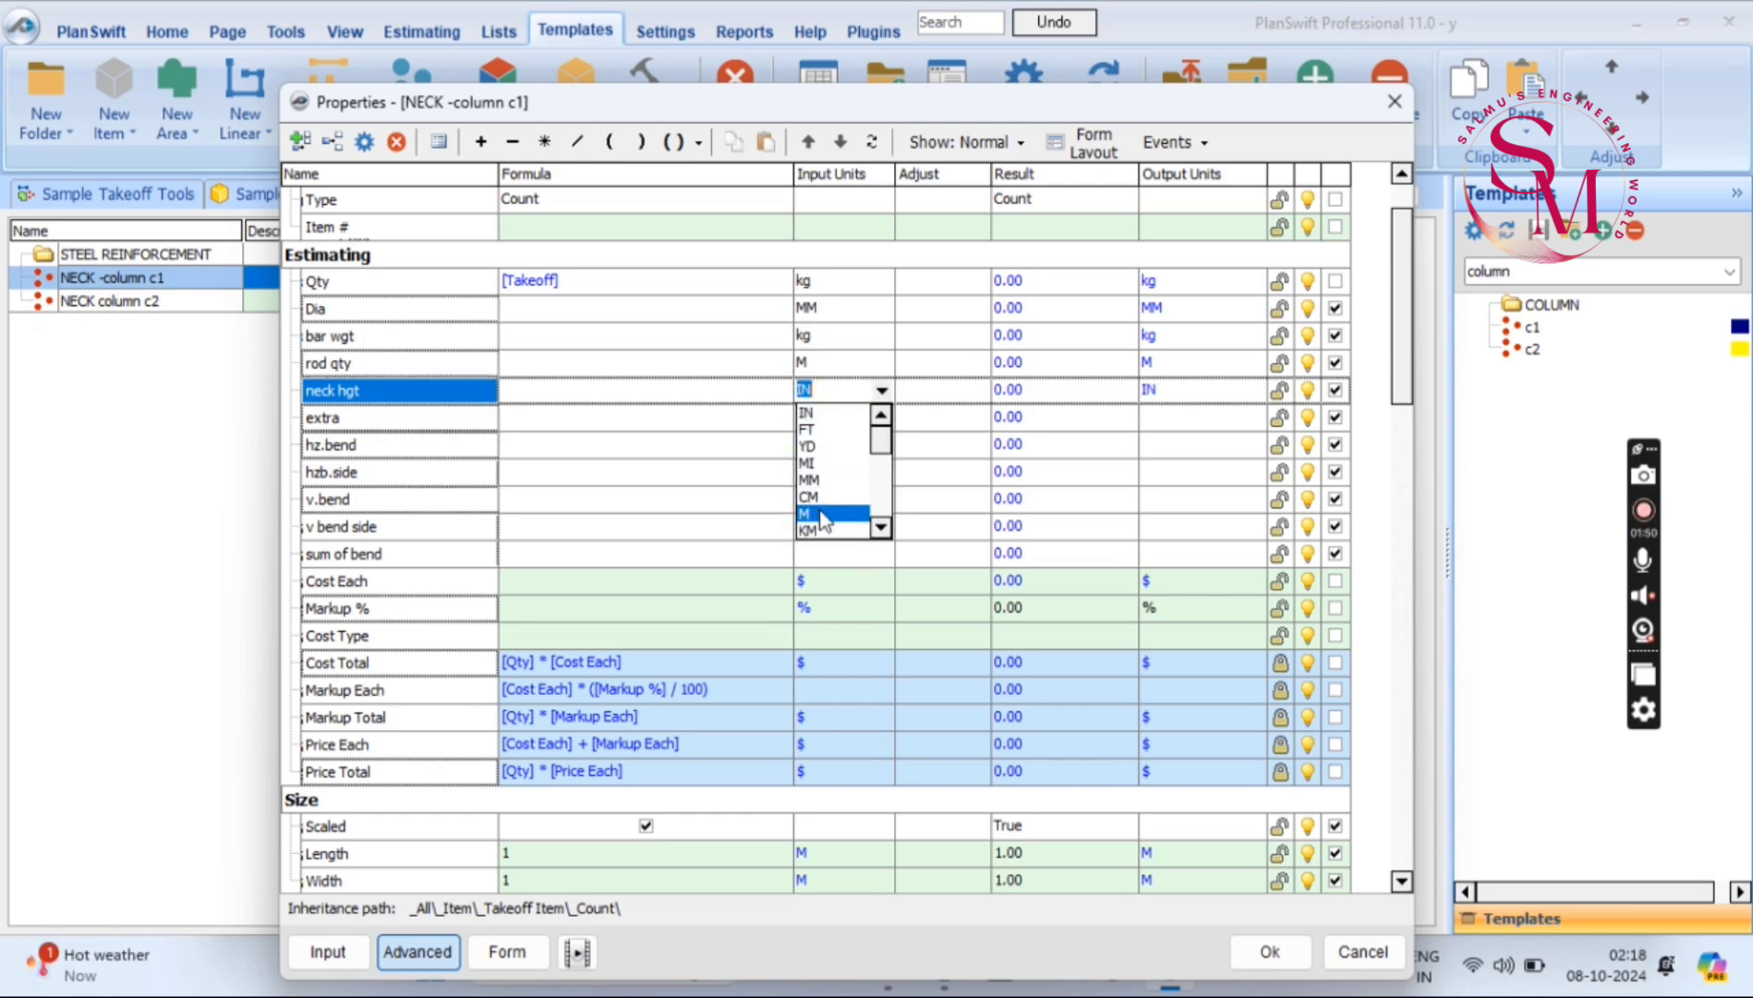
{"action": "left_click", "coordinate": [823, 515]}
Set the input units of the extra and hz.bend properties to M
{"action": "left_click", "coordinate": [861, 425]}
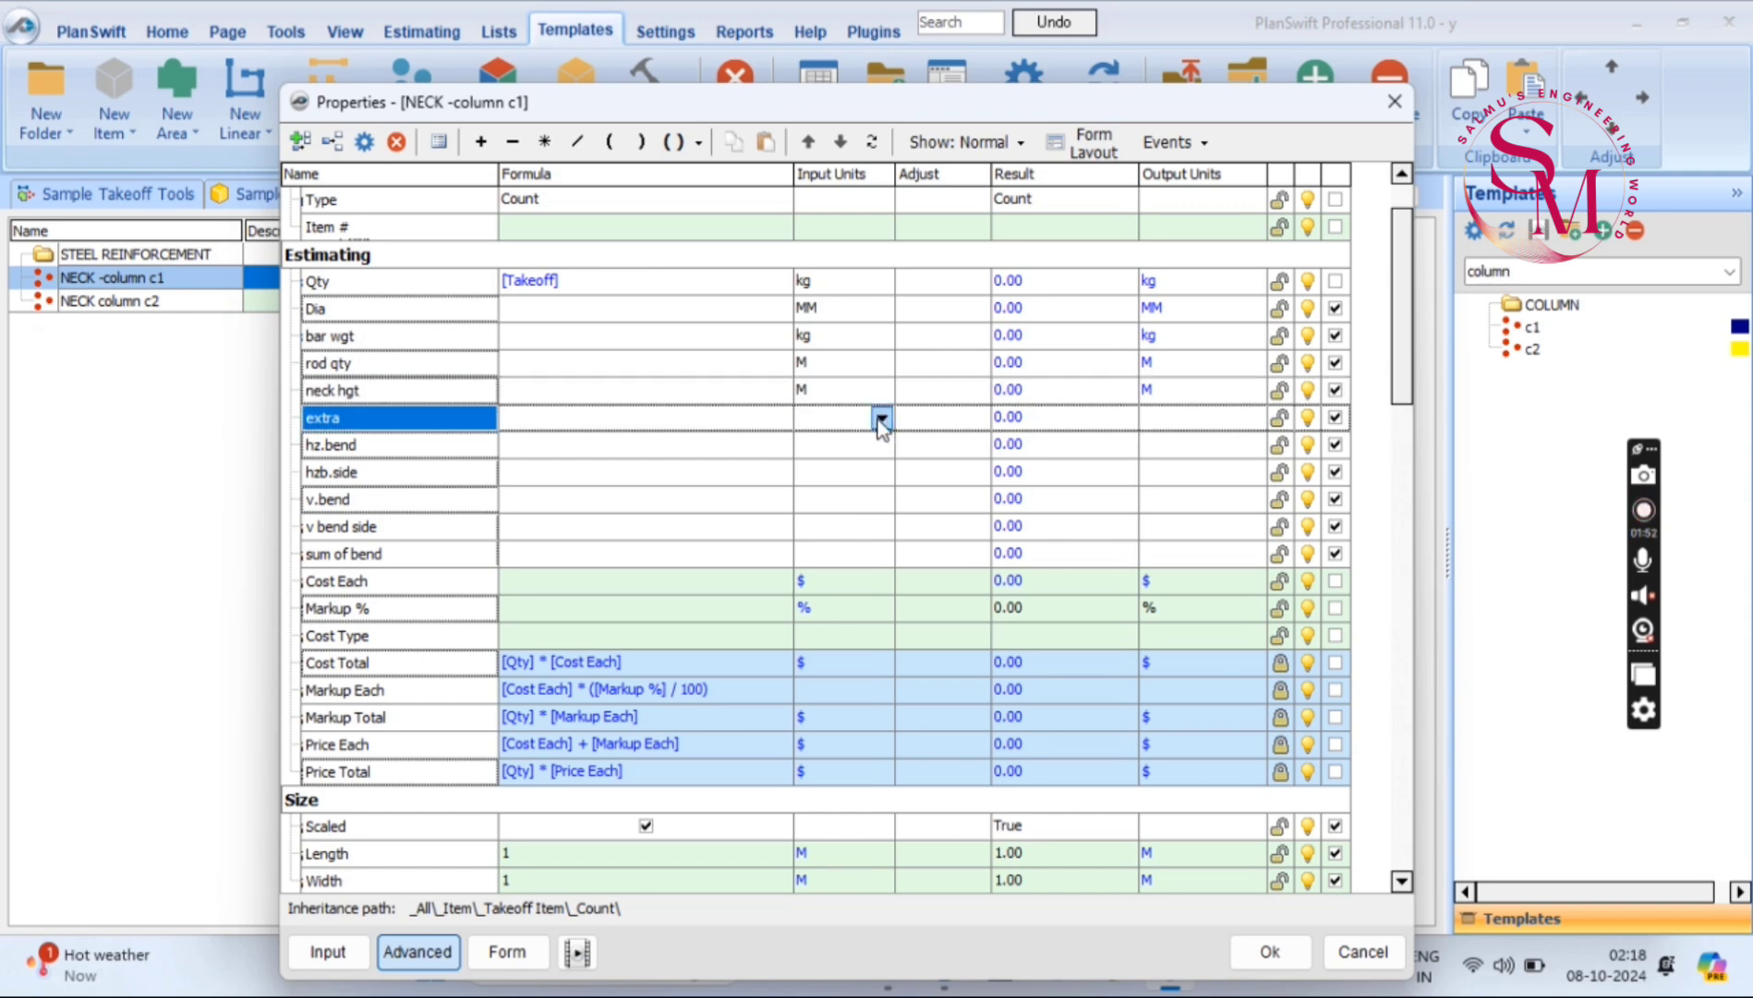
{"action": "left_click", "coordinate": [881, 417]}
{"action": "left_click", "coordinate": [817, 541]}
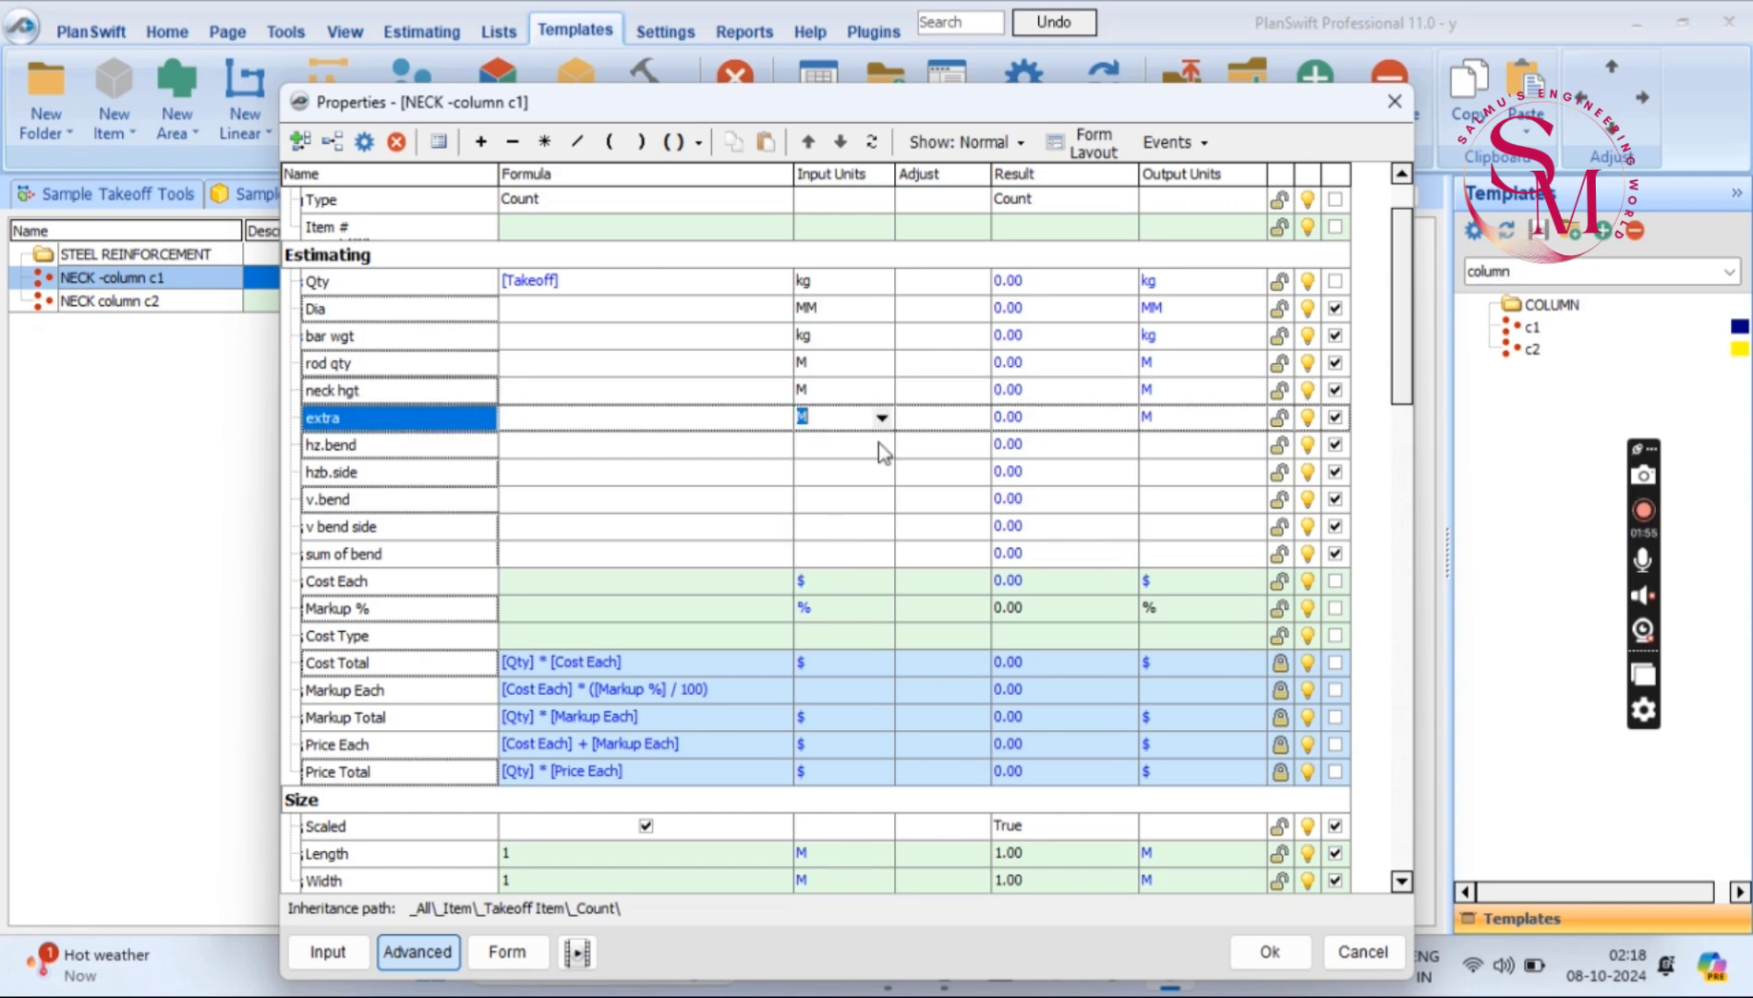
{"action": "left_click", "coordinate": [877, 443]}
{"action": "left_click", "coordinate": [881, 445]}
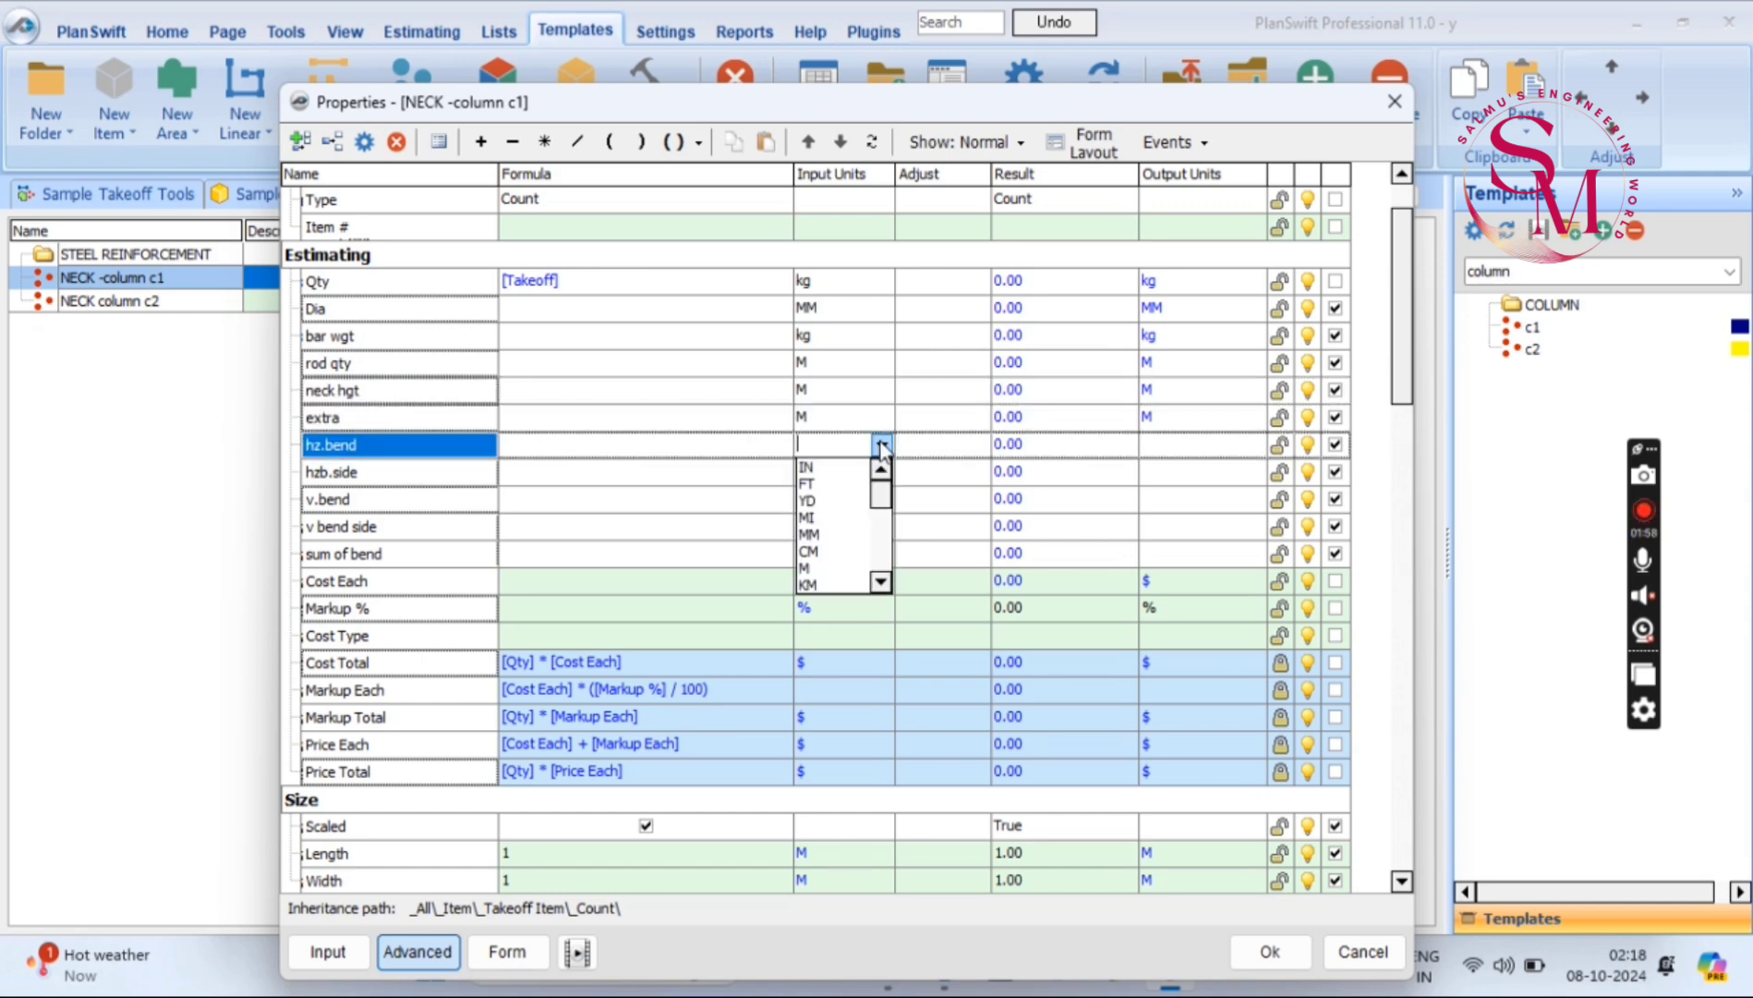
{"action": "left_click", "coordinate": [840, 564]}
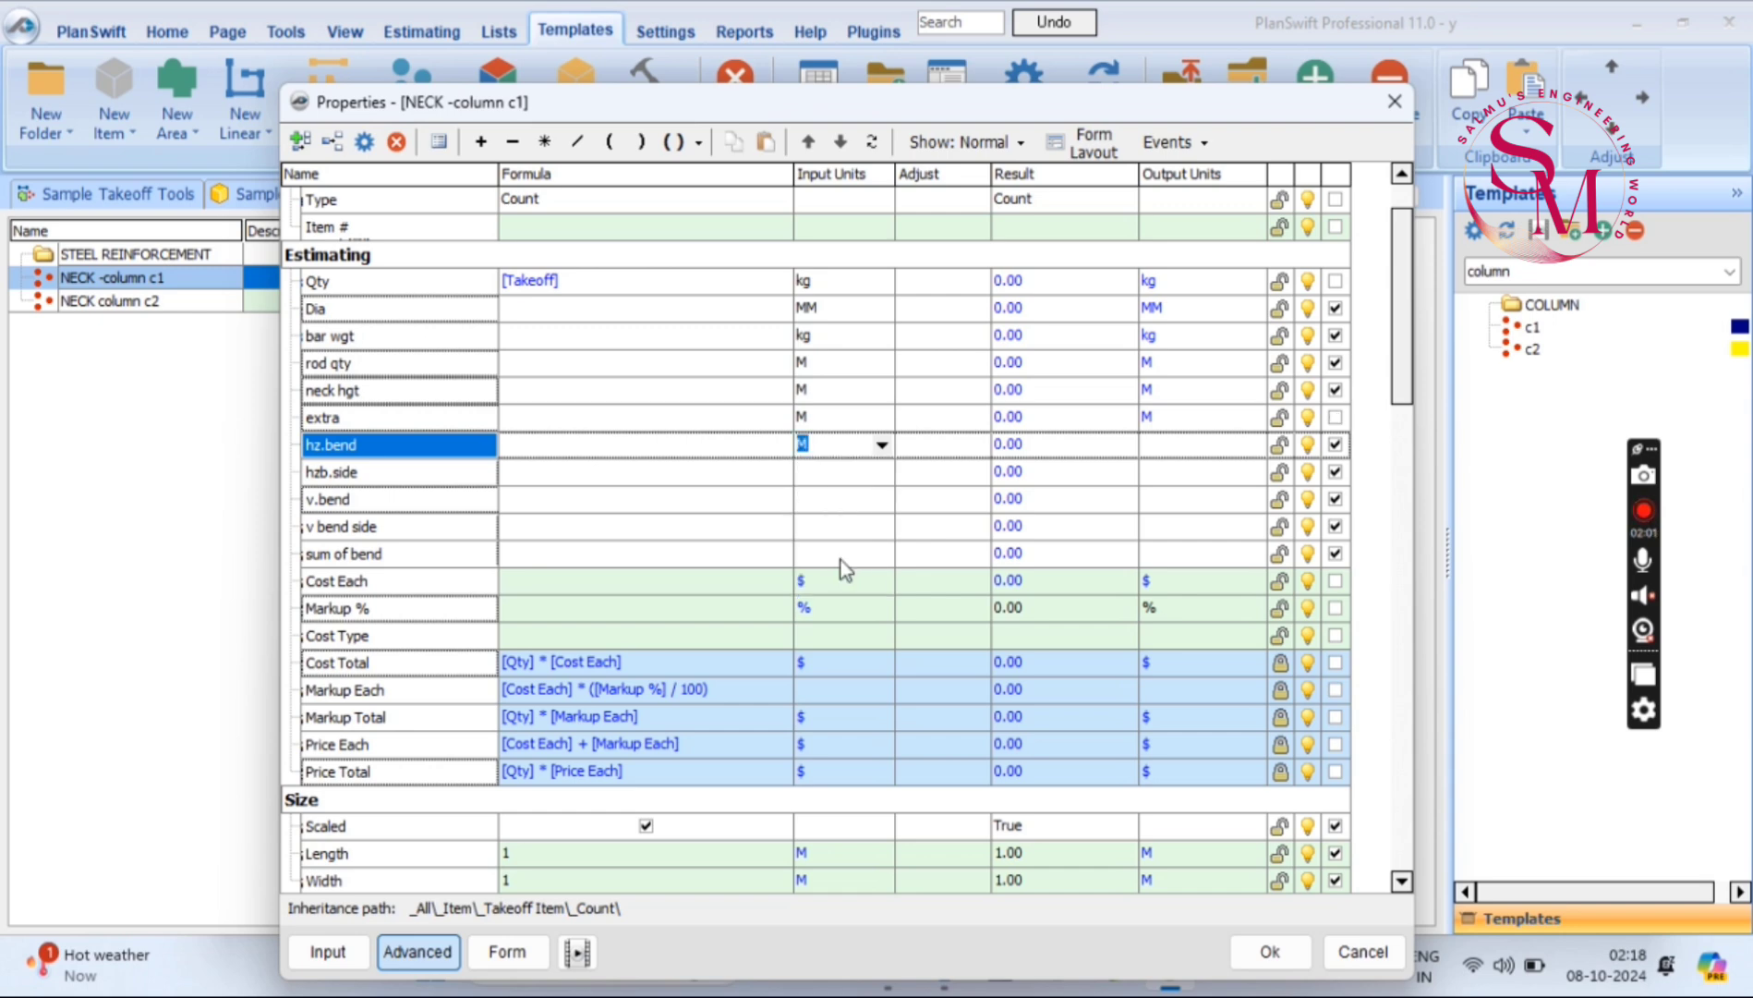
Set the input units of hzb.side to EA and of v.bend to M
{"action": "left_click", "coordinate": [878, 473]}
{"action": "left_click", "coordinate": [881, 472]}
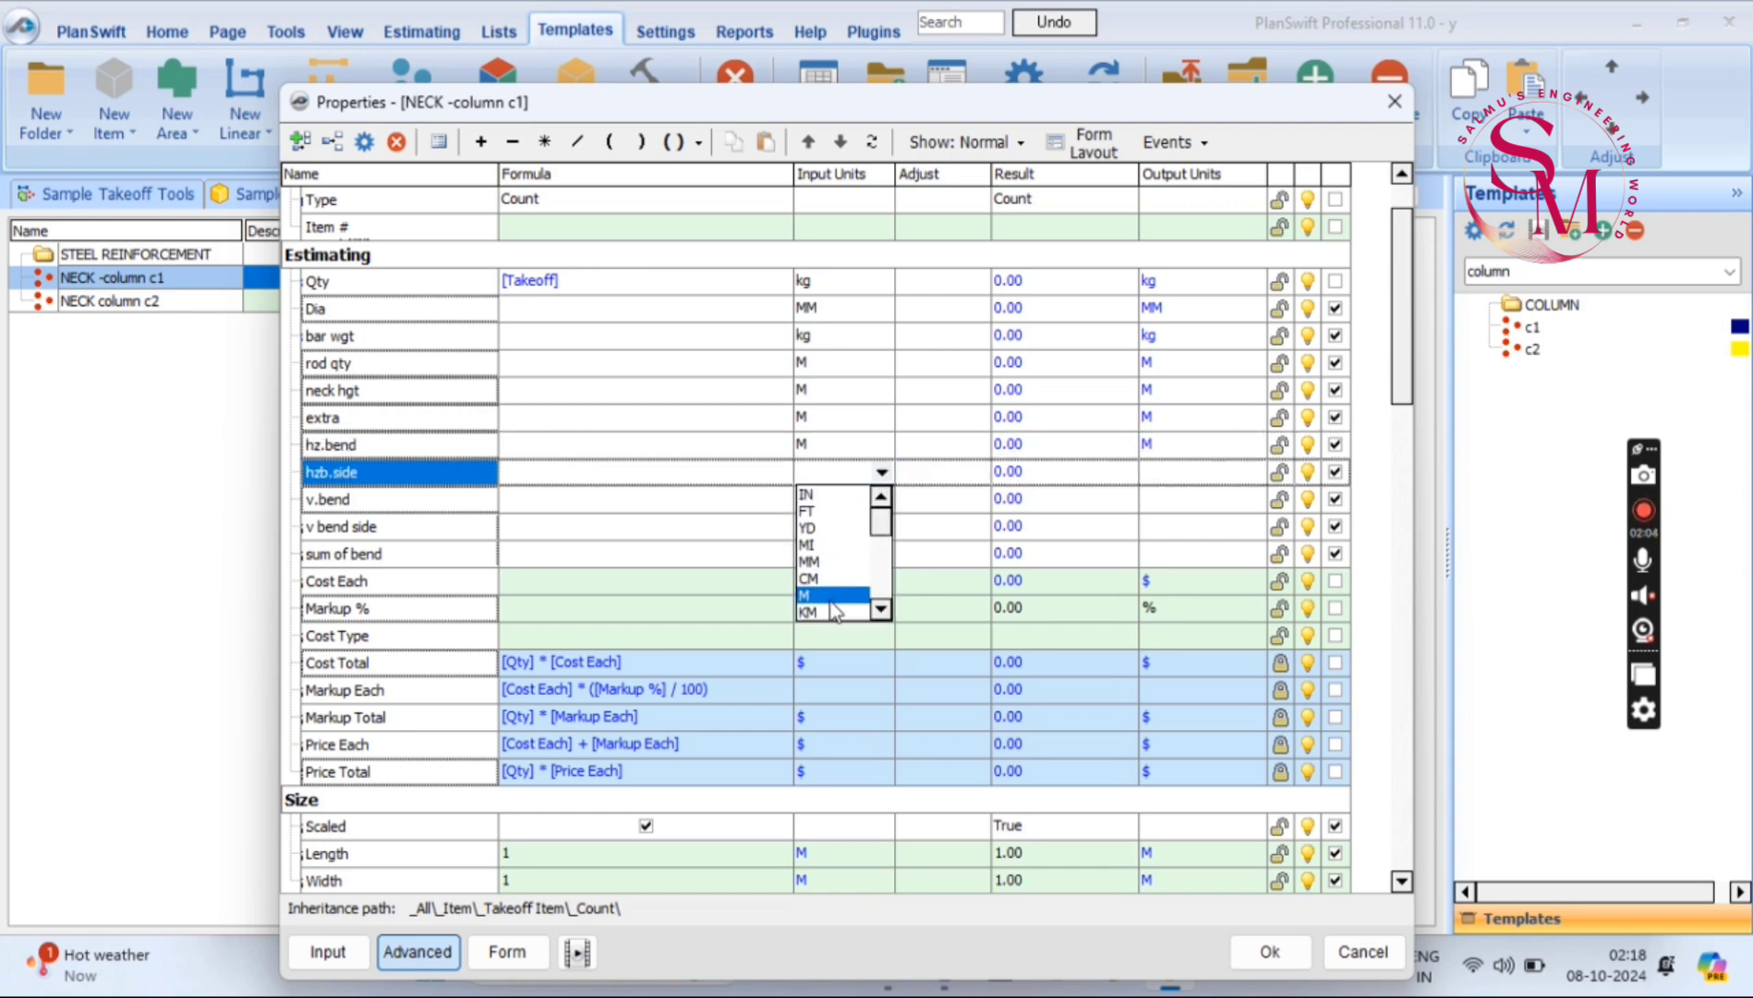
{"action": "scroll", "coordinate": [852, 545], "scroll_direction": "down", "scroll_amount": 1}
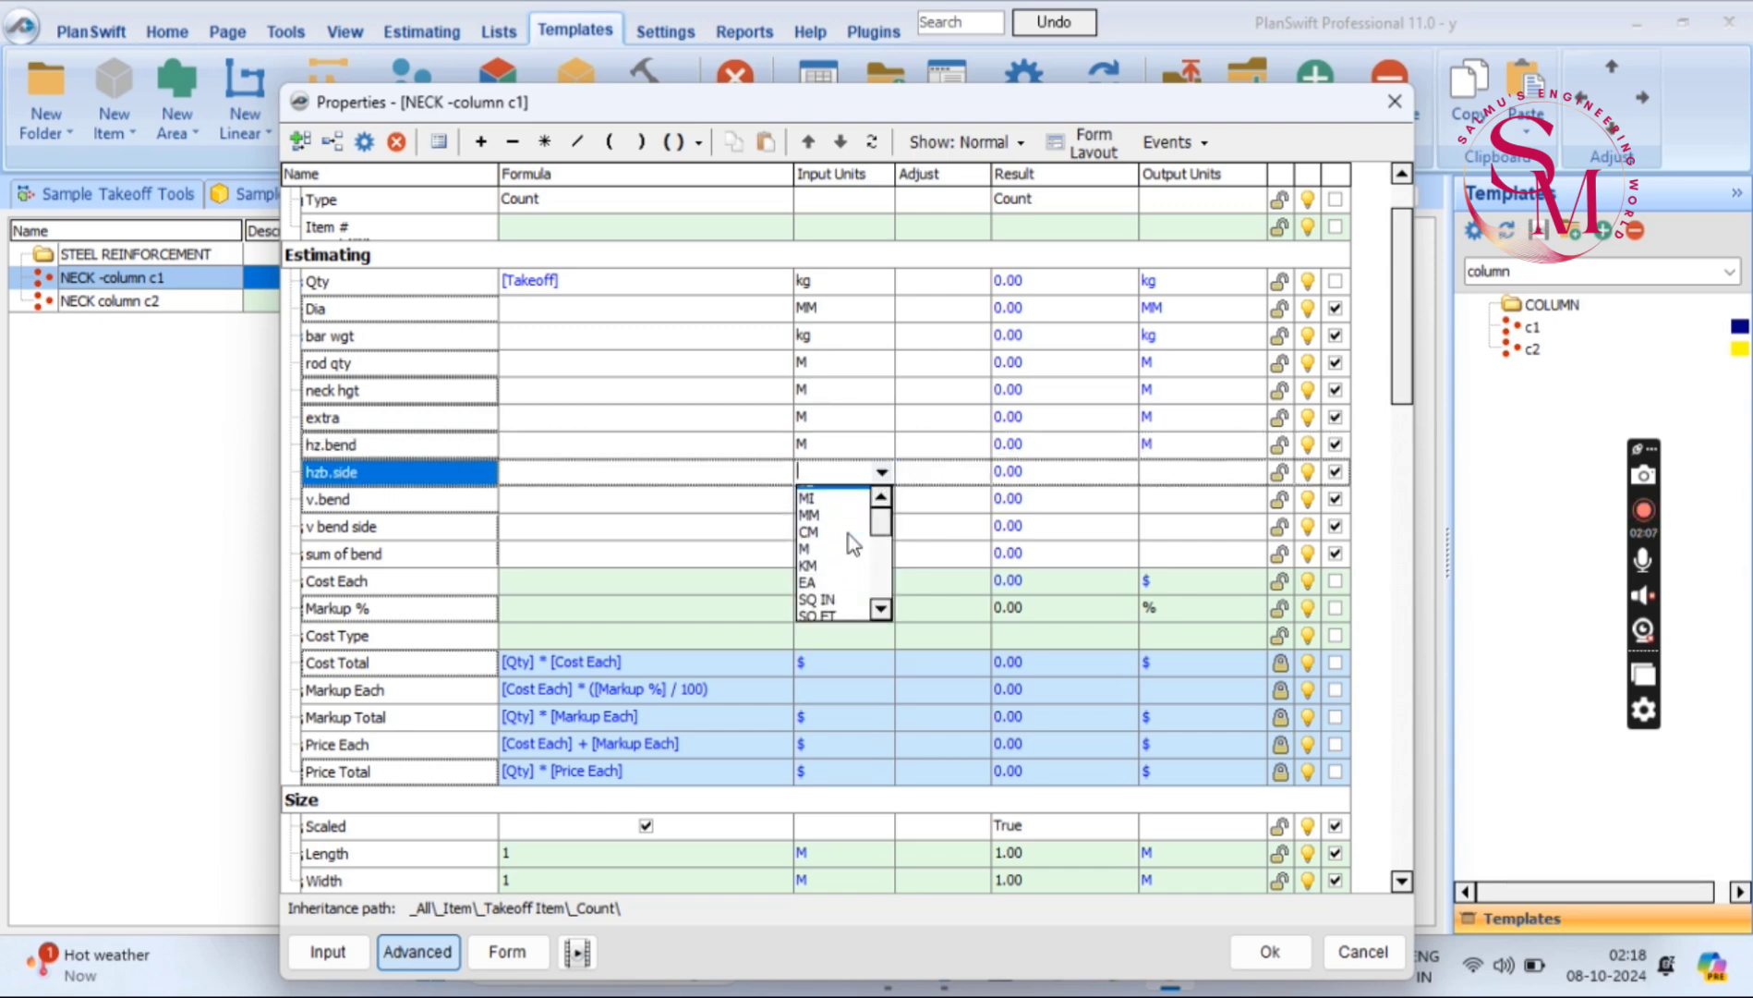
{"action": "left_click", "coordinate": [846, 580]}
{"action": "left_click", "coordinate": [865, 508]}
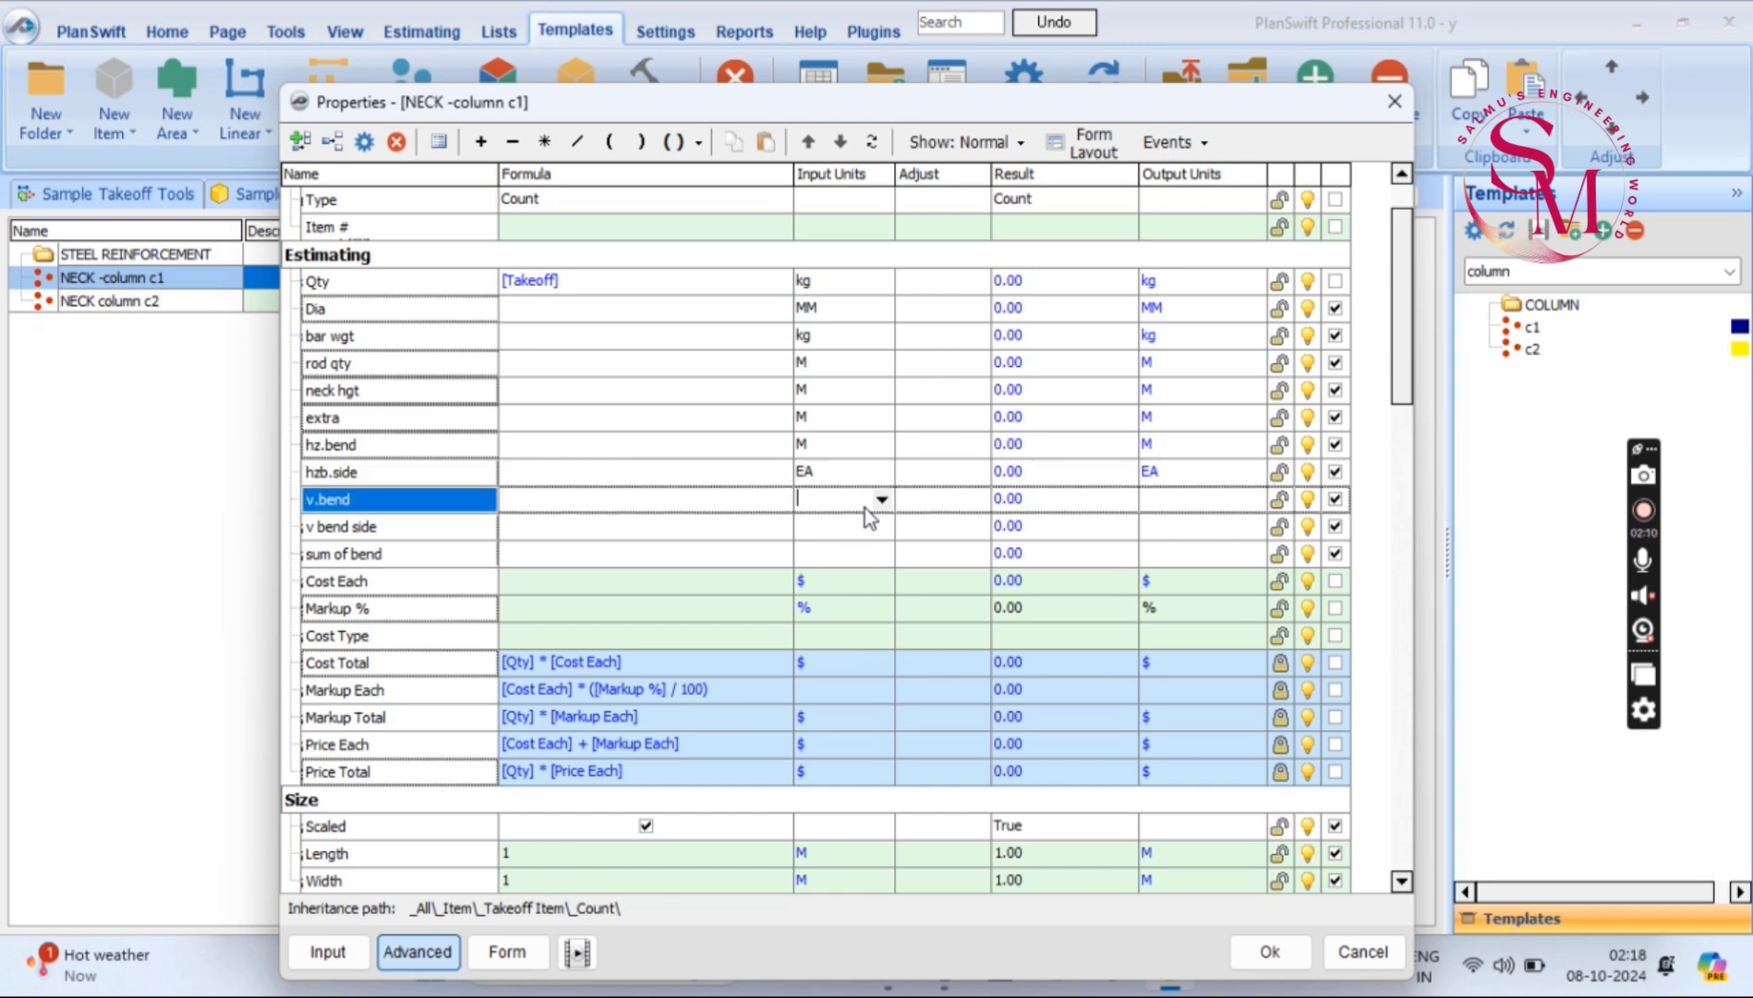
{"action": "left_click", "coordinate": [881, 500]}
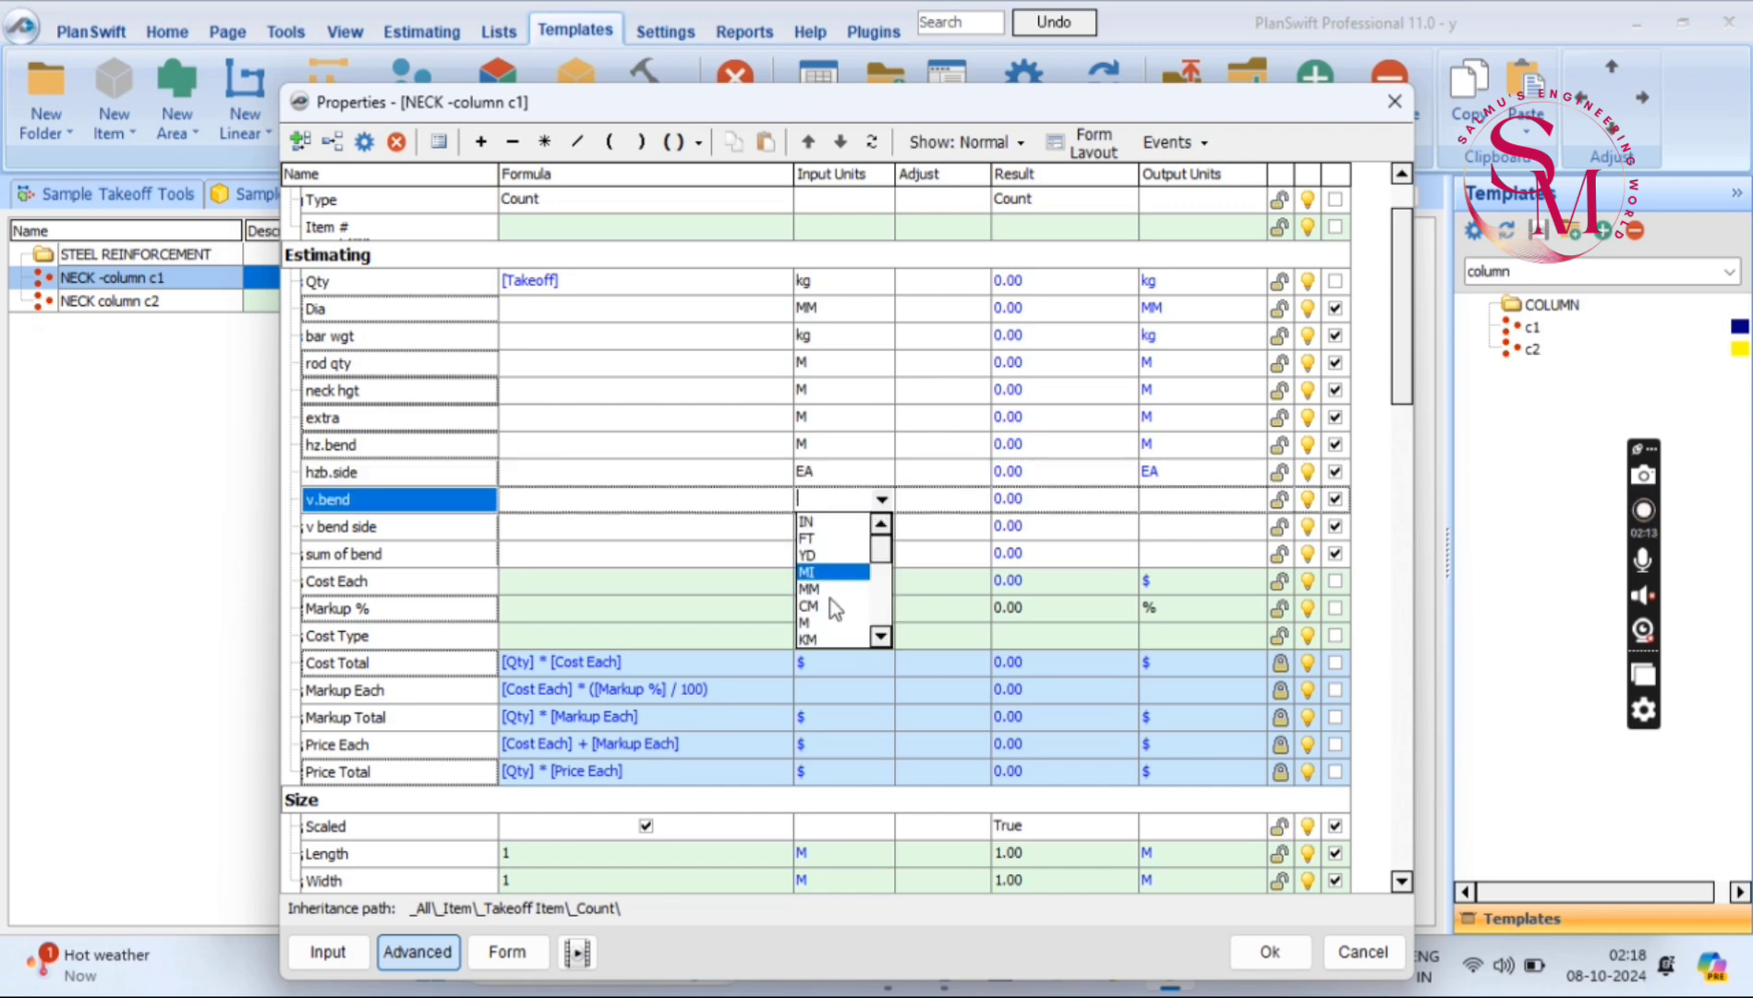
{"action": "left_click", "coordinate": [832, 621]}
Set the input units of the v bend side property to EA
{"action": "left_click", "coordinate": [873, 527]}
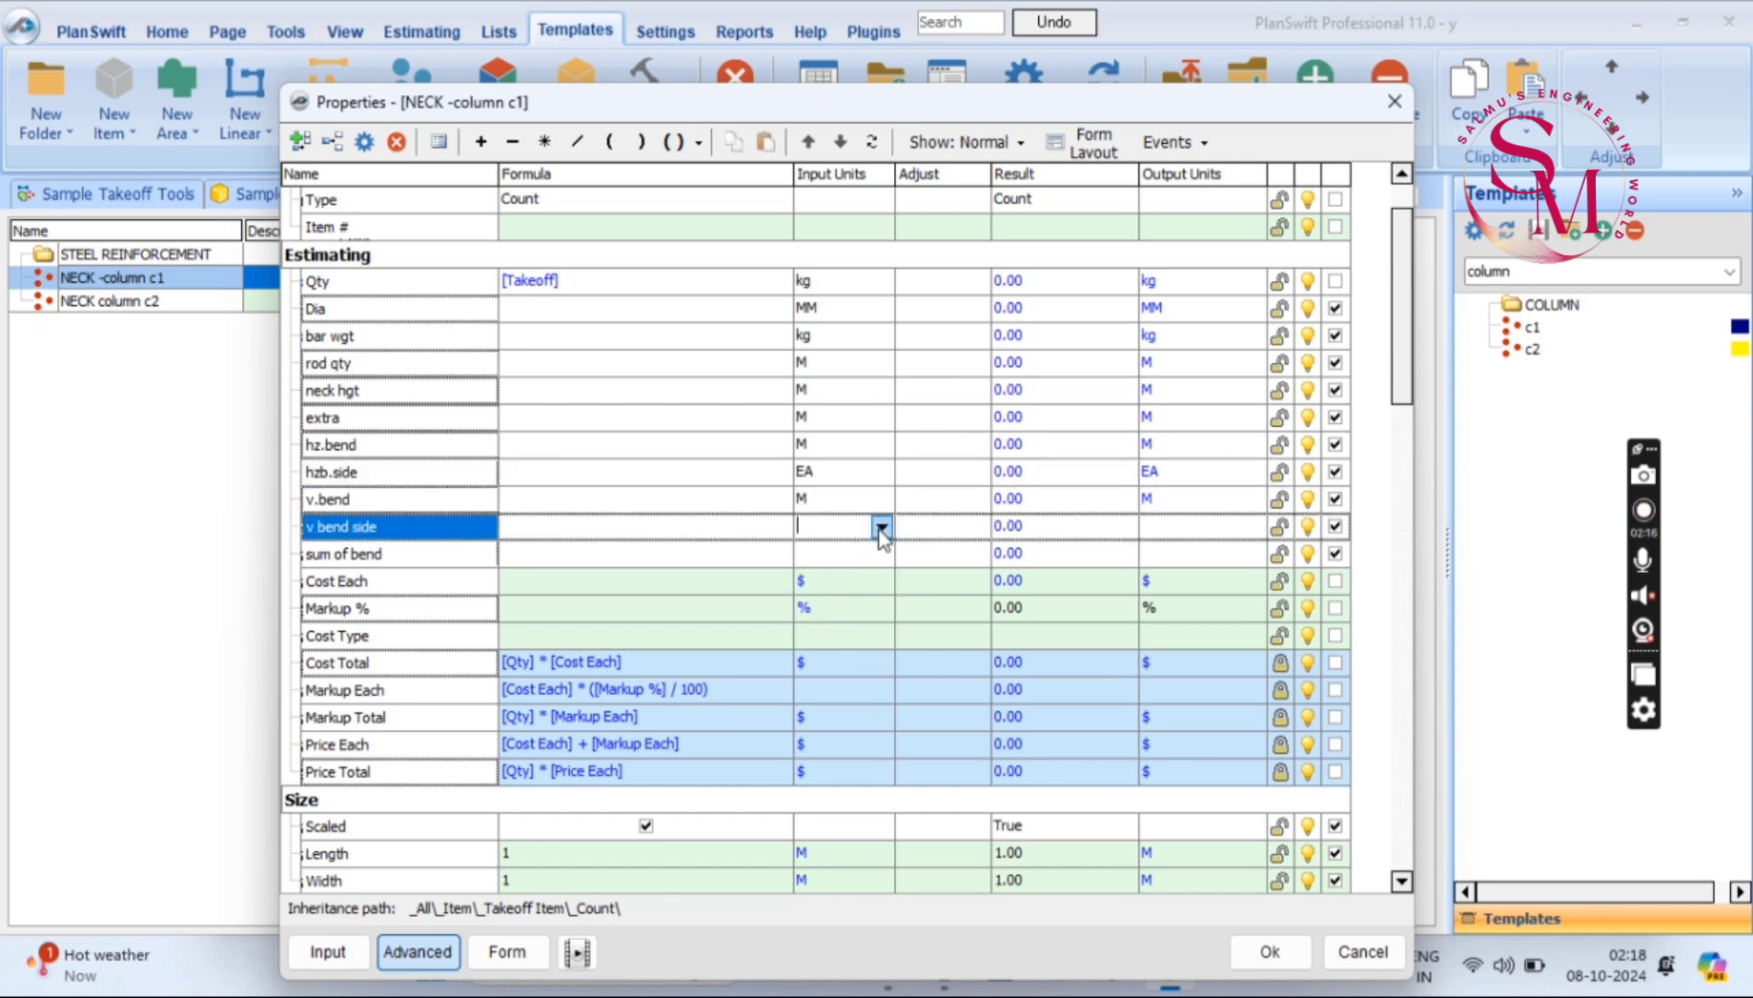
{"action": "left_click", "coordinate": [882, 527]}
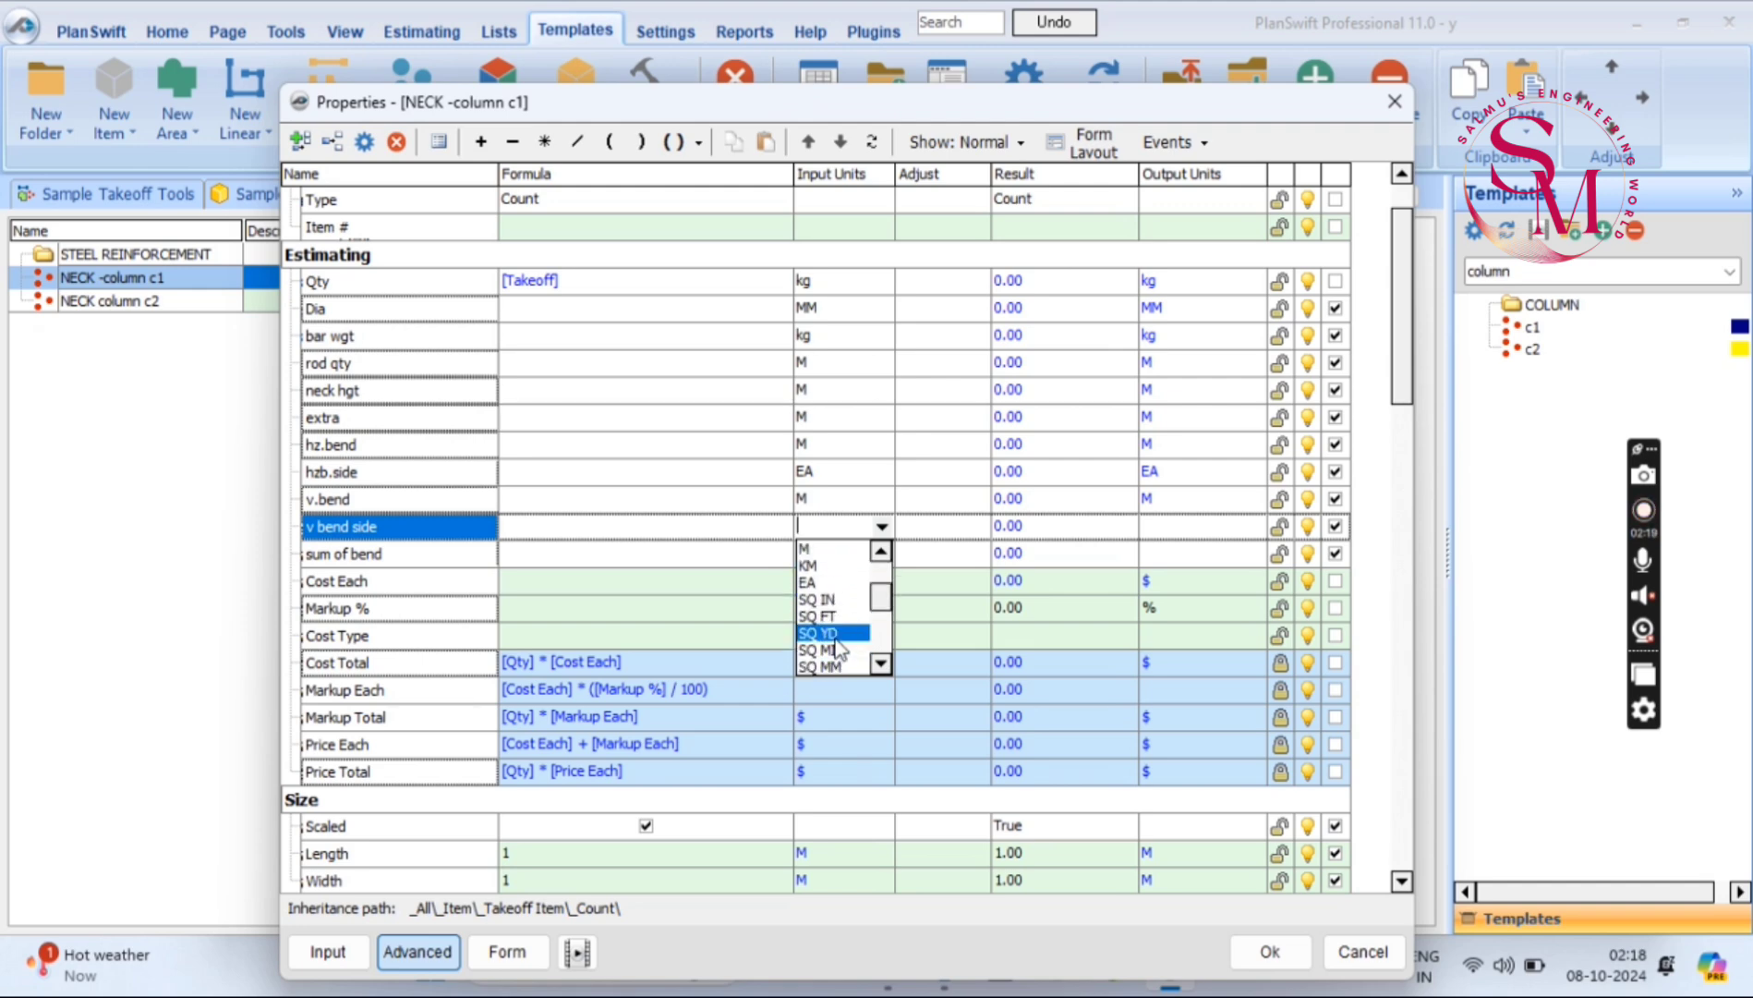
{"action": "scroll", "coordinate": [836, 637], "scroll_direction": "up", "scroll_amount": 3}
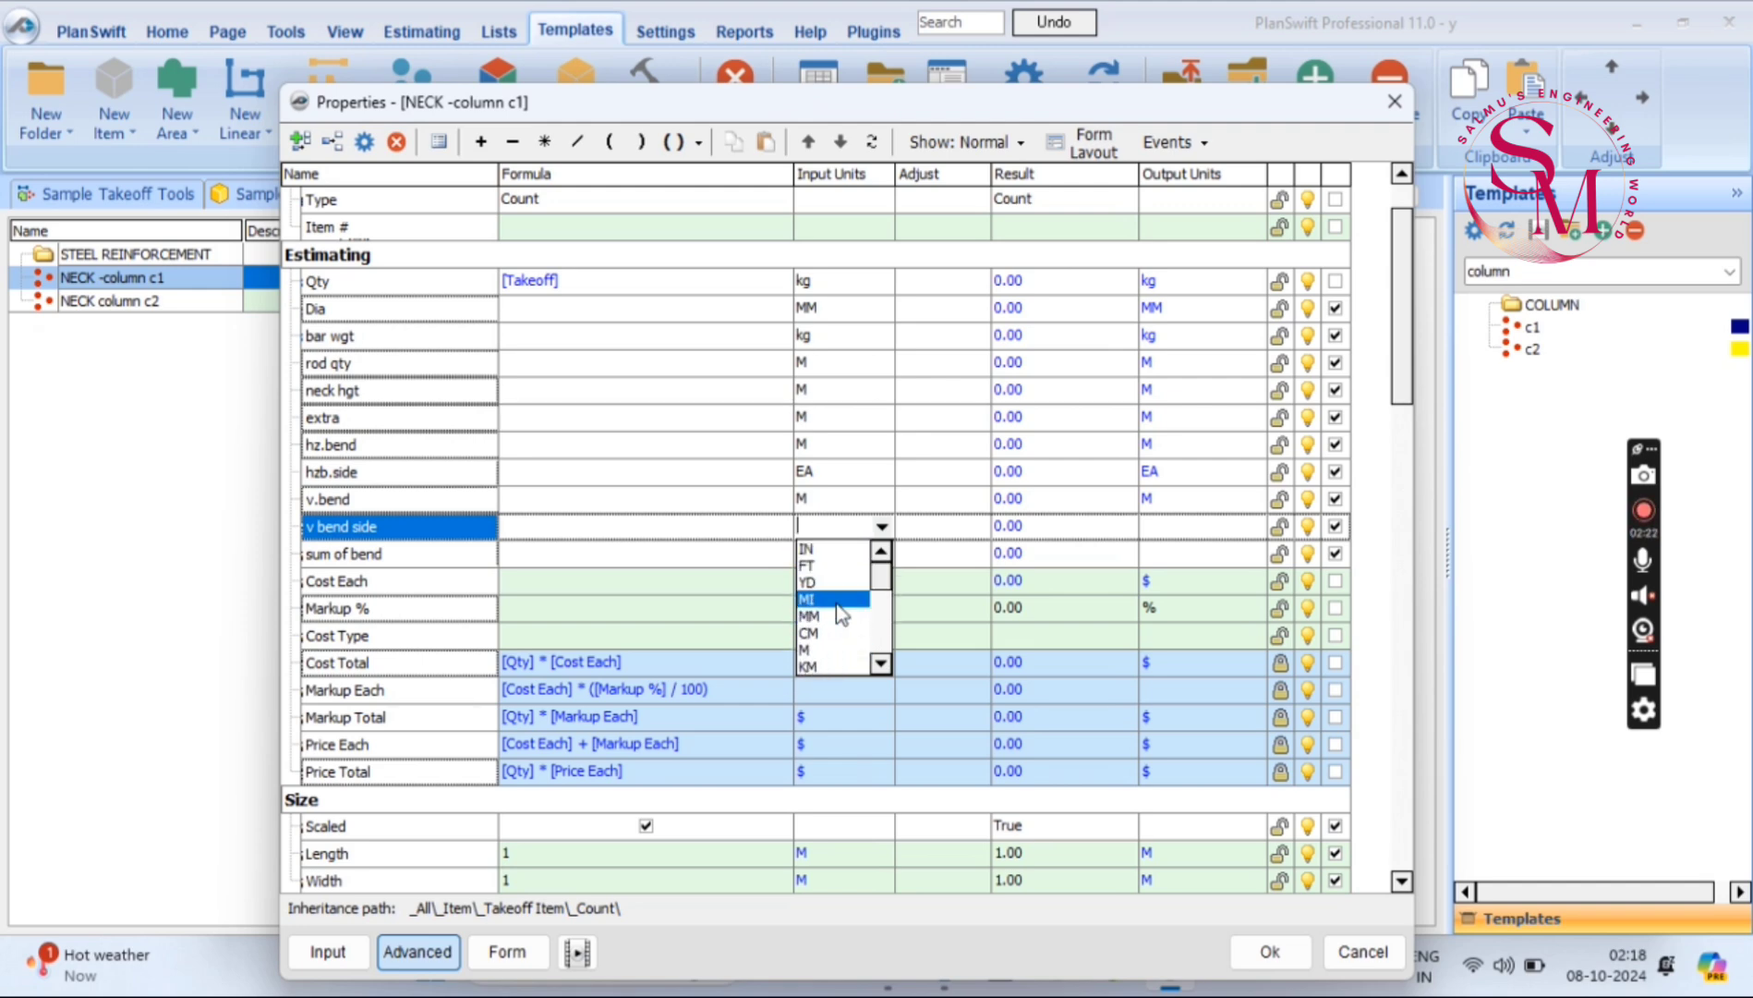
{"action": "scroll", "coordinate": [836, 603], "scroll_direction": "down", "scroll_amount": 2}
{"action": "left_click", "coordinate": [837, 584]}
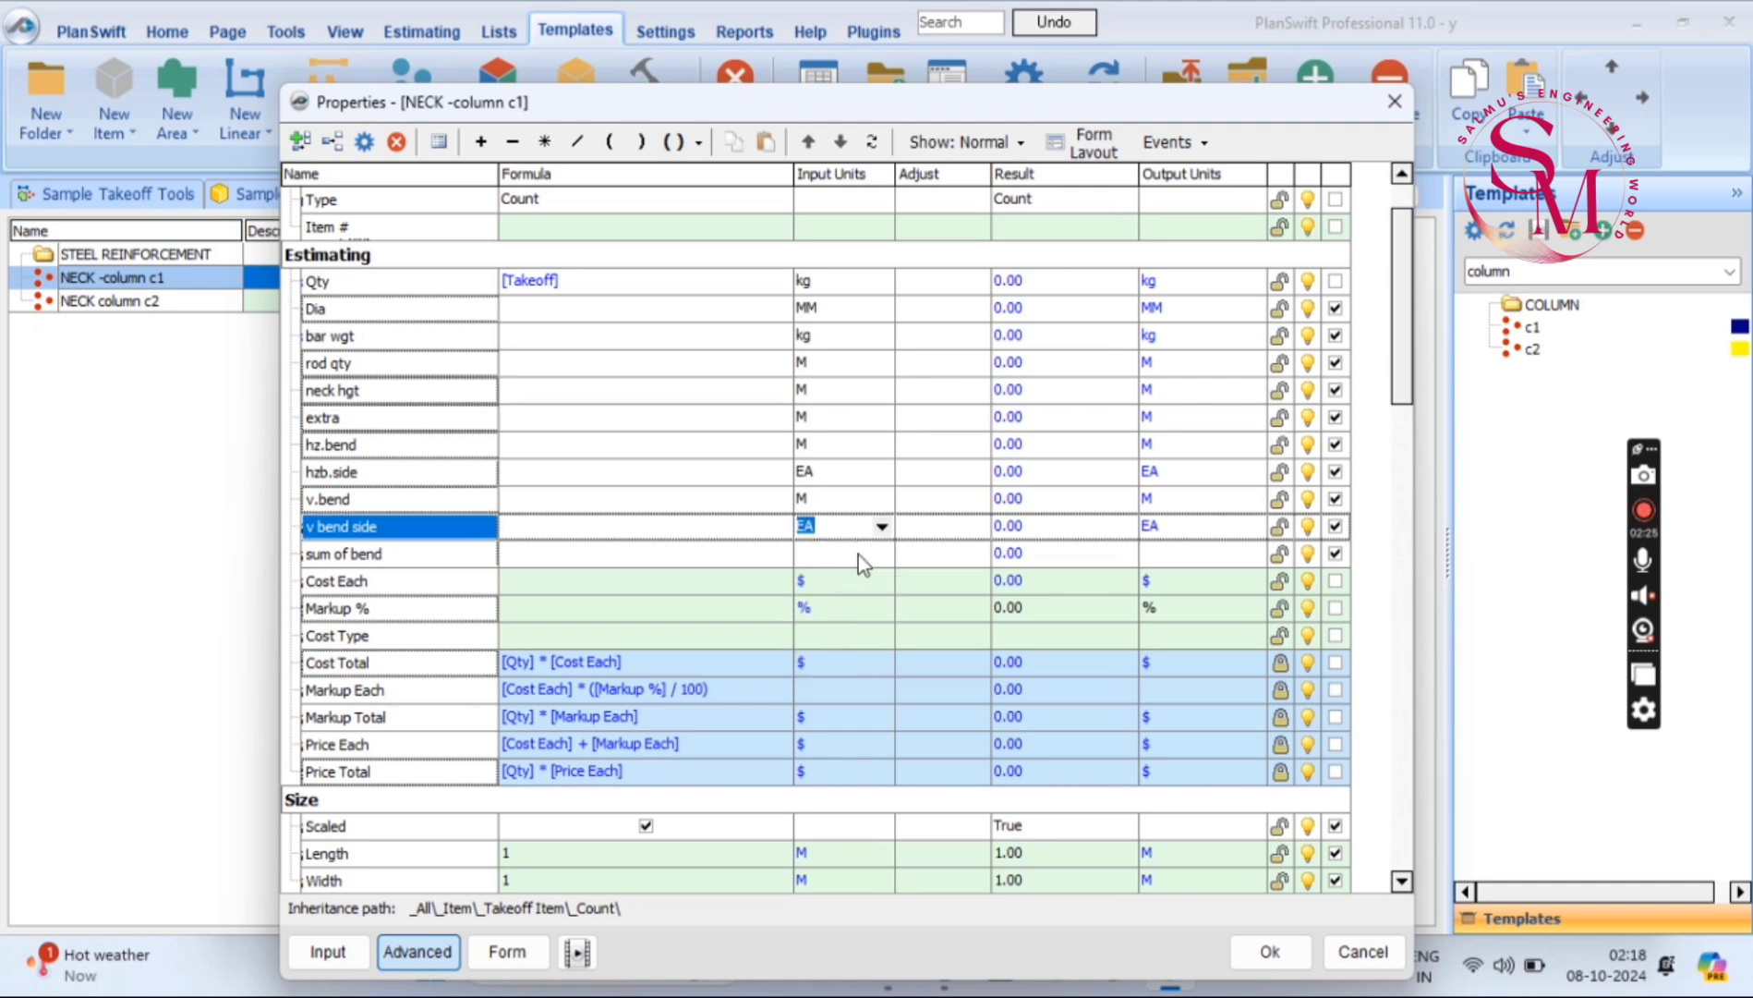
Set the input units of the sum of bend property to M
{"action": "left_click", "coordinate": [859, 555]}
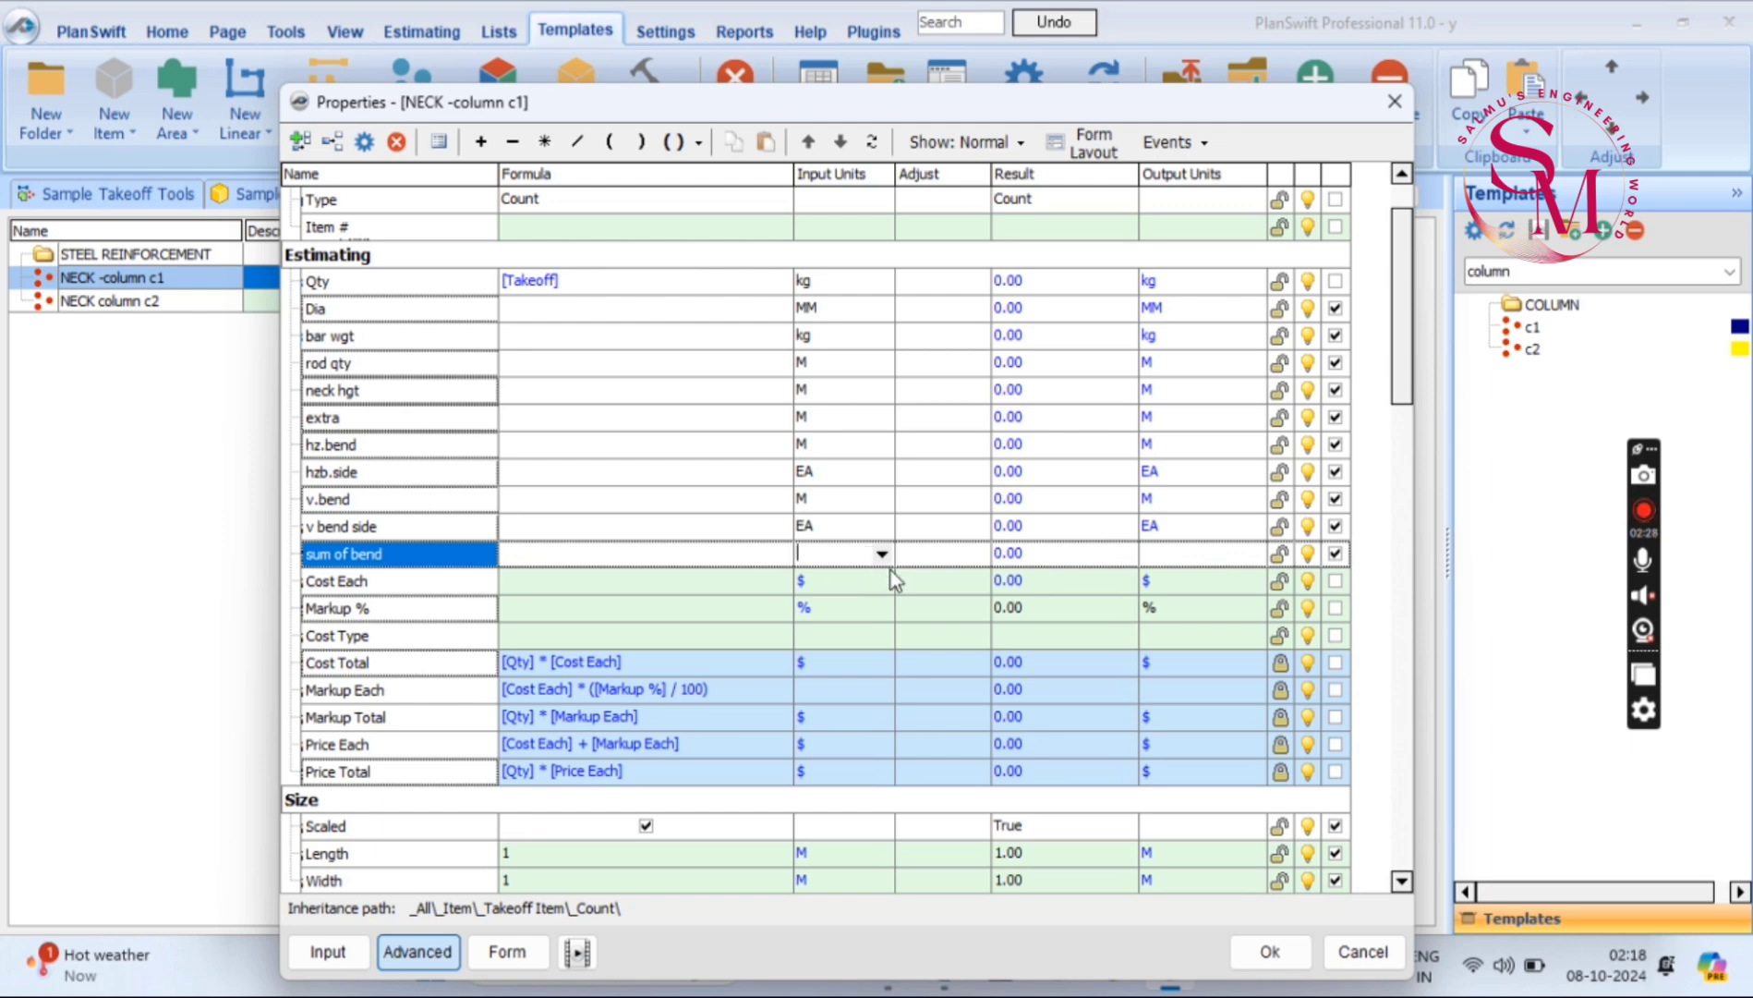
{"action": "left_click", "coordinate": [891, 570]}
{"action": "left_click", "coordinate": [883, 556]}
{"action": "left_click", "coordinate": [883, 555]}
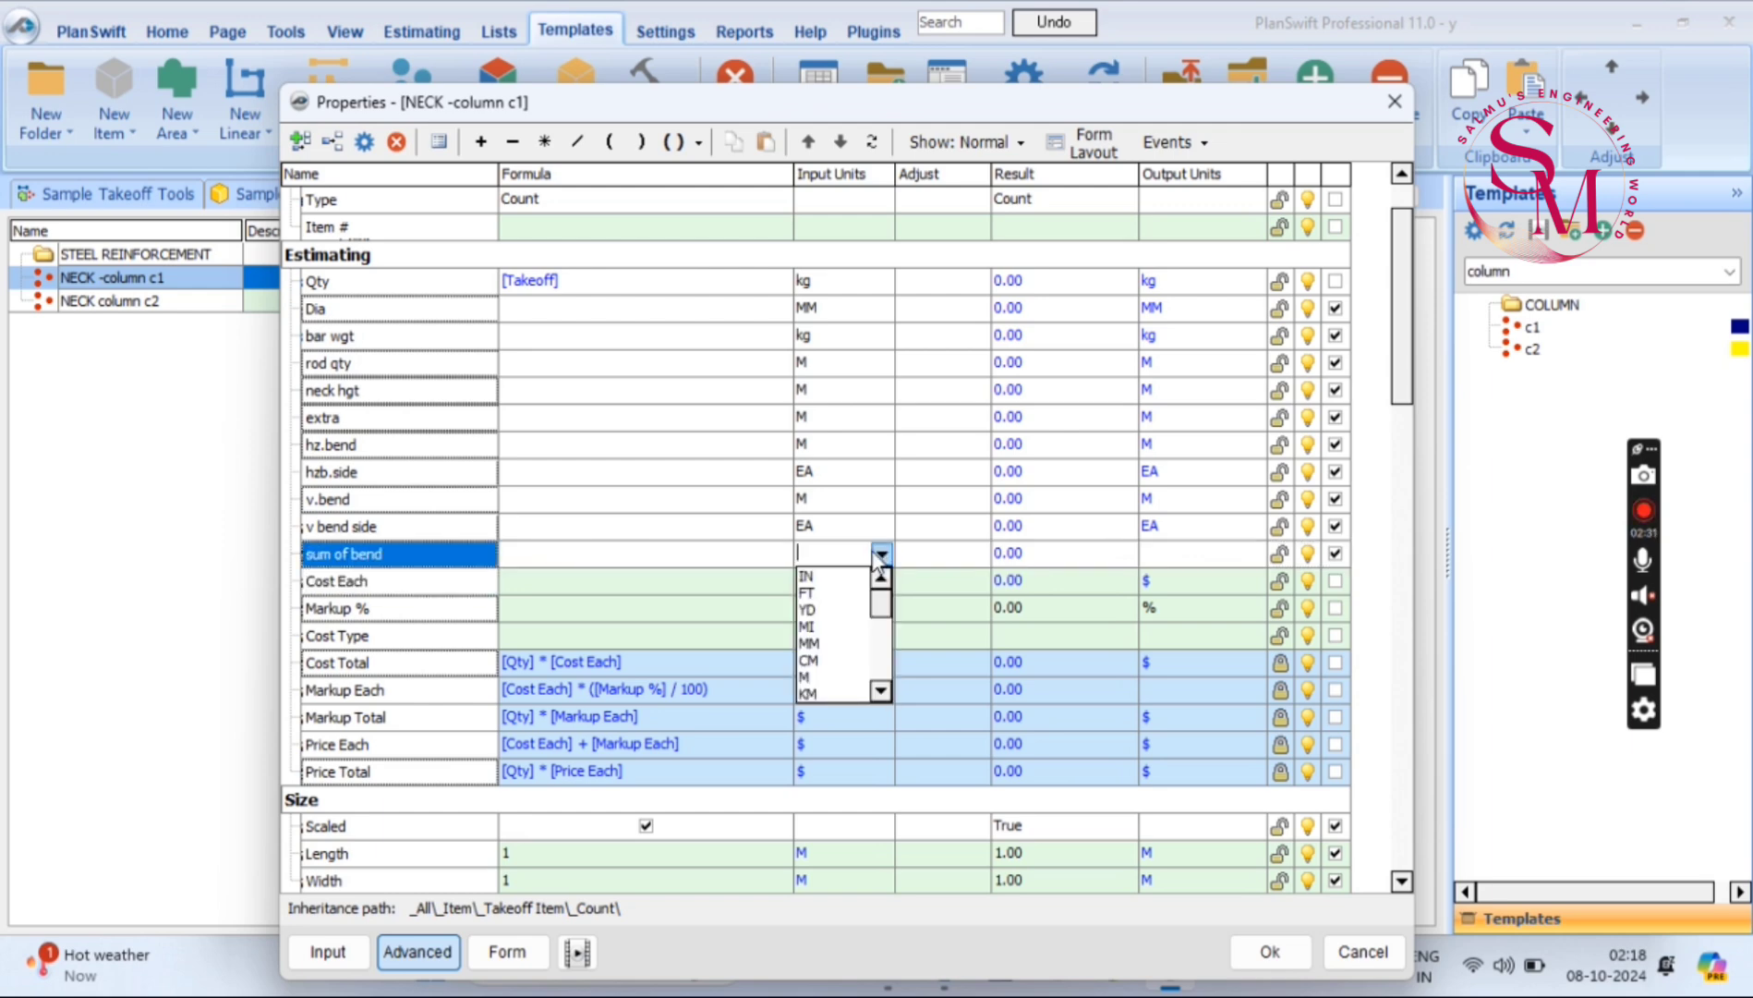
{"action": "left_click", "coordinate": [811, 677]}
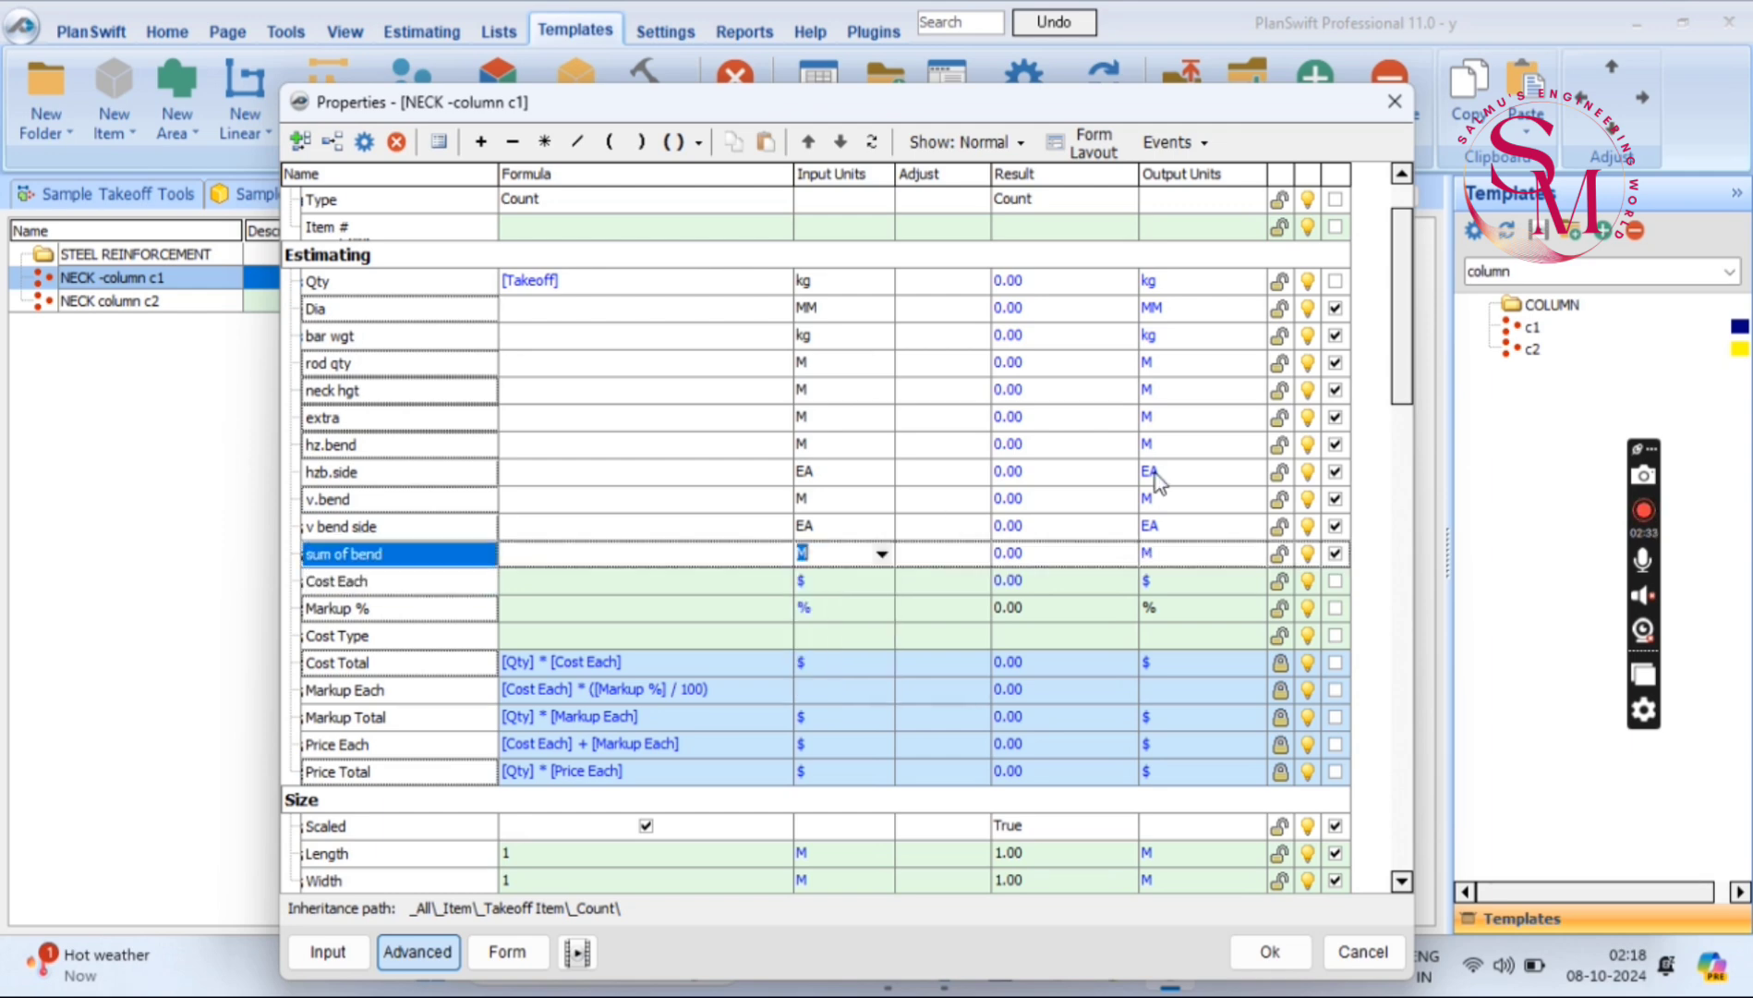
{"action": "left_click", "coordinate": [1649, 520]}
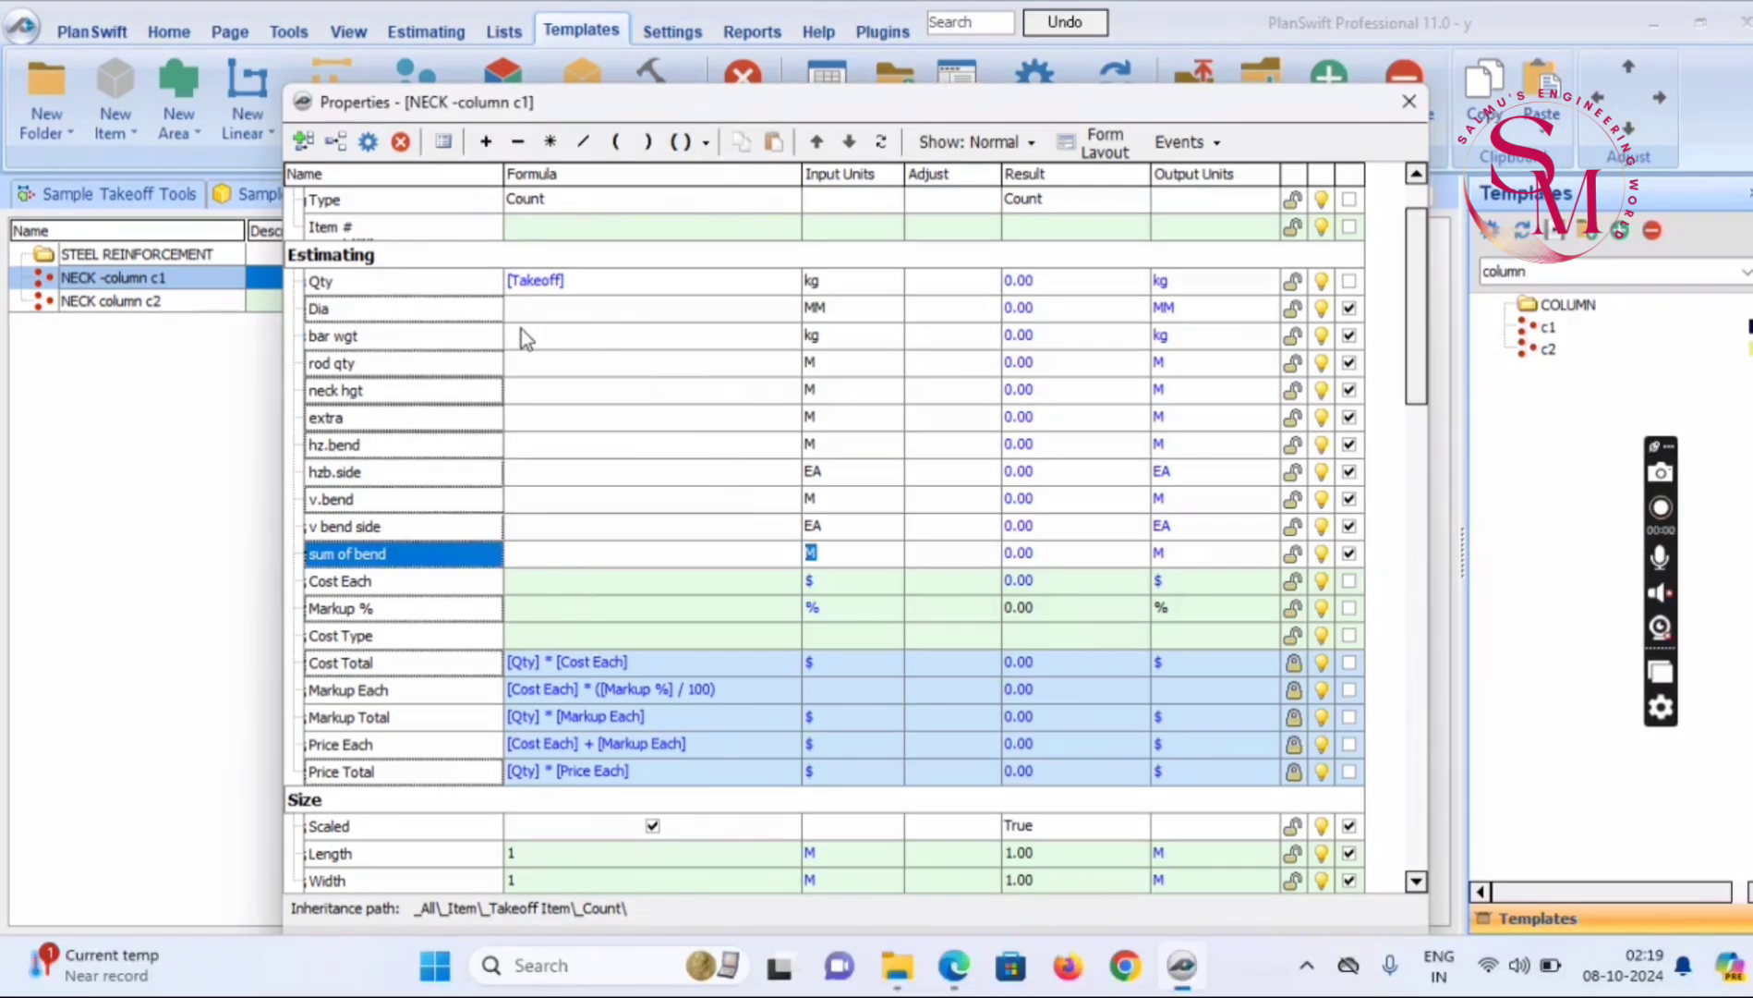
Give the Dia property a simple list with the values 8, 10, 12 and 14
{"action": "left_click", "coordinate": [520, 332]}
{"action": "left_click", "coordinate": [602, 309]}
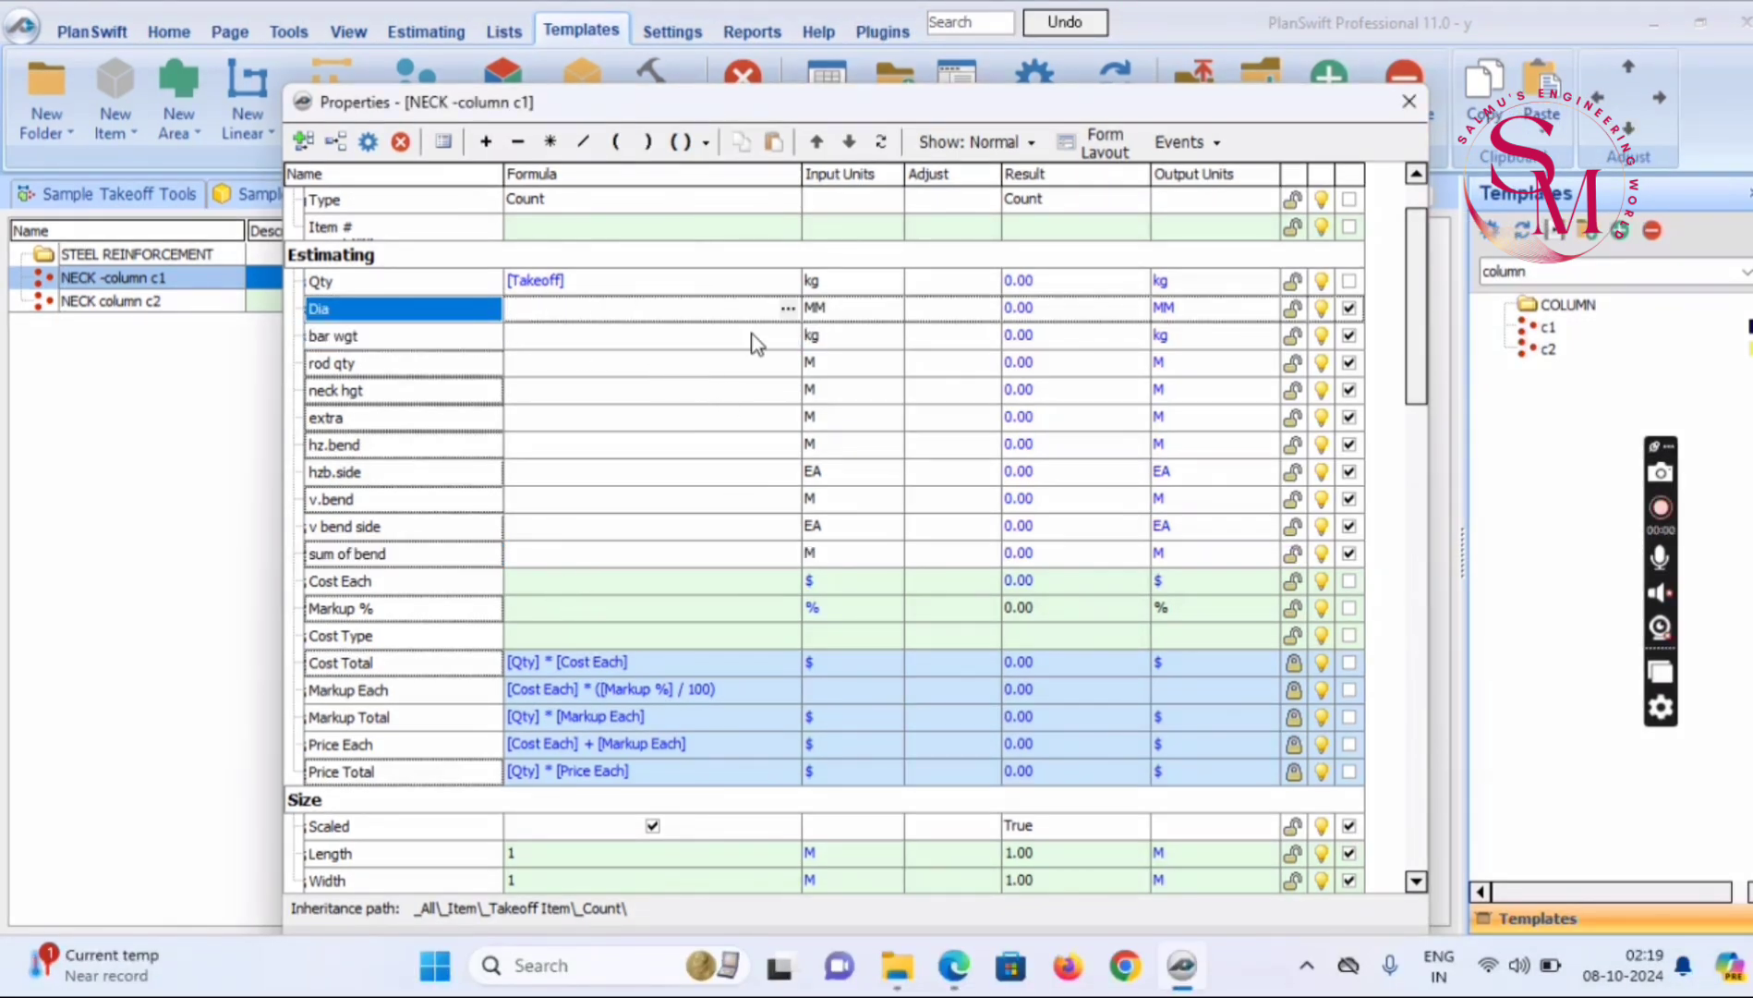
{"action": "double_click", "coordinate": [537, 311]}
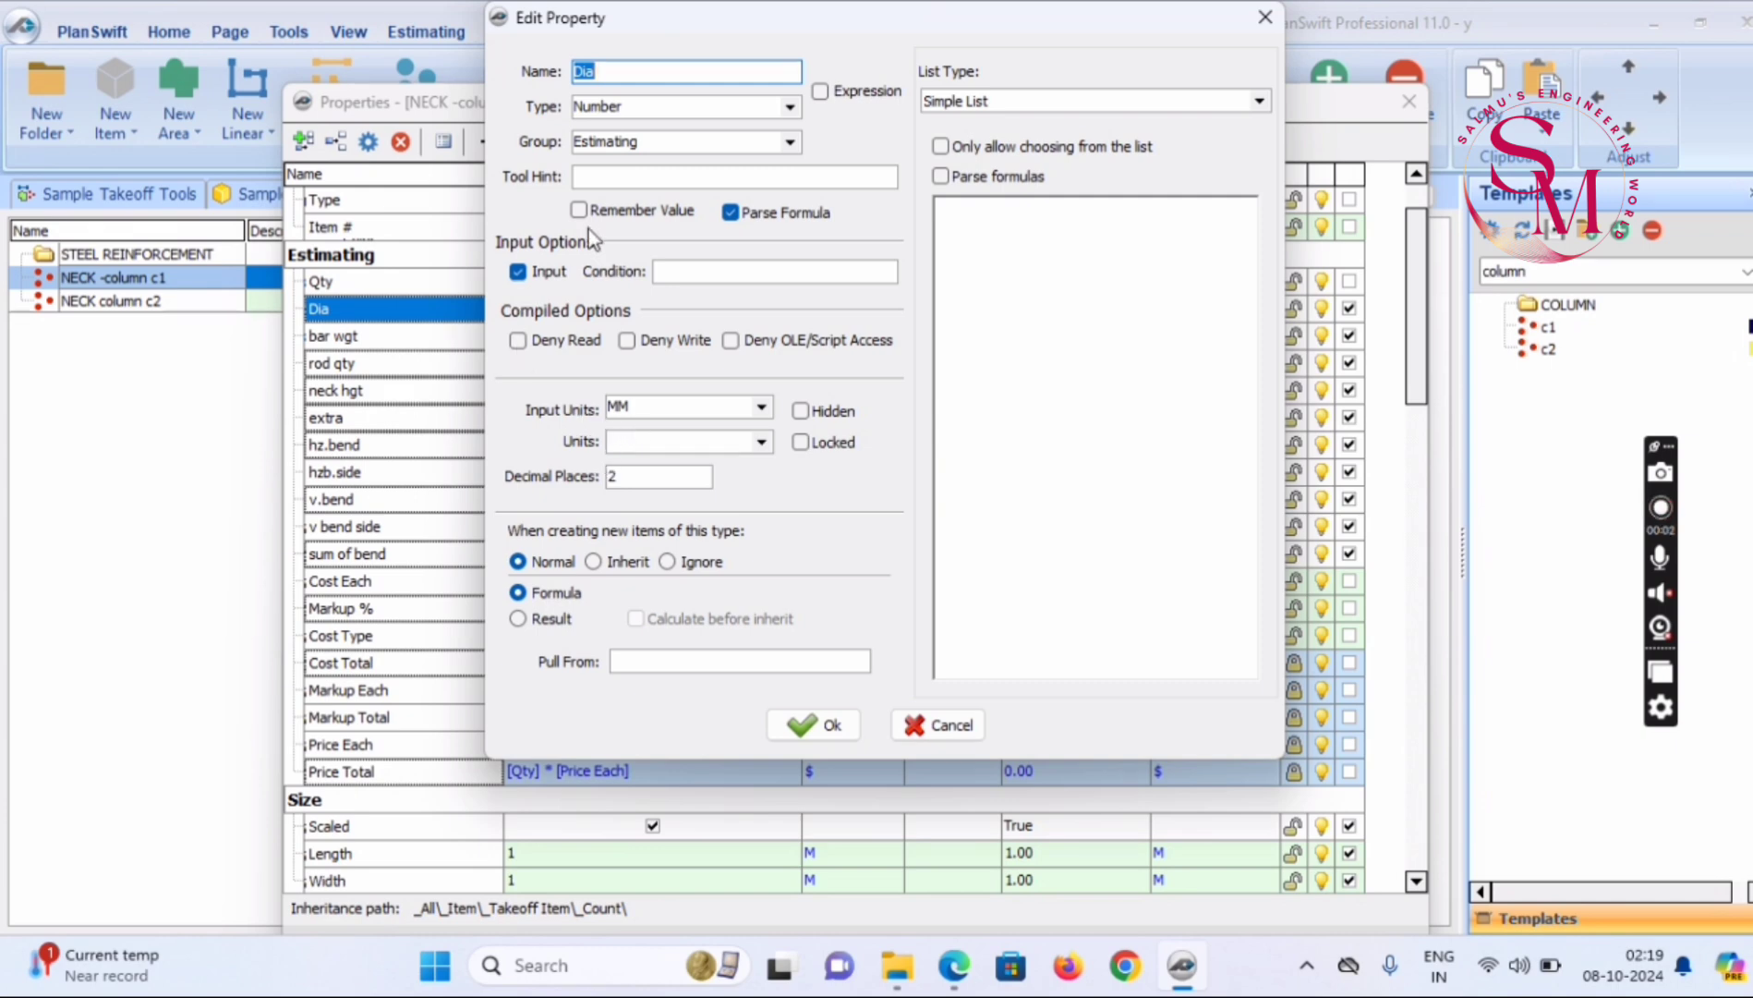
{"action": "left_click", "coordinate": [959, 225]}
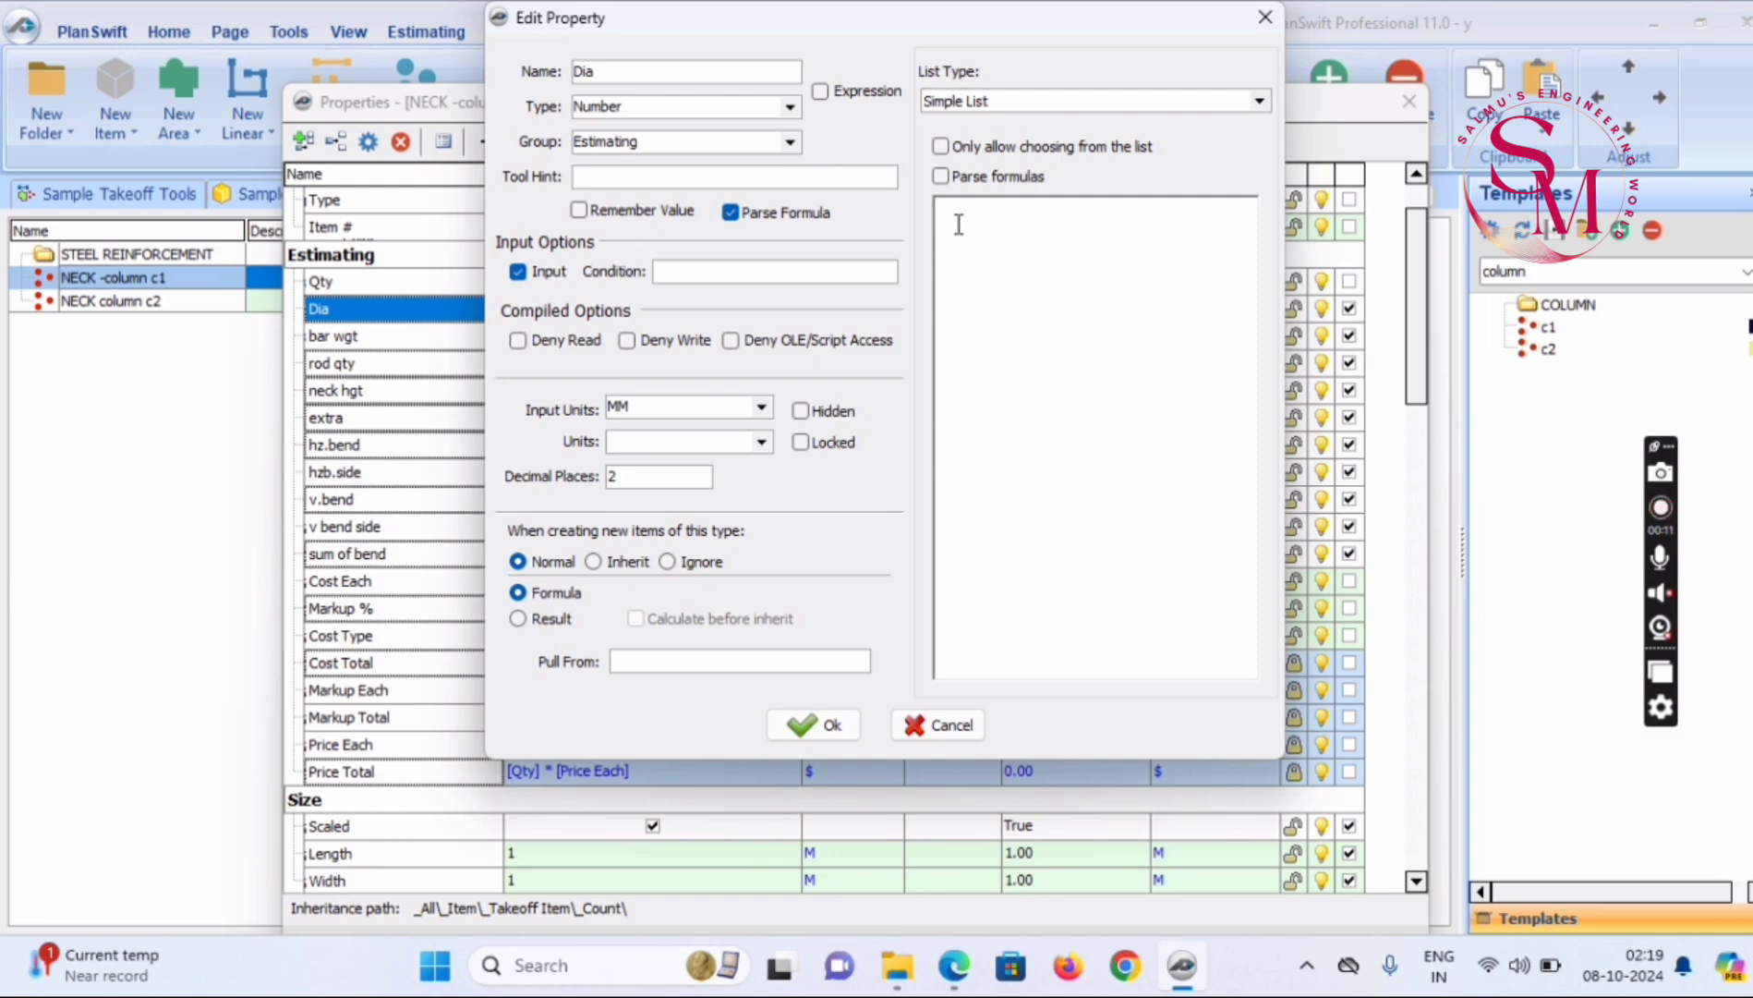
{"action": "type", "text": "8"}
{"action": "type", "text": "12 "}
{"action": "type", "text": "14"}
{"action": "left_click", "coordinate": [831, 726]}
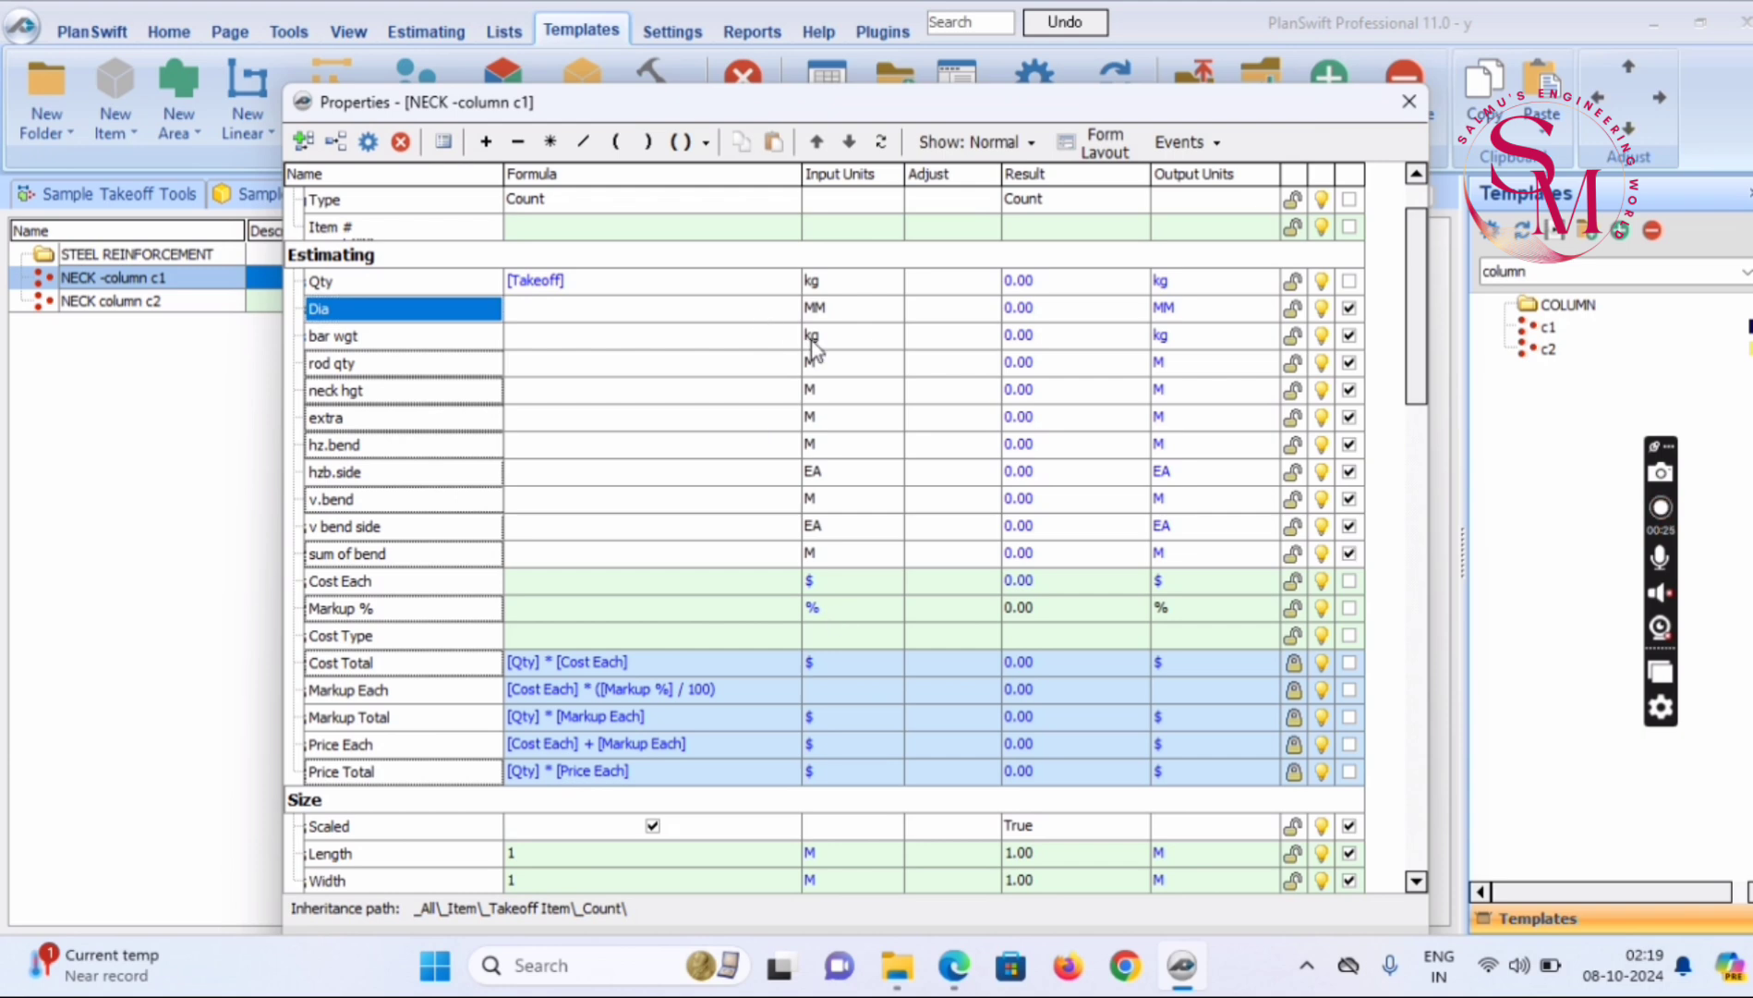
Choose 10 from the value list as the formula of the Dia property
{"action": "left_click", "coordinate": [699, 428]}
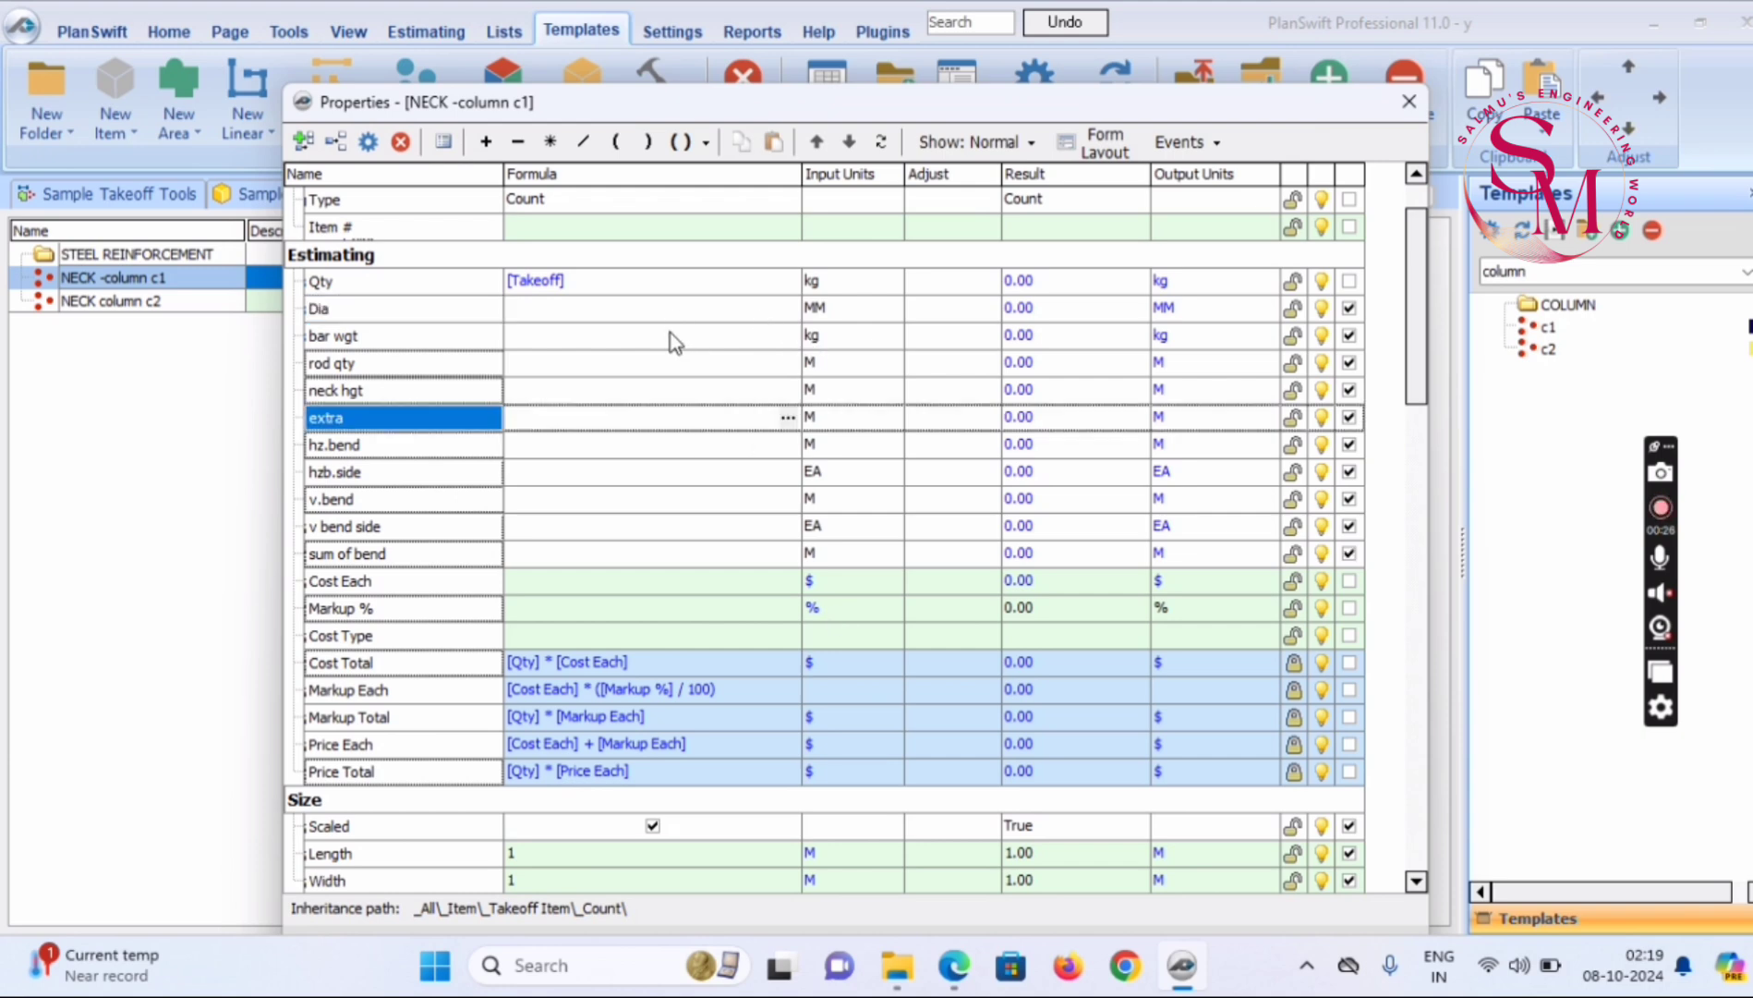
{"action": "left_click", "coordinate": [672, 332]}
{"action": "left_click", "coordinate": [670, 308]}
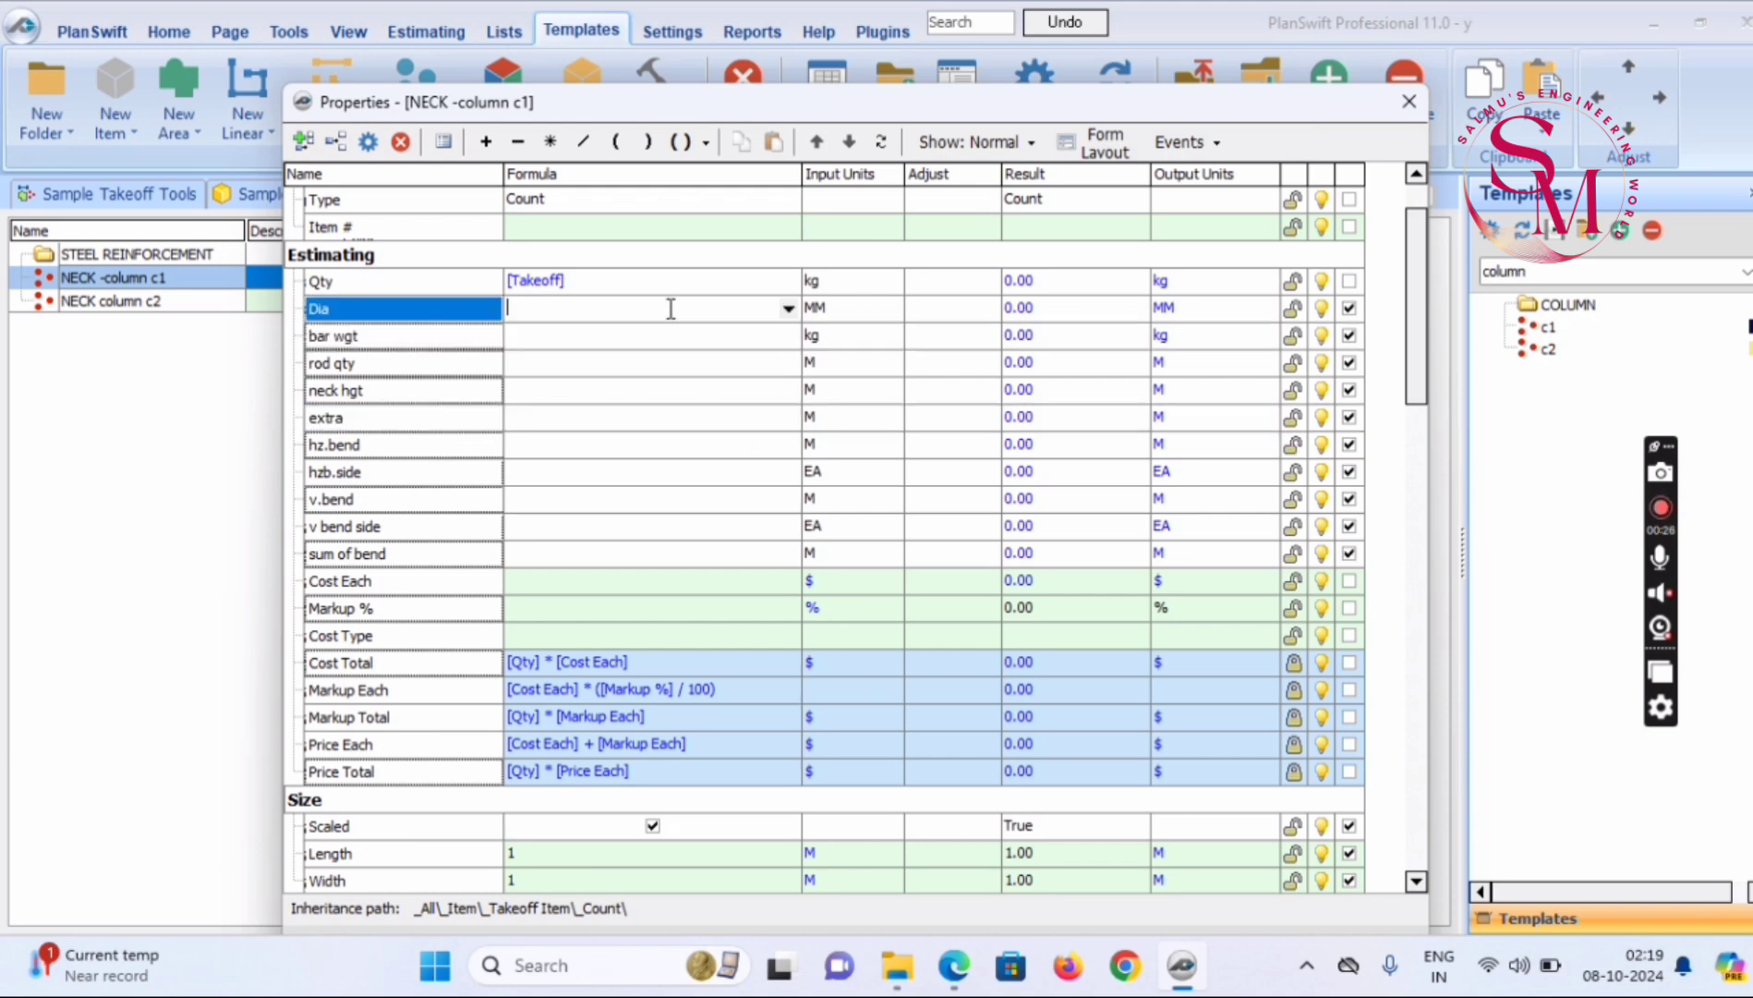
{"action": "left_click", "coordinate": [788, 311]}
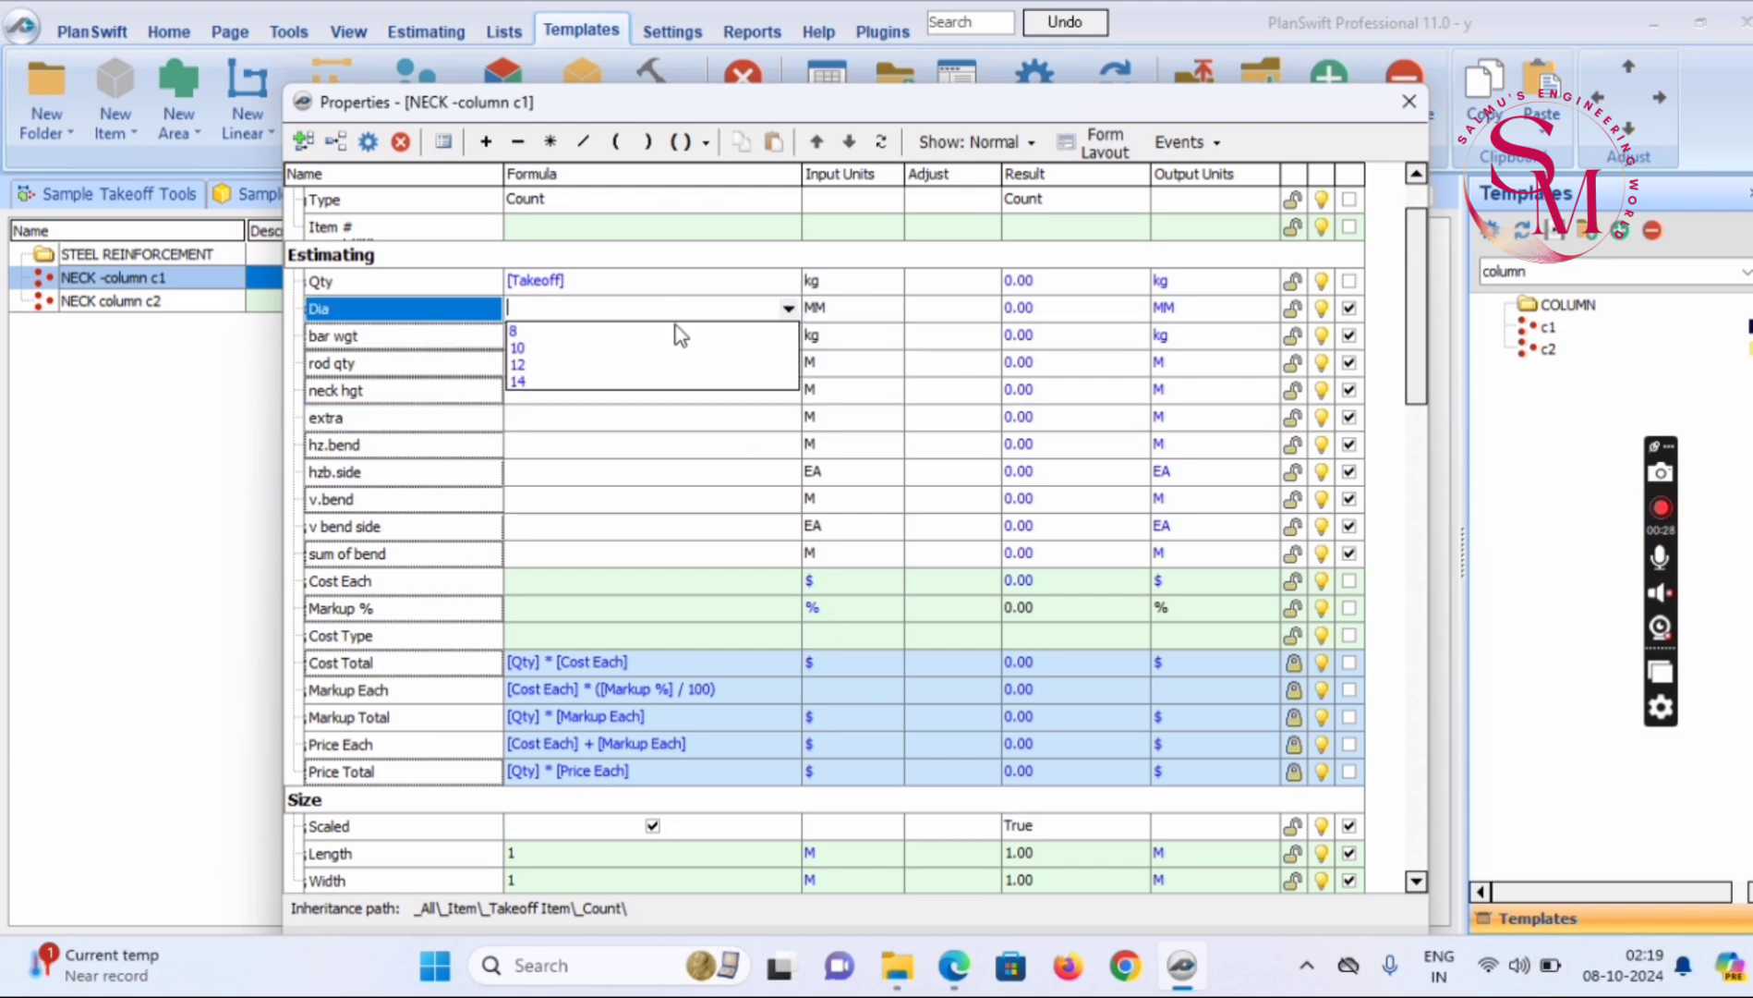
{"action": "left_click", "coordinate": [569, 348]}
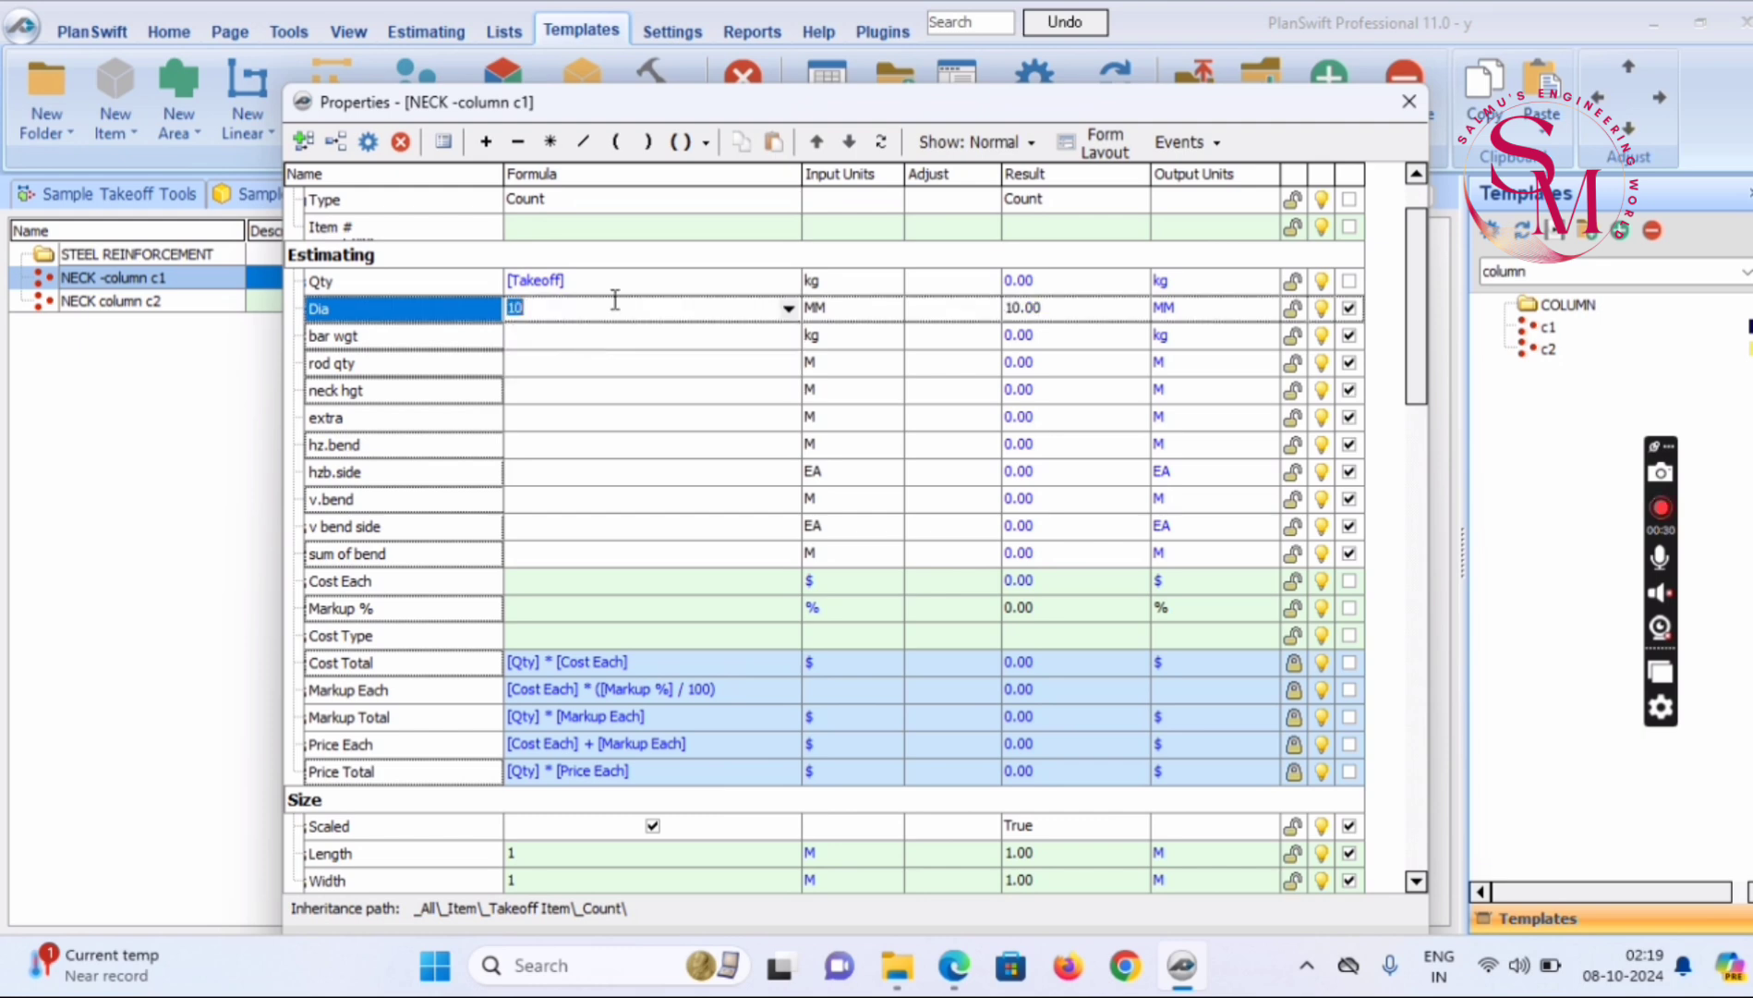
{"action": "left_click", "coordinate": [588, 363]}
Give the bar wgt property a simple list with the values 0.395, 0.617, 0.888 and 1.58
{"action": "left_click", "coordinate": [539, 332]}
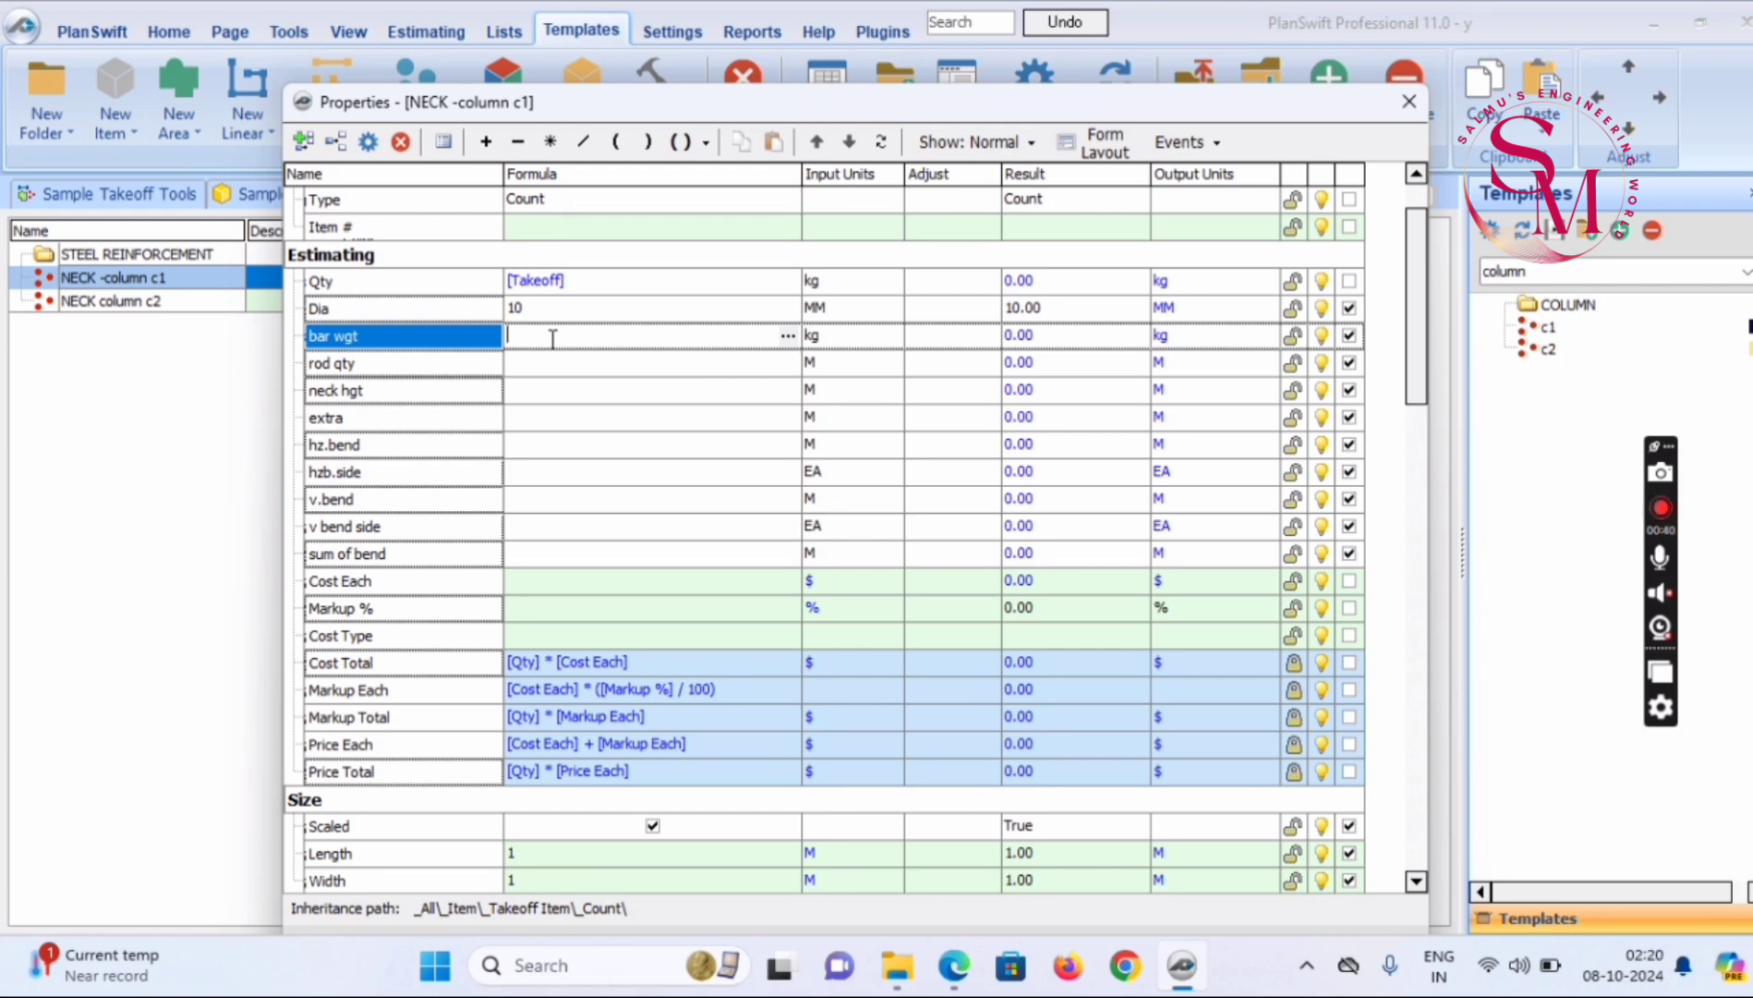
{"action": "left_click", "coordinate": [450, 347]}
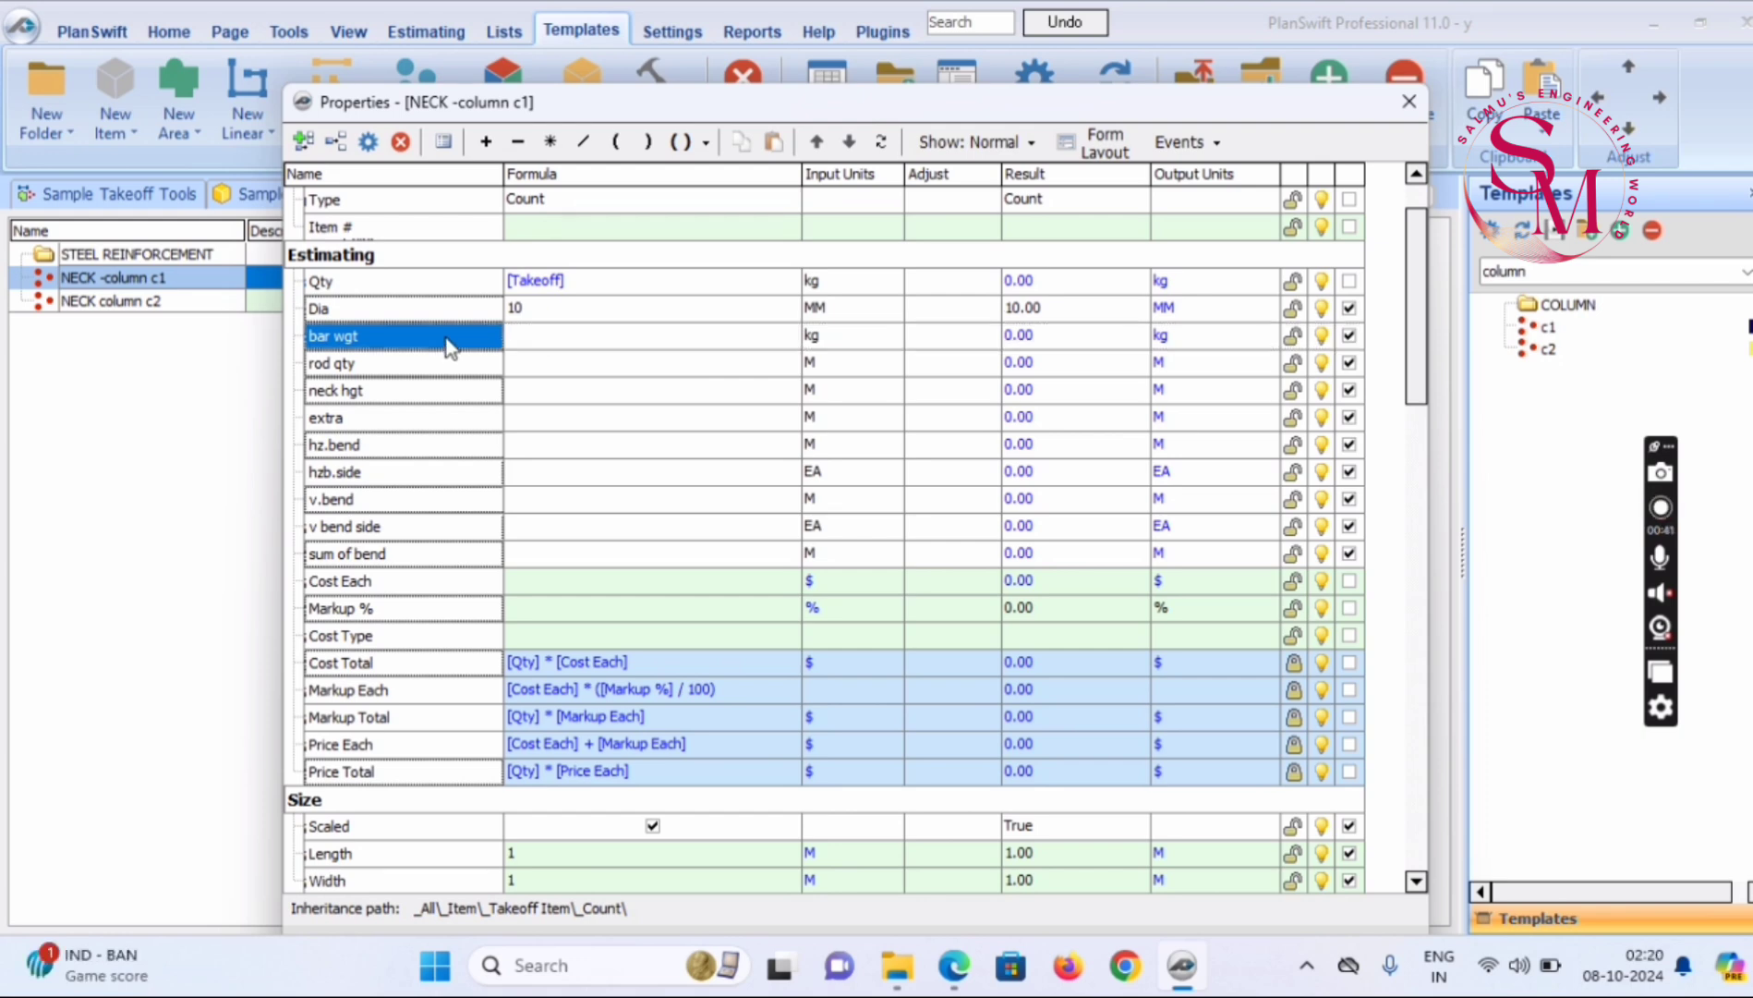
{"action": "double_click", "coordinate": [450, 347]}
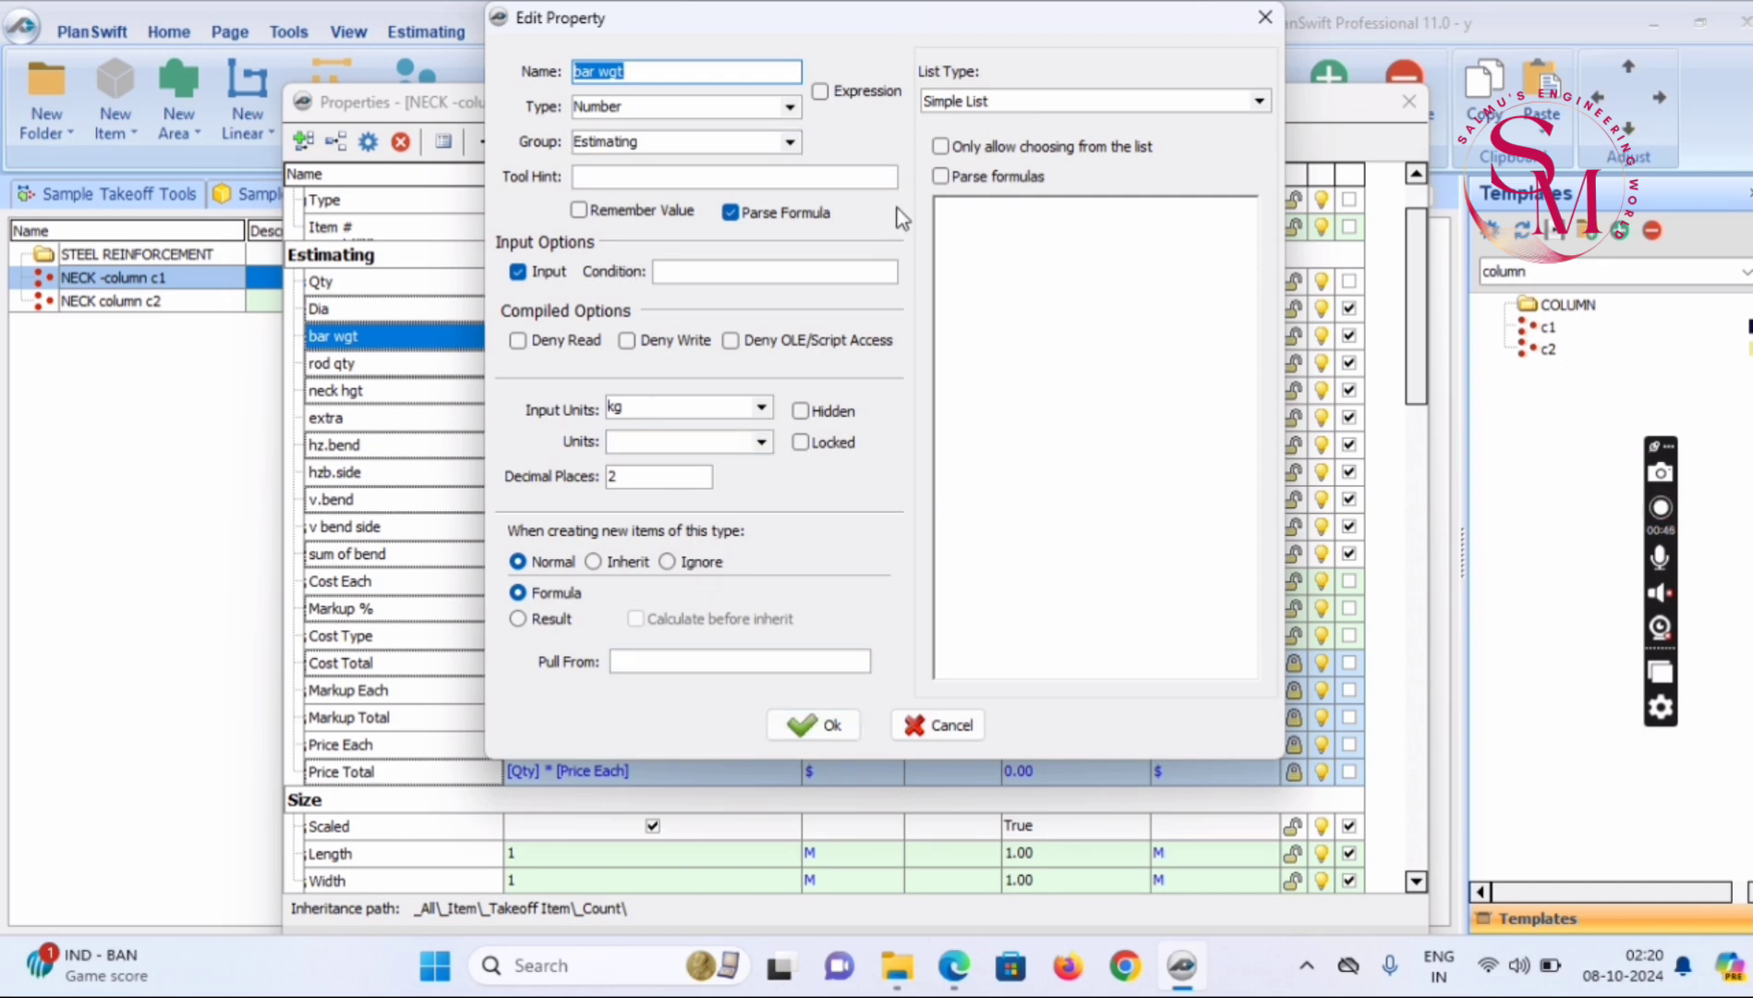
{"action": "left_click", "coordinate": [970, 232]}
{"action": "type", "text": "0."}
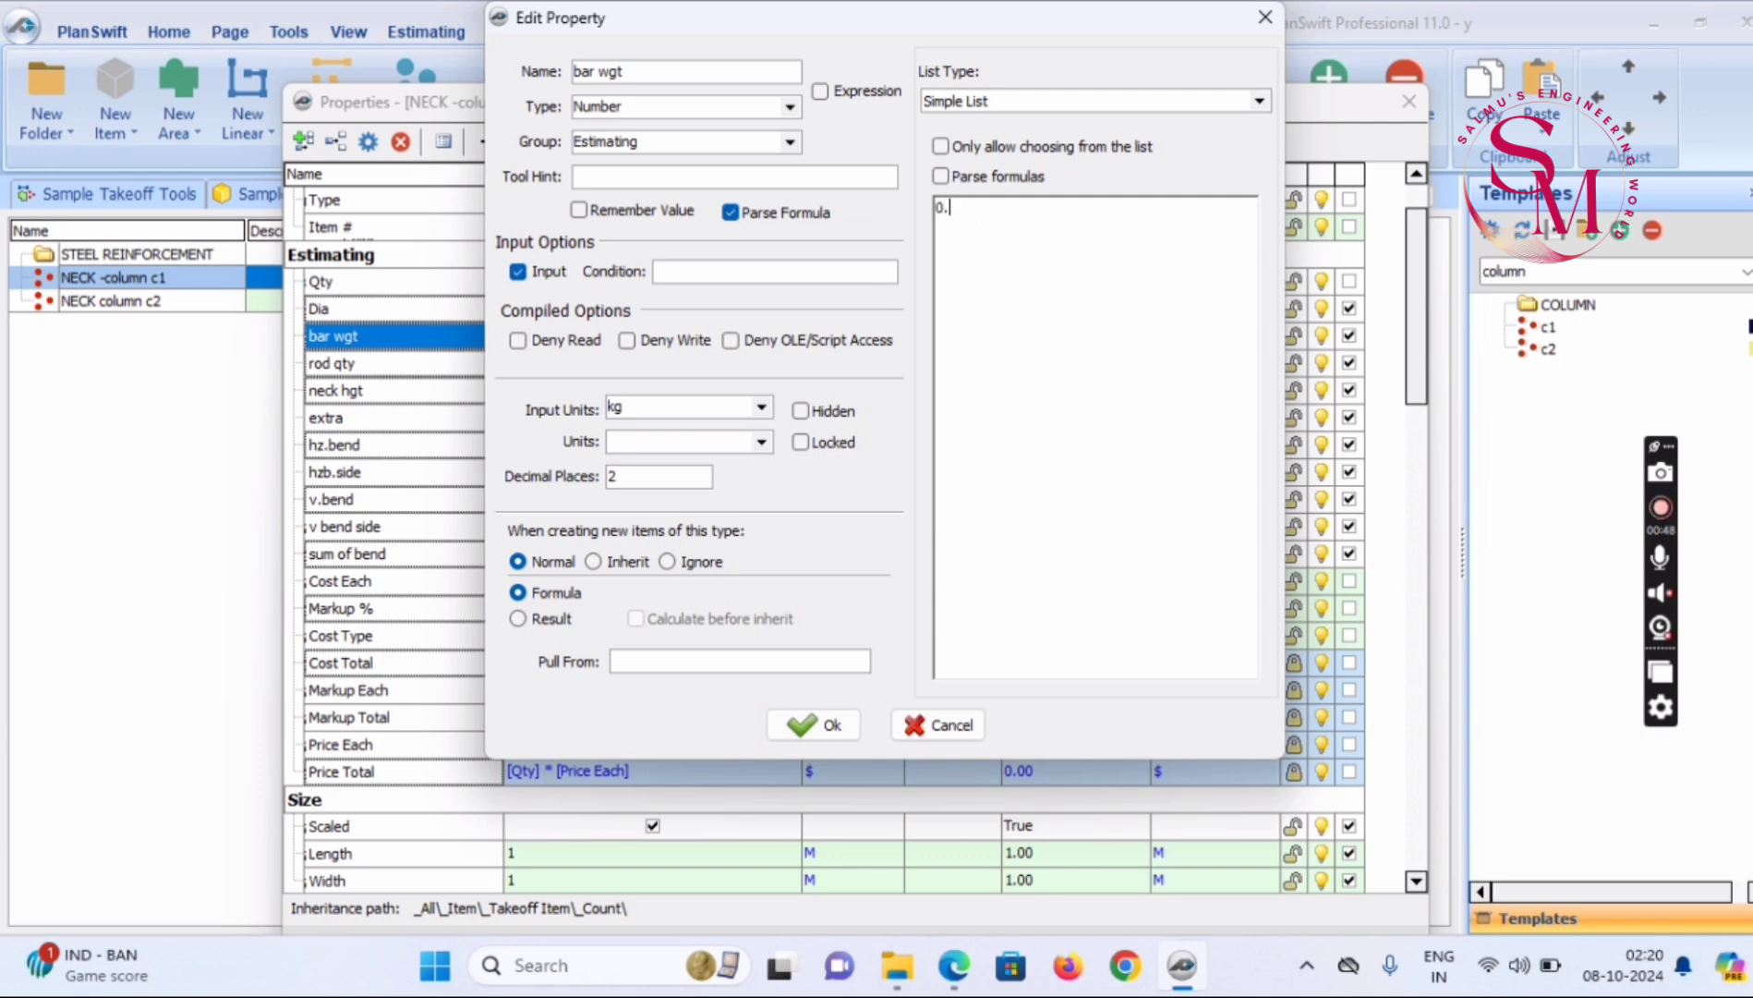
{"action": "type", "text": "395 "}
{"action": "type", "text": "0."}
{"action": "type", "text": "617"}
{"action": "key", "text": "Return"}
{"action": "type", "text": "0.888"}
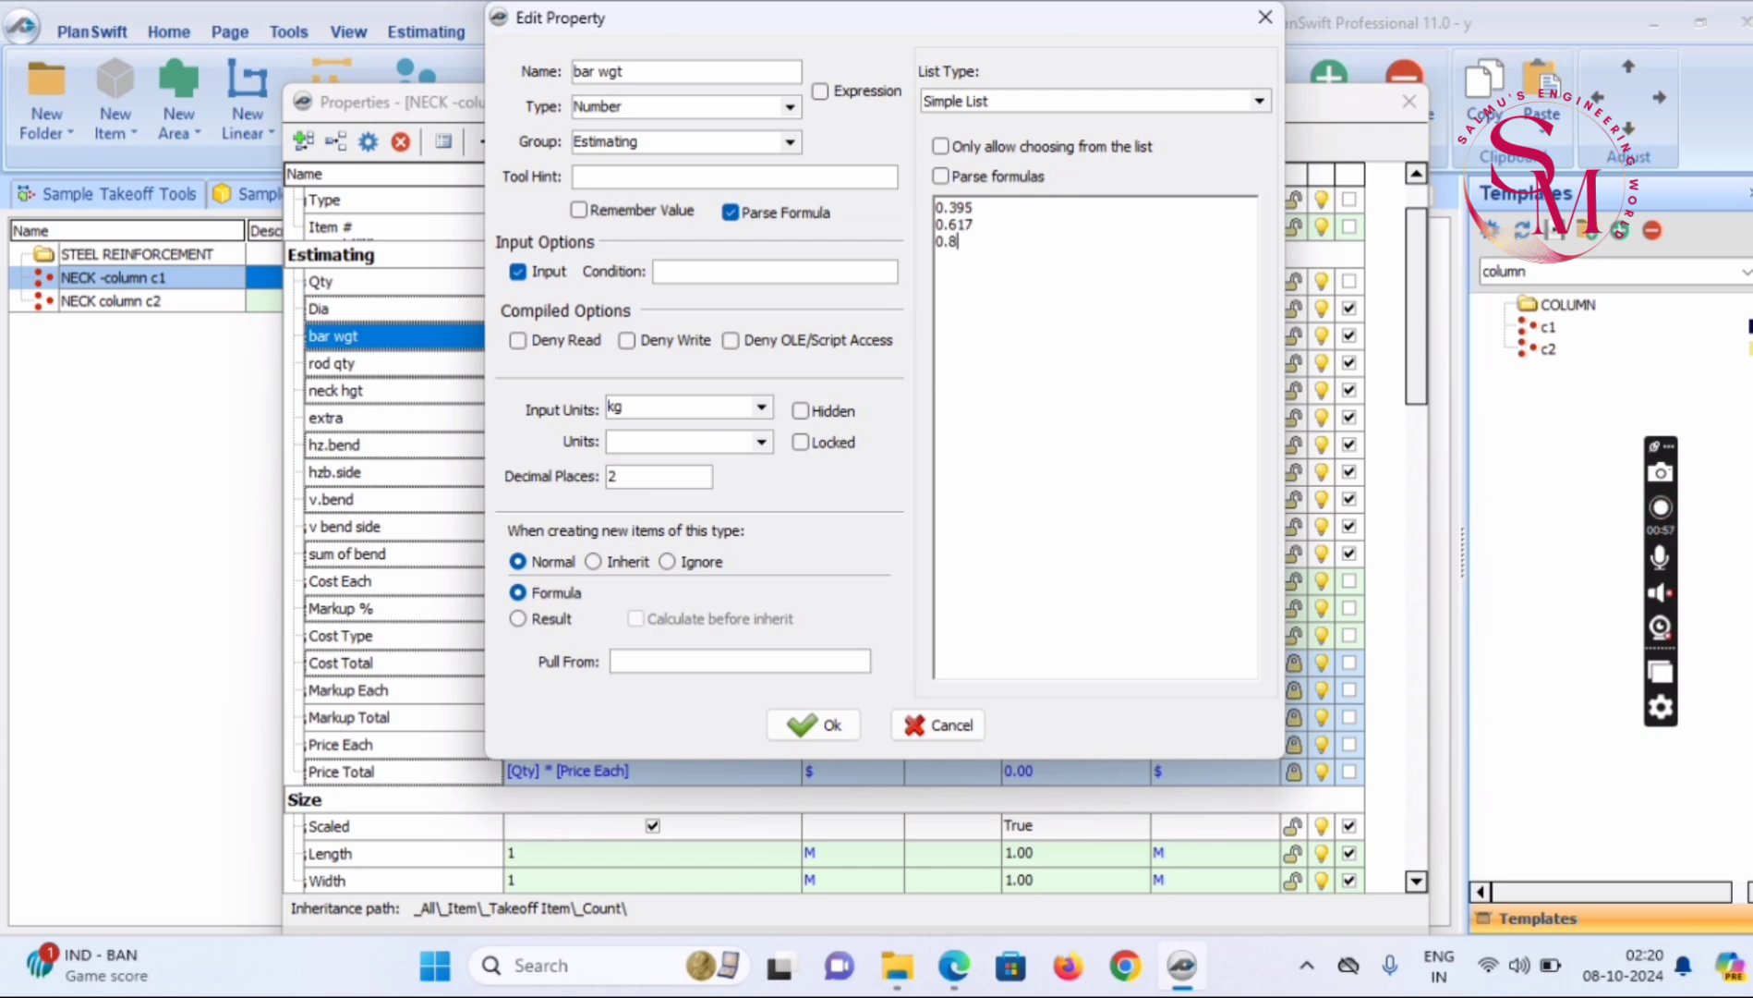
{"action": "key", "text": "Return"}
{"action": "type", "text": "0.1"}
{"action": "key", "text": "BackSpace"}
{"action": "key", "text": "BackSpace"}
{"action": "key", "text": "BackSpace"}
{"action": "type", "text": "1.58"}
{"action": "left_click", "coordinate": [805, 725]}
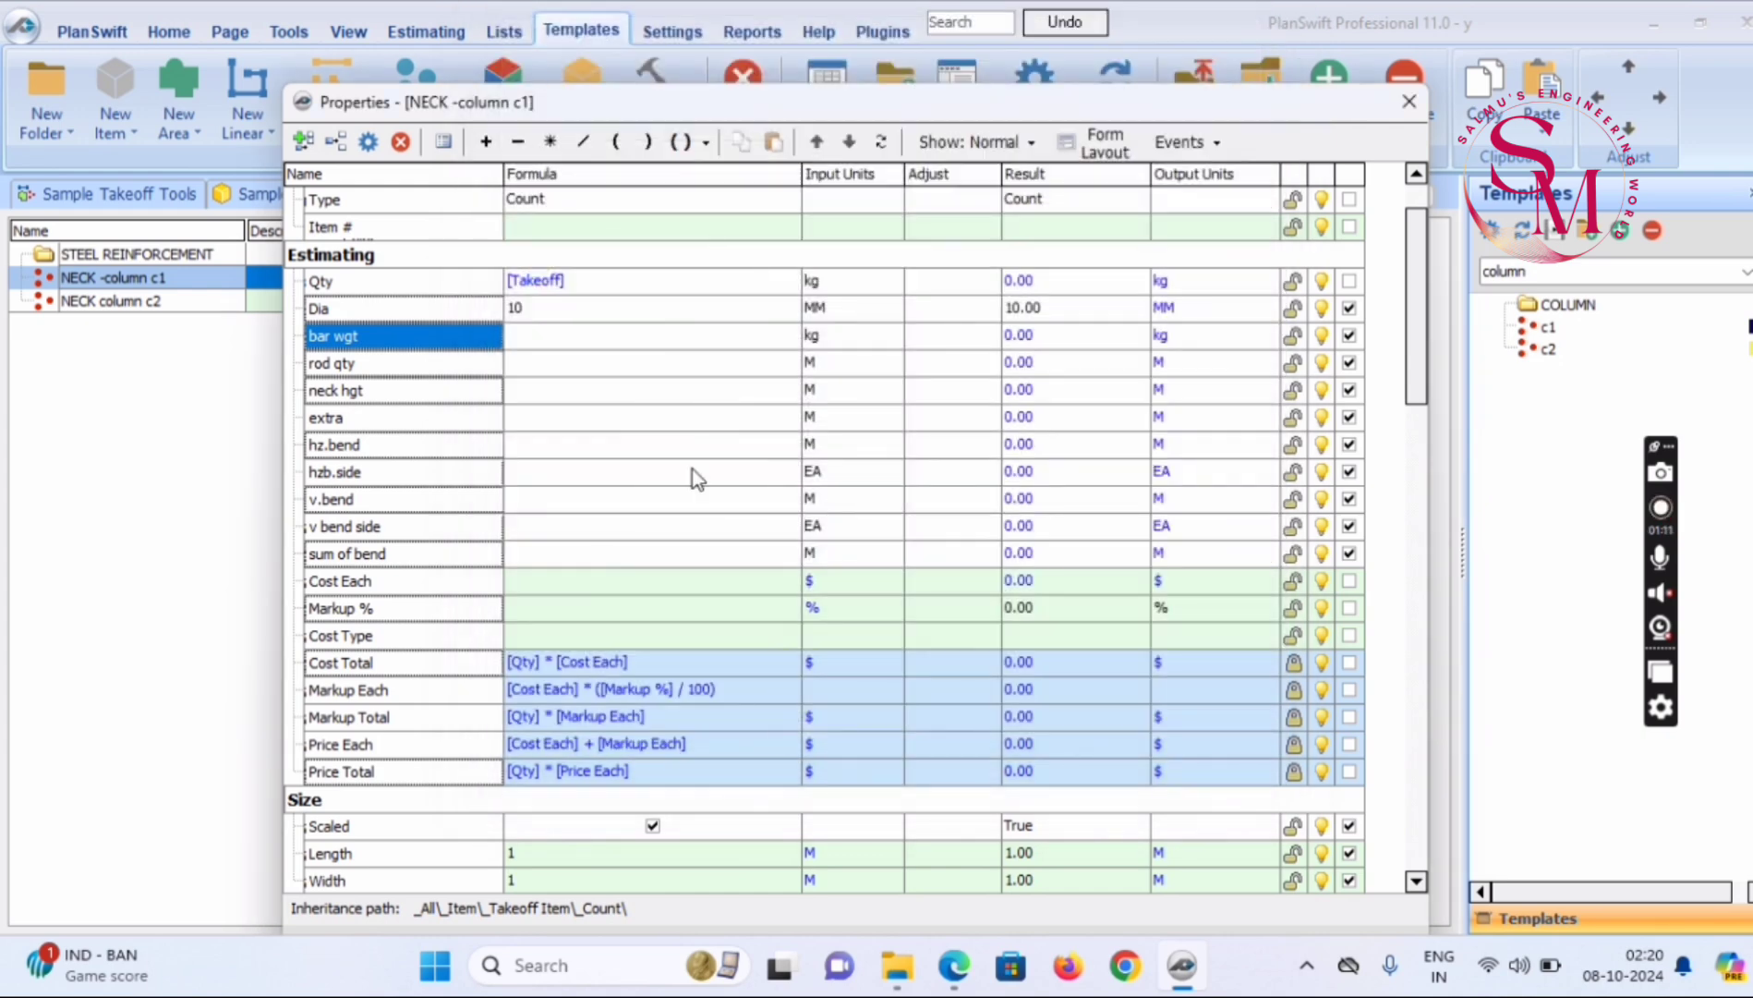
Try the 0.888 list value for the bar wgt property, and settle on 0.395 as its formula
{"action": "left_click", "coordinate": [768, 344]}
{"action": "left_click", "coordinate": [788, 335]}
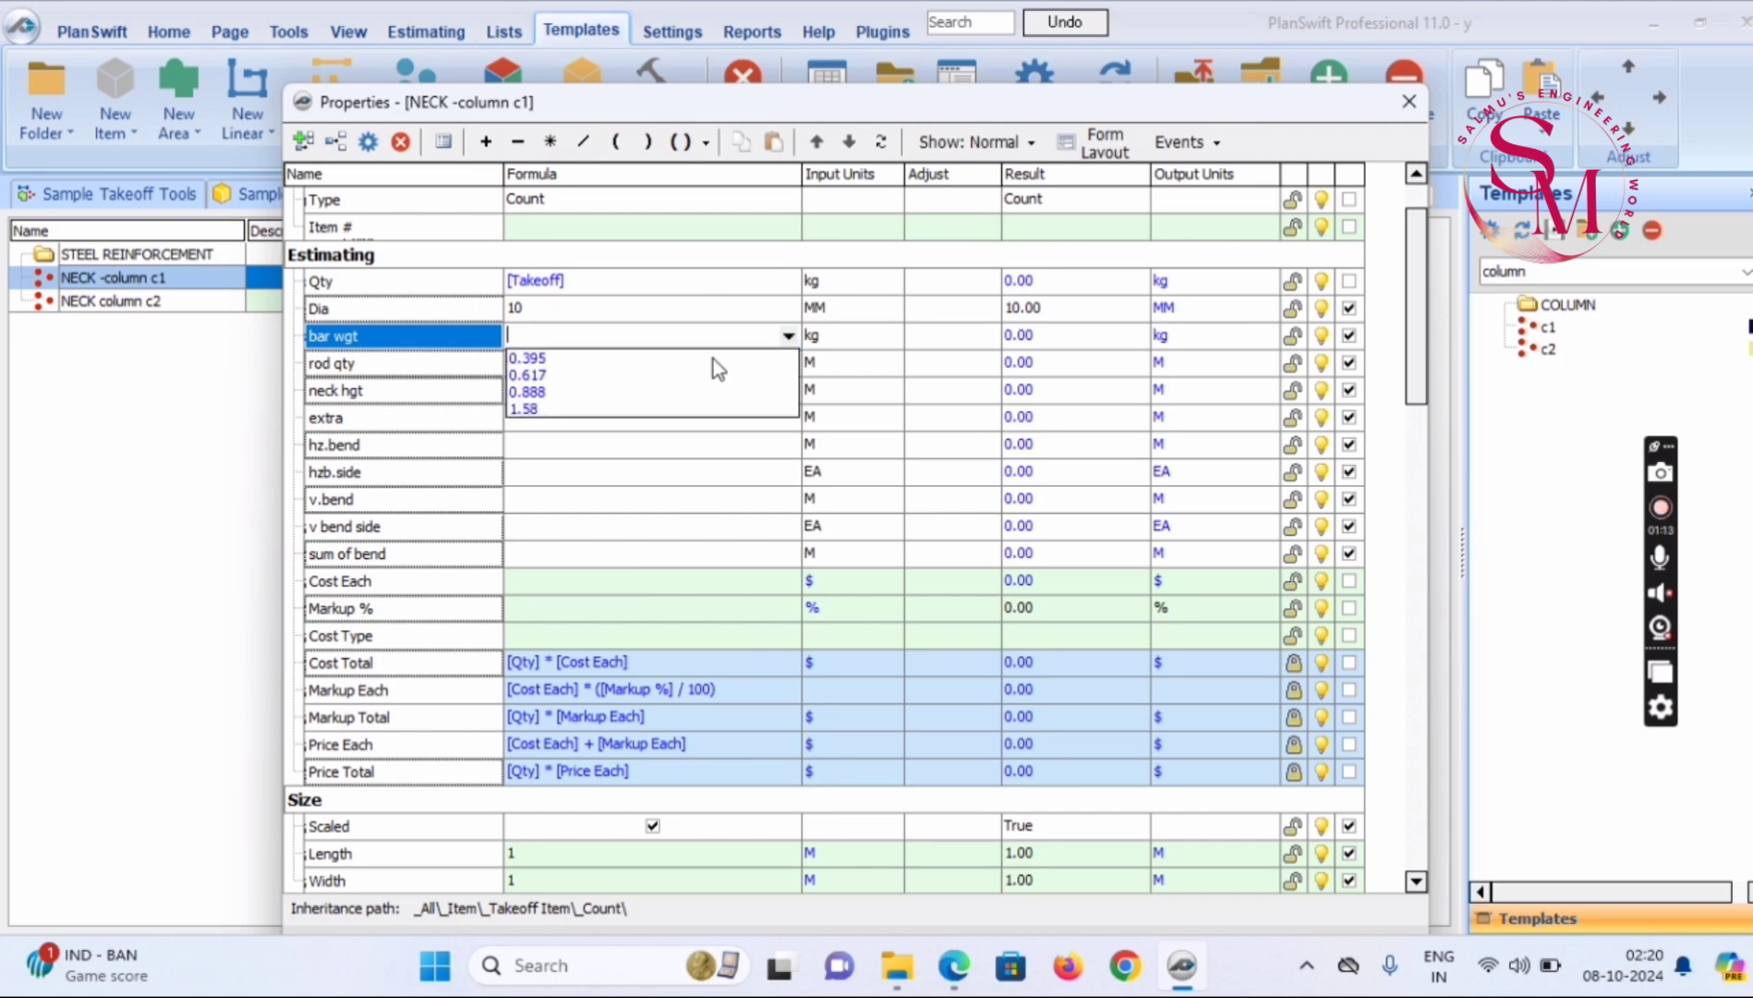
{"action": "left_click", "coordinate": [578, 392]}
{"action": "left_click", "coordinate": [788, 335]}
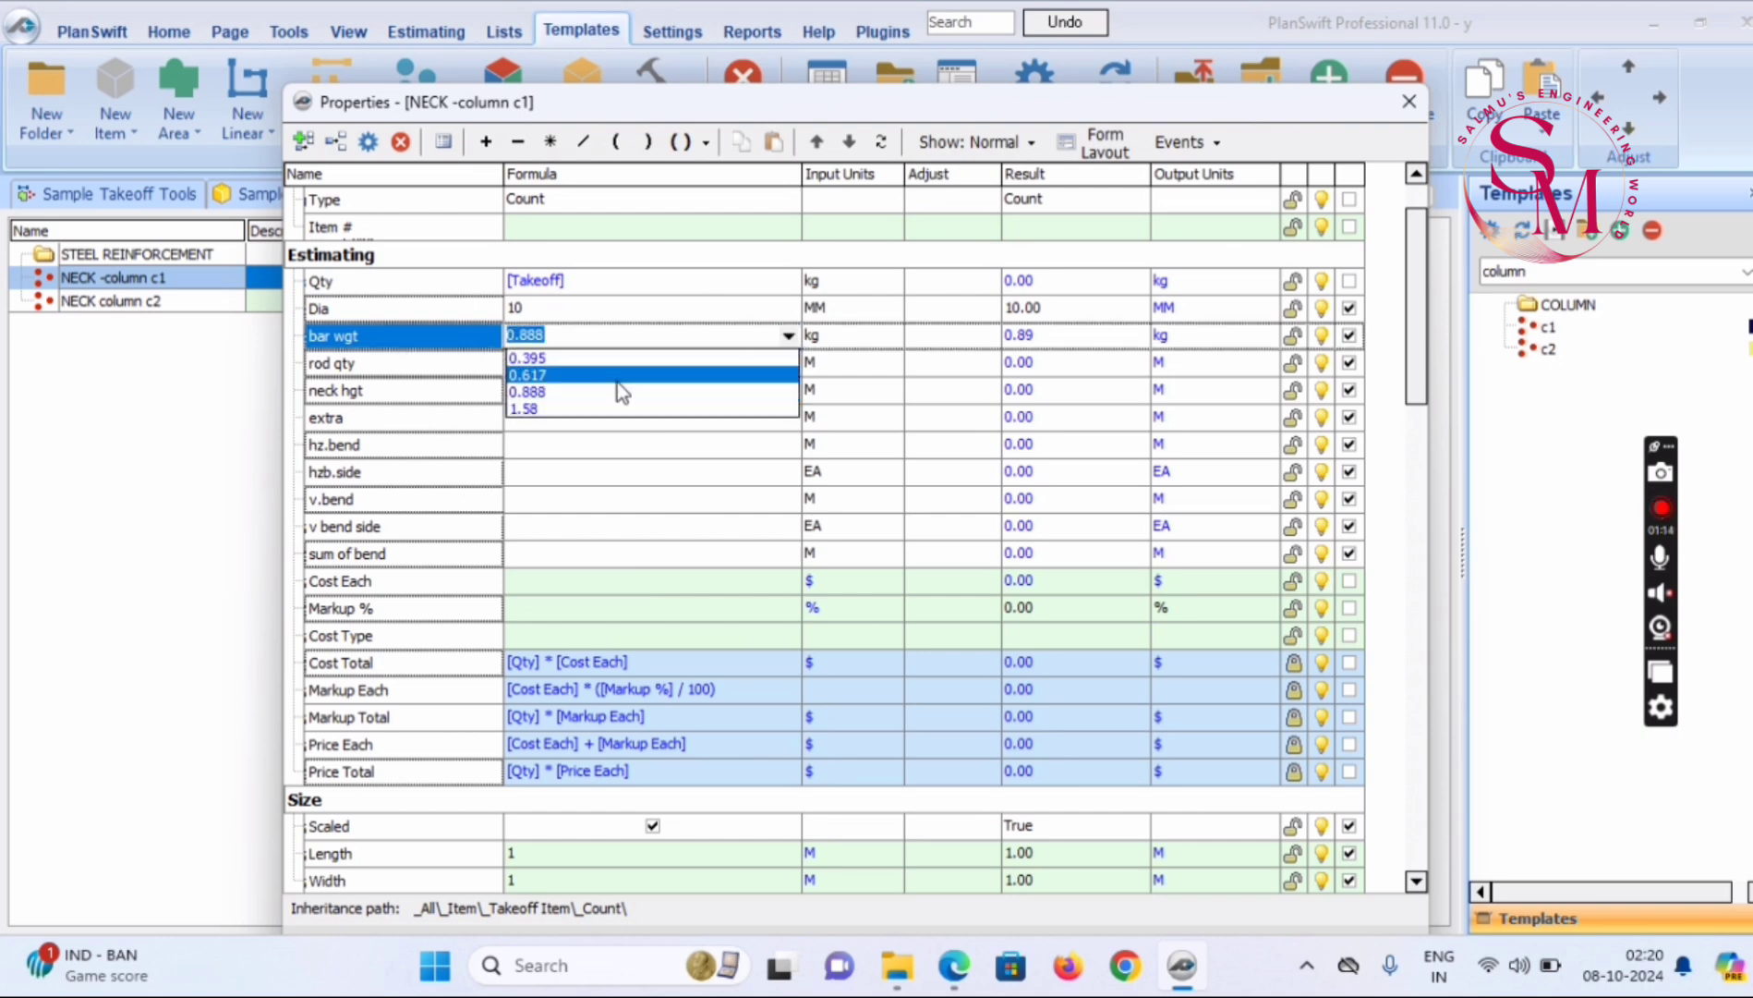
{"action": "left_click", "coordinate": [591, 357]}
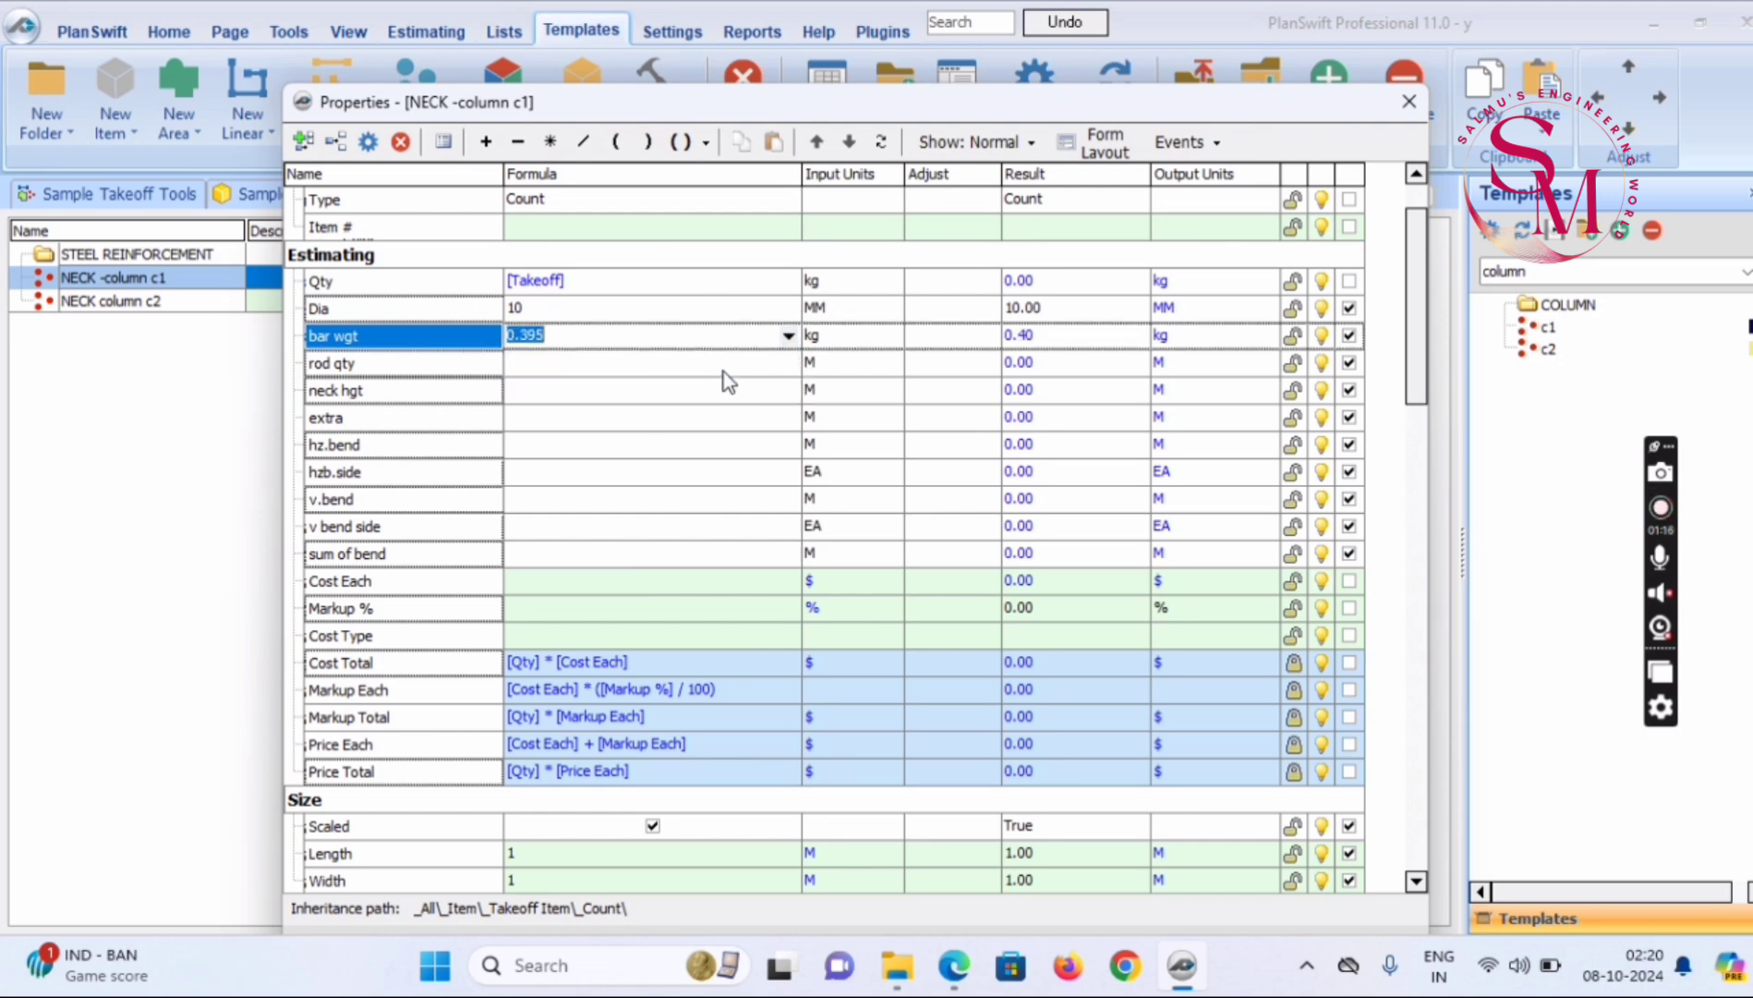
{"action": "left_click", "coordinate": [685, 371]}
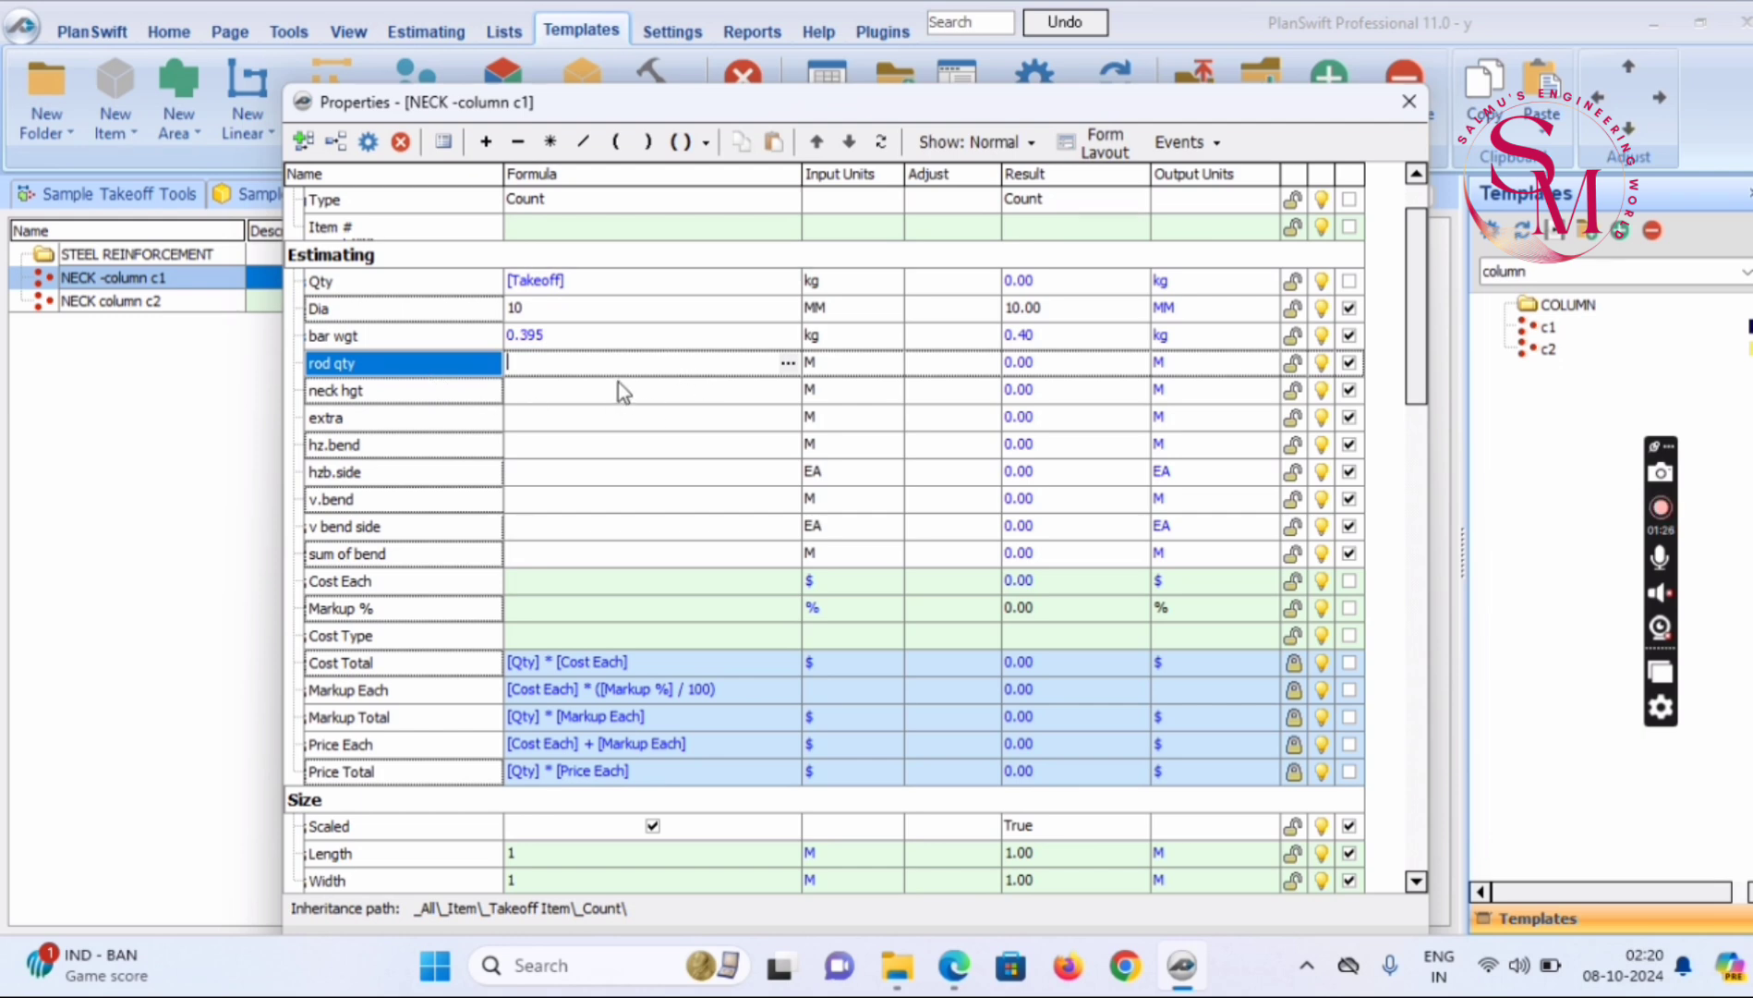
{"action": "left_click", "coordinate": [543, 395]}
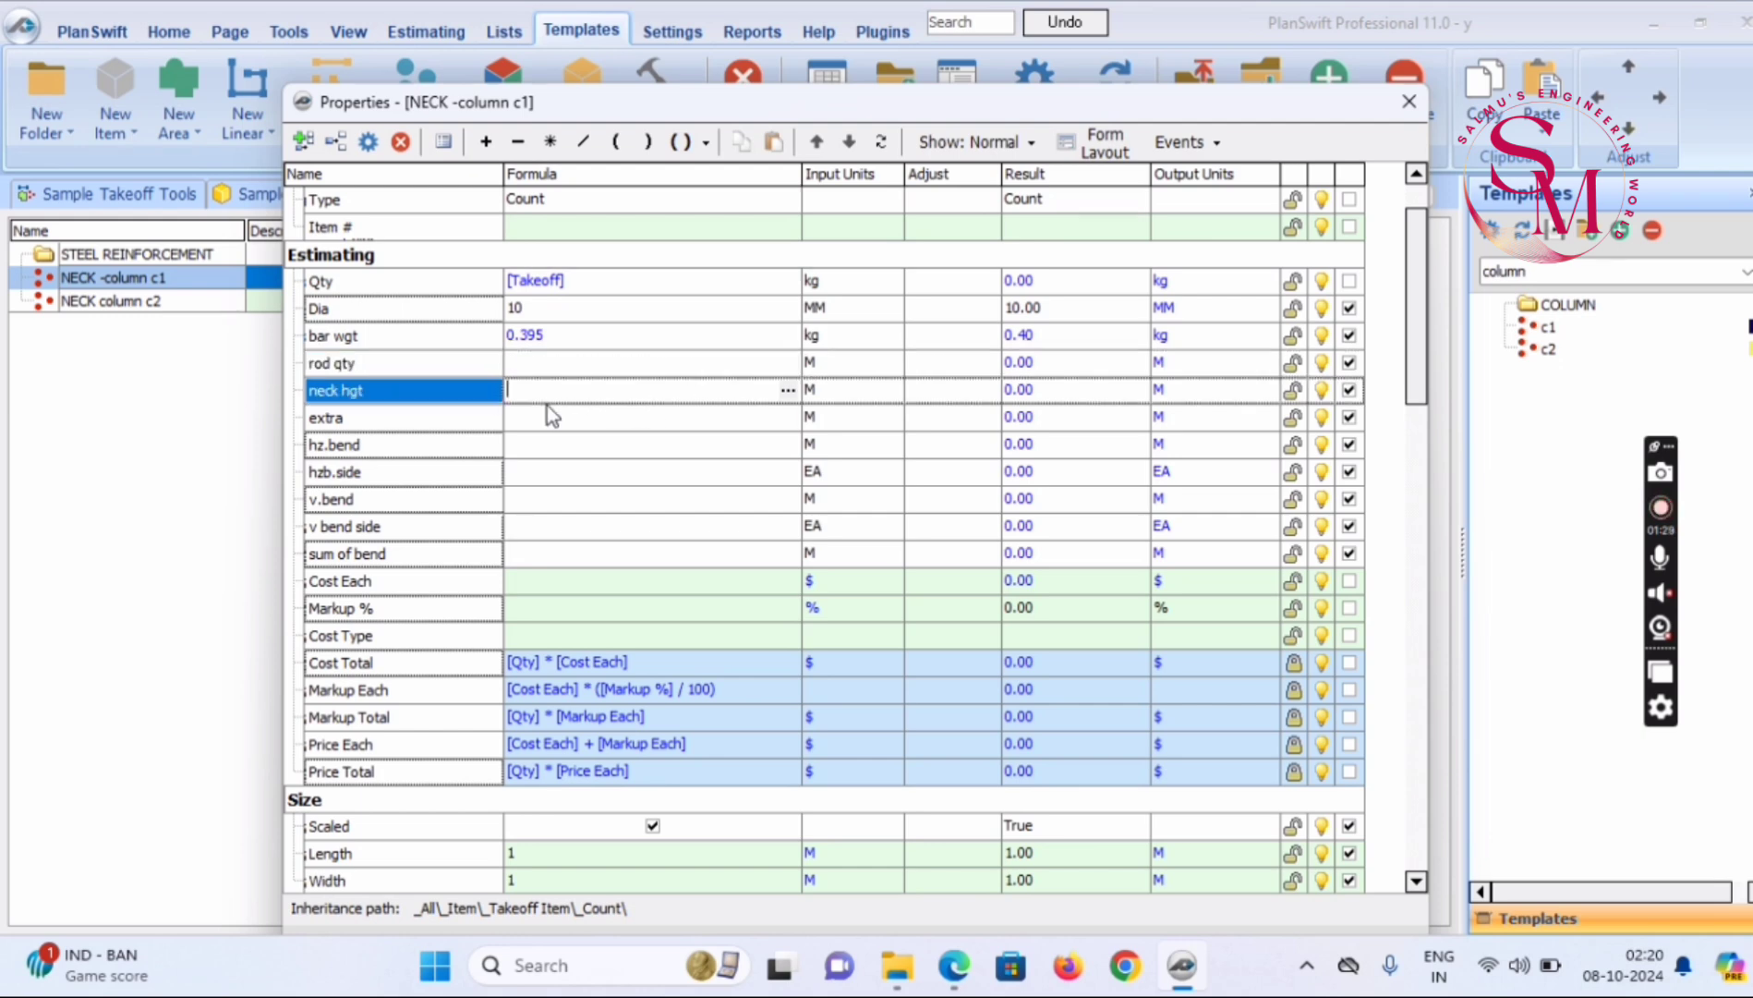
Start the sum of bend formula with hz.bend multiplied by hzb.side, enclosed in parentheses as ([hz.bend] * [hzb.side])
{"action": "left_click", "coordinate": [563, 468]}
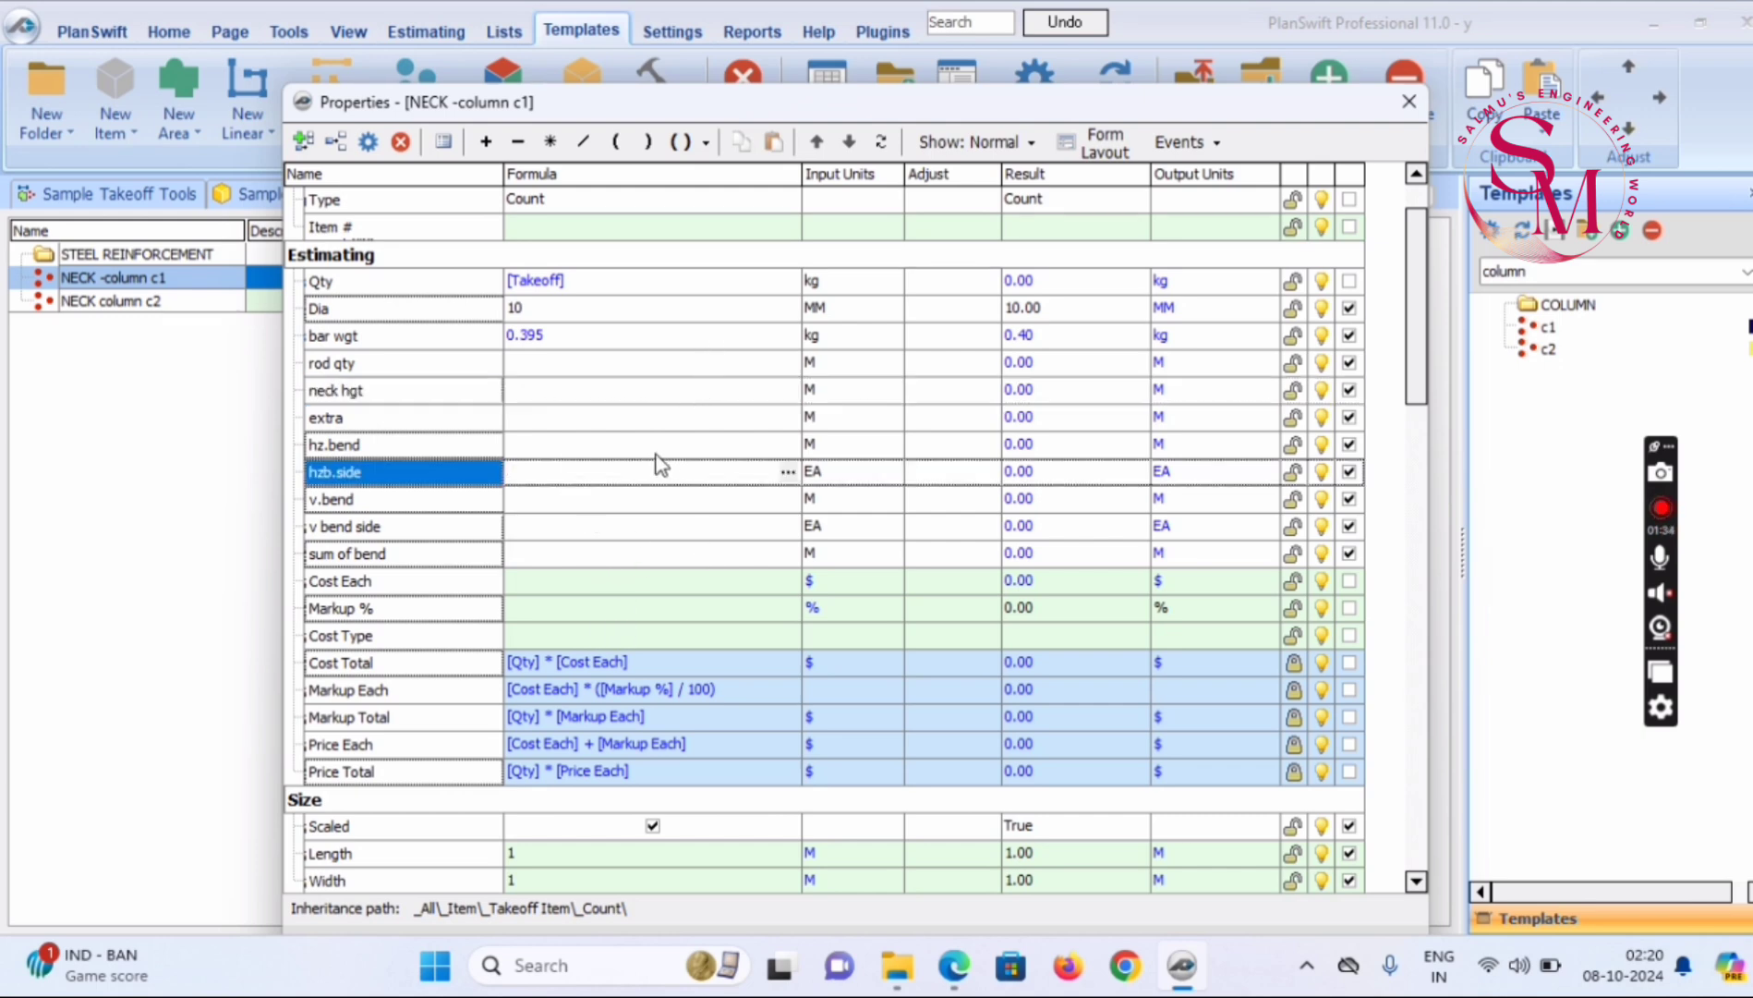
{"action": "scroll", "coordinate": [661, 462], "scroll_direction": "up", "scroll_amount": 2}
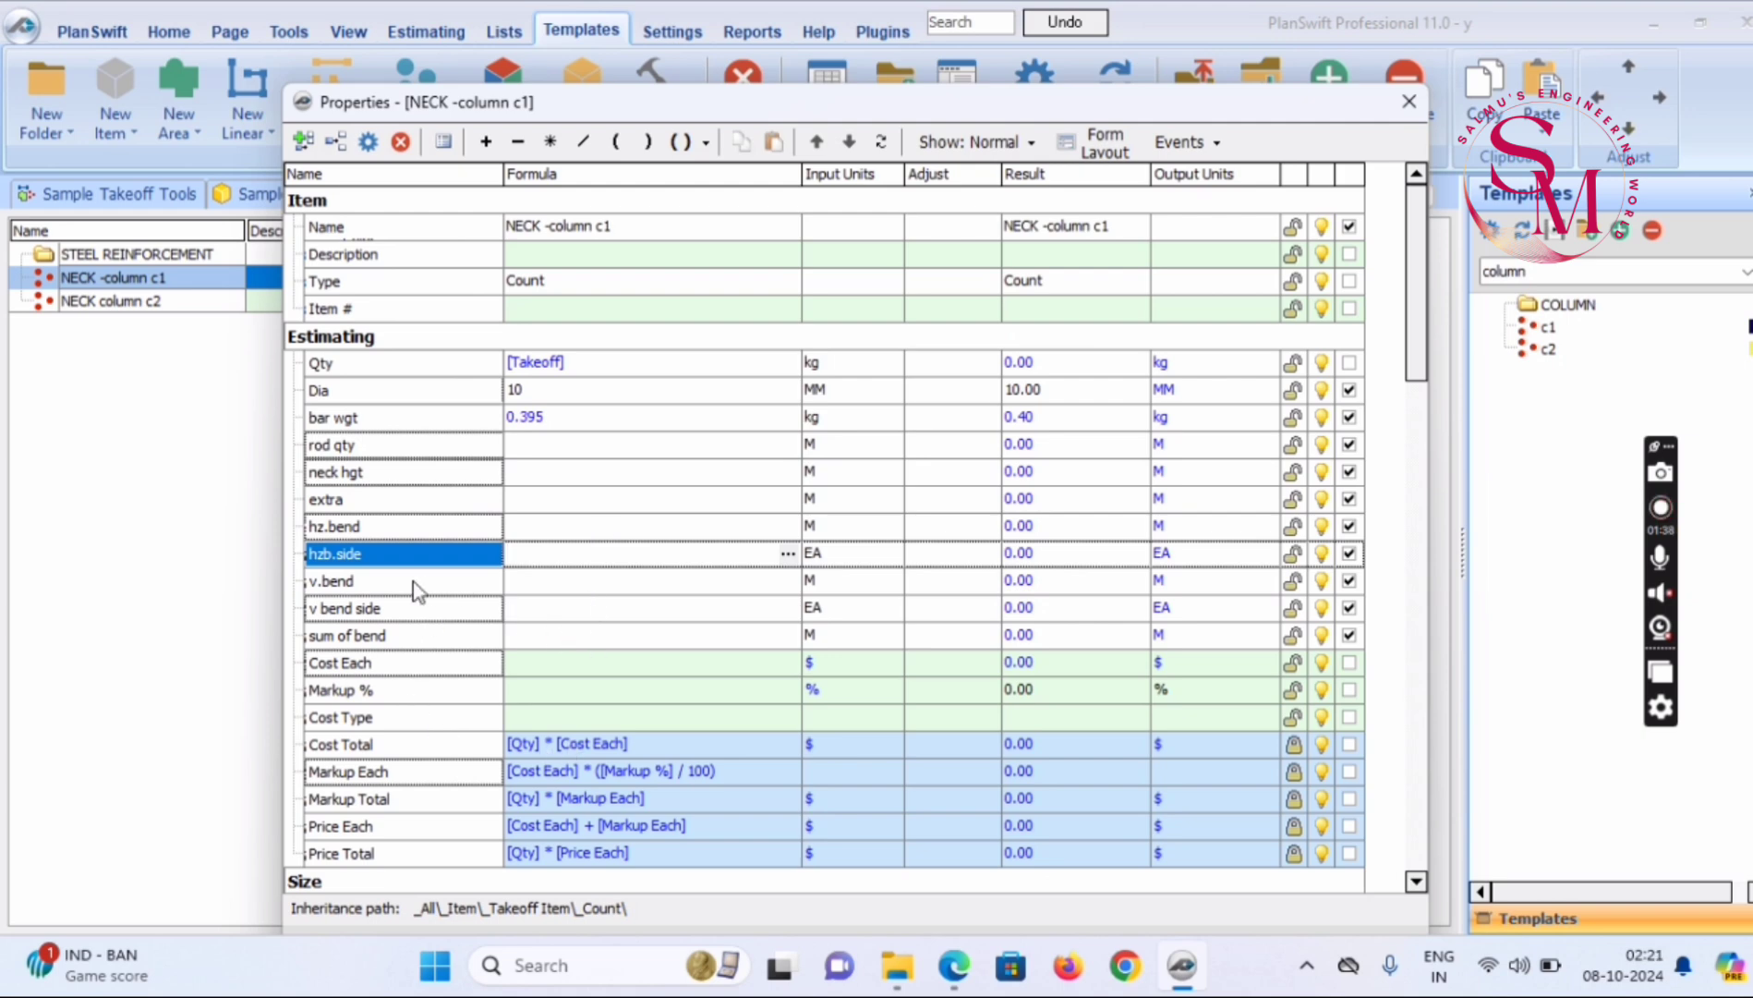
{"action": "left_click", "coordinate": [393, 636]}
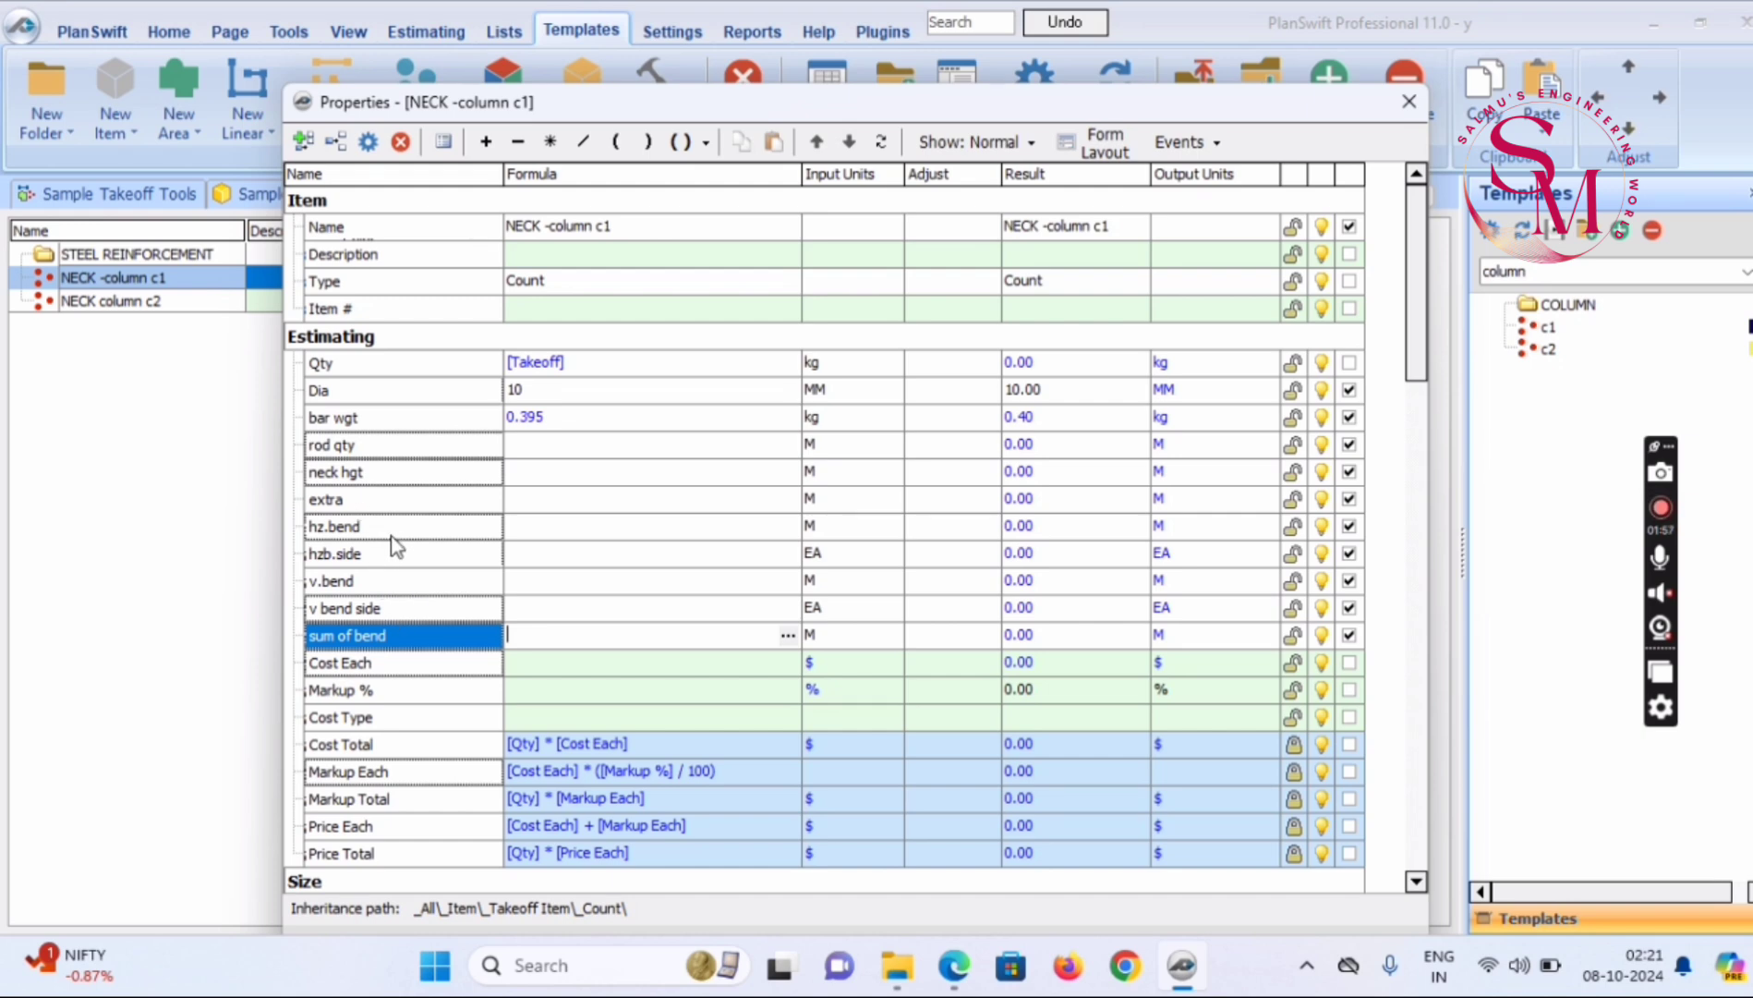
{"action": "left_click_drag", "start_coordinate": [389, 532], "coordinate": [534, 649]}
{"action": "left_click", "coordinate": [551, 141]}
{"action": "left_click_drag", "start_coordinate": [360, 560], "coordinate": [582, 628]}
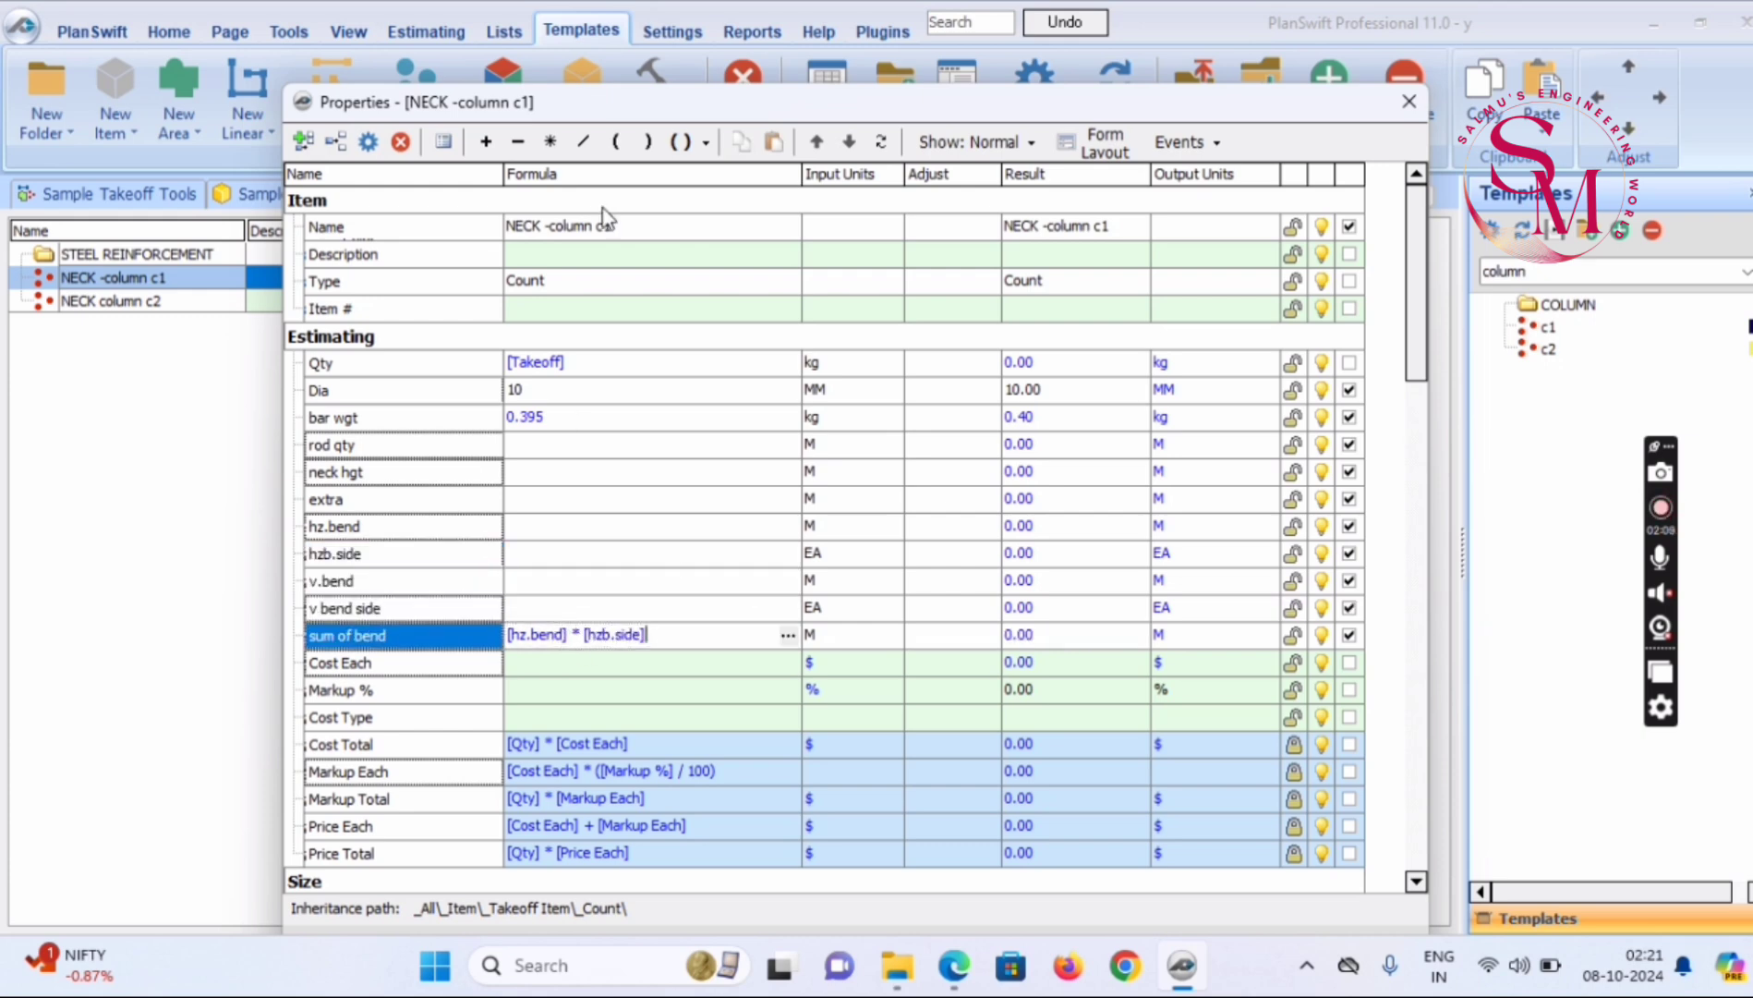
{"action": "left_click", "coordinate": [706, 142]}
{"action": "left_click", "coordinate": [699, 180]}
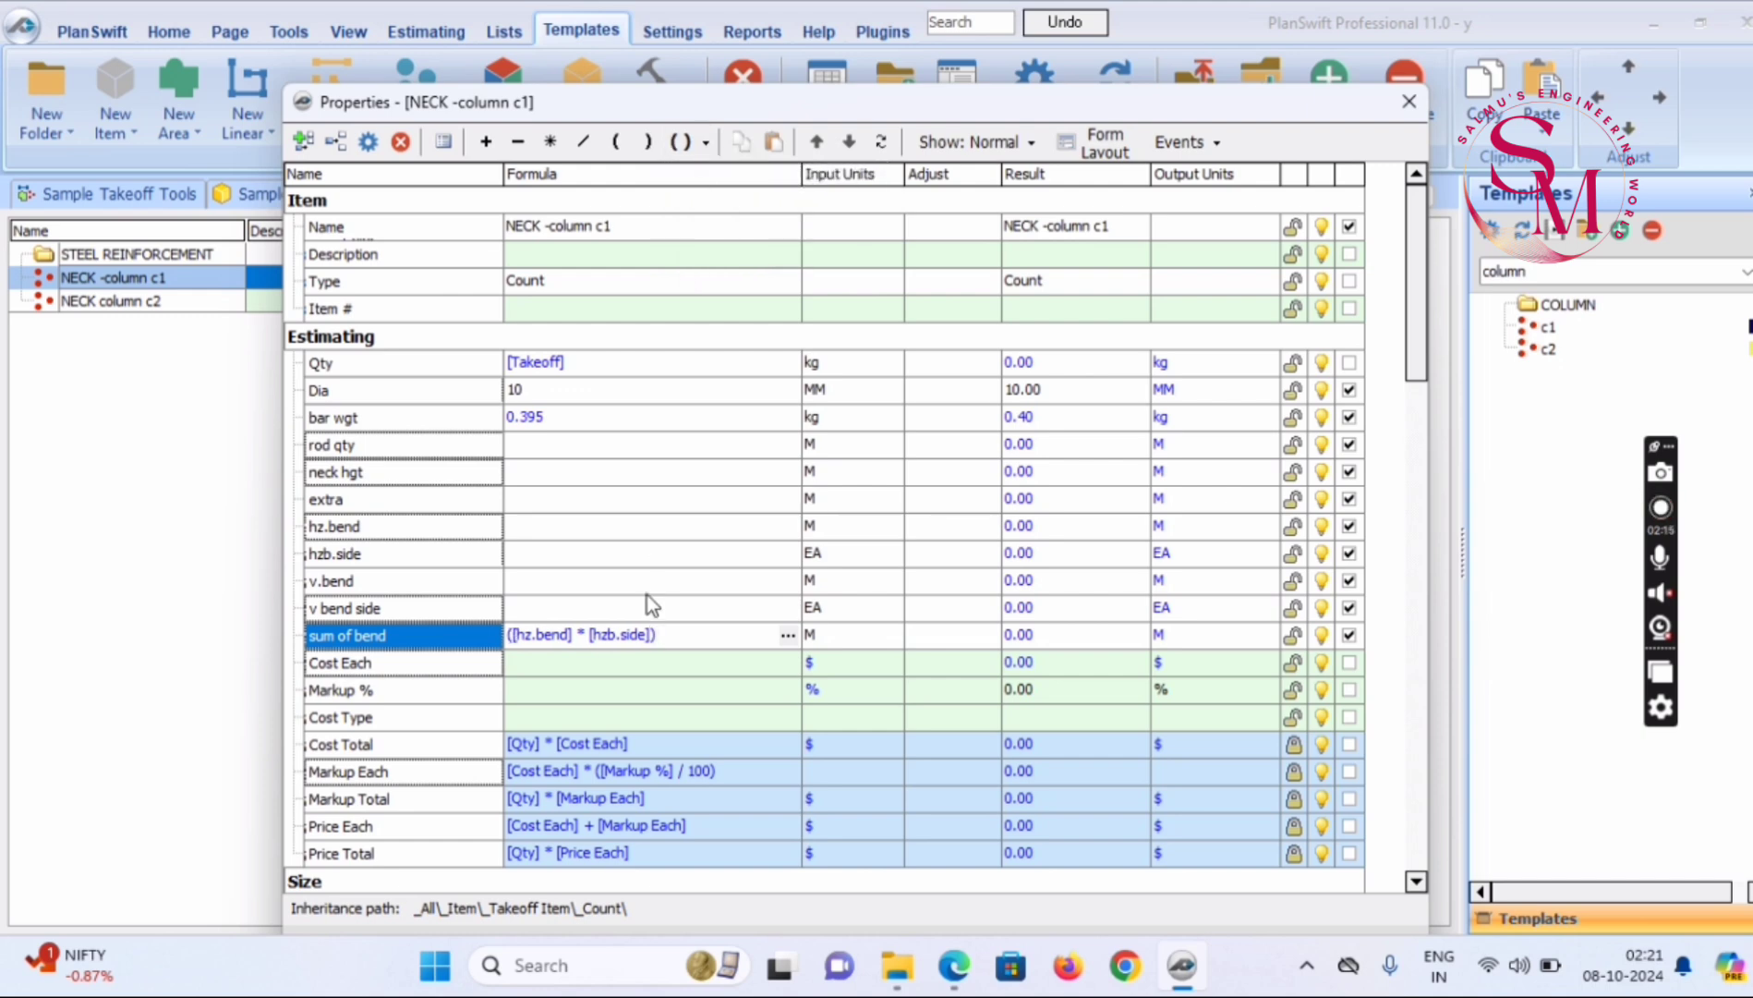
Extend the sum of bend formula by adding the product [v.bend] * [v bend side]
{"action": "type", "text": "+"}
{"action": "left_click", "coordinate": [385, 584]}
{"action": "left_click_drag", "start_coordinate": [385, 590], "coordinate": [513, 635]}
{"action": "type", "text": "*"}
{"action": "left_click", "coordinate": [357, 610]}
{"action": "left_click_drag", "start_coordinate": [357, 610], "coordinate": [525, 632]}
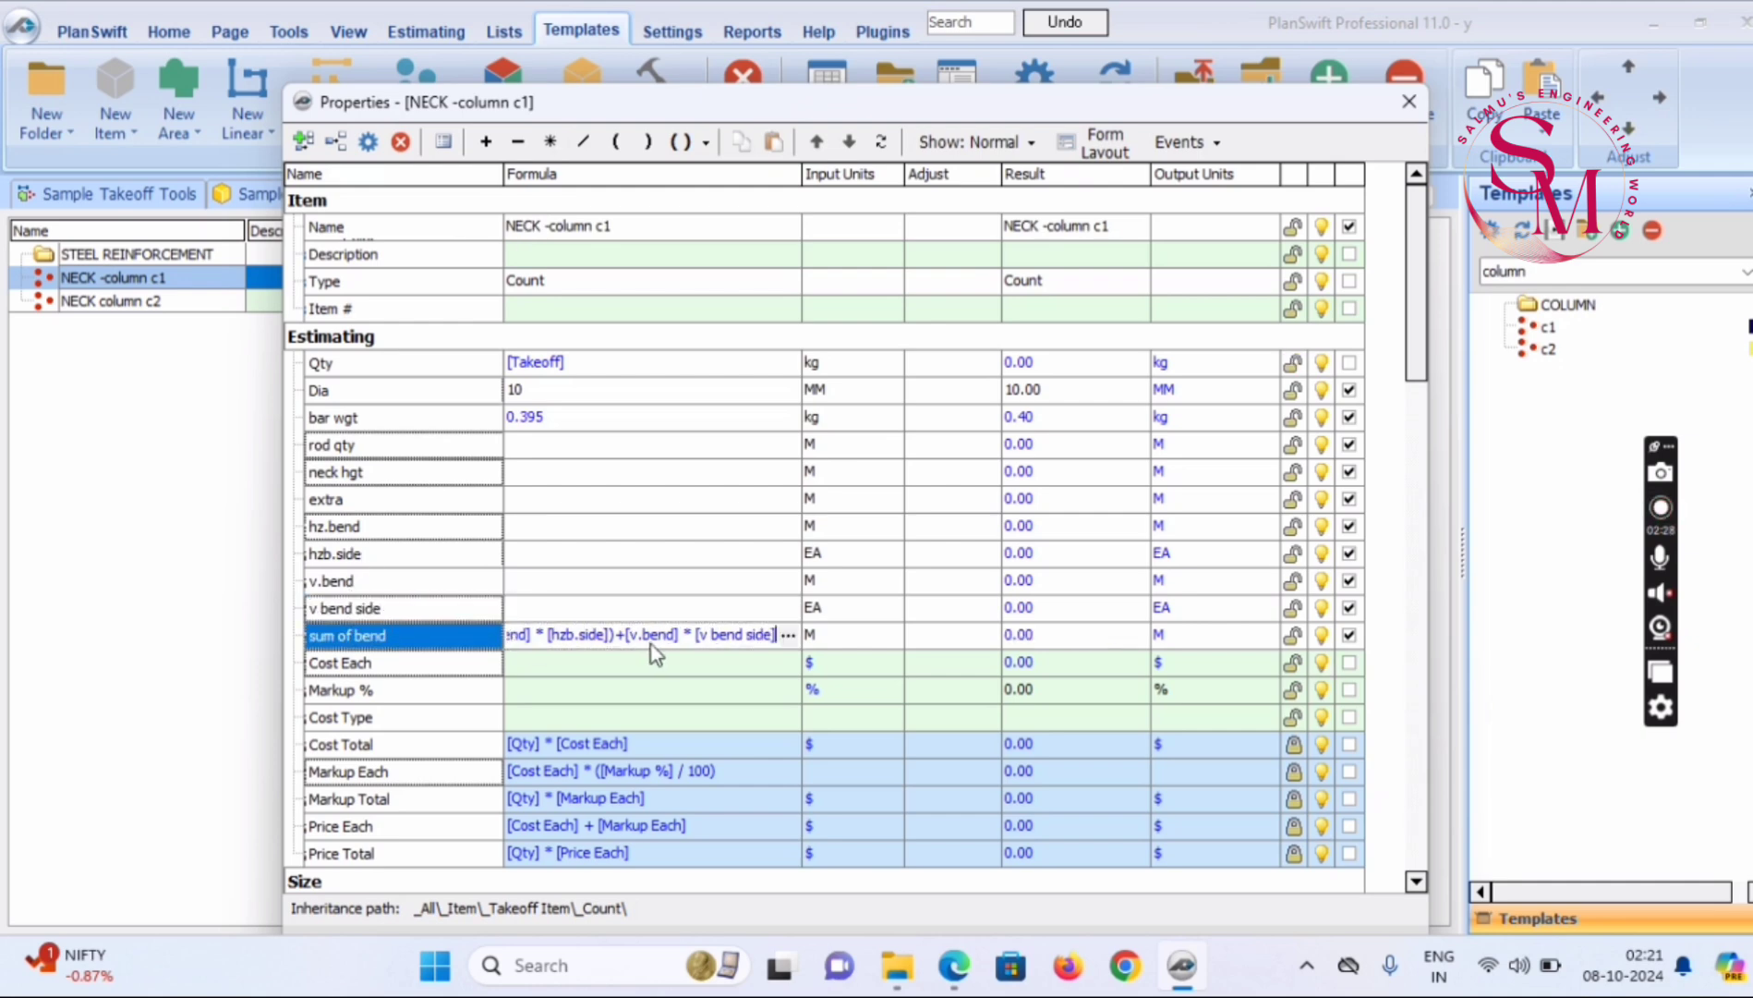
Enclose the second product and the whole sum of bend formula in parentheses, giving (([hz.bend] * [hzb.side])+([v.bend] * [v bend side]))
{"action": "left_click", "coordinate": [788, 636]}
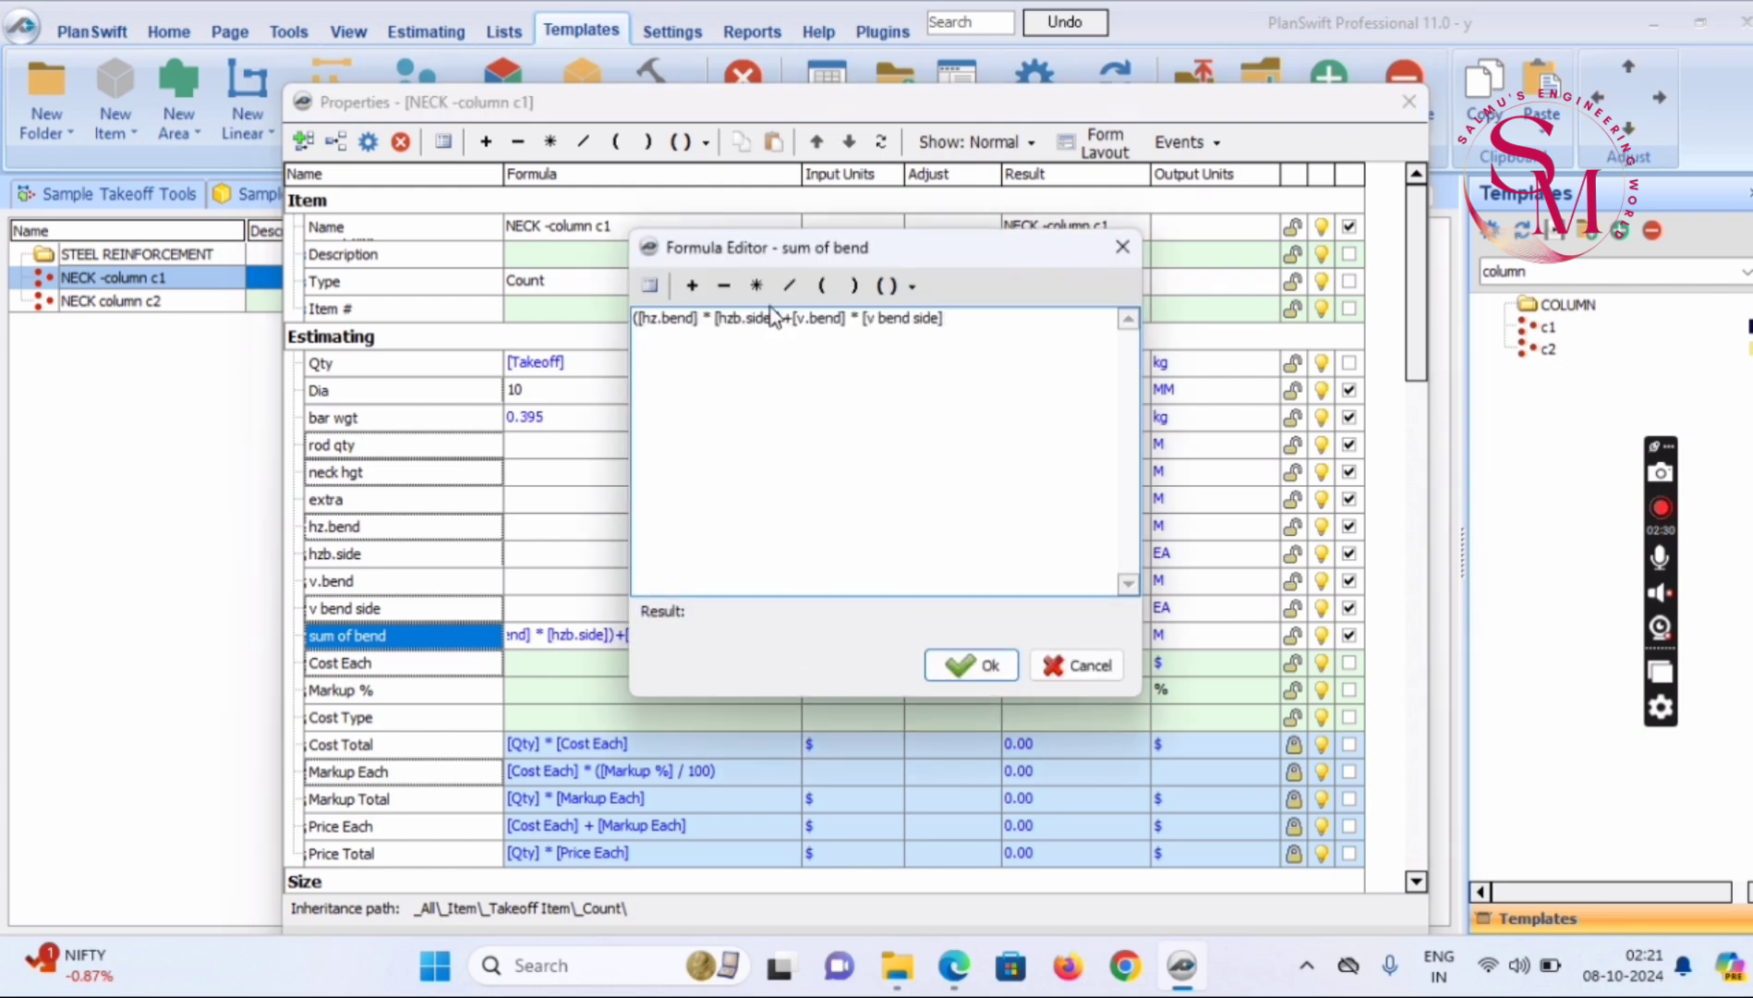
{"action": "left_click_drag", "start_coordinate": [794, 318], "coordinate": [1010, 329]}
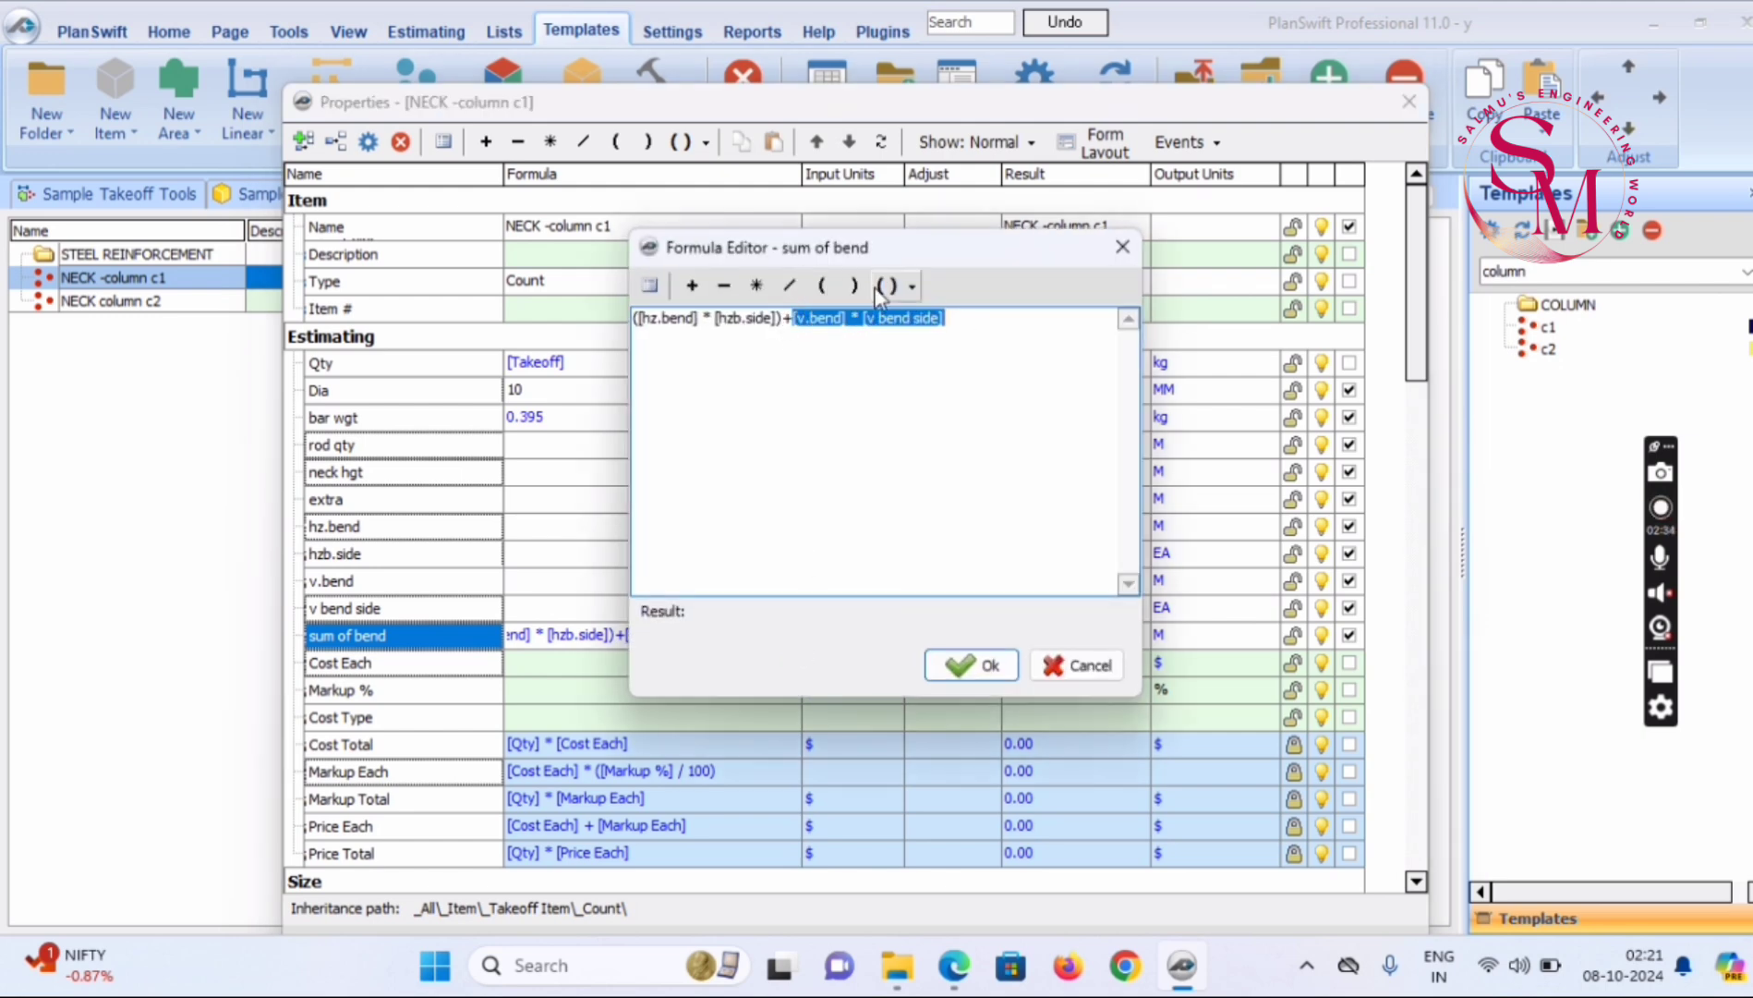
{"action": "left_click", "coordinate": [908, 288]}
{"action": "left_click", "coordinate": [915, 319]}
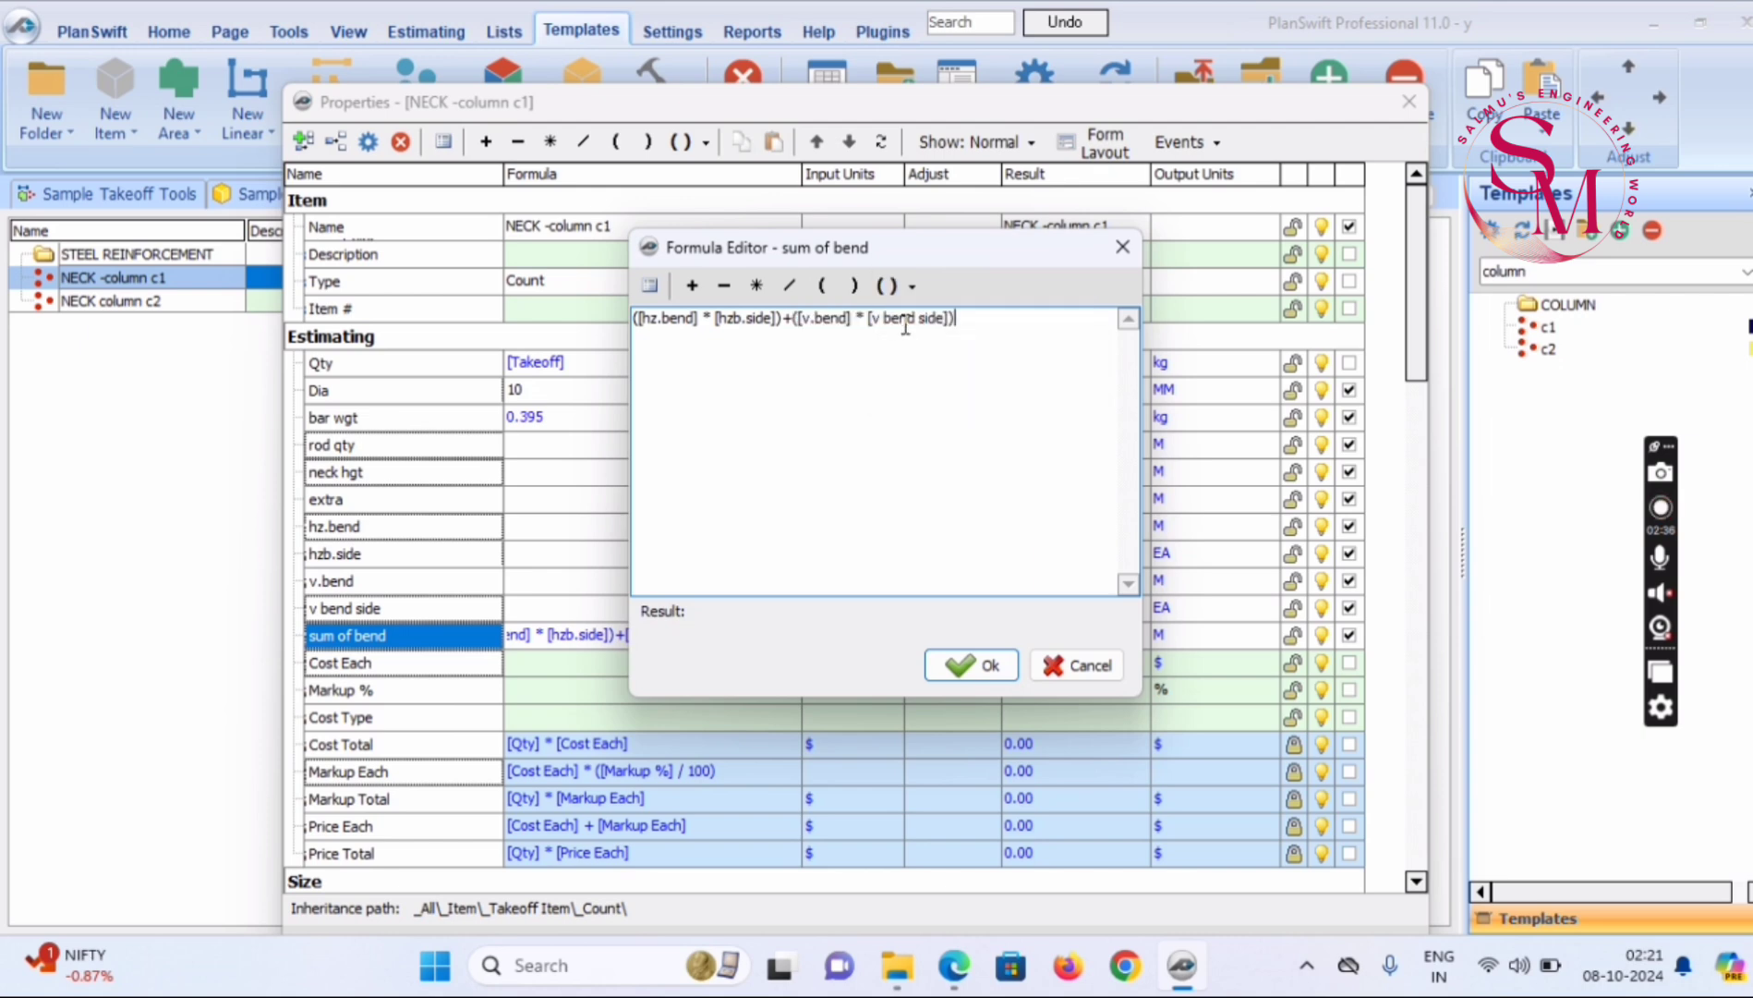
{"action": "left_click_drag", "start_coordinate": [953, 317], "coordinate": [469, 210]}
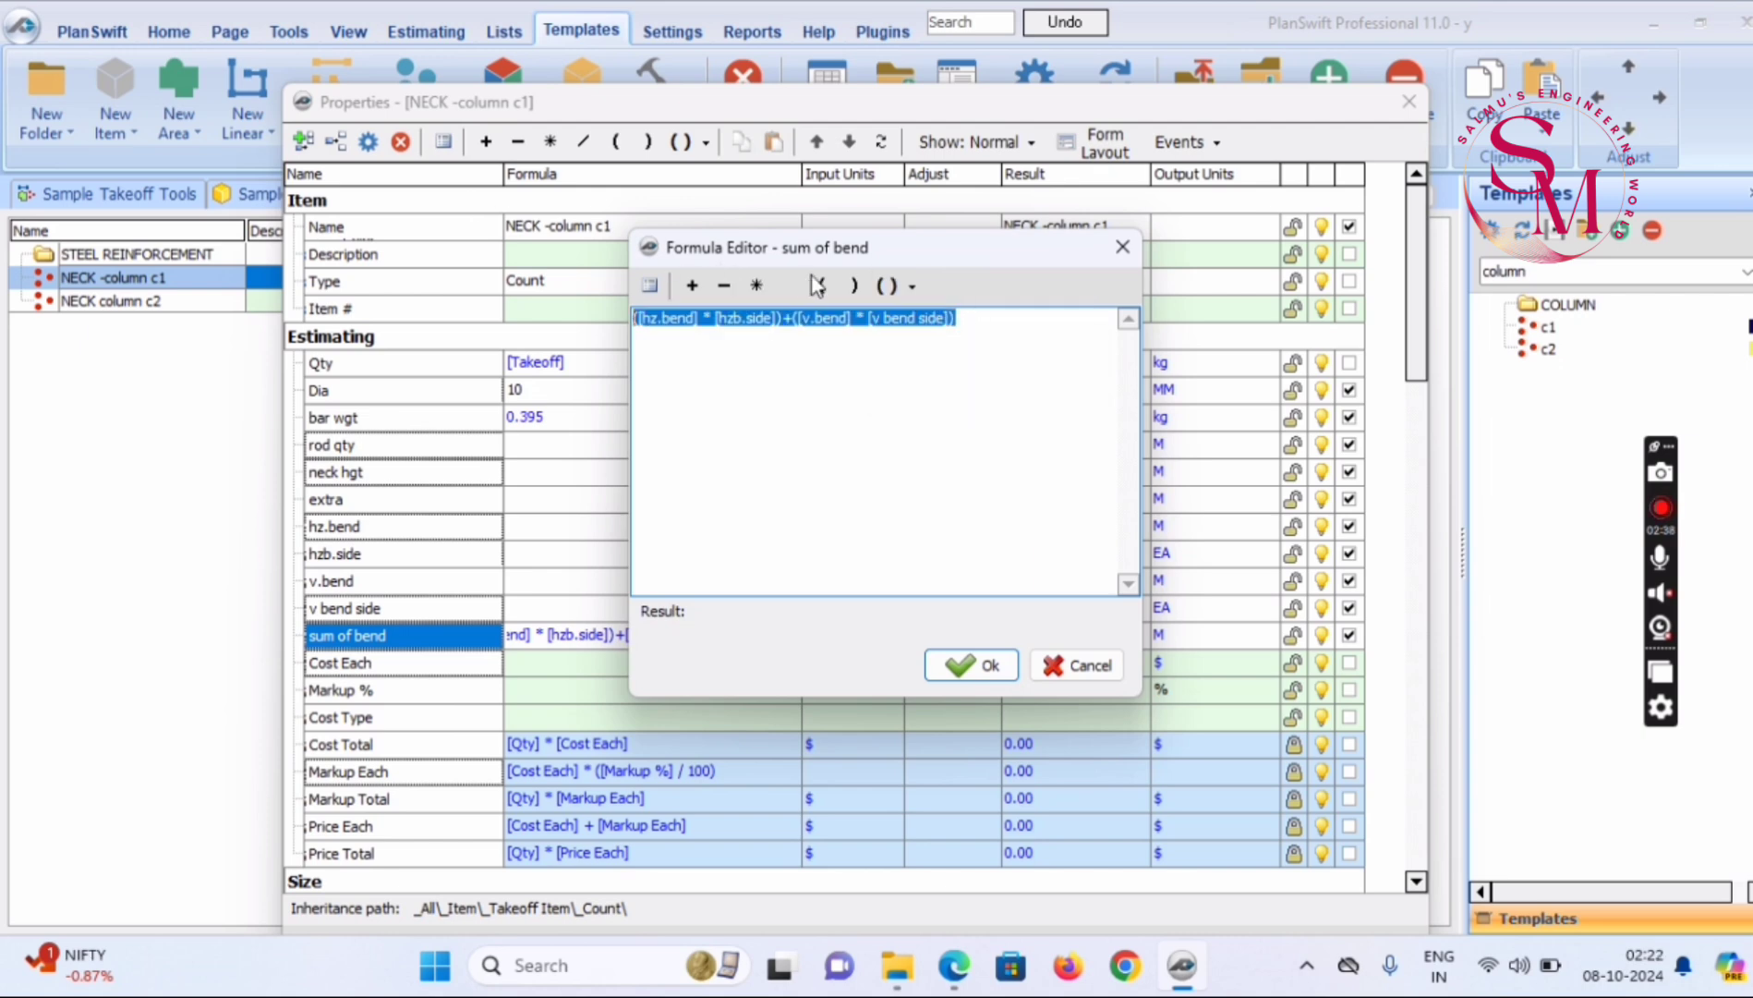
{"action": "left_click", "coordinate": [915, 294]}
{"action": "left_click", "coordinate": [924, 319]}
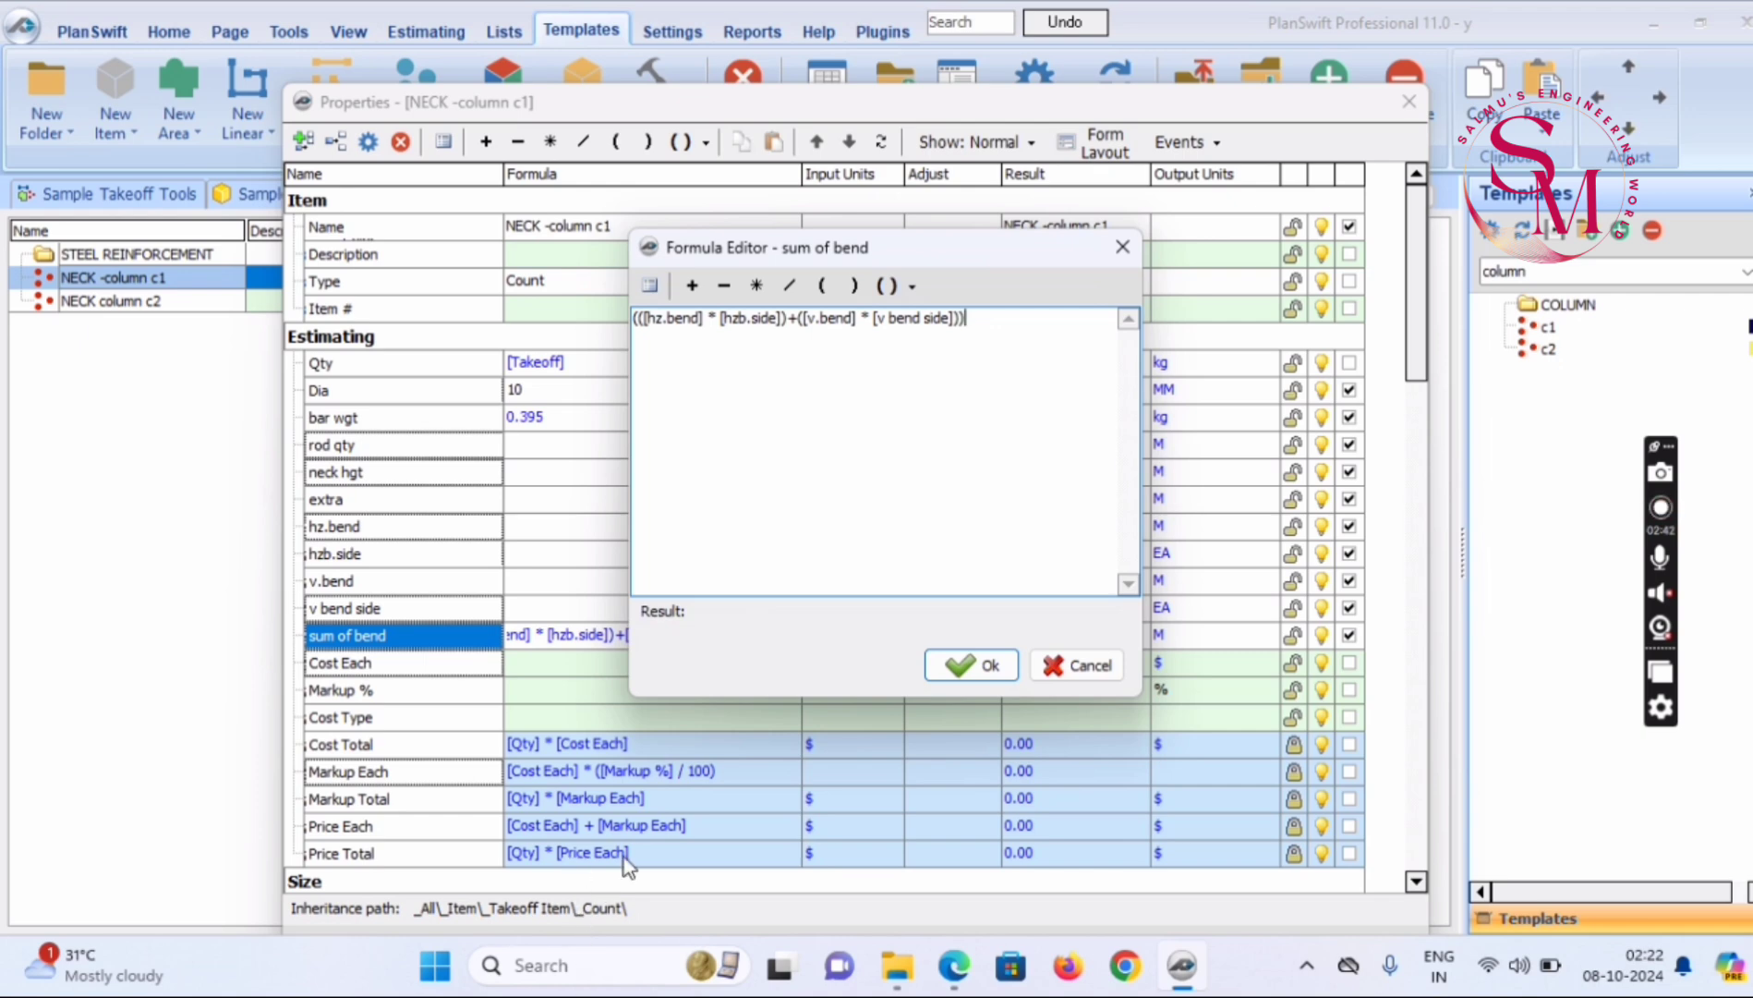
{"action": "left_click", "coordinate": [972, 667]}
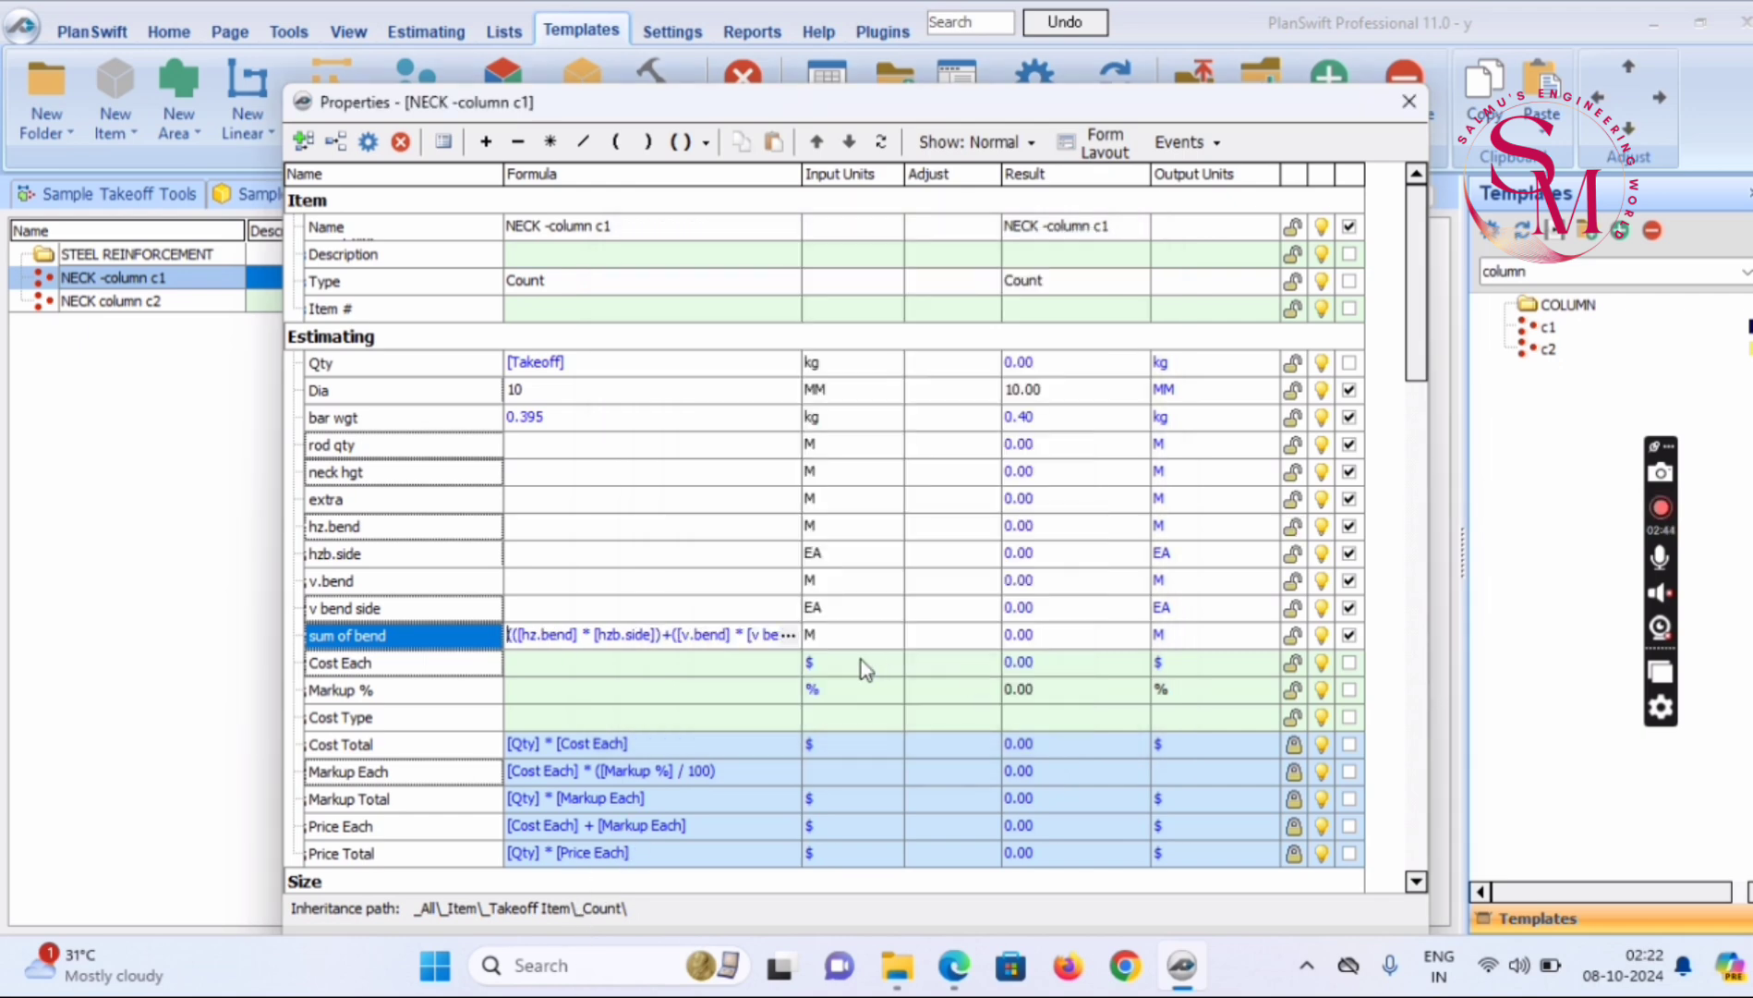
Extend the Qty formula to [Takeoff]*[neck hgt]
{"action": "left_click", "coordinate": [697, 499]}
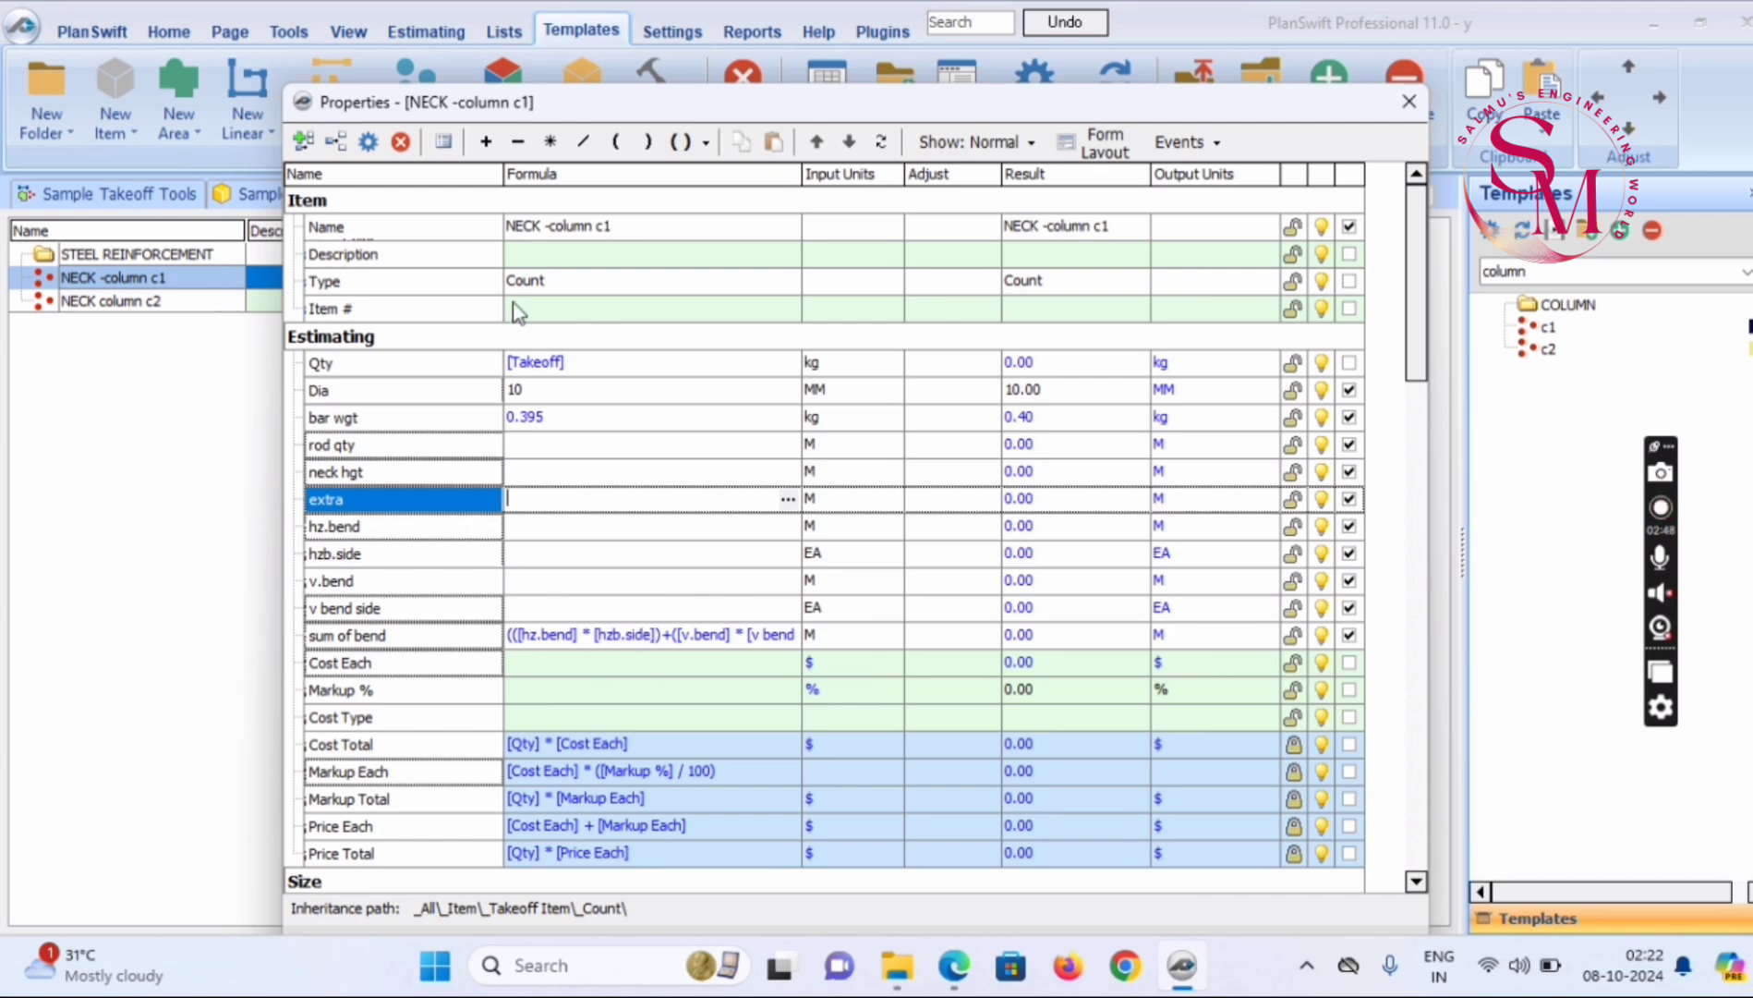
{"action": "left_click", "coordinate": [580, 360]}
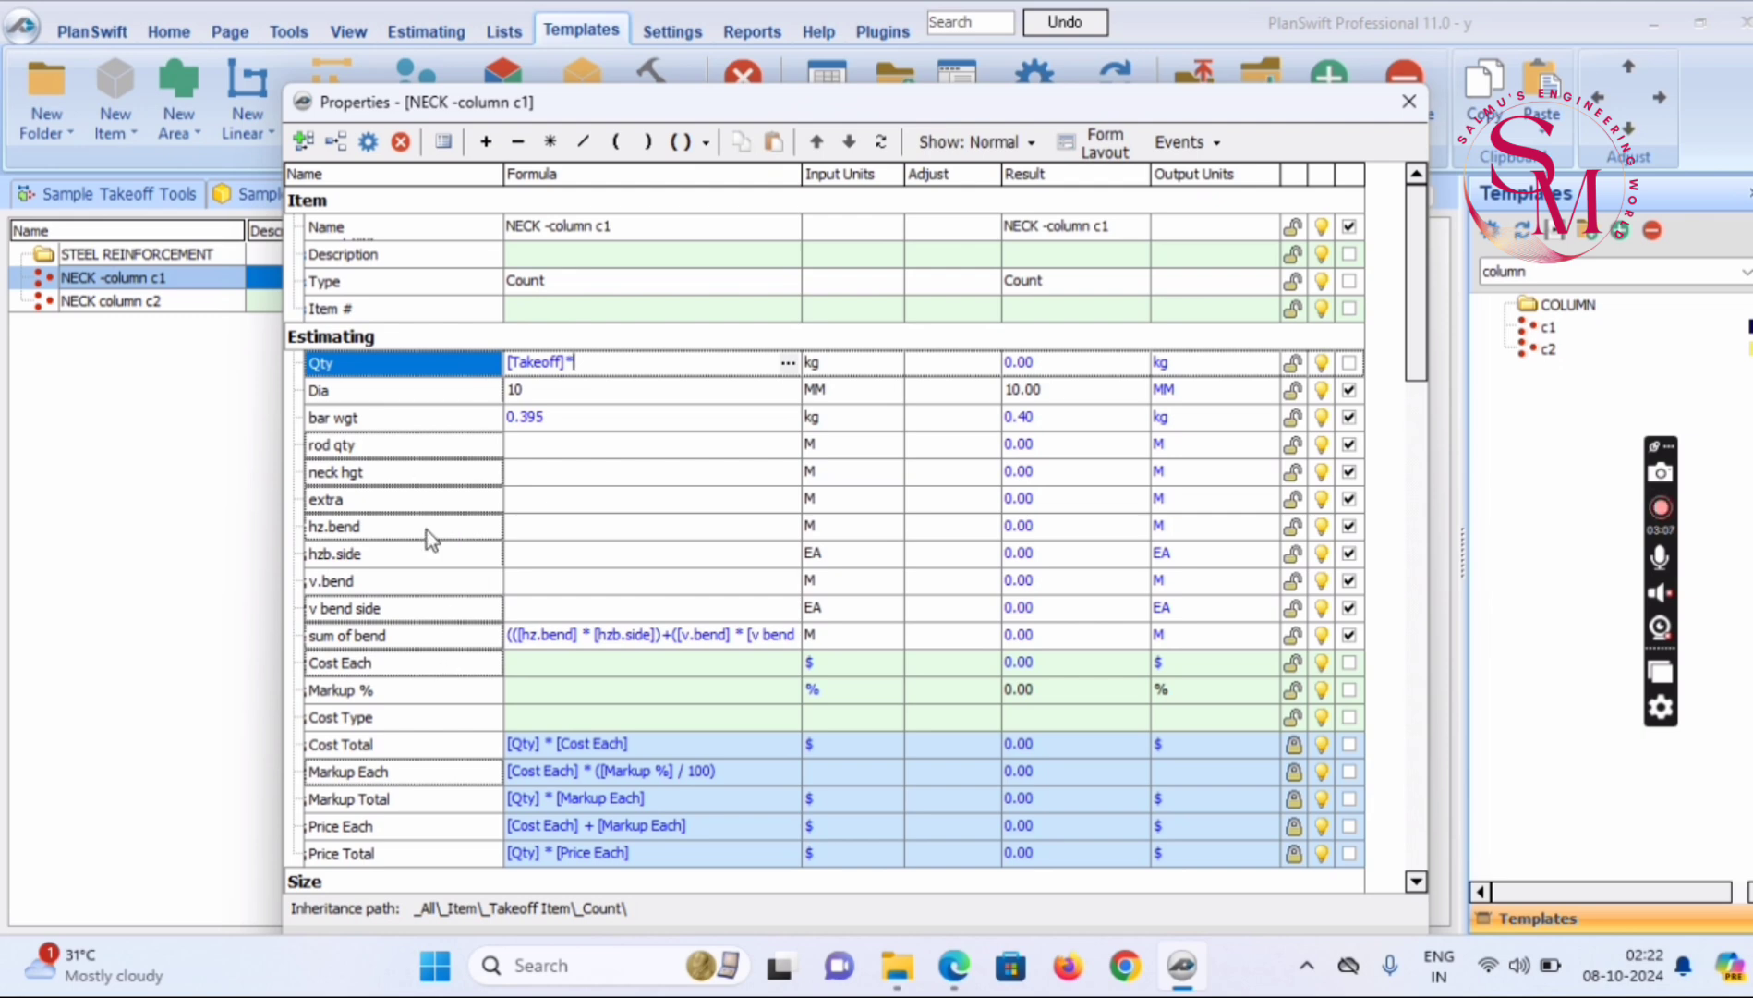
{"action": "left_click", "coordinate": [370, 476]}
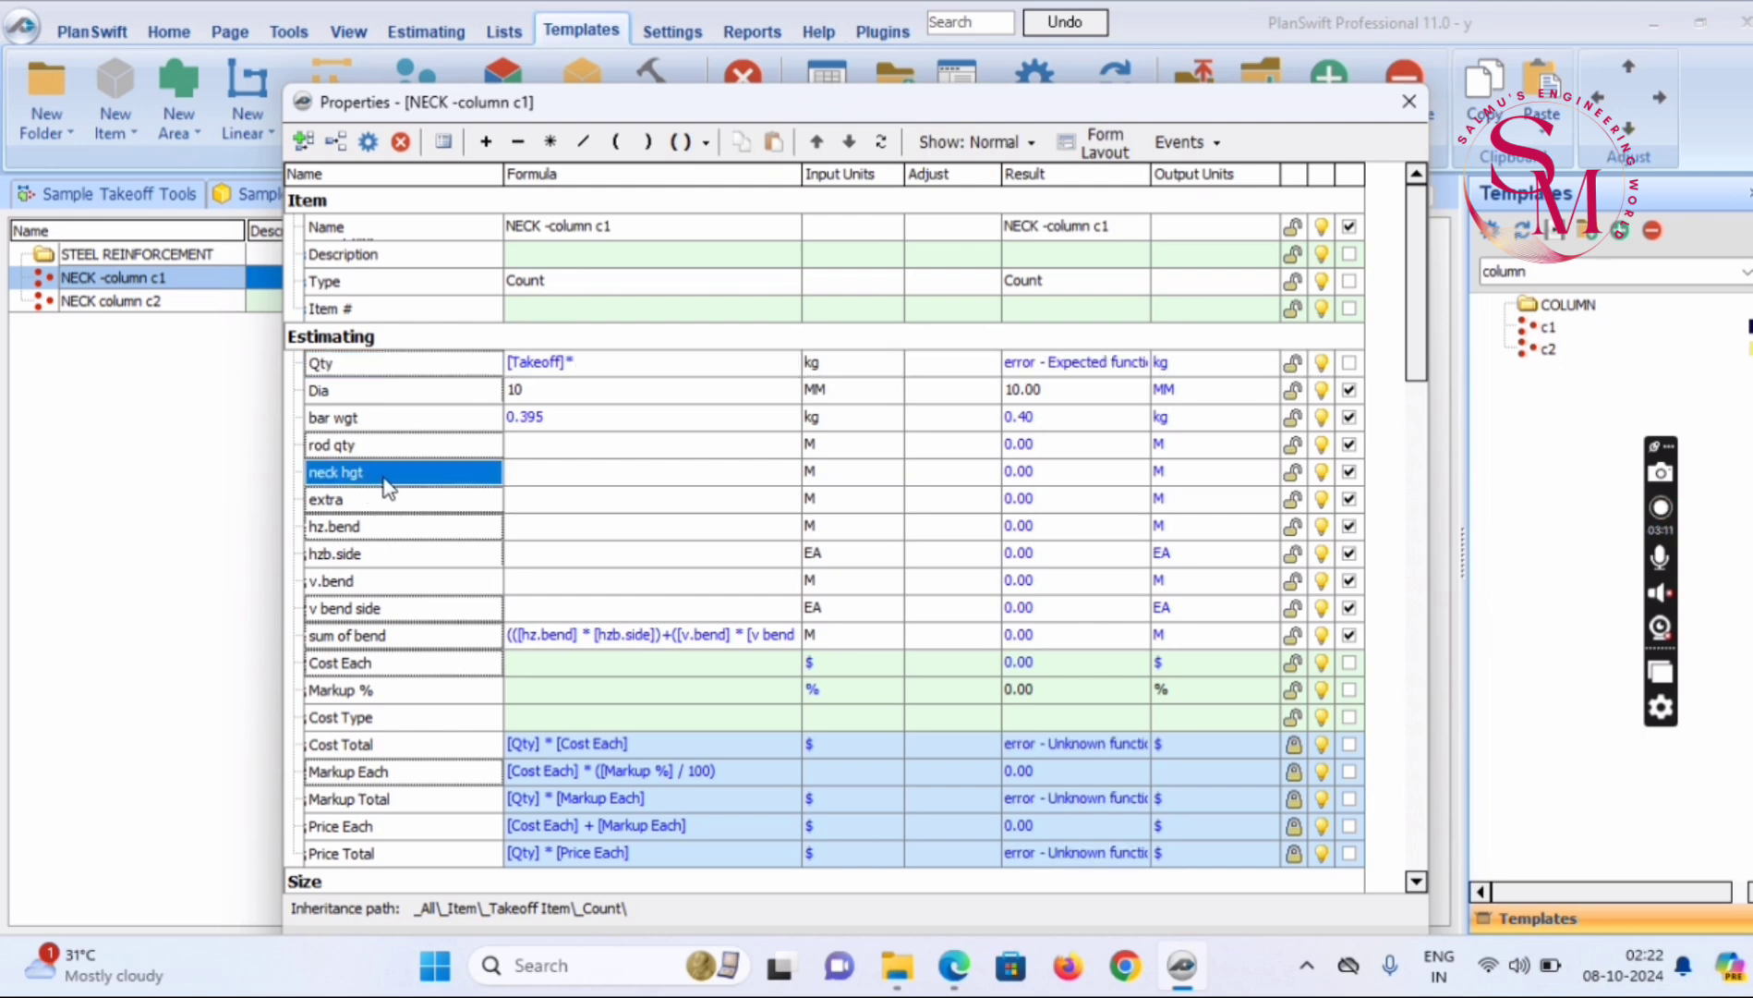
{"action": "left_click_drag", "start_coordinate": [382, 474], "coordinate": [523, 362]}
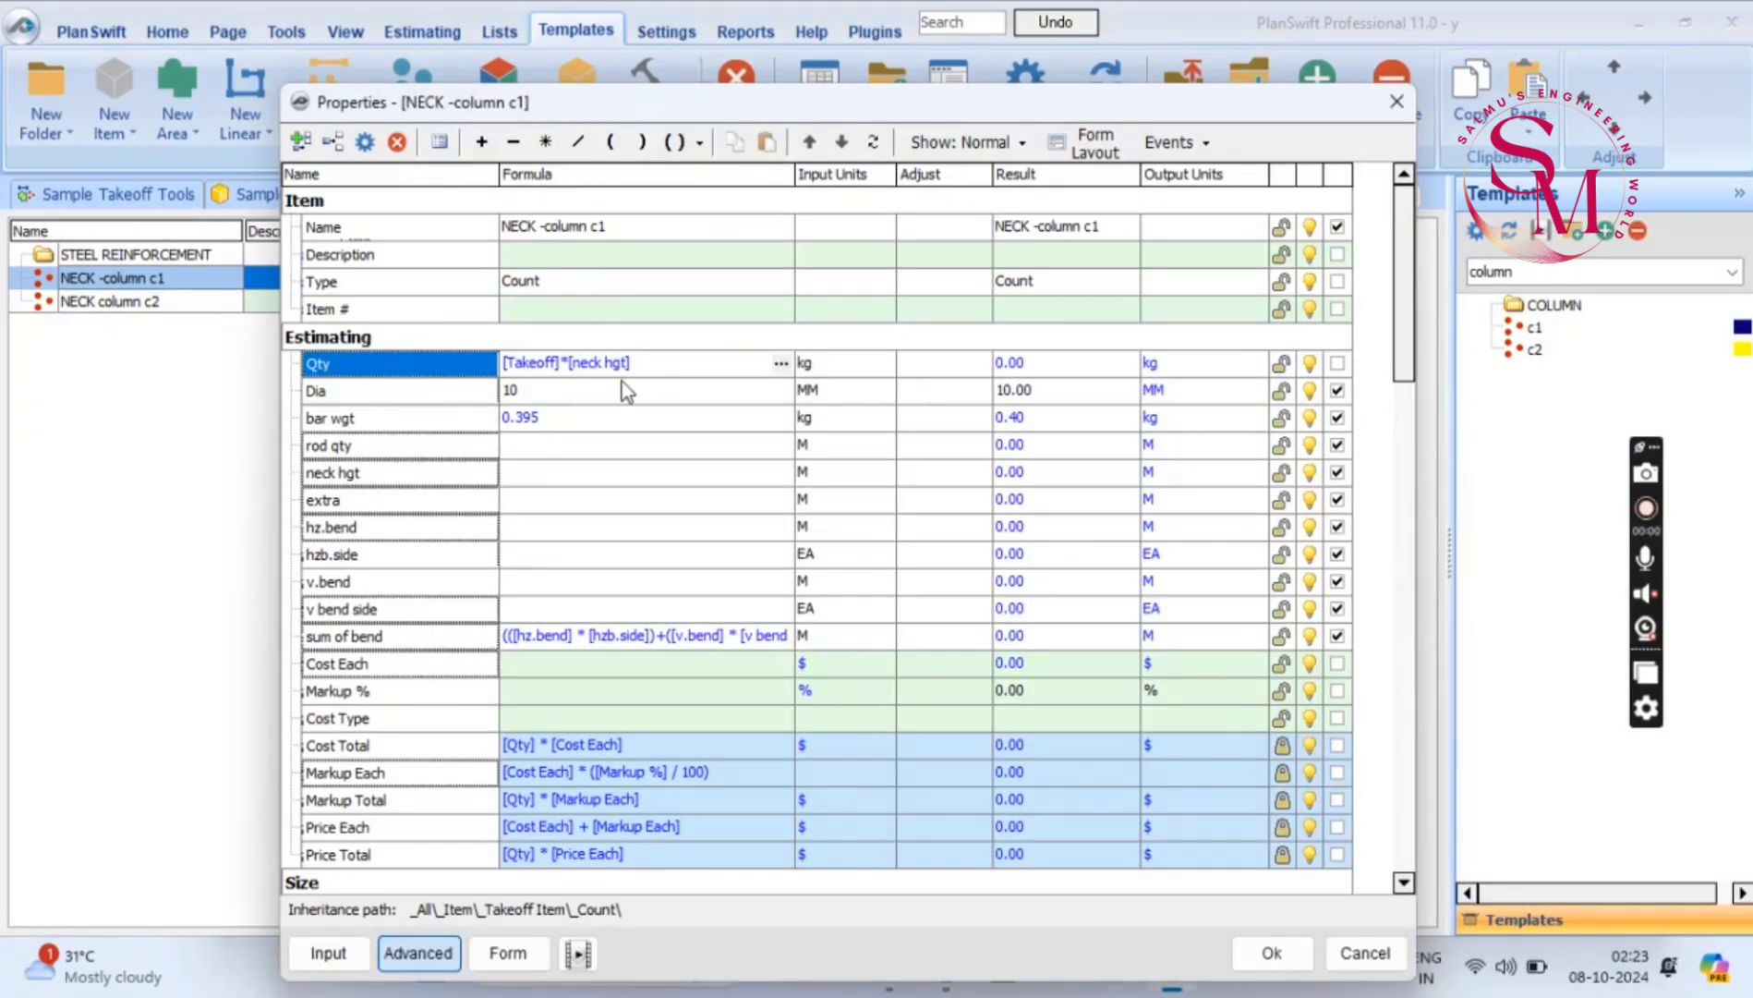
Add the extra and sum of bend properties to the Qty formula, making it [Takeoff]*[neck hgt]+[extra]+[sum of bend]
{"action": "type", "text": "+"}
{"action": "left_click_drag", "start_coordinate": [388, 500], "coordinate": [456, 419]}
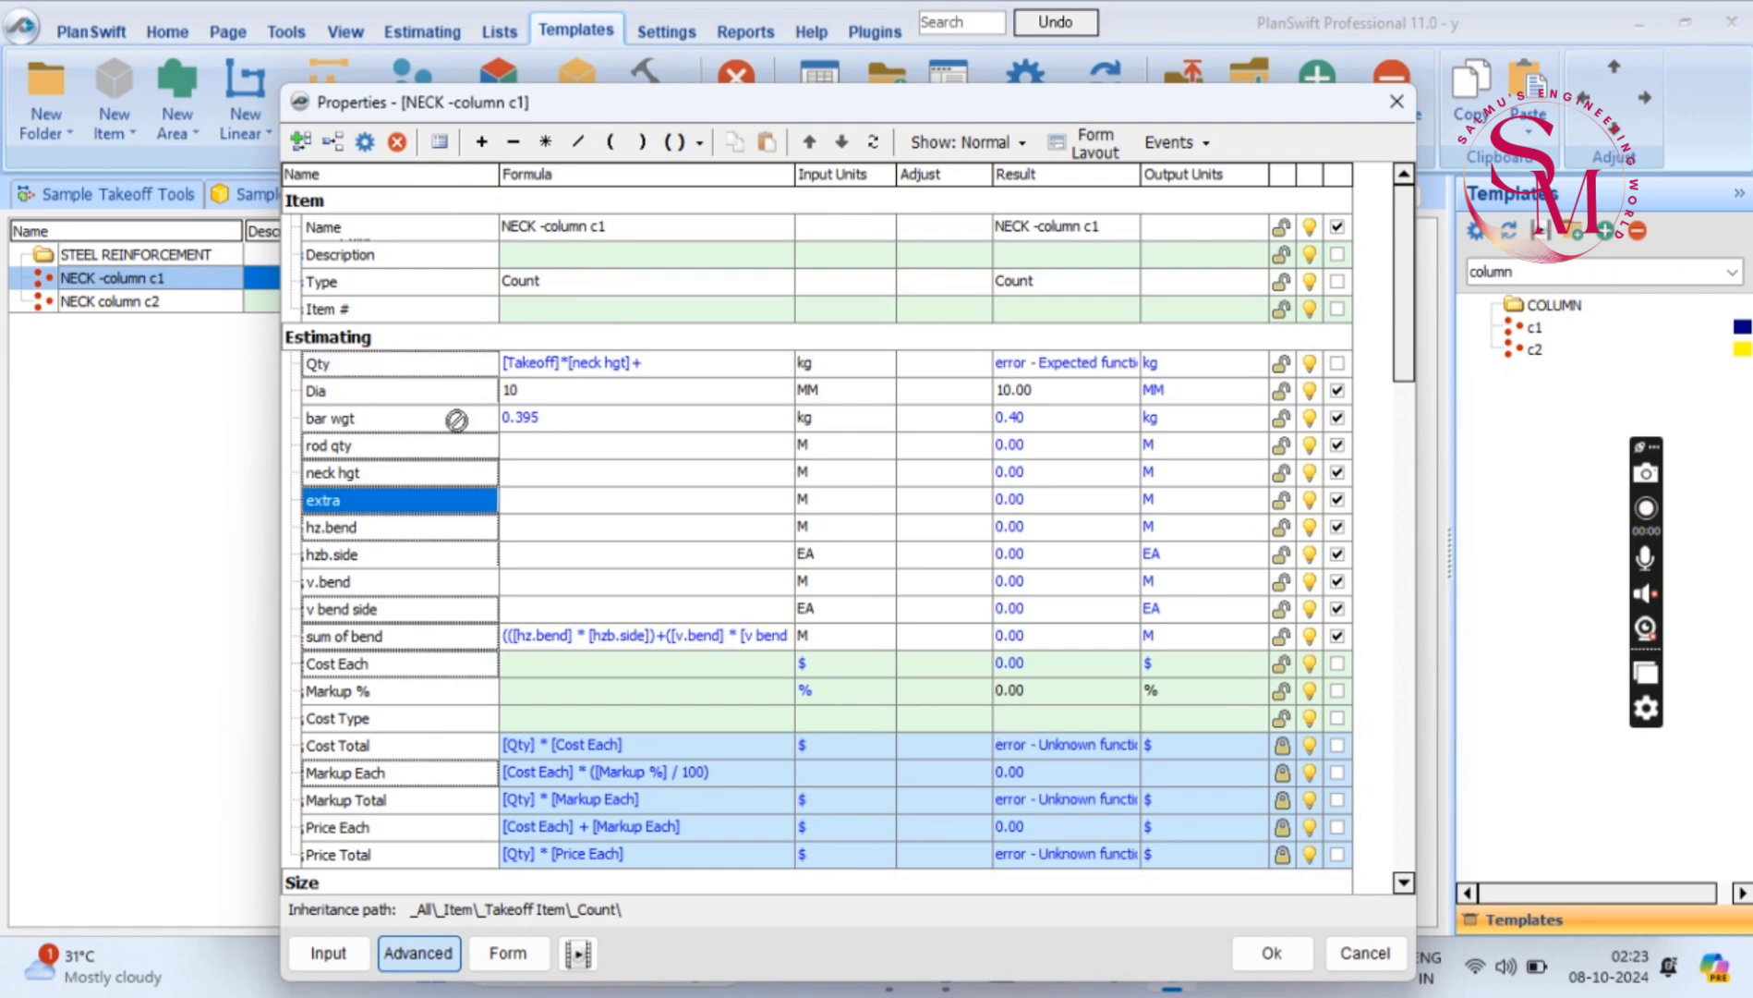
{"action": "left_click_drag", "start_coordinate": [456, 420], "coordinate": [590, 360]}
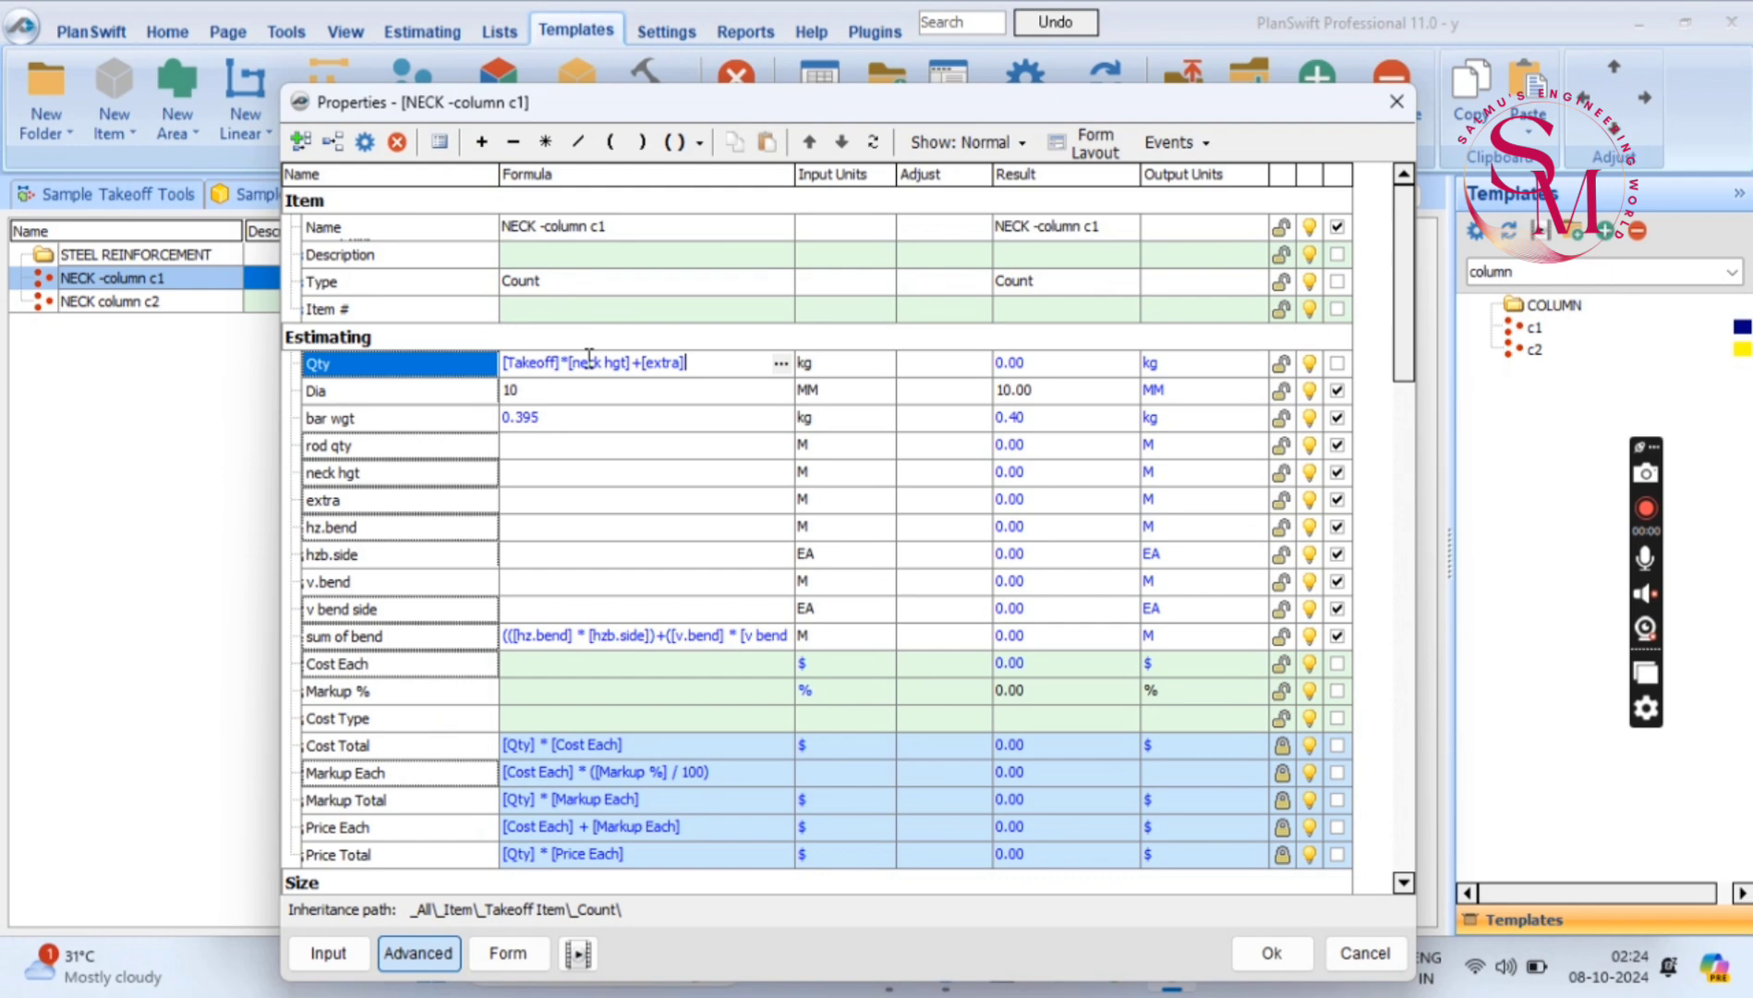
{"action": "type", "text": "+"}
{"action": "left_click_drag", "start_coordinate": [386, 639], "coordinate": [534, 375]}
Enclose [neck hgt]+[extra]+[sum of bend] in parentheses in the Qty formula and append a multiplication sign
{"action": "left_click", "coordinate": [543, 369]}
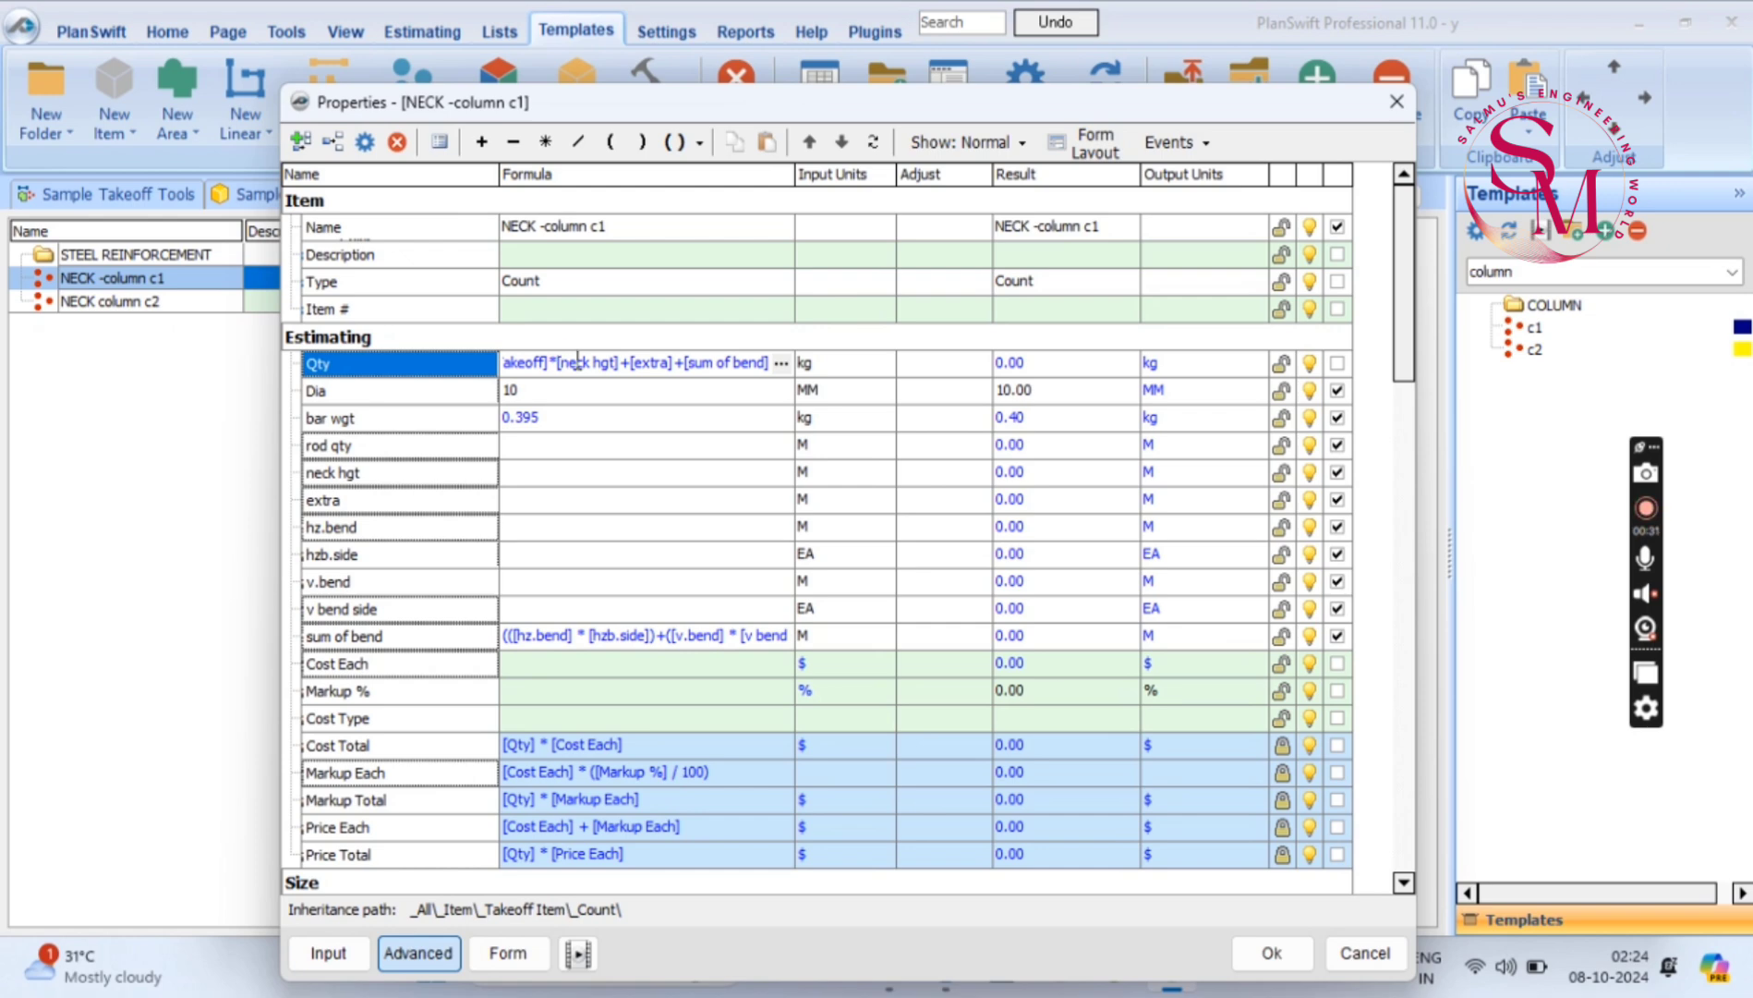
{"action": "type", "text": "("}
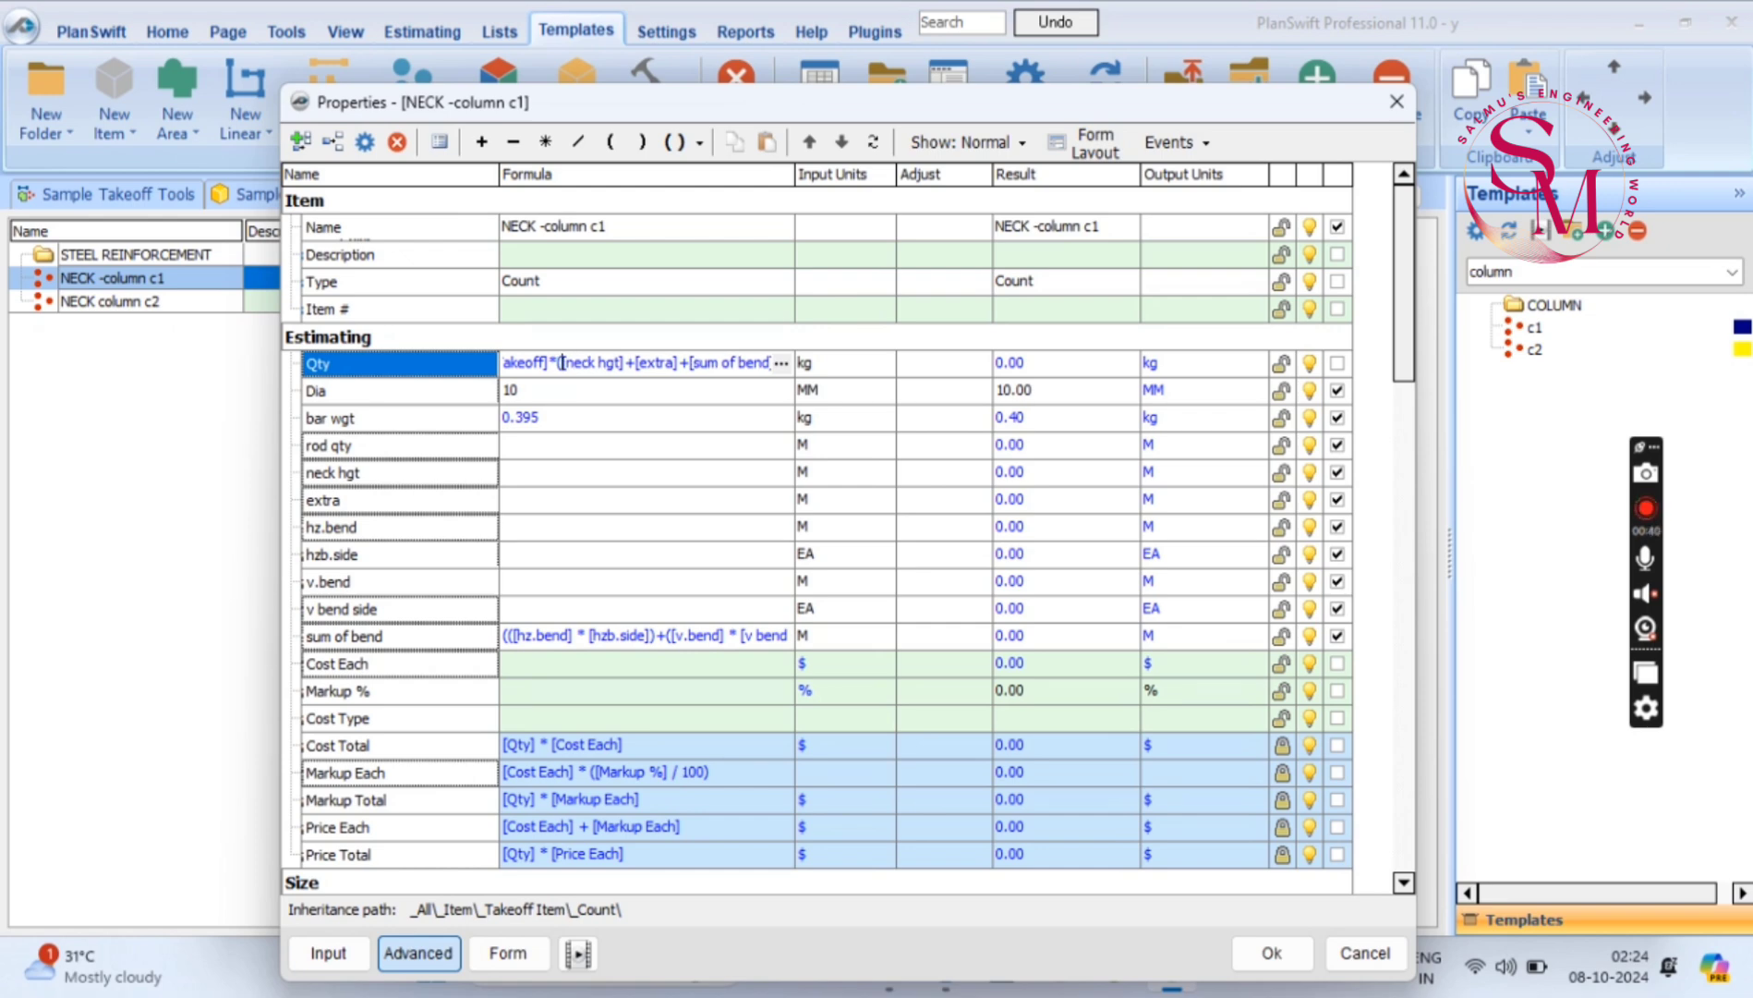
{"action": "left_click", "coordinate": [781, 364]}
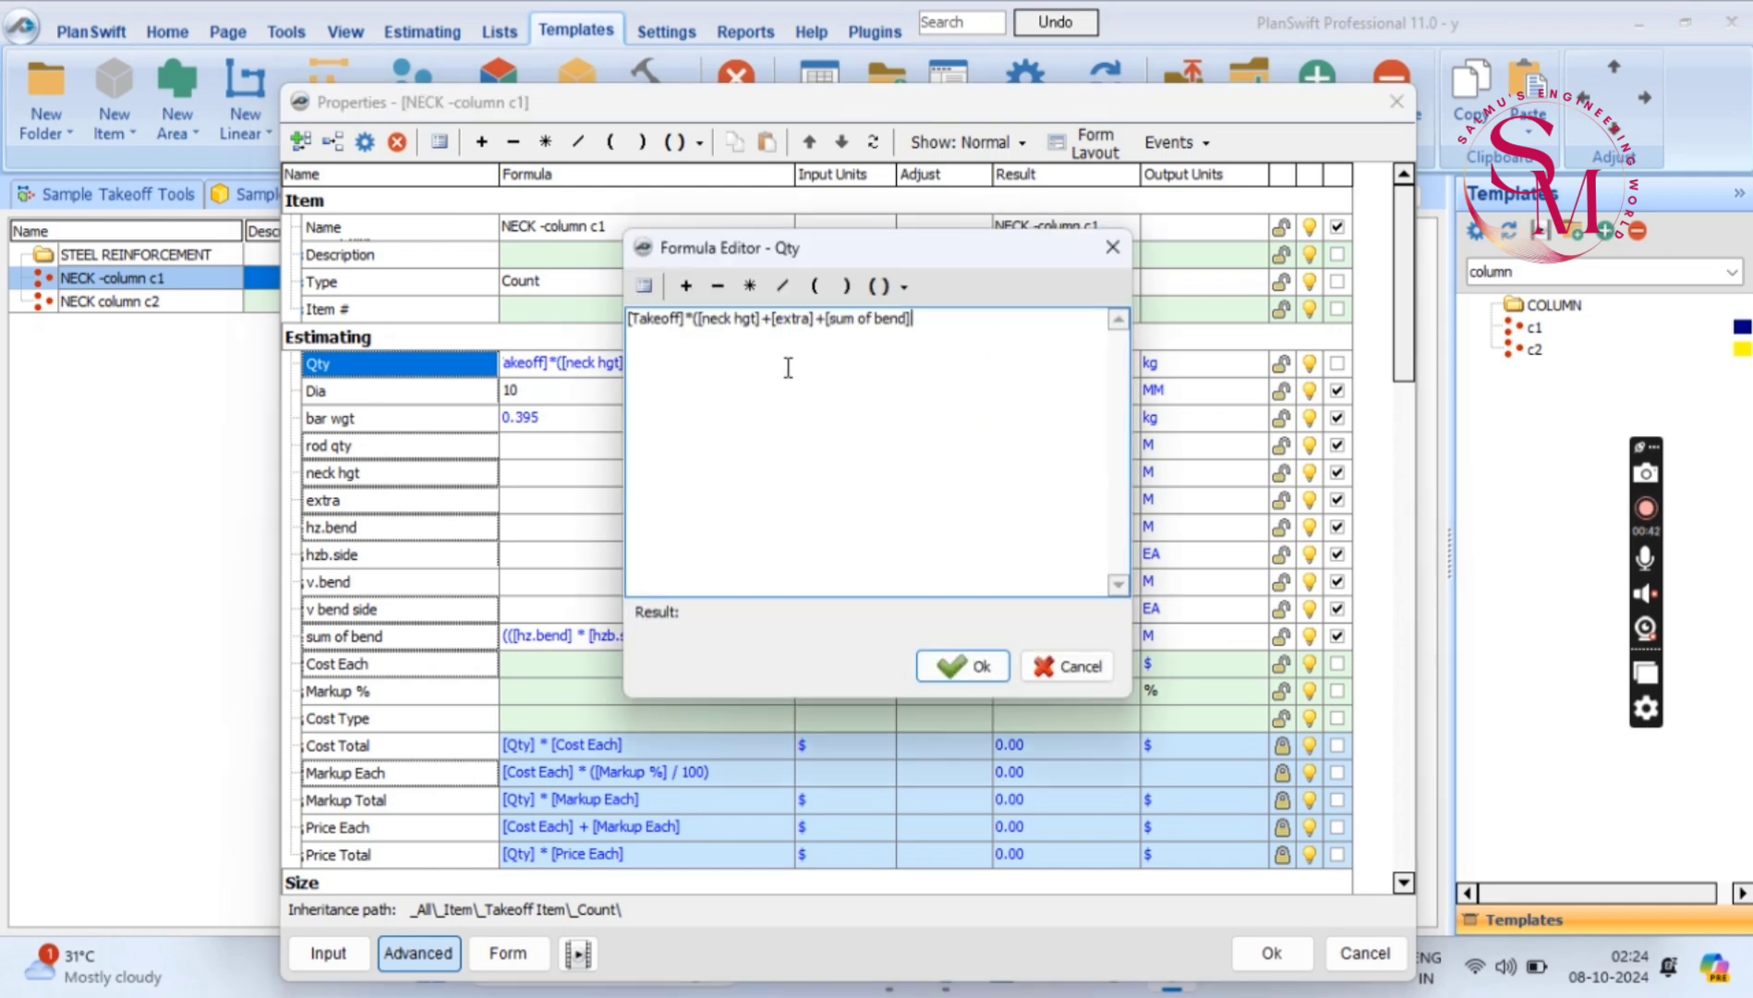
{"action": "left_click", "coordinate": [919, 325]}
{"action": "type", "text": ")"}
{"action": "left_click", "coordinate": [744, 290]}
{"action": "left_click", "coordinate": [965, 664]}
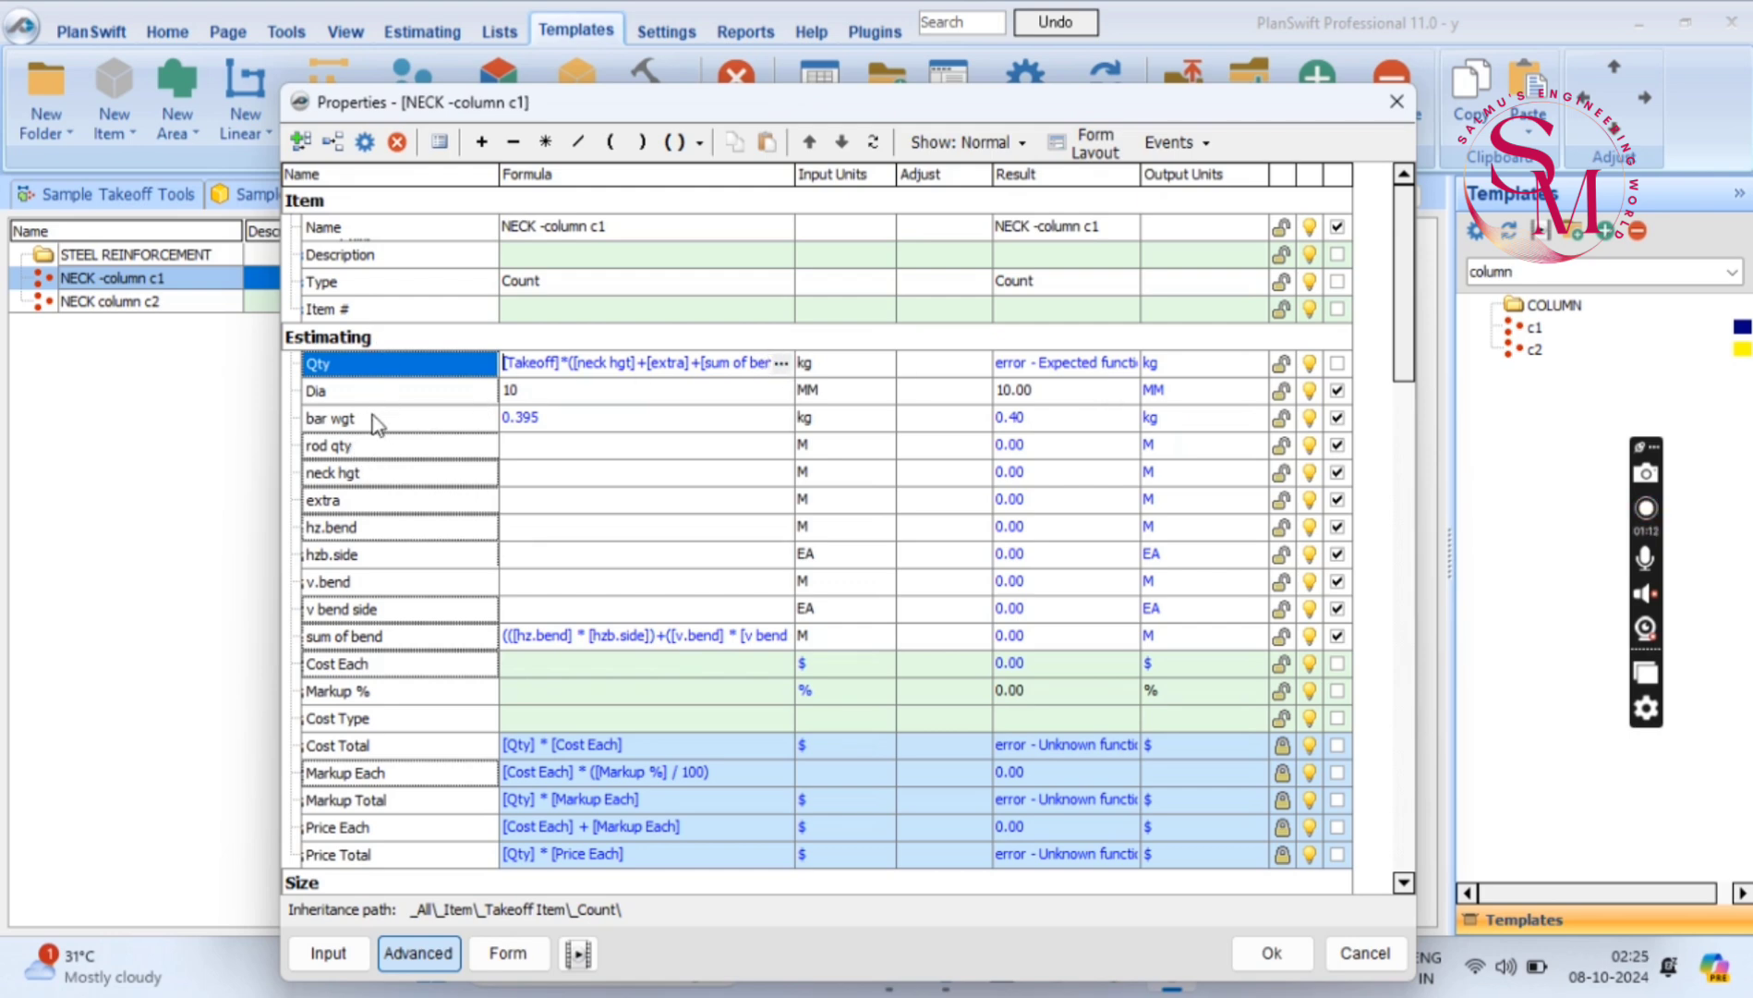
Append the rod qty and bar wgt properties to the Qty formula as further factors
{"action": "left_click", "coordinate": [375, 451]}
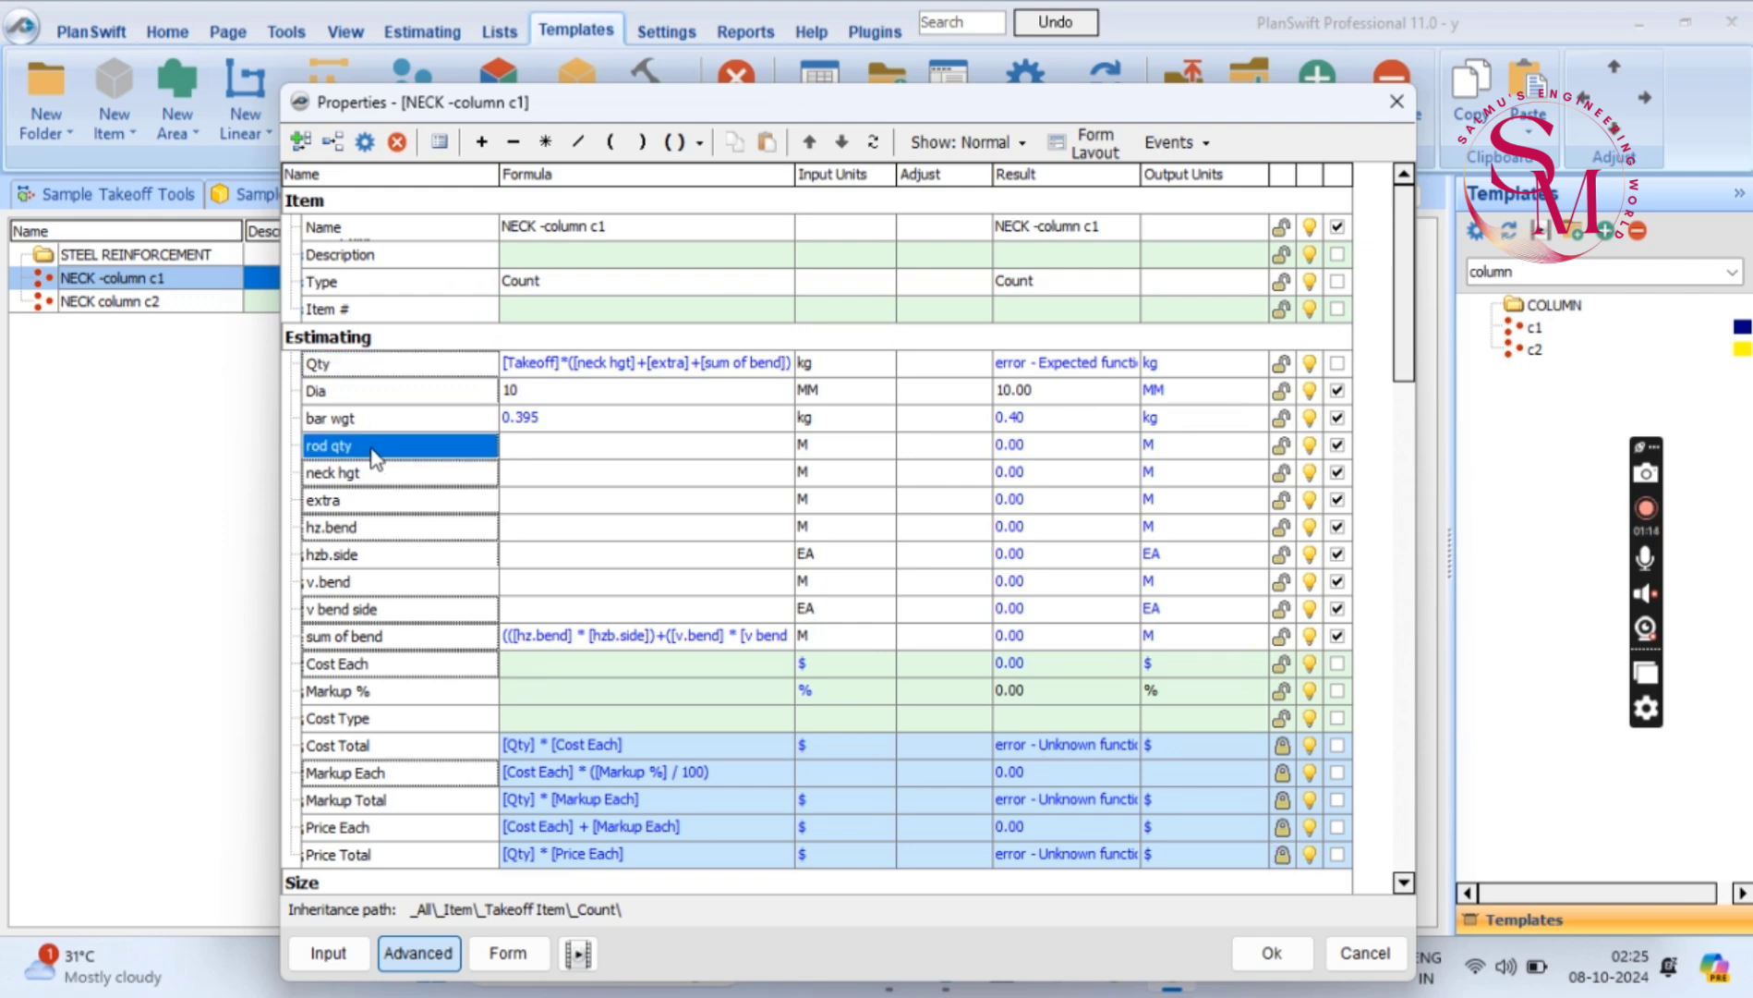
{"action": "left_click_drag", "start_coordinate": [372, 450], "coordinate": [509, 365]}
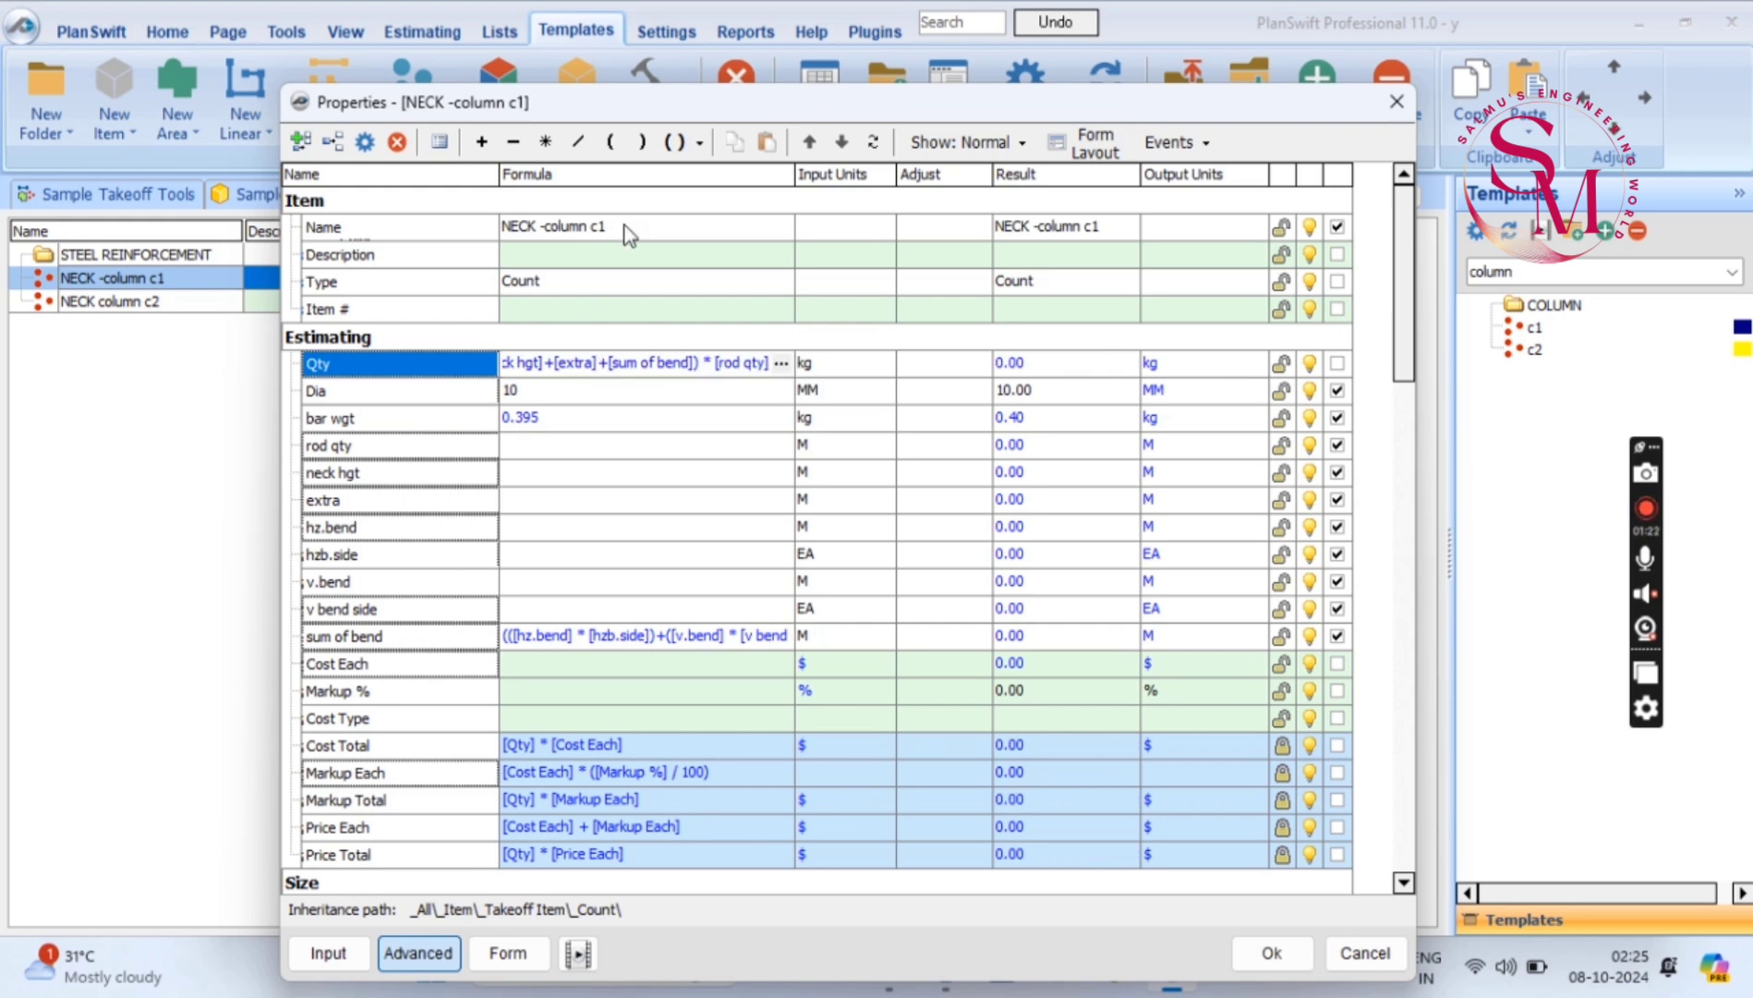
{"action": "left_click", "coordinate": [544, 142]}
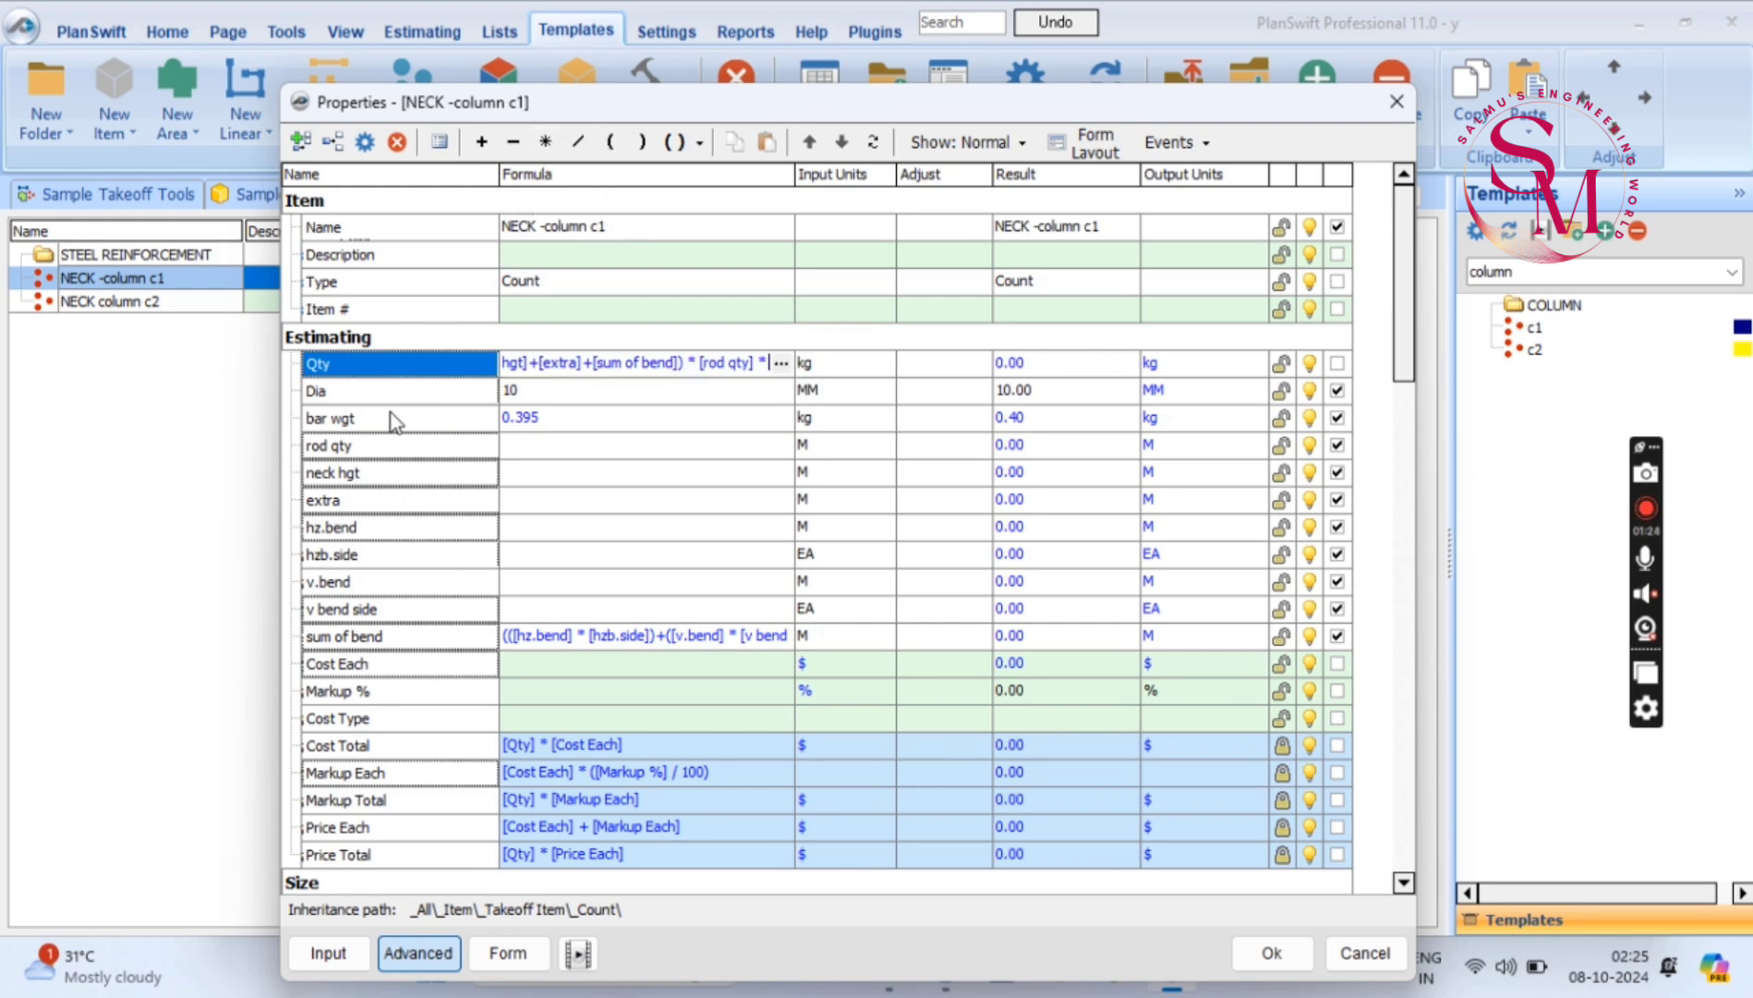
{"action": "left_click", "coordinate": [364, 421]}
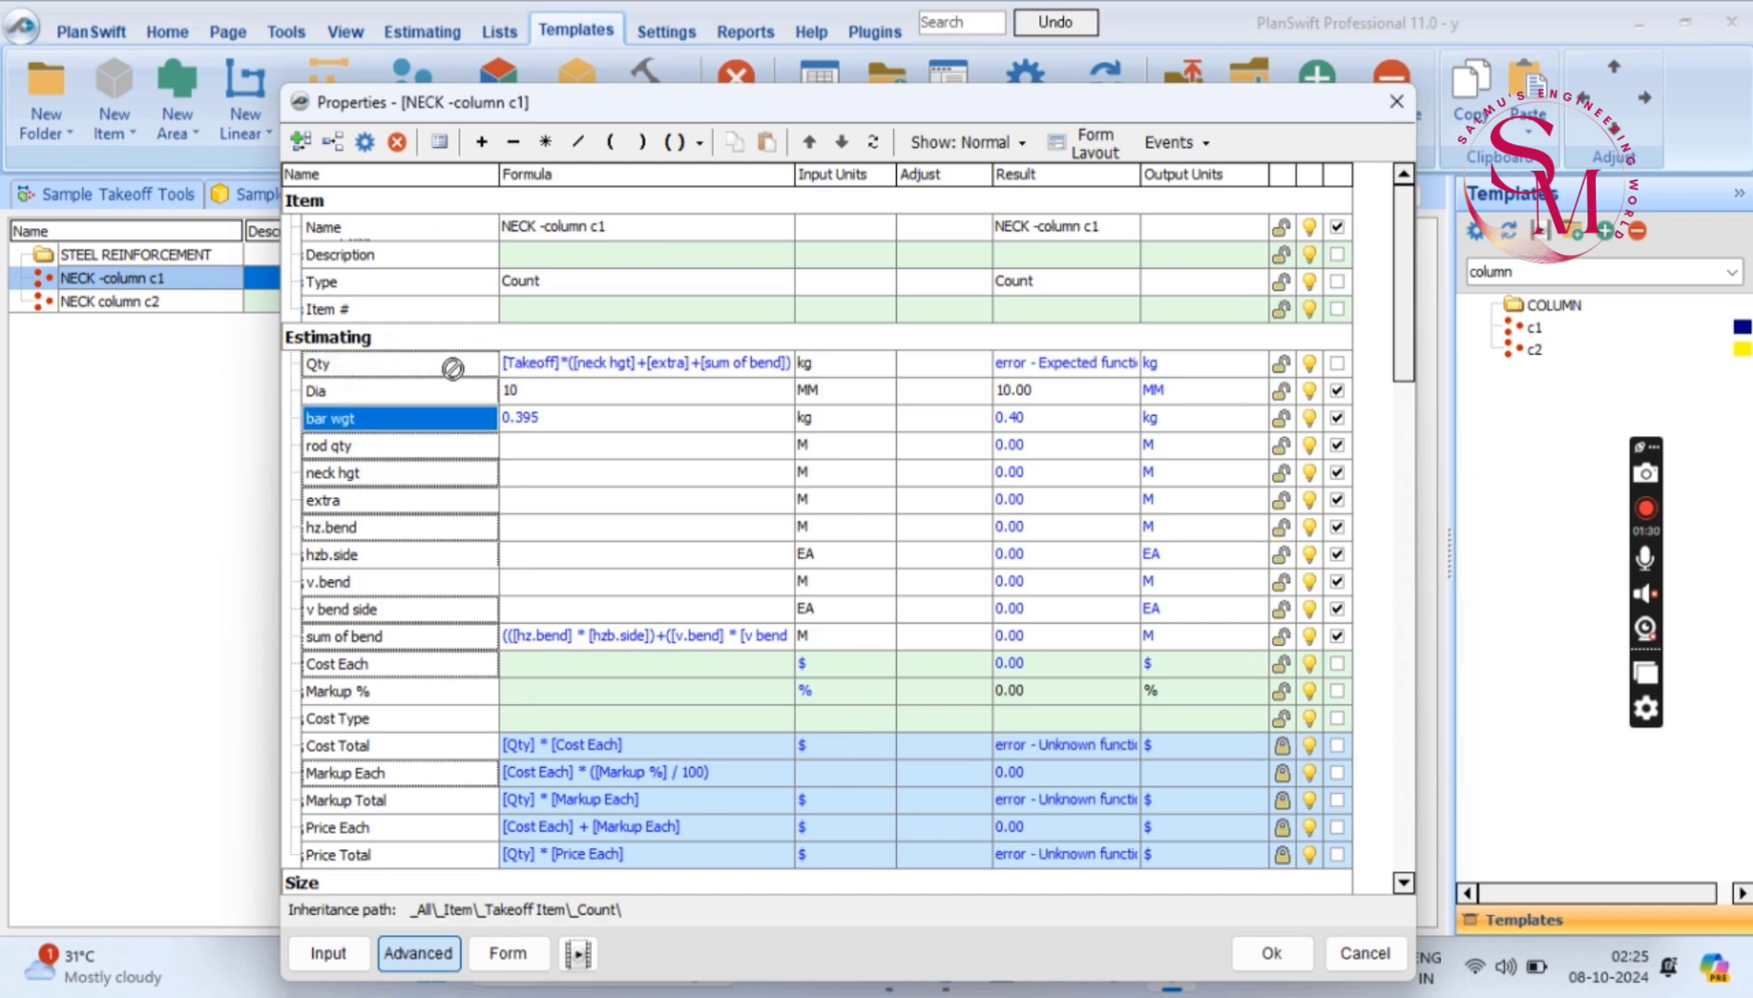
{"action": "left_click", "coordinate": [473, 348]}
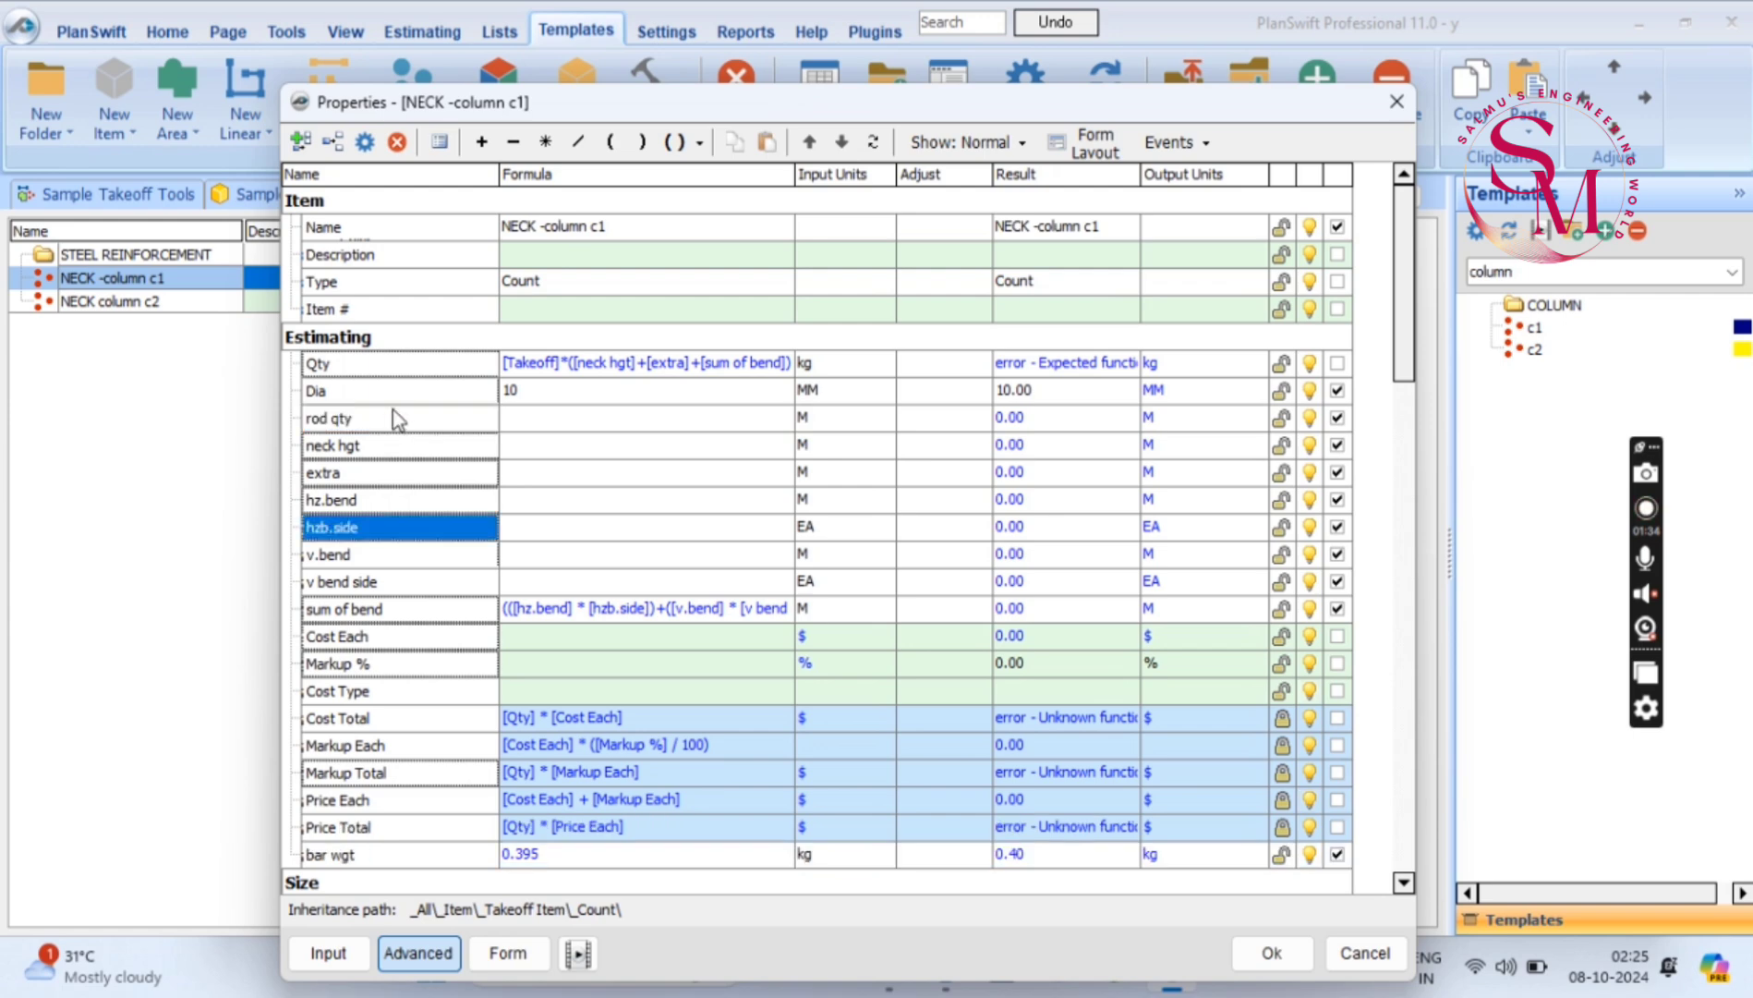
{"action": "left_click", "coordinate": [389, 400]}
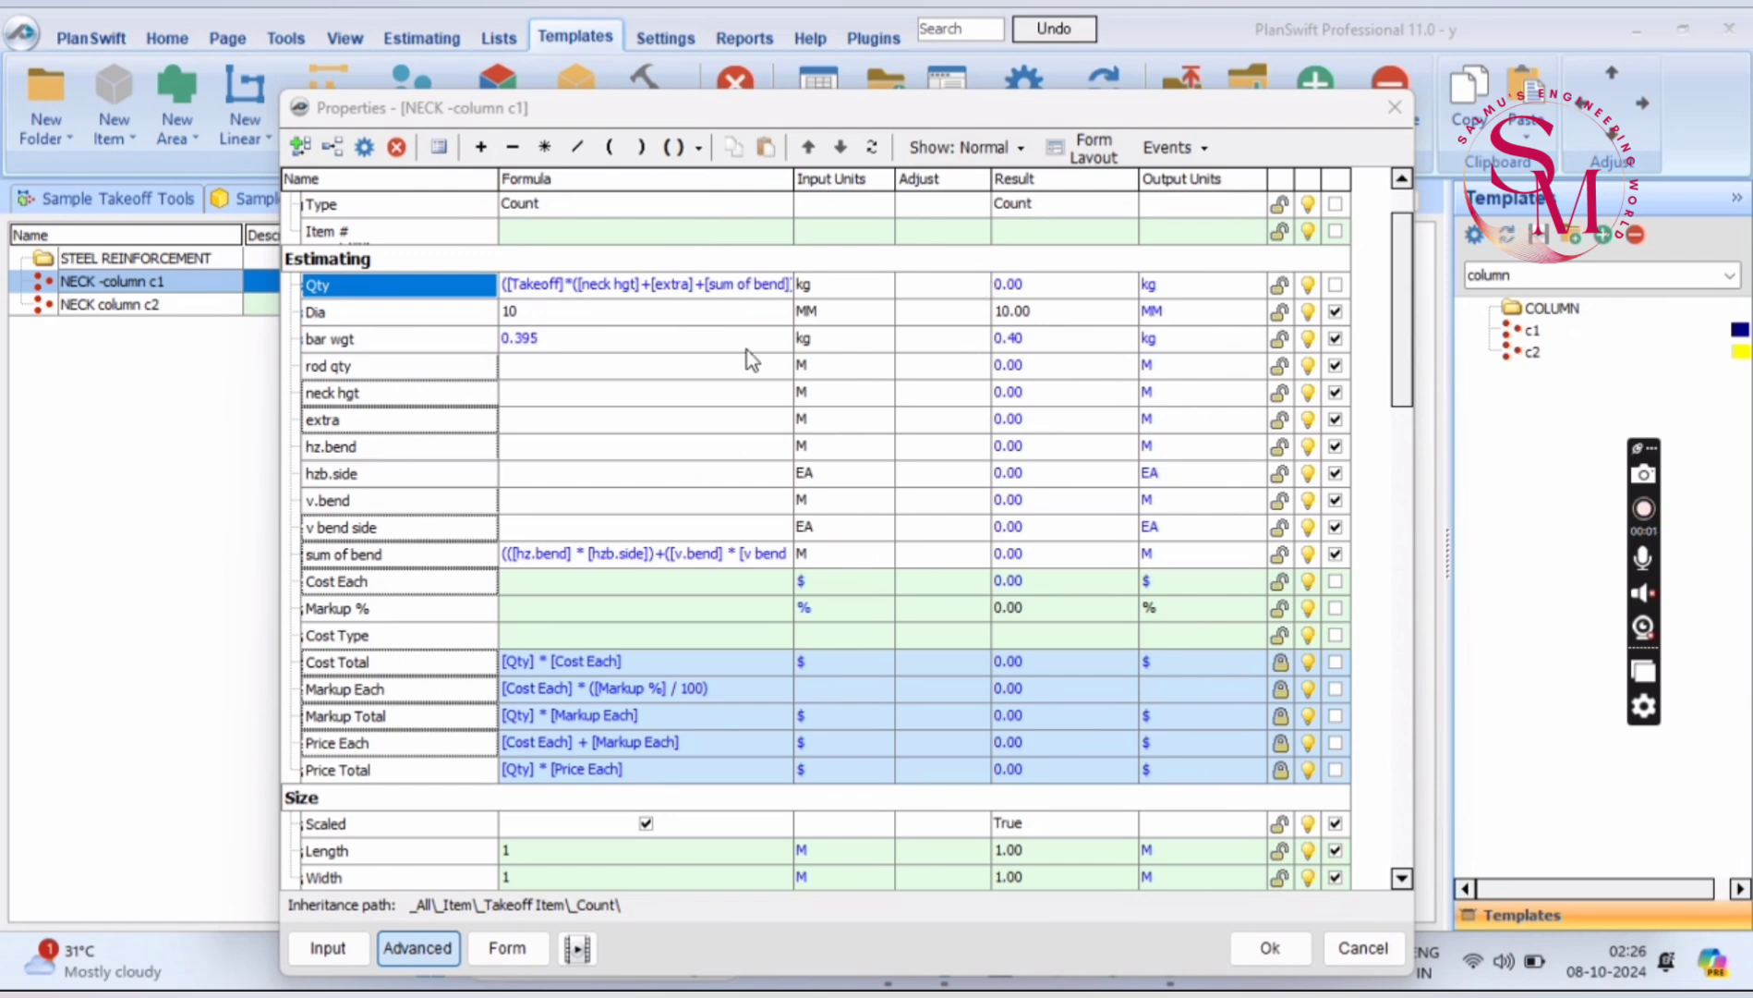
Review the complete Qty formula in the formula editor and check the form view of NECK -column c1 before returning to its advanced properties
{"action": "left_click", "coordinate": [787, 284]}
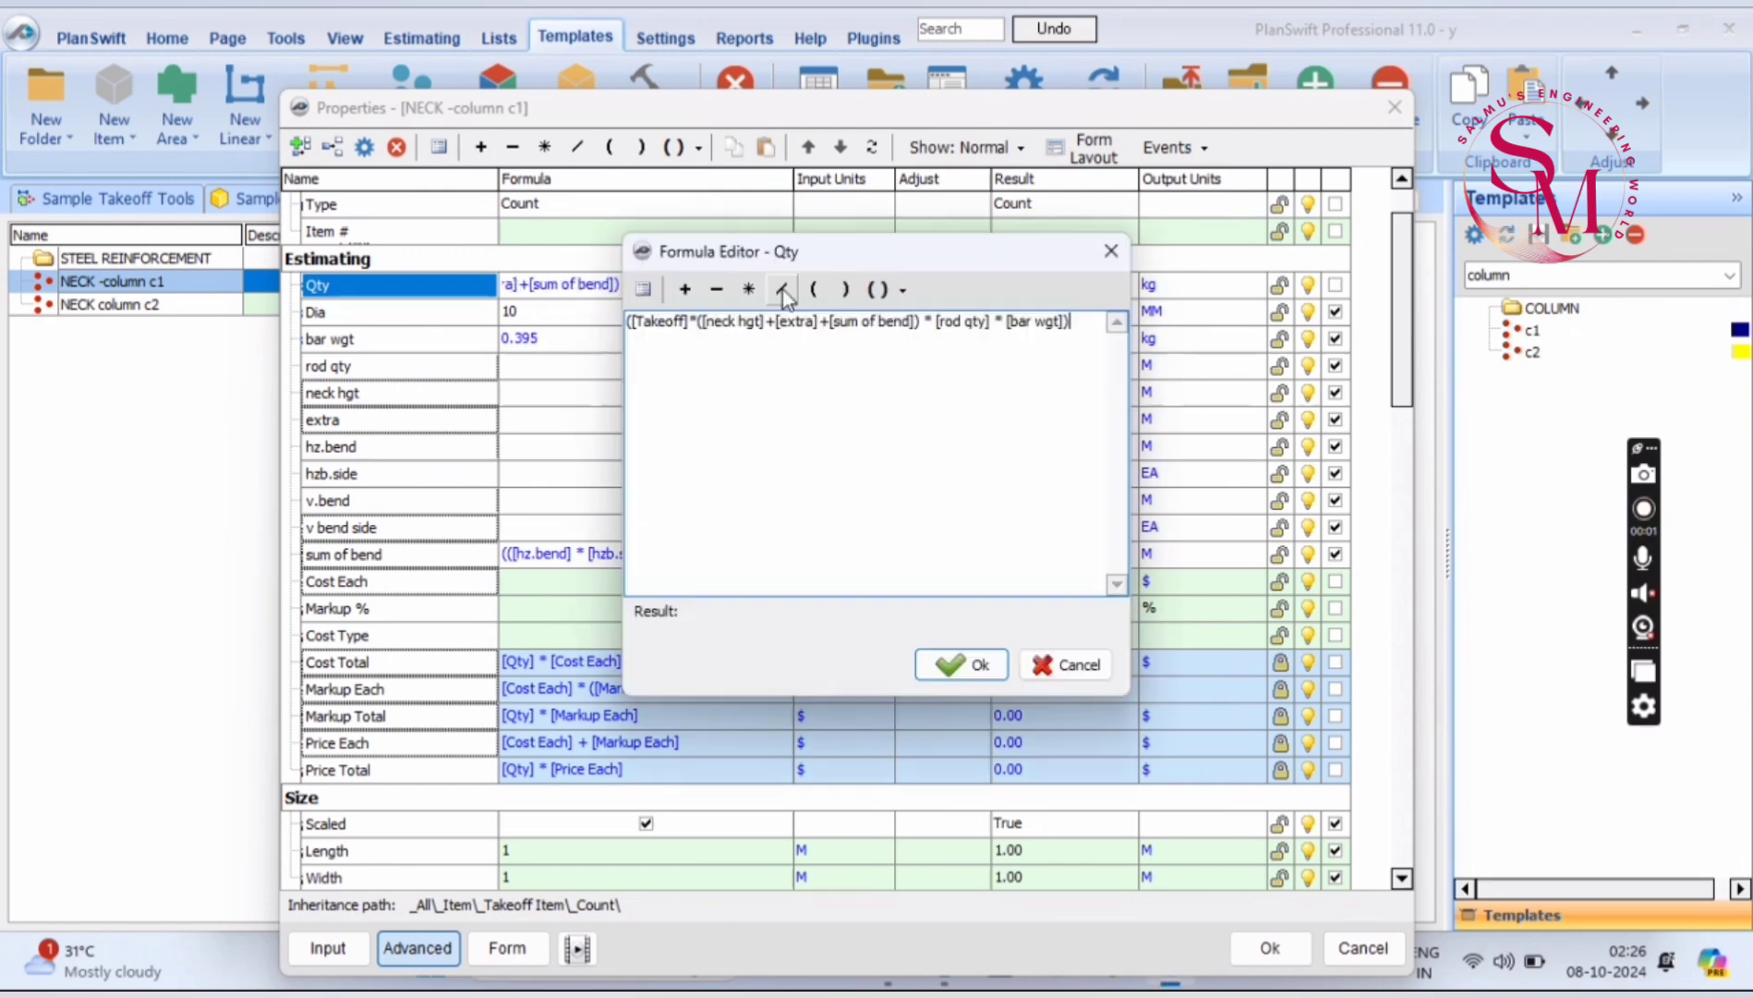
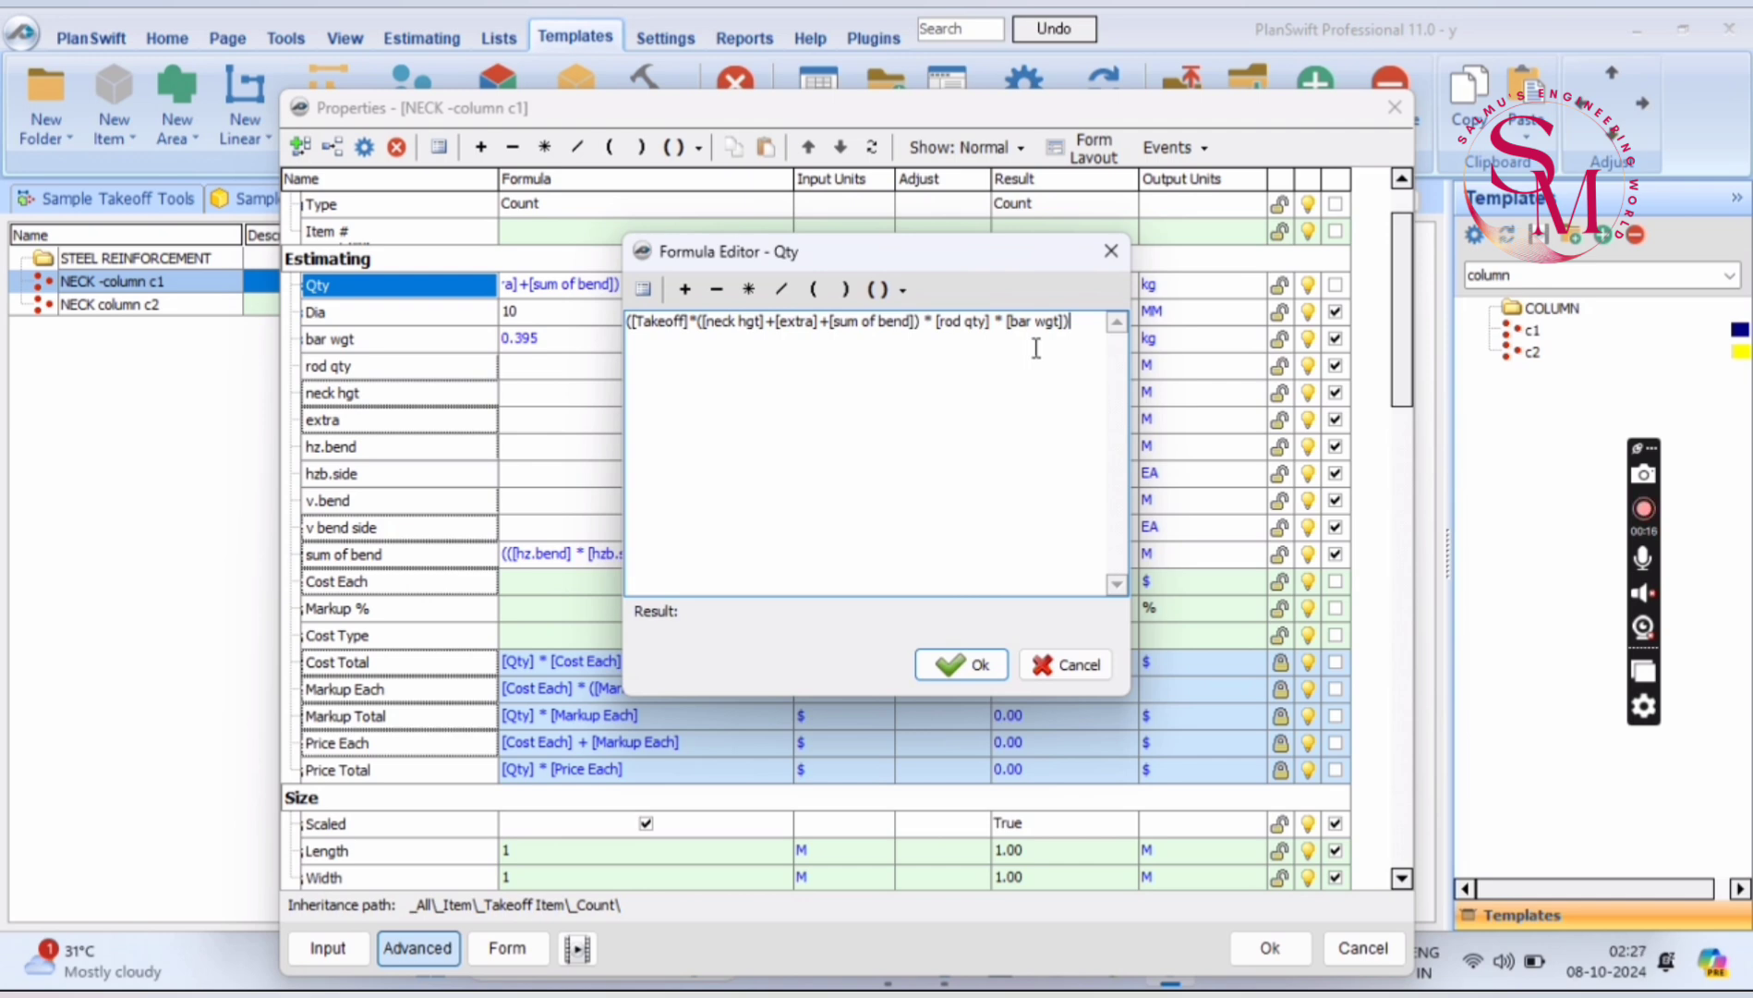
{"action": "left_click", "coordinate": [980, 664]}
{"action": "scroll", "coordinate": [476, 386], "scroll_direction": "down", "scroll_amount": 3}
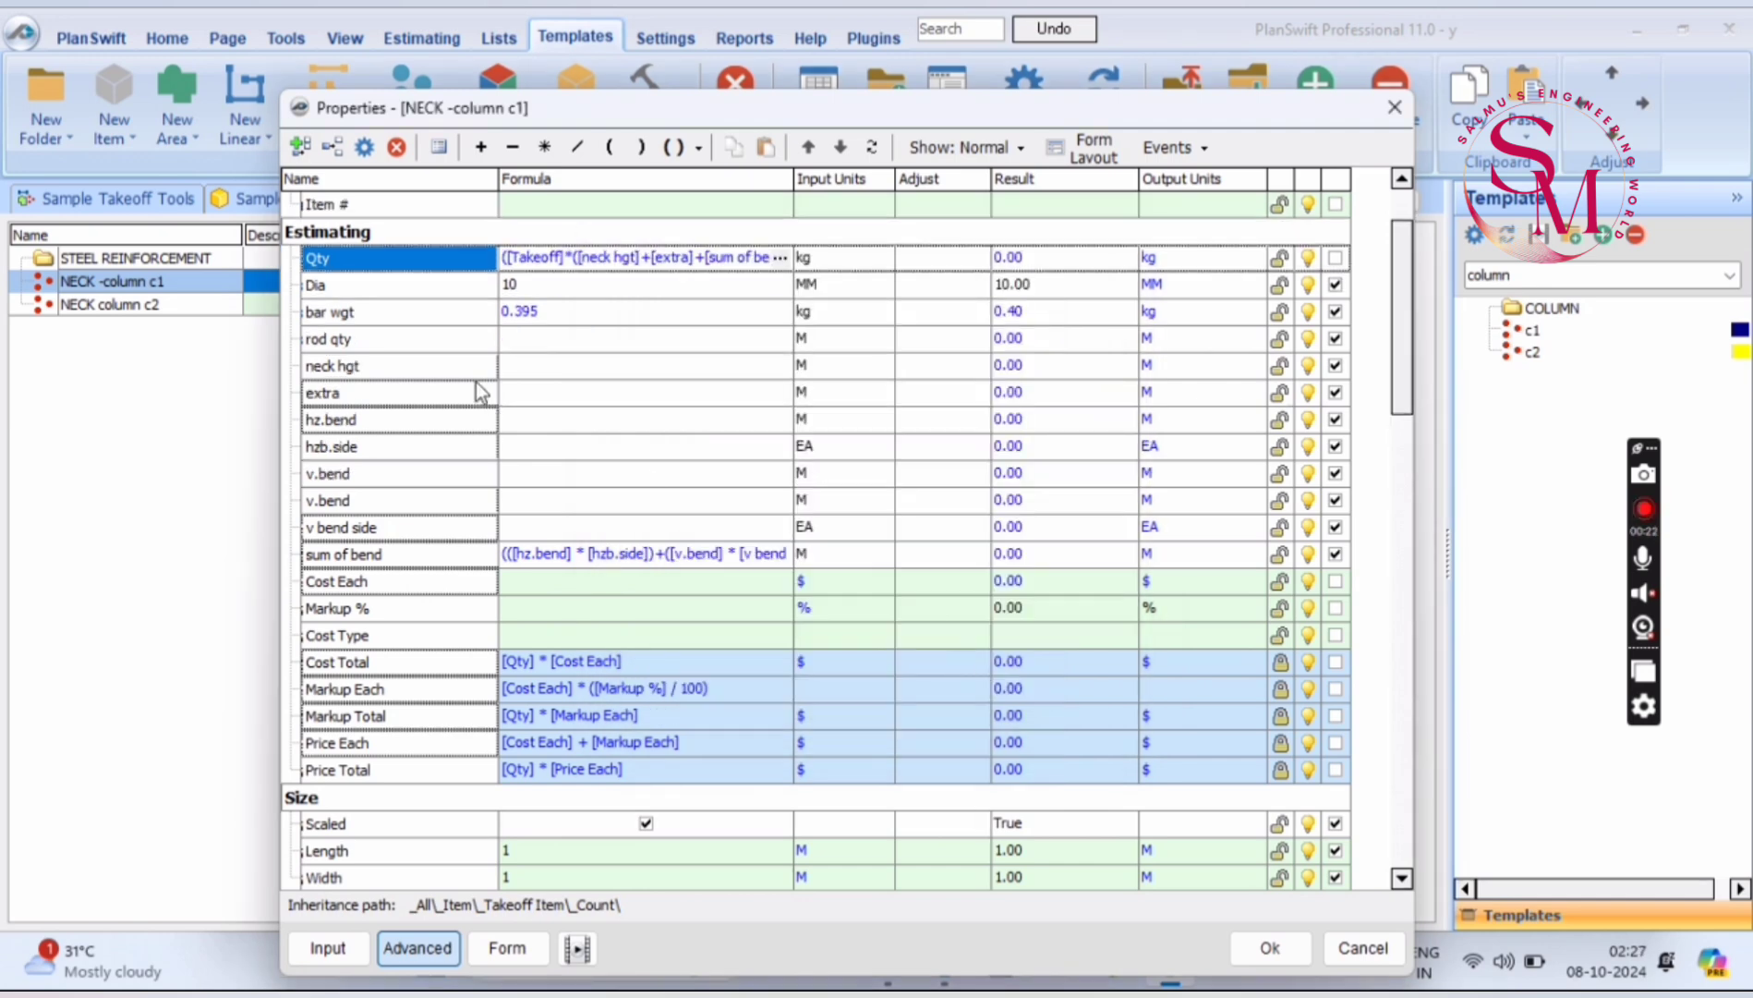
{"action": "scroll", "coordinate": [579, 497], "scroll_direction": "up", "scroll_amount": 6}
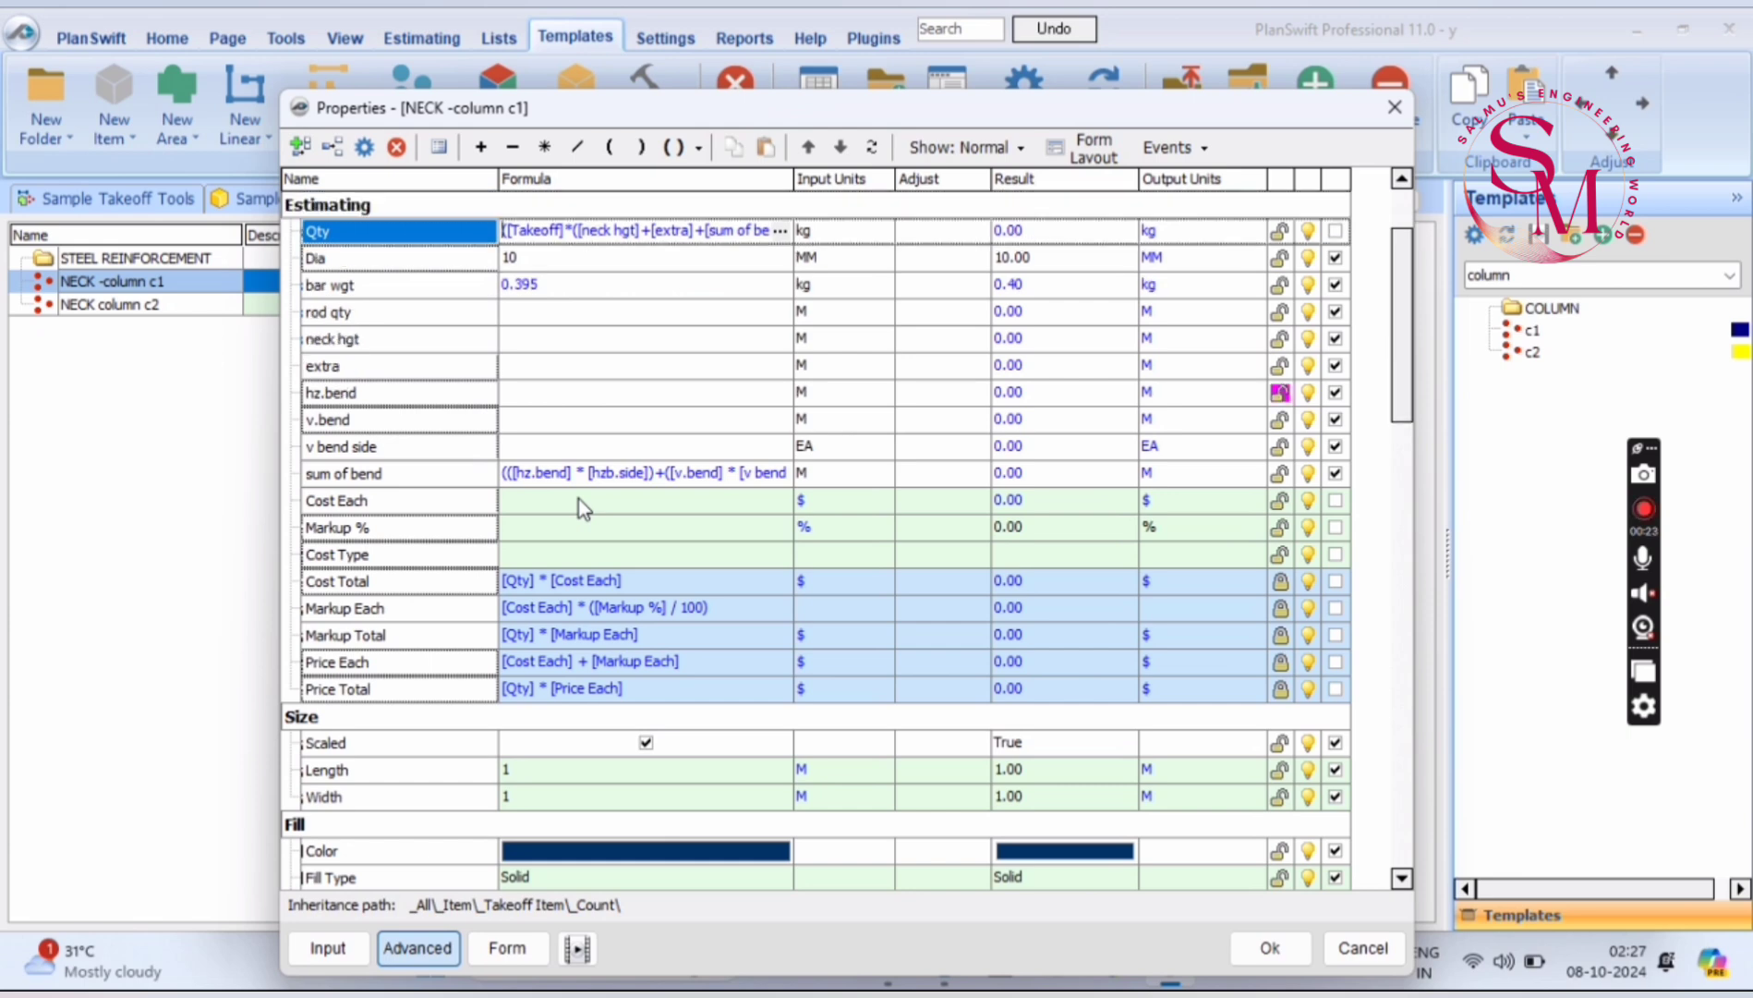
{"action": "scroll", "coordinate": [578, 507], "scroll_direction": "down", "scroll_amount": 6}
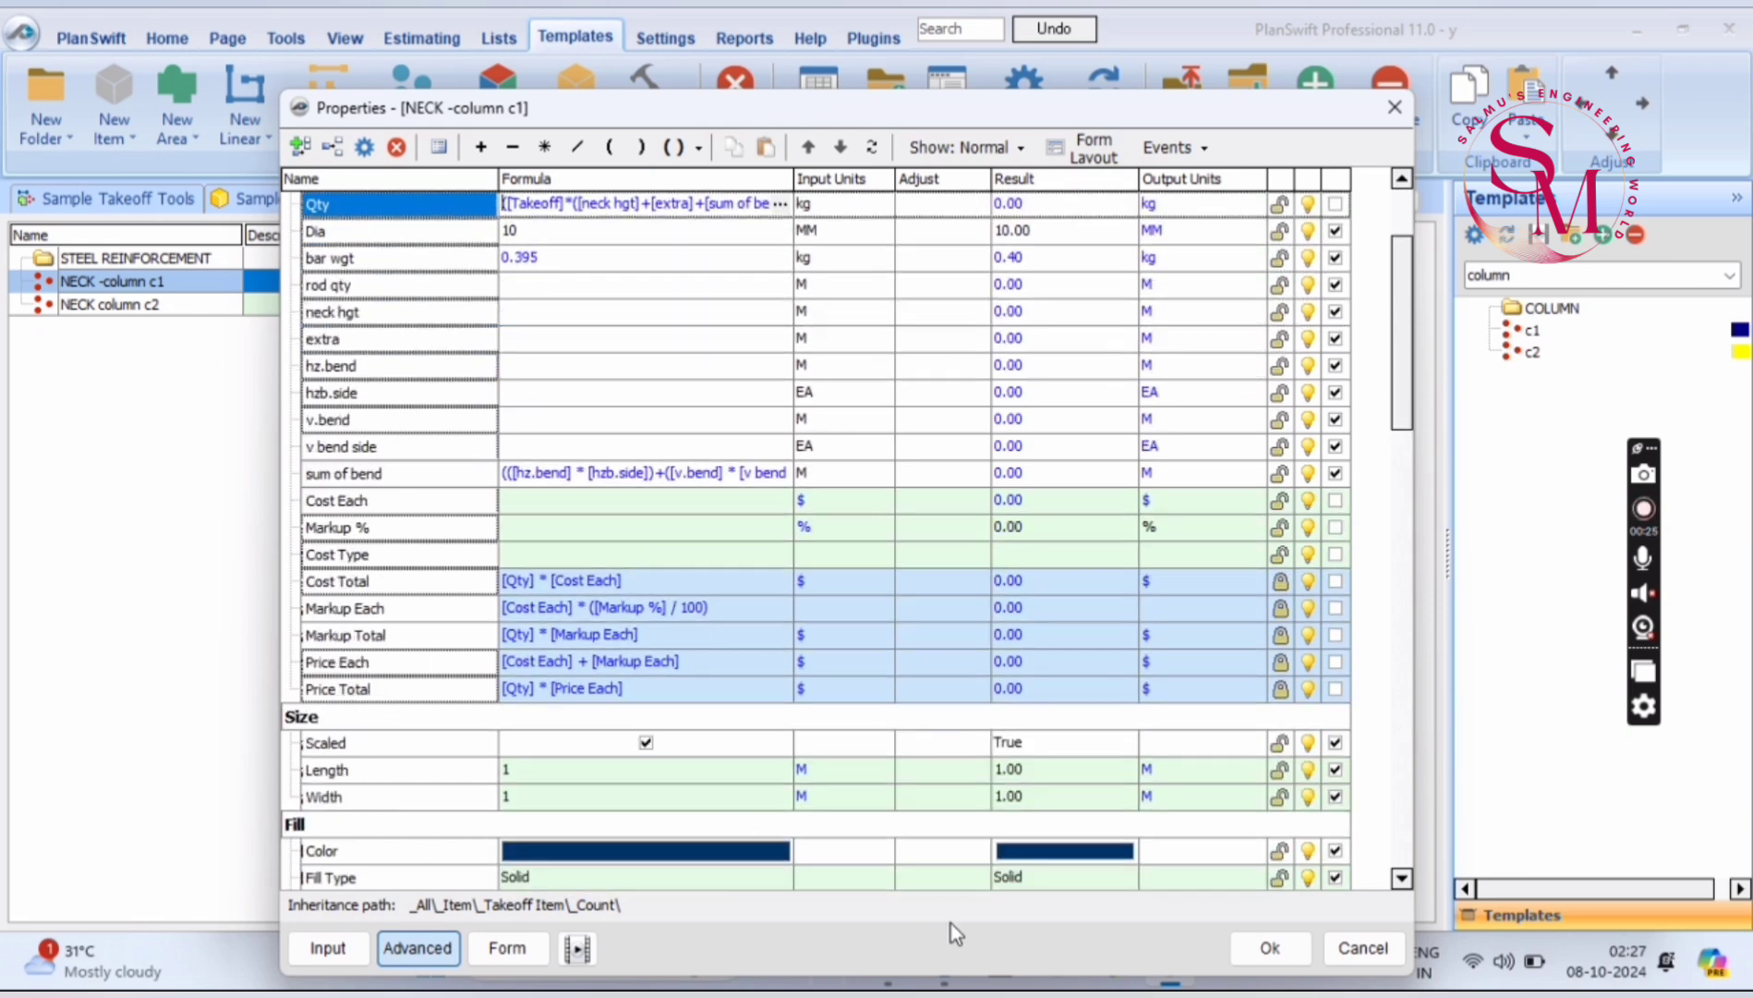
{"action": "left_click", "coordinate": [520, 959]}
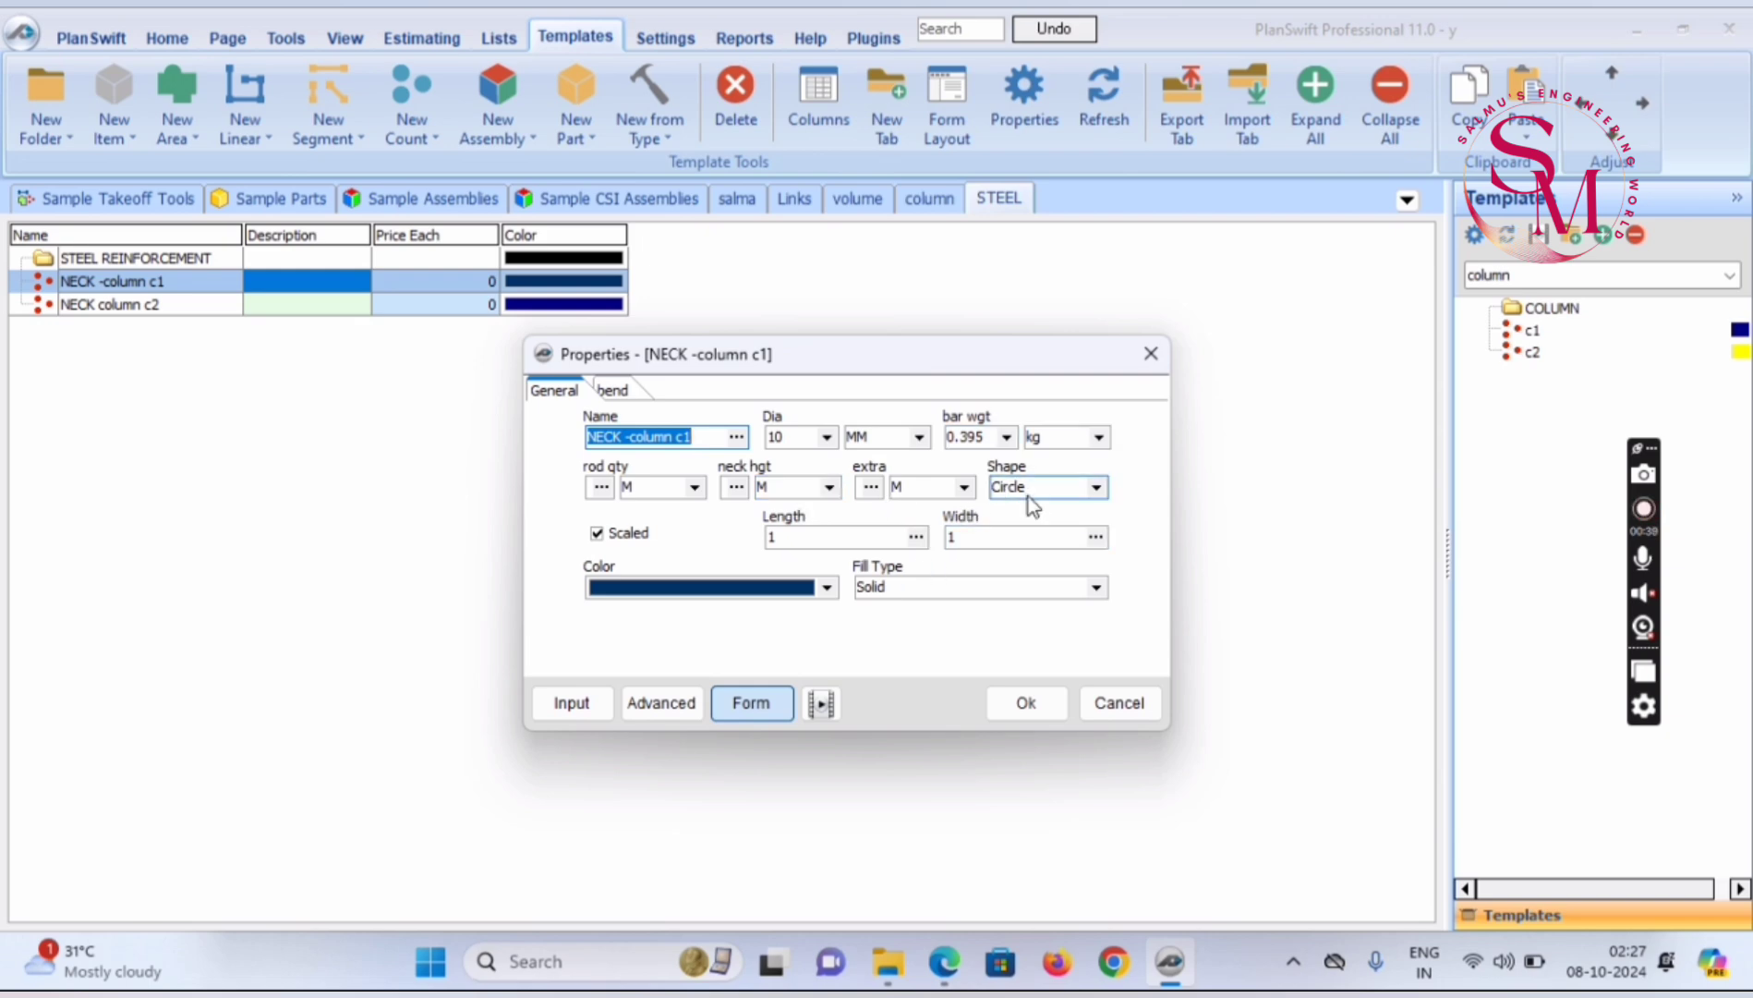
{"action": "left_click", "coordinate": [644, 710]}
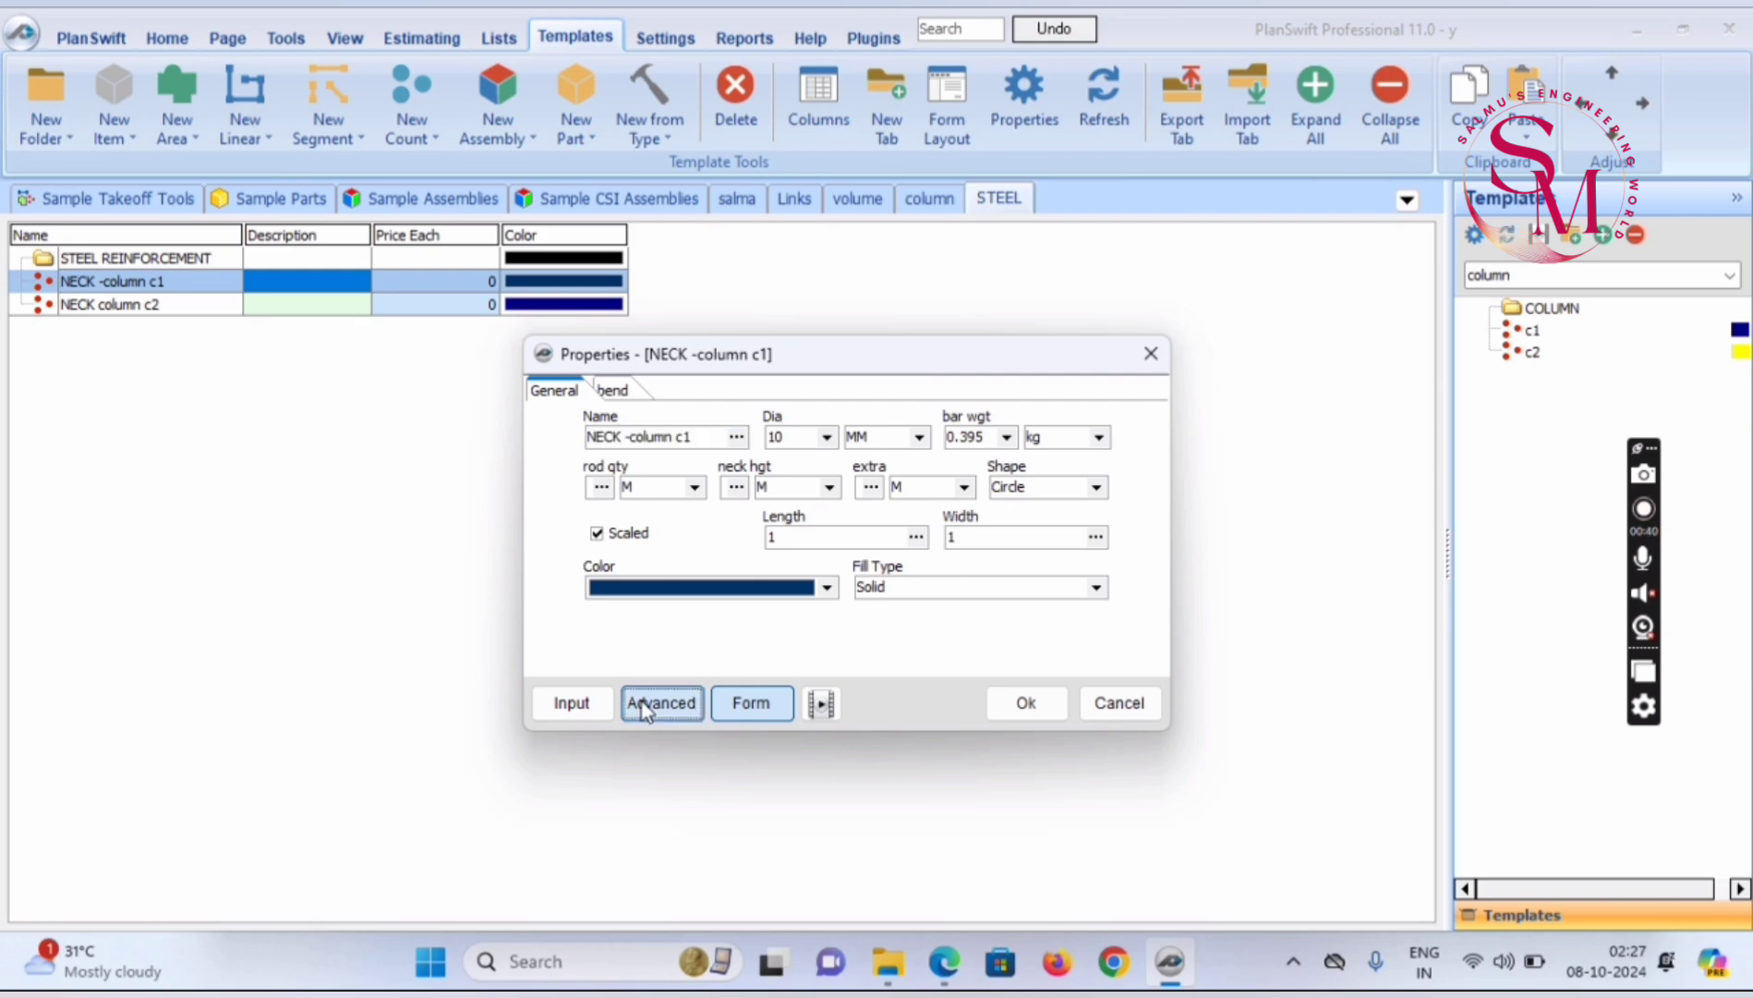
Exclude the Scaled, Length and Width properties of NECK -column c1 from its input form
{"action": "left_click", "coordinate": [644, 708]}
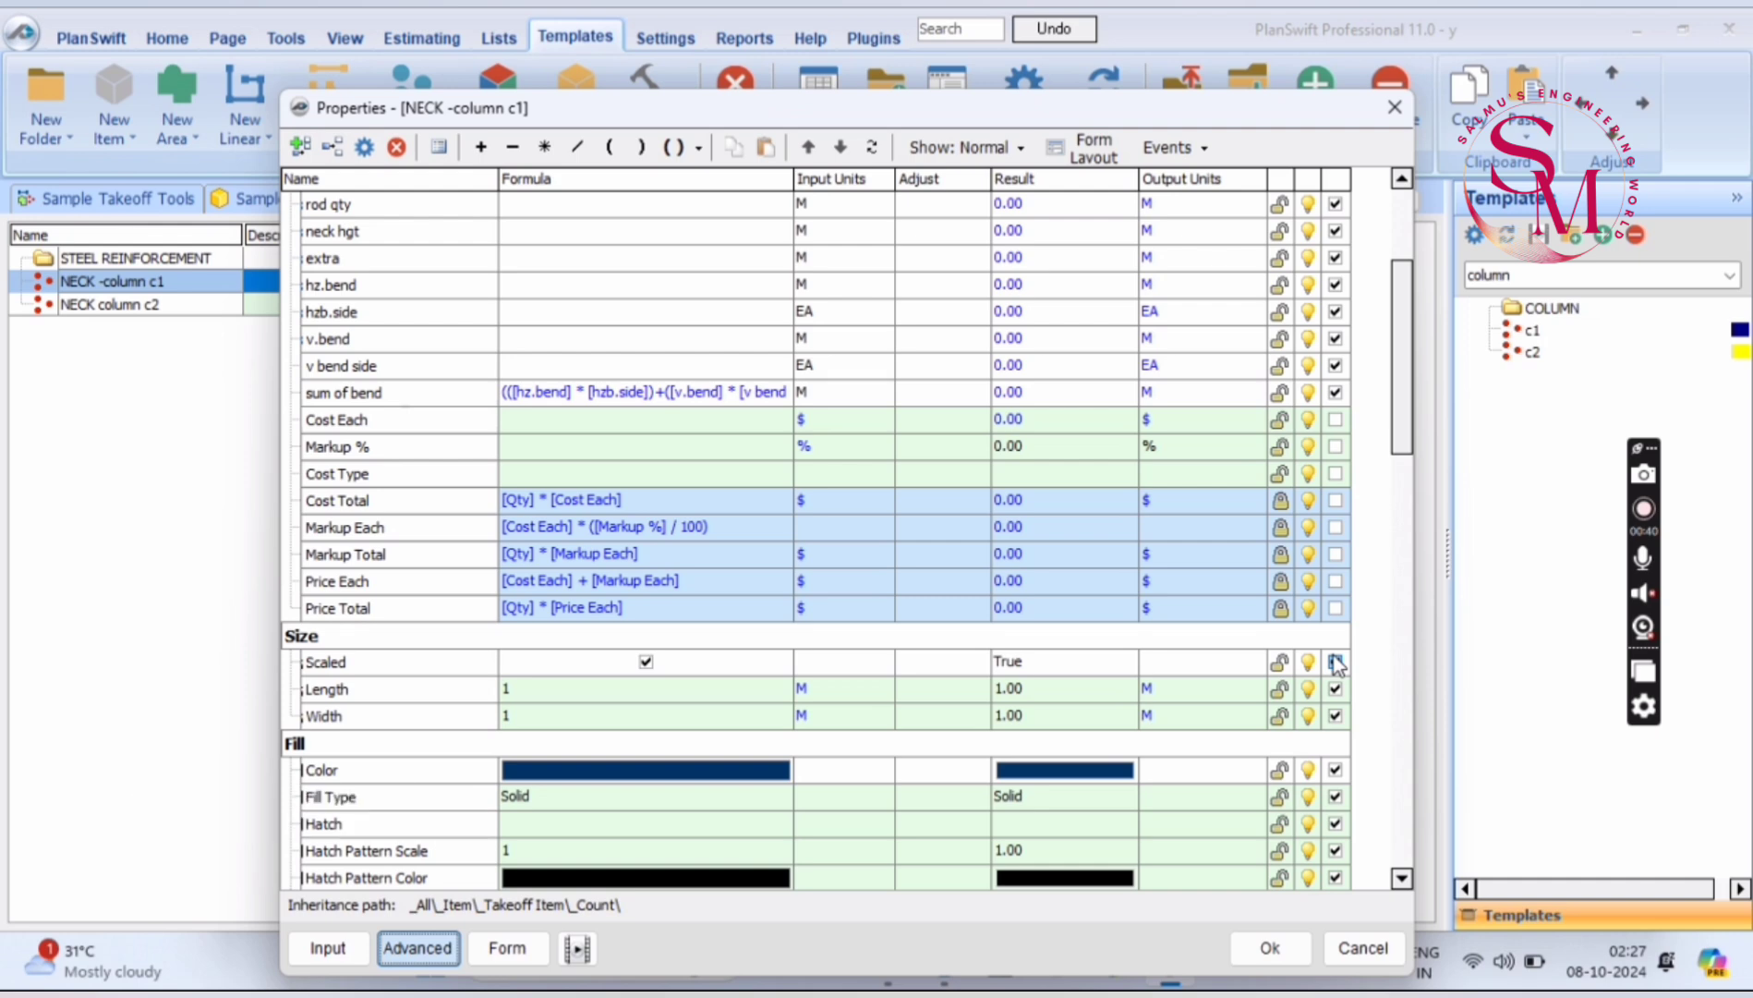
{"action": "left_click", "coordinate": [1336, 662]}
{"action": "left_click", "coordinate": [1336, 690]}
{"action": "left_click", "coordinate": [1336, 716]}
{"action": "scroll", "coordinate": [1340, 711], "scroll_direction": "down", "scroll_amount": 2}
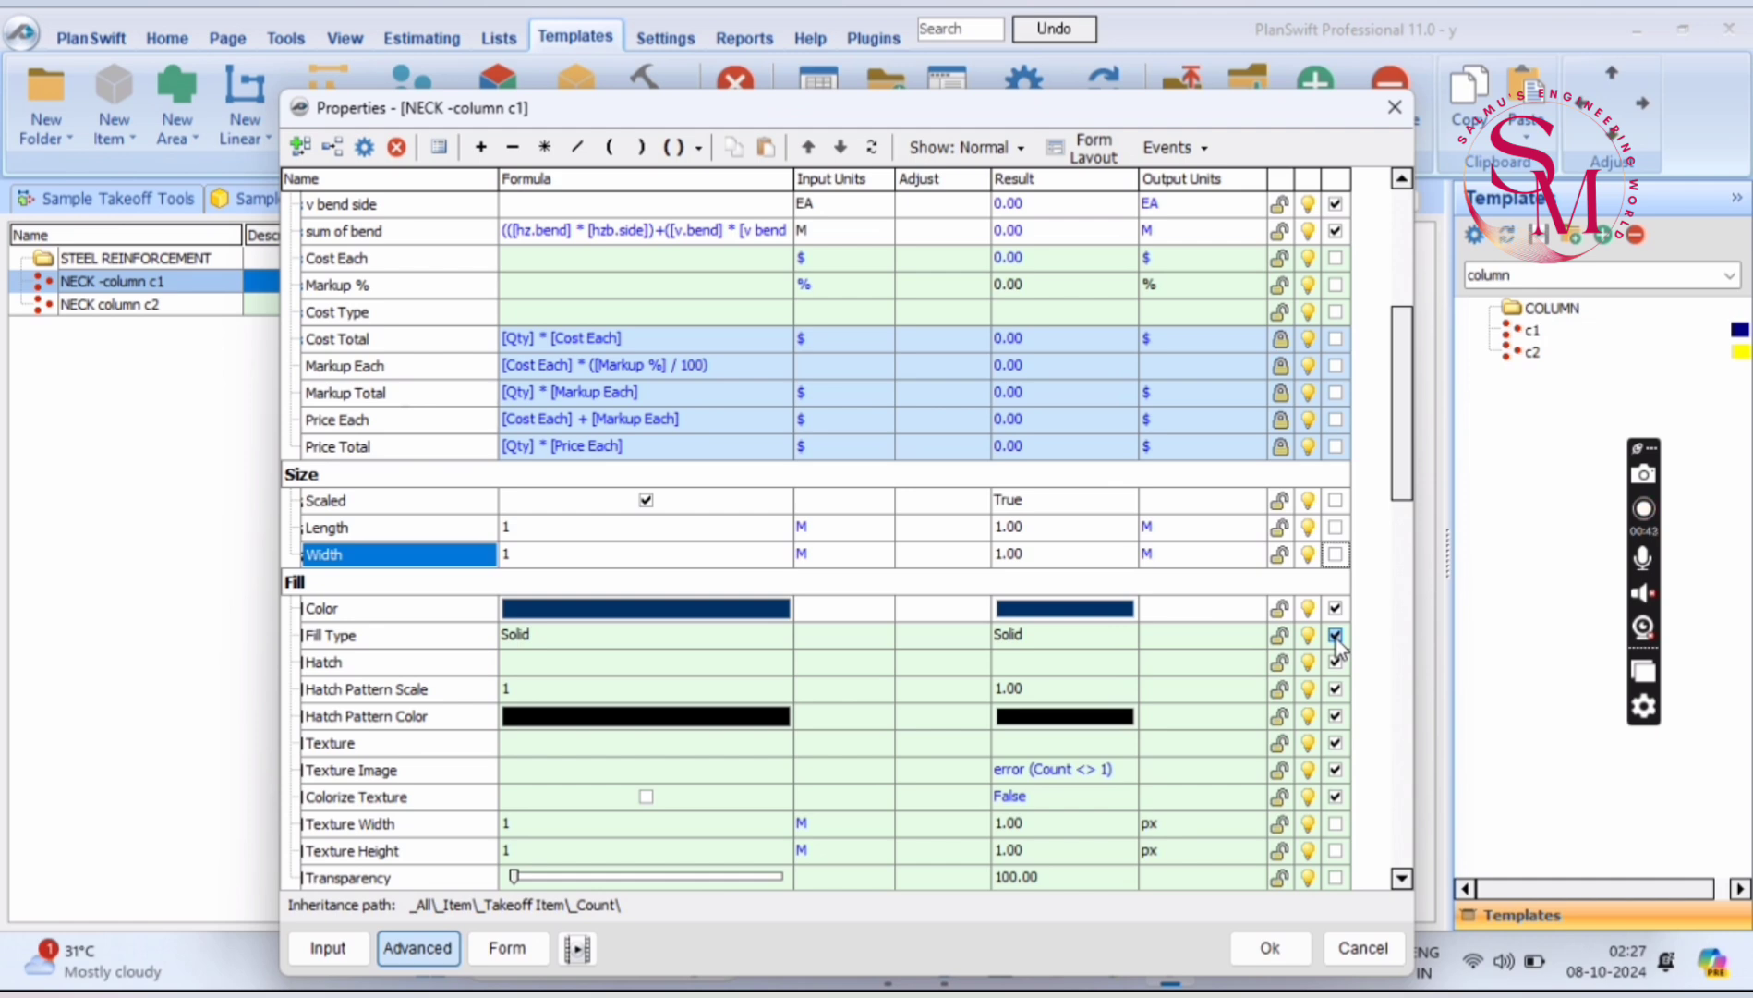
Exclude Fill Type, Hatch, Hatch Pattern Scale and Colorize Texture from NECK -column c1's input form and save the properties
{"action": "left_click", "coordinate": [1336, 634]}
{"action": "left_click", "coordinate": [1336, 662]}
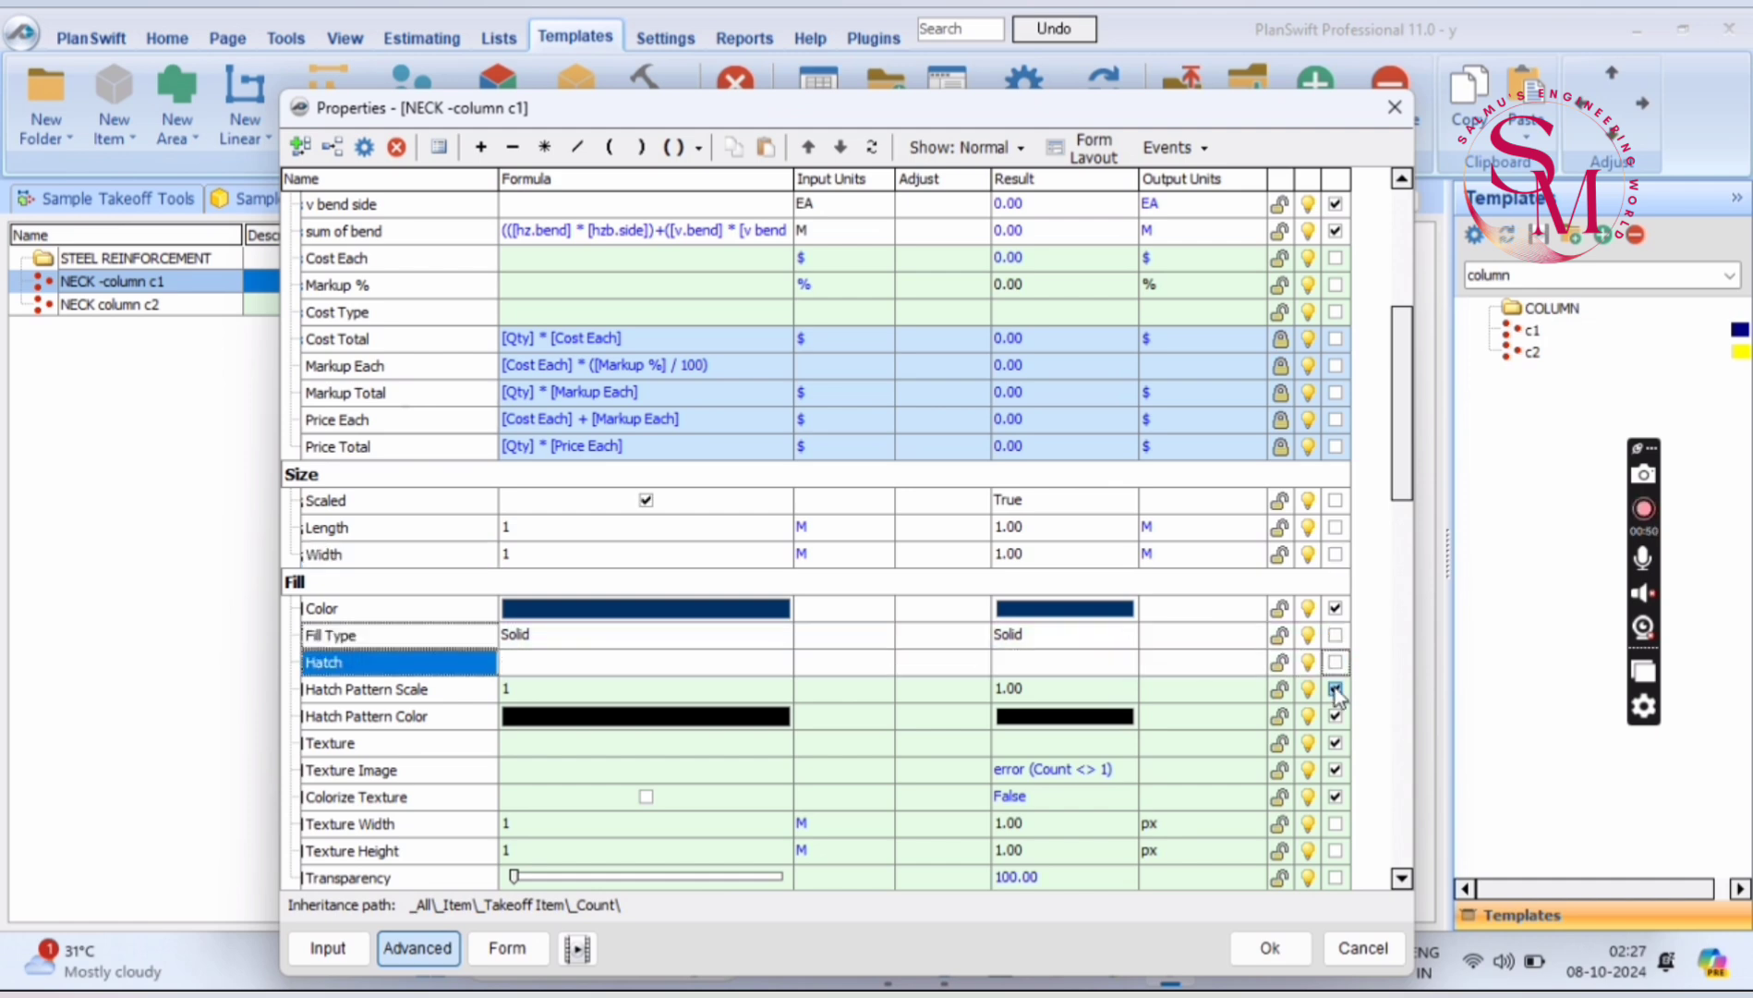
{"action": "left_click", "coordinate": [1336, 689]}
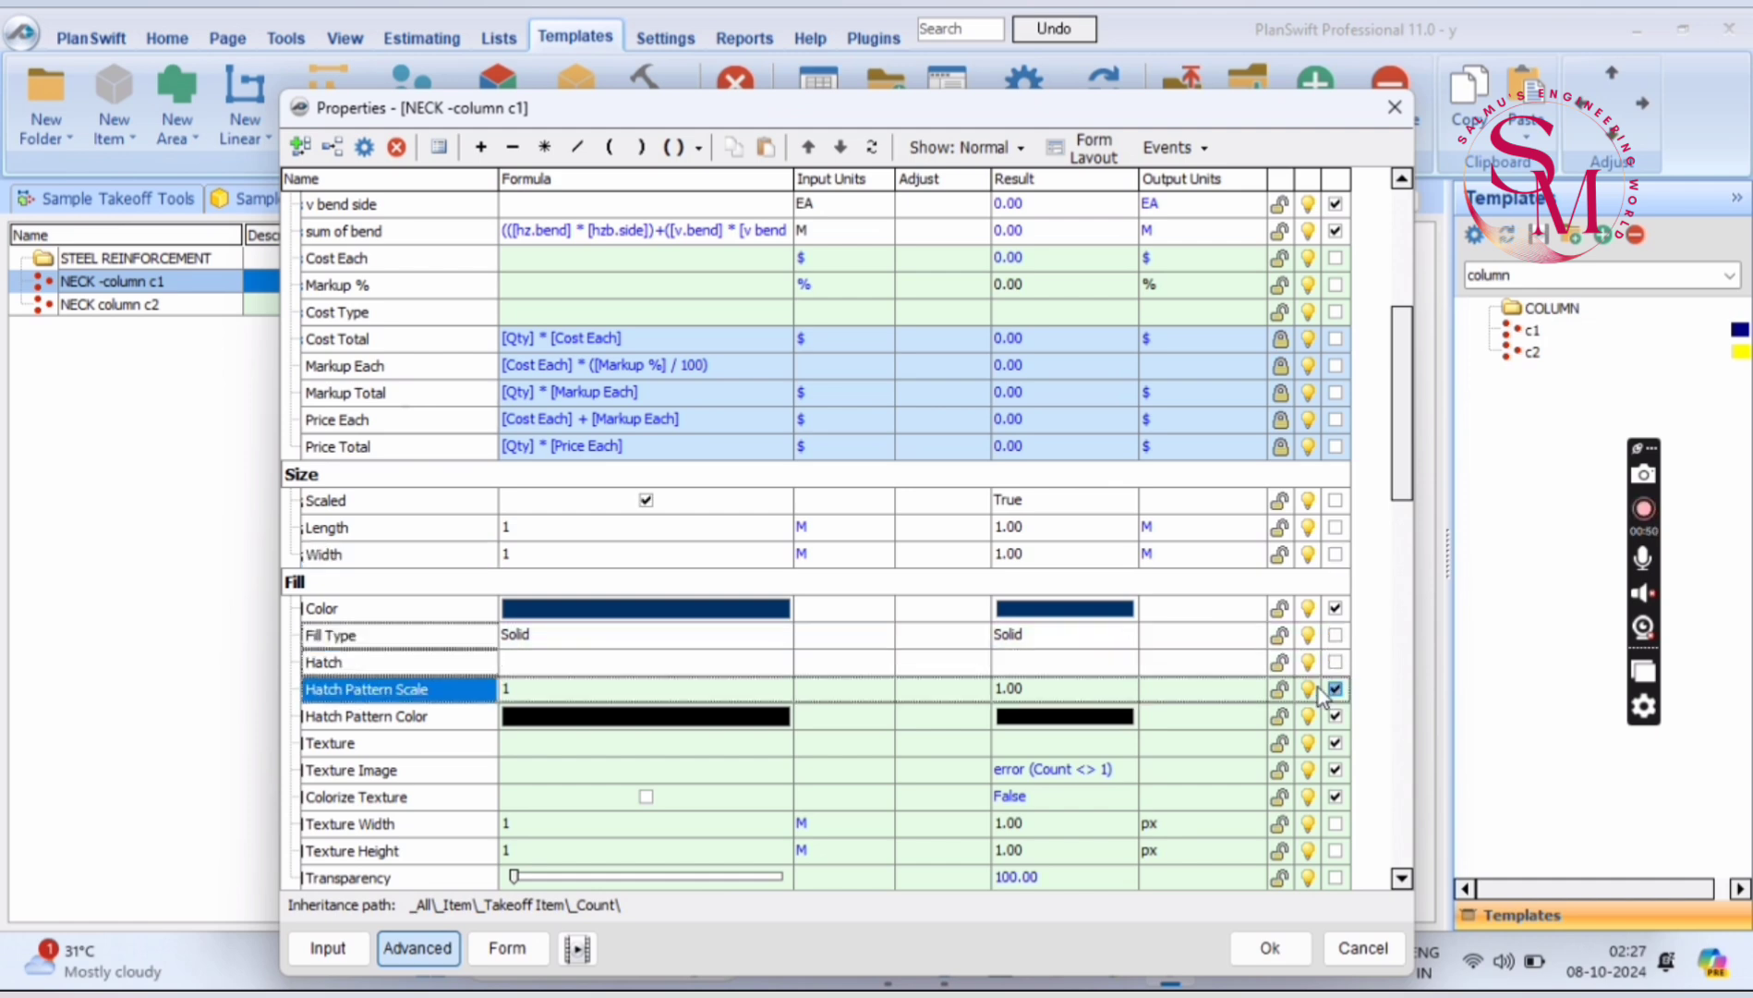
{"action": "left_click", "coordinate": [1336, 796]}
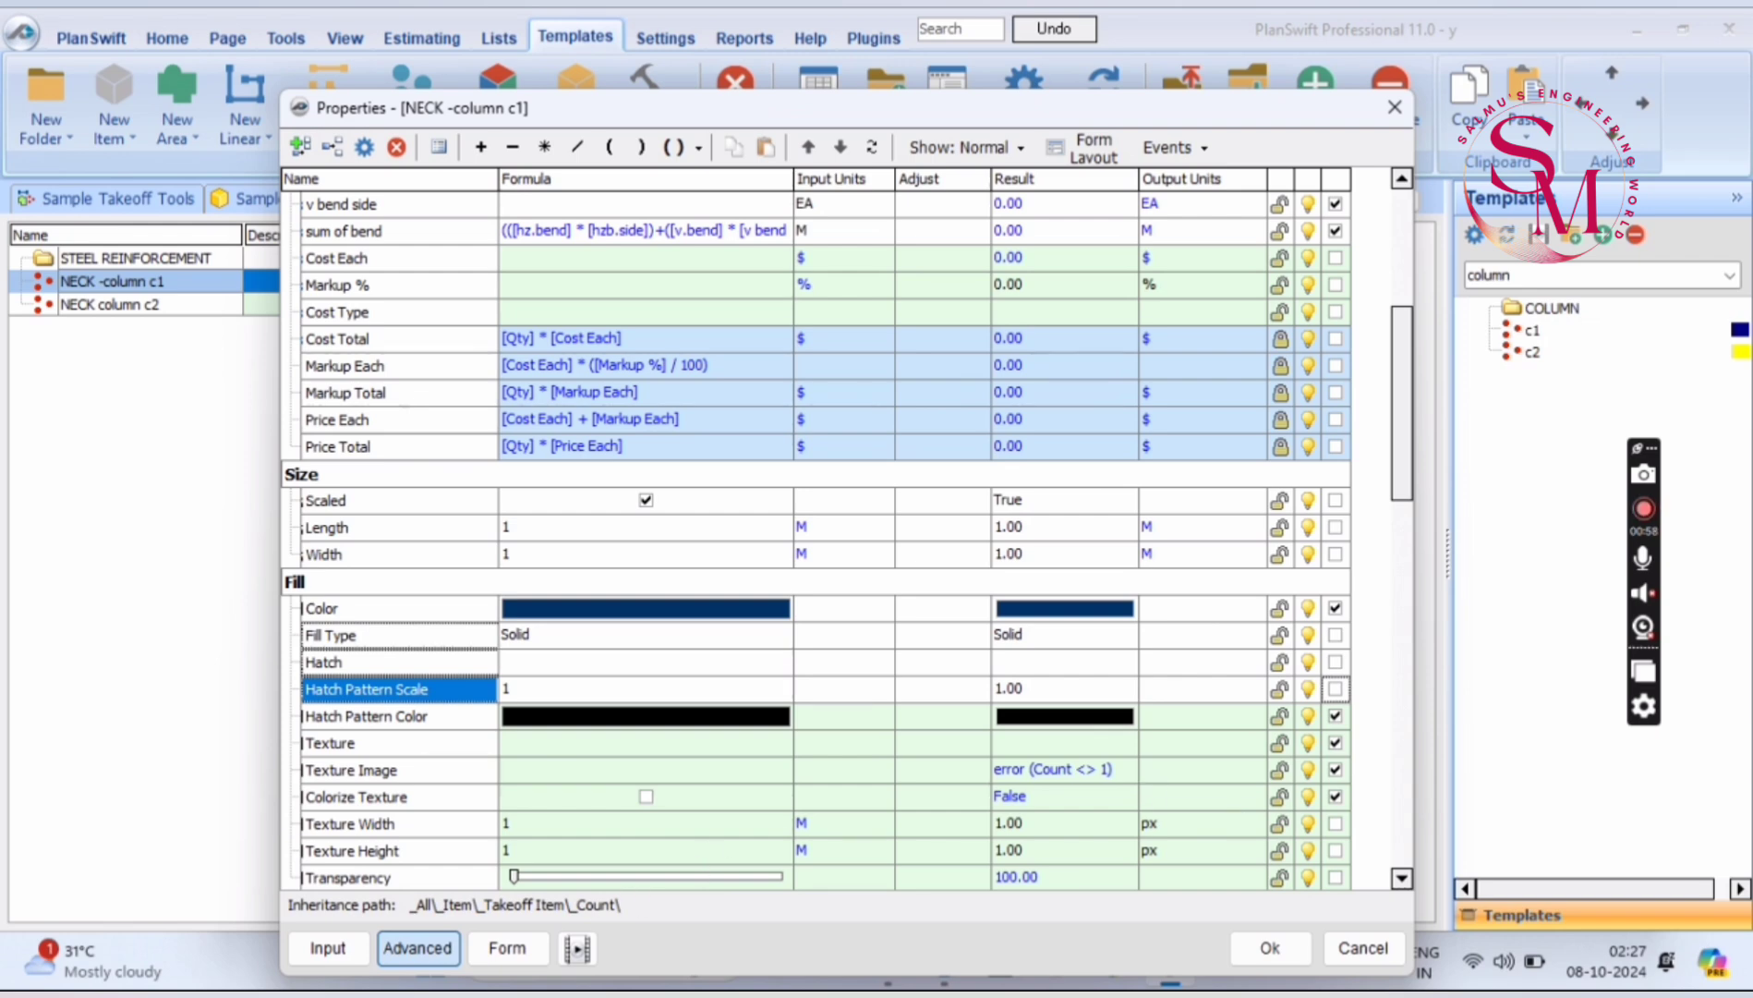
{"action": "left_click", "coordinate": [1257, 947]}
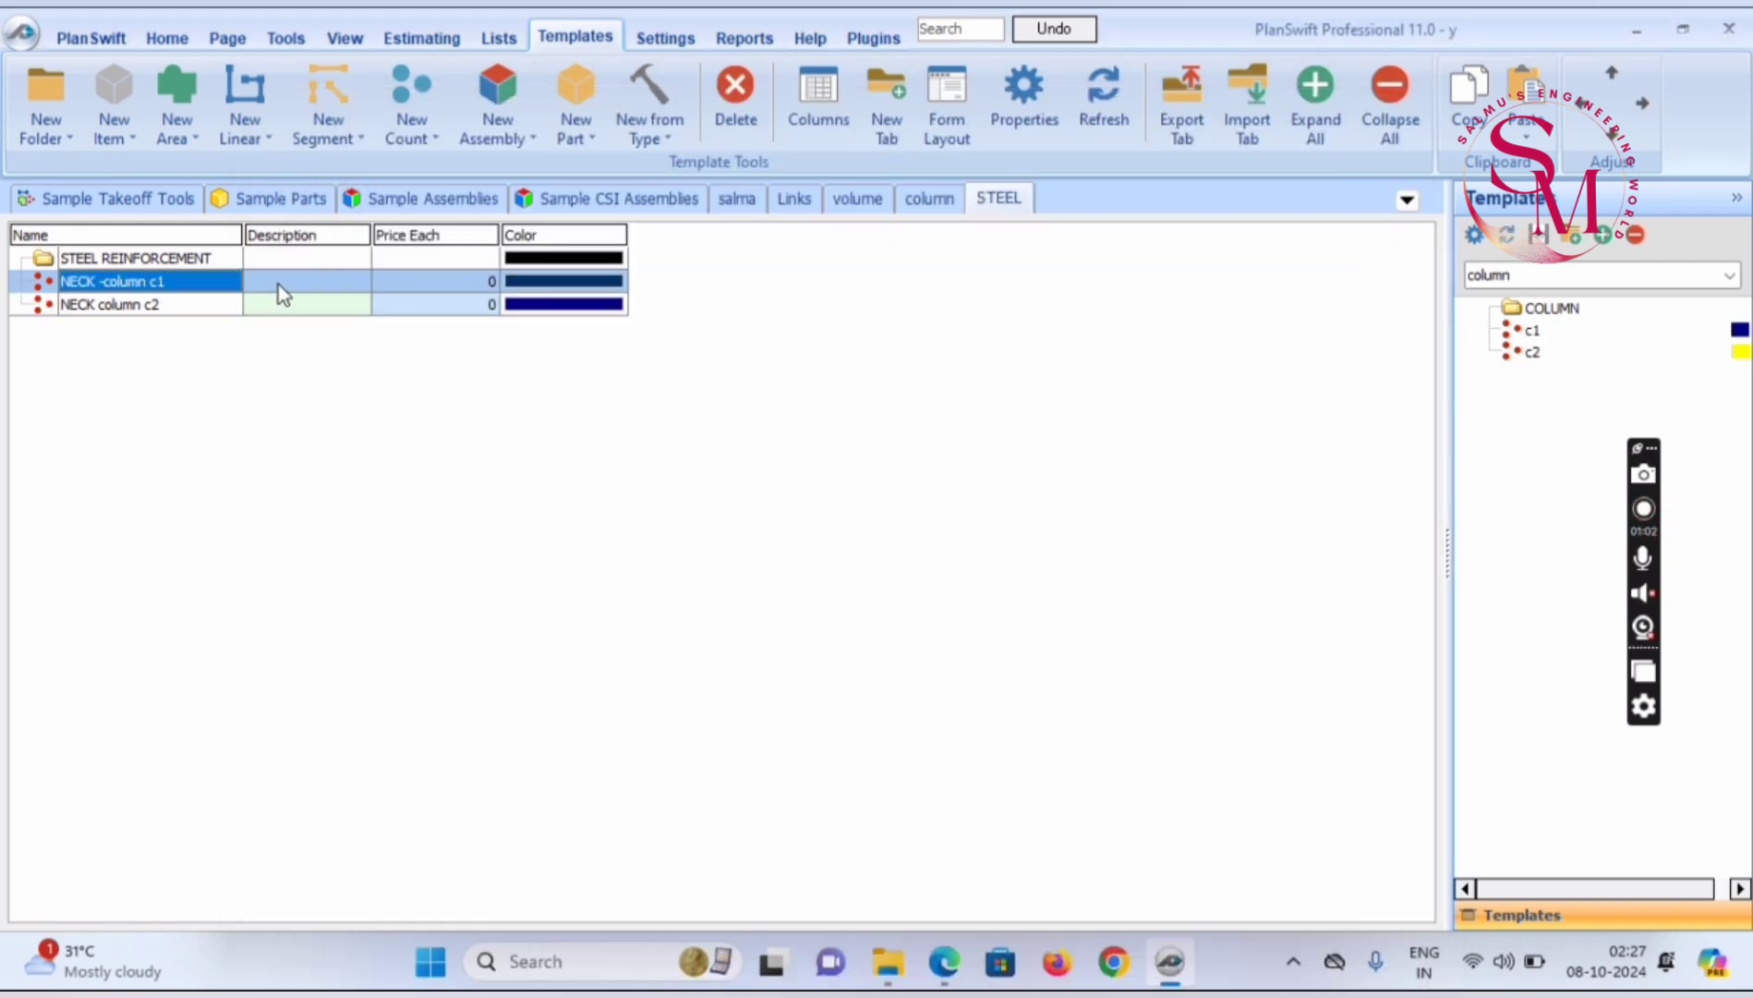
Return to the plan drawing, load the STEEL template set and select the NECK -column c1 item for takeoff
{"action": "left_click", "coordinate": [278, 294]}
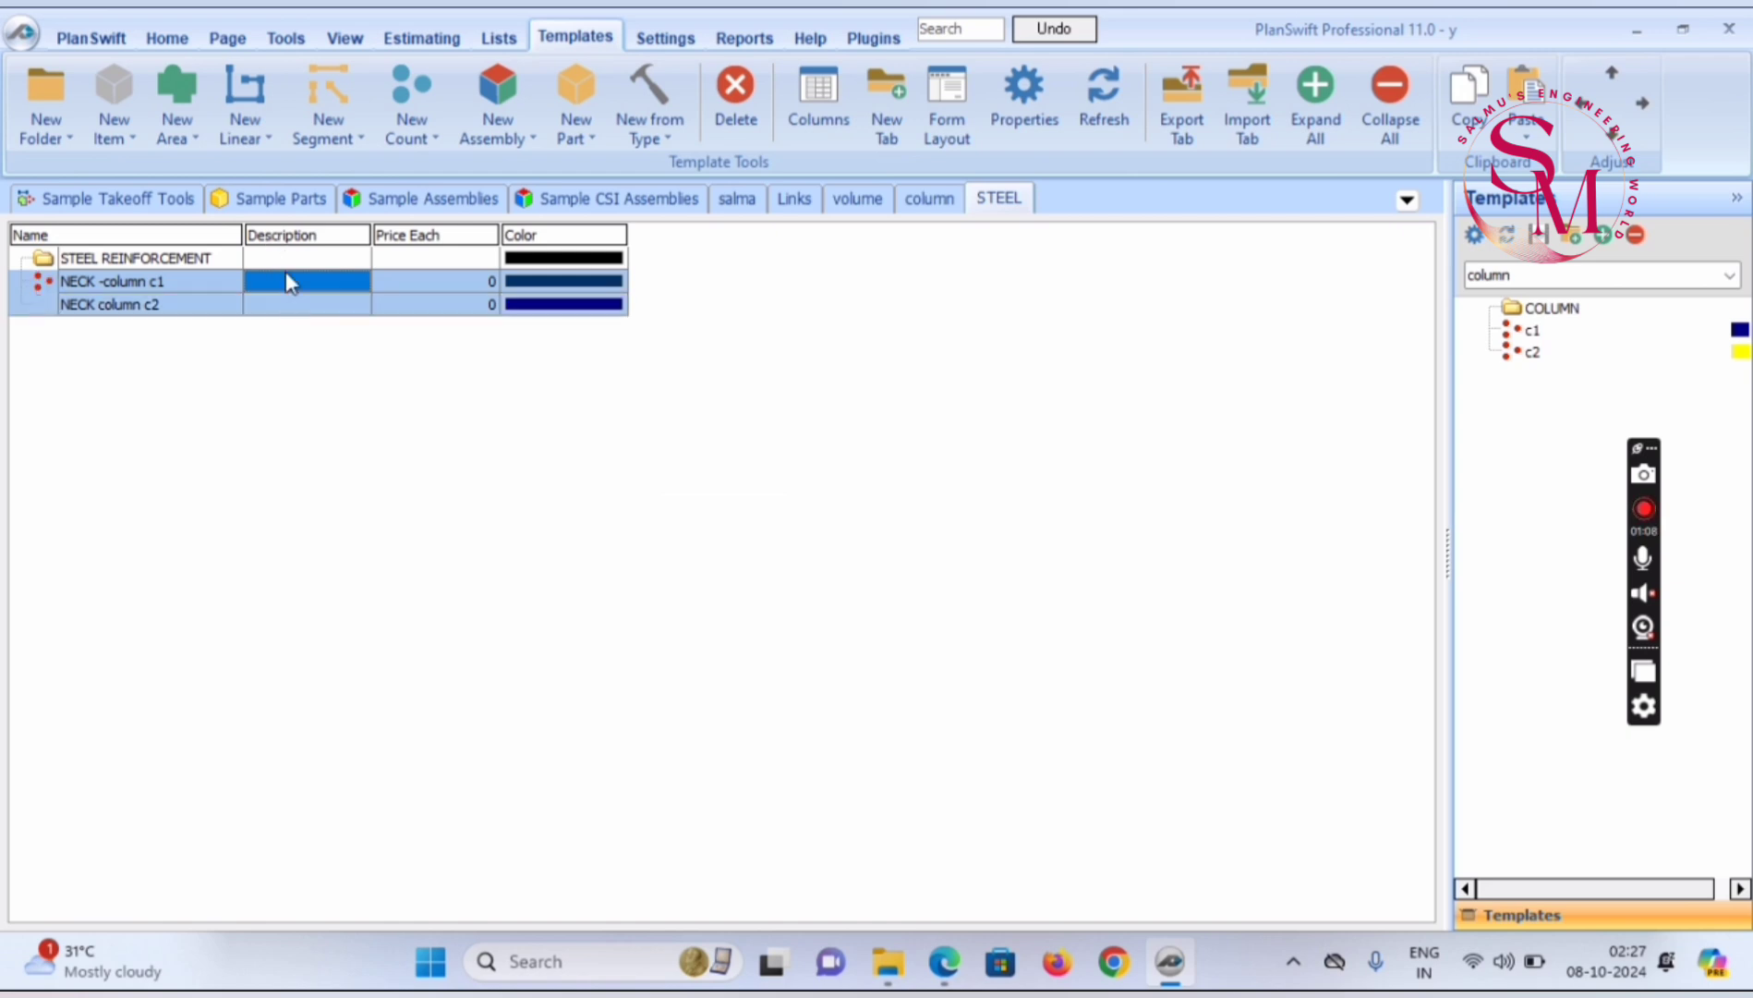
{"action": "left_click", "coordinate": [168, 36]}
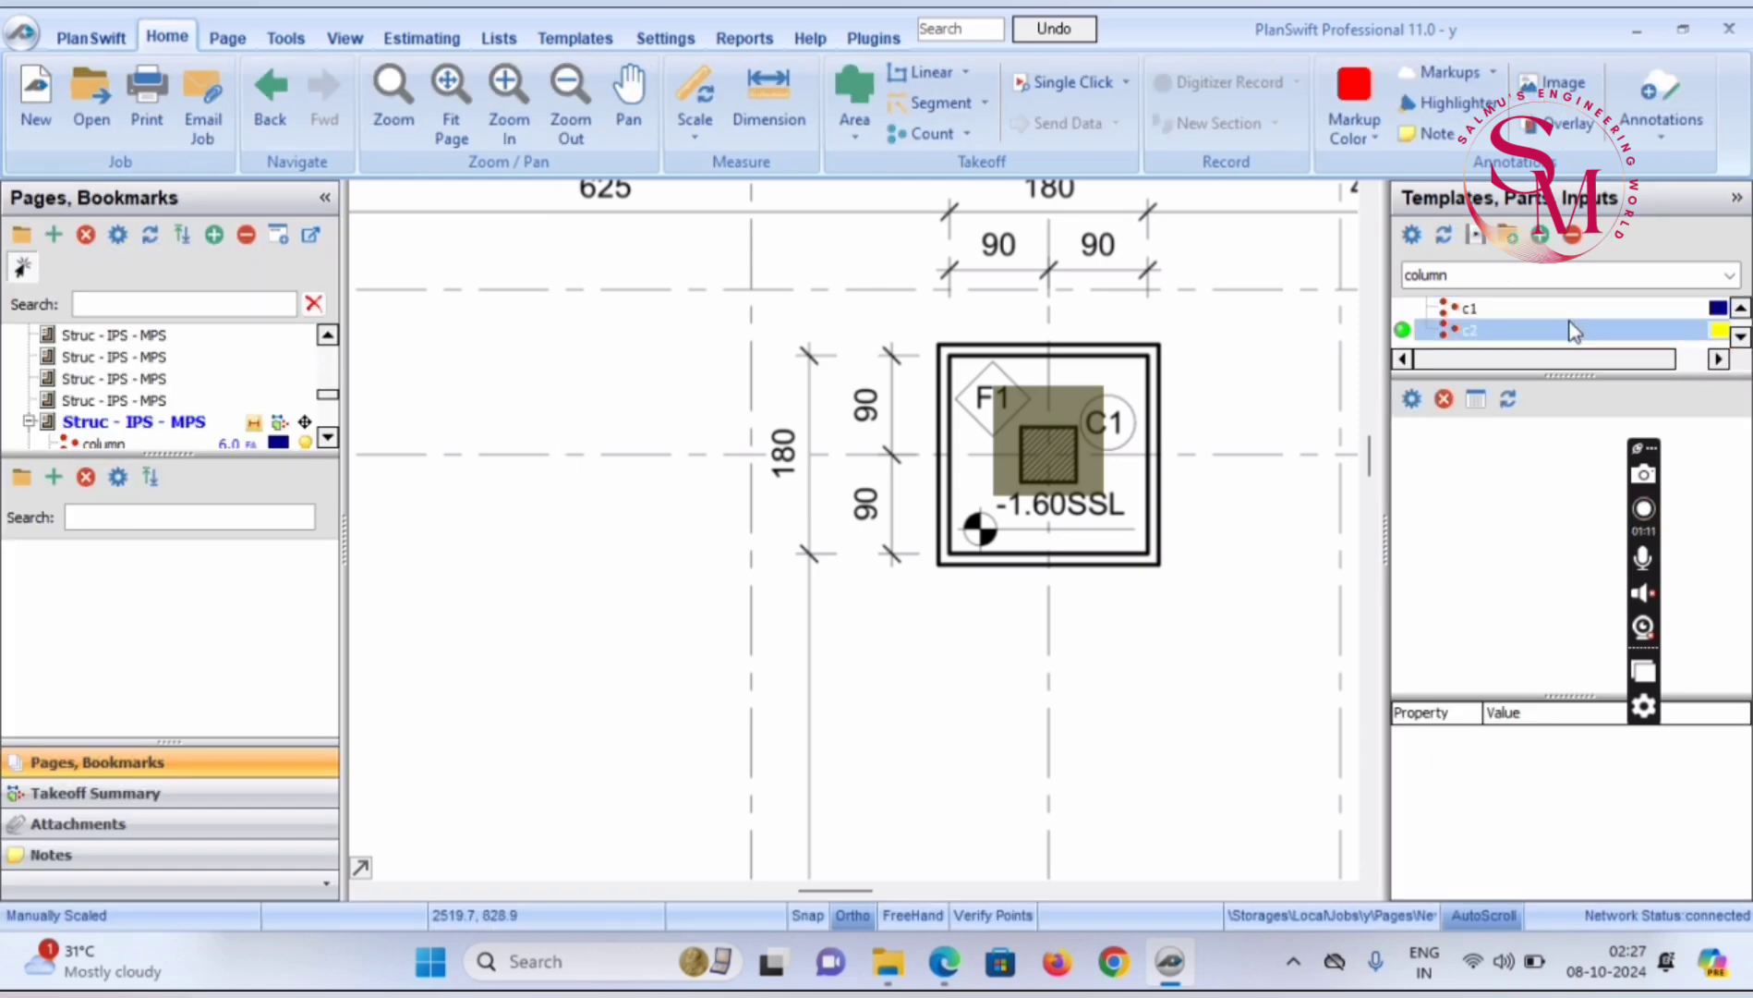
{"action": "scroll", "coordinate": [1575, 333], "scroll_direction": "down", "scroll_amount": 1}
{"action": "left_click", "coordinate": [1729, 274]}
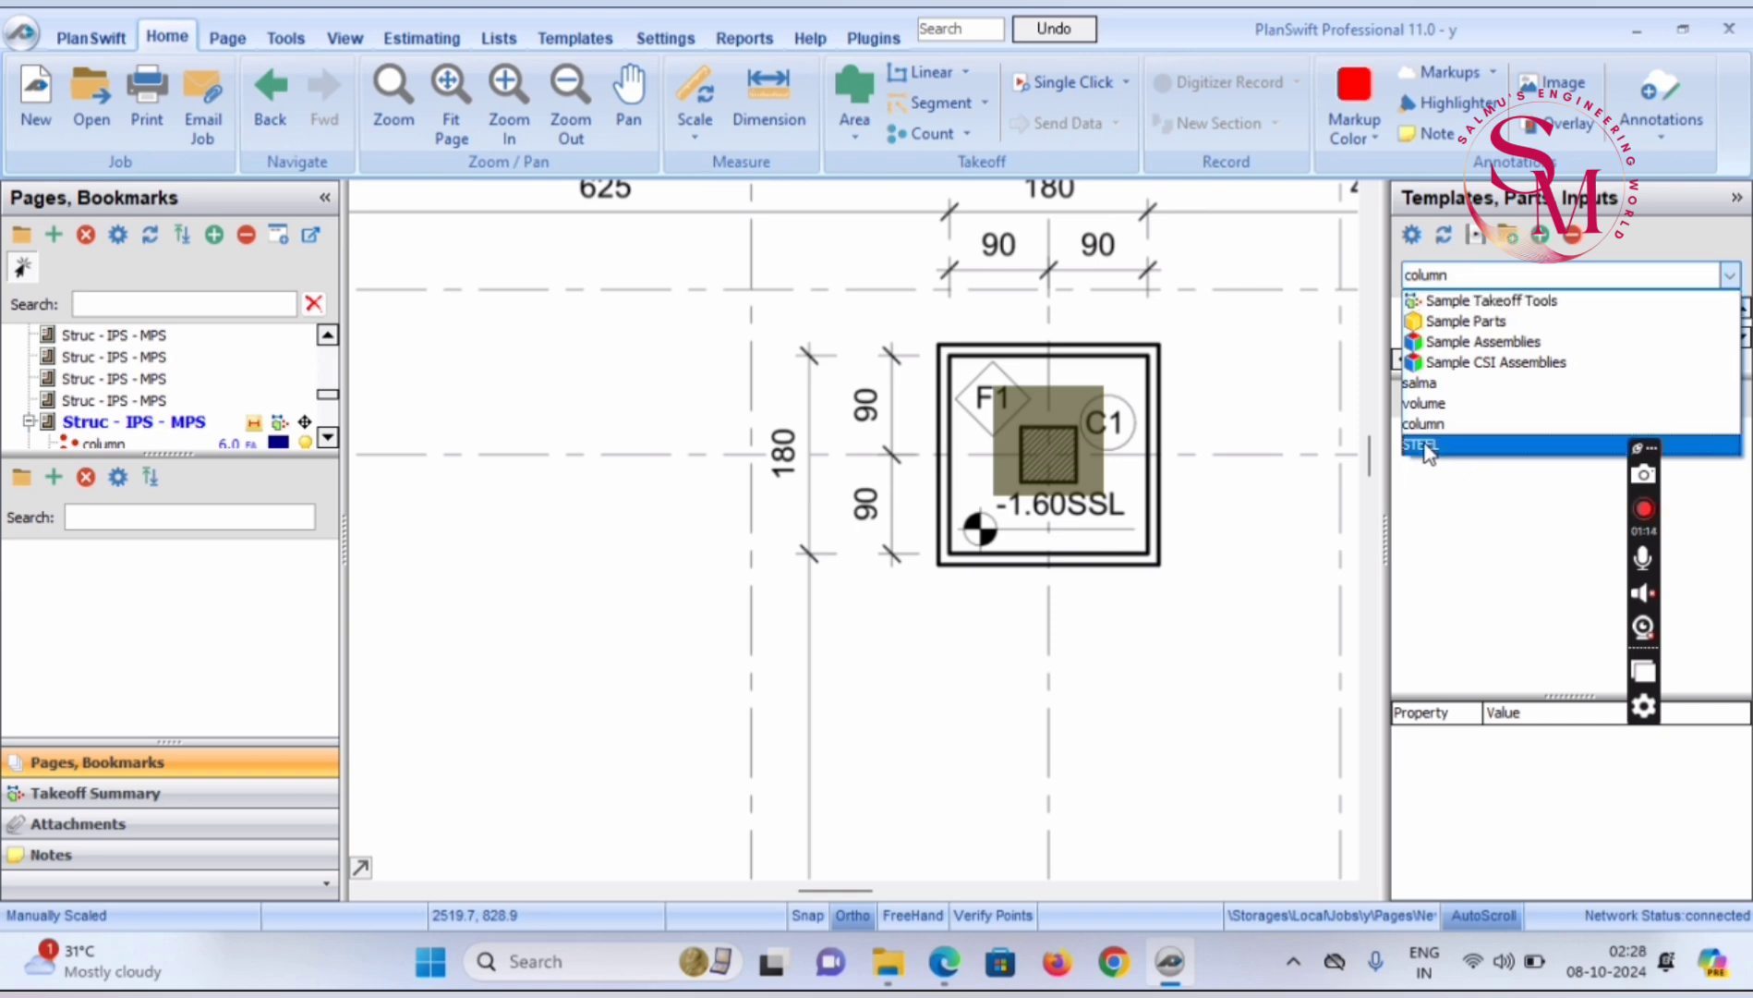
{"action": "left_click", "coordinate": [1427, 447]}
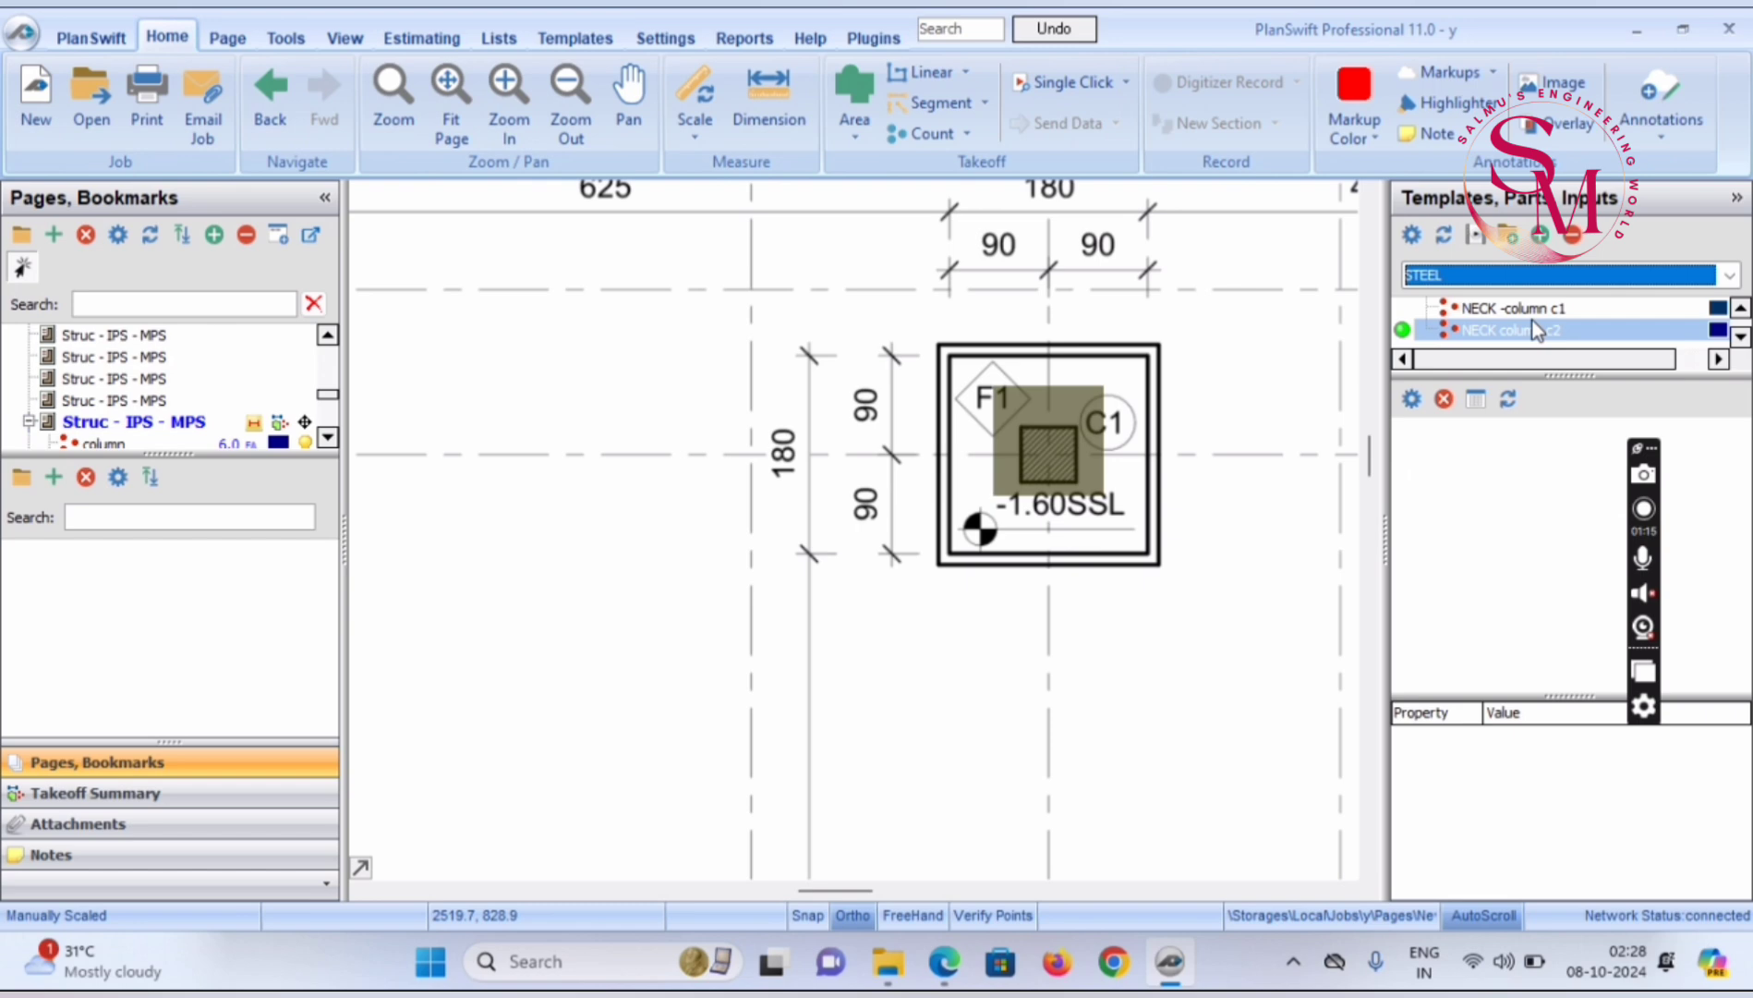
{"action": "left_click", "coordinate": [1411, 310]}
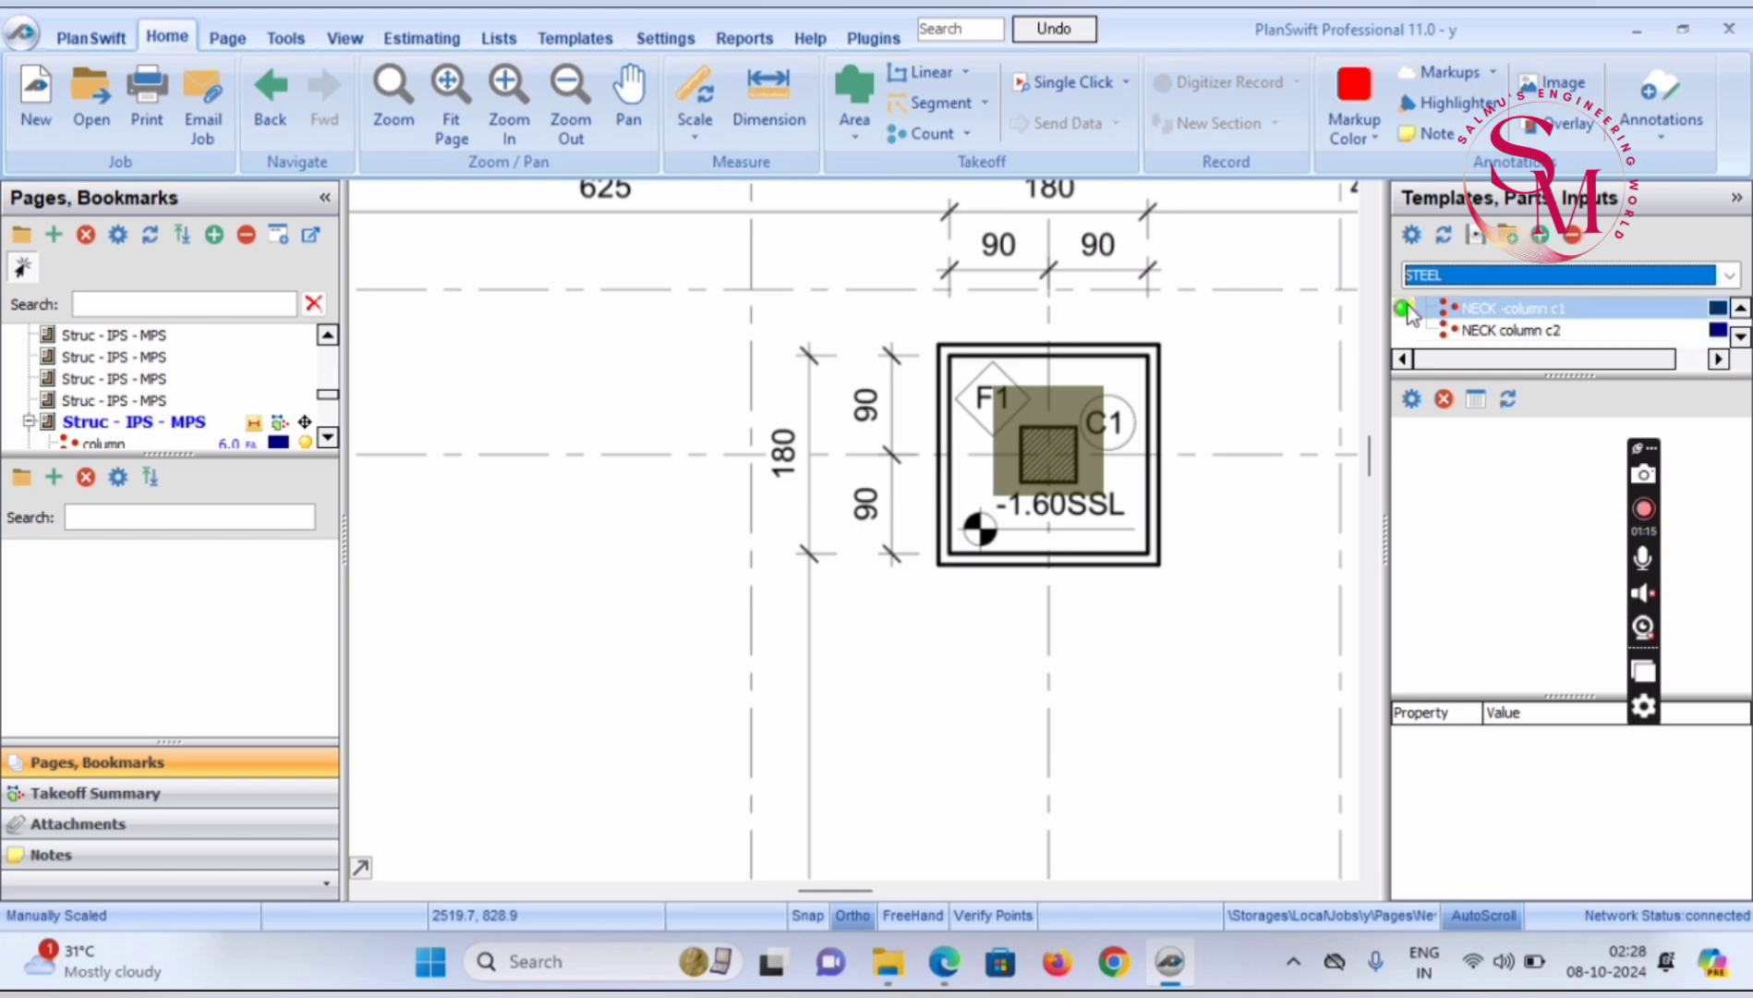
{"action": "double_click", "coordinate": [1411, 310]}
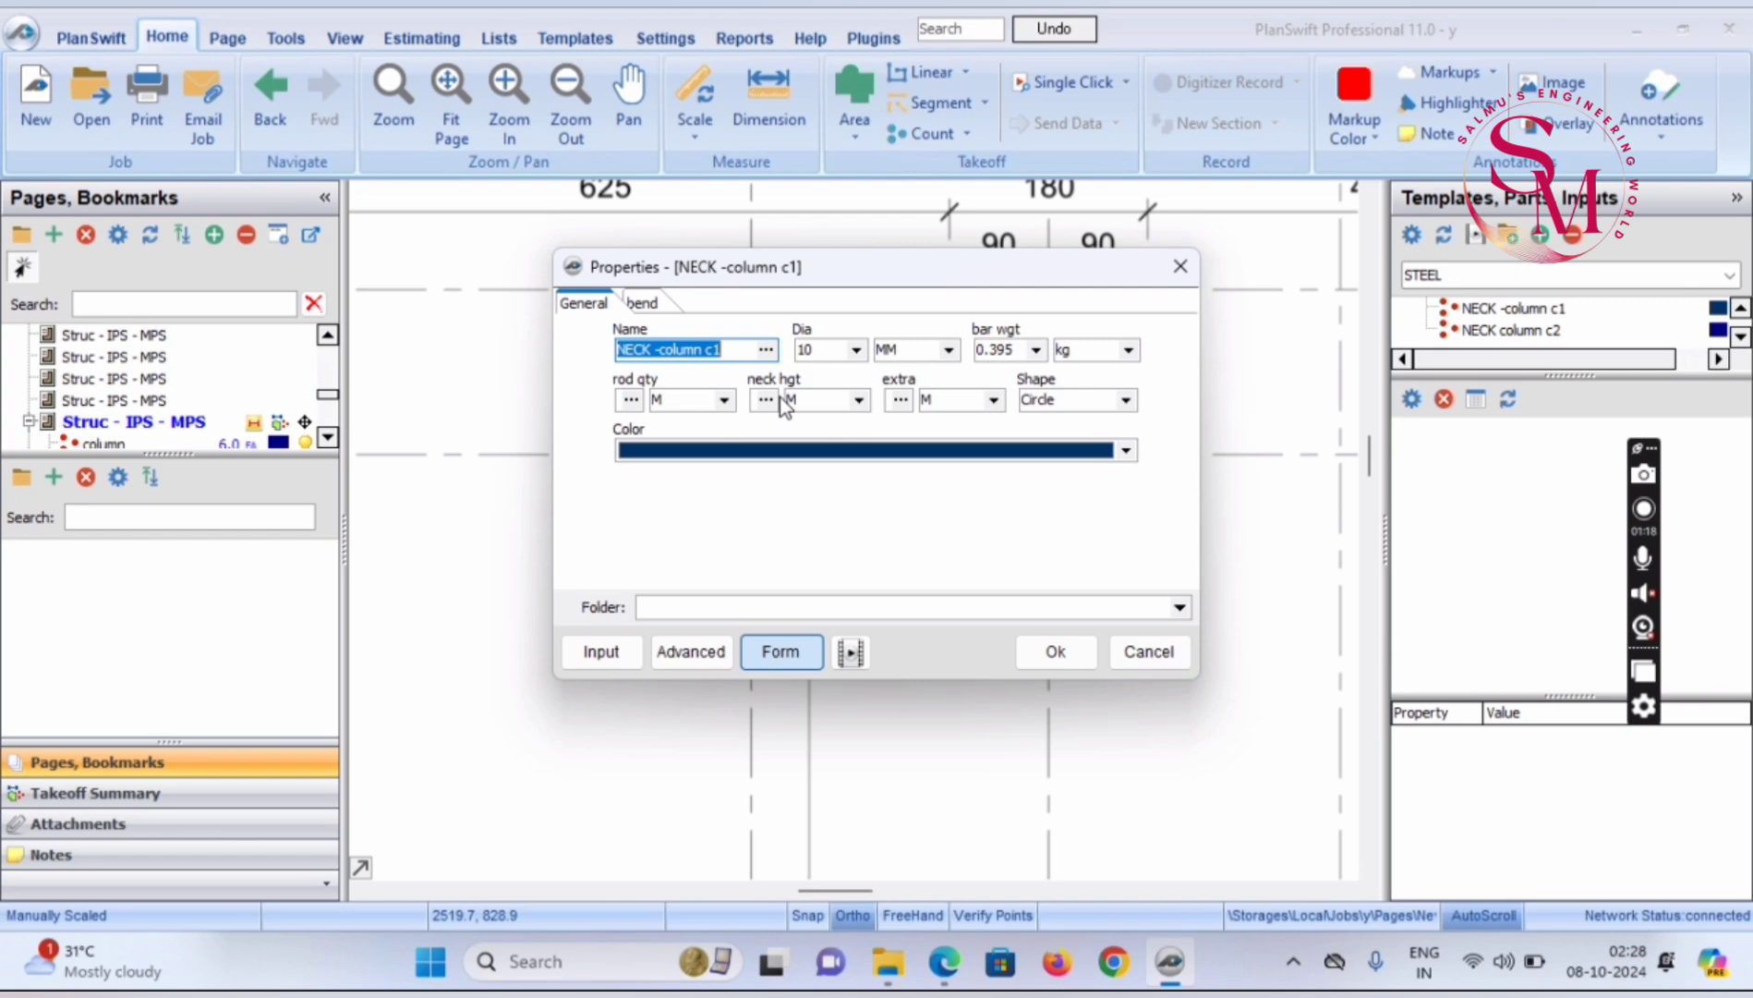
{"action": "left_click", "coordinate": [690, 651]}
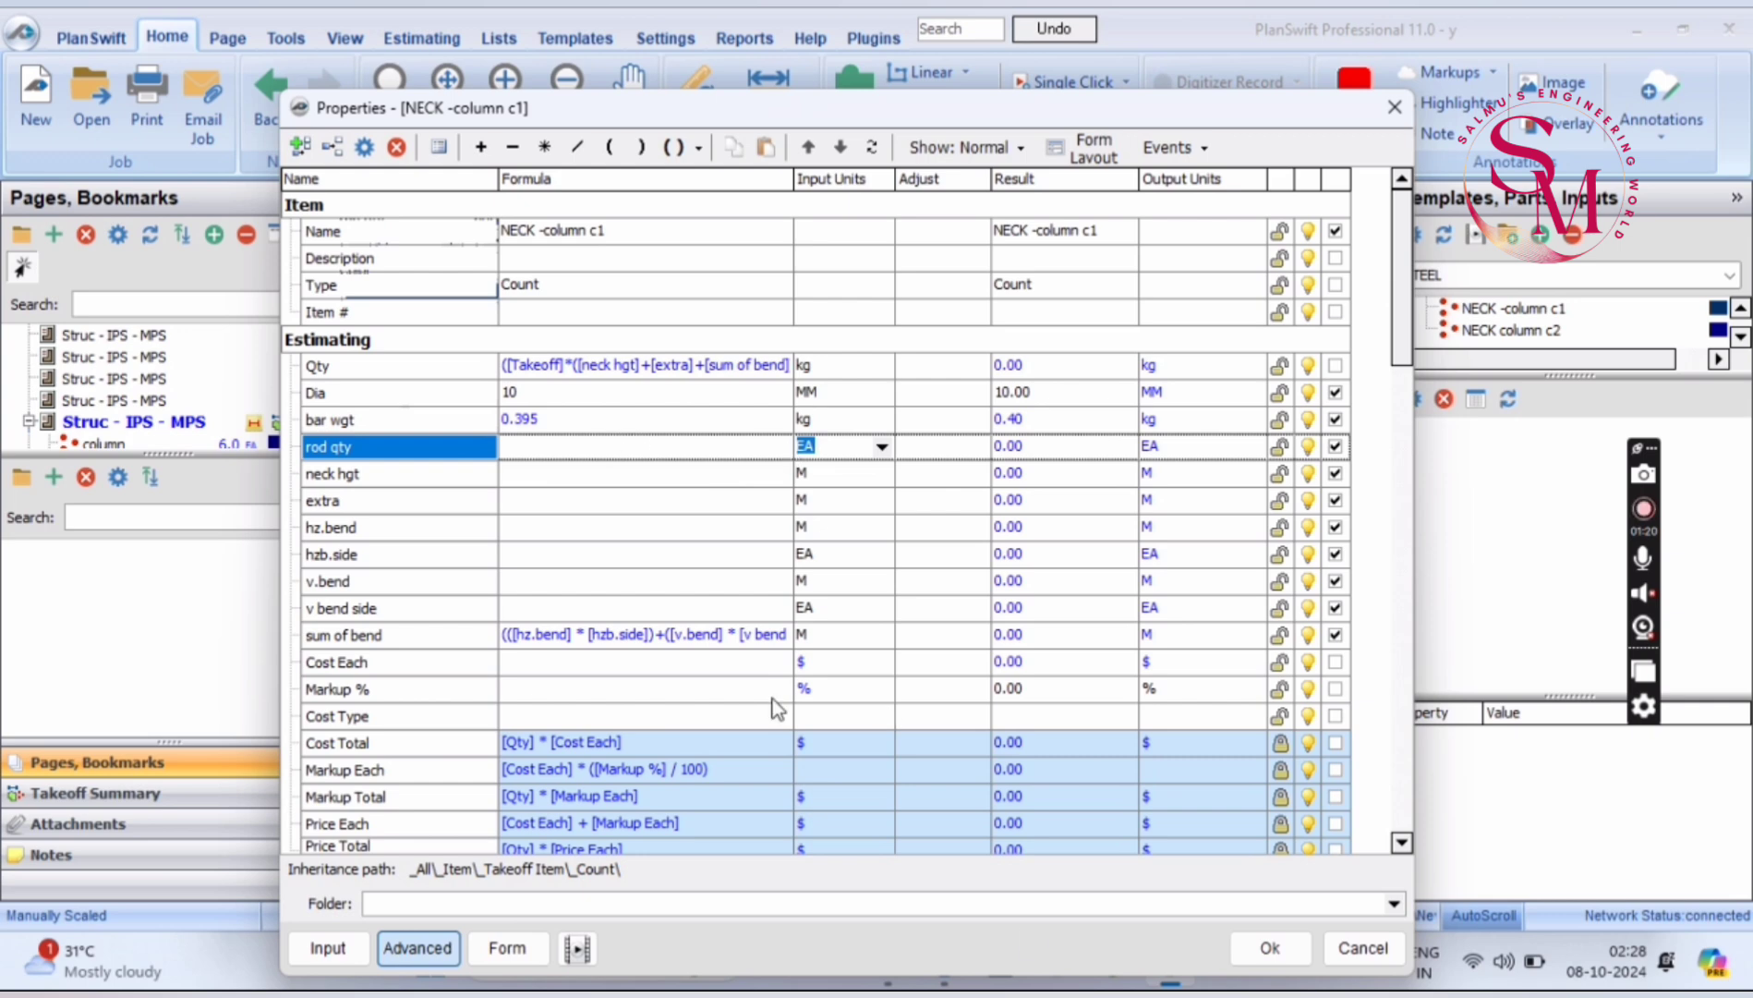
{"action": "left_click", "coordinate": [1268, 949]}
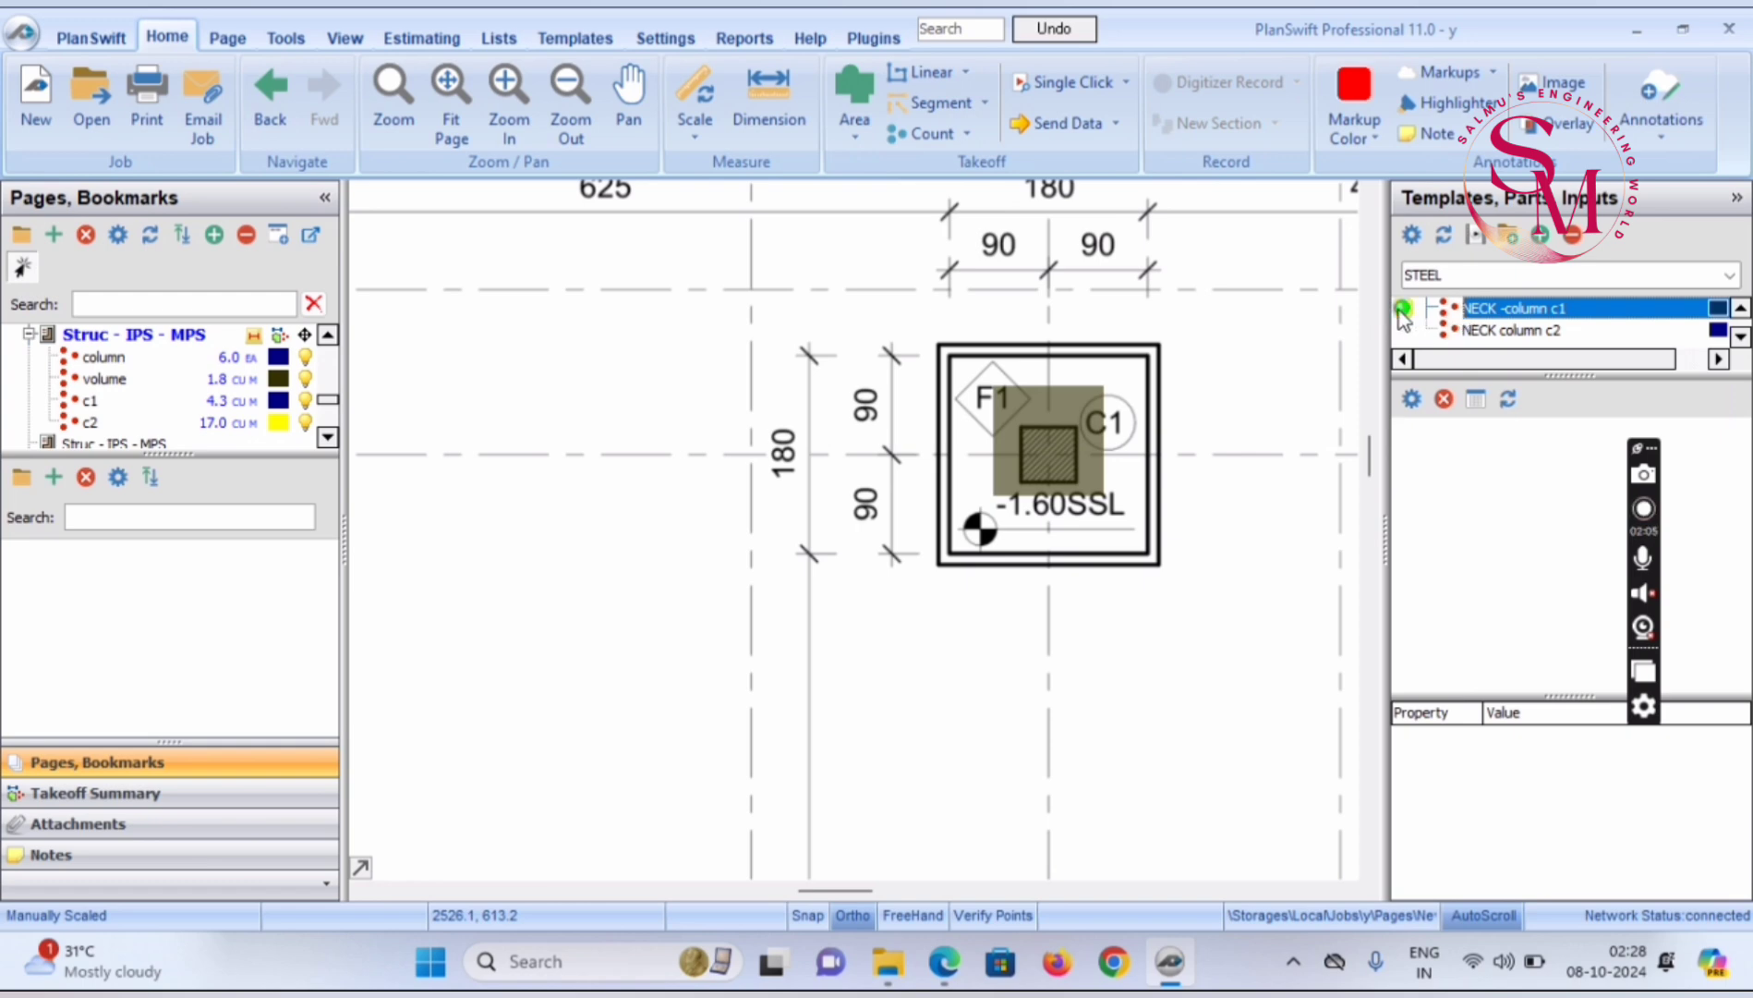
Start a NECK -column c1 takeoff, changing the rod qty unit to EA and setting the rod qty to 2
{"action": "double_click", "coordinate": [1401, 312]}
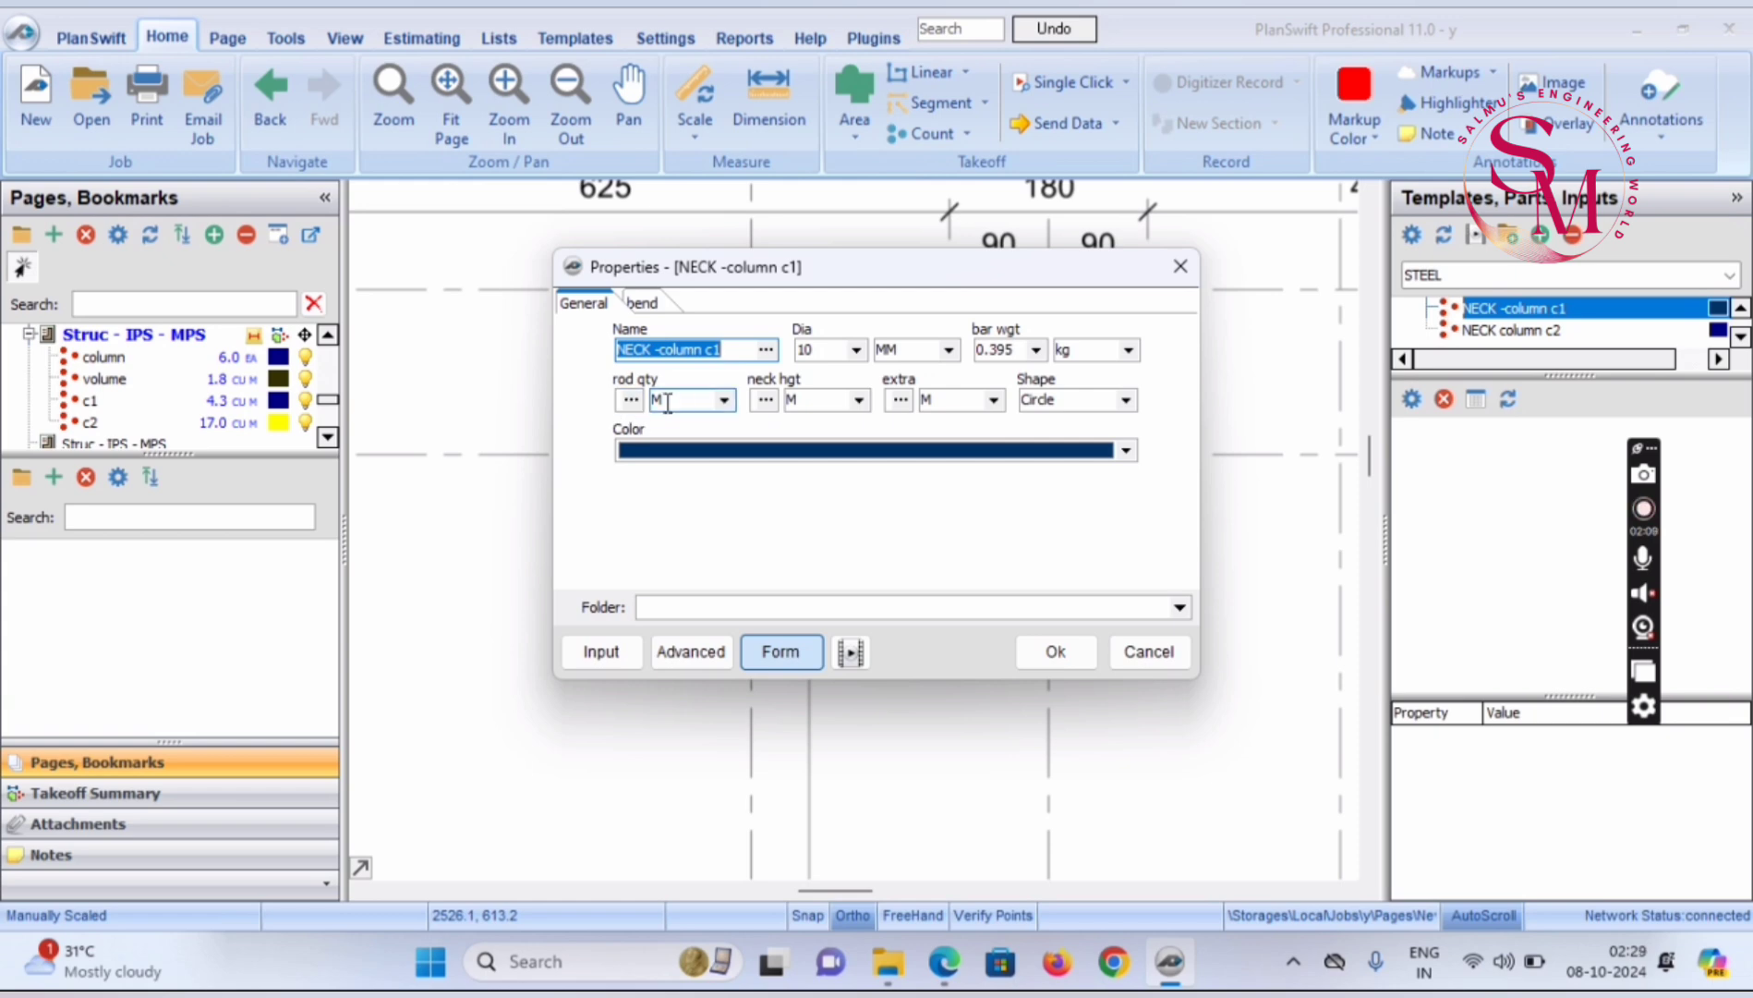
{"action": "left_click", "coordinate": [724, 400]}
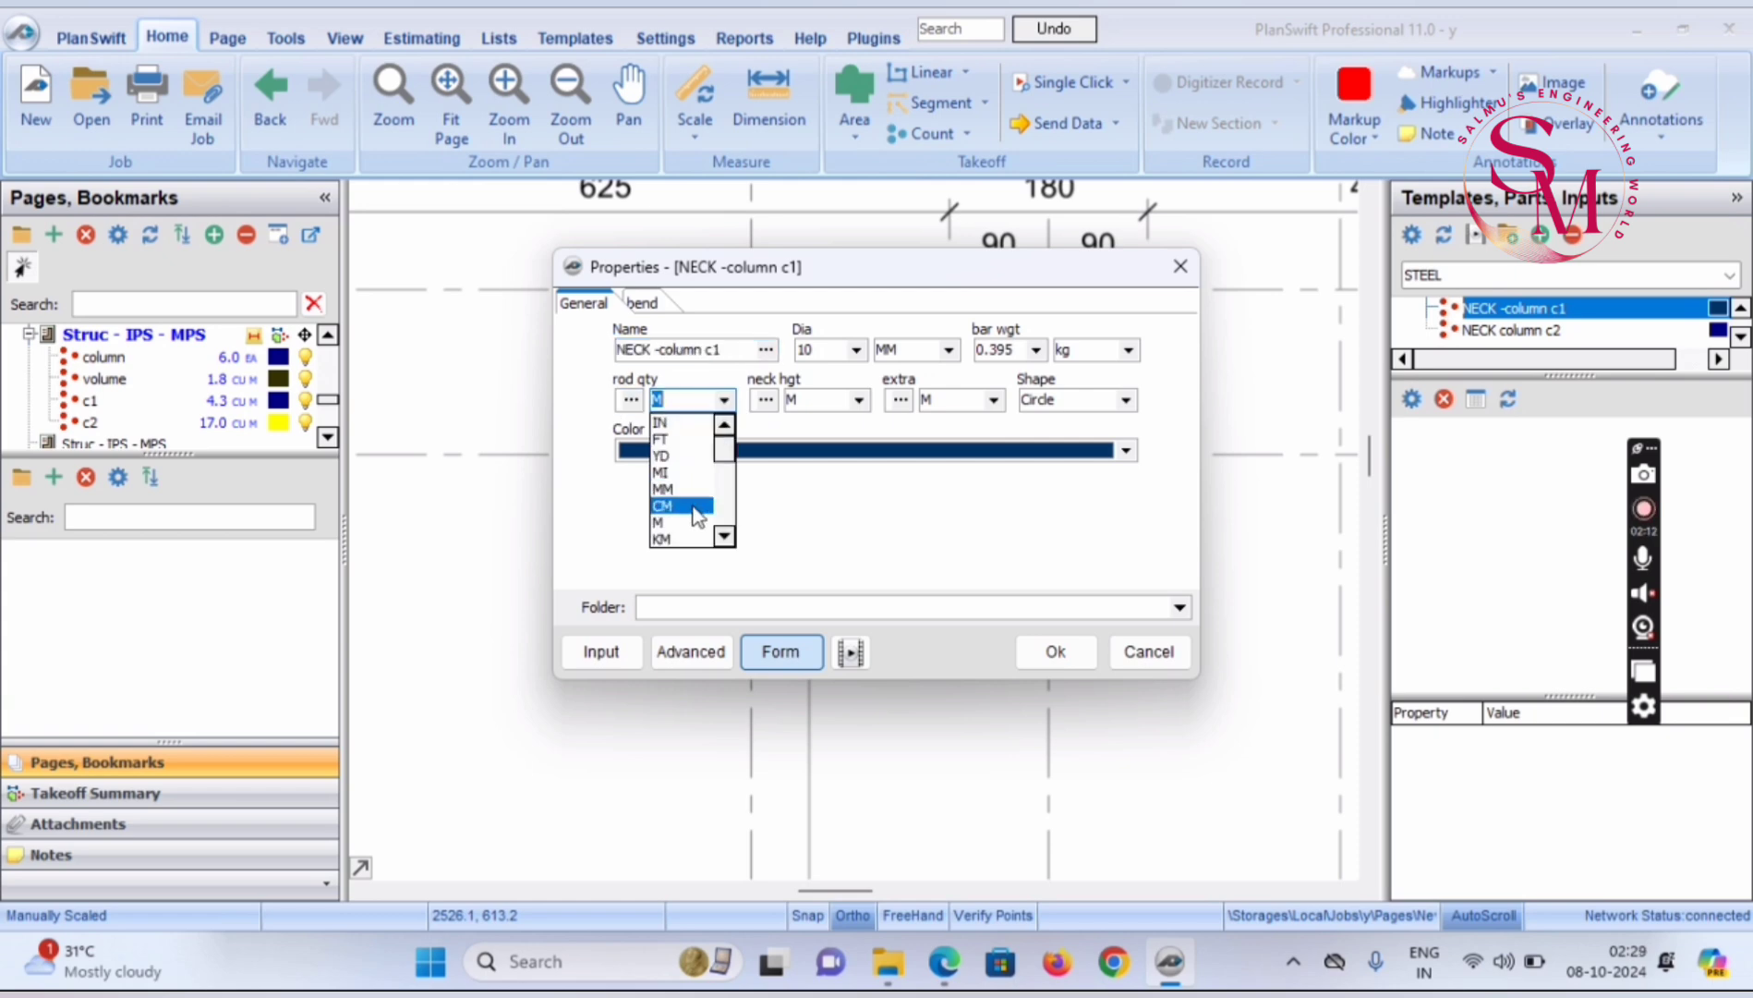
{"action": "scroll", "coordinate": [683, 531], "scroll_direction": "down", "scroll_amount": 3}
{"action": "left_click", "coordinate": [677, 461]}
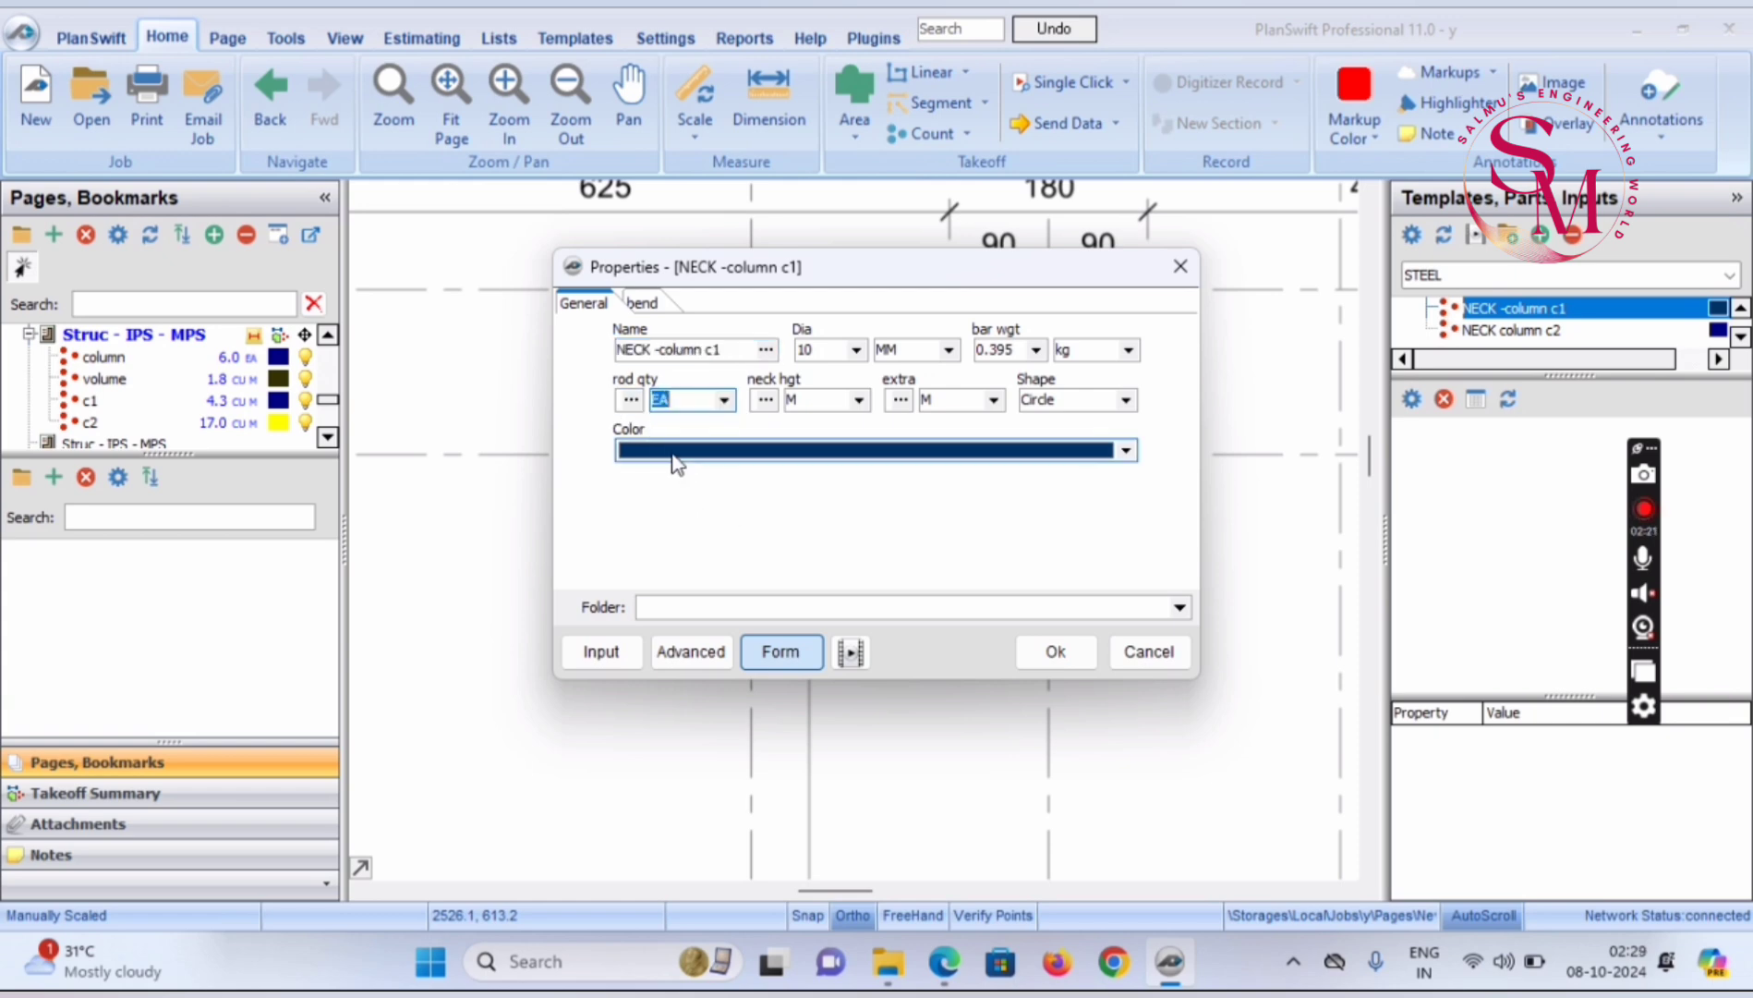
{"action": "left_click", "coordinate": [630, 400]}
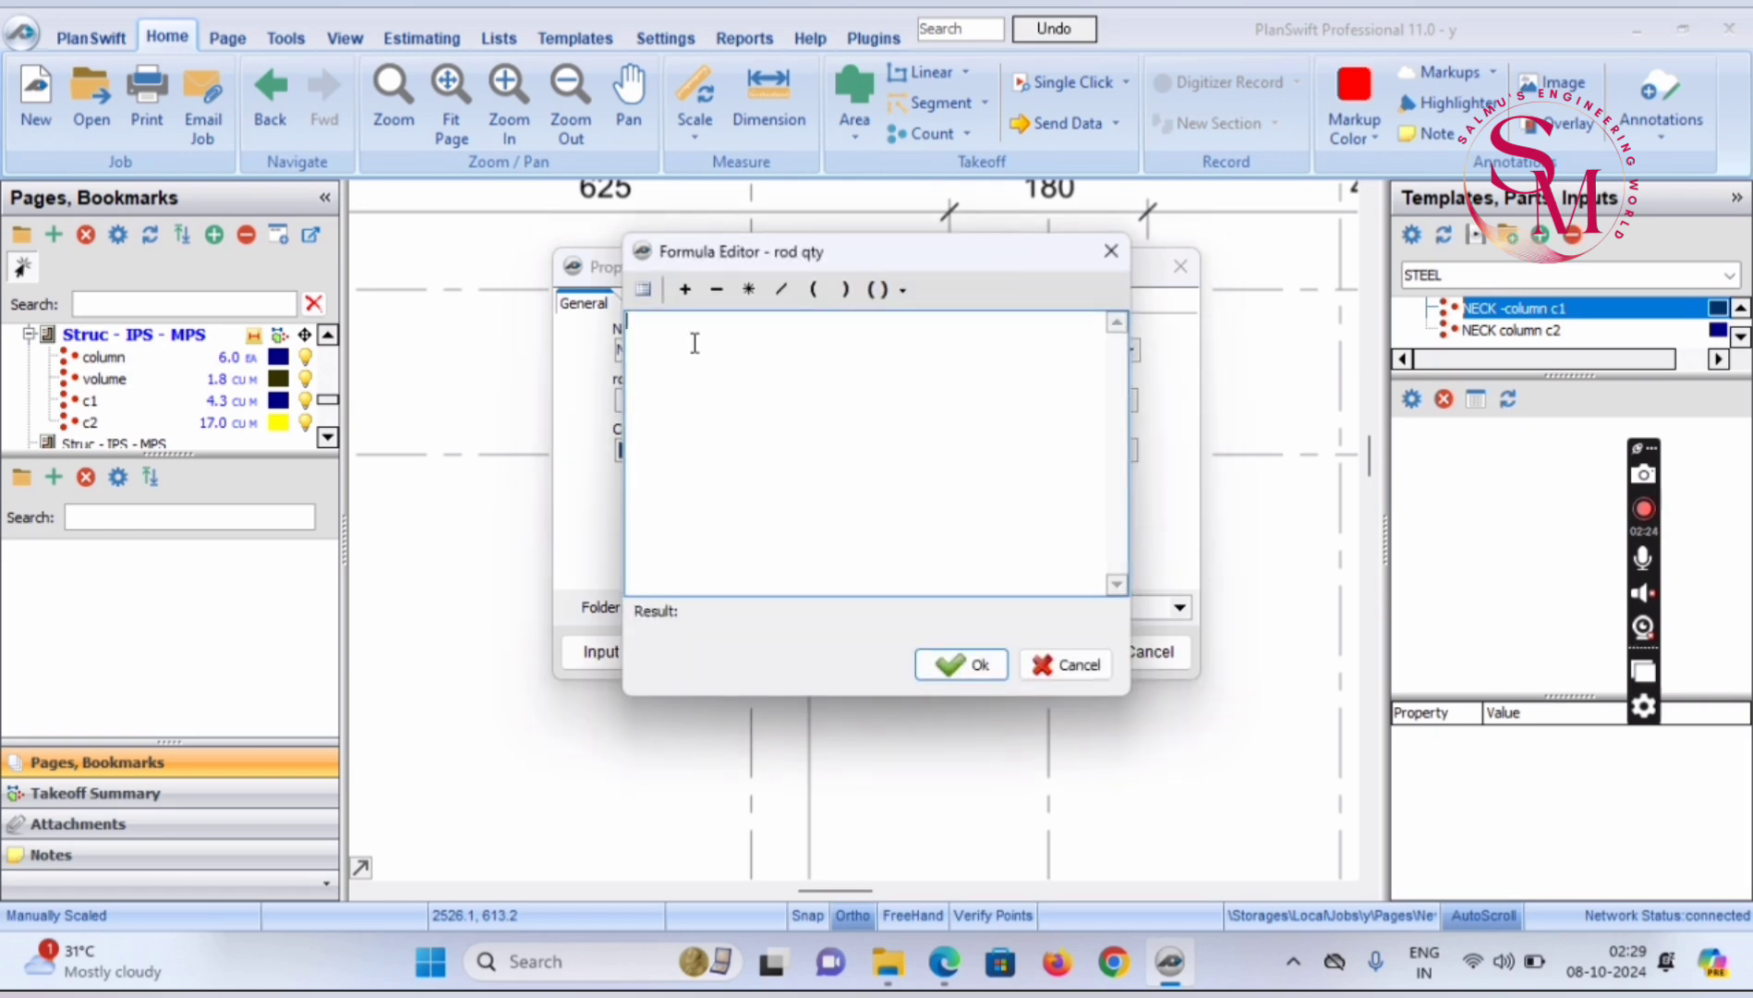
{"action": "type", "text": "2"}
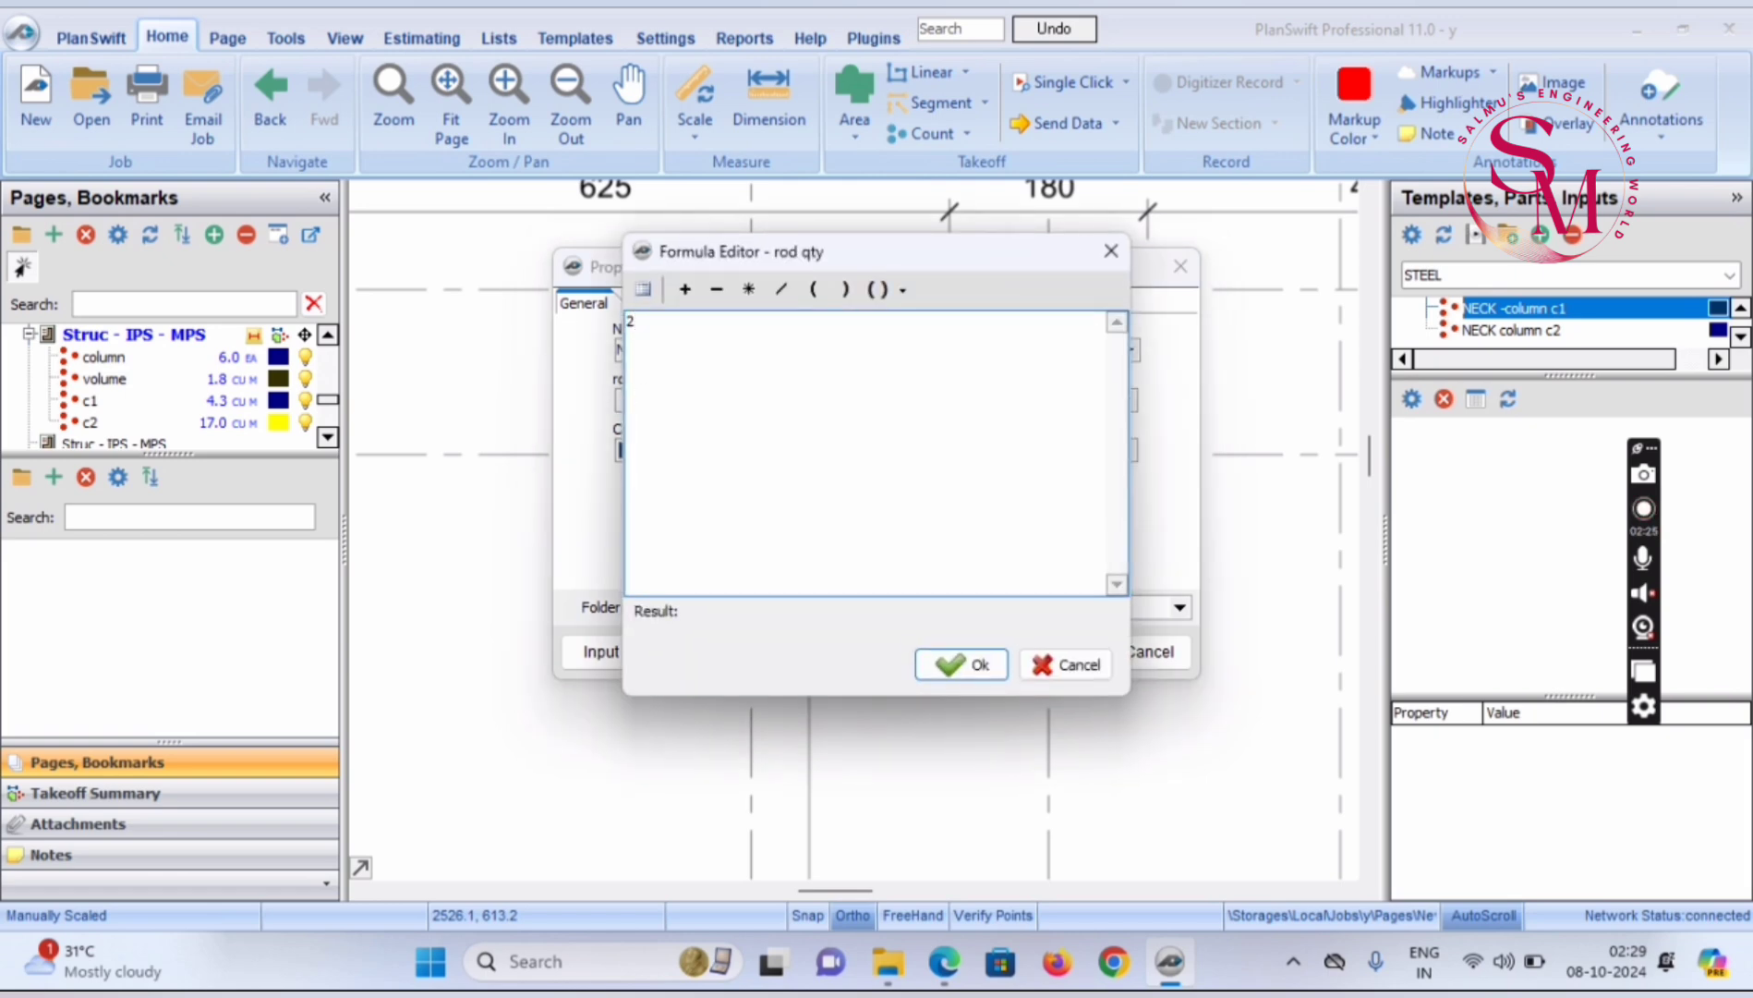
{"action": "left_click", "coordinate": [969, 665]}
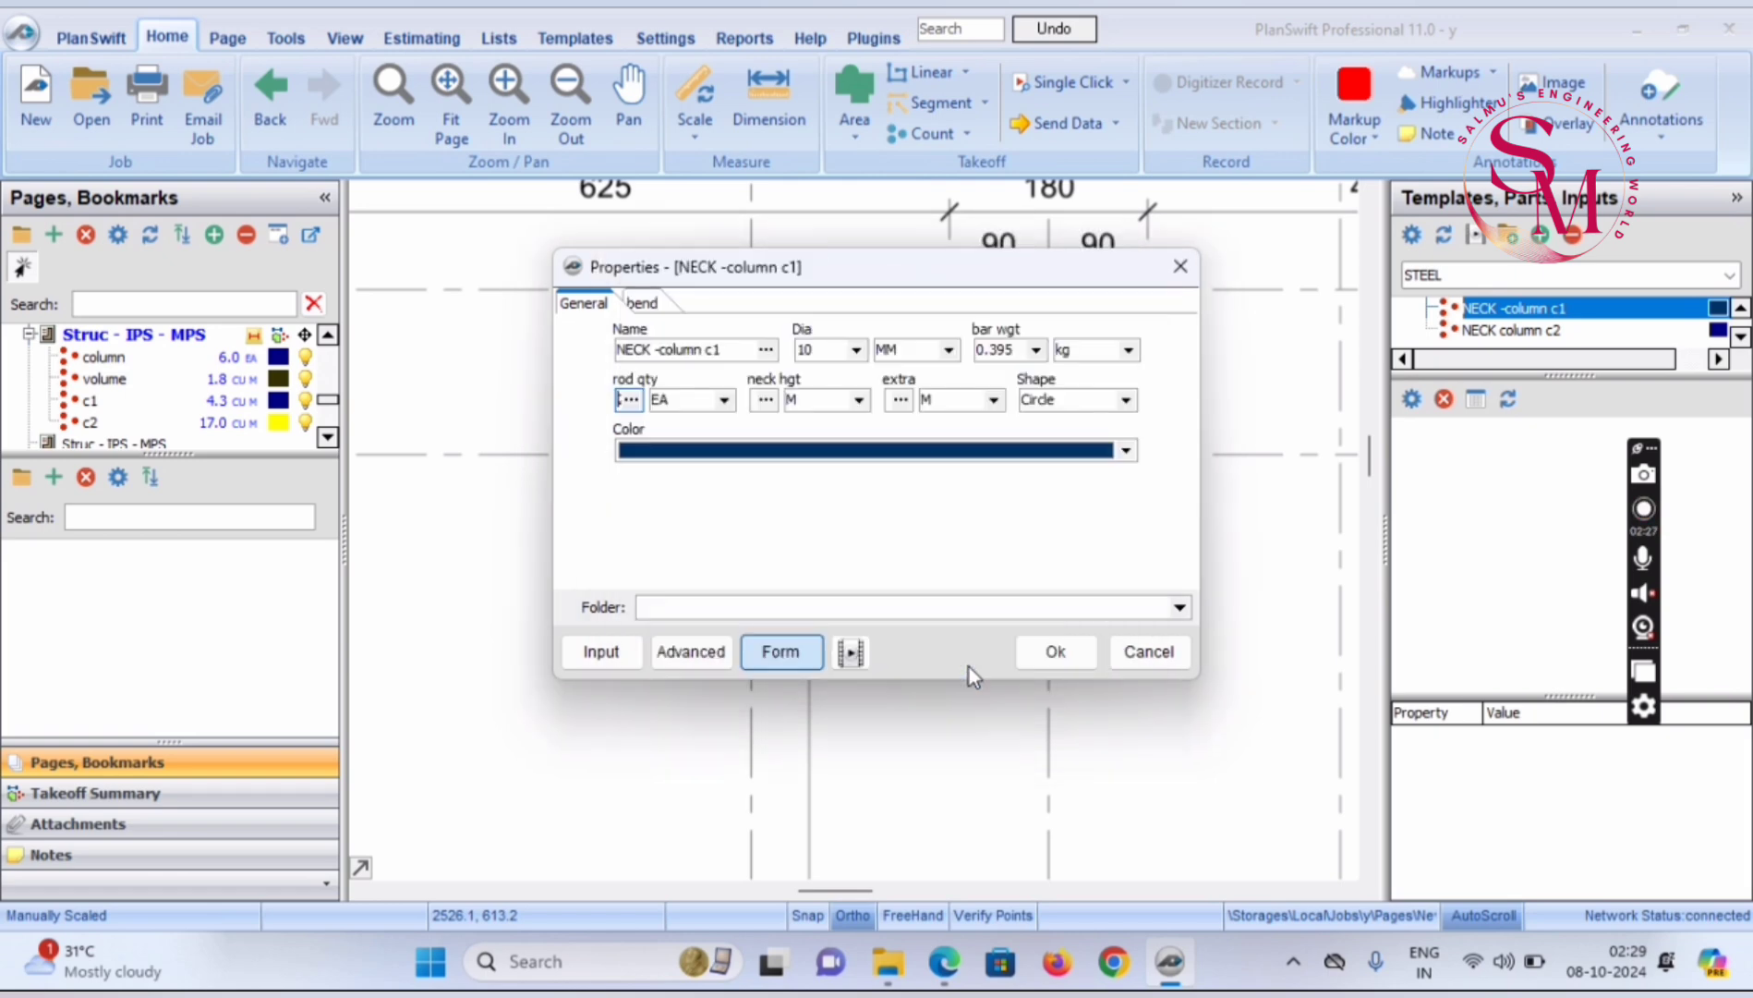
Set the neck hgt to 1.5 M and the extra to 1.5 M for the NECK -column c1 takeoff
{"action": "left_click", "coordinate": [761, 403]}
{"action": "left_click", "coordinate": [764, 406]}
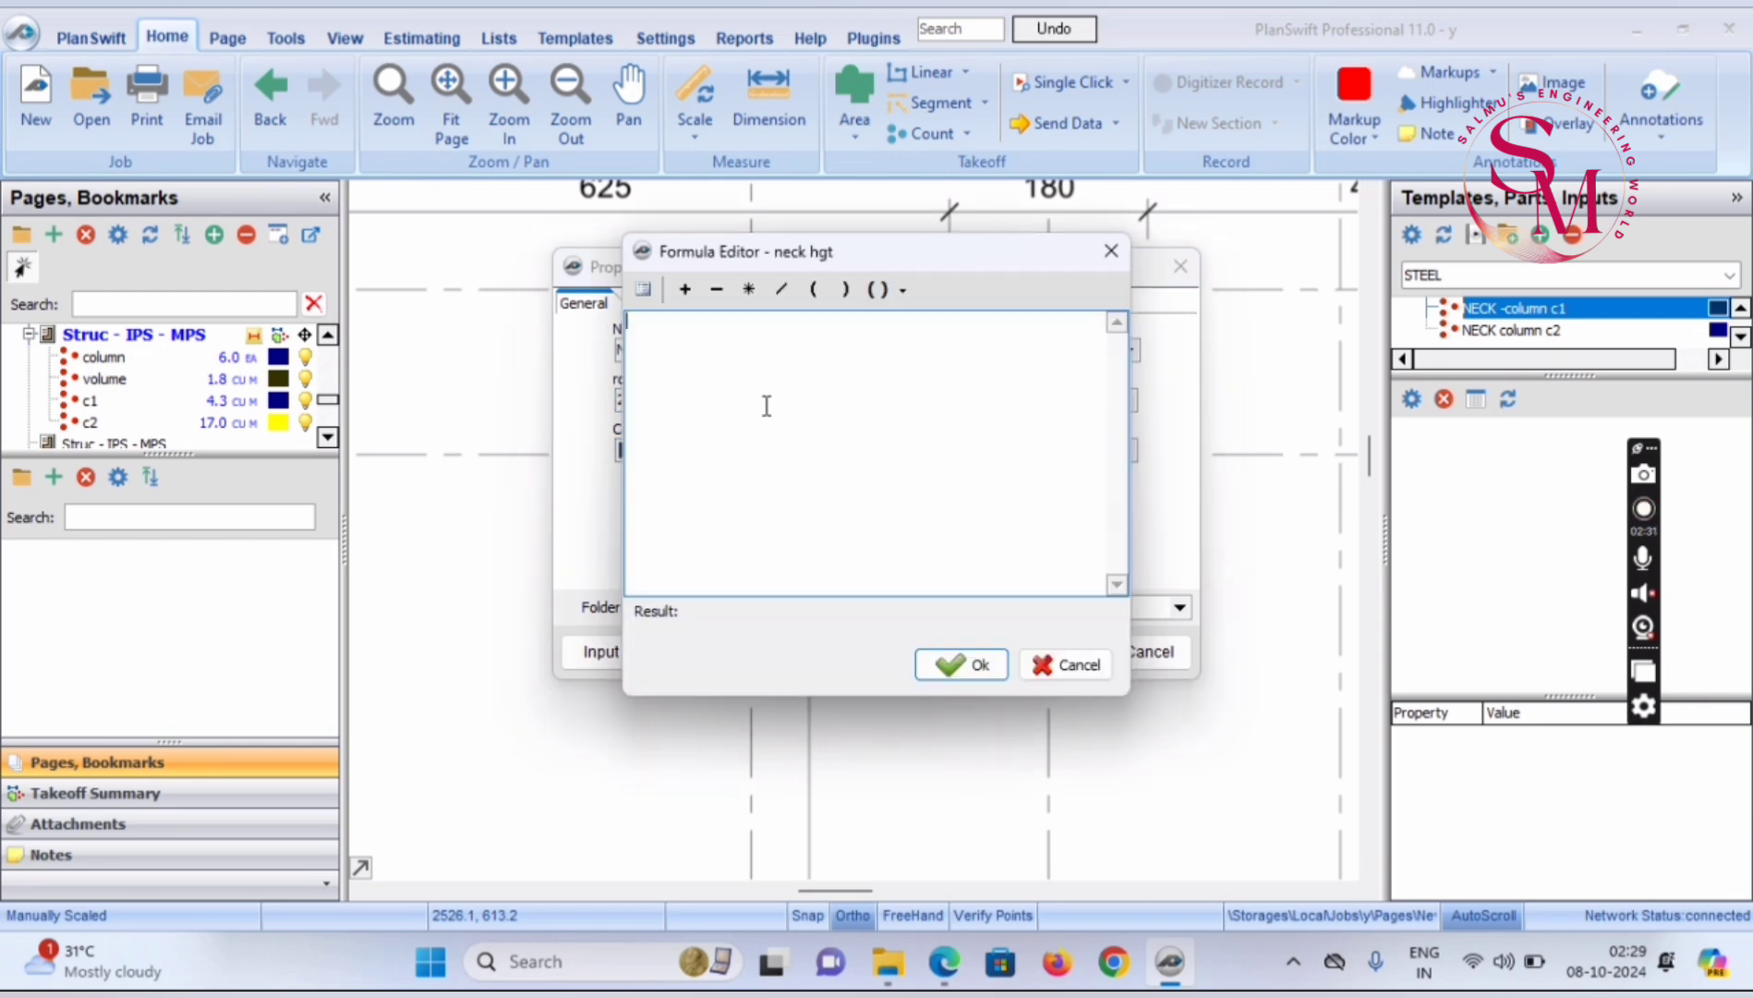
{"action": "type", "text": "1.5"}
{"action": "left_click", "coordinate": [961, 665]}
{"action": "left_click", "coordinate": [889, 400]}
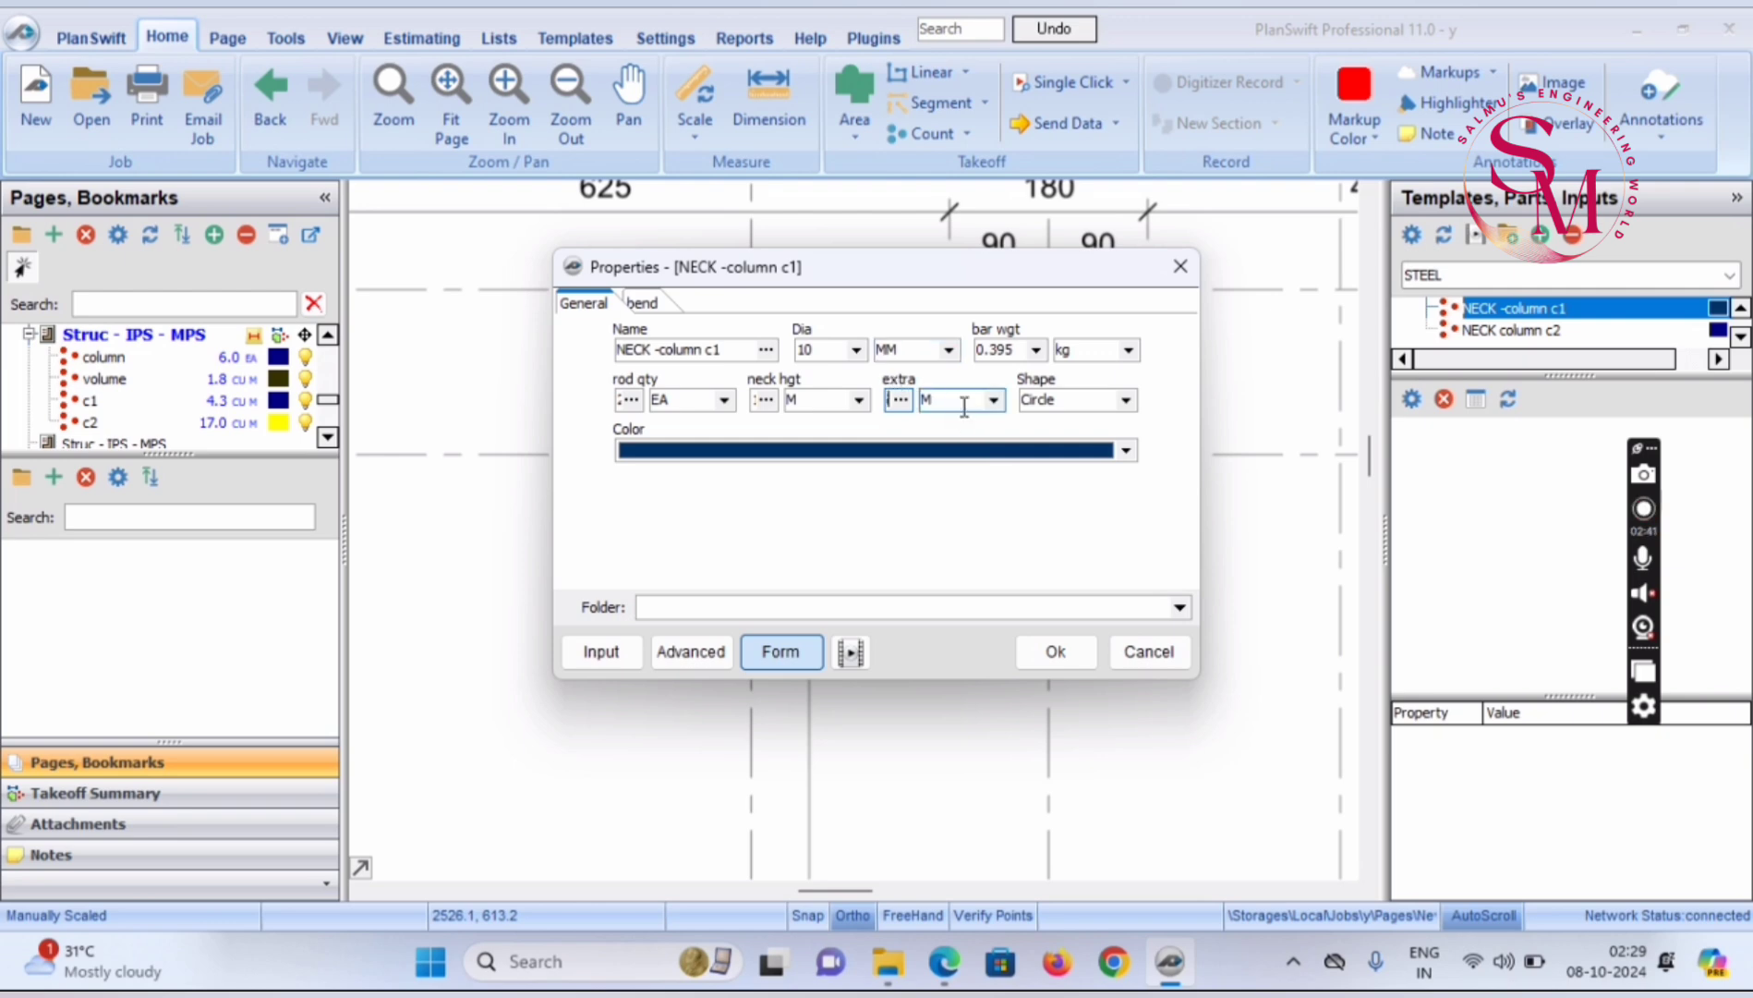
{"action": "left_click", "coordinate": [905, 405]}
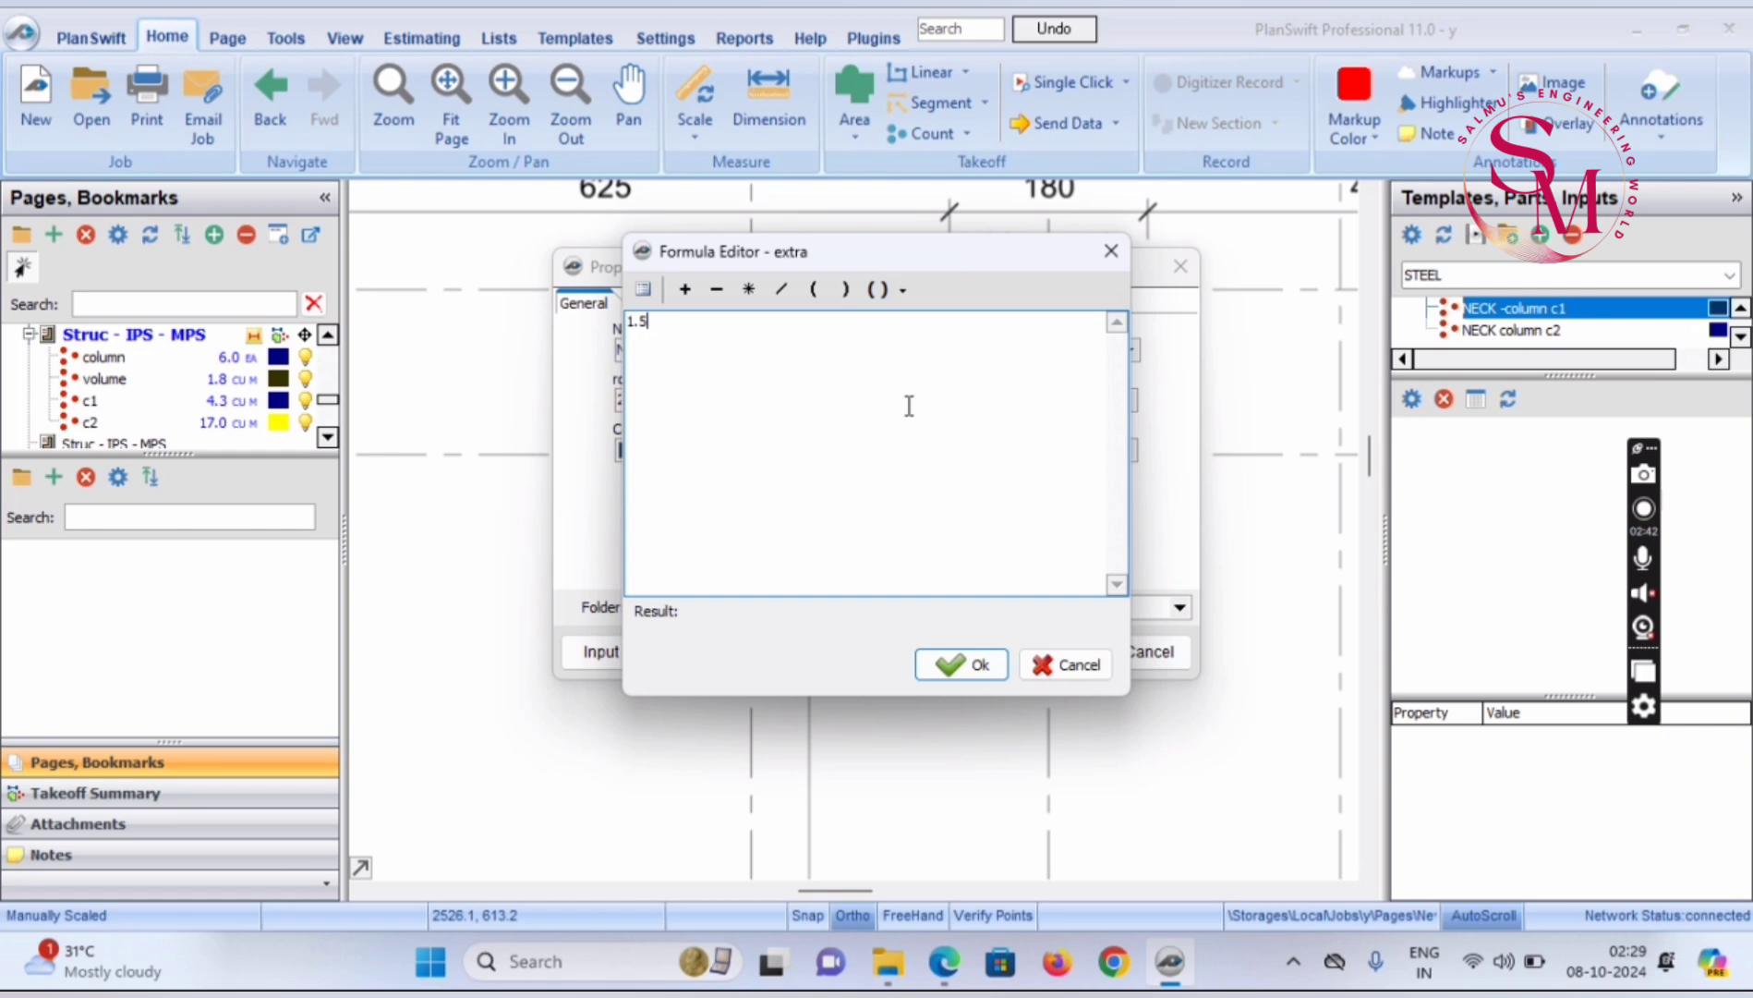
{"action": "key", "text": "Return"}
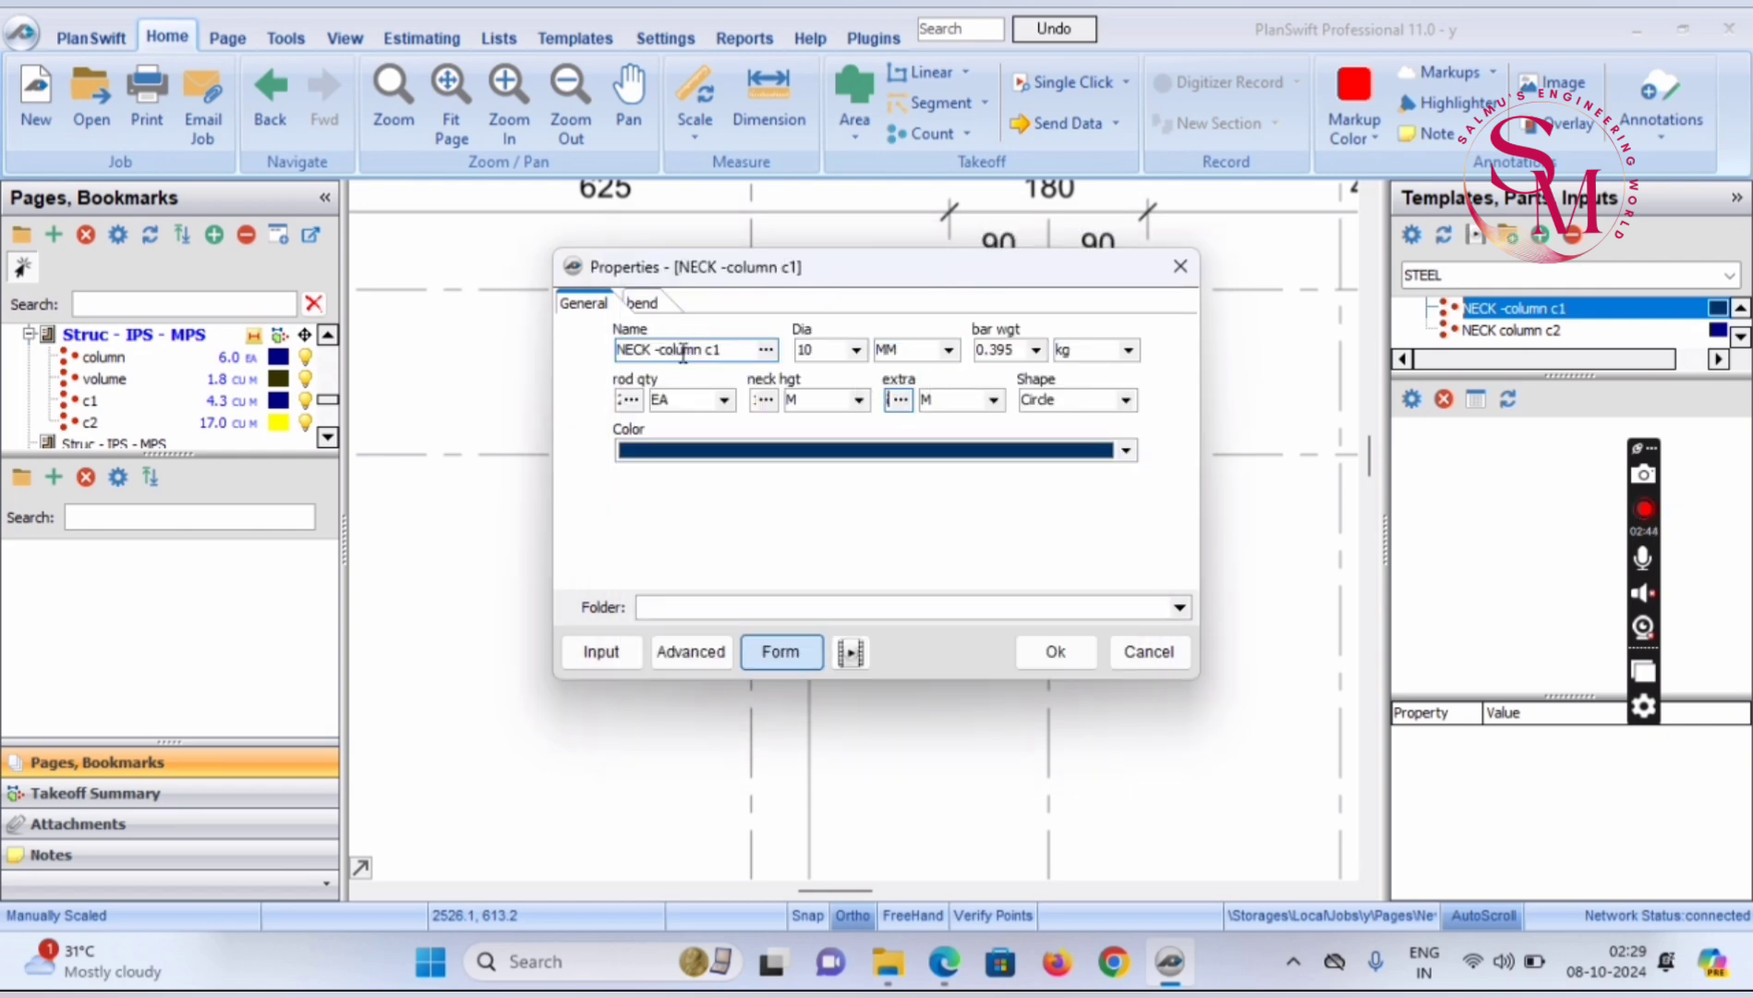
Set the horizontal bend values of NECK -column c1: hz.bend 0.6 M and hzb.side 5 EA
{"action": "left_click", "coordinate": [642, 305]}
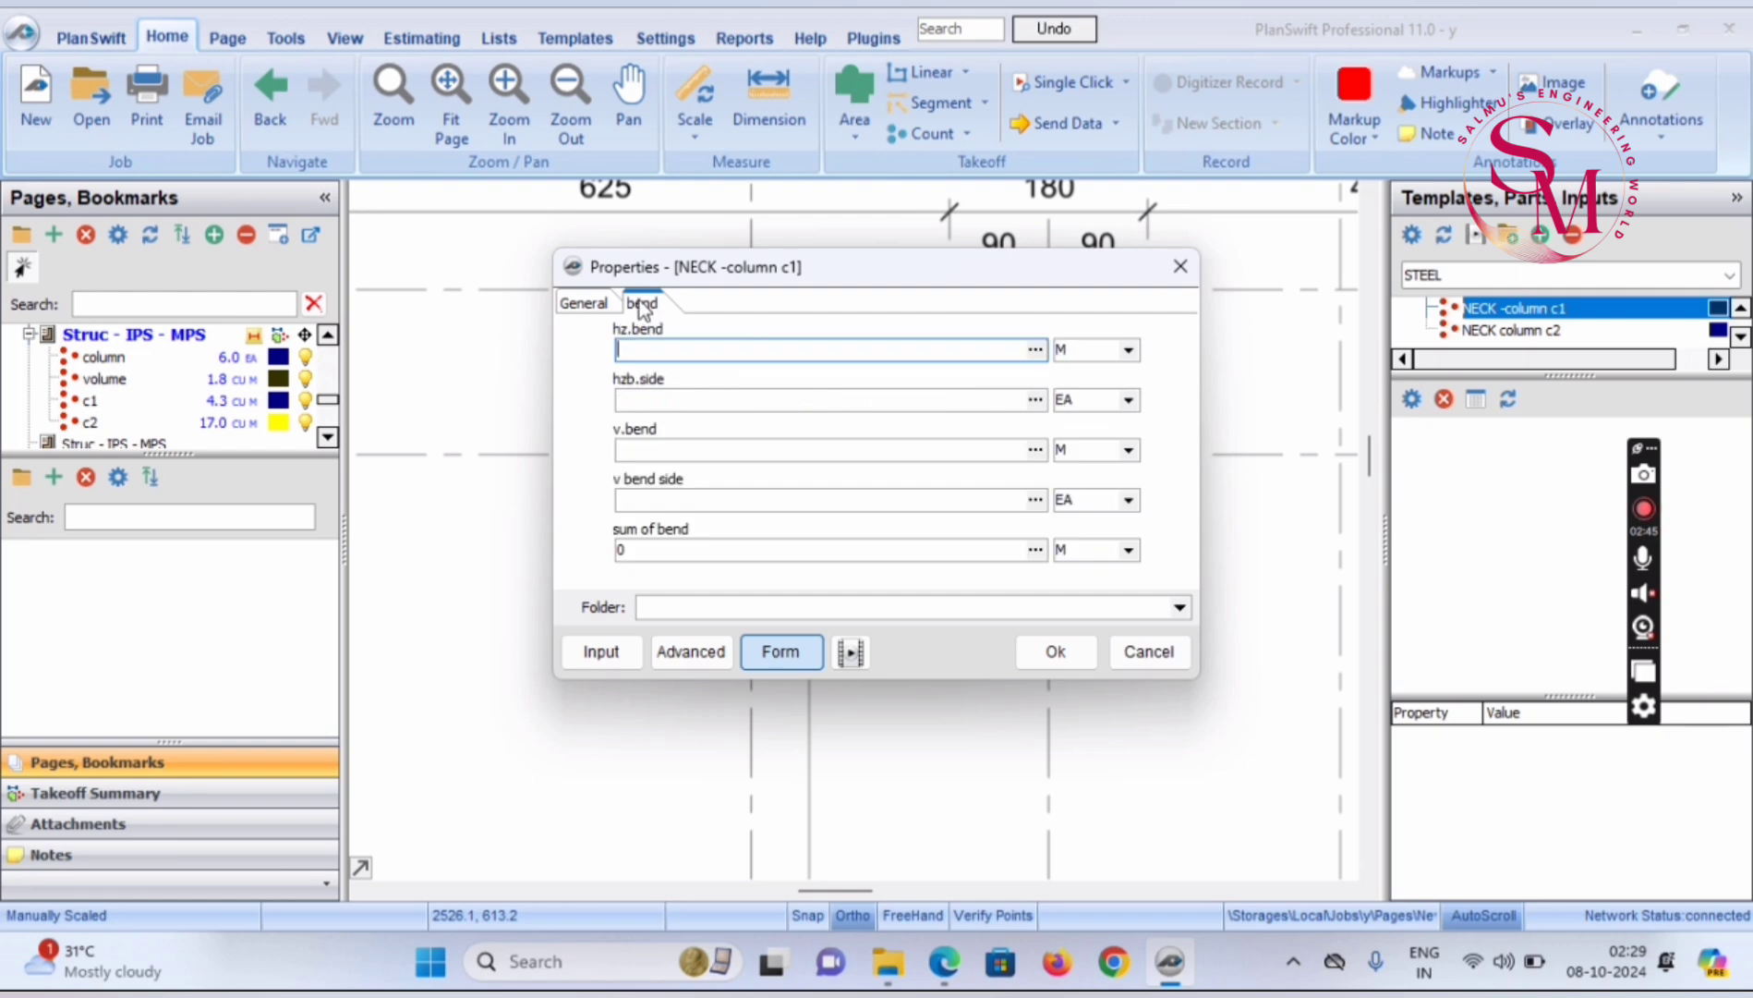
{"action": "left_click", "coordinate": [681, 351]}
{"action": "type", "text": "0.6"}
{"action": "left_click", "coordinate": [817, 406]}
{"action": "type", "text": "5"}
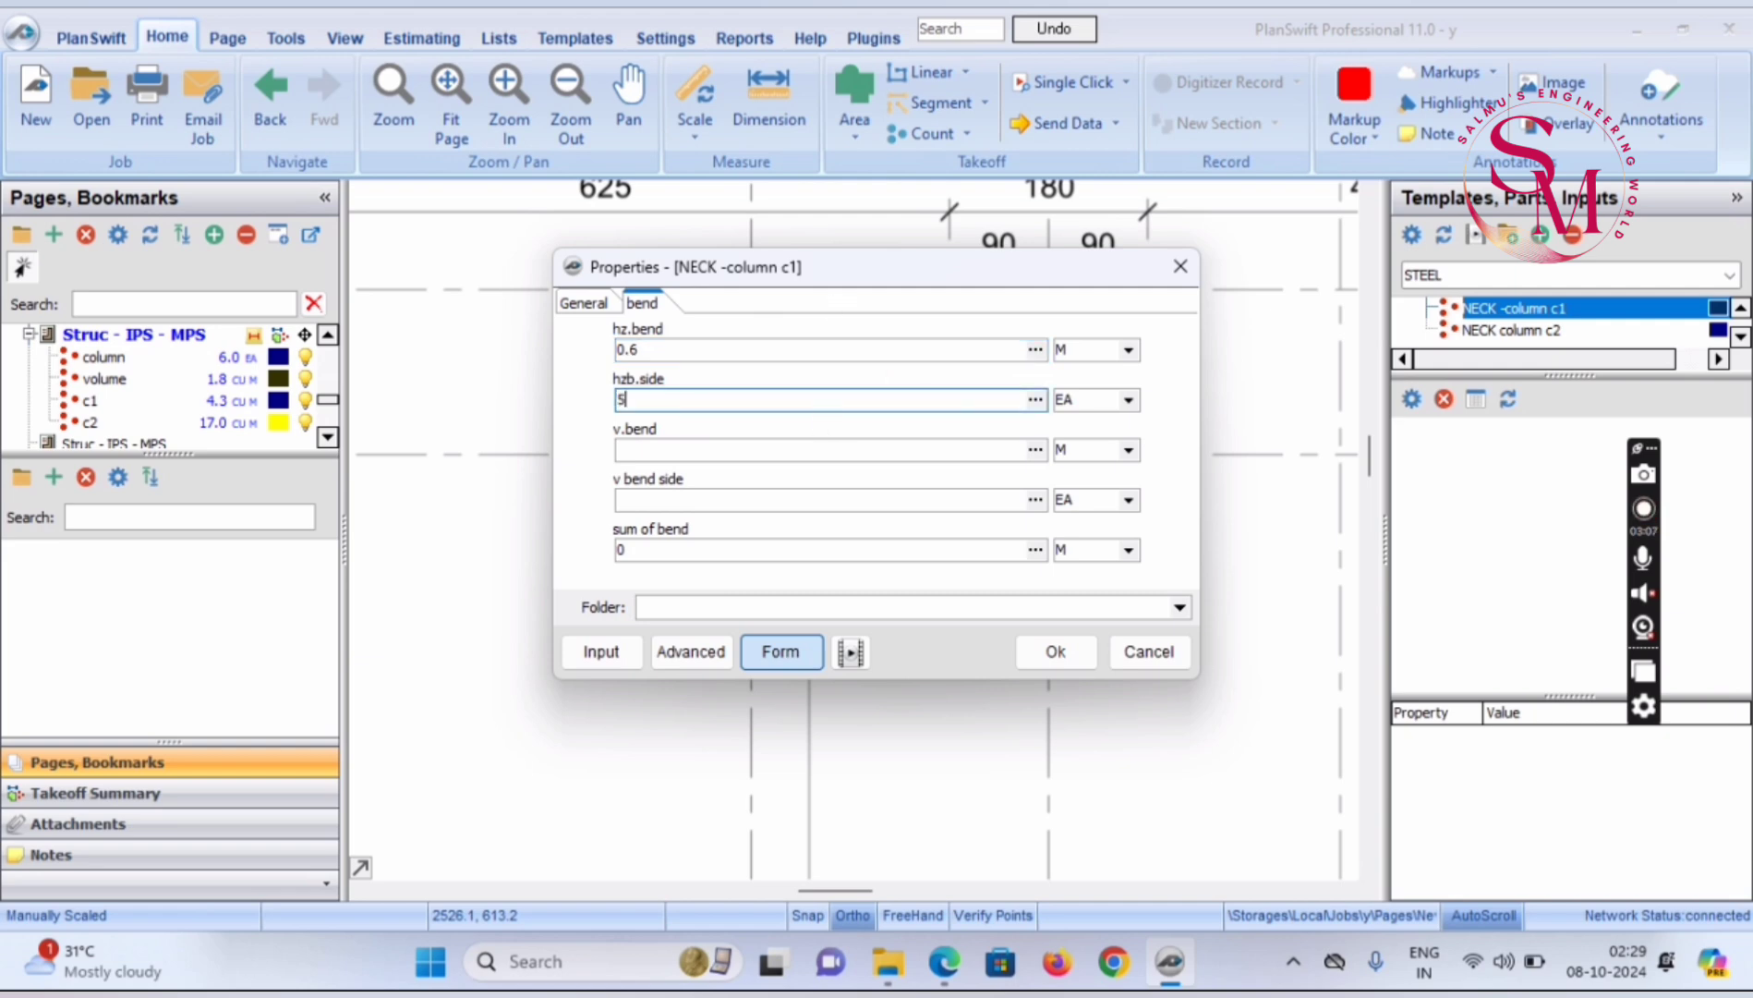
Set v.bend to 0.4 M and v bend side to 5 EA, and accept the properties to begin recording the count
{"action": "left_click", "coordinate": [772, 445]}
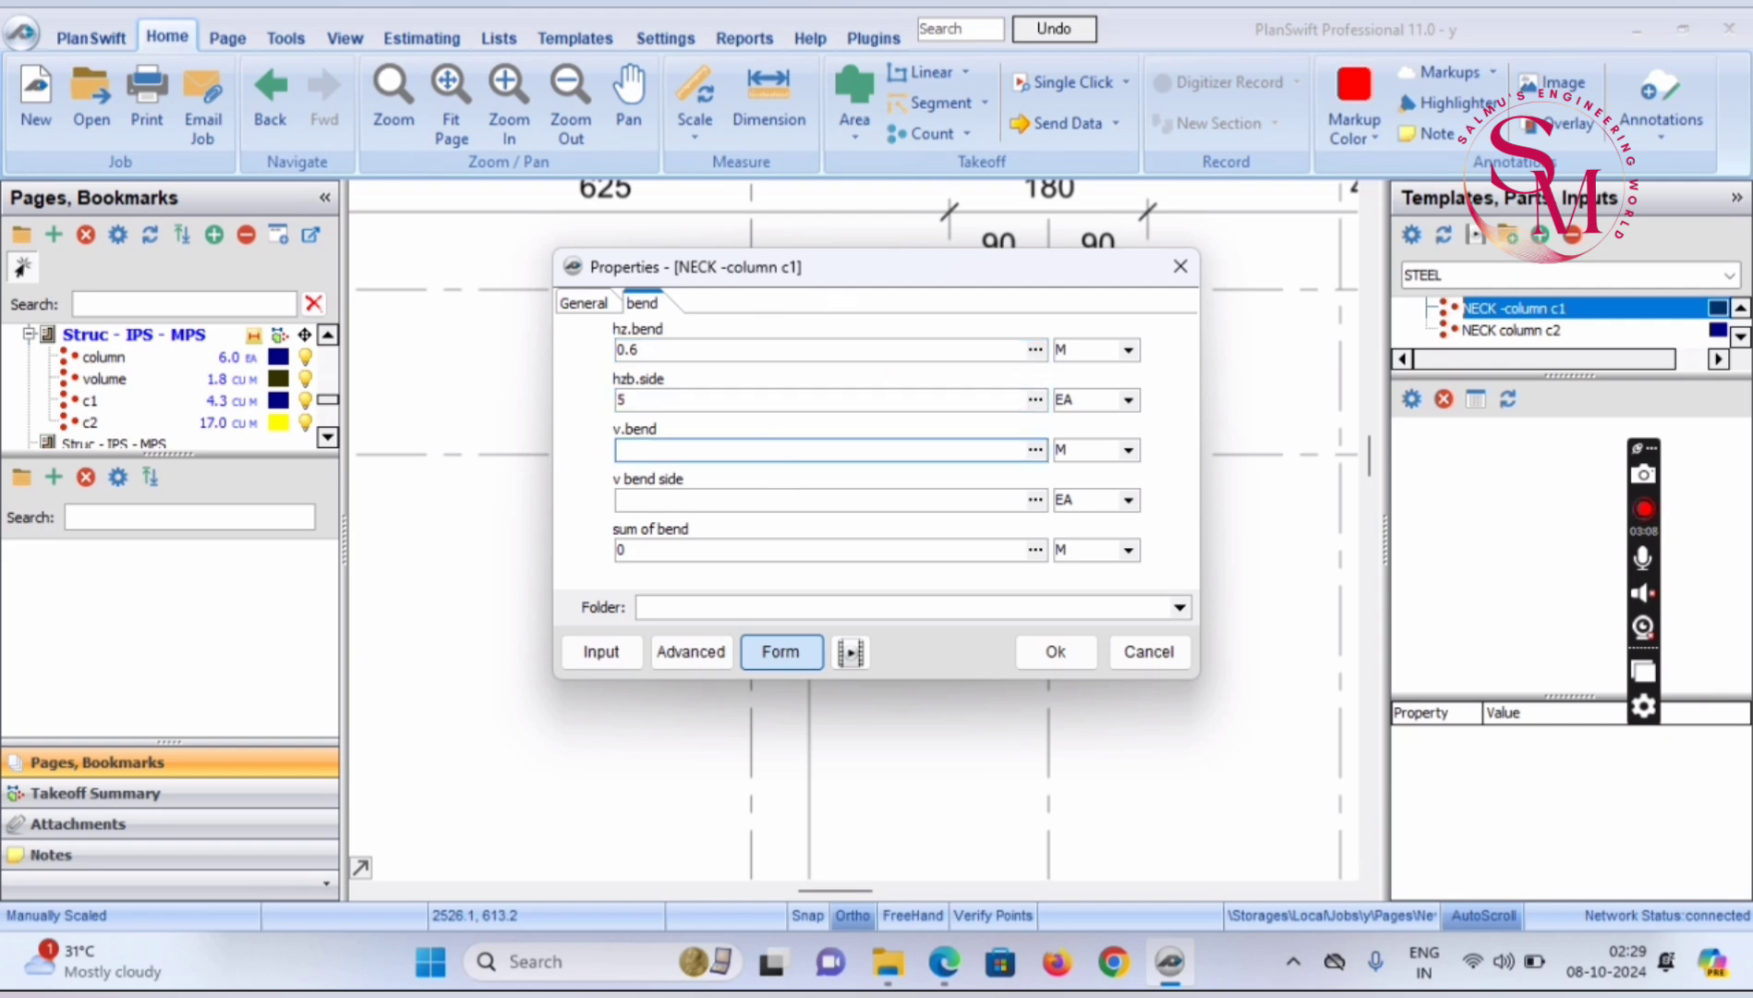
{"action": "type", "text": "0.4"}
{"action": "left_click", "coordinate": [738, 500]}
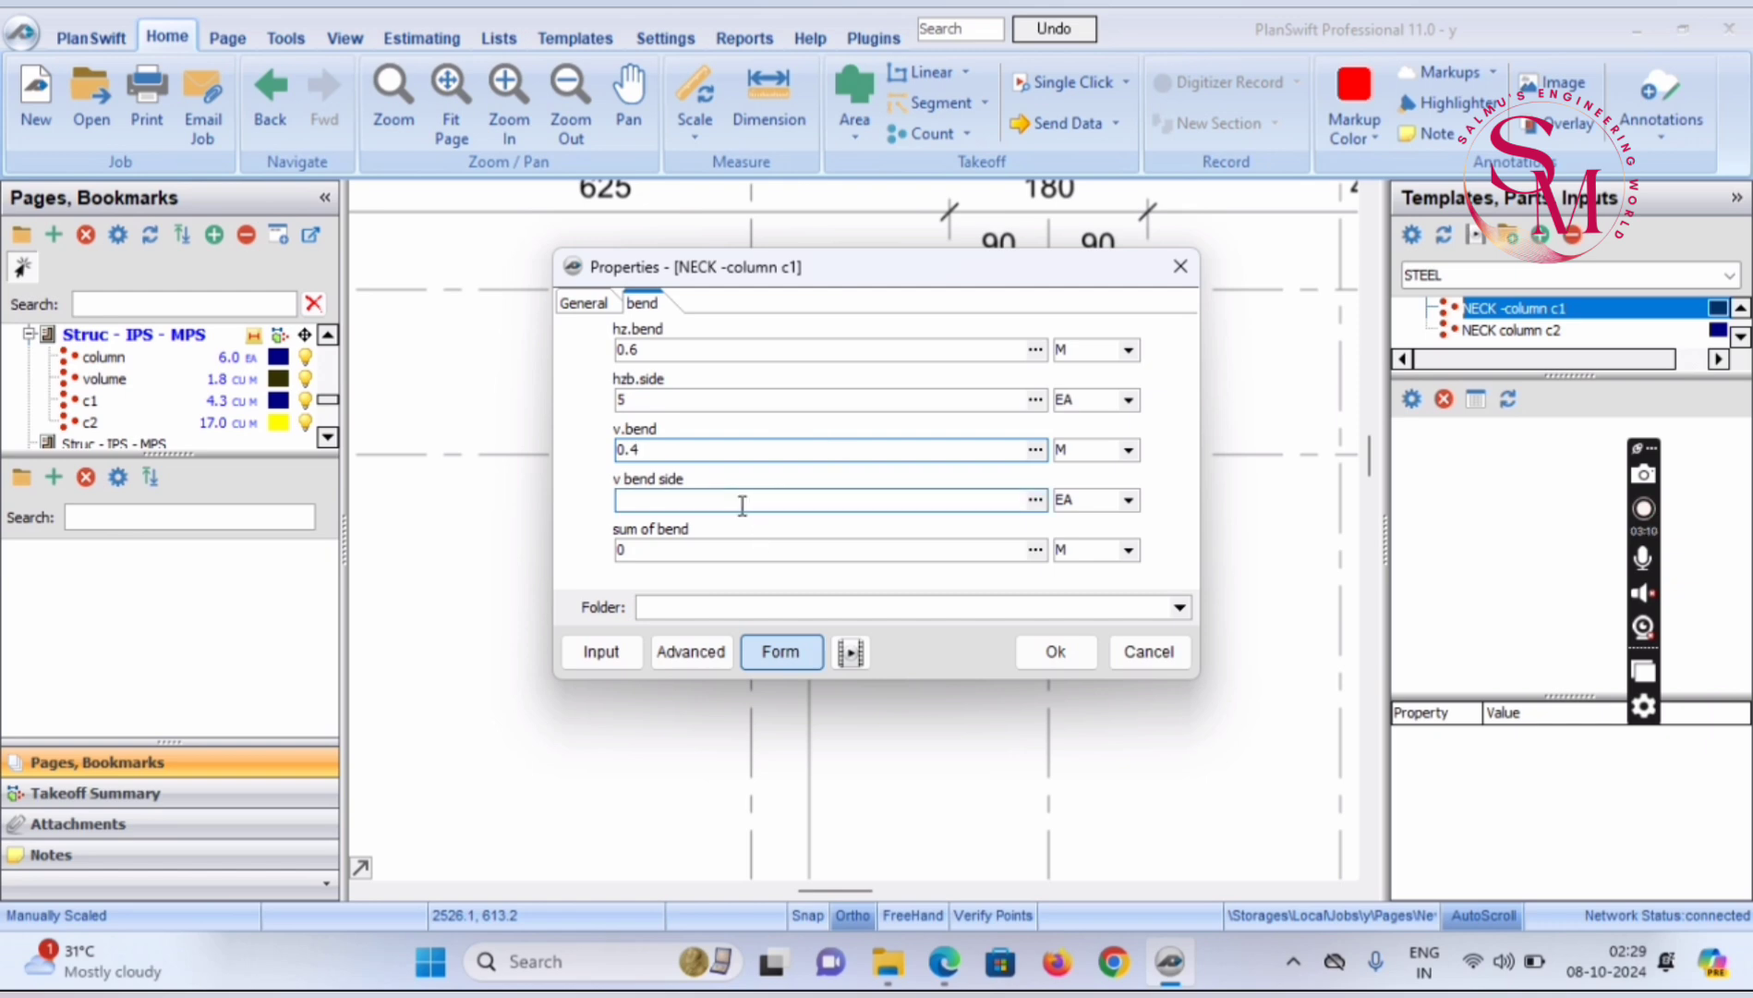
{"action": "type", "text": "8"}
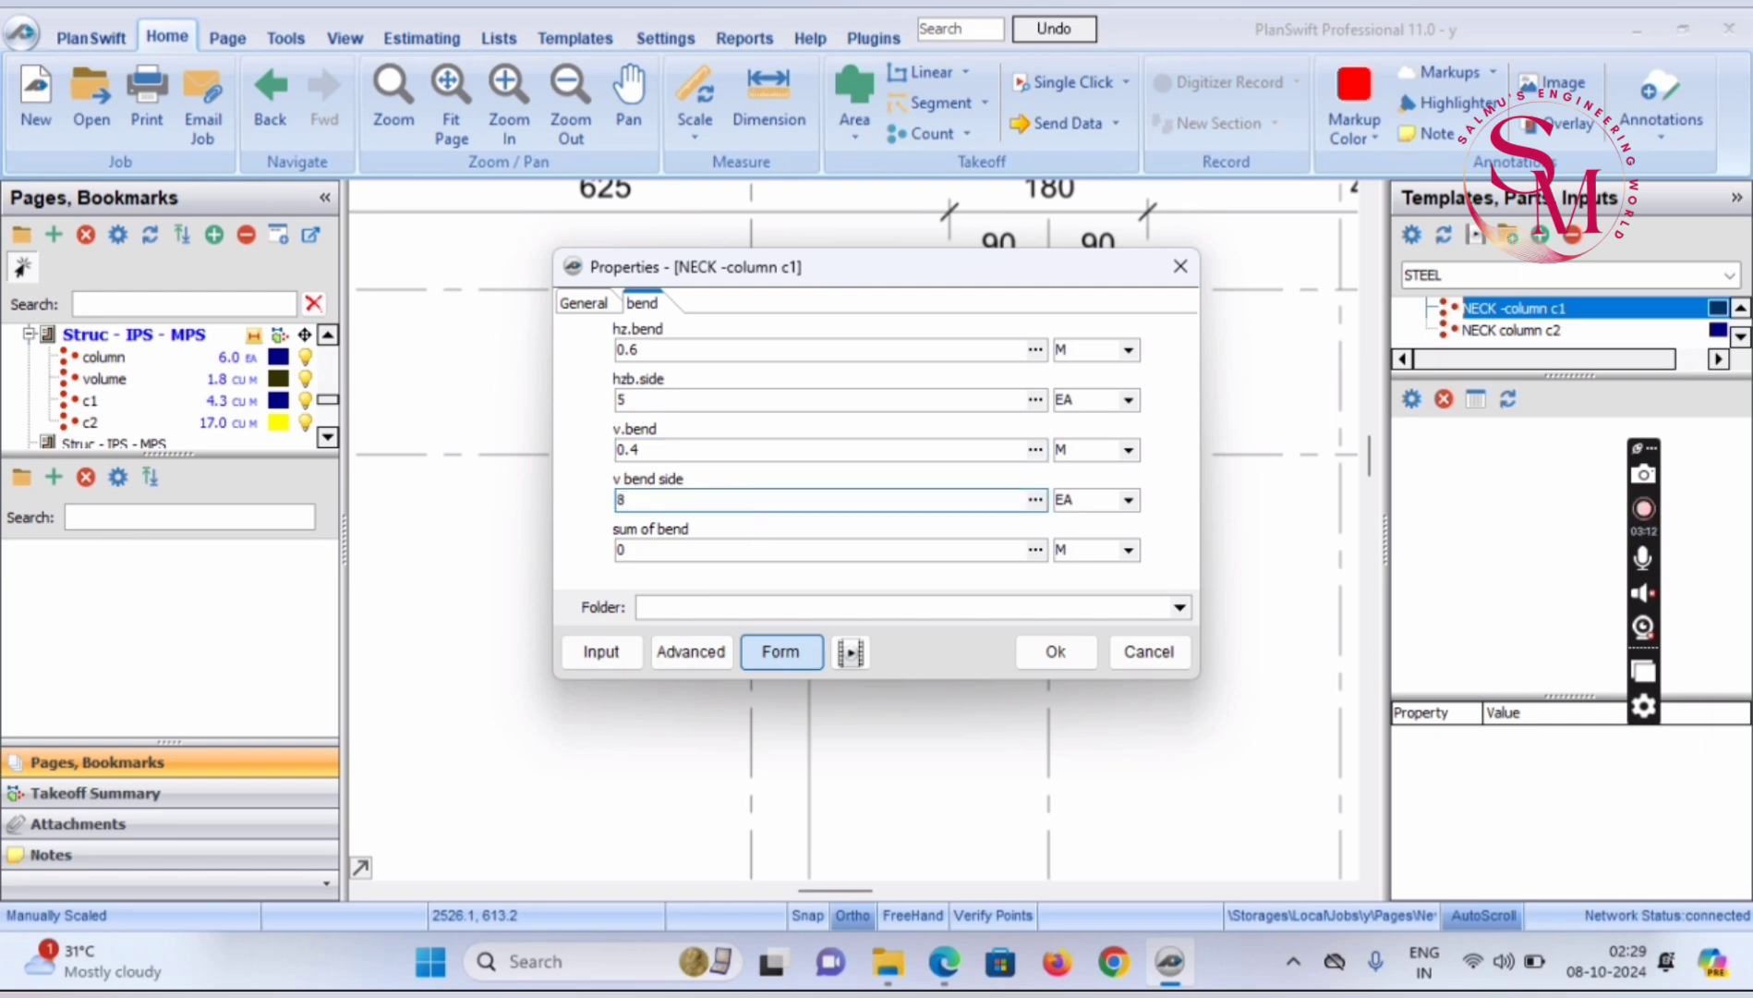
{"action": "key", "text": "BackSpace"}
{"action": "type", "text": "5"}
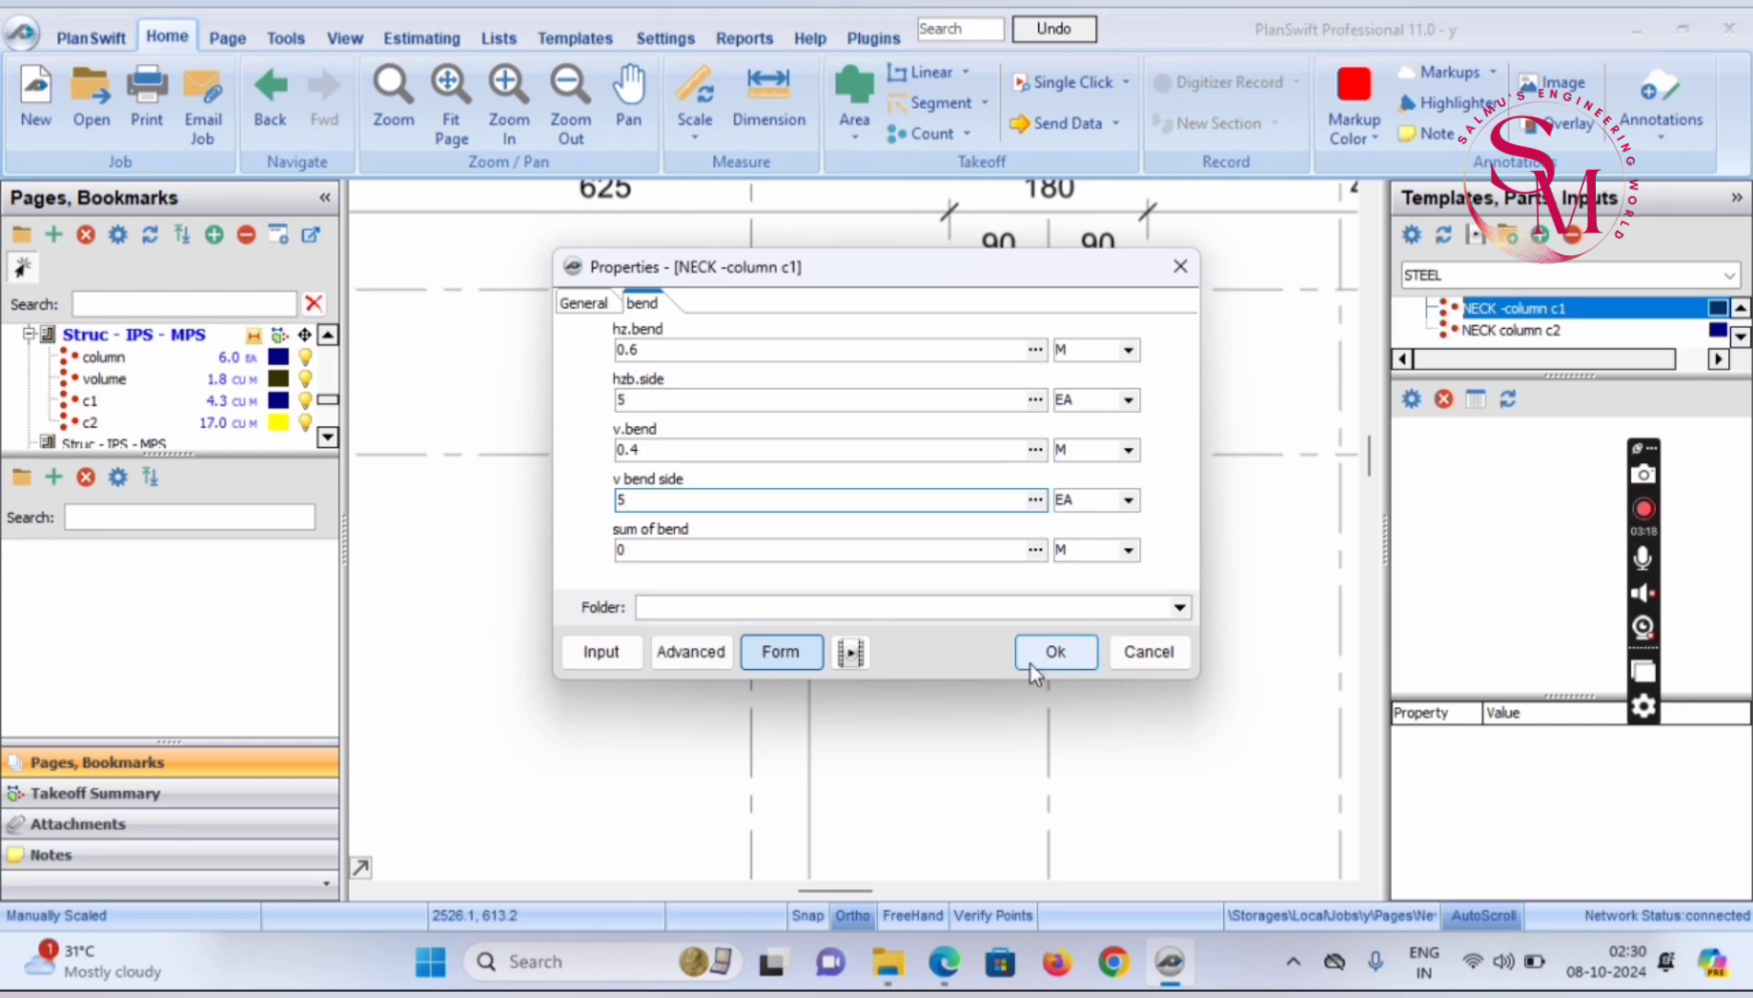
{"action": "left_click", "coordinate": [1053, 651]}
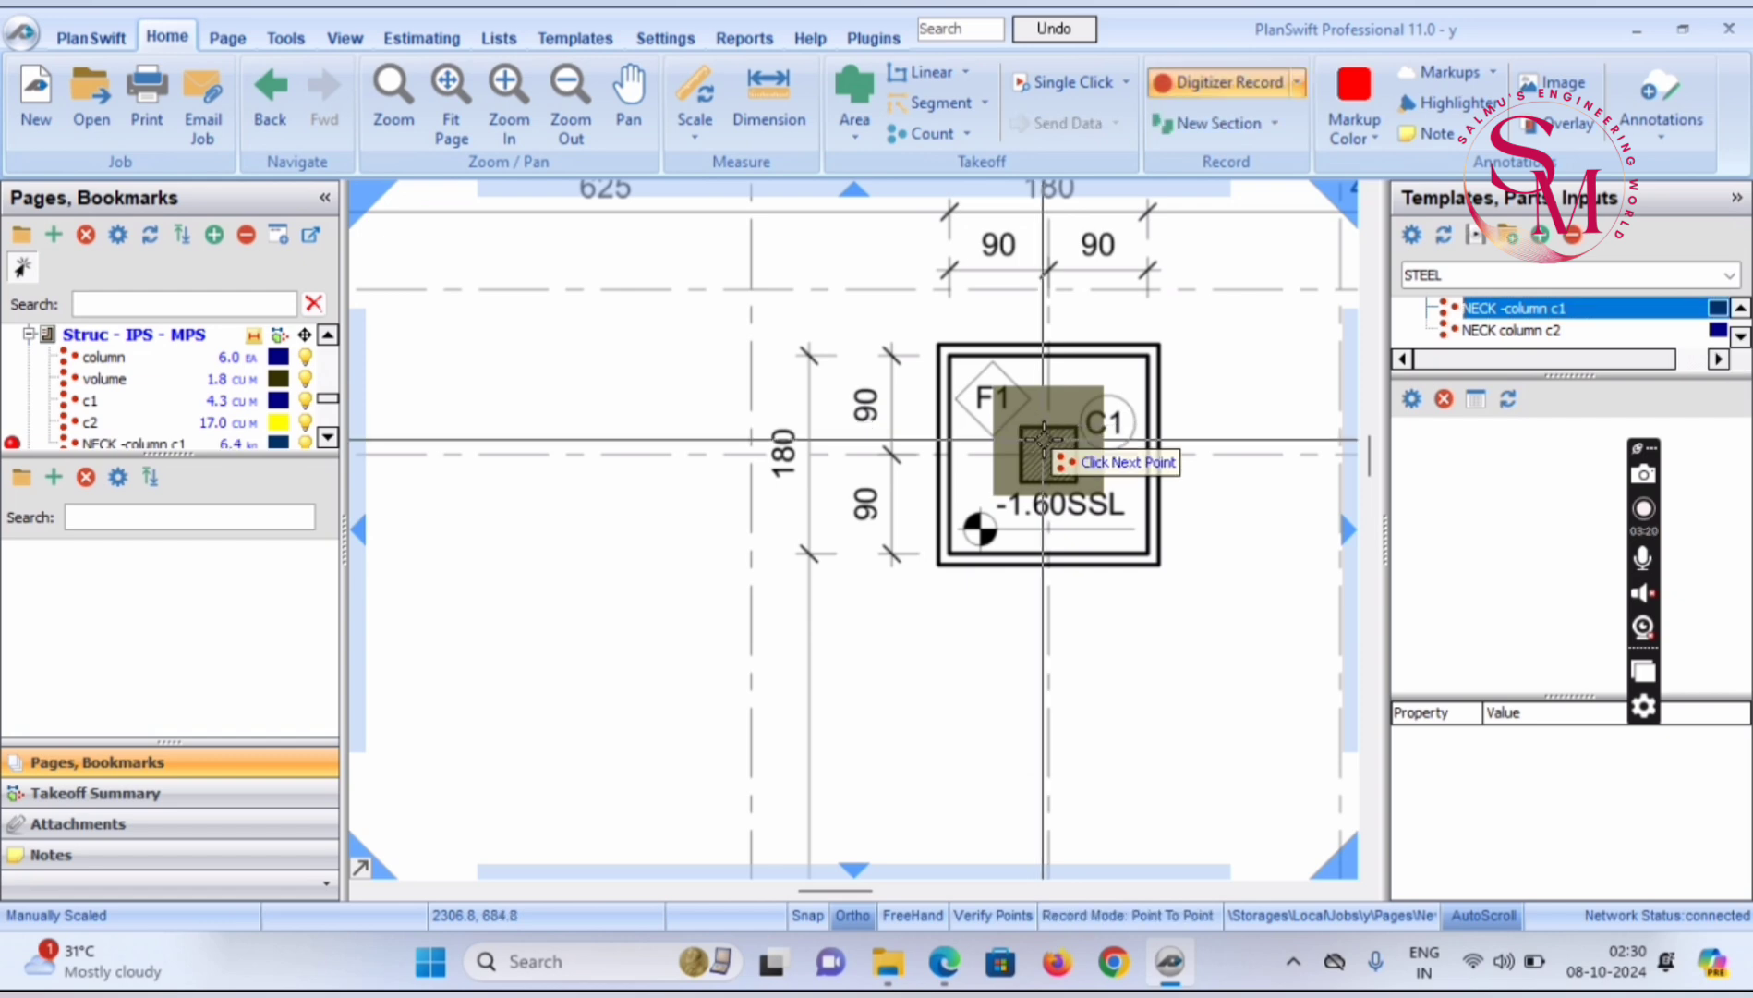
Count five C1 column footings with NECK -column c1, two in the upper row, one in the middle and two in the lower row, and stop recording
{"action": "left_click", "coordinate": [1045, 447]}
{"action": "scroll", "coordinate": [996, 465], "scroll_direction": "down", "scroll_amount": 3}
{"action": "scroll", "coordinate": [619, 461], "scroll_direction": "up", "scroll_amount": 3}
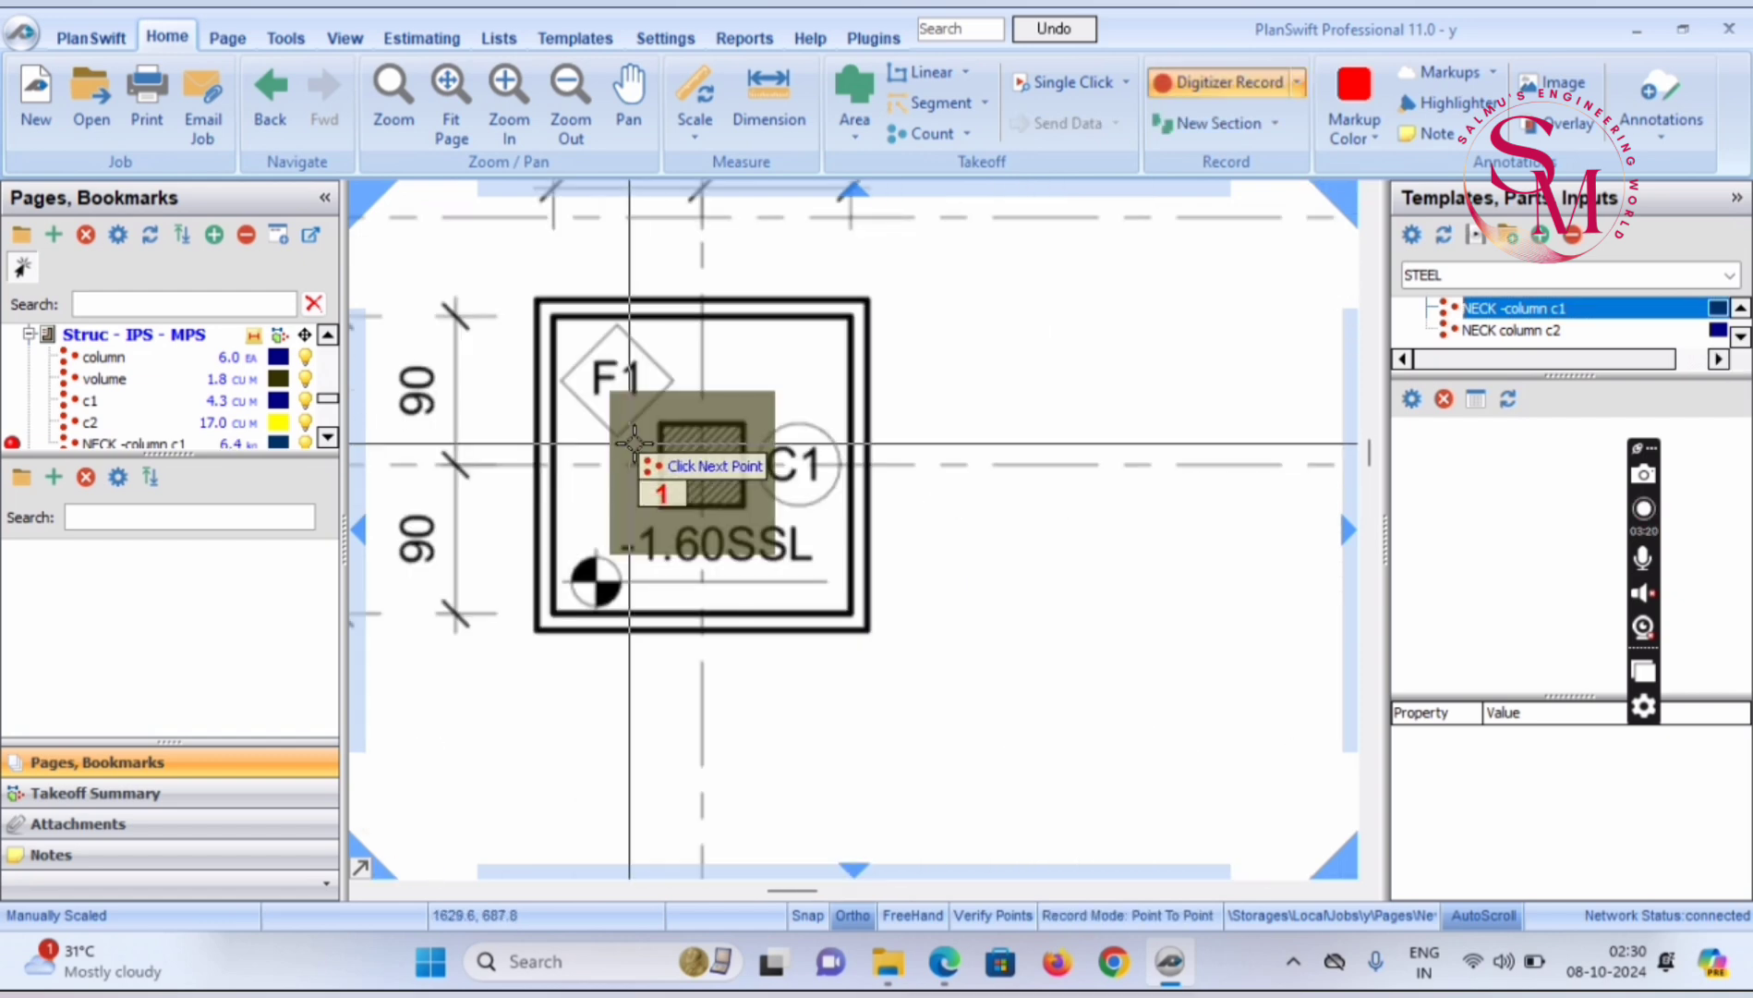
{"action": "left_click", "coordinate": [667, 441]}
{"action": "scroll", "coordinate": [667, 441], "scroll_direction": "down", "scroll_amount": 3}
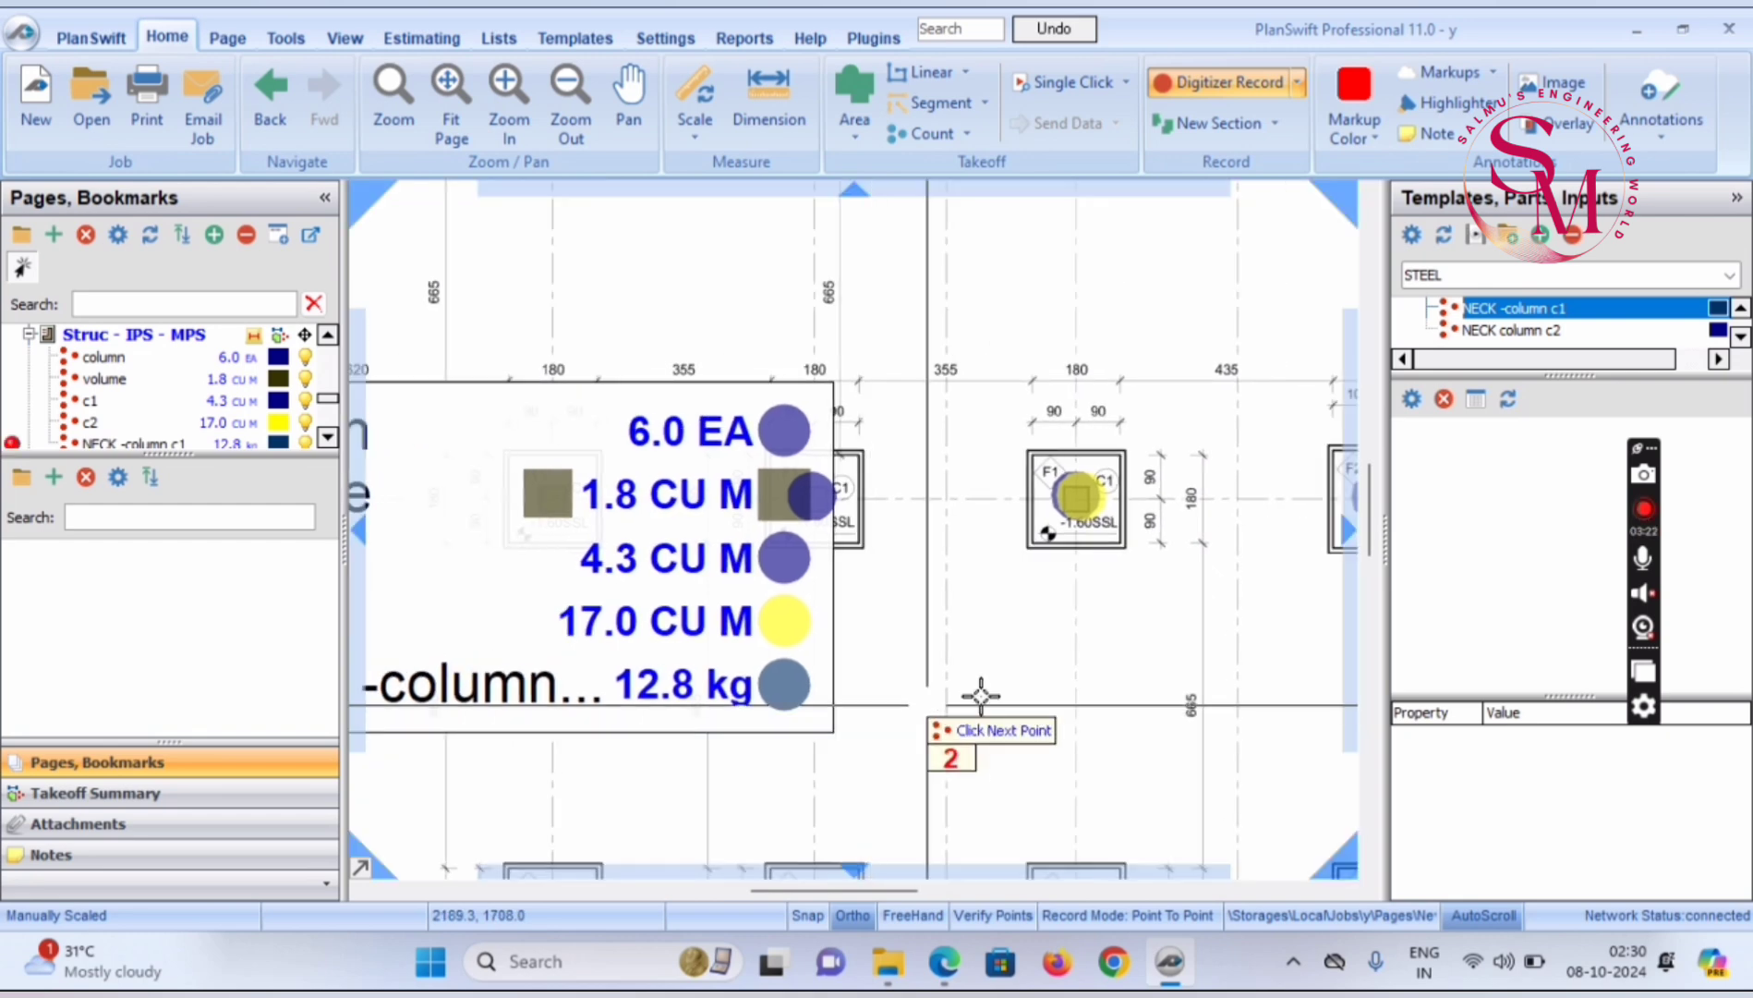
{"action": "left_click", "coordinate": [1074, 487]}
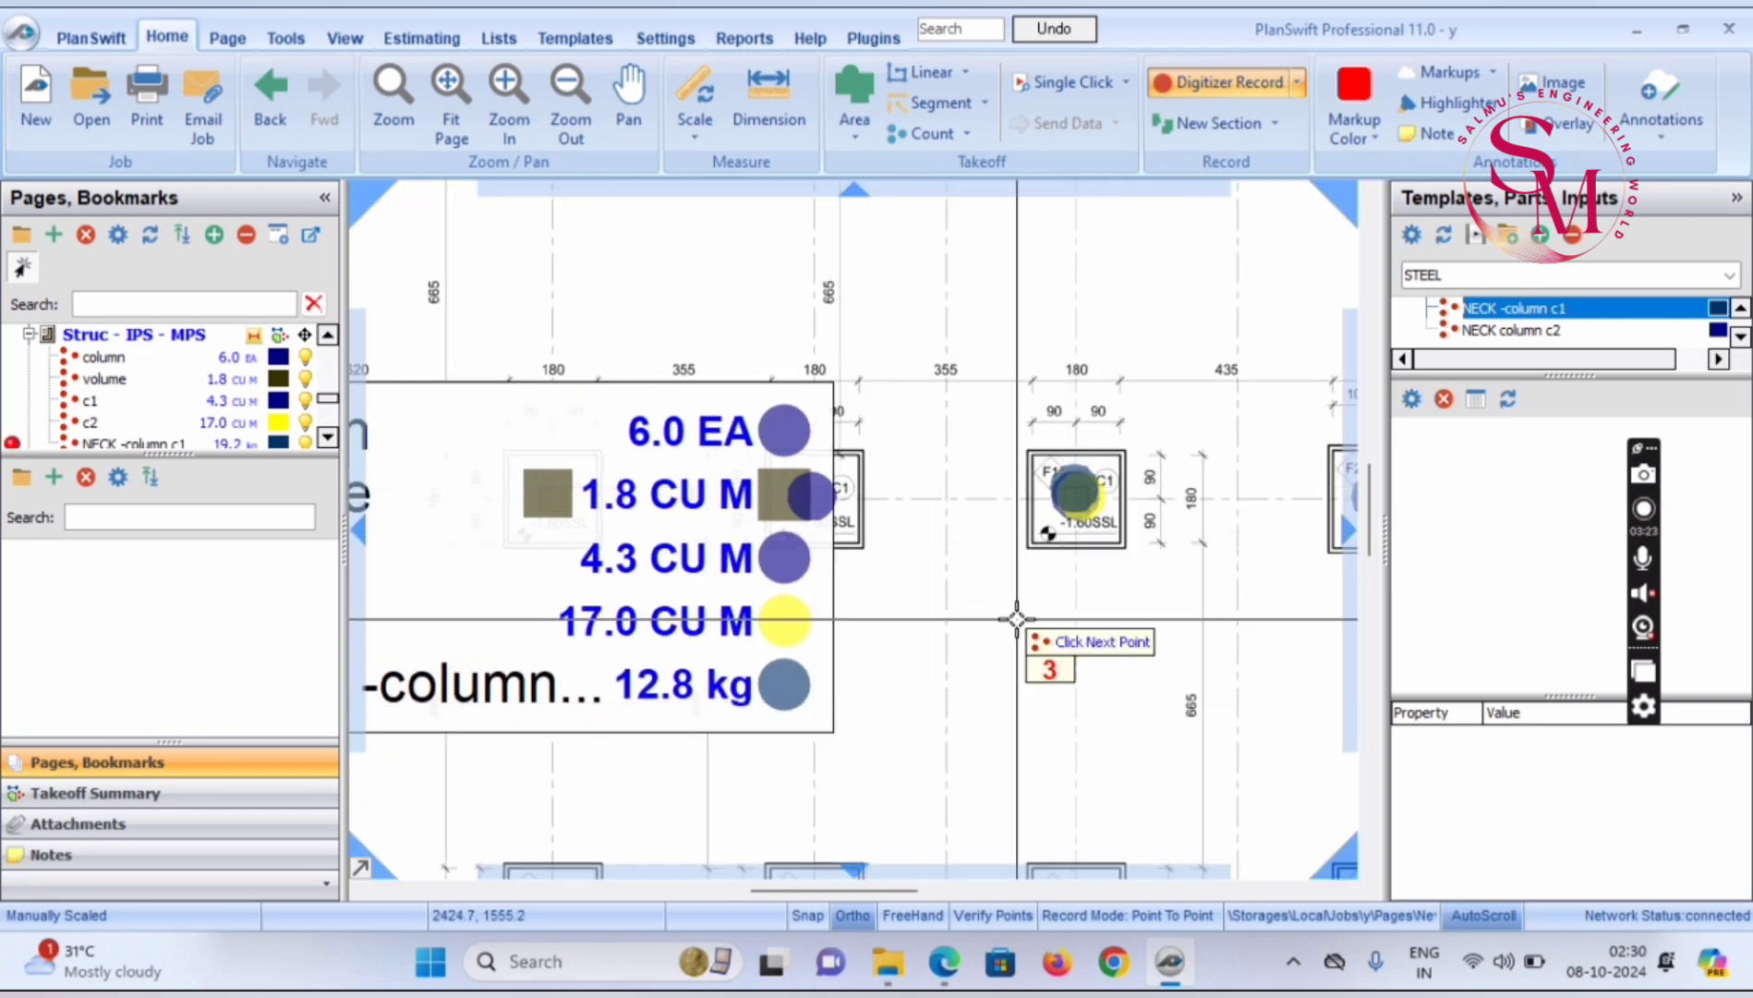
{"action": "scroll", "coordinate": [1025, 638], "scroll_direction": "down", "scroll_amount": 3}
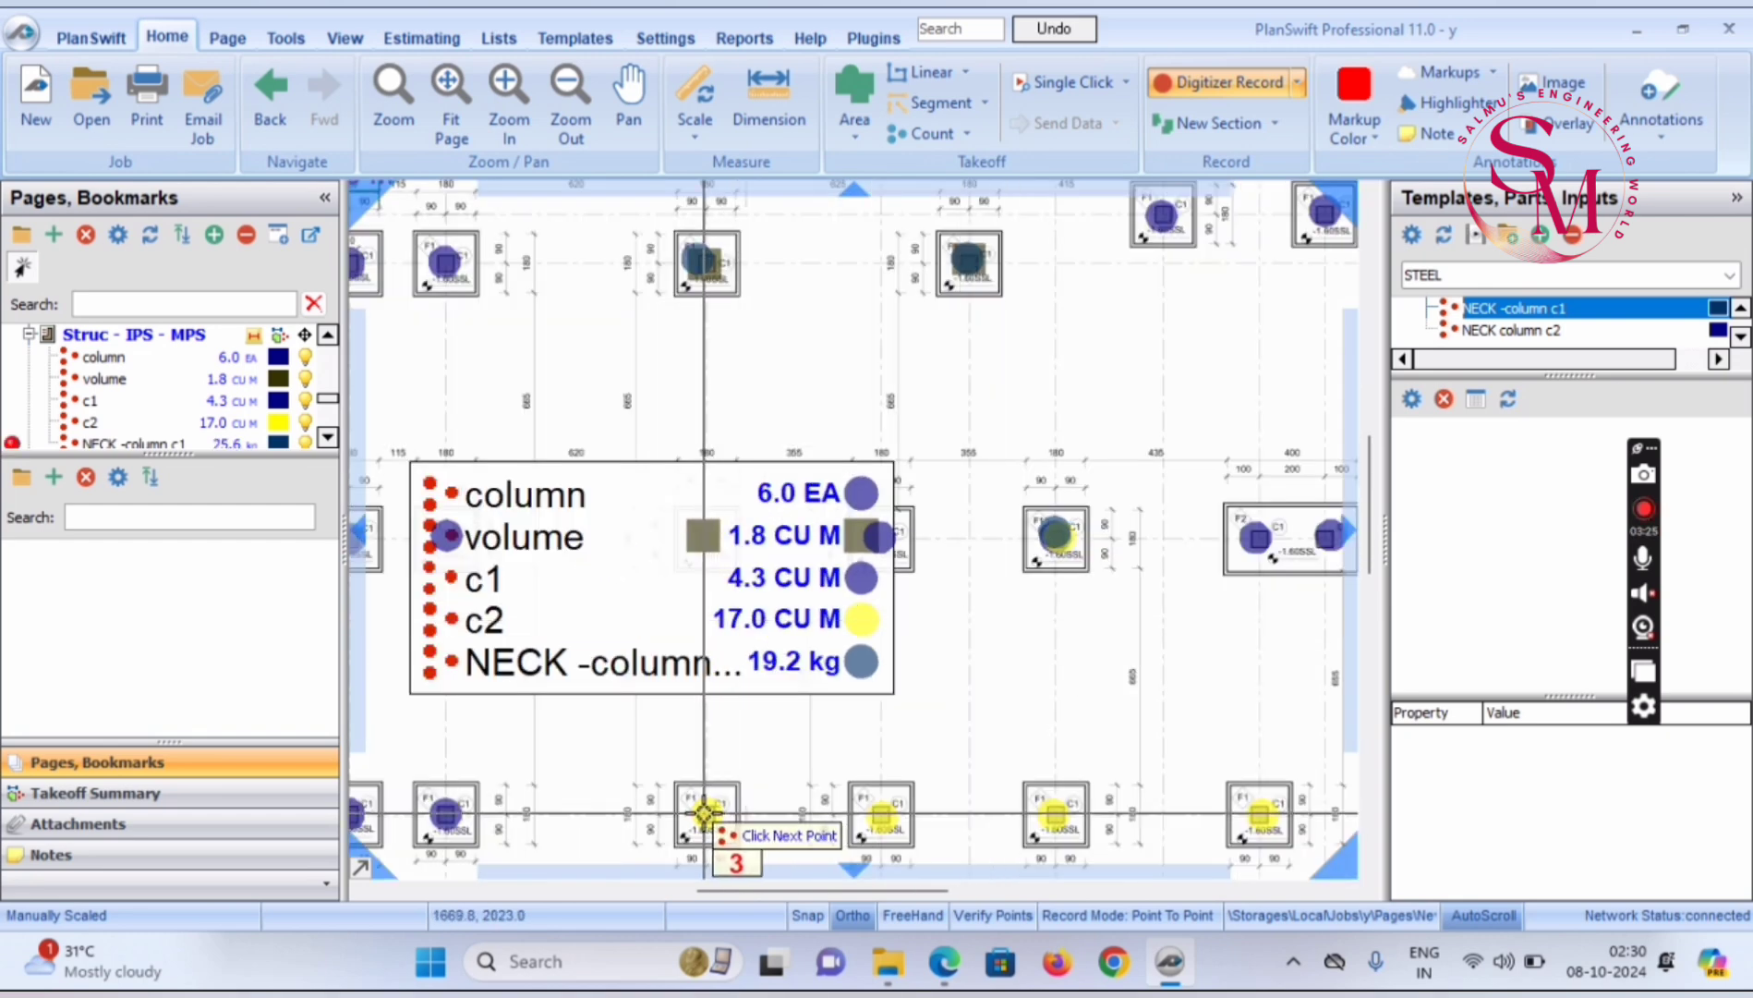
{"action": "left_click", "coordinate": [706, 813]}
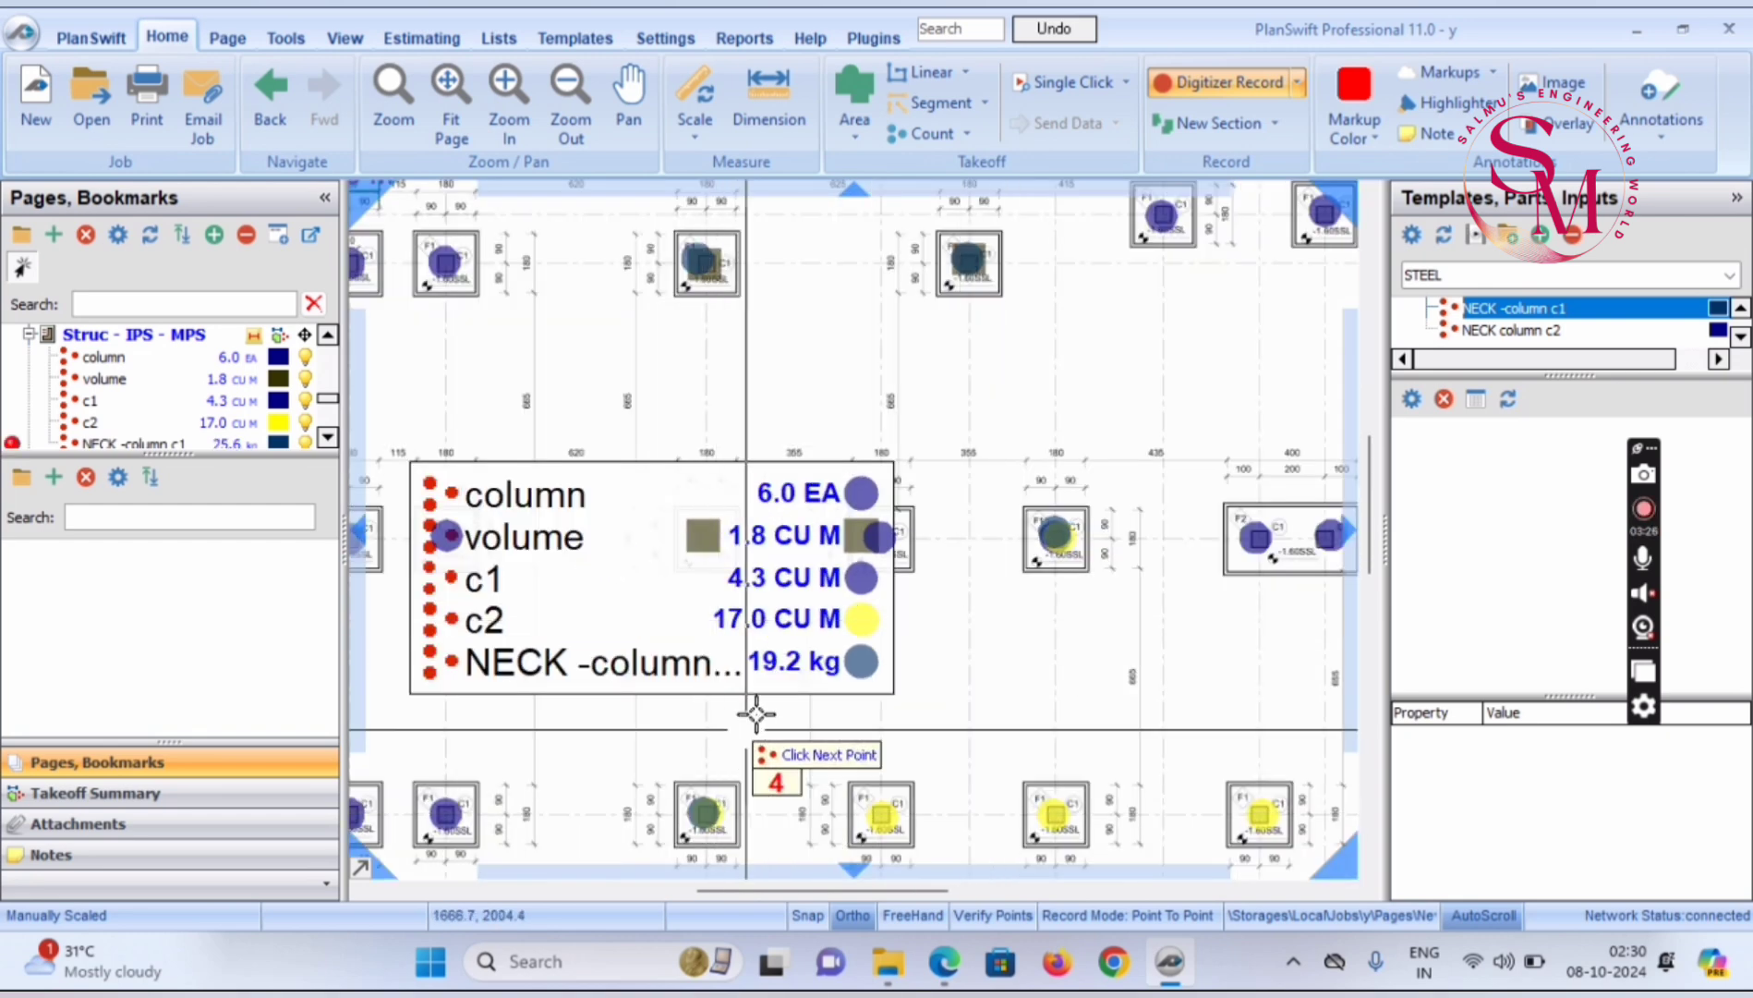
{"action": "left_click", "coordinate": [872, 814]}
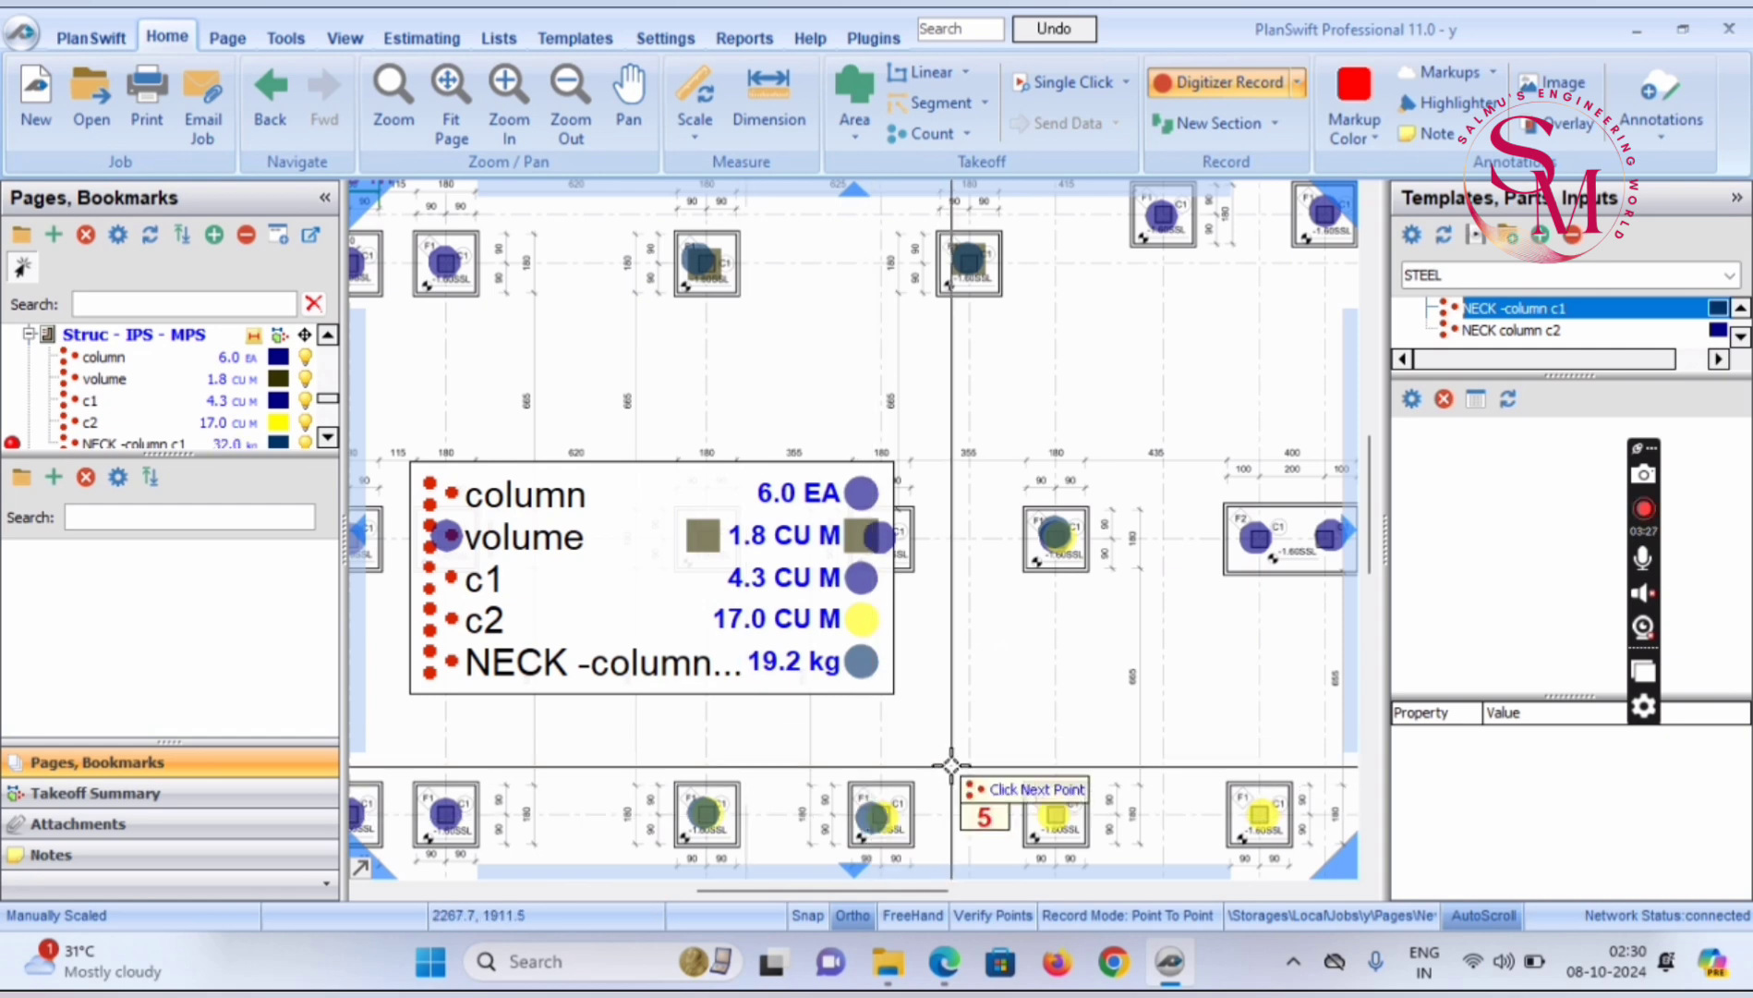
{"action": "right_click", "coordinate": [955, 651]}
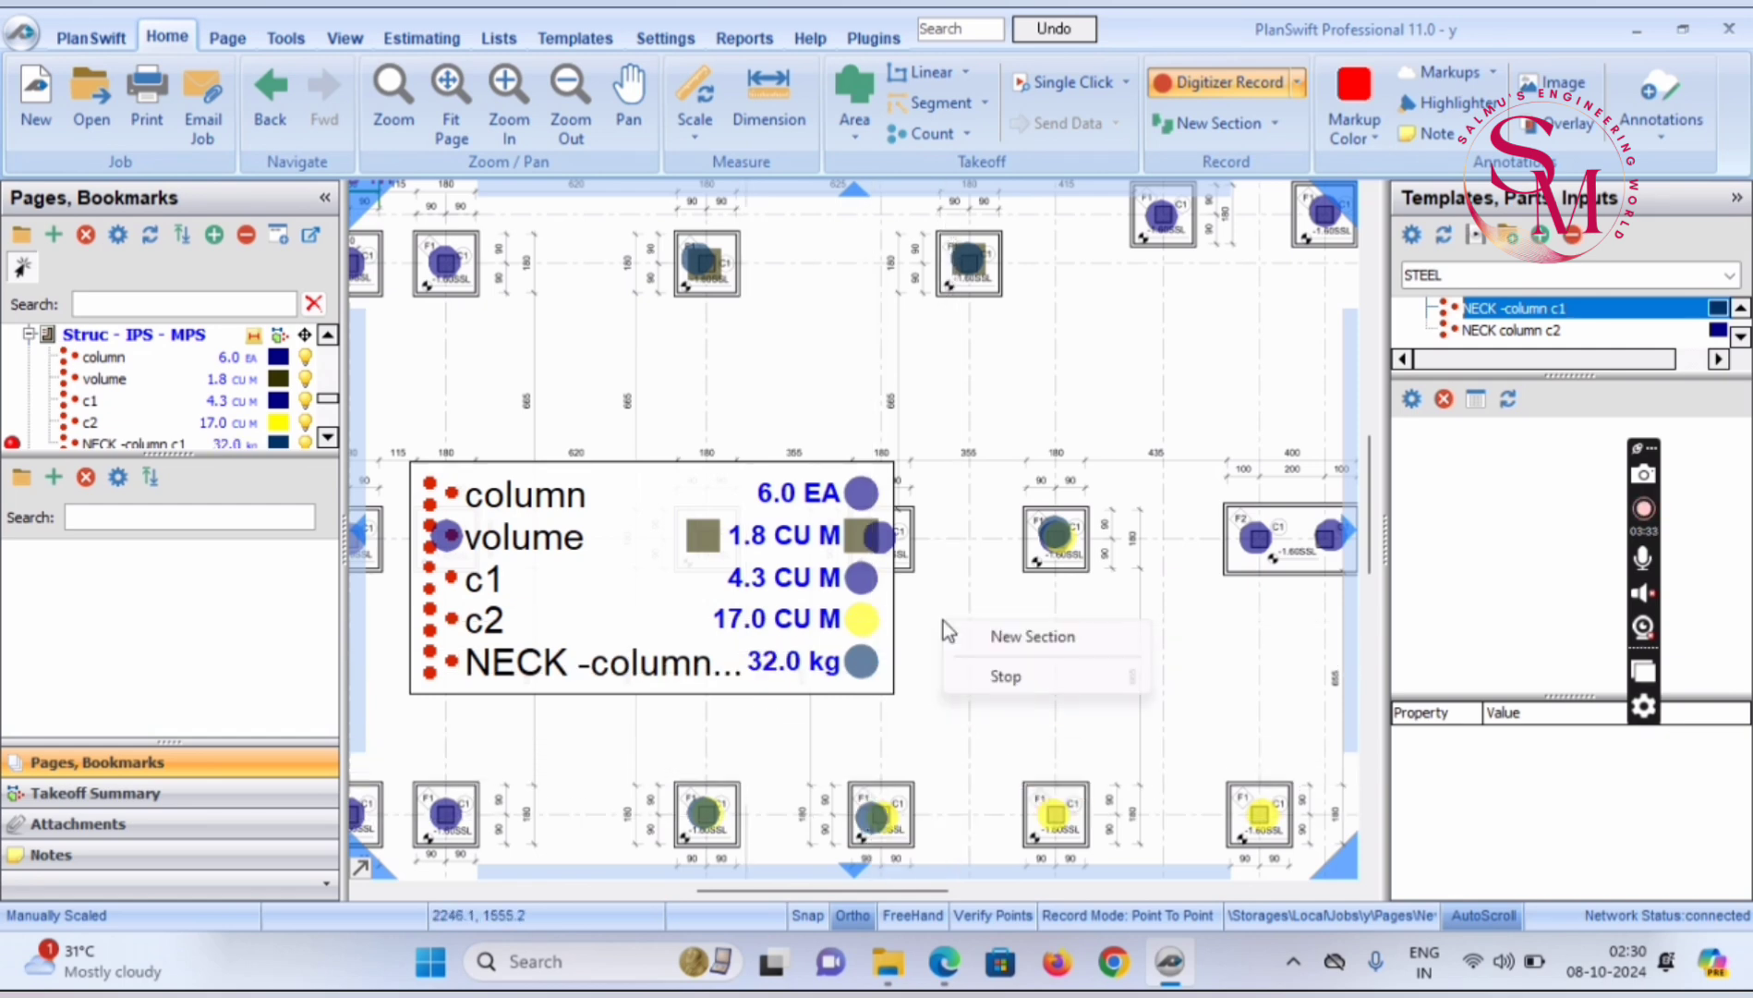
{"action": "left_click", "coordinate": [1037, 688]}
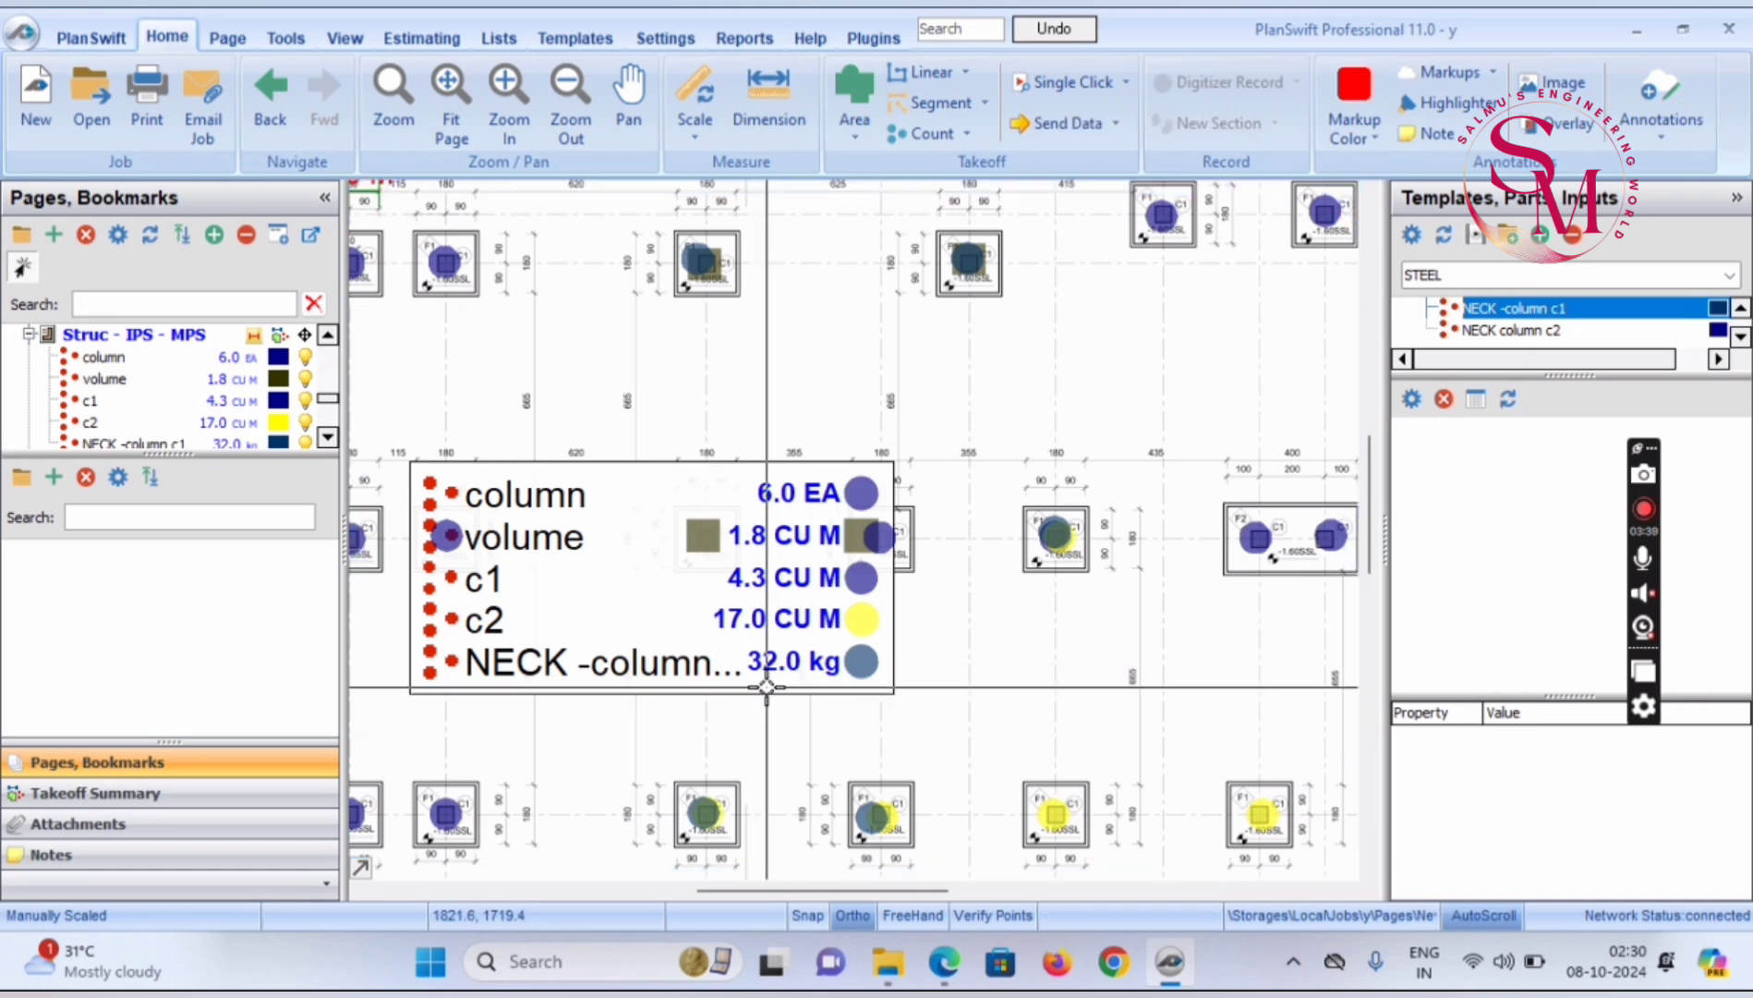
Enlarge the drawing legend until the full NECK -column c1 name fits, and move it clear of the lower row of footings
{"action": "left_click", "coordinate": [823, 677]}
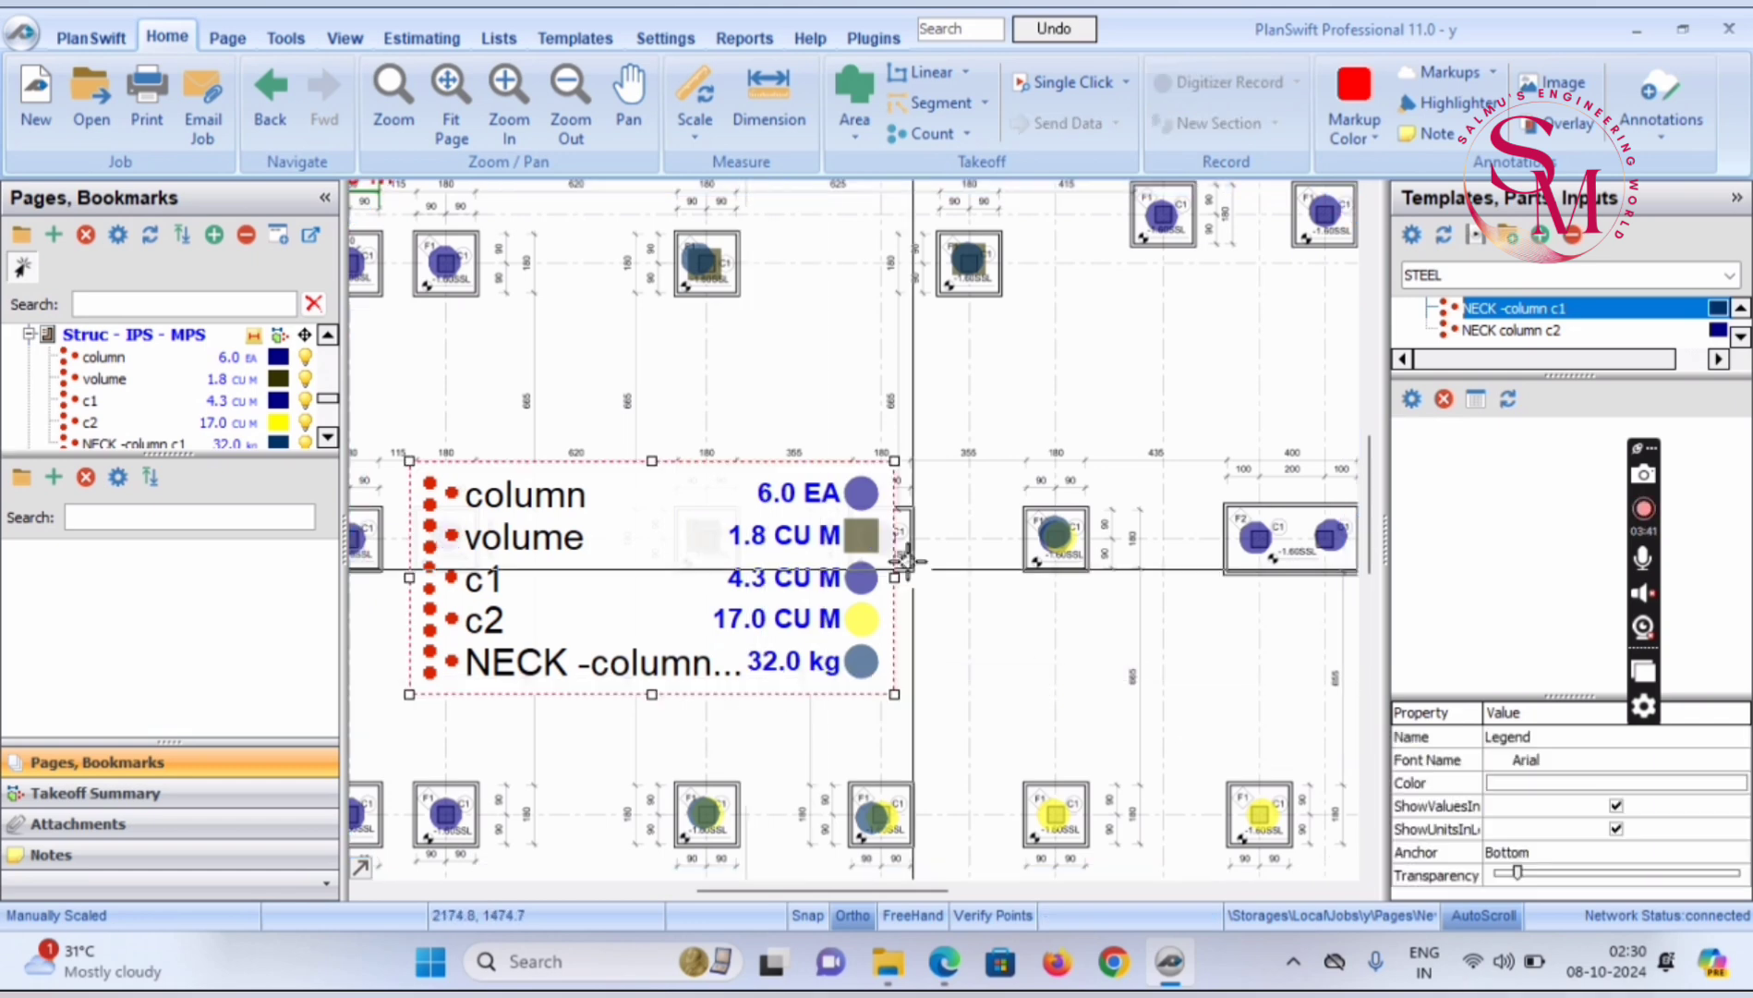
{"action": "left_click_drag", "start_coordinate": [894, 577], "coordinate": [1060, 577]}
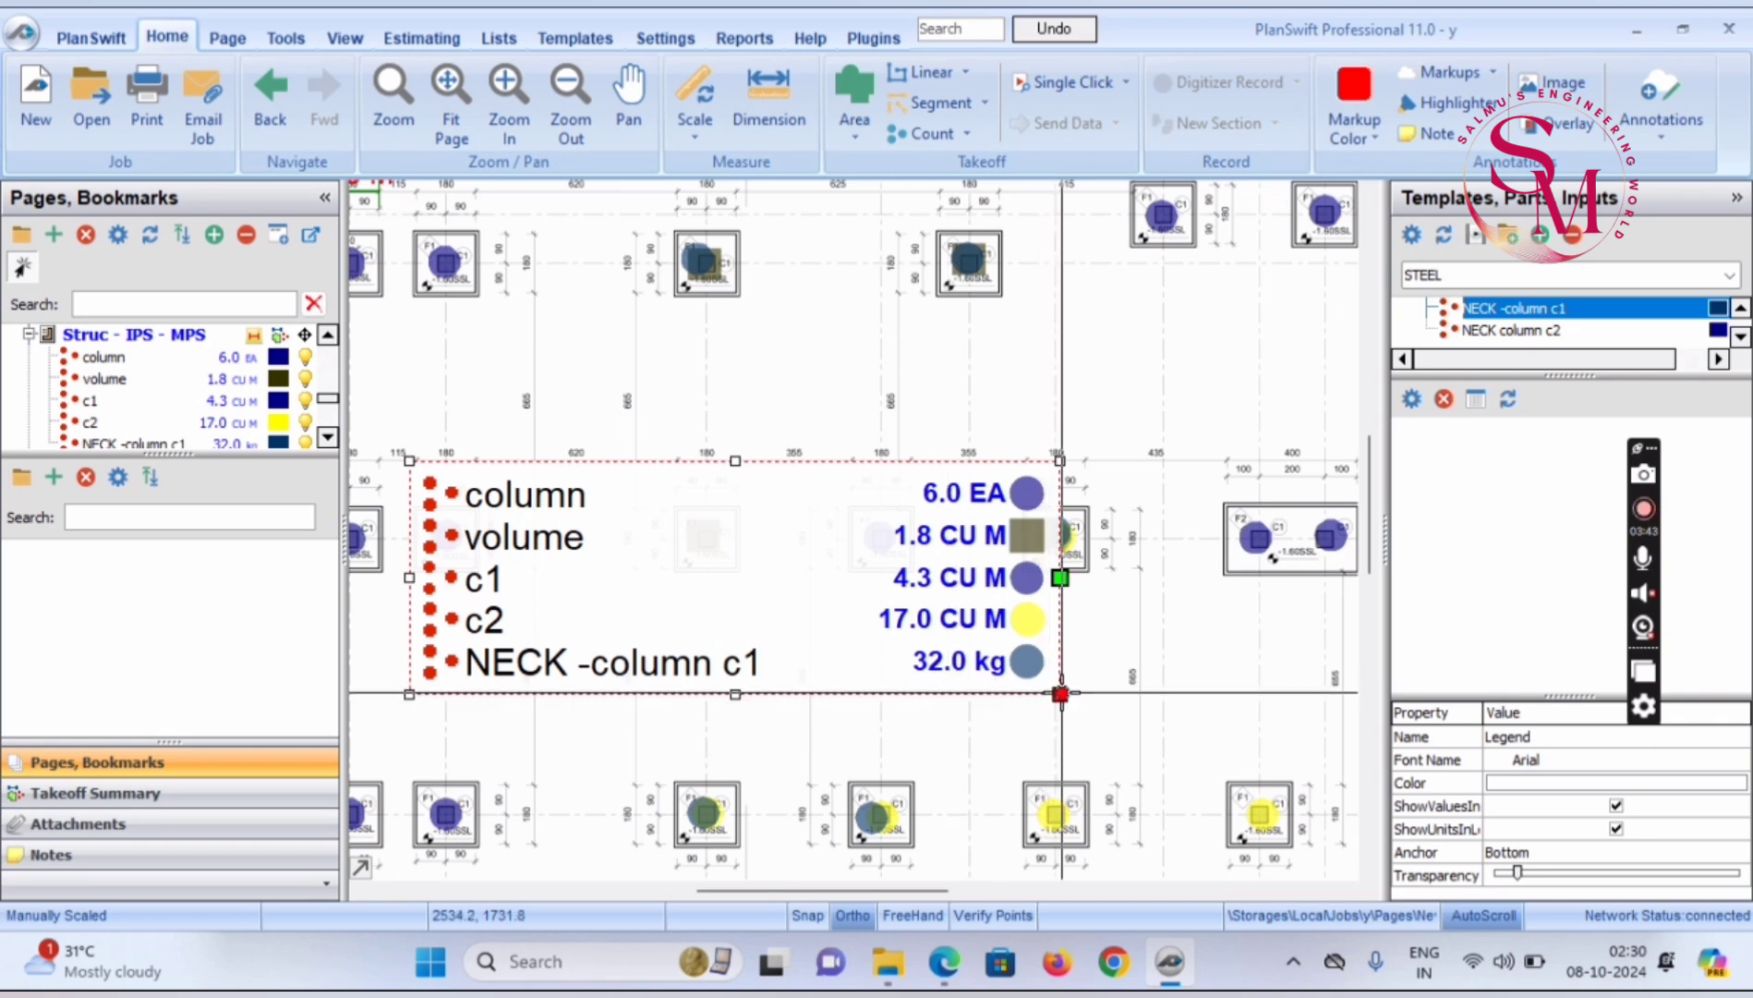
{"action": "left_click_drag", "start_coordinate": [1059, 694], "coordinate": [1162, 774]}
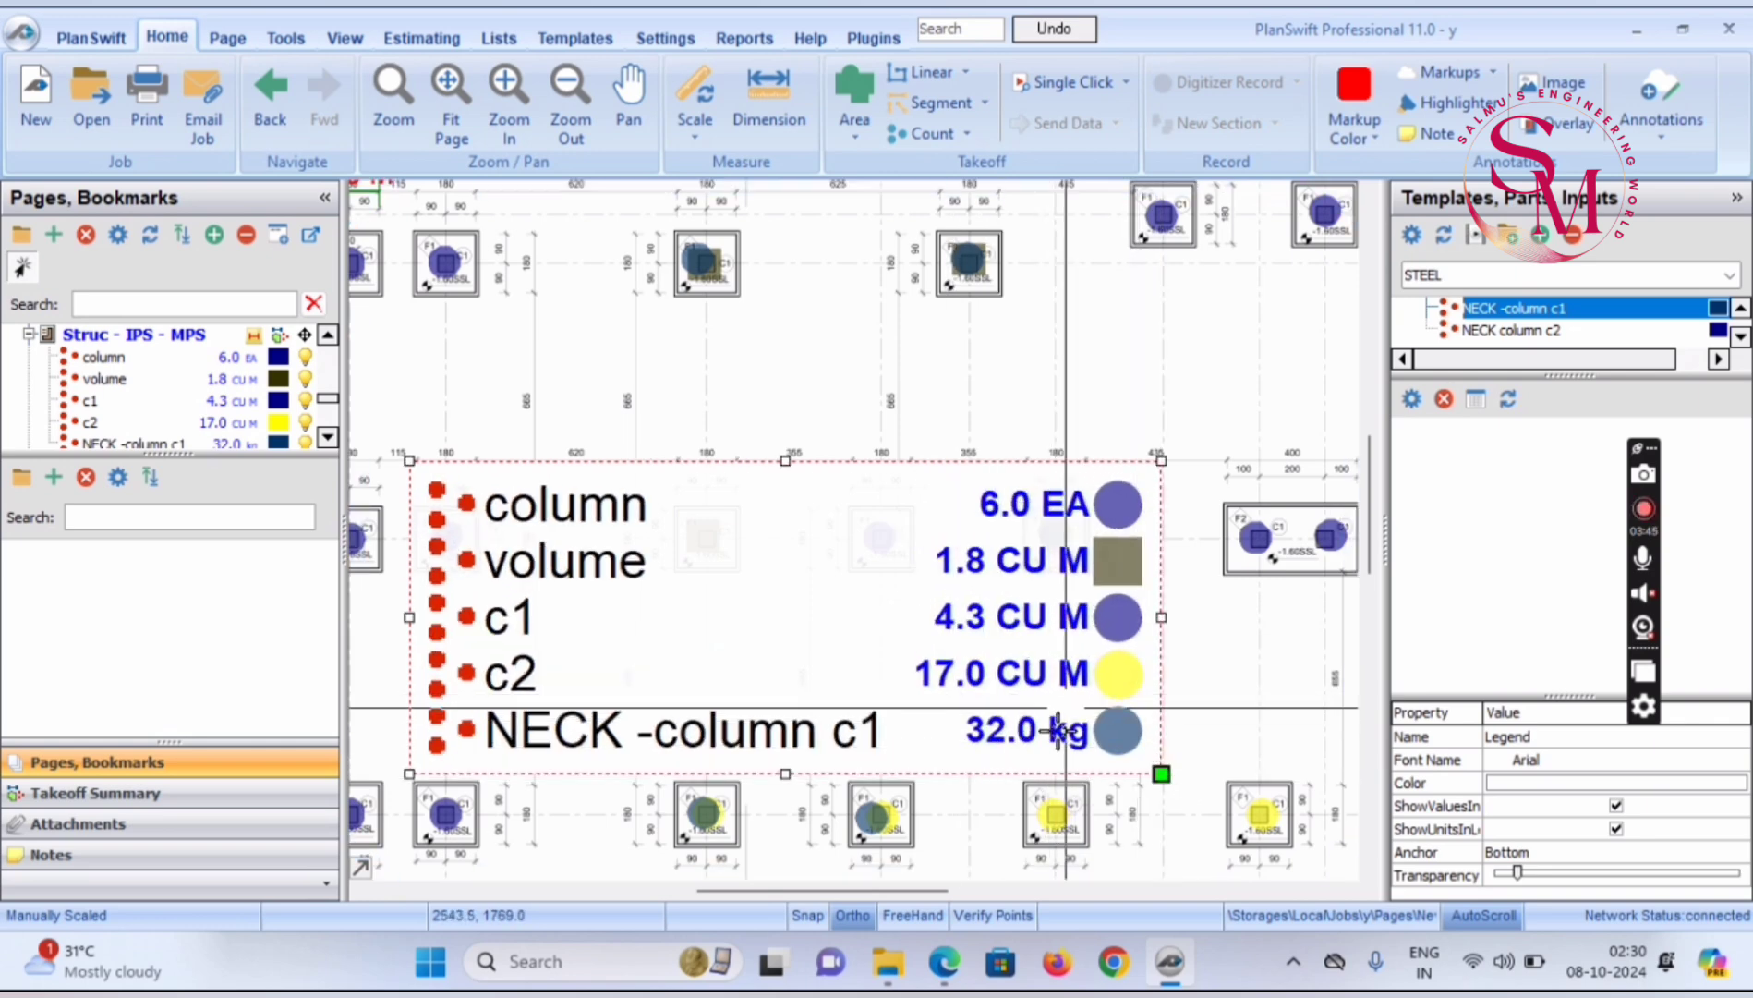
{"action": "left_click_drag", "start_coordinate": [876, 566], "coordinate": [810, 446]}
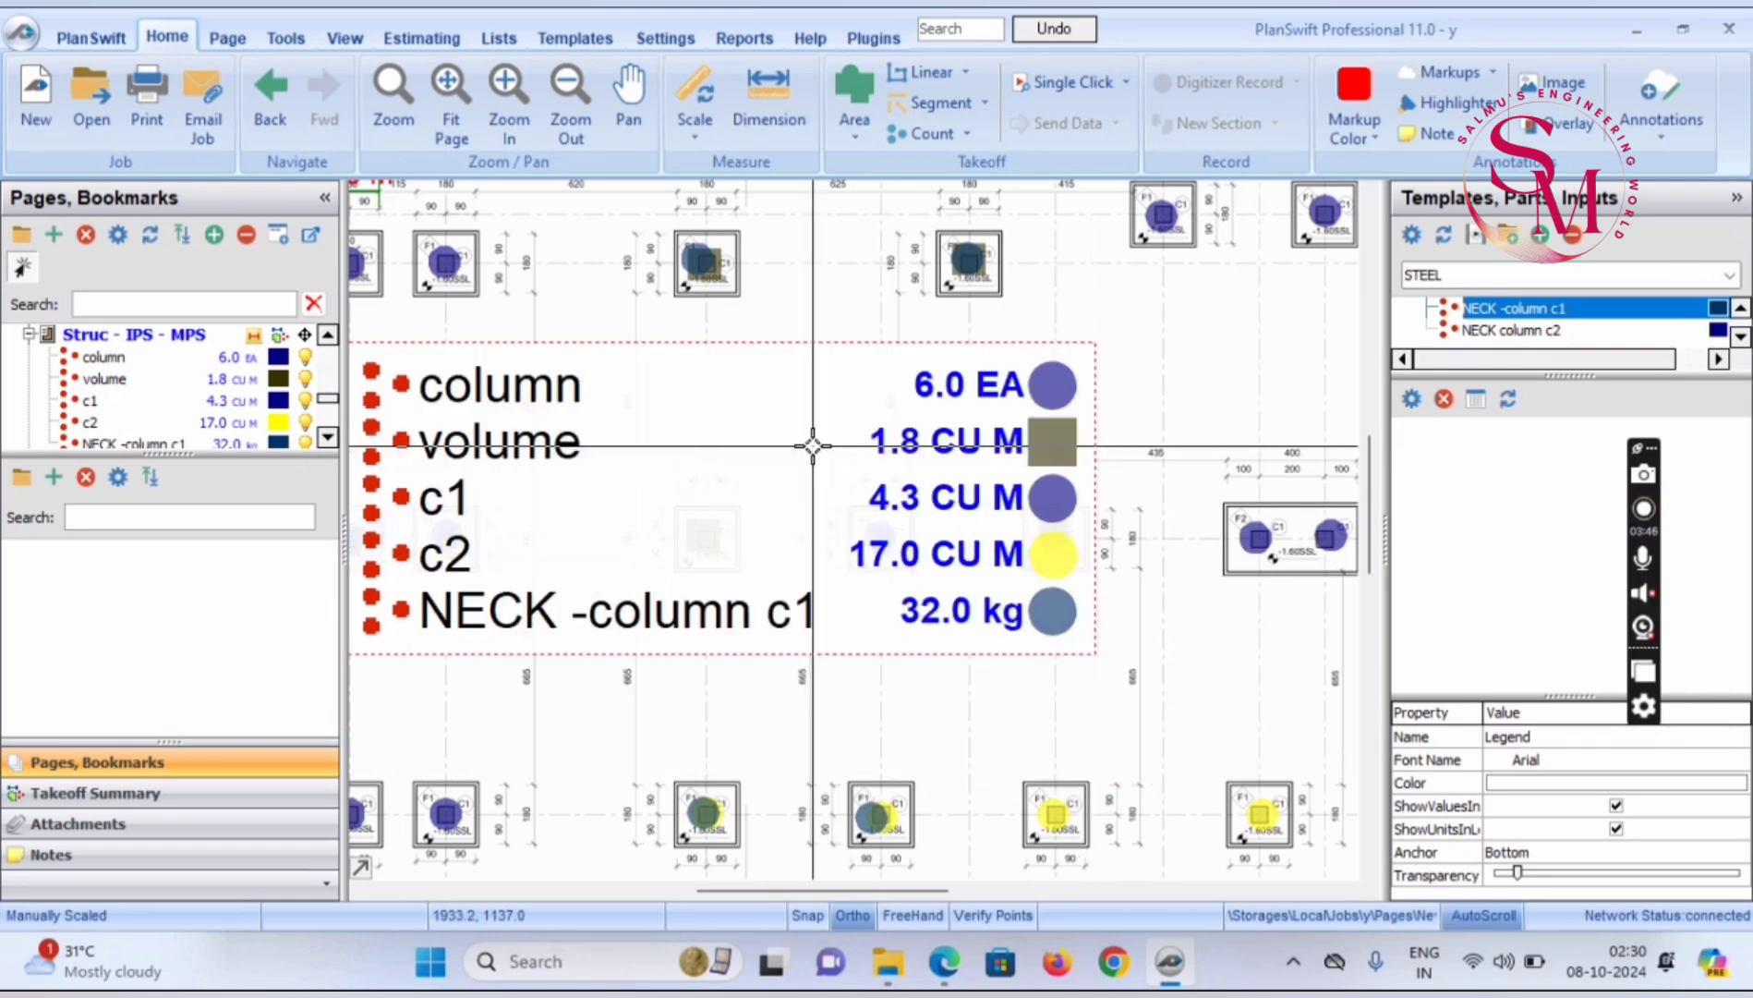
Check the quantity of the last NECK -column c1 entry in the estimating list
{"action": "left_click", "coordinate": [422, 35]}
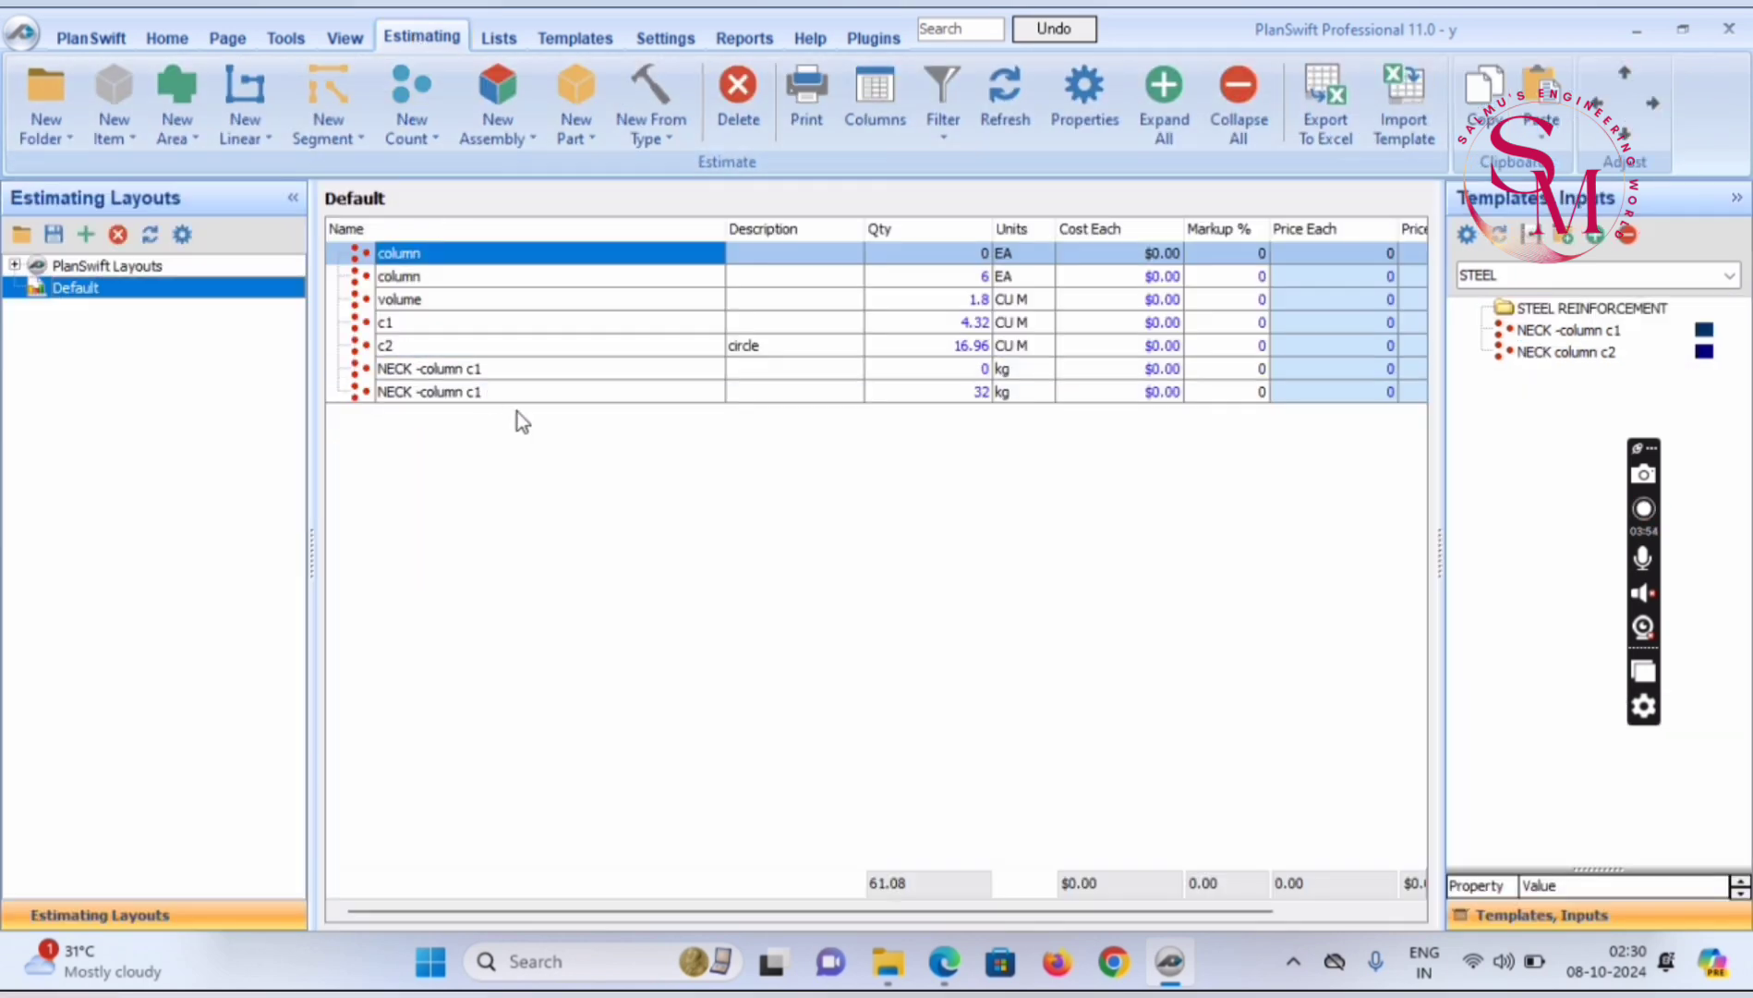
{"action": "left_click", "coordinate": [967, 393]}
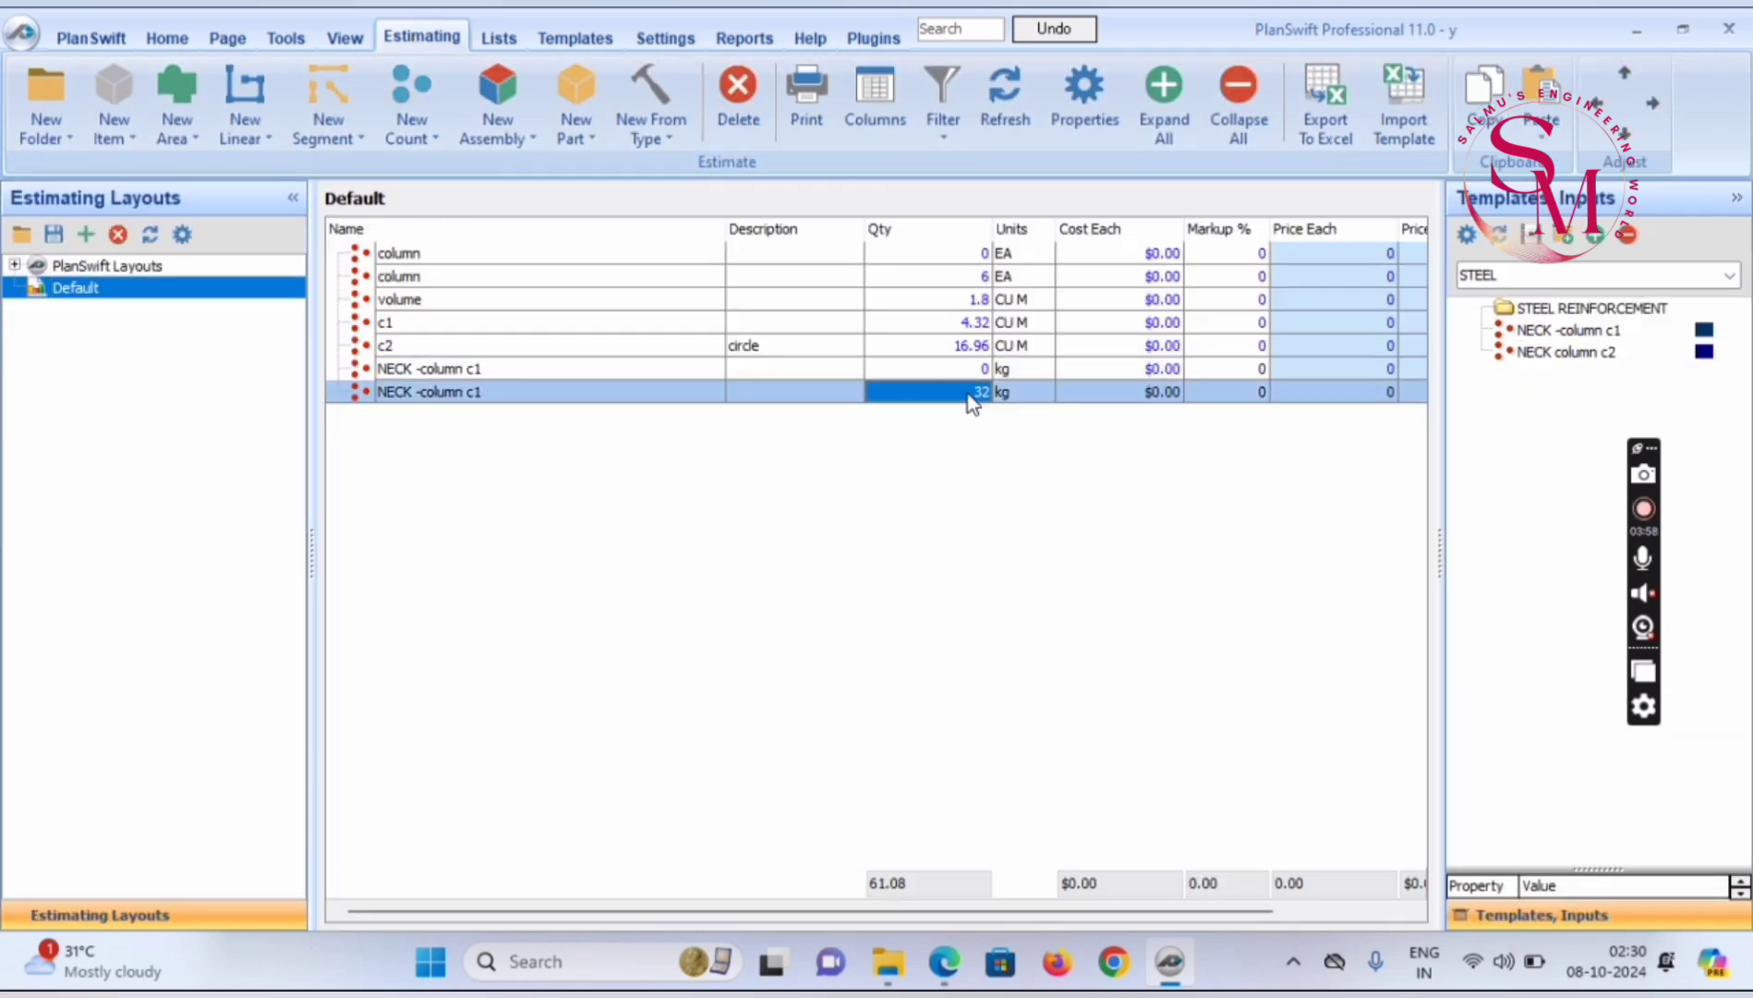